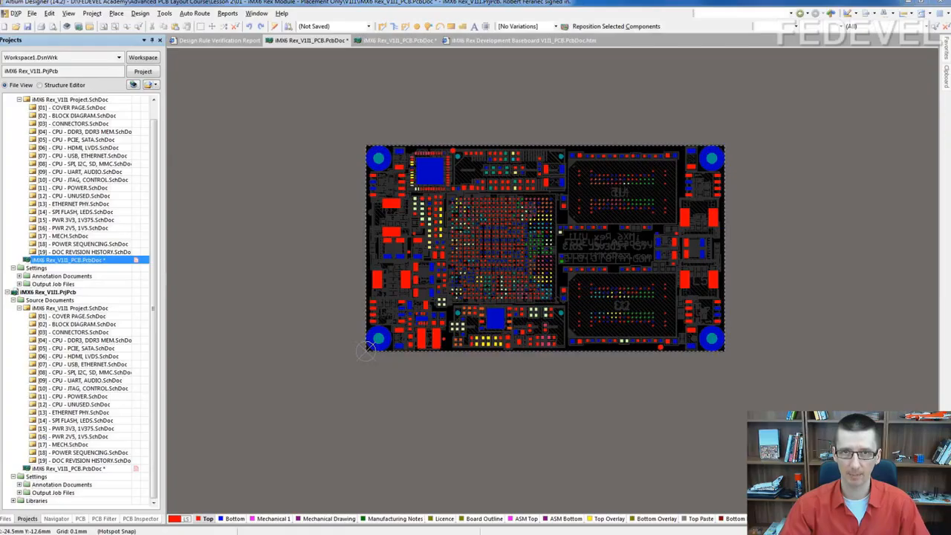
Step: Open the Layer Stack Manager for the iMX6 Rex board
{"action": "right_click", "coordinate": [245, 113]}
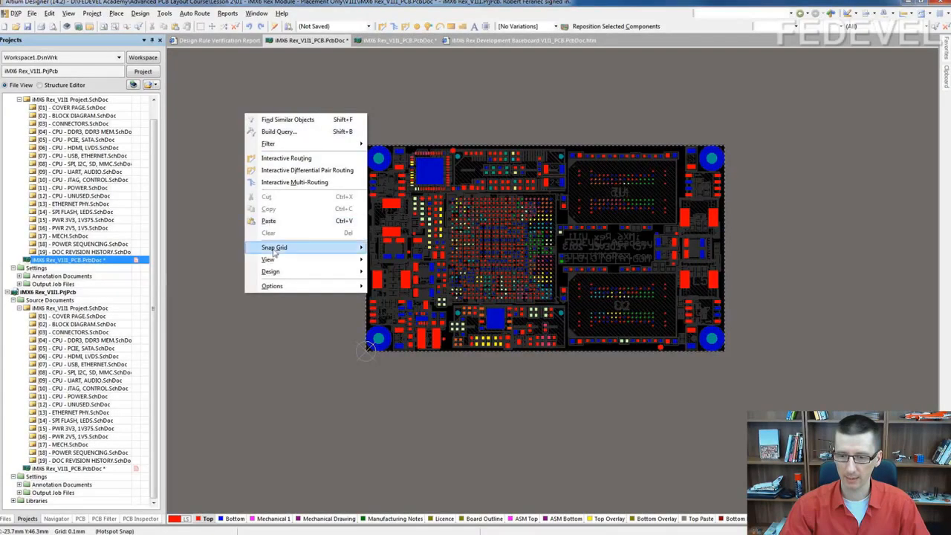
{"action": "mouse_move", "coordinate": [272, 285]}
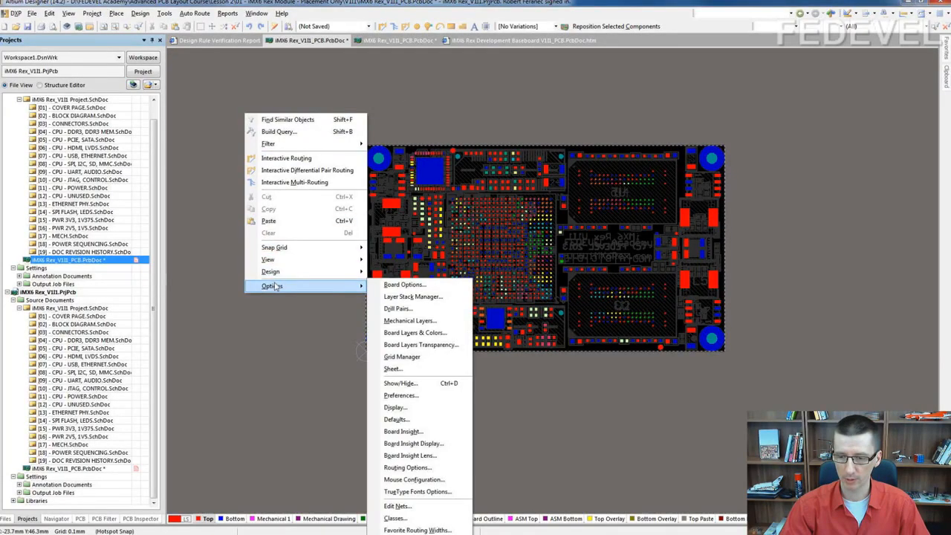
{"action": "left_click", "coordinate": [411, 296]}
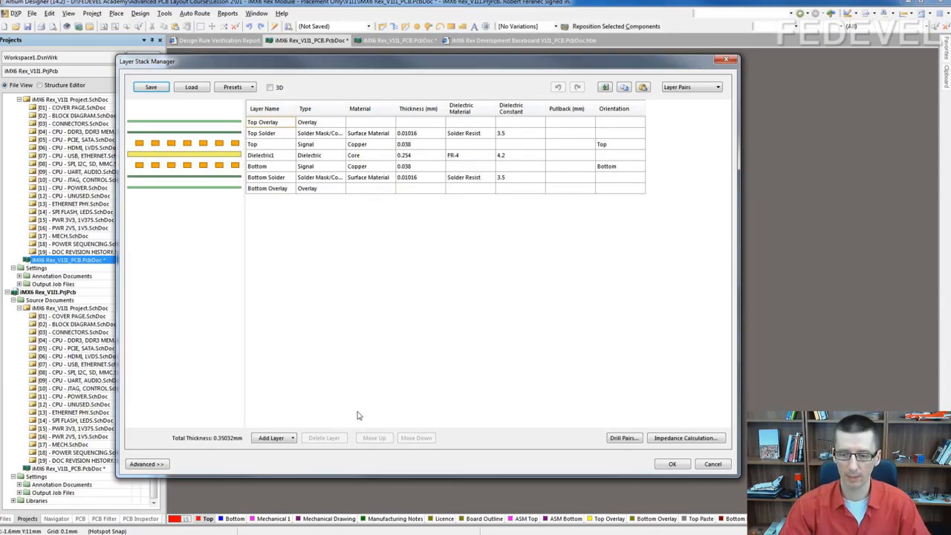
Step: Add two signal layers followed by an internal plane between the Top and Bottom copper layers
{"action": "left_click", "coordinate": [293, 439]}
{"action": "left_click", "coordinate": [282, 450]}
{"action": "left_click", "coordinate": [288, 439]}
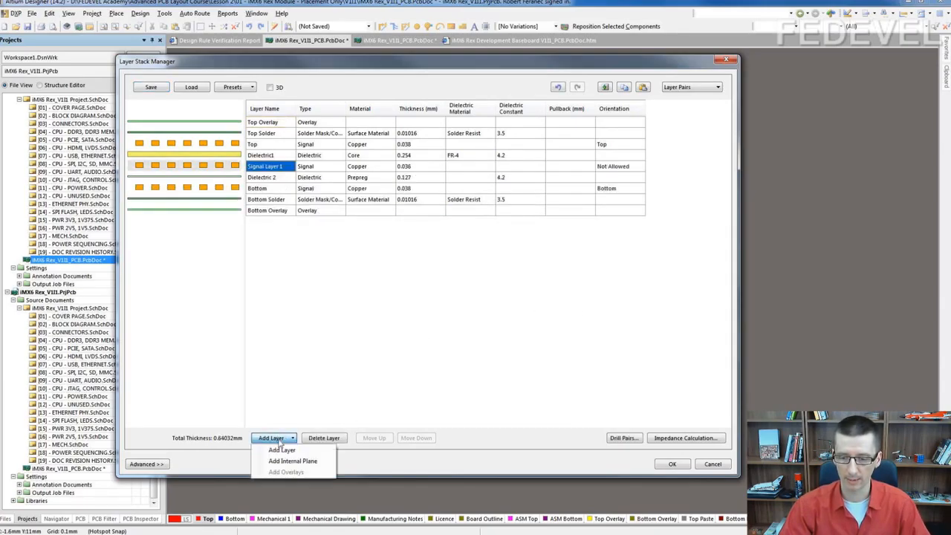
{"action": "left_click", "coordinate": [281, 451]}
{"action": "left_click", "coordinate": [276, 437]}
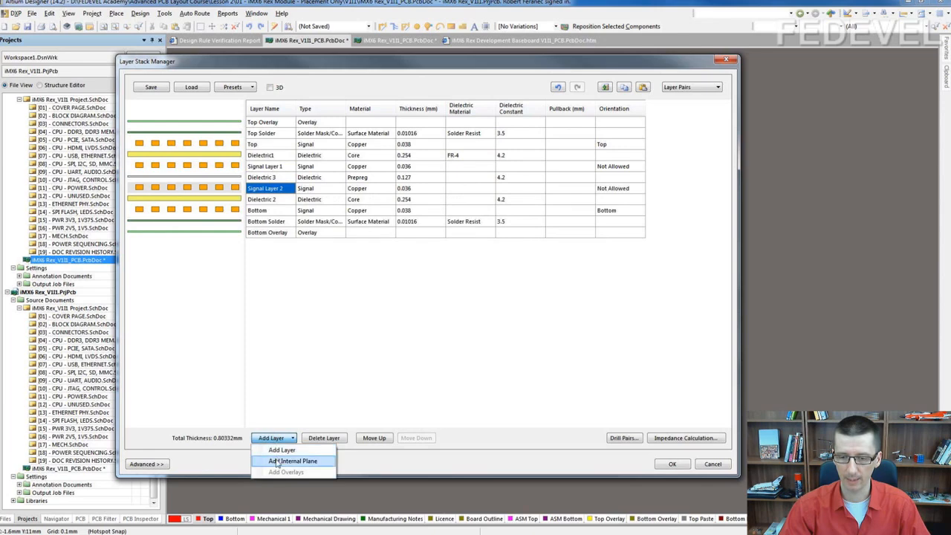
{"action": "left_click", "coordinate": [279, 461]}
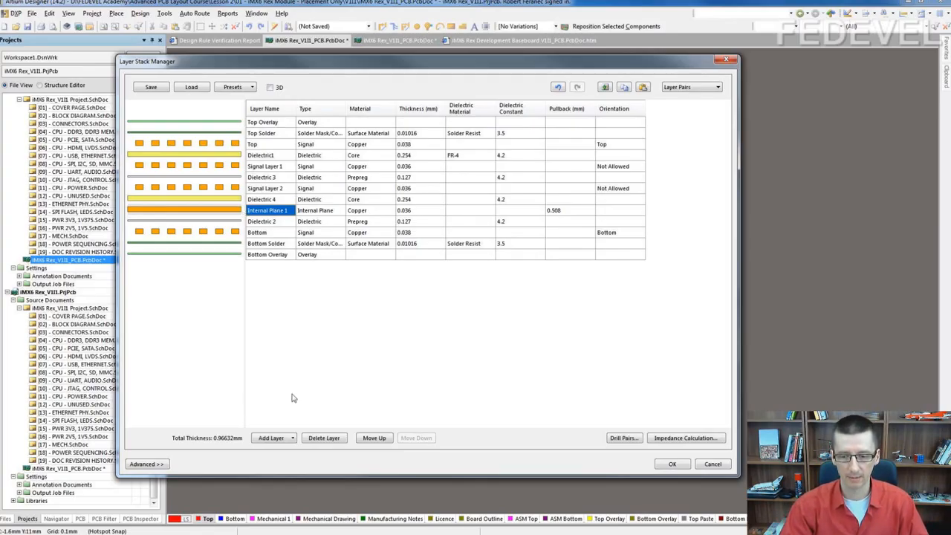
Step: Add three signal layers below Internal Plane 1, followed by a second internal plane
{"action": "left_click", "coordinate": [275, 438]}
{"action": "left_click", "coordinate": [282, 451]}
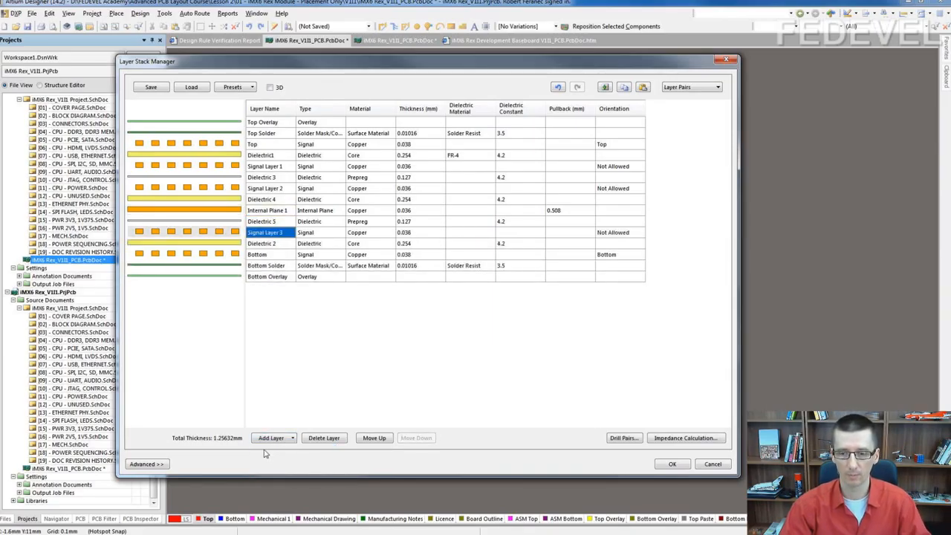
{"action": "left_click", "coordinate": [265, 442]}
{"action": "left_click", "coordinate": [276, 450]}
{"action": "left_click", "coordinate": [269, 439]}
{"action": "left_click", "coordinate": [277, 450]}
{"action": "left_click", "coordinate": [269, 439]}
{"action": "left_click", "coordinate": [277, 459]}
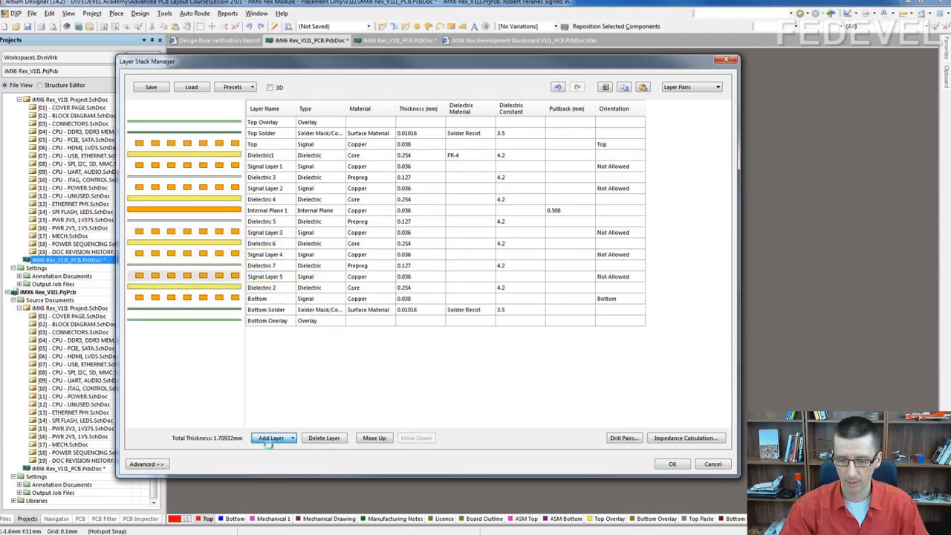
Step: Add two signal layers below Internal Plane 2 and one more signal layer directly below Signal Layer 5
{"action": "left_click", "coordinate": [269, 439]}
{"action": "left_click", "coordinate": [269, 449]}
{"action": "left_click", "coordinate": [269, 438]}
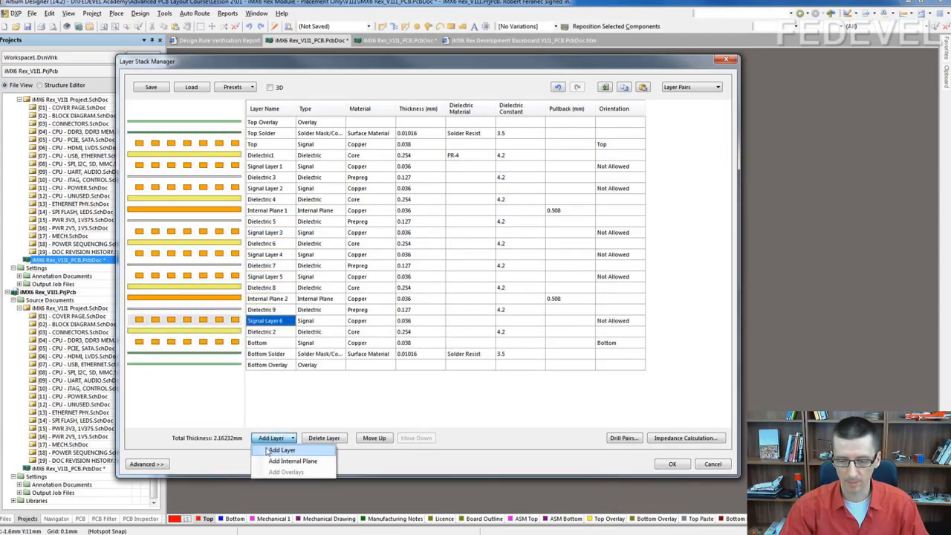
{"action": "left_click", "coordinate": [276, 450]}
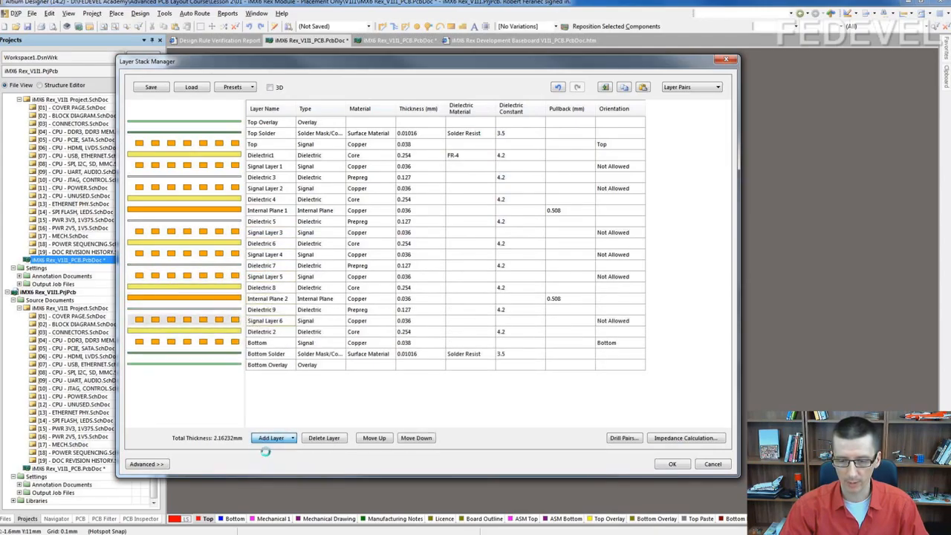
{"action": "left_click", "coordinate": [267, 278]}
{"action": "left_click", "coordinate": [277, 439]}
{"action": "left_click", "coordinate": [279, 449]}
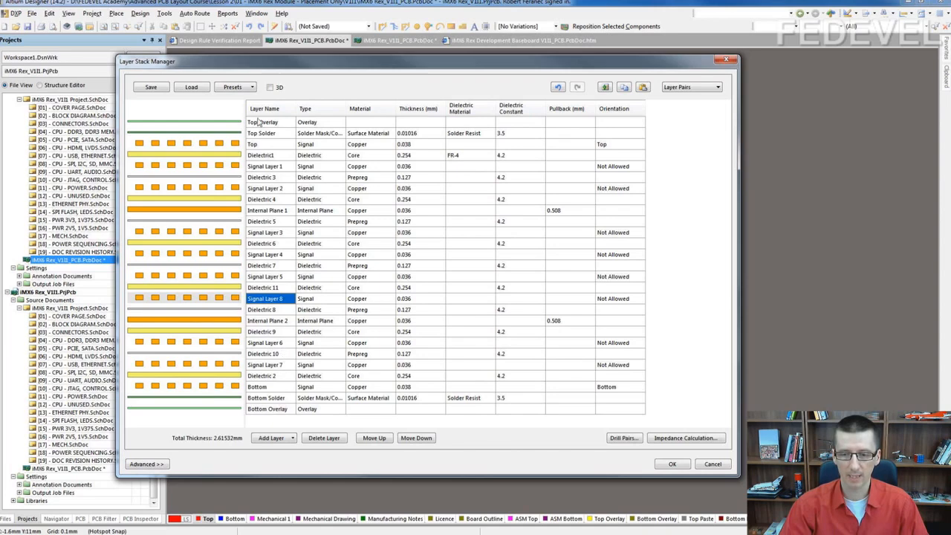
Step: Rename the Top layer to L1 and Signal Layer 1 to L2
{"action": "double_click", "coordinate": [267, 145]}
{"action": "type", "text": "L1"}
{"action": "key", "text": "Return"}
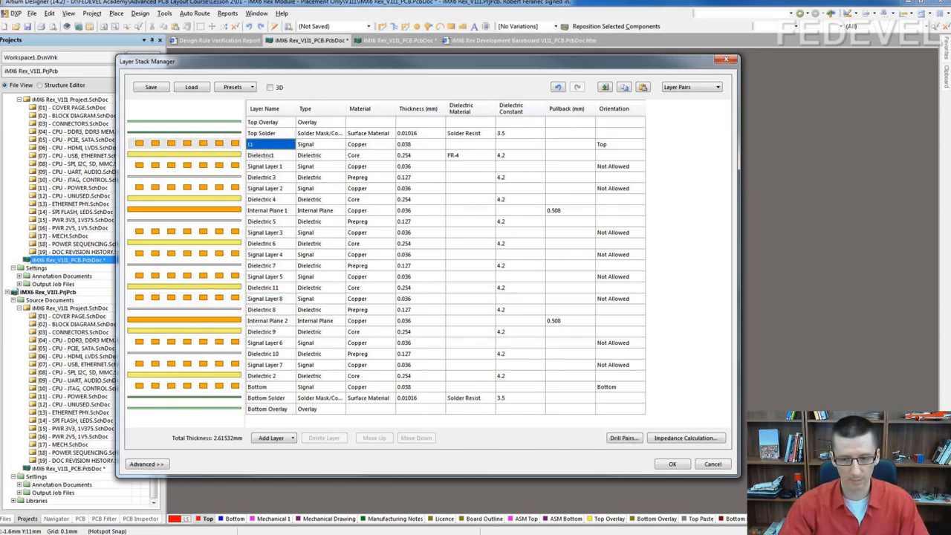
{"action": "double_click", "coordinate": [267, 166]}
{"action": "type", "text": "L2"}
{"action": "key", "text": "Return"}
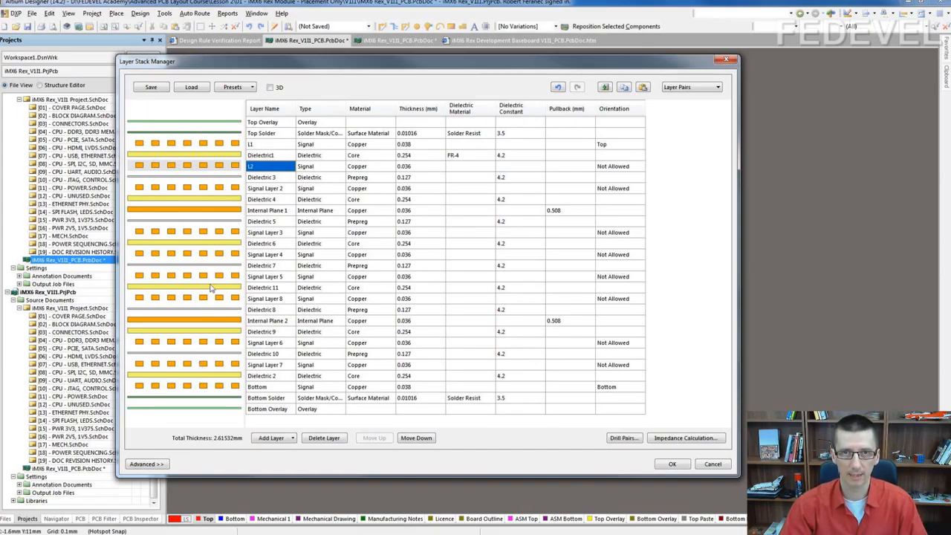
Step: Rename Signal Layer 2 to L3 and Internal Plane 1 to L4
{"action": "left_click", "coordinate": [272, 188]}
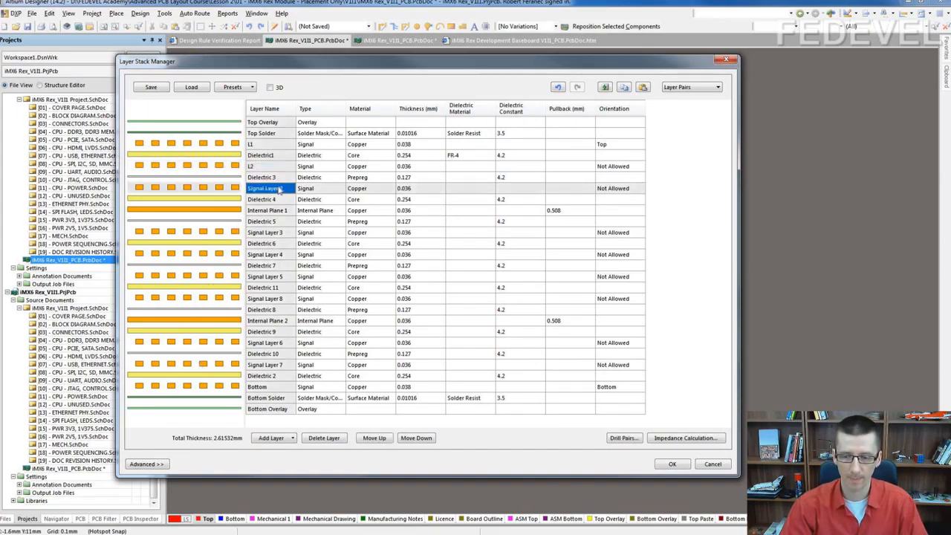
{"action": "type", "text": "L3"}
{"action": "key", "text": "Return"}
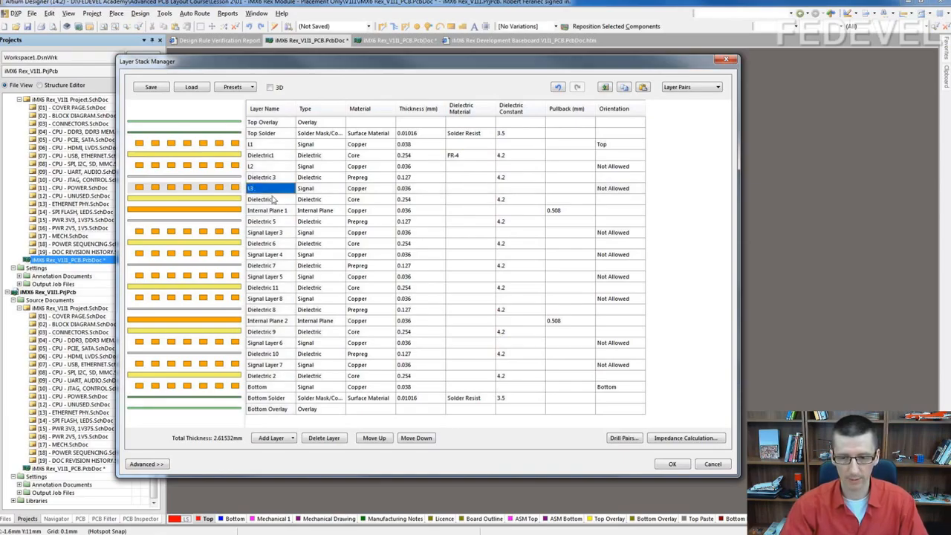
{"action": "left_click", "coordinate": [266, 210]}
{"action": "type", "text": "L4"}
{"action": "key", "text": "Return"}
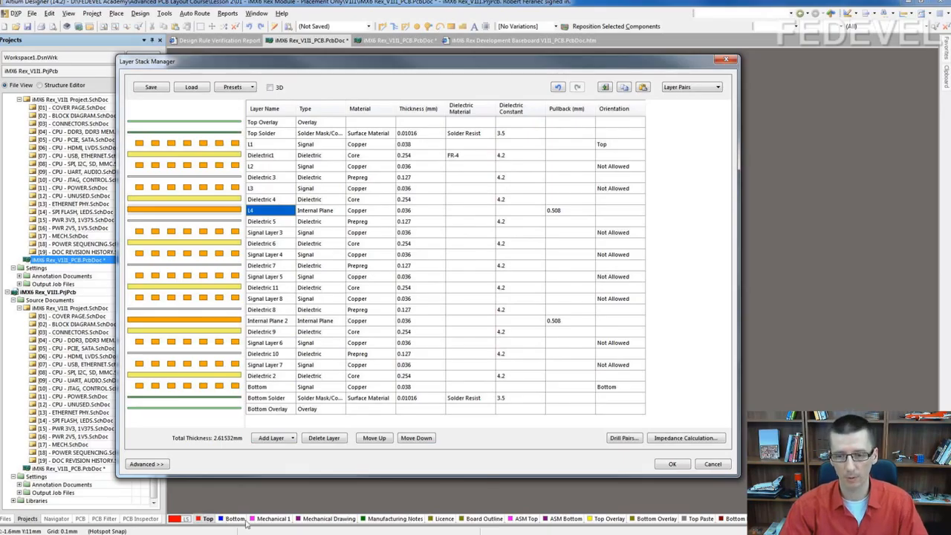
Step: Rename Signal Layer 3 to L5 (PWR)
{"action": "left_click", "coordinate": [266, 233]}
{"action": "left_click", "coordinate": [264, 234]}
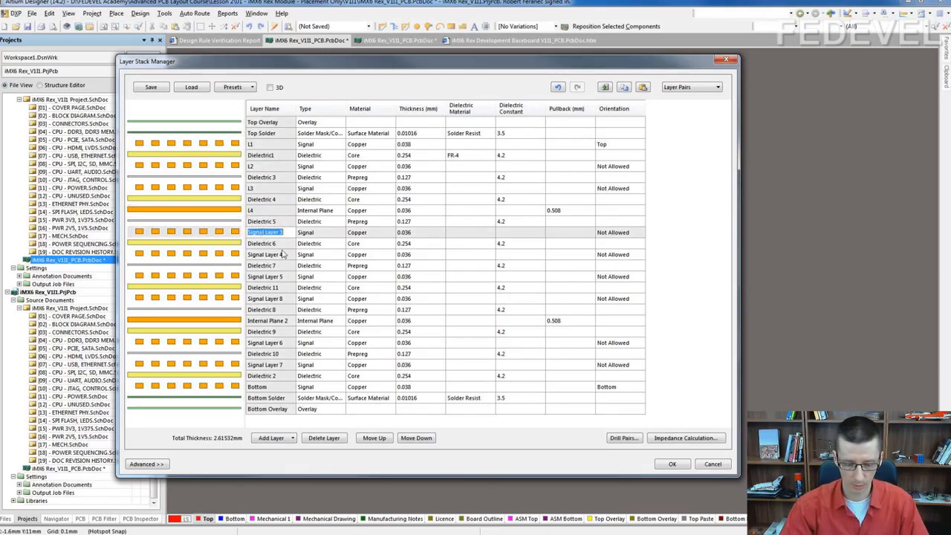
{"action": "type", "text": "L5"}
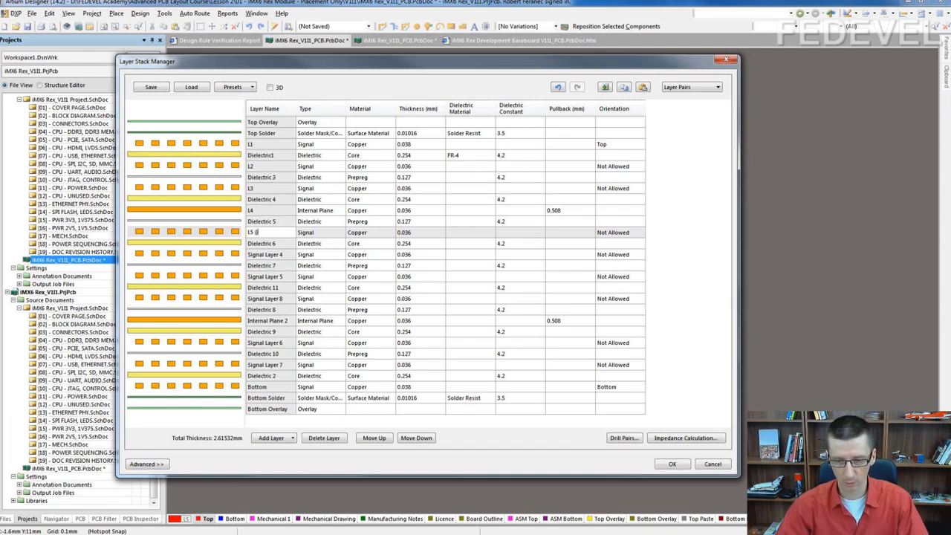
{"action": "type", "text": " (PWR"}
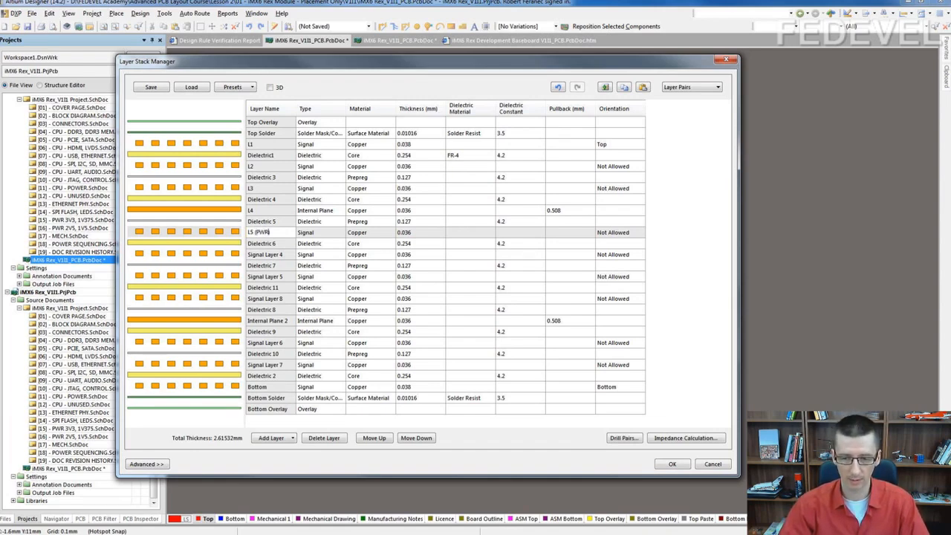
Step: Copy the name L5 (PWR) onto Signal Layer 4, Signal Layer 5 and Signal Layer 8
{"action": "left_click_drag", "start_coordinate": [276, 233], "coordinate": [218, 230]}
{"action": "key", "text": "ctrl+c"}
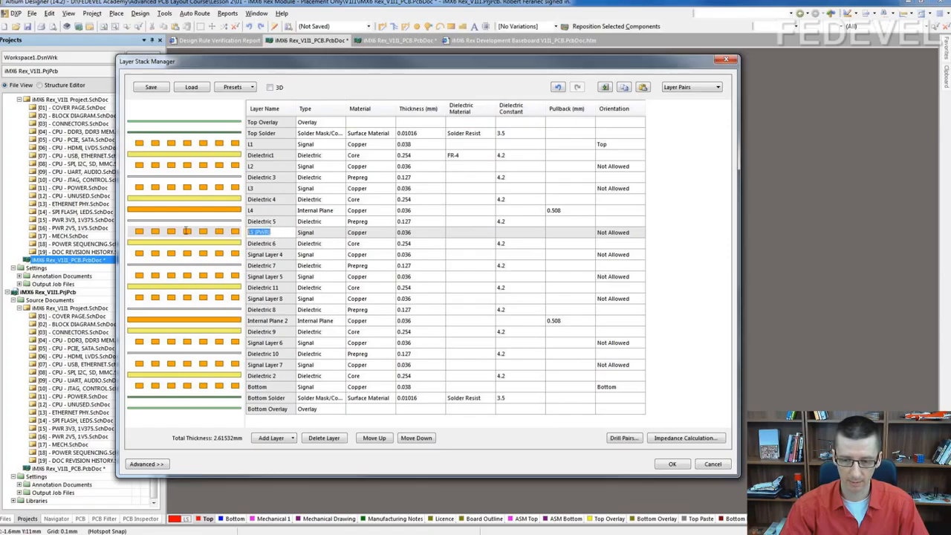
{"action": "left_click", "coordinate": [275, 255]}
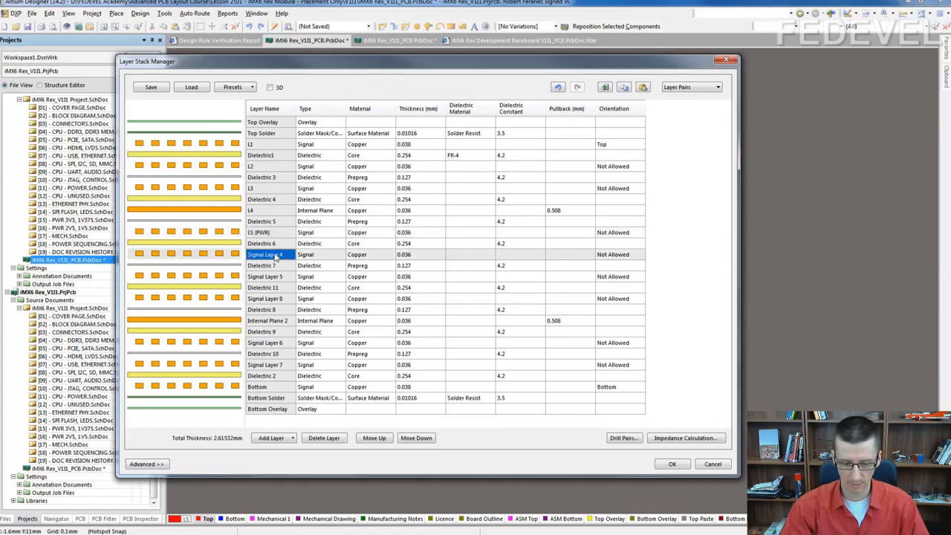
{"action": "key", "text": "ctrl+v"}
{"action": "left_click", "coordinate": [274, 277]}
{"action": "key", "text": "ctrl+v"}
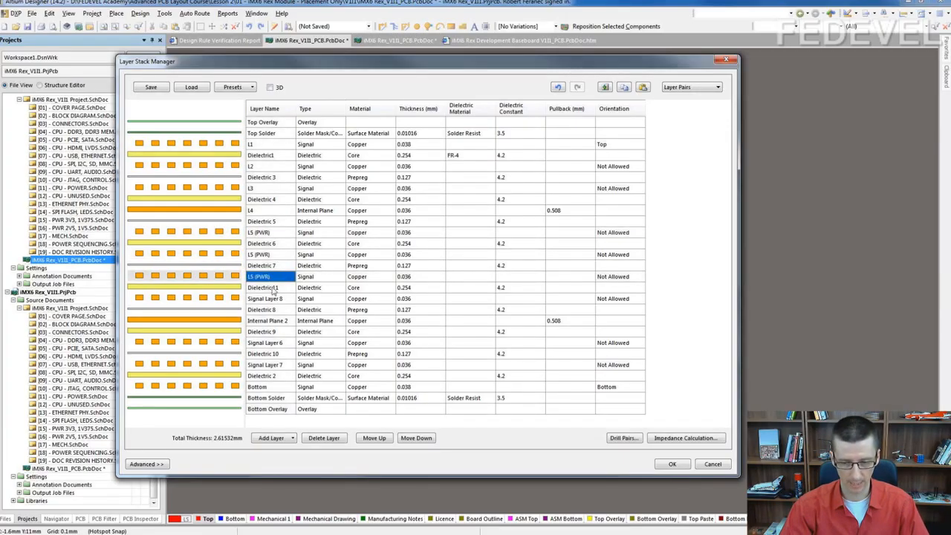
{"action": "left_click", "coordinate": [269, 302]}
{"action": "key", "text": "ctrl+v"}
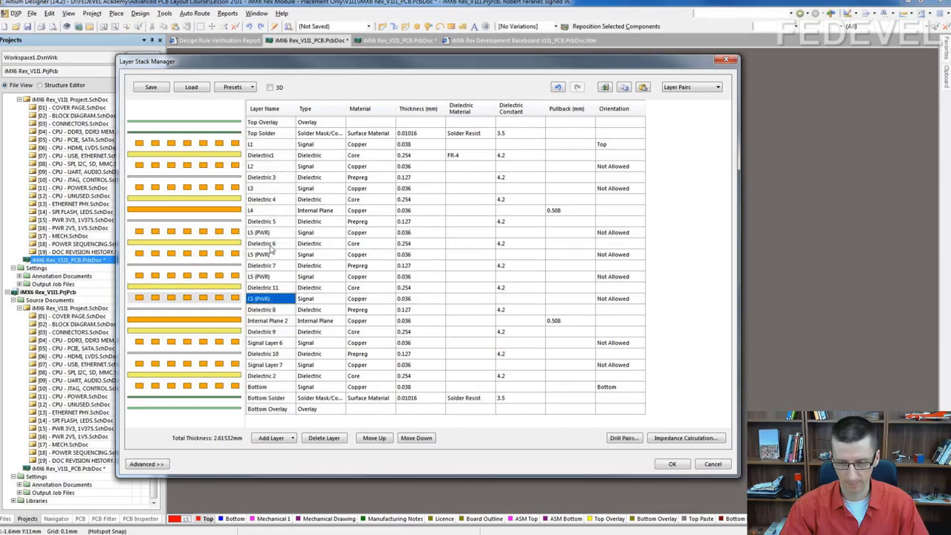
Step: Change the name of the signal layer between Dielectric 6 and Dielectric 7 to L6 (PWR)
{"action": "left_click", "coordinate": [253, 254]}
{"action": "left_click", "coordinate": [253, 254]}
{"action": "left_click", "coordinate": [253, 255]}
{"action": "key", "text": "BackSpace"}
{"action": "type", "text": "6"}
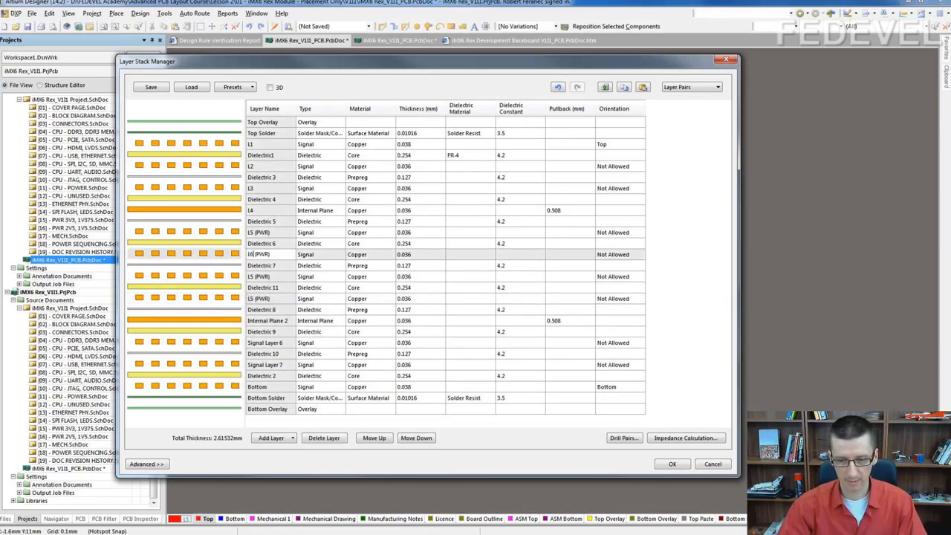
Step: Rename the signal layers above and below Dielectric 11 to L7 (PWR) and L8 (PWR)
{"action": "left_click", "coordinate": [257, 278]}
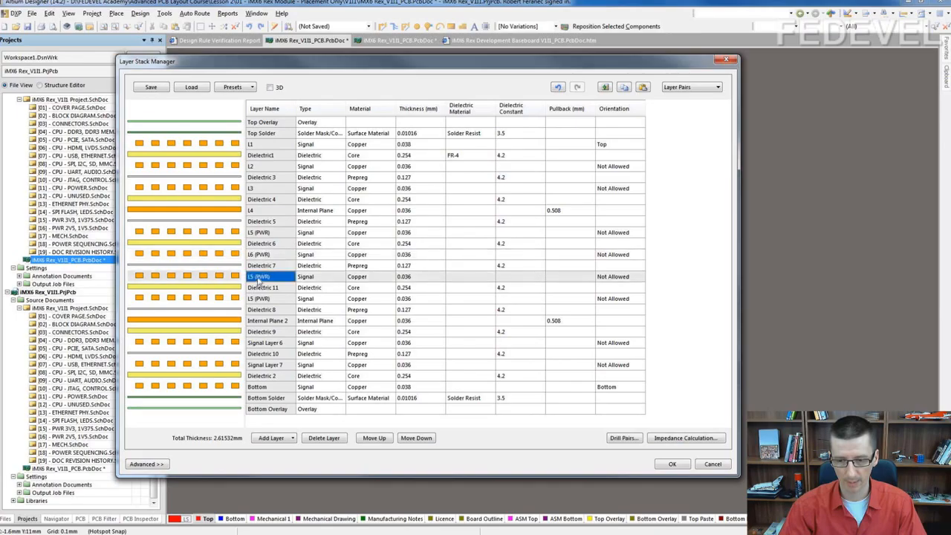
{"action": "left_click", "coordinate": [255, 277]}
{"action": "left_click", "coordinate": [253, 276]}
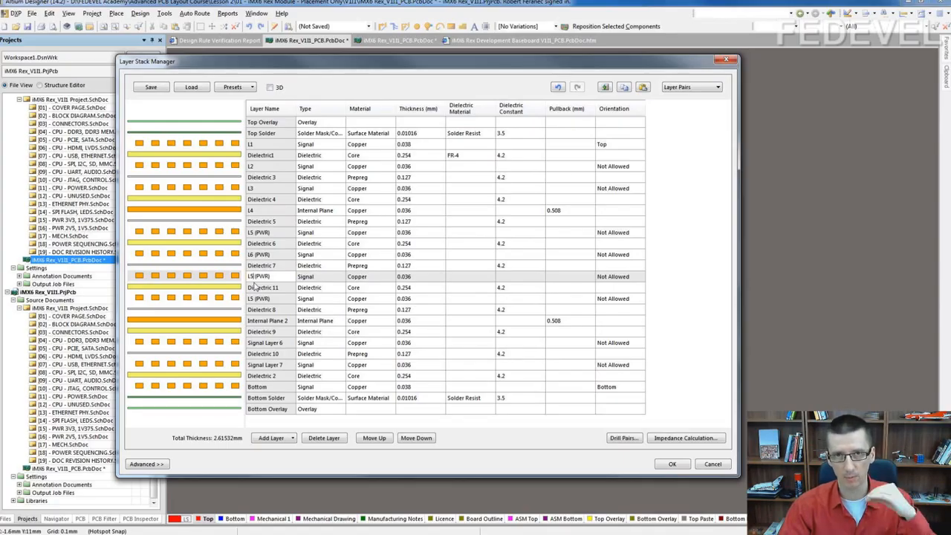
{"action": "key", "text": "BackSpace"}
{"action": "type", "text": "7"}
{"action": "double_click", "coordinate": [266, 299]}
{"action": "left_click", "coordinate": [255, 299]}
{"action": "key", "text": "BackSpace"}
{"action": "type", "text": "8"}
Step: Rename Internal Plane 2 to L9 and Signal Layer 6 to L10
{"action": "left_click", "coordinate": [259, 324]}
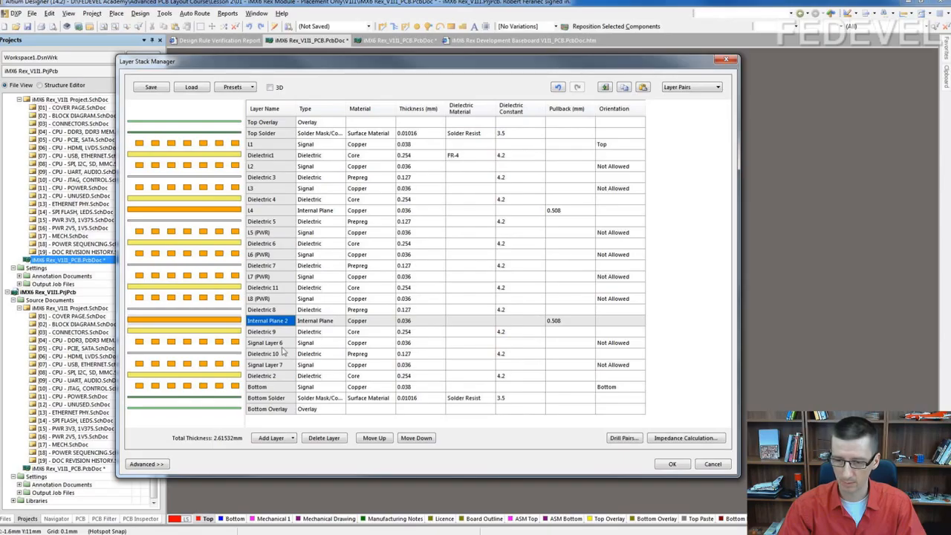
{"action": "left_click", "coordinate": [267, 321]}
{"action": "type", "text": "L9"}
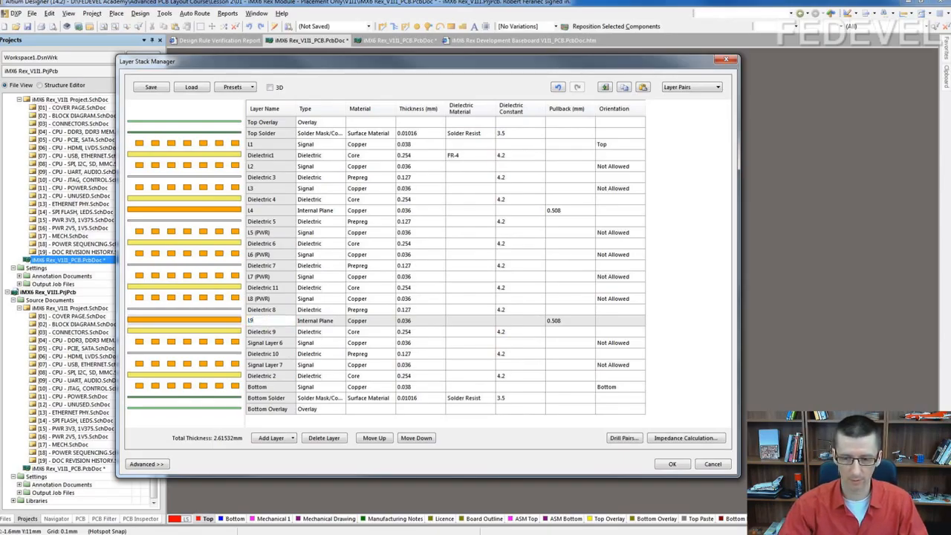
{"action": "key", "text": "Return"}
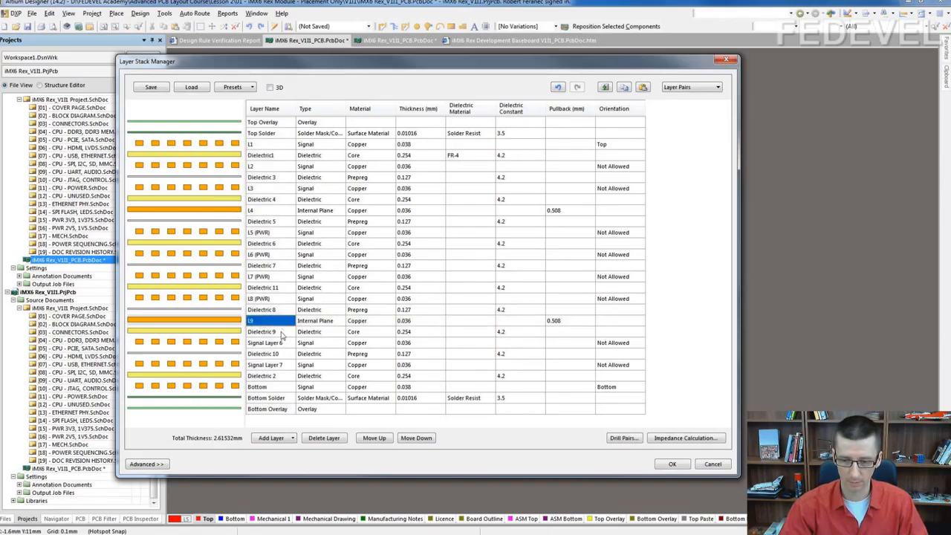
{"action": "double_click", "coordinate": [266, 343]}
{"action": "type", "text": "L10"}
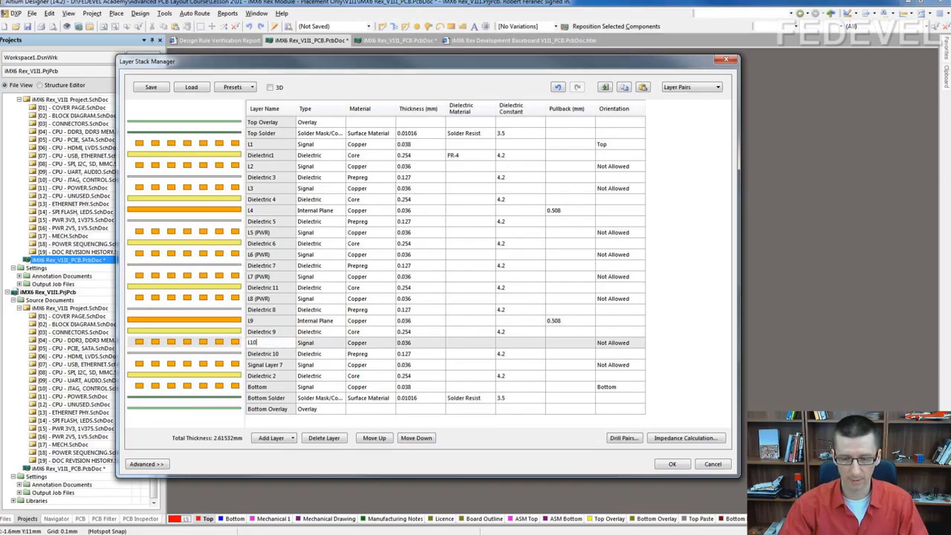
{"action": "key", "text": "Return"}
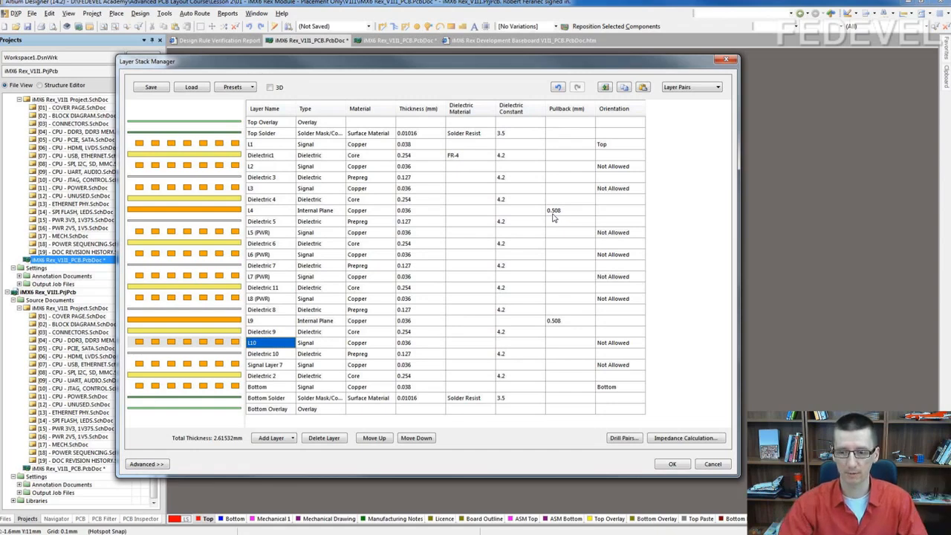
Step: Rename Signal Layer 7 to L11 and the Bottom layer to L12
{"action": "left_click", "coordinate": [271, 365]}
{"action": "type", "text": "L11"}
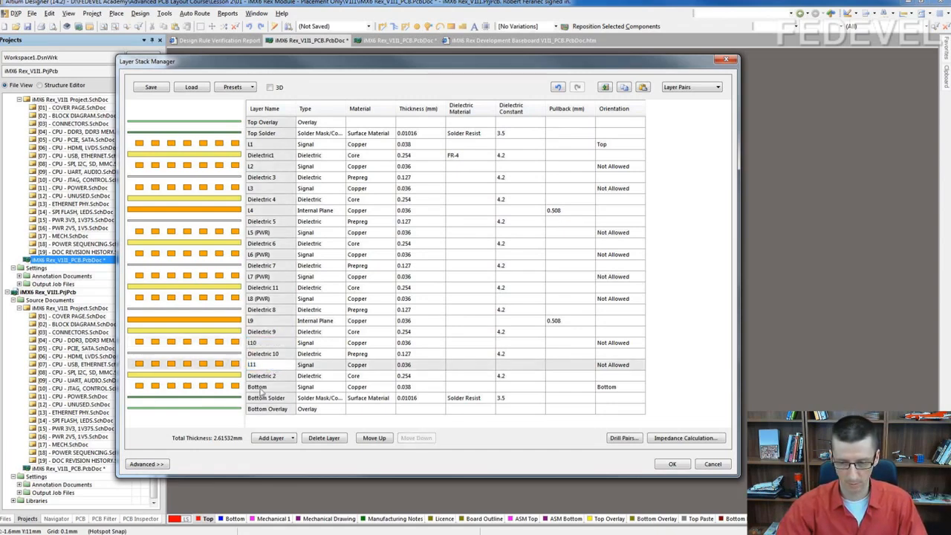
{"action": "left_click", "coordinate": [260, 386]}
{"action": "type", "text": "L12"}
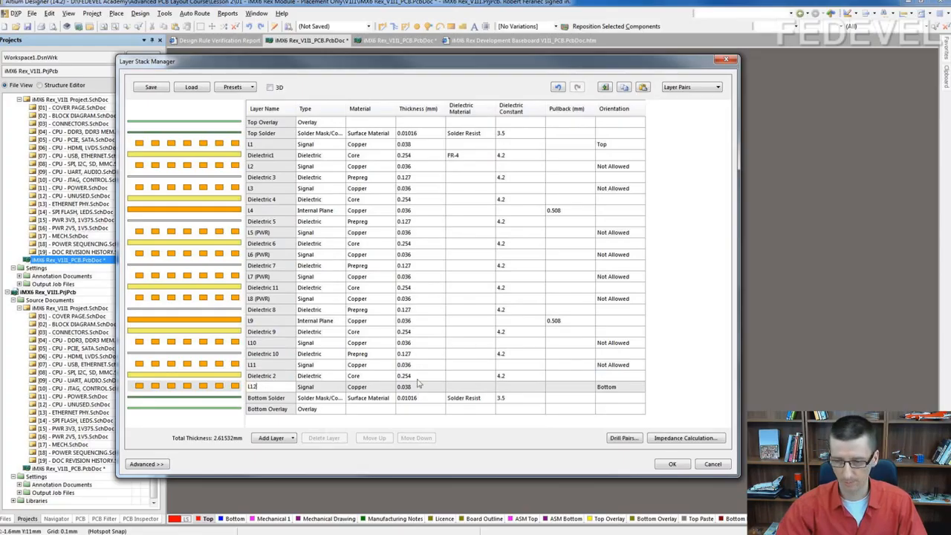
Step: Set the pullback of internal plane L4 to 0.1 mm
{"action": "left_click", "coordinate": [570, 212]}
{"action": "left_click", "coordinate": [568, 210]}
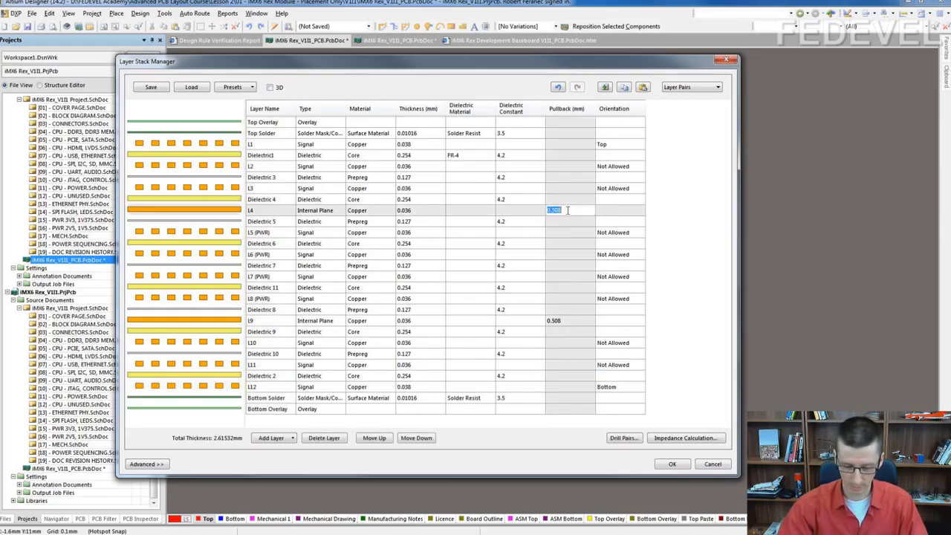
{"action": "type", "text": "0.1"}
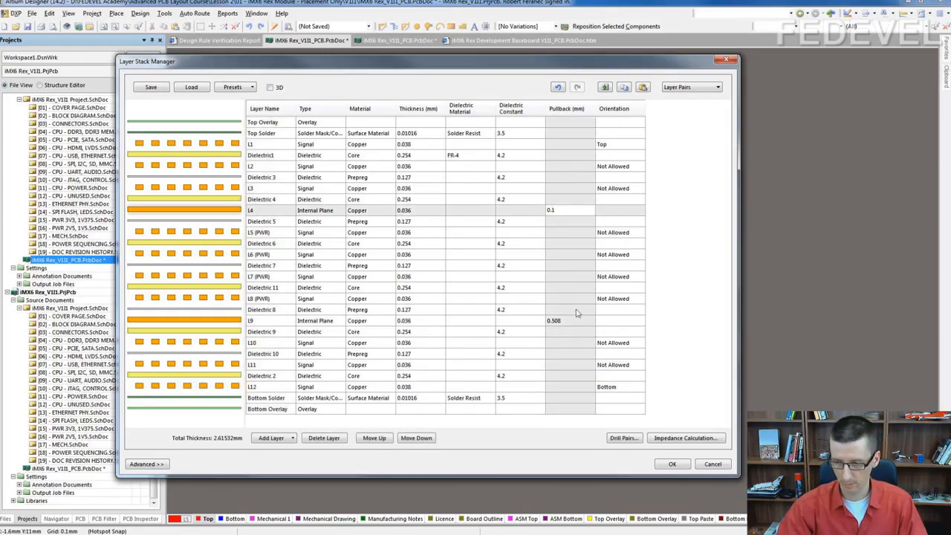
Step: Set the pullback of internal plane L9 to 0.1 mm and apply the layer stack
{"action": "left_click", "coordinate": [570, 321]}
{"action": "left_click", "coordinate": [571, 321]}
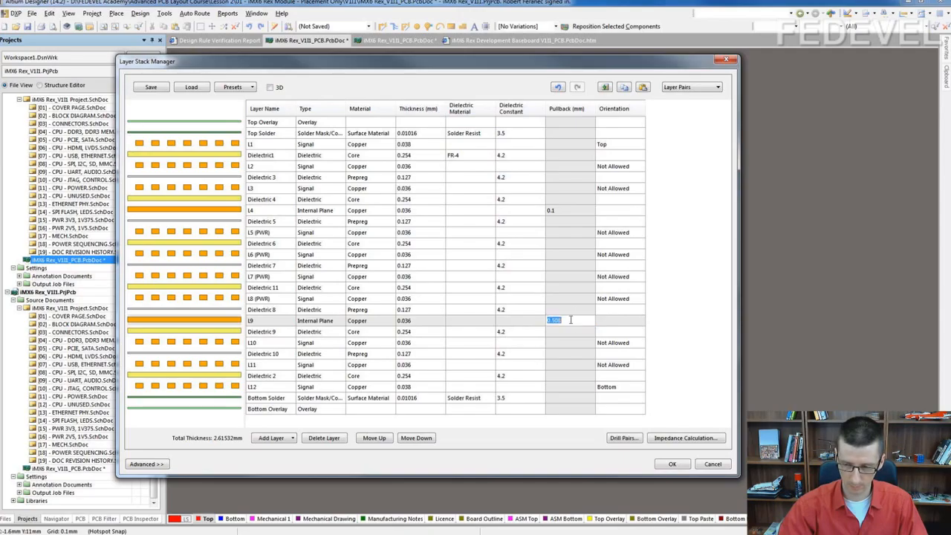
{"action": "type", "text": ".1"}
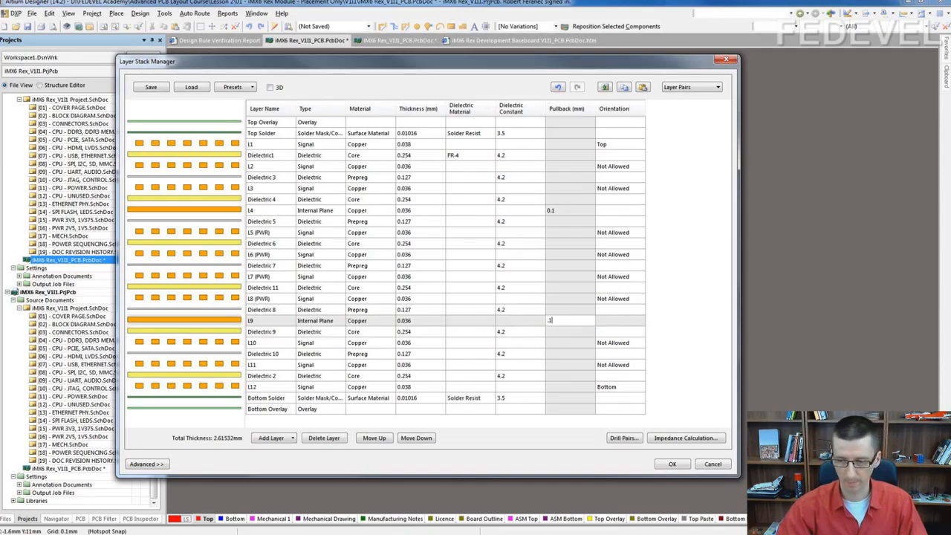
{"action": "left_click", "coordinate": [568, 211]}
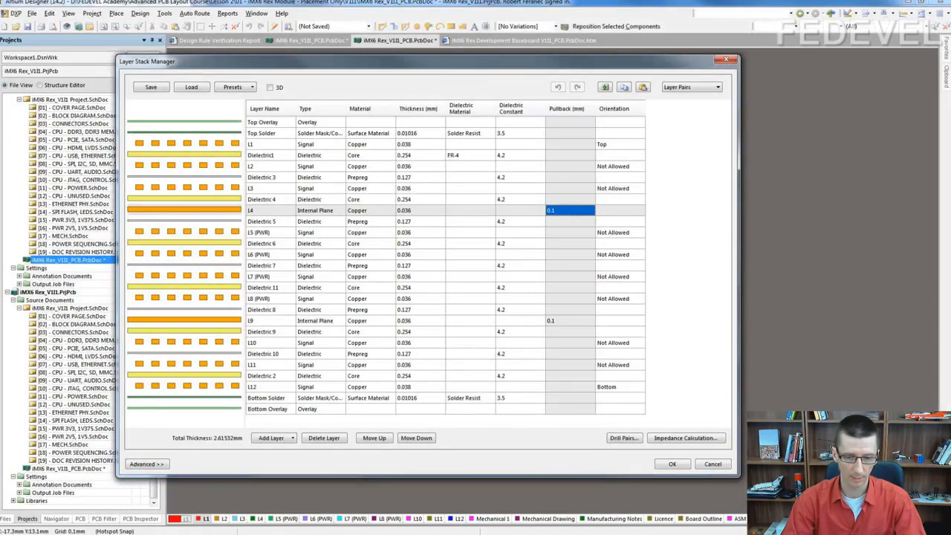
{"action": "left_click", "coordinate": [672, 464]}
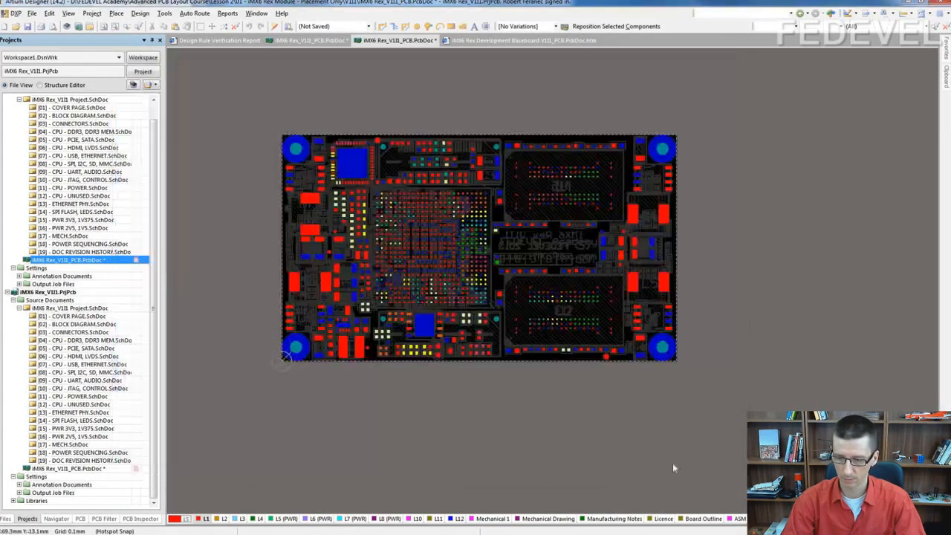
Step: Inspect layers L4, L5 (PWR) and L6 (PWR) on the finished board in the original iMX6 Rex project
{"action": "left_click", "coordinate": [117, 470]}
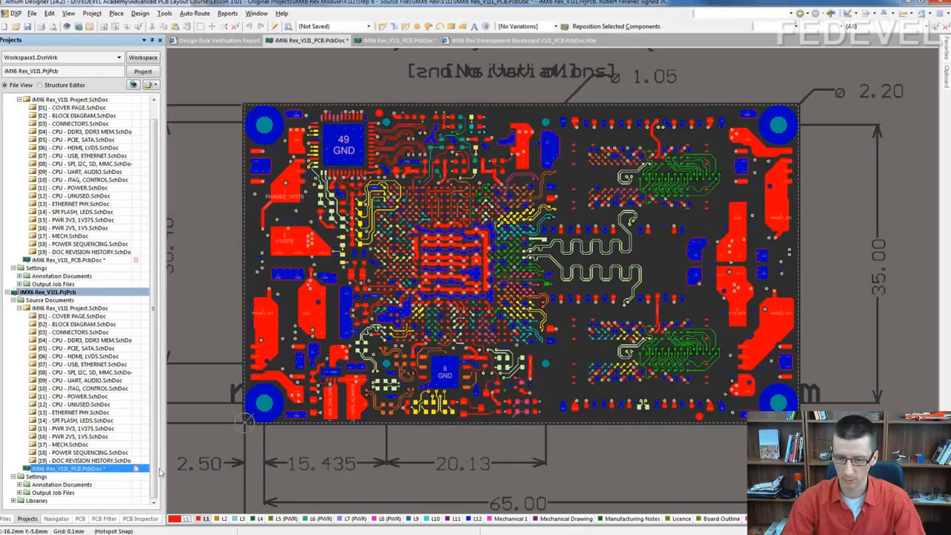
{"action": "left_click", "coordinate": [258, 519]}
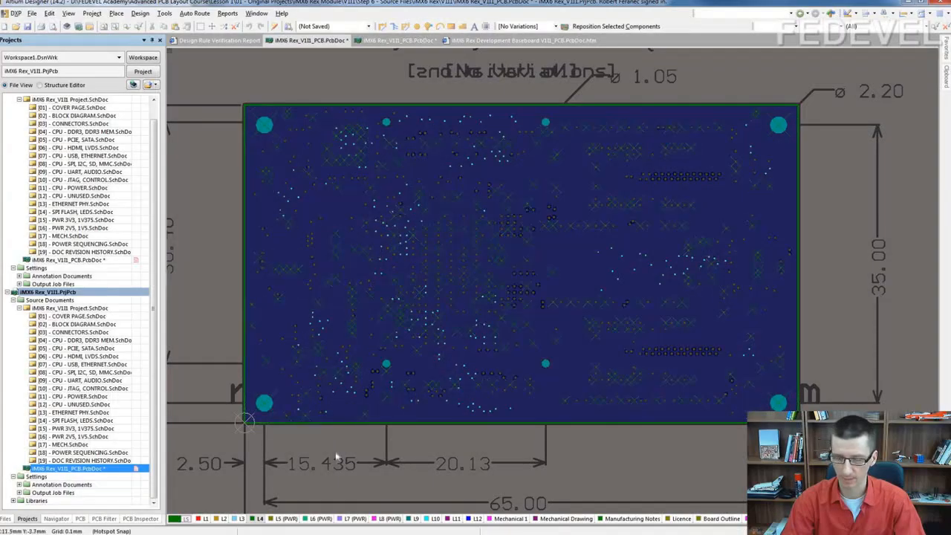
{"action": "left_click", "coordinate": [288, 518]}
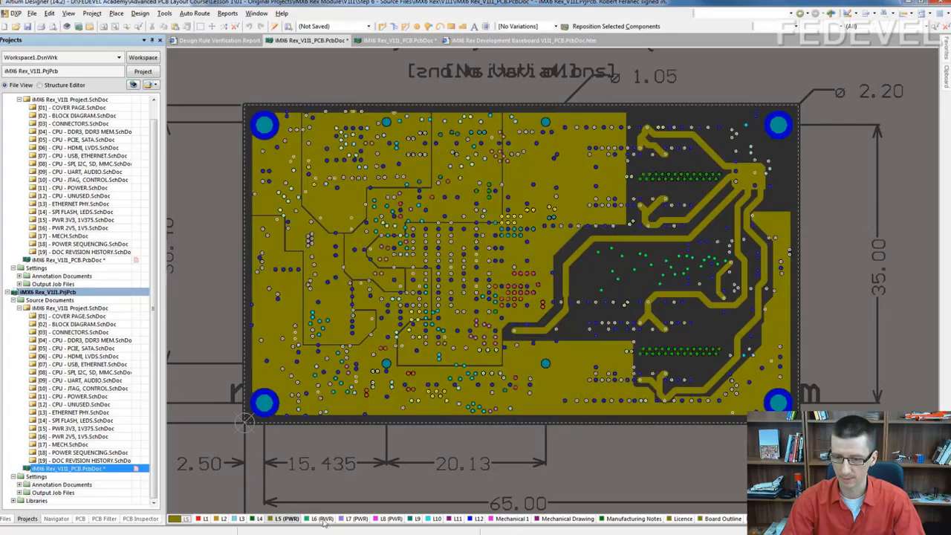
{"action": "left_click", "coordinate": [321, 519]}
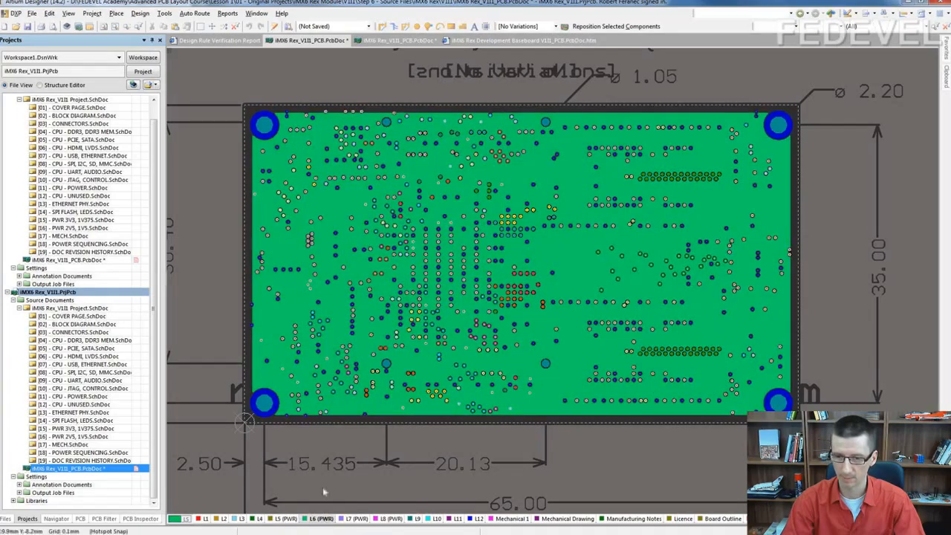
Step: Measure the distance from the board's left edge to the copper area on layer L6 (PWR)
{"action": "left_click", "coordinate": [228, 13]}
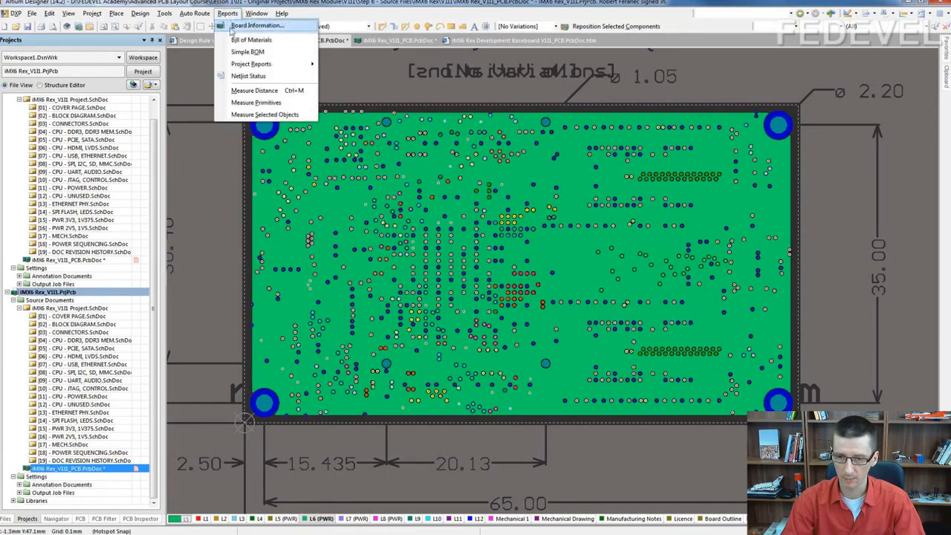
{"action": "left_click", "coordinate": [250, 90]}
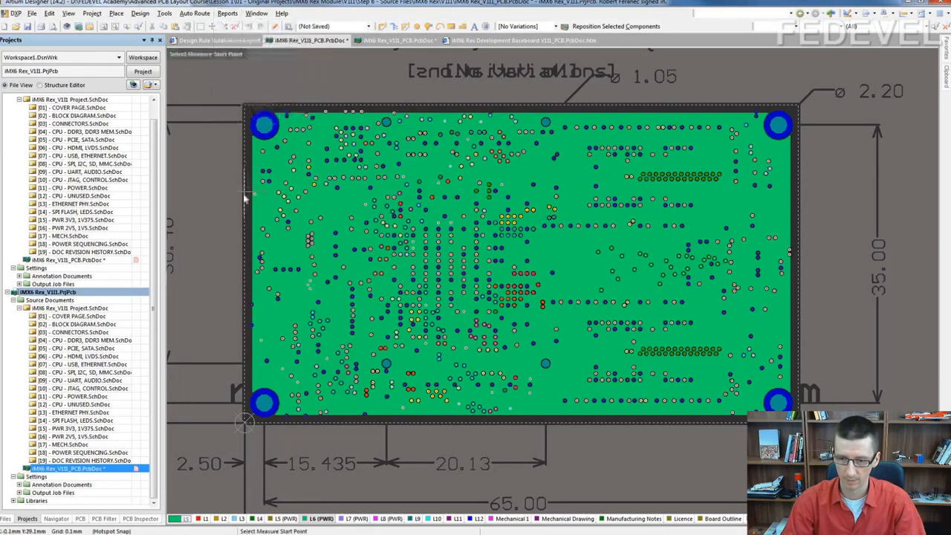
{"action": "left_click", "coordinate": [245, 201]}
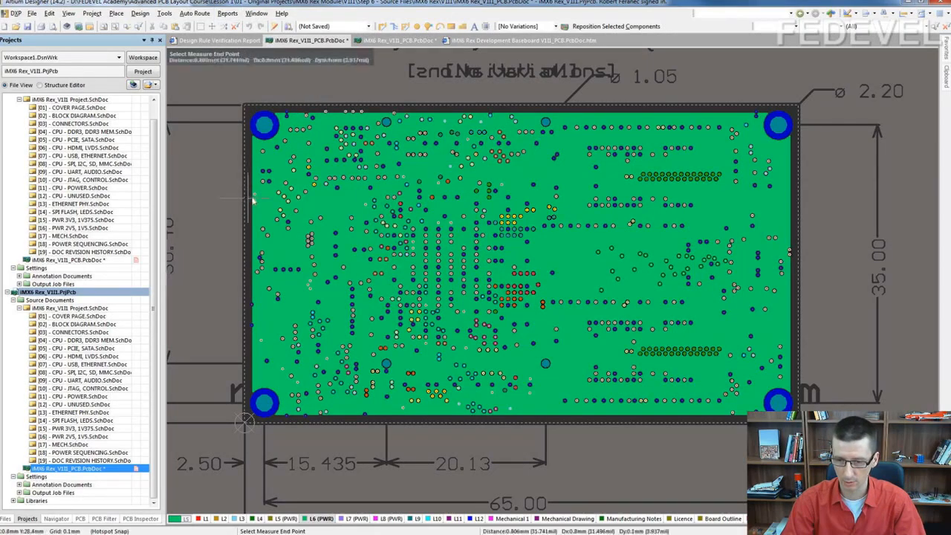
{"action": "left_click", "coordinate": [253, 199]}
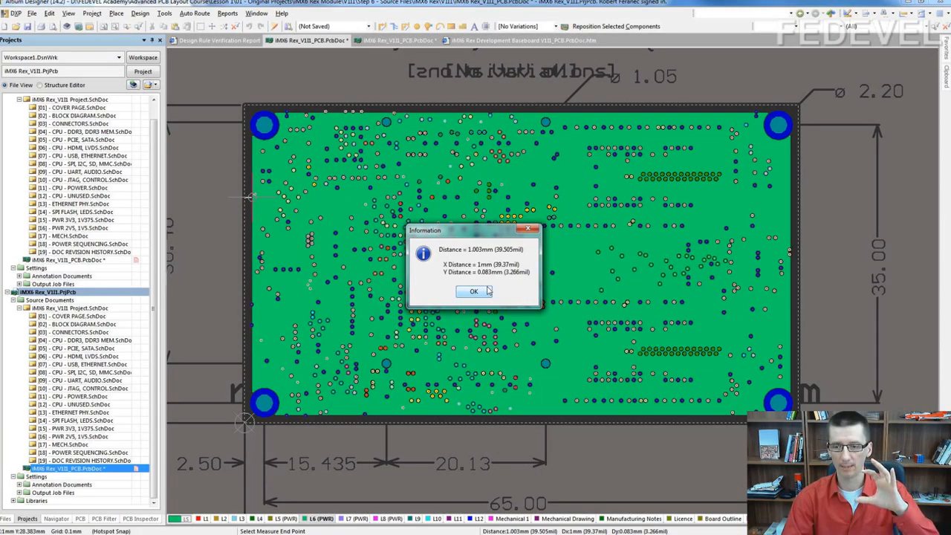
{"action": "left_click", "coordinate": [475, 292]}
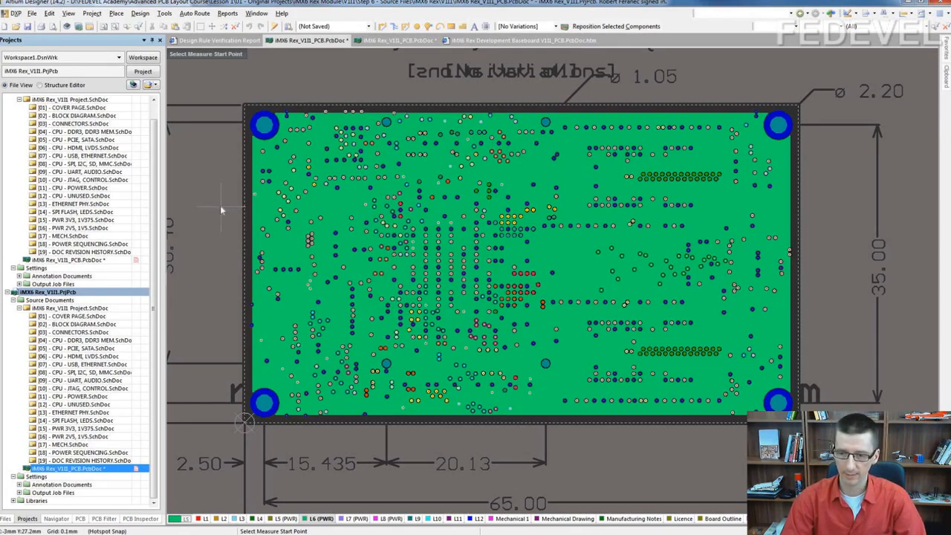
{"action": "key", "text": "Escape"}
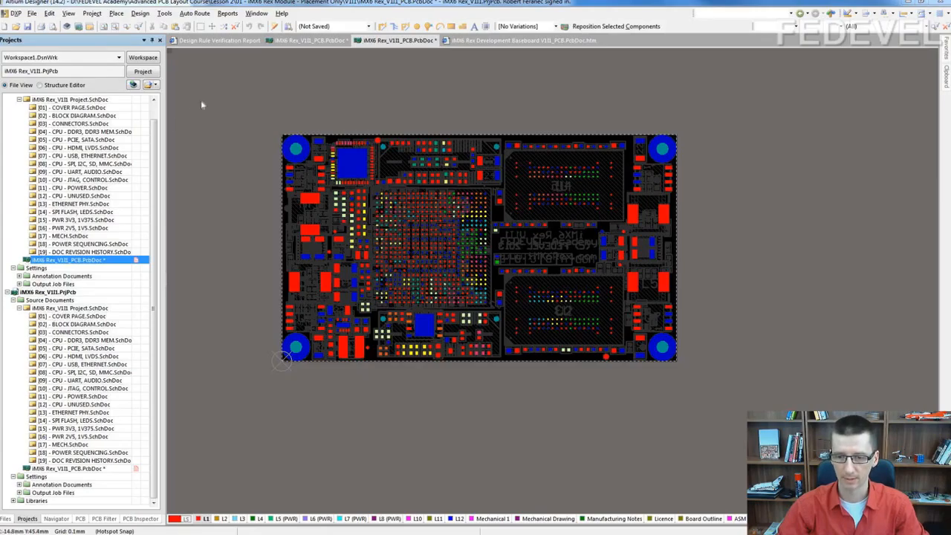
Step: Open the placement board's layer stack drill pairs and add a drill pair from L1 to L2
{"action": "right_click", "coordinate": [225, 96]}
{"action": "mouse_move", "coordinate": [273, 269]}
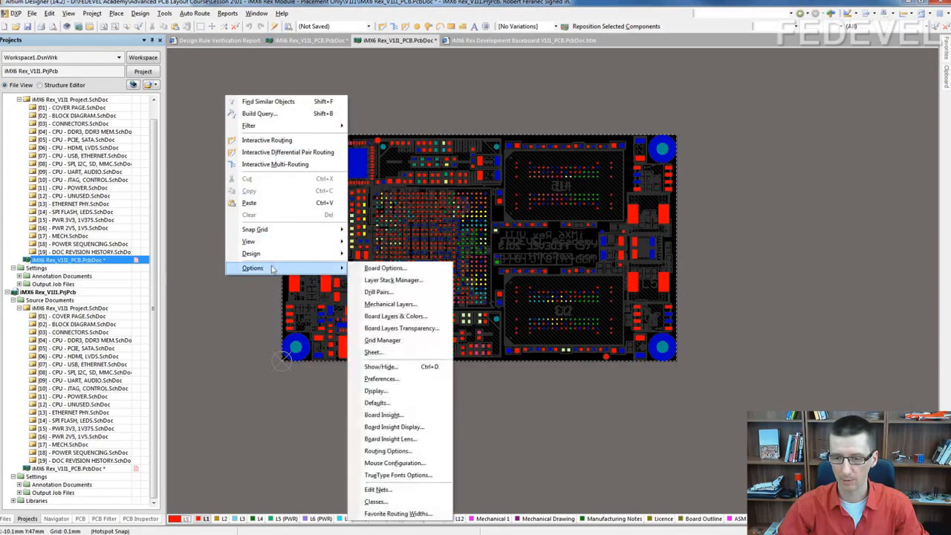
{"action": "left_click", "coordinate": [375, 282]}
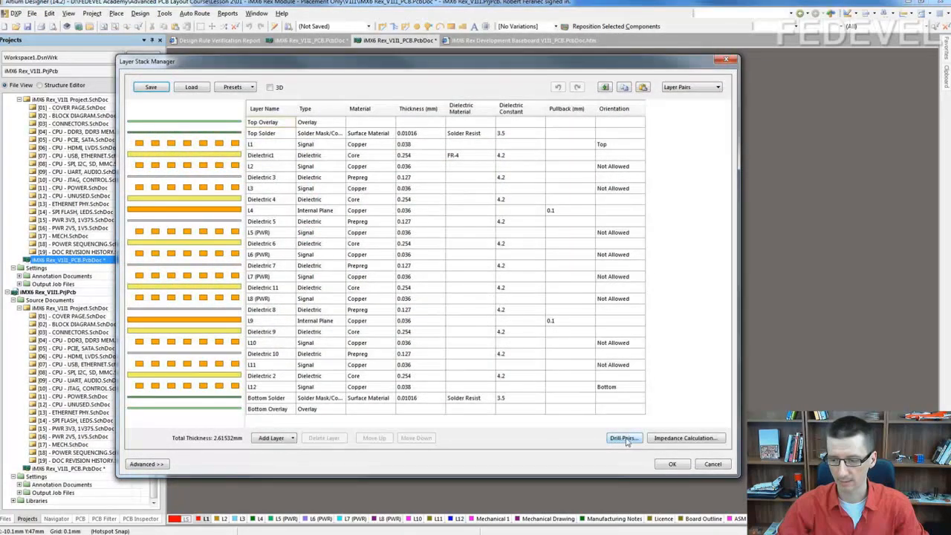
{"action": "left_click", "coordinate": [623, 438]}
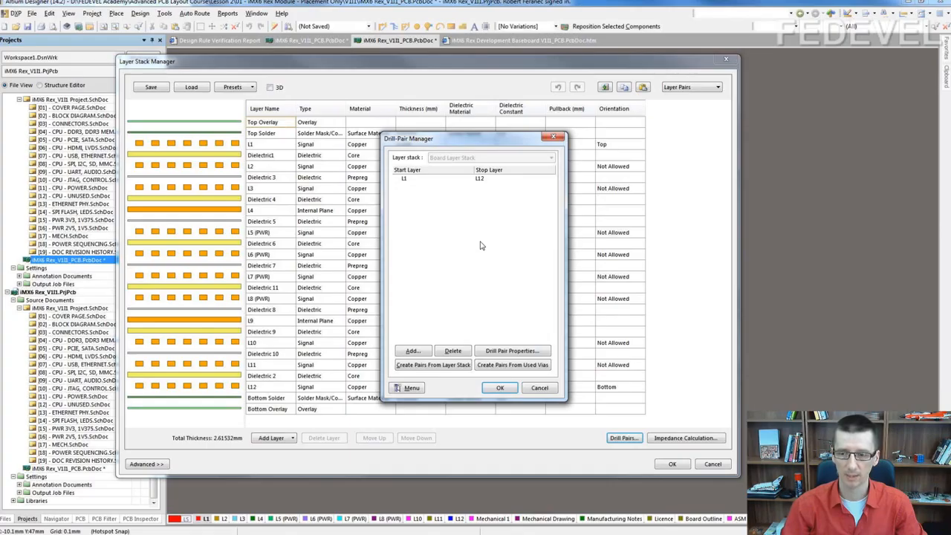
{"action": "left_click", "coordinate": [409, 181]}
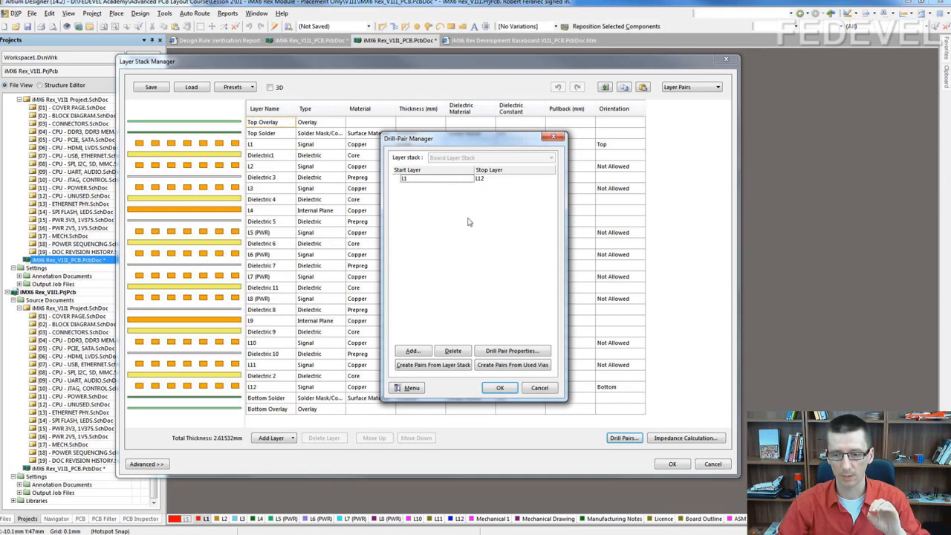
{"action": "left_click", "coordinate": [413, 351]}
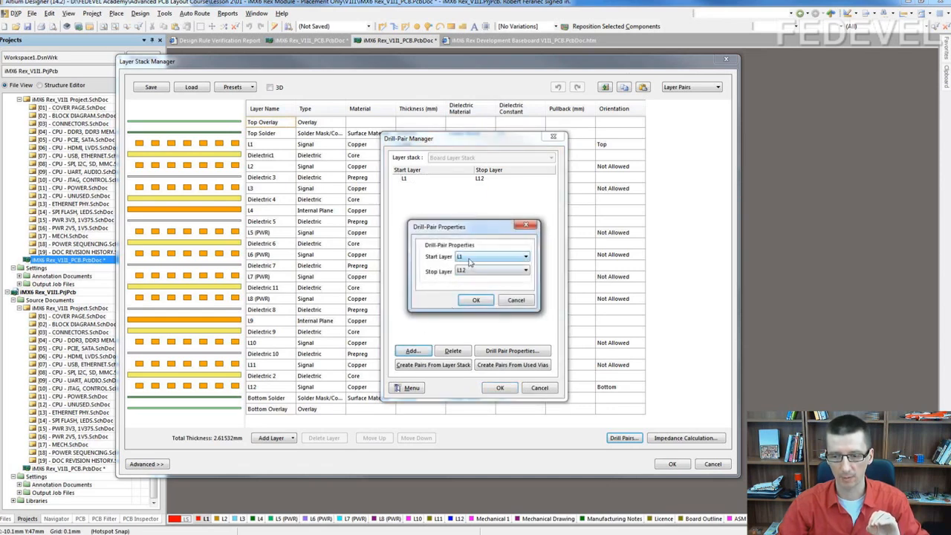
{"action": "left_click", "coordinate": [473, 271]}
{"action": "left_click_drag", "start_coordinate": [524, 306], "coordinate": [524, 296]}
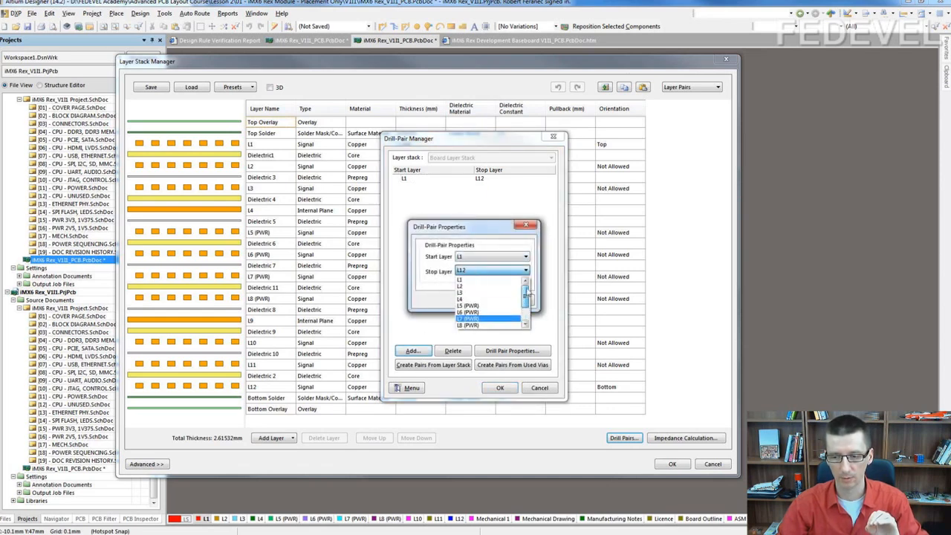
{"action": "left_click", "coordinate": [499, 287]}
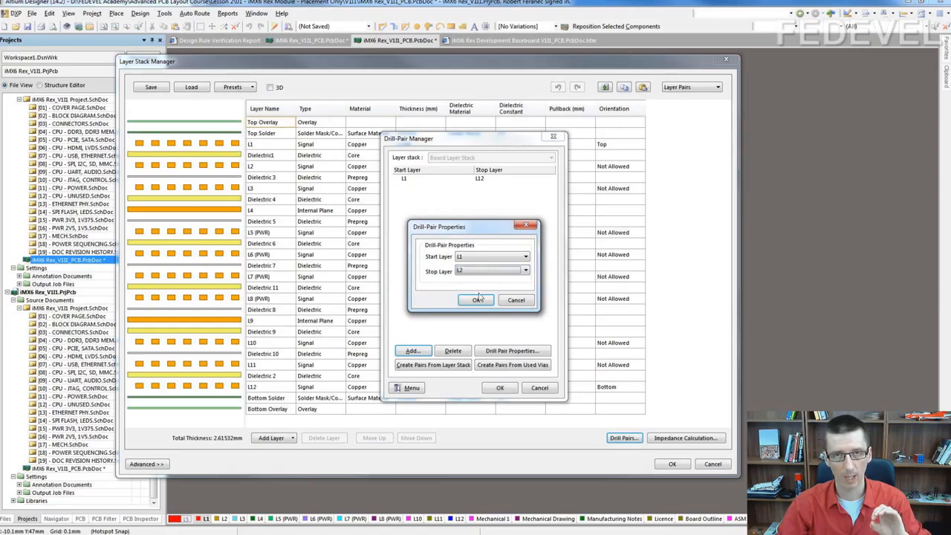
{"action": "left_click", "coordinate": [476, 300]}
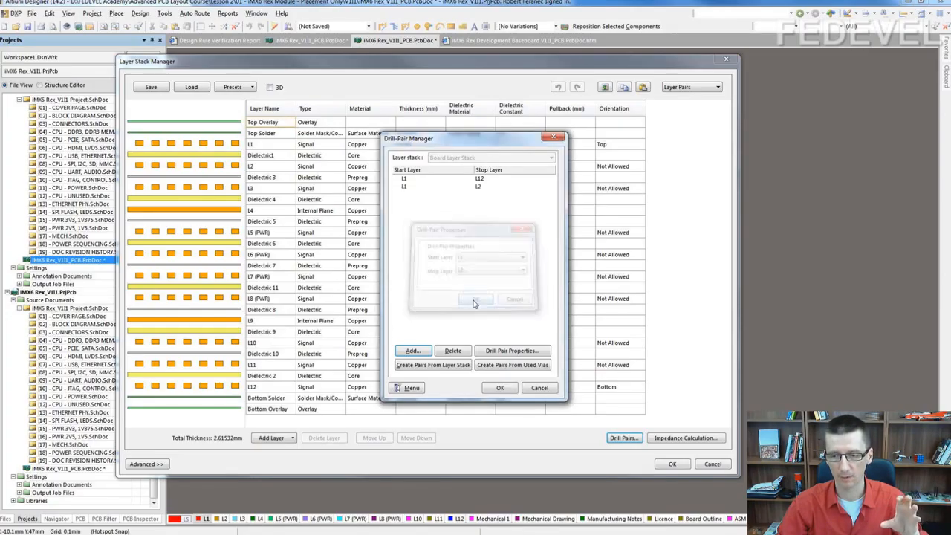
Step: Add a drill pair with start layer L2 and stop layer L3
{"action": "left_click", "coordinate": [420, 350]}
{"action": "left_click", "coordinate": [482, 258]}
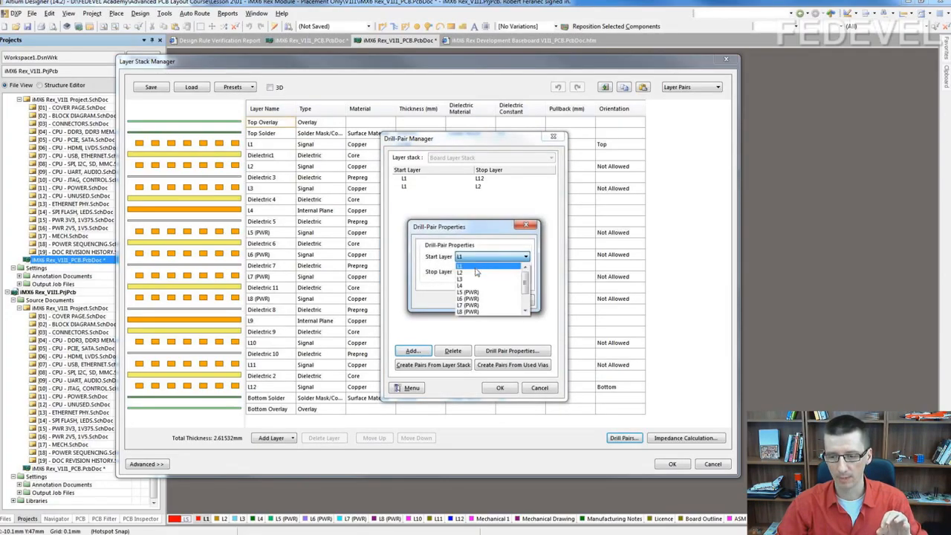
{"action": "left_click", "coordinate": [475, 272]}
{"action": "left_click", "coordinate": [476, 273]}
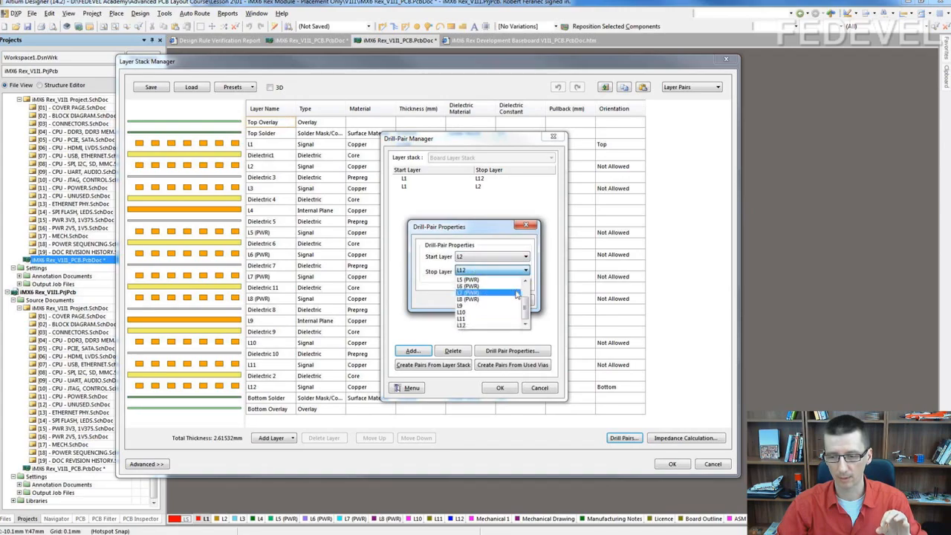
{"action": "left_click", "coordinate": [479, 293]}
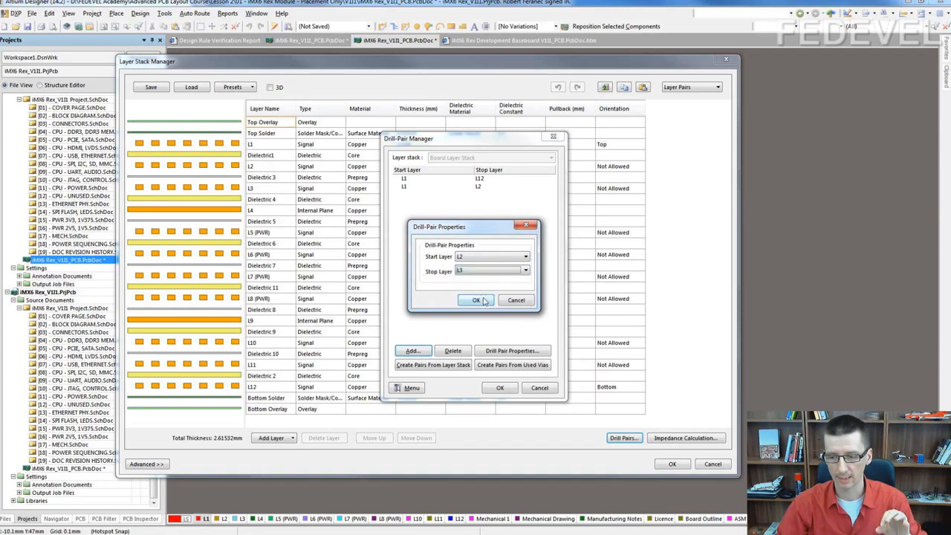
{"action": "left_click", "coordinate": [475, 300]}
Step: Add a drill pair with start layer L3 and stop layer L10
{"action": "left_click", "coordinate": [413, 351]}
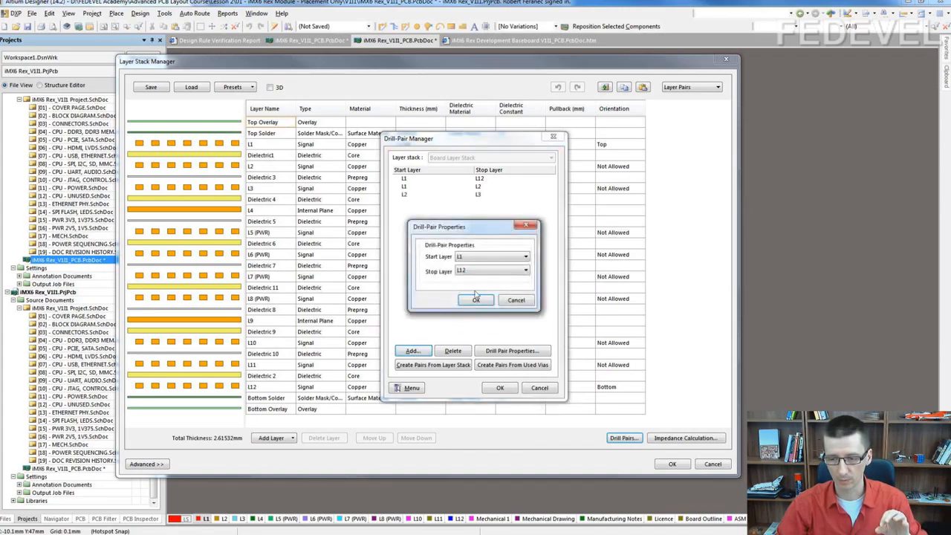
{"action": "left_click", "coordinate": [477, 256]}
{"action": "left_click", "coordinate": [478, 274]}
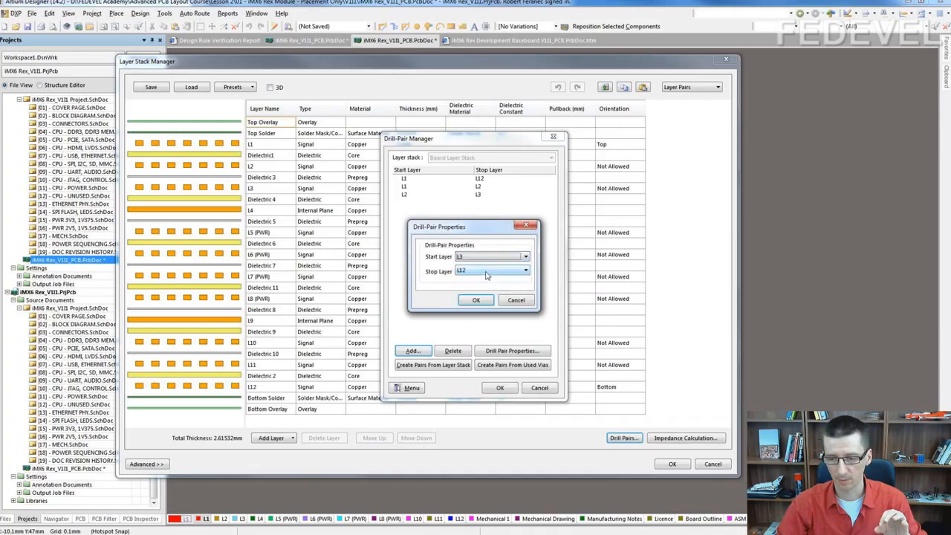
{"action": "left_click", "coordinate": [477, 272]}
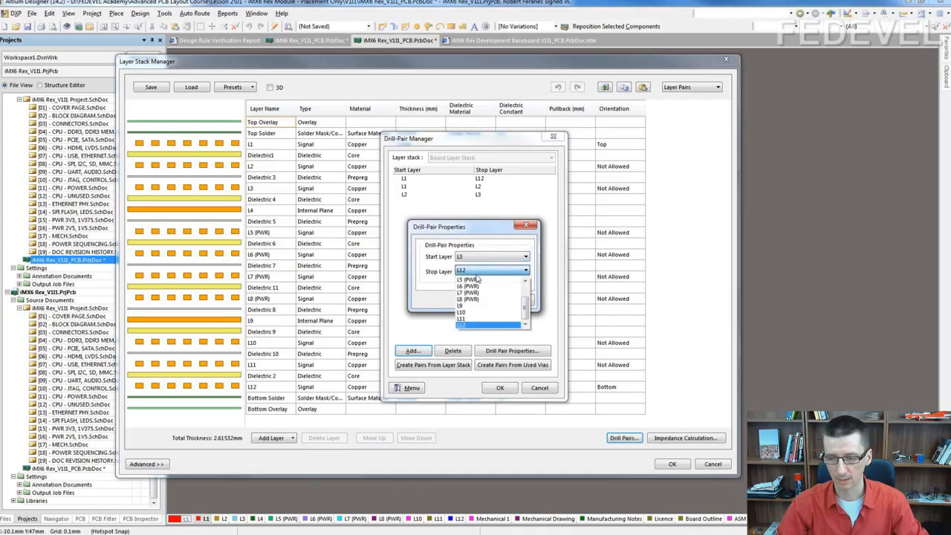
{"action": "left_click", "coordinate": [480, 313]}
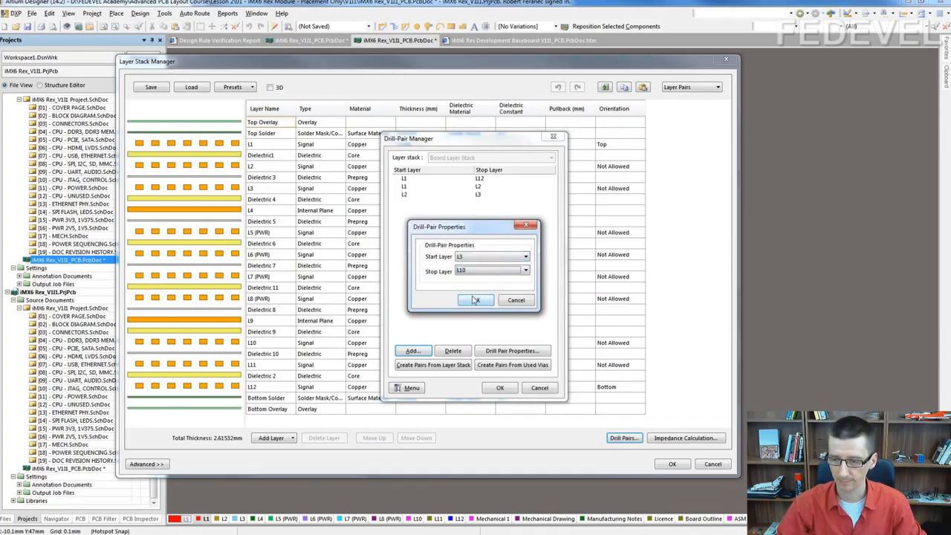
{"action": "left_click", "coordinate": [476, 302]}
Step: Add a drill pair with start layer L10 and stop layer L11
{"action": "left_click", "coordinate": [413, 350]}
{"action": "left_click", "coordinate": [473, 257]}
{"action": "scroll", "coordinate": [487, 297], "scroll_direction": "down", "scroll_amount": 2}
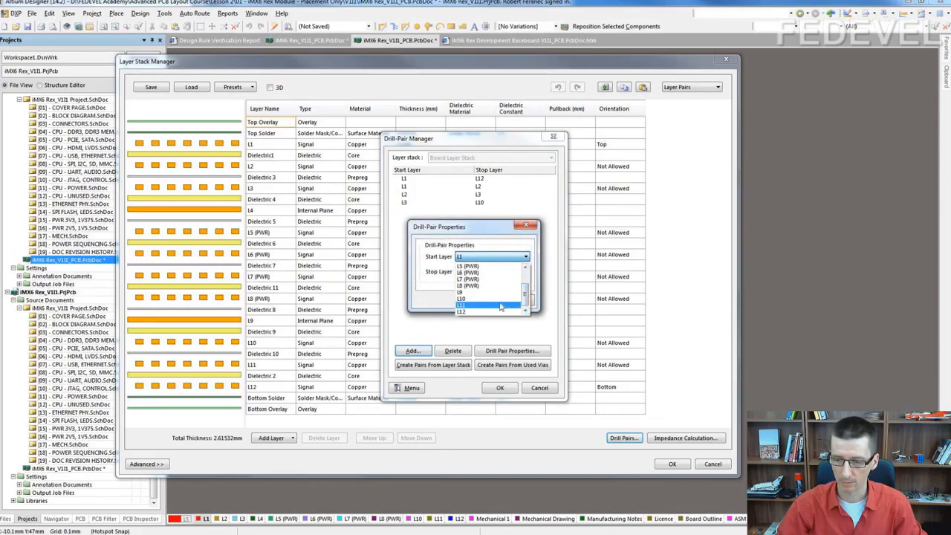
{"action": "left_click", "coordinate": [488, 299]}
{"action": "left_click", "coordinate": [490, 271]}
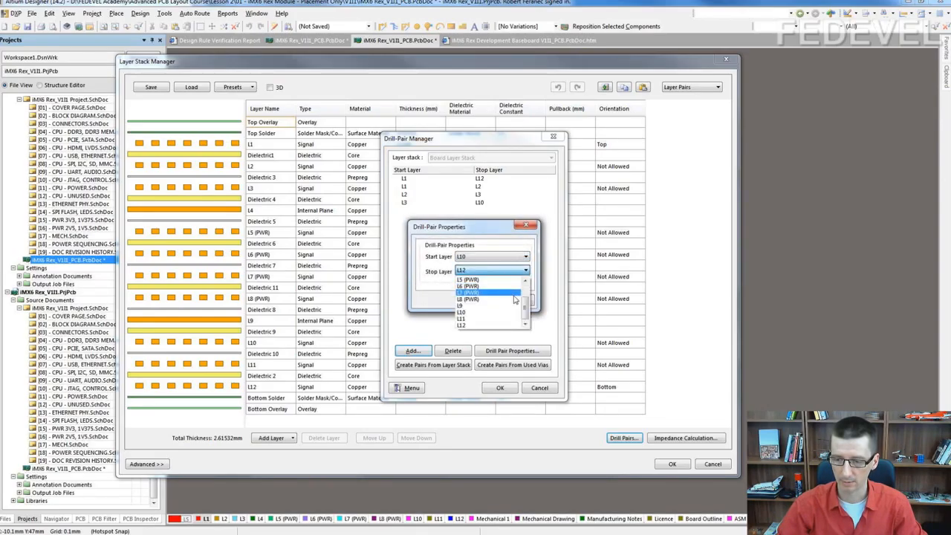
{"action": "left_click", "coordinate": [470, 319]}
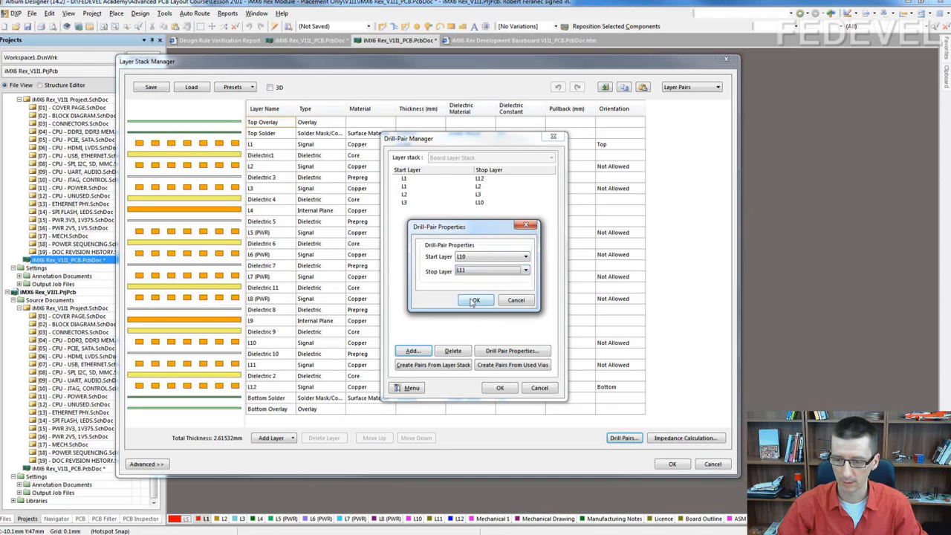
{"action": "left_click", "coordinate": [474, 301]}
Step: Add a drill pair with start layer L11 and stop layer L12, and accept the drill pair list
{"action": "left_click", "coordinate": [416, 352]}
{"action": "left_click", "coordinate": [524, 257]}
{"action": "left_click_drag", "start_coordinate": [524, 266], "coordinate": [525, 297]}
{"action": "left_click", "coordinate": [483, 307]}
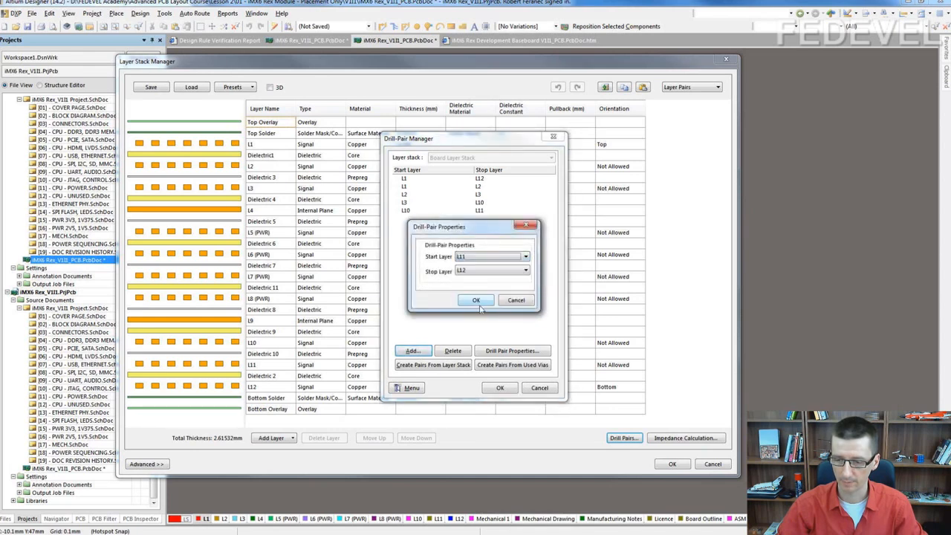
{"action": "left_click", "coordinate": [476, 301]}
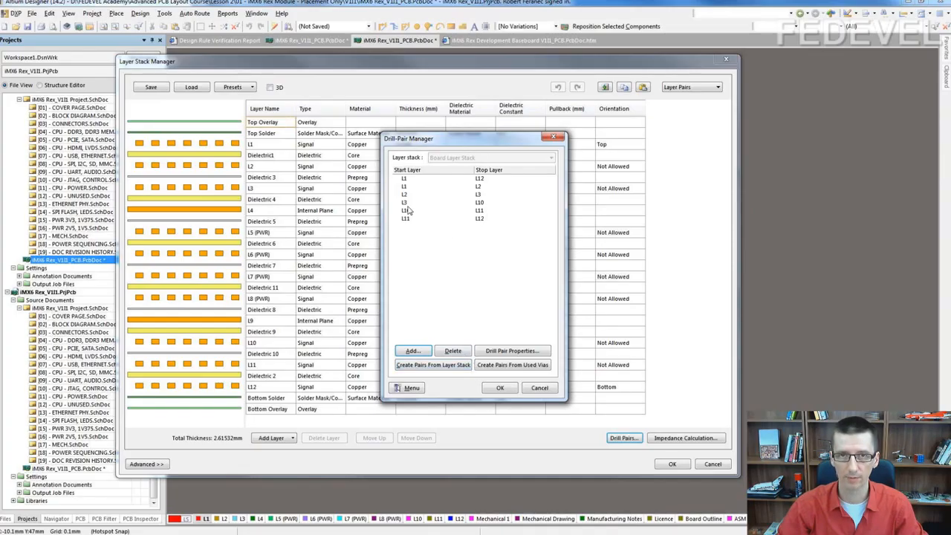
{"action": "left_click", "coordinate": [501, 388]}
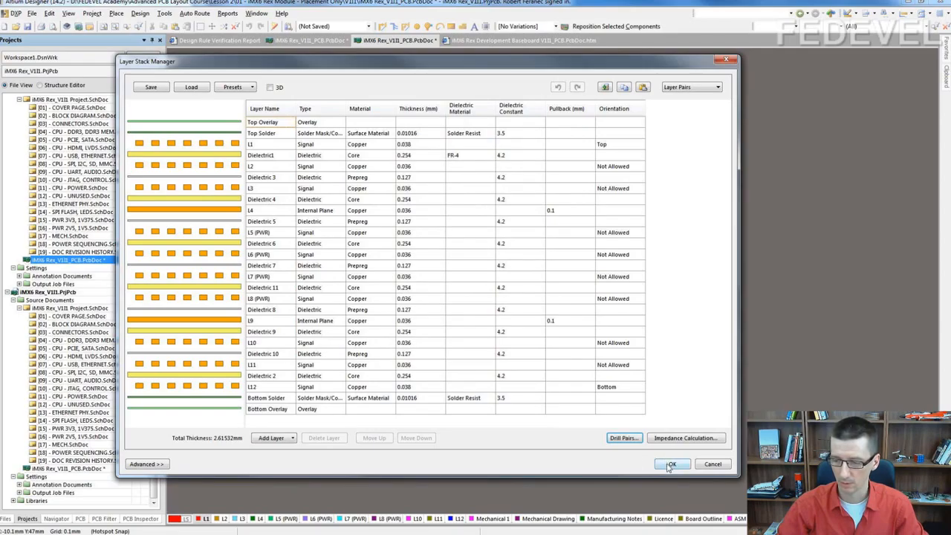
Step: Accept the edited layer stack with its drill pairs
{"action": "left_click", "coordinate": [672, 464]}
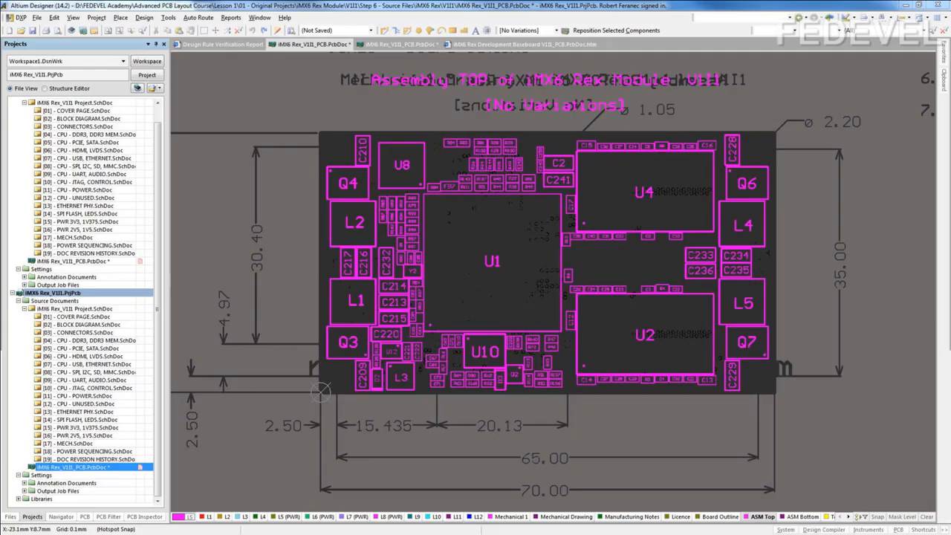
Step: Review the original board's mechanical layer pairs and the settings for adding a pair, discarding any changes
{"action": "left_click", "coordinate": [178, 518]}
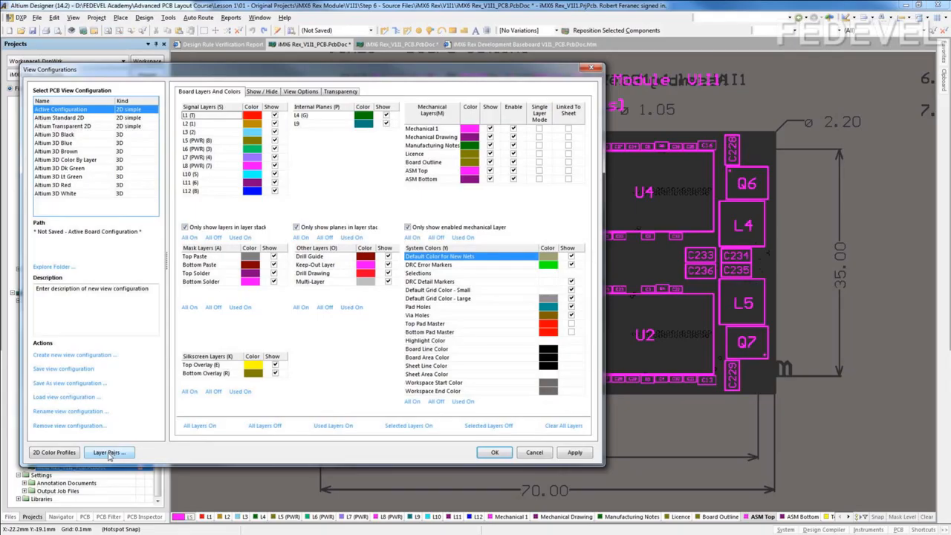
{"action": "left_click", "coordinate": [107, 452]}
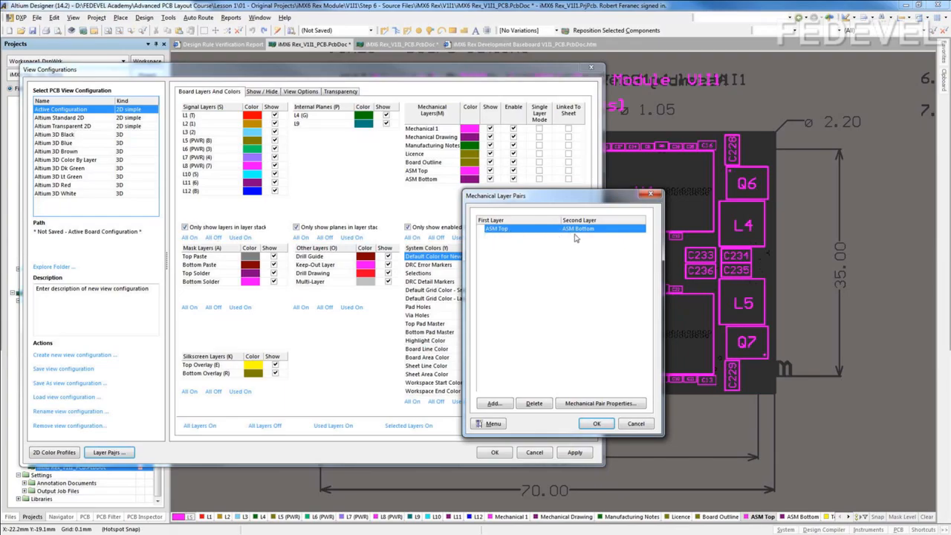
{"action": "left_click", "coordinate": [494, 404]}
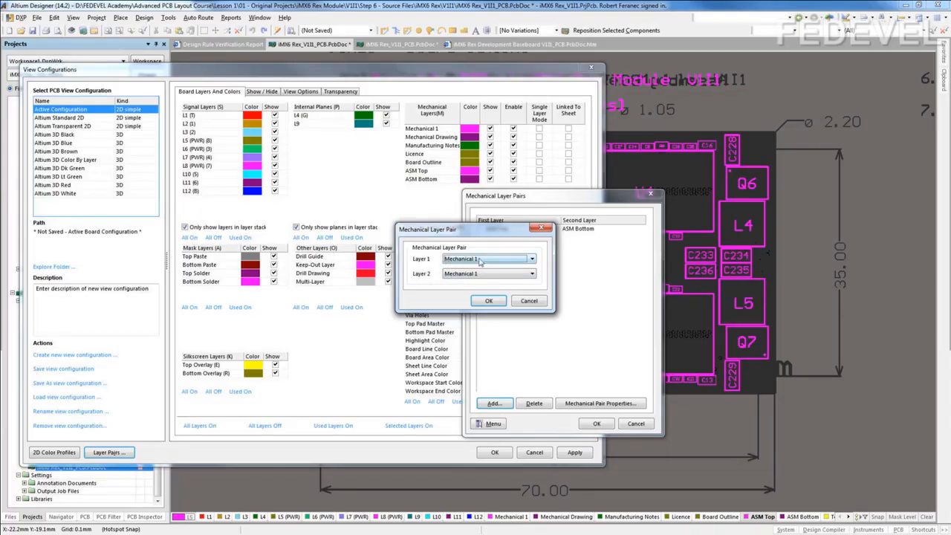
{"action": "left_click", "coordinate": [534, 302]}
{"action": "left_click", "coordinate": [636, 423]}
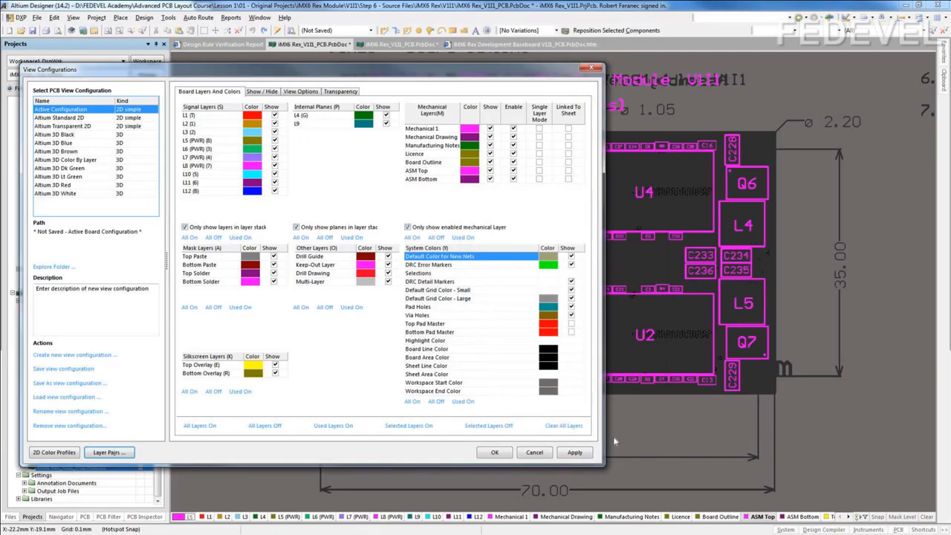
{"action": "left_click", "coordinate": [534, 451]}
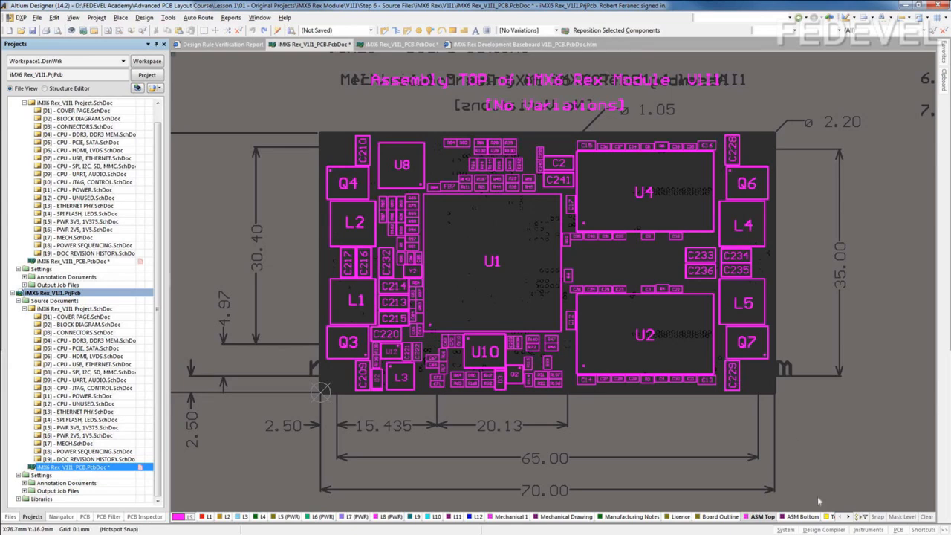
Step: Compare the ASM Top and ASM Bottom assembly layers by making each one active in turn
{"action": "left_click", "coordinate": [802, 518]}
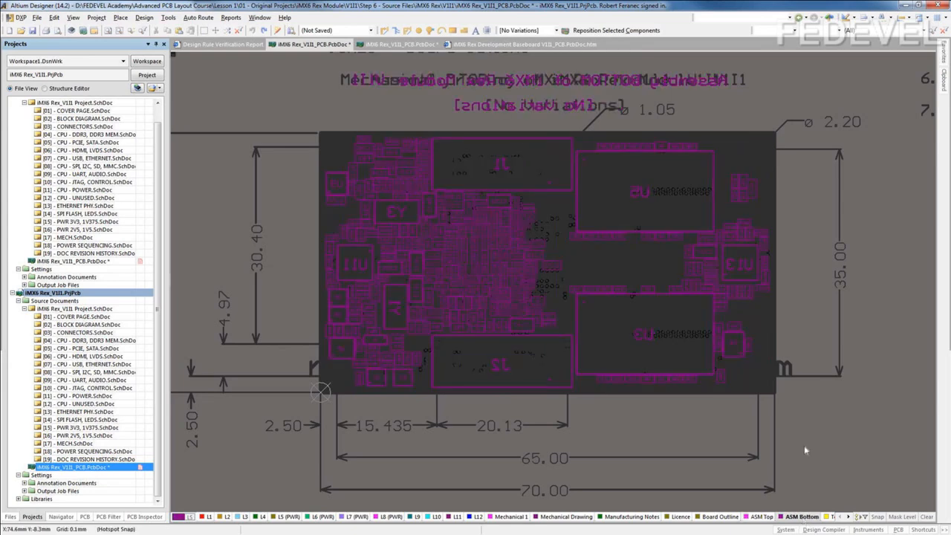
{"action": "left_click", "coordinate": [762, 517]}
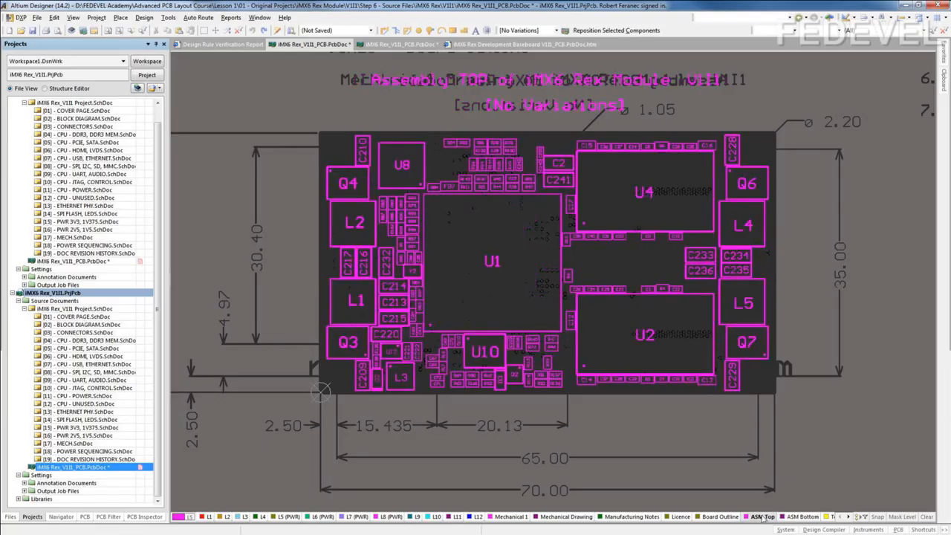
{"action": "left_click", "coordinate": [801, 518]}
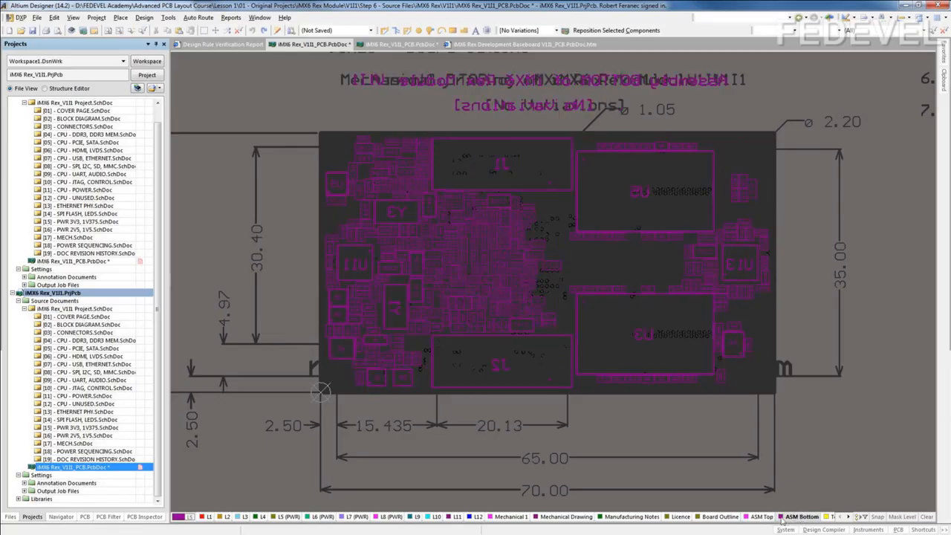
{"action": "left_click", "coordinate": [770, 518]}
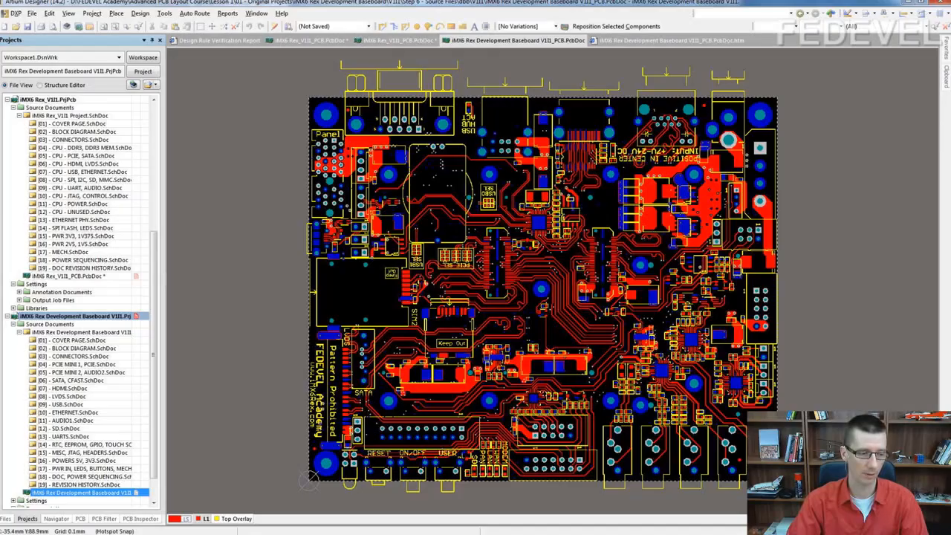
Step: Switch to the browser and check the manufacturer's minimum track width and isolation gap on the SQP International capabilities page
{"action": "key", "text": "alt+Tab"}
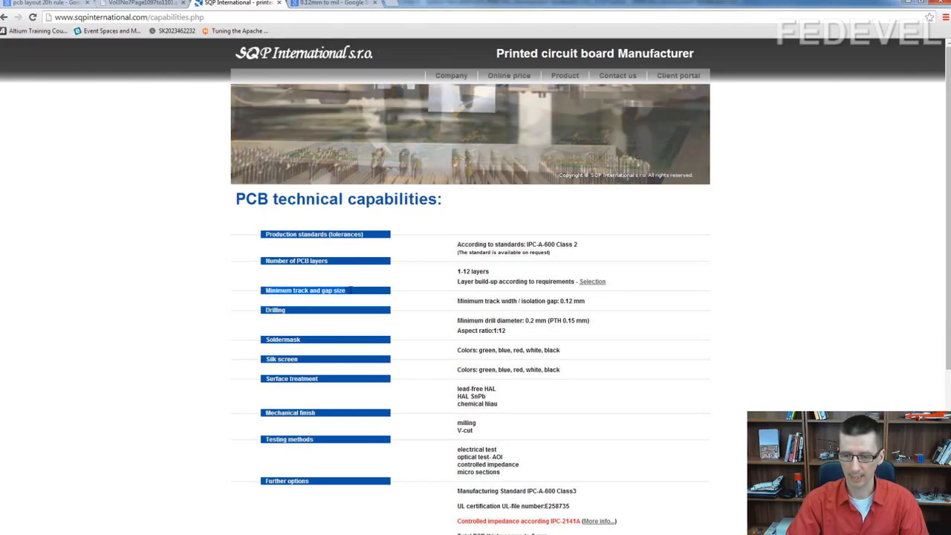
{"action": "left_click_drag", "start_coordinate": [457, 301], "coordinate": [594, 303]}
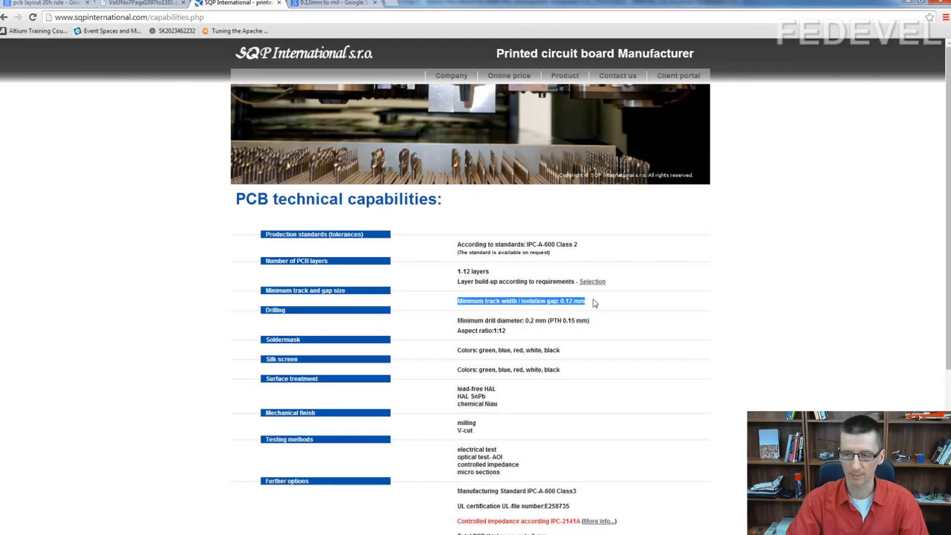
Step: Convert 0.10 mm and 0.12 mm to mil with Google, and return to the manufacturer's capabilities page
{"action": "left_click", "coordinate": [339, 5]}
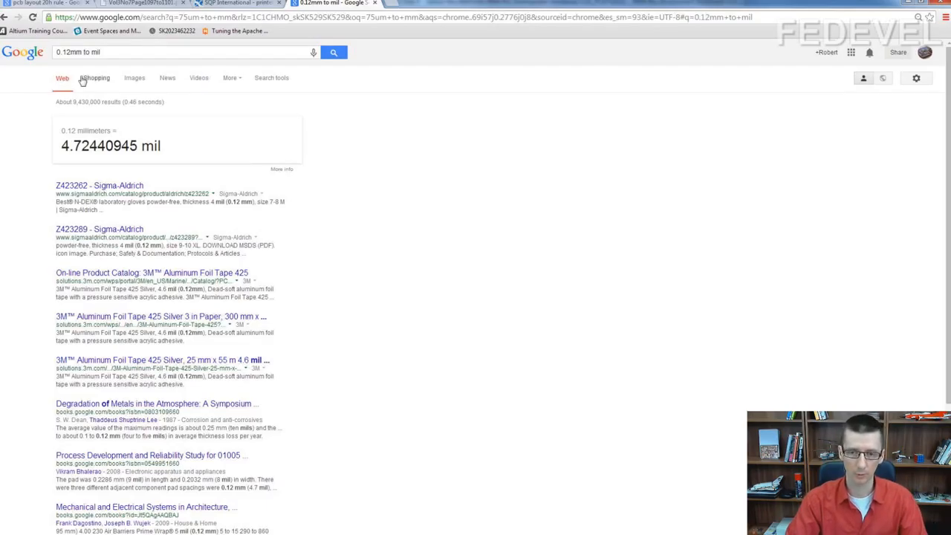
{"action": "key", "text": "BackSpace"}
{"action": "type", "text": "0"}
{"action": "key", "text": "Return"}
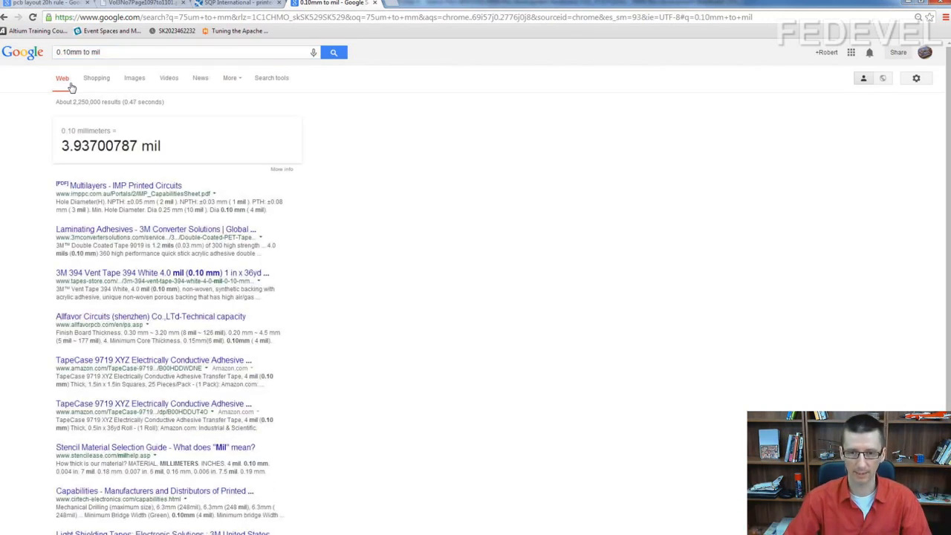
{"action": "left_click", "coordinate": [68, 52]}
{"action": "key", "text": "BackSpace"}
{"action": "type", "text": "2"}
{"action": "key", "text": "Return"}
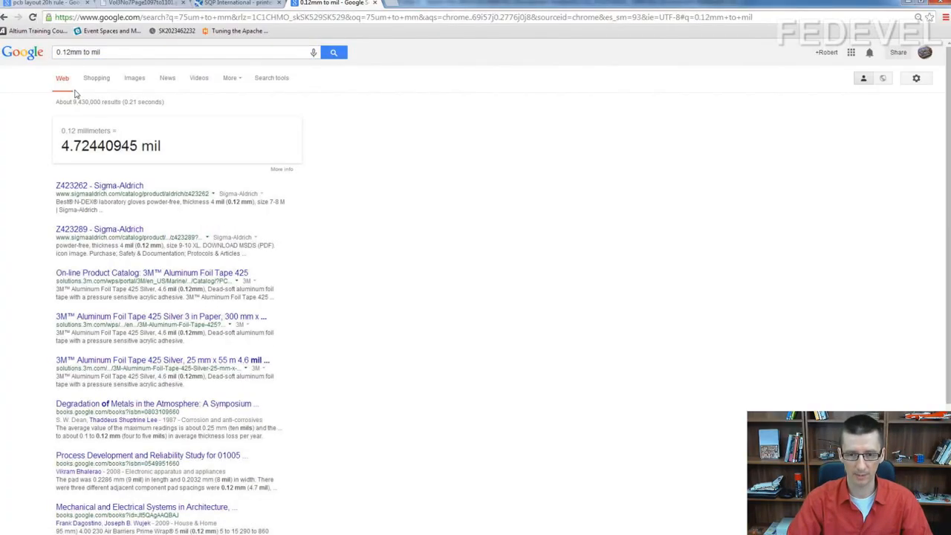
{"action": "left_click", "coordinate": [236, 4]}
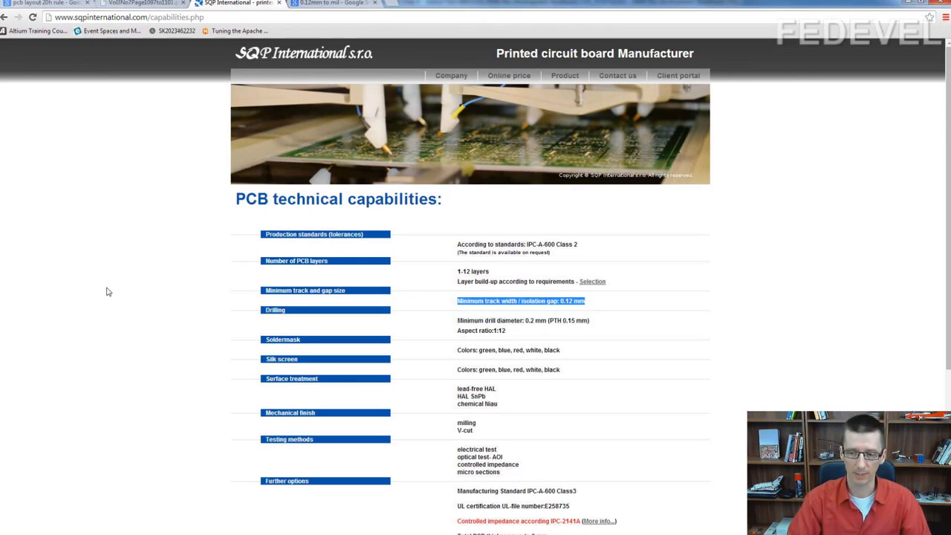
Step: Switch to Altium Designer and review the Clearance and Width design rules of the iMX6 Rex Development Baseboard
{"action": "key", "text": "alt+Tab"}
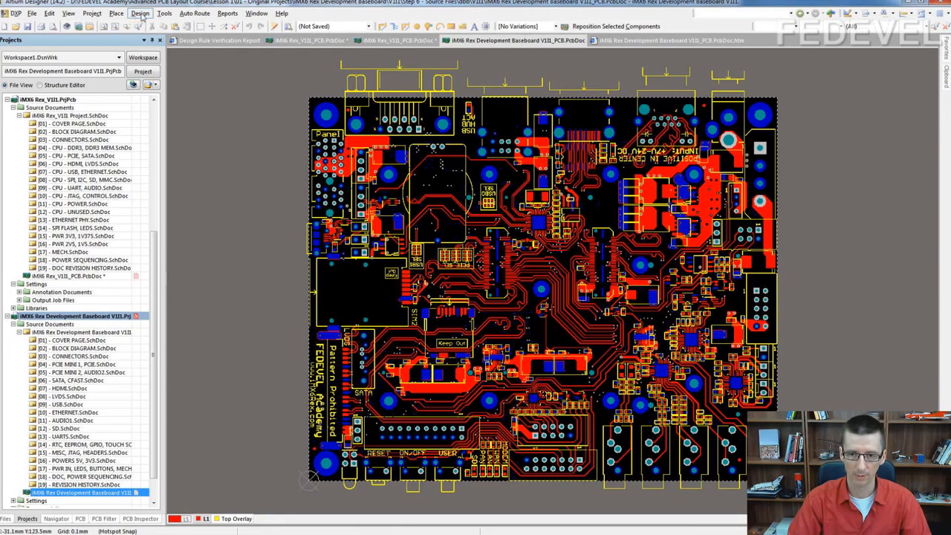
{"action": "left_click", "coordinate": [139, 13]}
{"action": "left_click", "coordinate": [146, 52]}
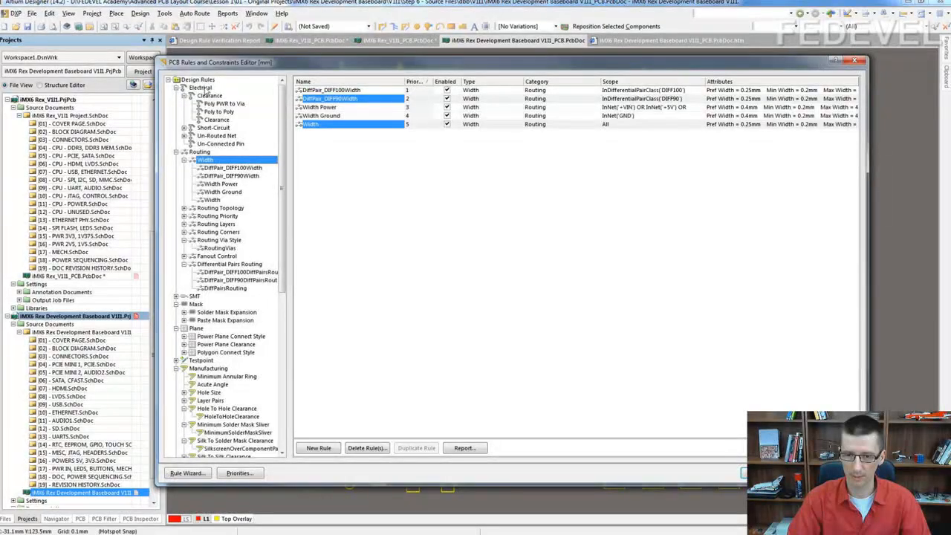
{"action": "left_click", "coordinate": [209, 96]}
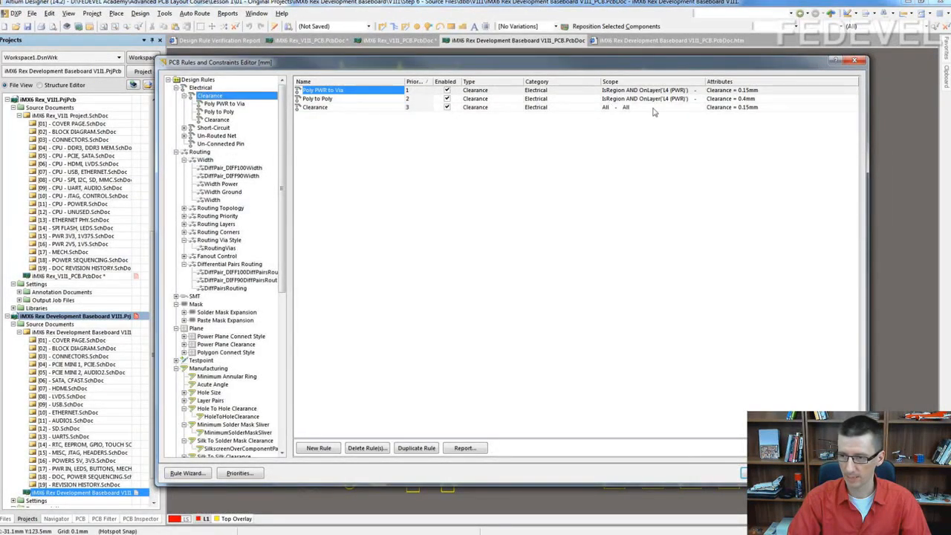
{"action": "left_click", "coordinate": [725, 108]}
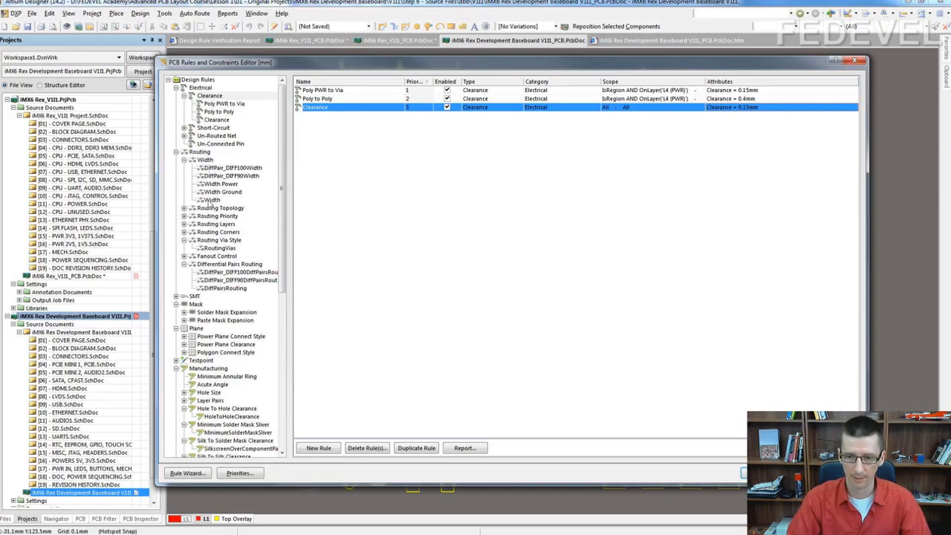
{"action": "left_click", "coordinate": [208, 160]}
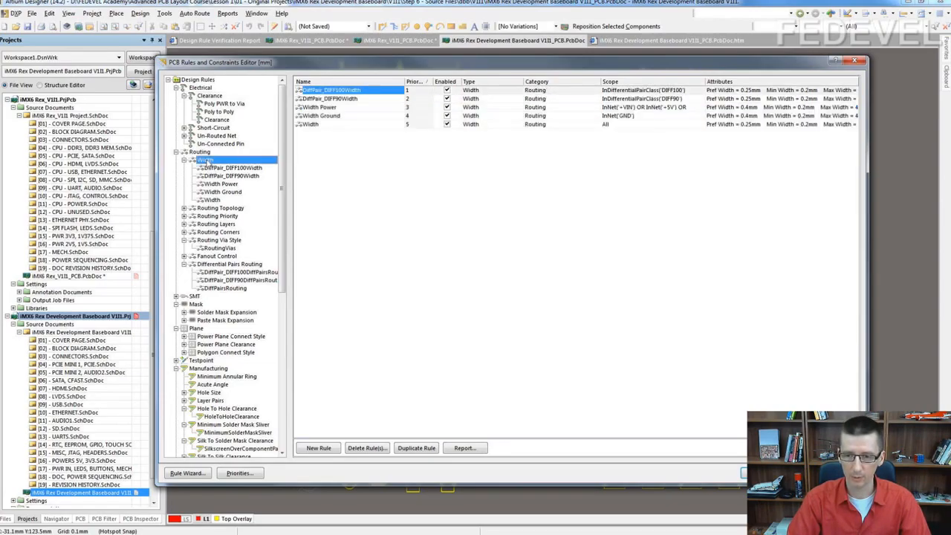
{"action": "left_click", "coordinate": [700, 125]}
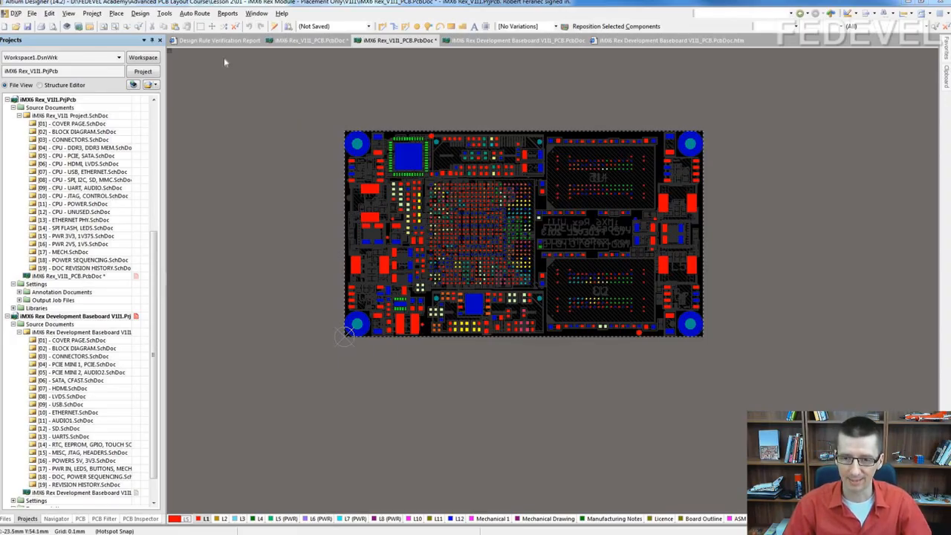
Step: Set the minimum clearance in the electrical clearance rule of the placement-only iMX6 Rex board to 0.1 mm
{"action": "left_click", "coordinate": [140, 13]}
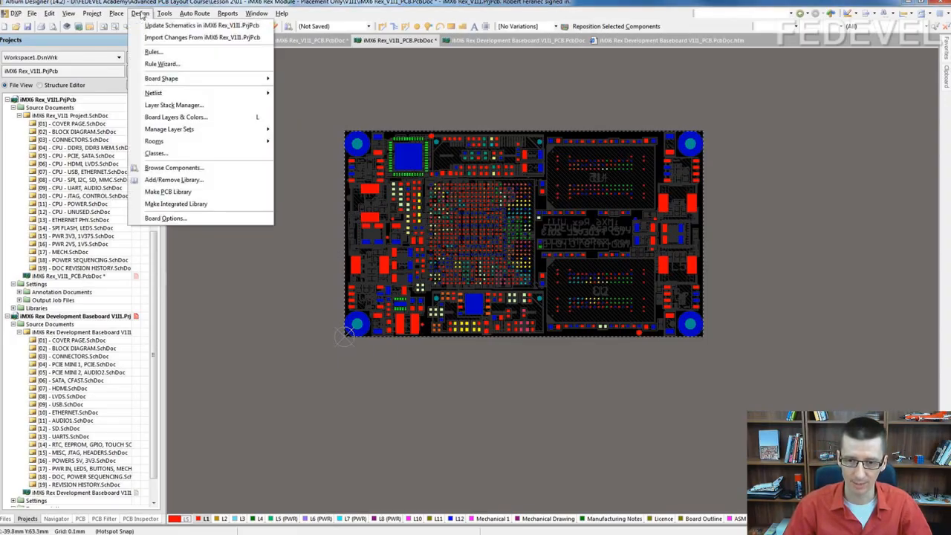
{"action": "left_click", "coordinate": [141, 52]}
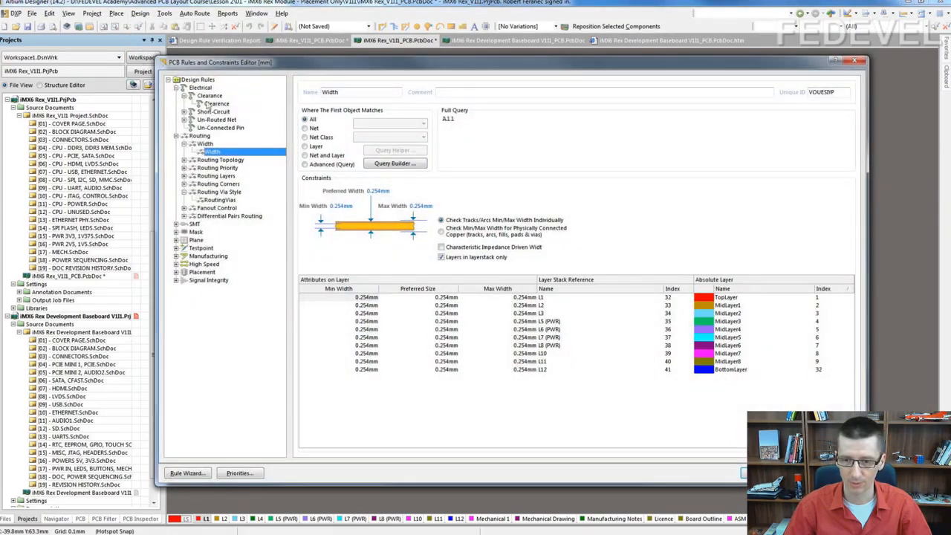
{"action": "left_click", "coordinate": [214, 104]}
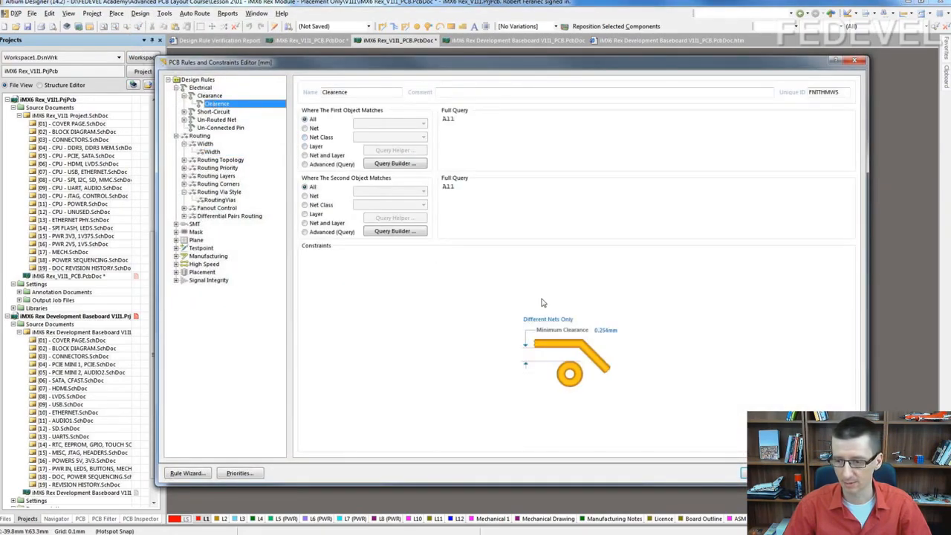
{"action": "left_click", "coordinate": [623, 331]}
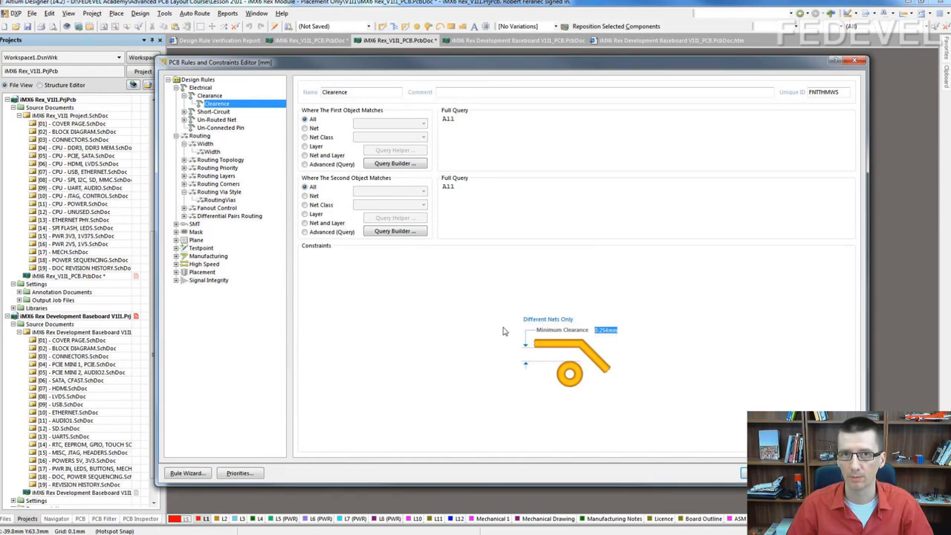
{"action": "type", "text": "0.1"}
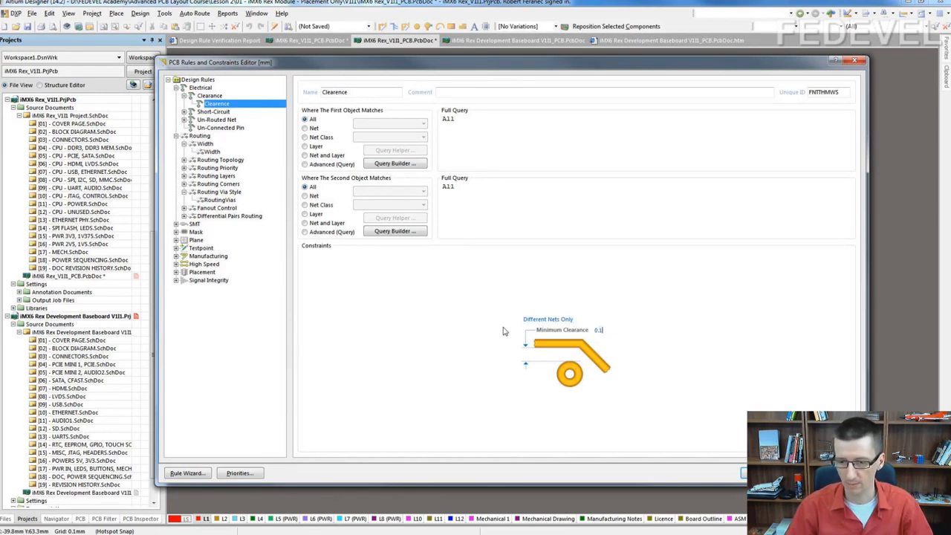
Step: Set the routing Width rule to 0.1 mm minimum, 0.1 mm preferred and 4 mm maximum, and accept the design rules
{"action": "left_click", "coordinate": [213, 152]}
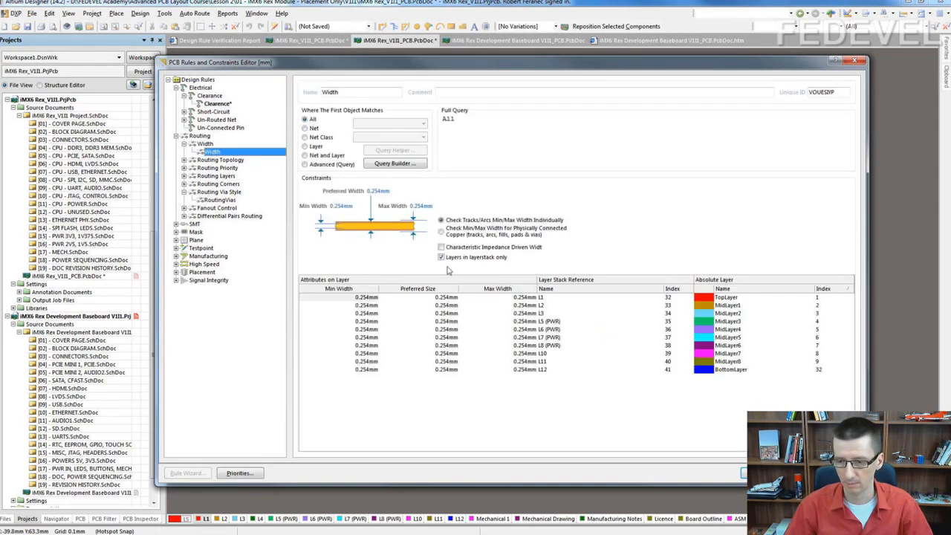
{"action": "left_click", "coordinate": [334, 206]}
{"action": "type", "text": "0.1"}
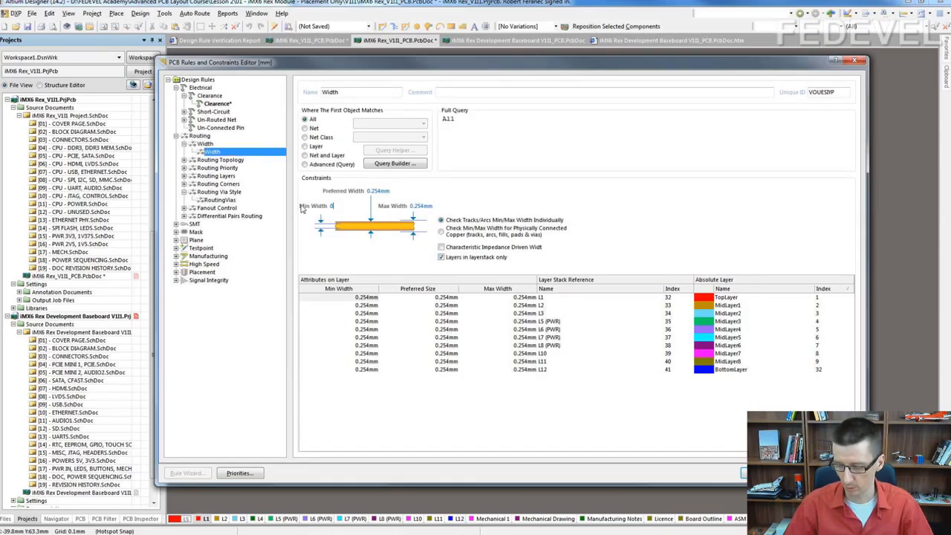
{"action": "left_click", "coordinate": [389, 191]}
{"action": "type", "text": "0.1"}
{"action": "left_click", "coordinate": [421, 206]}
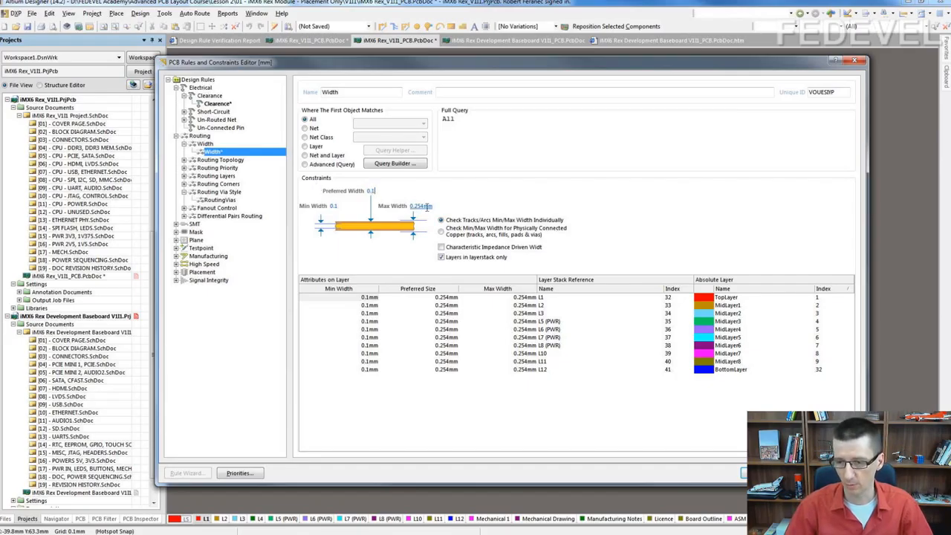
{"action": "type", "text": "4"}
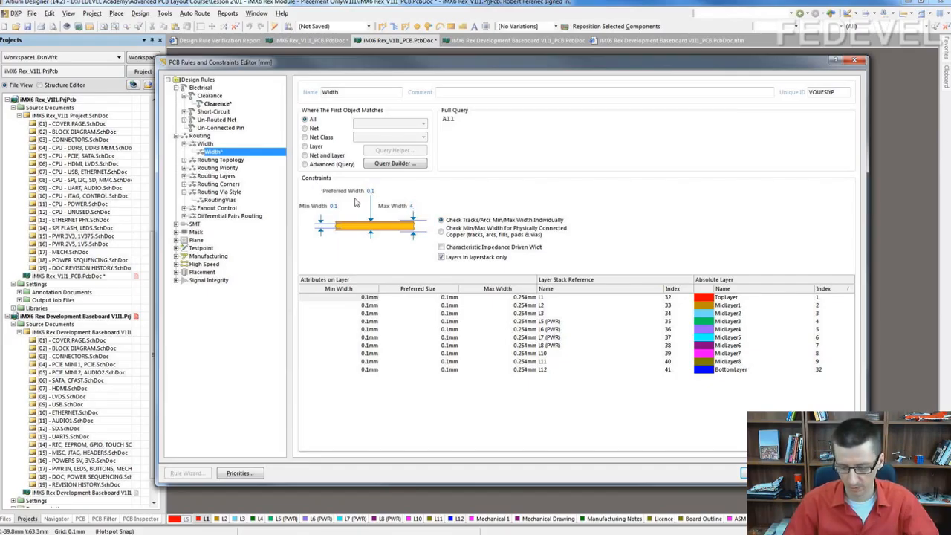
{"action": "type", "text": "mm"}
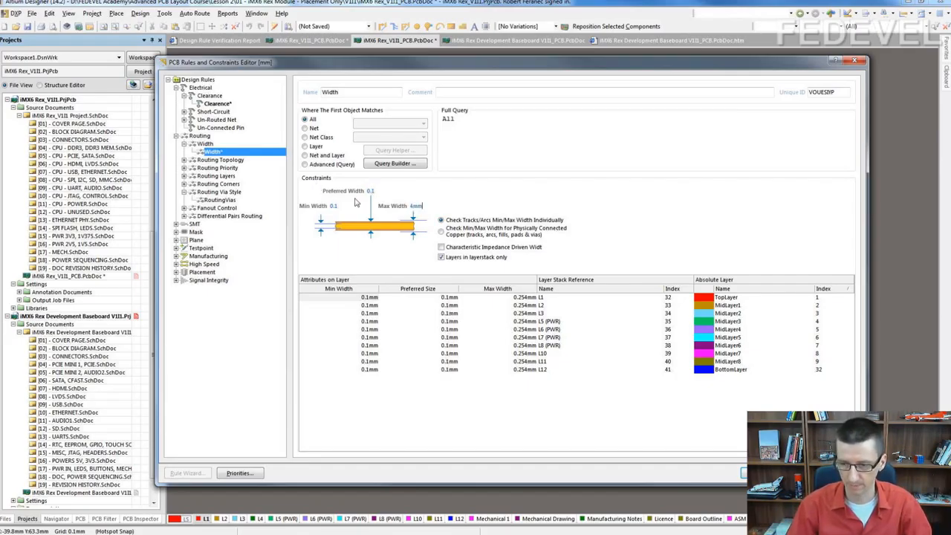
{"action": "left_click", "coordinate": [490, 120]}
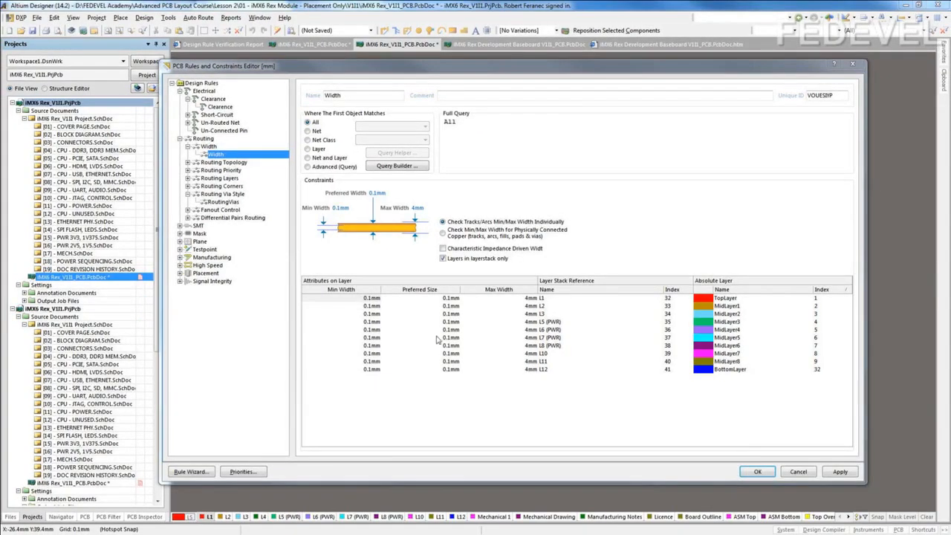
{"action": "left_click", "coordinate": [758, 471]}
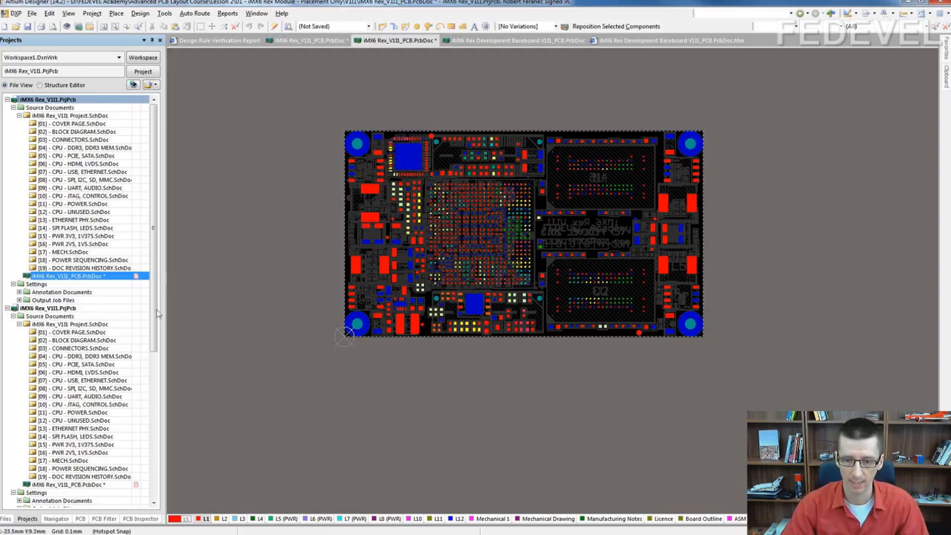
Step: Copy the net query of the Width Power rule from the original iMX6 Rex board's design rules and close the rules
{"action": "double_click", "coordinate": [106, 484]}
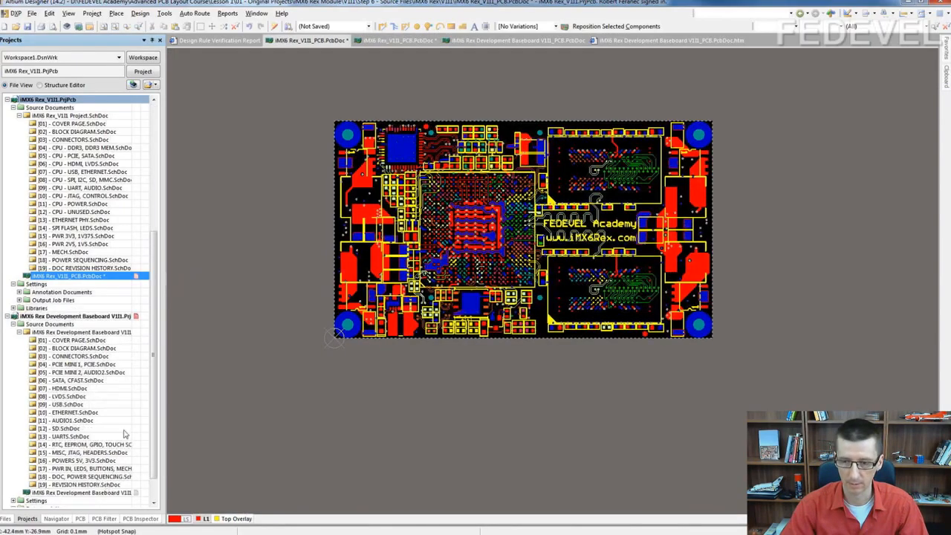
{"action": "left_click", "coordinate": [140, 14]}
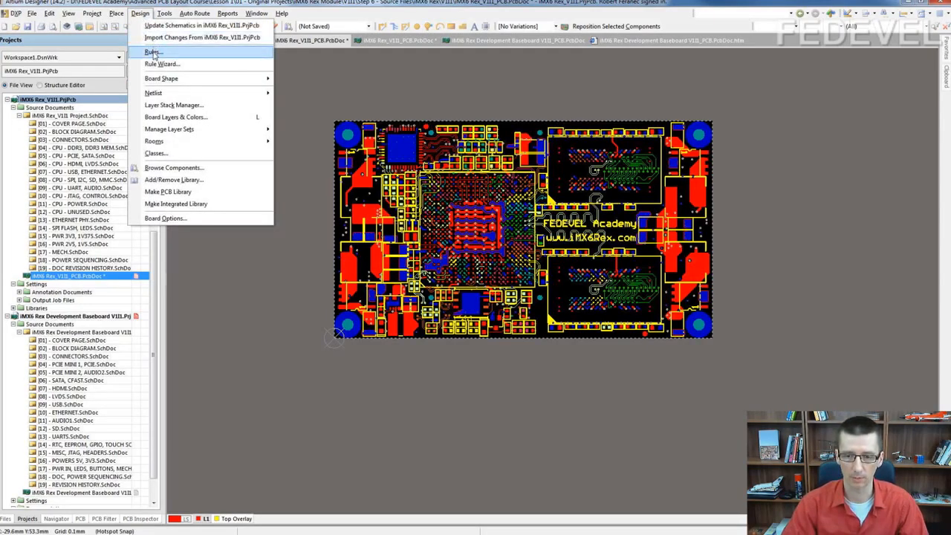
{"action": "left_click", "coordinate": [153, 53]}
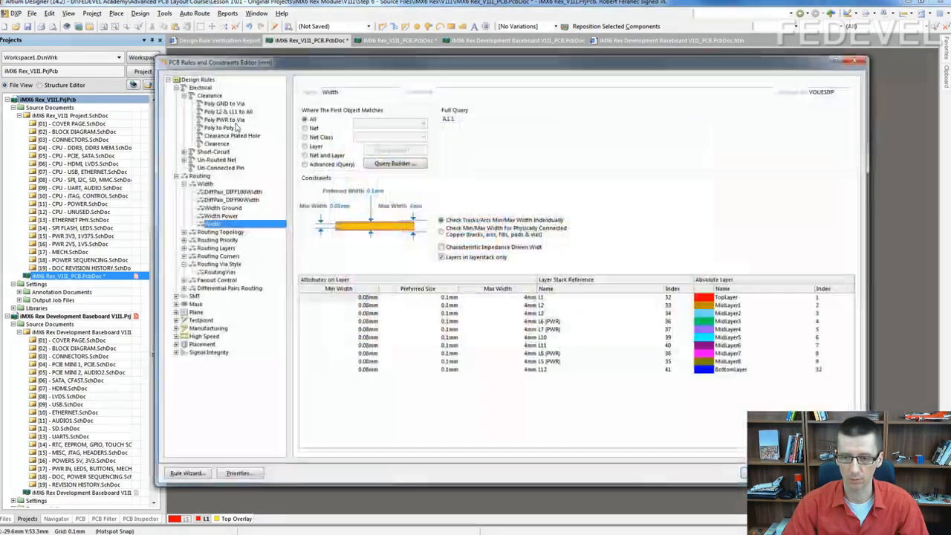
{"action": "left_click", "coordinate": [223, 217]}
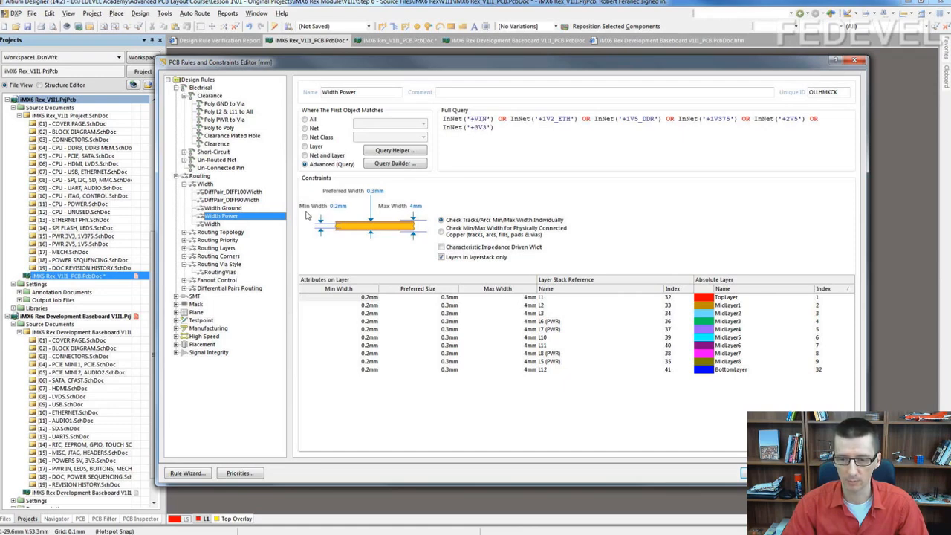
{"action": "left_click_drag", "start_coordinate": [506, 129], "coordinate": [421, 113]}
{"action": "key", "text": "ctrl+c"}
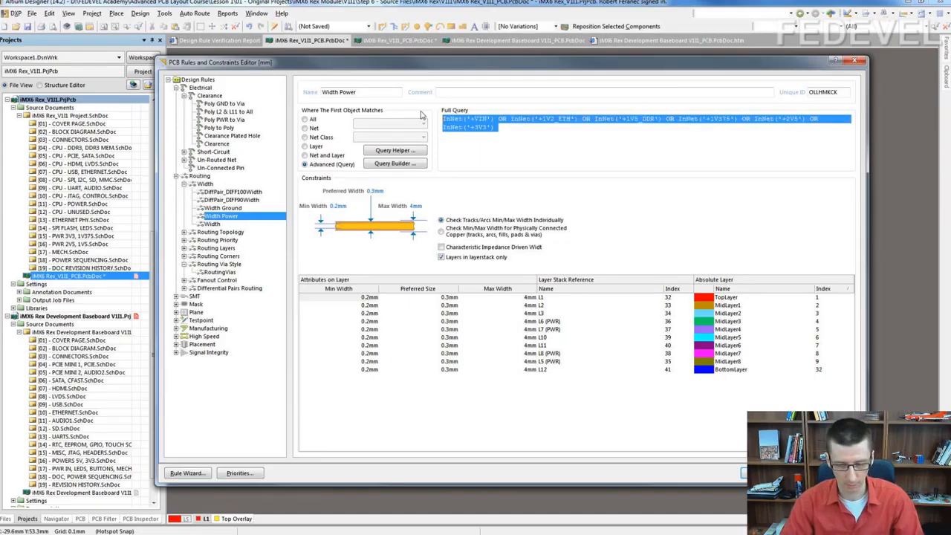
{"action": "key", "text": "Escape"}
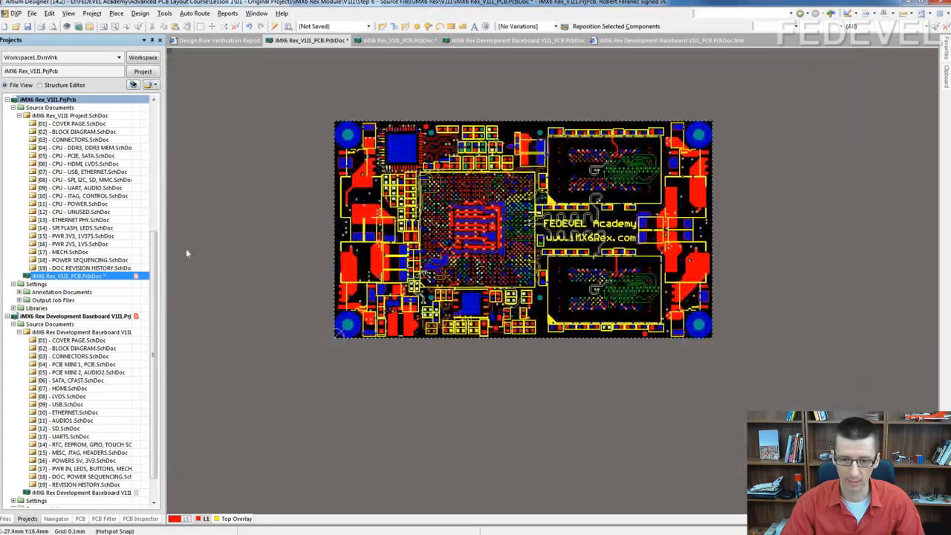
Step: In the placement-only iMX6 Rex board's design rules, add a new routing width rule named Width Power
{"action": "left_click_drag", "start_coordinate": [153, 273], "coordinate": [159, 136]}
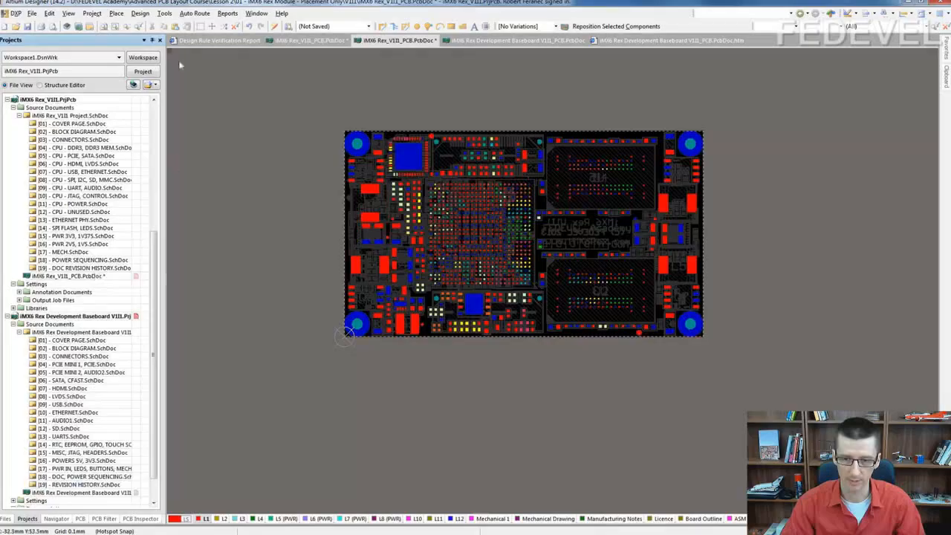
{"action": "left_click", "coordinate": [140, 13]}
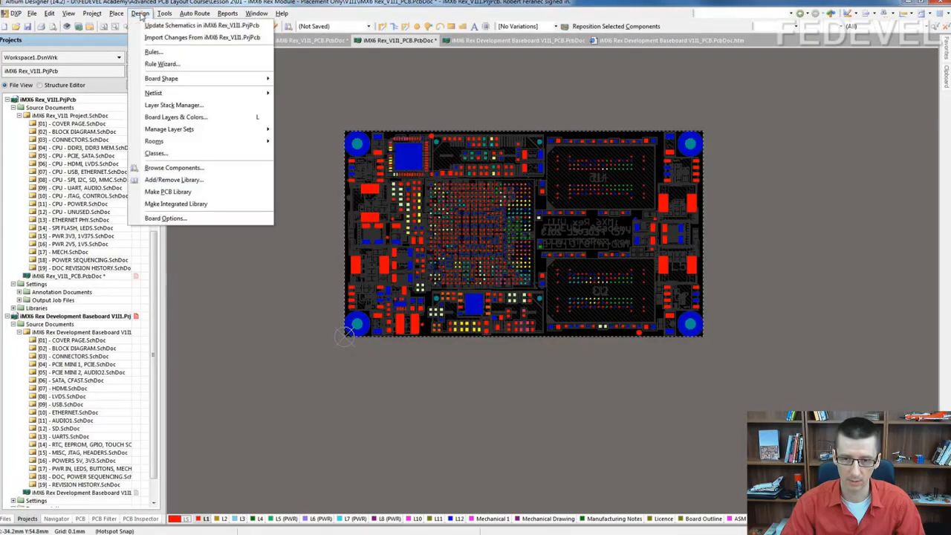
{"action": "left_click", "coordinate": [149, 52]}
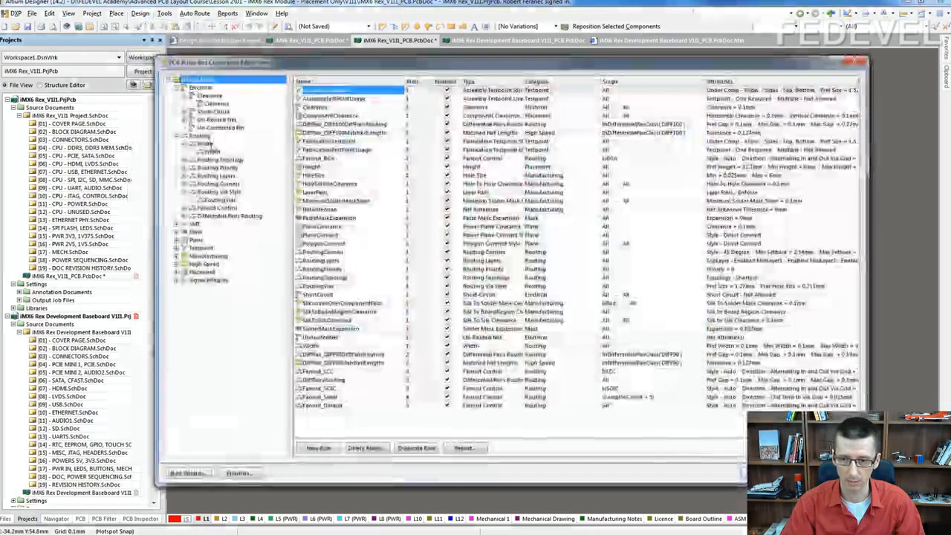
{"action": "left_click", "coordinate": [204, 143]}
{"action": "left_click", "coordinate": [321, 448]}
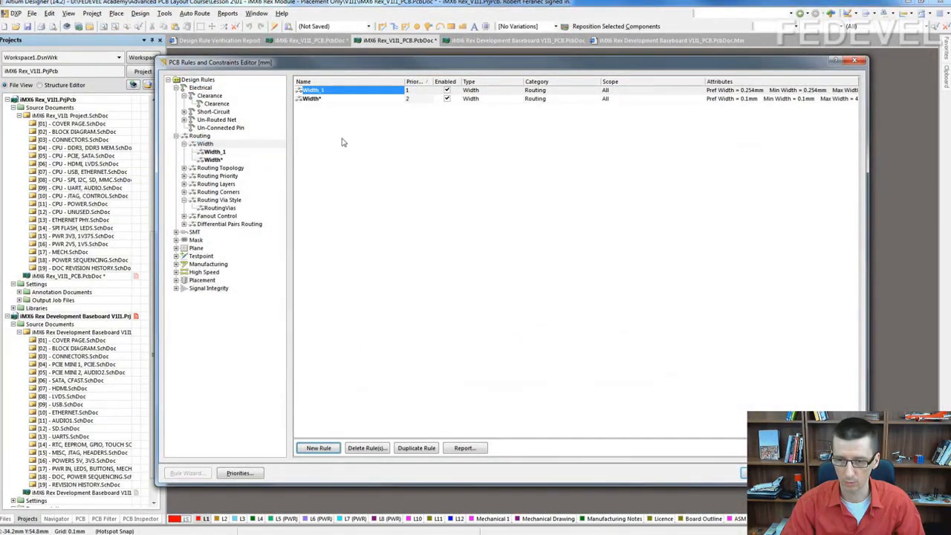
{"action": "left_click", "coordinate": [299, 90]}
{"action": "double_click", "coordinate": [300, 91]}
{"action": "double_click", "coordinate": [349, 94]}
{"action": "type", "text": "Width"}
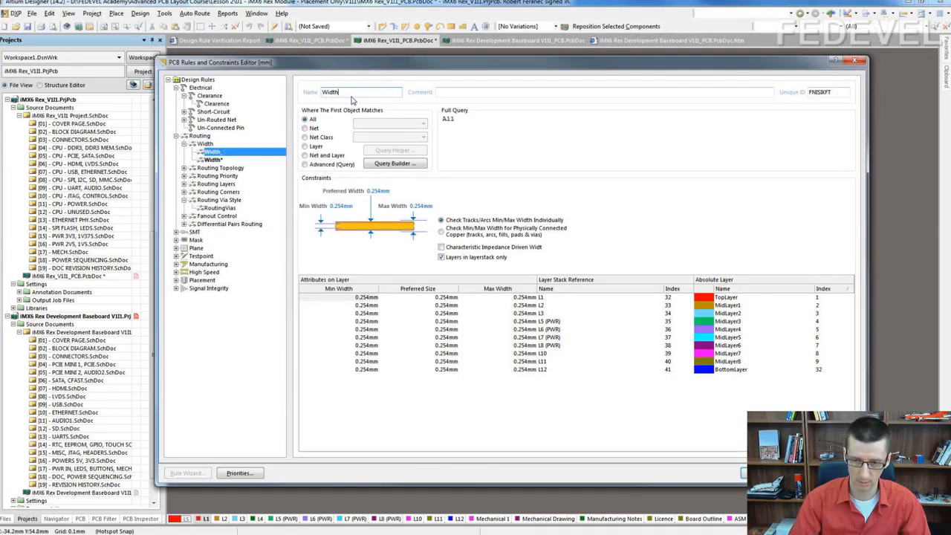
{"action": "type", "text": " Power"}
Step: Replace the Width Power rule's query with the copied power-net query and append OR InNet('GND')
{"action": "left_click", "coordinate": [458, 119]}
{"action": "double_click", "coordinate": [450, 119]}
{"action": "key", "text": "ctrl+v"}
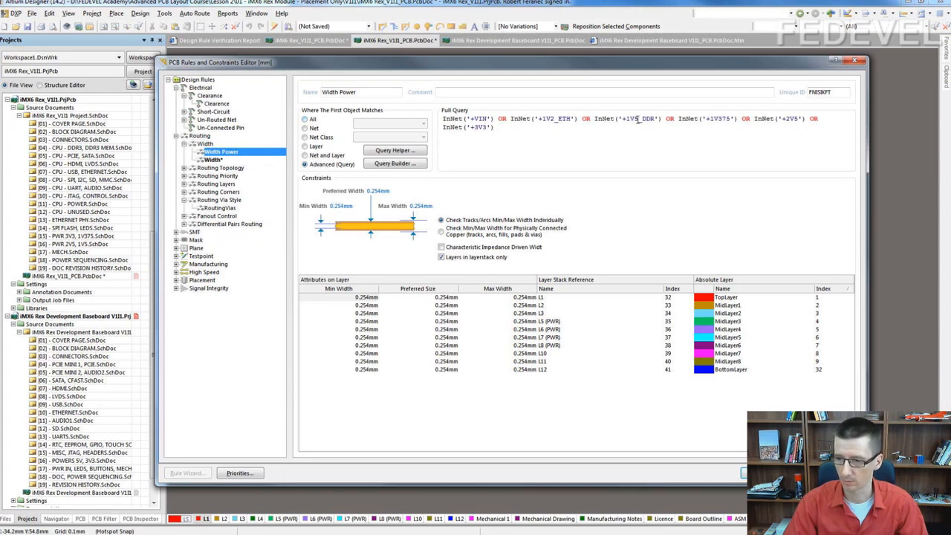
{"action": "left_click_drag", "start_coordinate": [499, 119], "coordinate": [579, 119]}
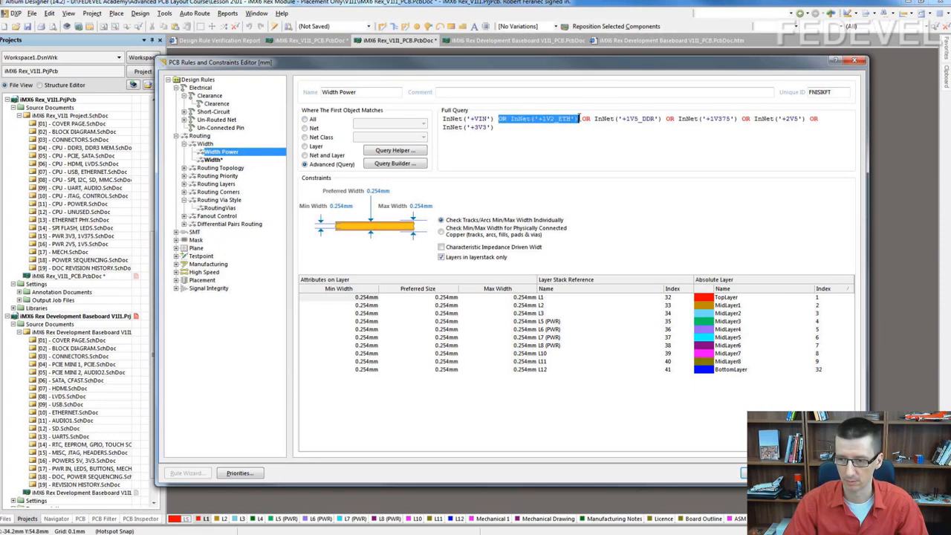
{"action": "key", "text": "ctrl+c"}
{"action": "left_click", "coordinate": [497, 127]}
{"action": "key", "text": "ctrl+v"}
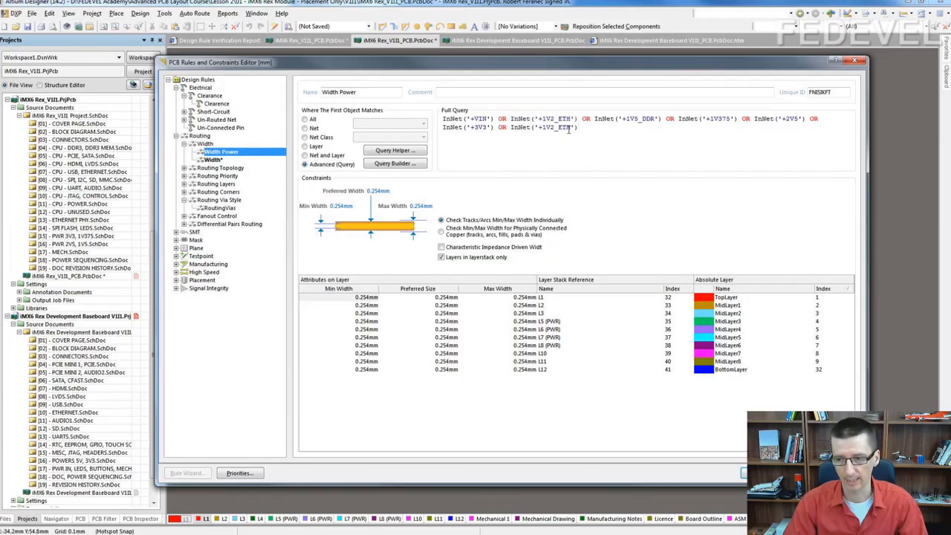
{"action": "left_click_drag", "start_coordinate": [572, 127], "coordinate": [538, 127]}
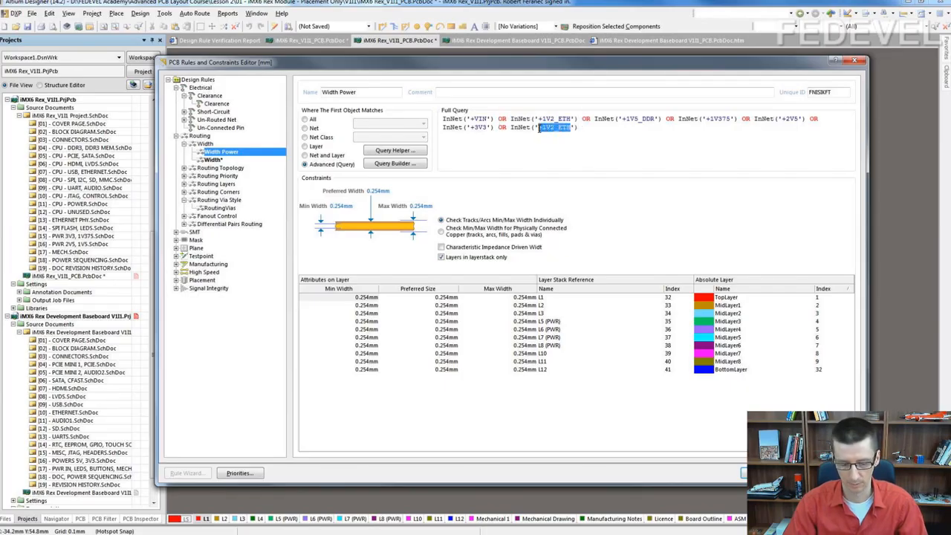
{"action": "type", "text": "+5VD"}
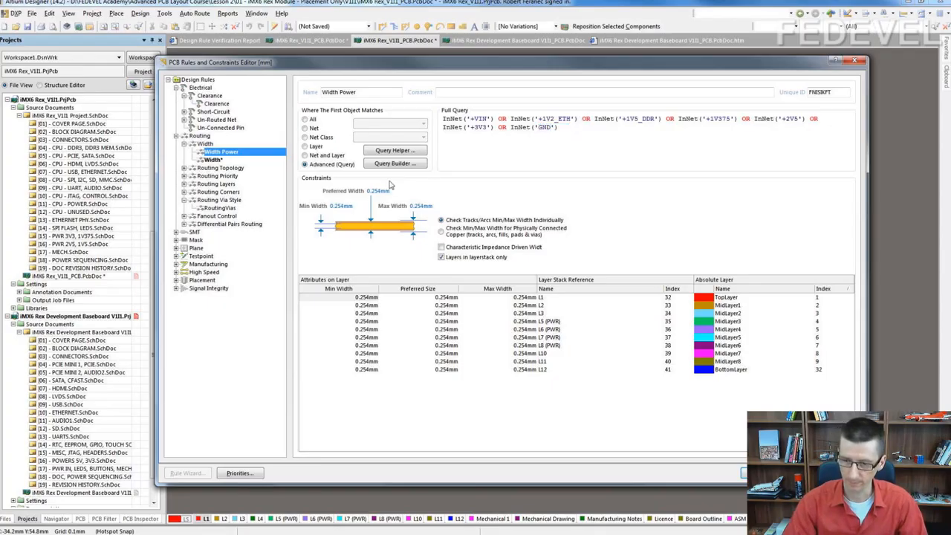
Step: Set the Width Power rule to 0.2 mm minimum, 0.3 mm preferred and 4 mm maximum width
{"action": "left_click_drag", "start_coordinate": [354, 206], "coordinate": [246, 205]}
{"action": "type", "text": "0.2"}
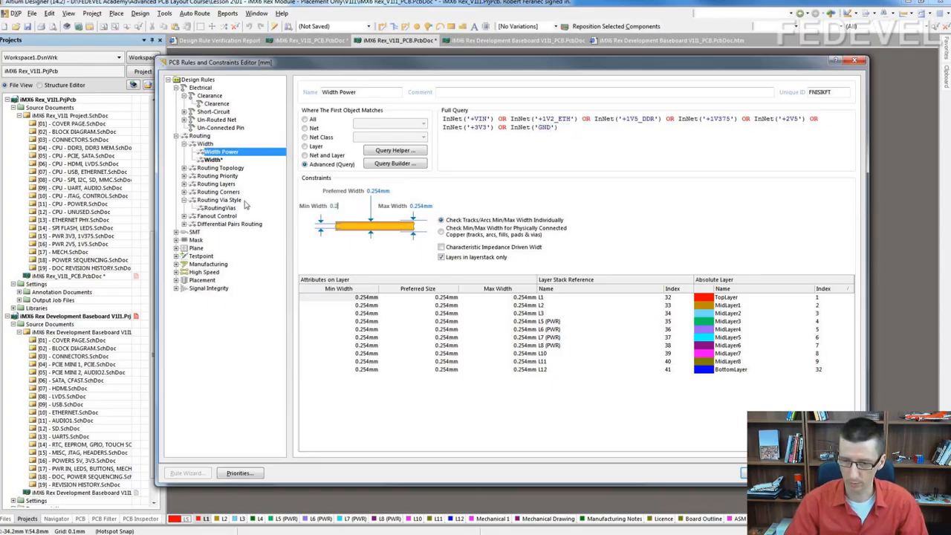
{"action": "left_click_drag", "start_coordinate": [398, 192], "coordinate": [271, 189]}
{"action": "type", "text": "0.3"}
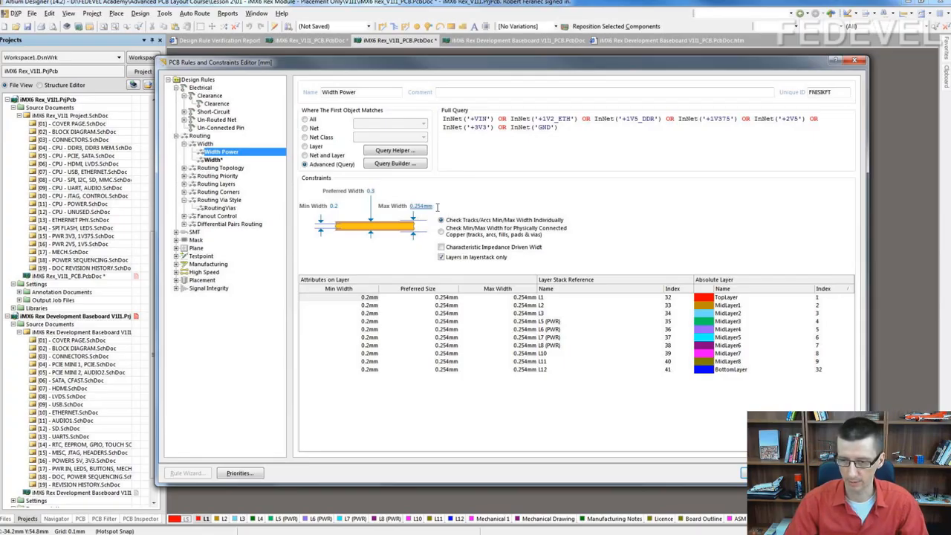
{"action": "left_click_drag", "start_coordinate": [437, 207], "coordinate": [316, 196]}
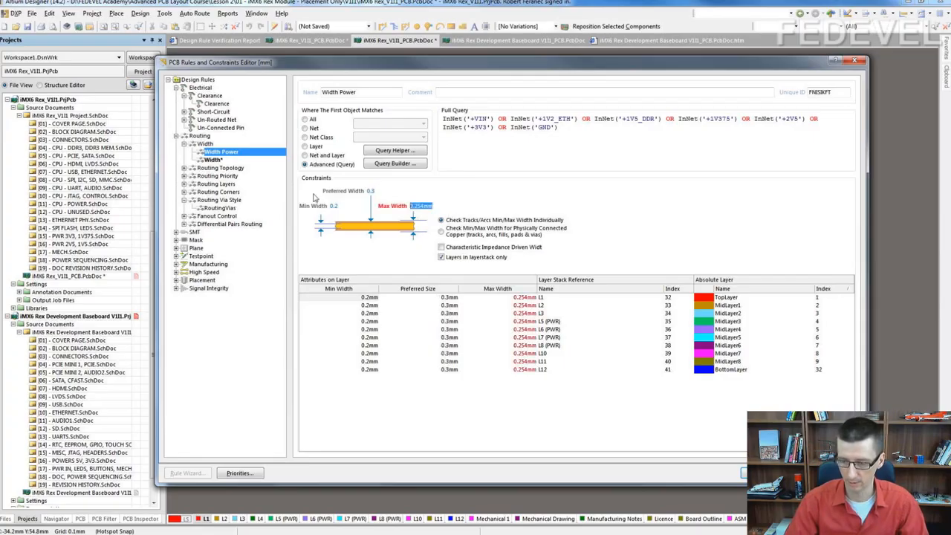
{"action": "type", "text": "4"}
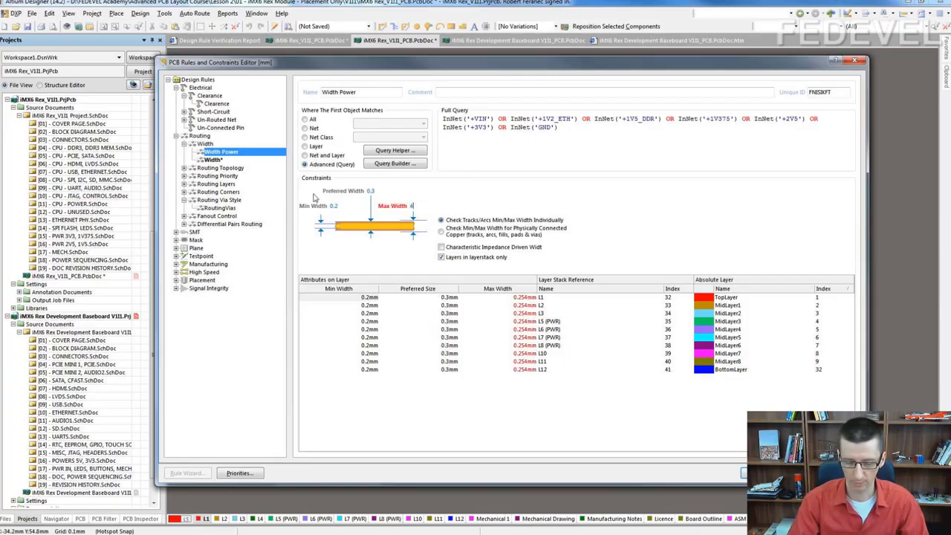
{"action": "left_click", "coordinate": [575, 128]}
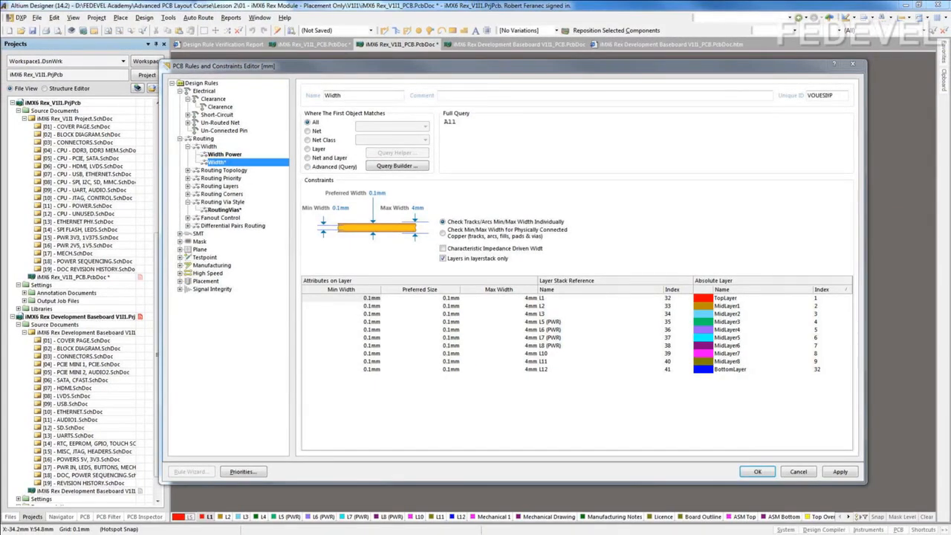
Step: Set the via hole size in the RoutingVias rule to 0.09 mm minimum, 4 mm maximum and 0.2 mm preferred
{"action": "left_click", "coordinate": [220, 212]}
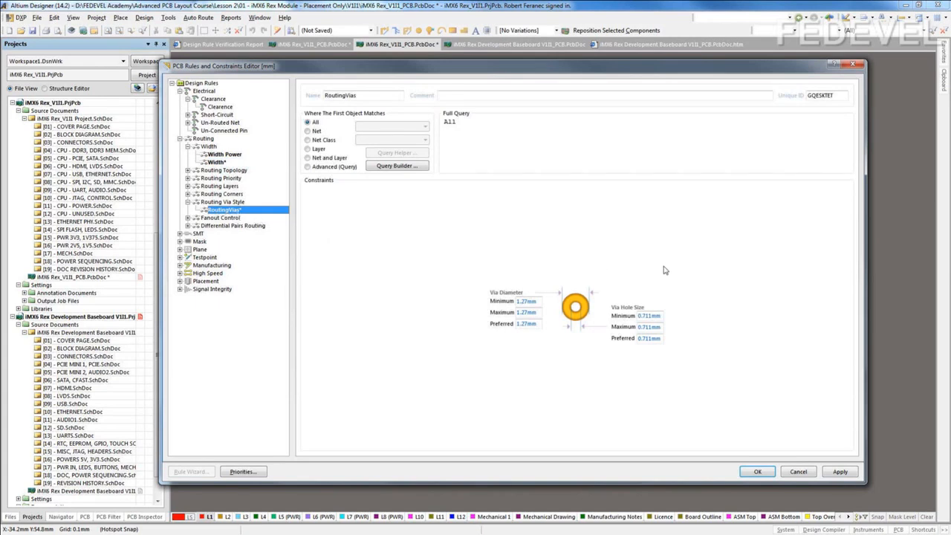
{"action": "double_click", "coordinate": [660, 316]}
{"action": "type", "text": "0.09"}
{"action": "left_click", "coordinate": [661, 327]}
{"action": "type", "text": "4"}
{"action": "key", "text": "Tab"}
{"action": "type", "text": "0"}
Step: Set the RoutingVias via diameter to 0.24 mm minimum, 4 mm maximum and 0.45 mm preferred, and accept the design rules
{"action": "left_click", "coordinate": [537, 301]}
{"action": "type", "text": "0."}
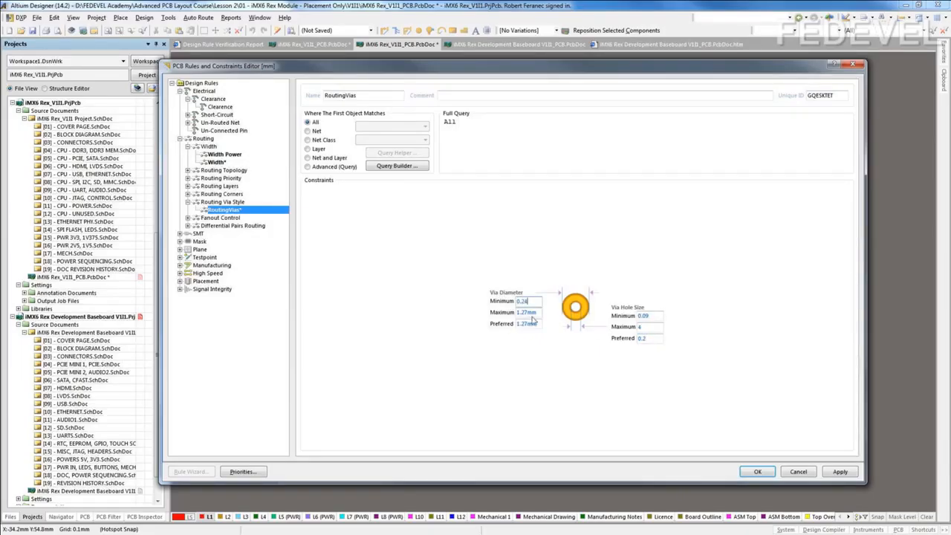
{"action": "key", "text": "Tab"}
{"action": "type", "text": "4"}
{"action": "key", "text": "Tab"}
{"action": "type", "text": "0.45"}
{"action": "left_click", "coordinate": [756, 472]}
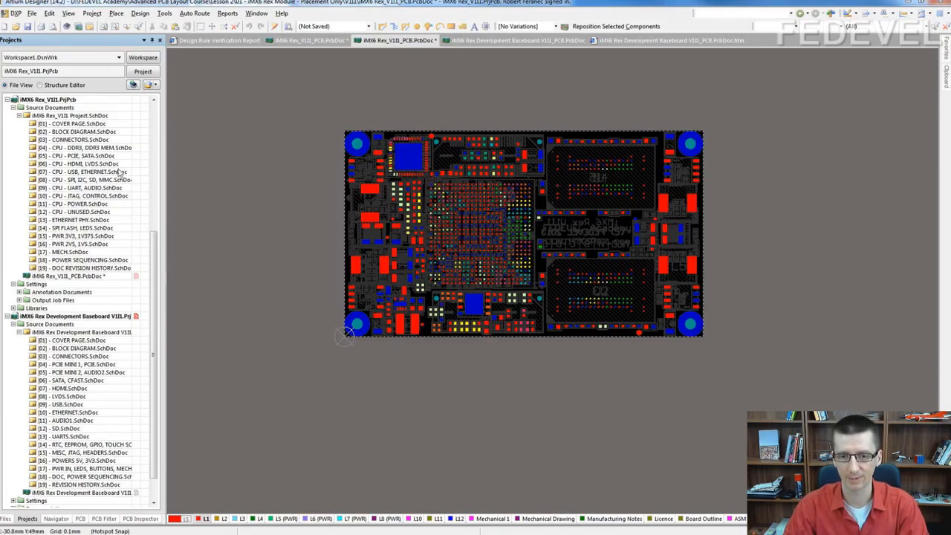
Step: In the PCB editor's default primitives preferences, set the default via to 0.45 mm diameter and 0.2 mm hole size
{"action": "left_click", "coordinate": [16, 15]}
{"action": "left_click", "coordinate": [29, 52]}
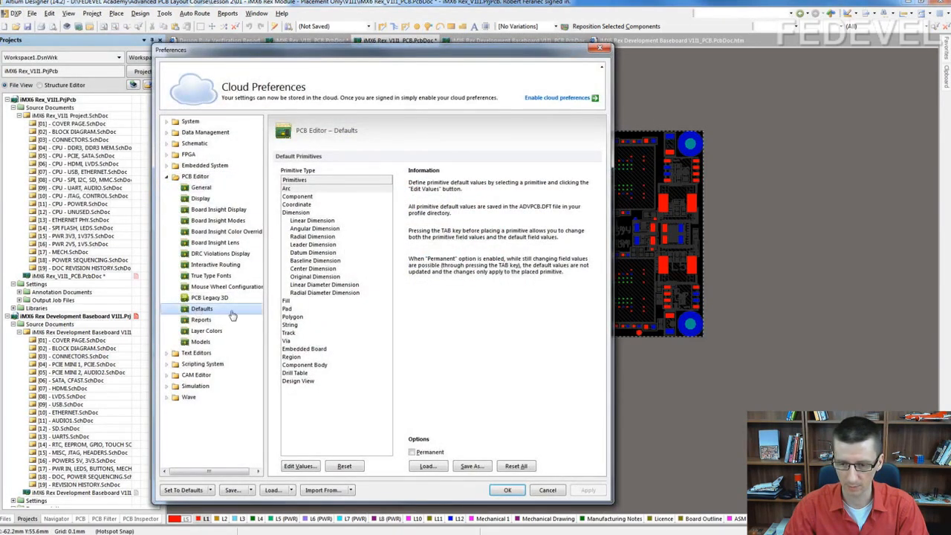
{"action": "left_click", "coordinate": [285, 343]}
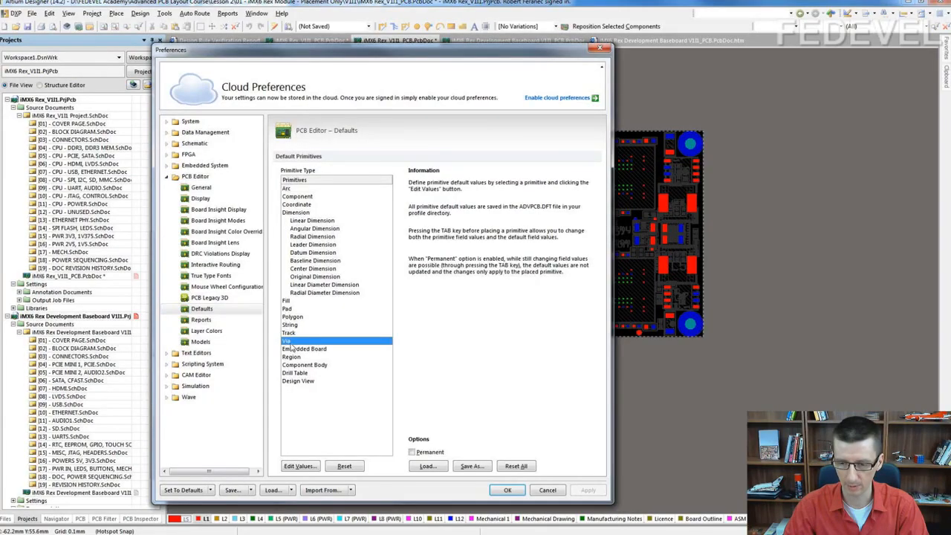
{"action": "double_click", "coordinate": [290, 344]}
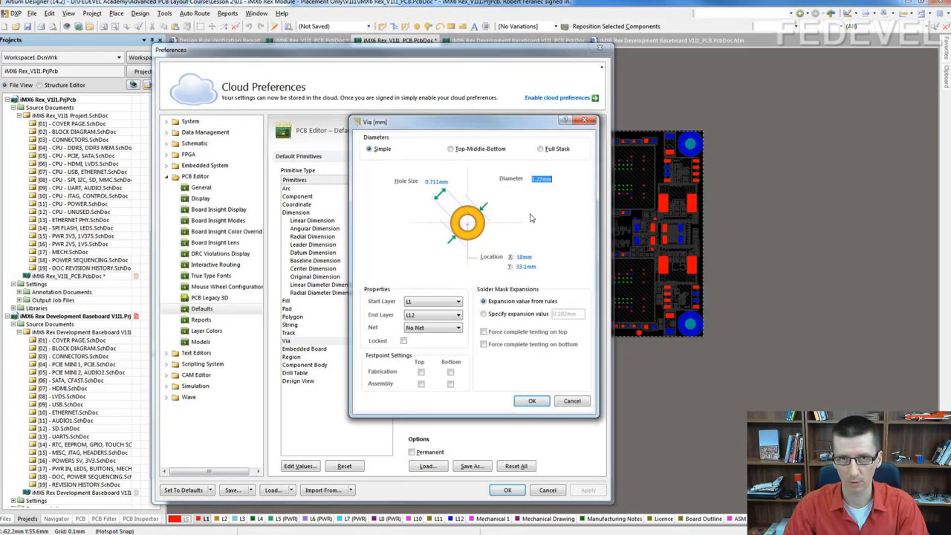
{"action": "left_click", "coordinate": [560, 181]}
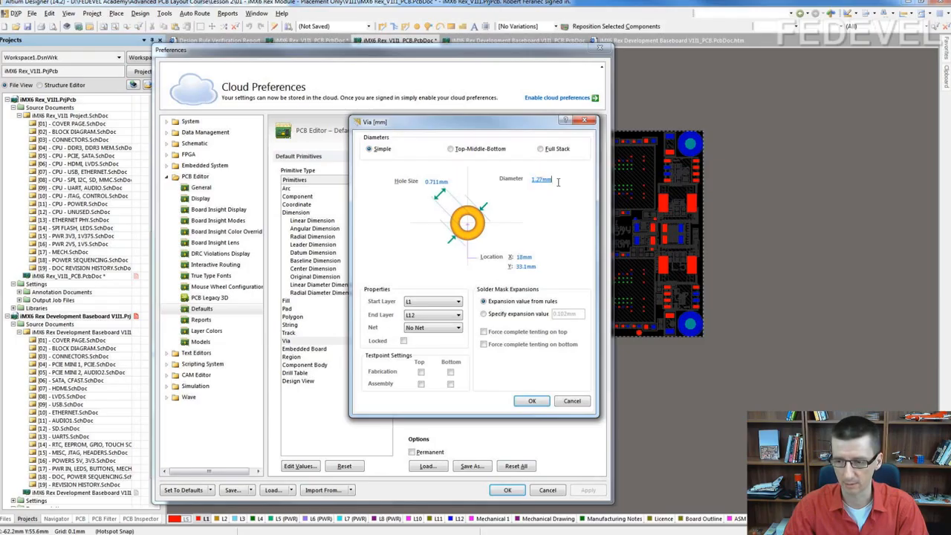
{"action": "left_click_drag", "start_coordinate": [553, 180], "coordinate": [480, 181]}
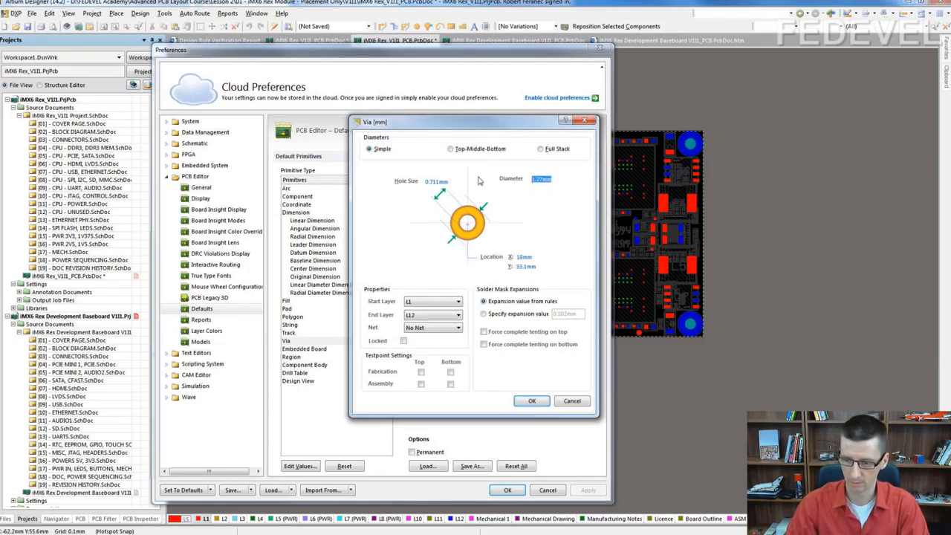
{"action": "type", "text": "0.45"}
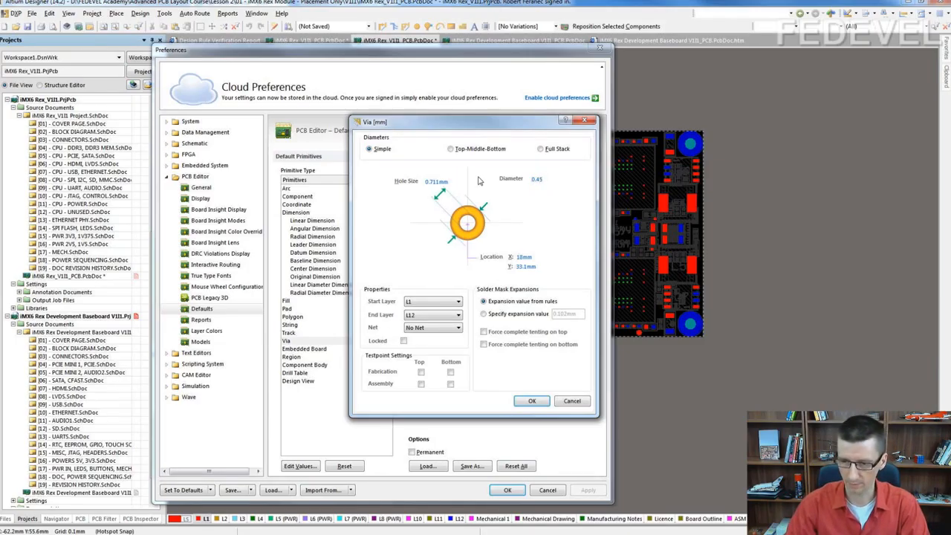
{"action": "left_click_drag", "start_coordinate": [450, 181], "coordinate": [388, 185]}
{"action": "type", "text": "0.2"}
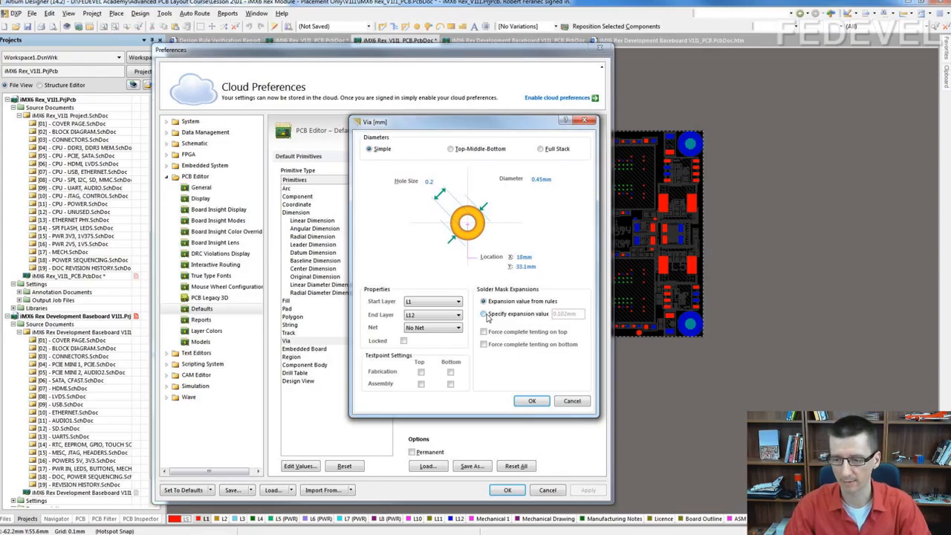
Step: Give the default via a specified solder mask expansion of -10 mm and confirm the via settings
{"action": "left_click", "coordinate": [484, 315]}
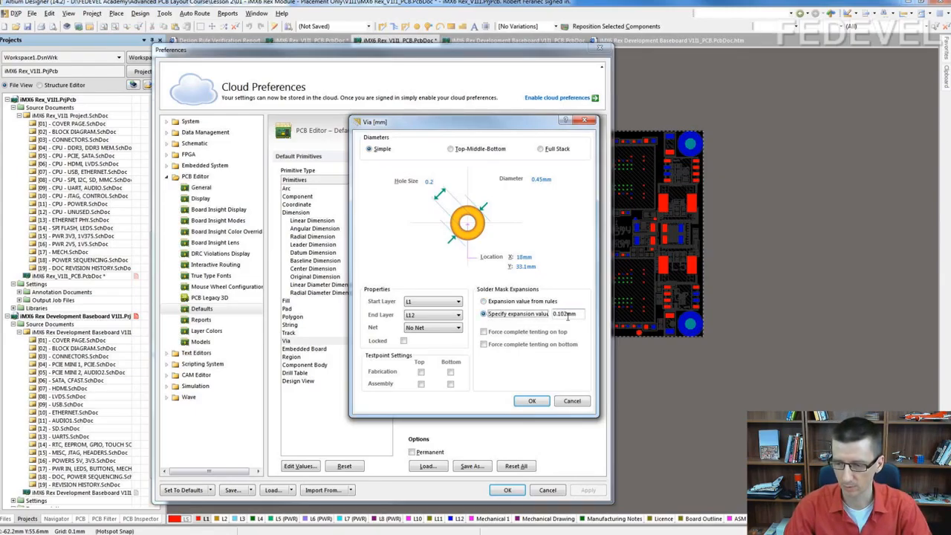
{"action": "left_click_drag", "start_coordinate": [578, 314], "coordinate": [490, 316]}
{"action": "type", "text": "-10"}
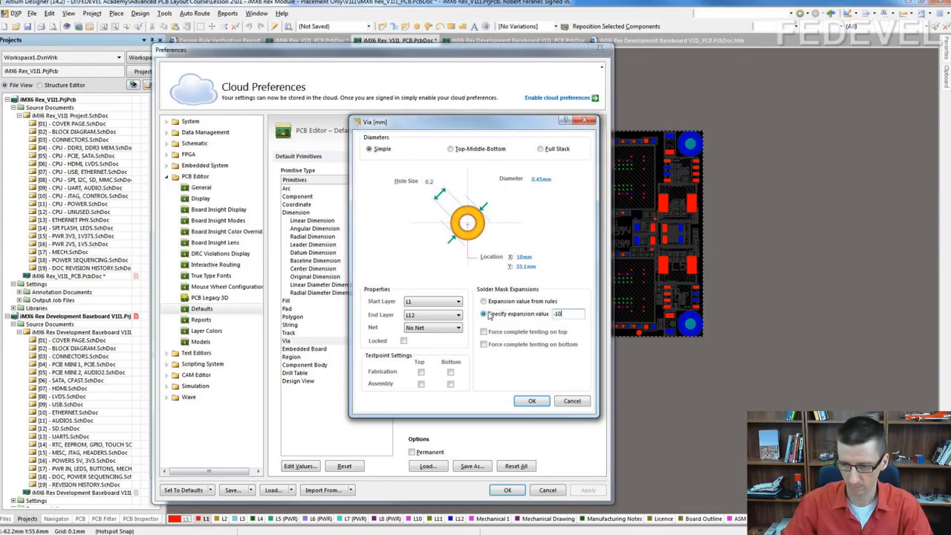
{"action": "type", "text": "mm"}
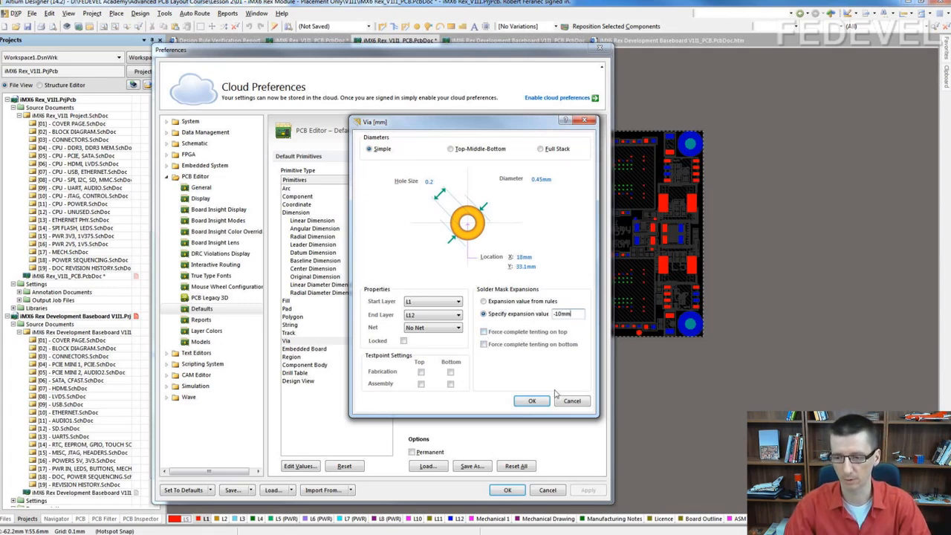
{"action": "left_click", "coordinate": [530, 402]}
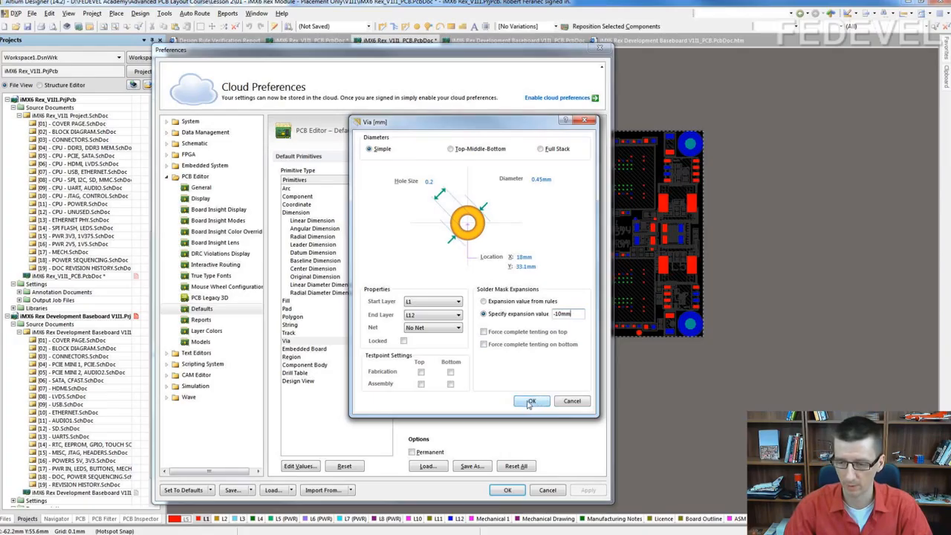
Step: Accept the default via values with start layer L1 and end layer L12, and close the preferences
{"action": "left_click", "coordinate": [409, 316]}
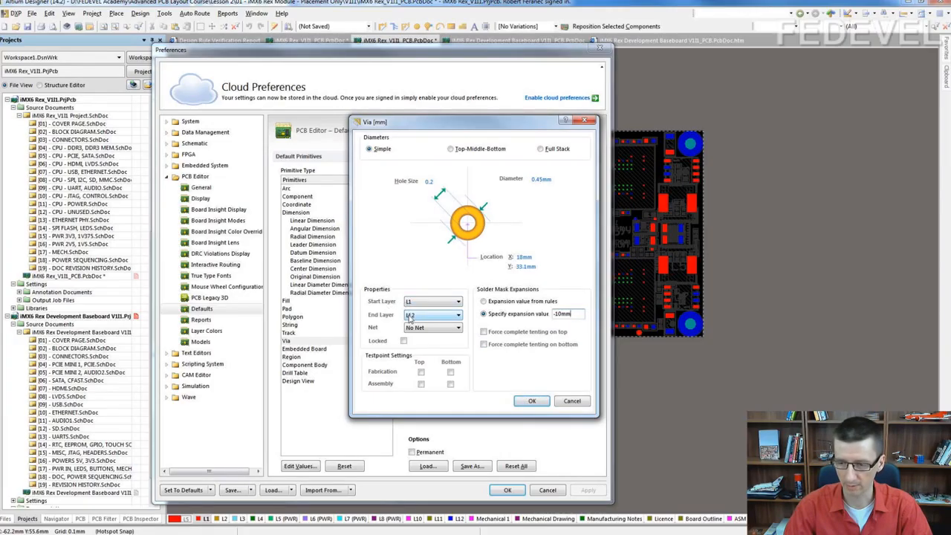
{"action": "left_click", "coordinate": [530, 403]}
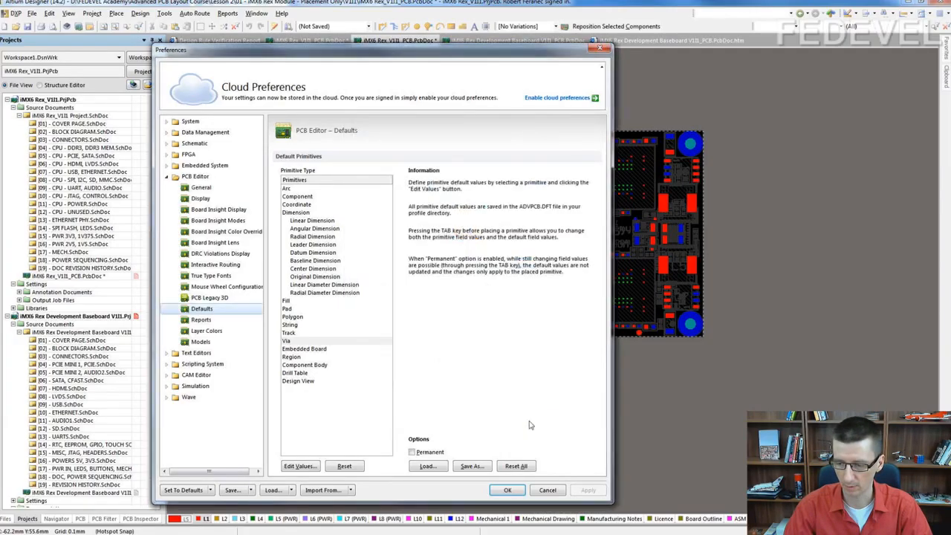
{"action": "left_click", "coordinate": [507, 490]}
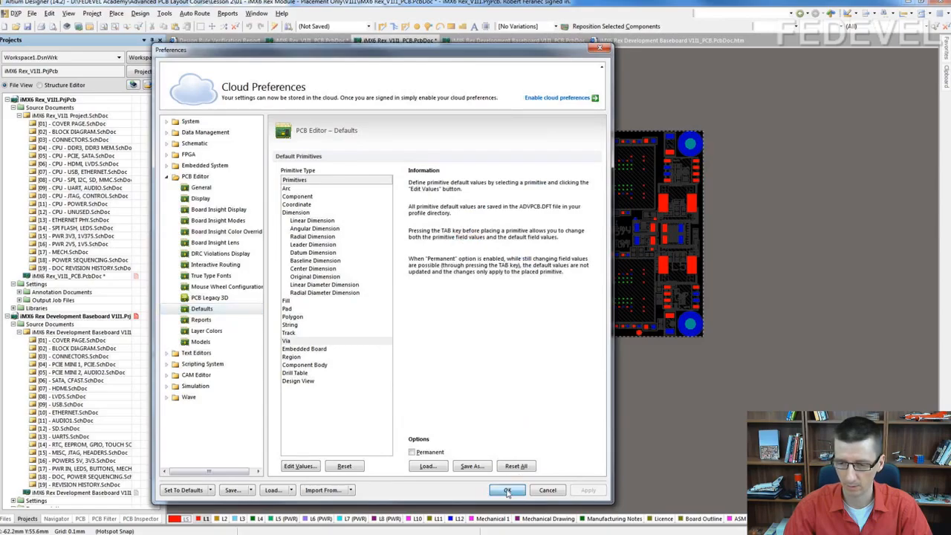
Step: Make L12 the active layer, select all the small components beneath U1 and move them above the board outline
{"action": "left_click", "coordinate": [459, 518]}
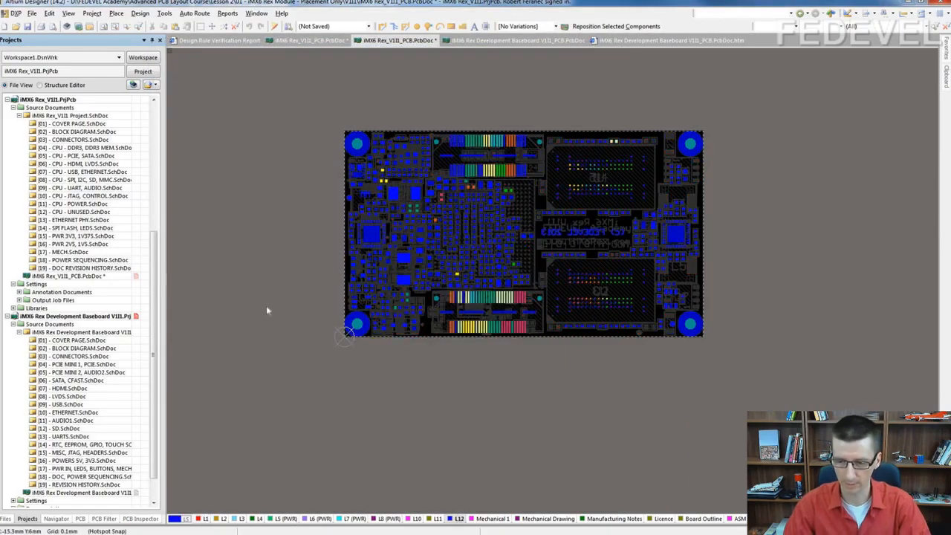
{"action": "scroll", "coordinate": [461, 208], "scroll_direction": "up", "scroll_amount": 3, "text": "ctrl"}
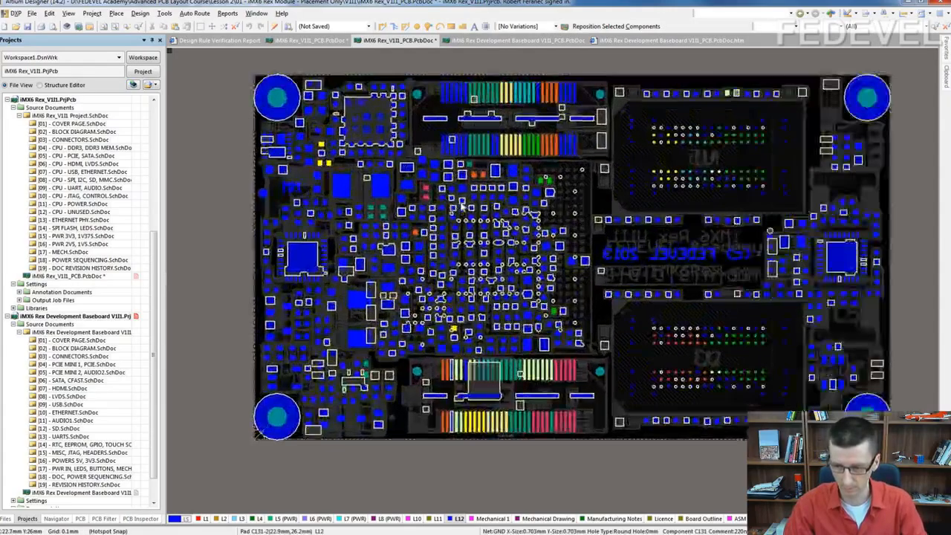
{"action": "right_click_drag", "start_coordinate": [476, 216], "coordinate": [401, 284]}
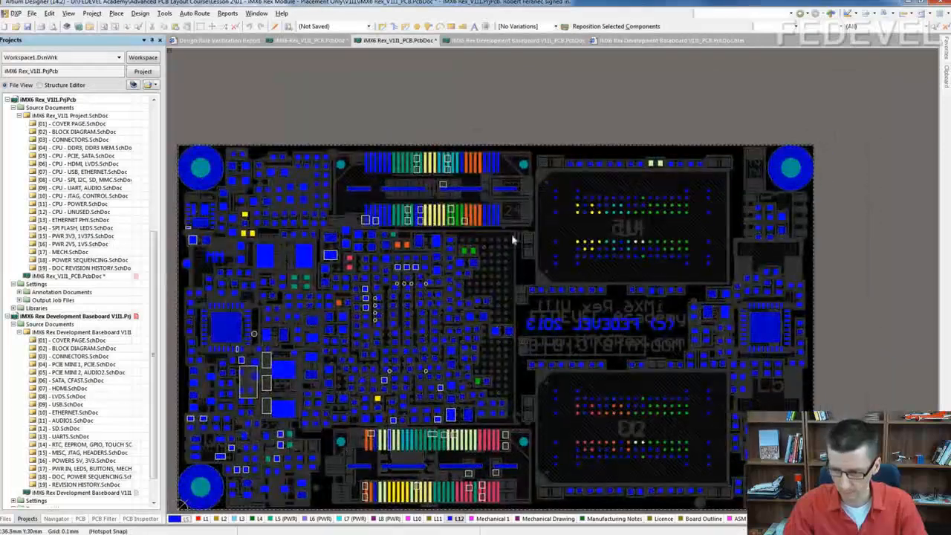
{"action": "left_click_drag", "start_coordinate": [516, 228], "coordinate": [317, 438]}
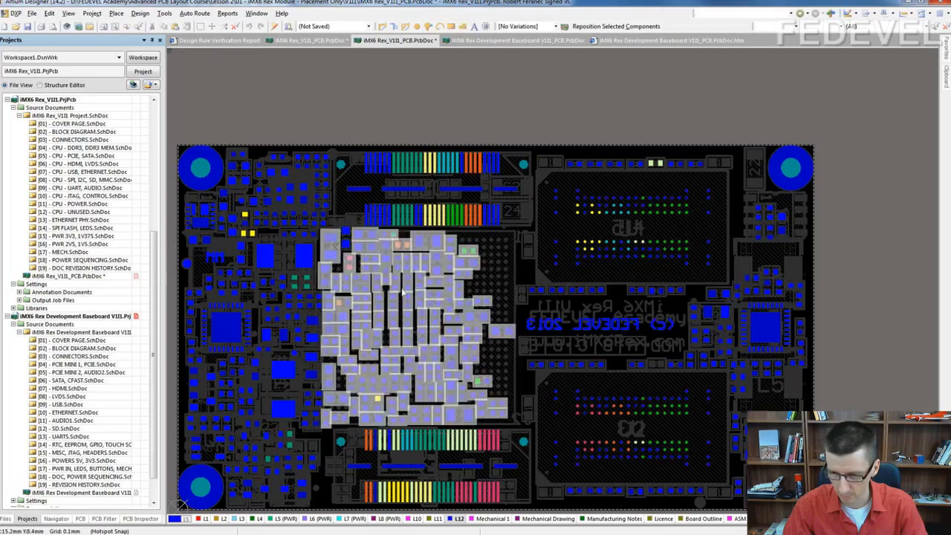
{"action": "left_click", "coordinate": [348, 239], "text": "shift"}
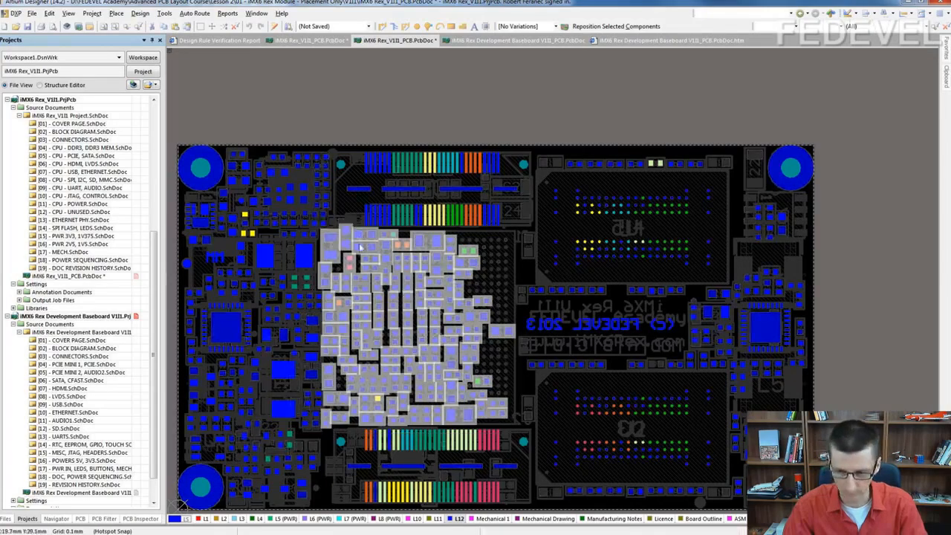
{"action": "left_click_drag", "start_coordinate": [401, 243], "coordinate": [410, 177]}
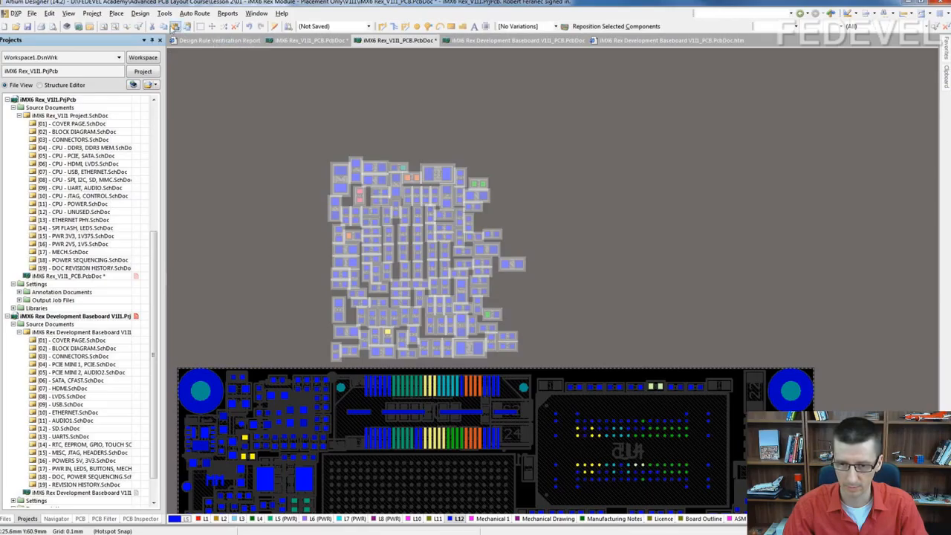
{"action": "left_click", "coordinate": [105, 27]}
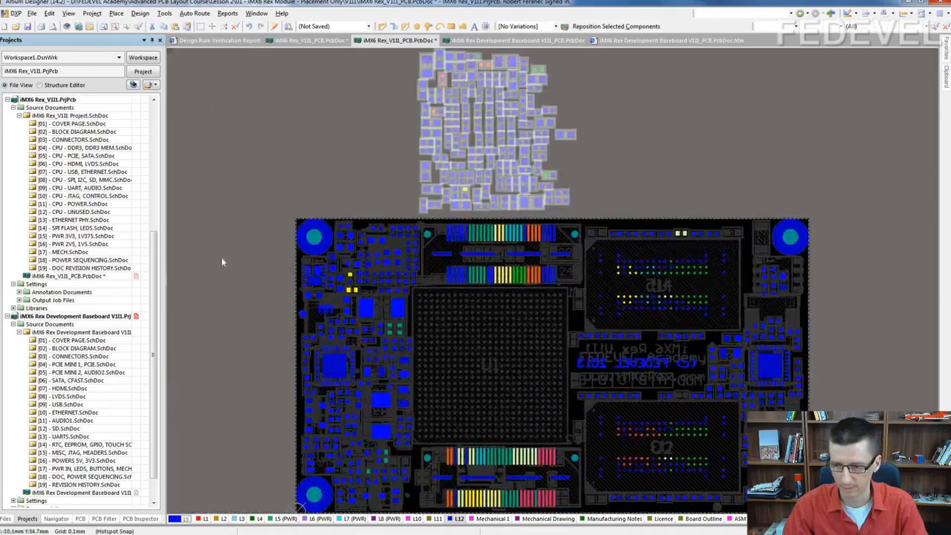
Step: Make L1 the active layer and highlight the +1V1_NVCC_PLL_OUT net on the board
{"action": "key", "text": "KP_Multiply"}
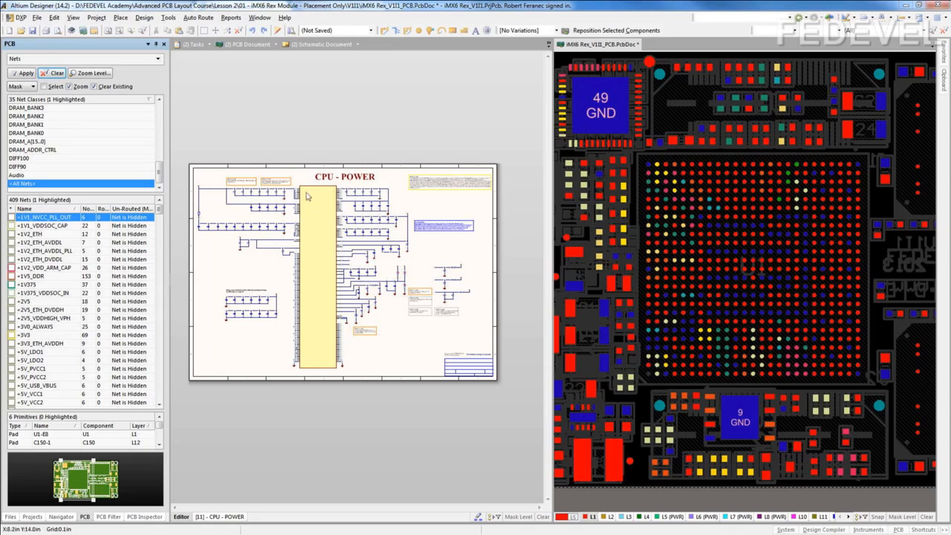
{"action": "left_click", "coordinate": [130, 221]}
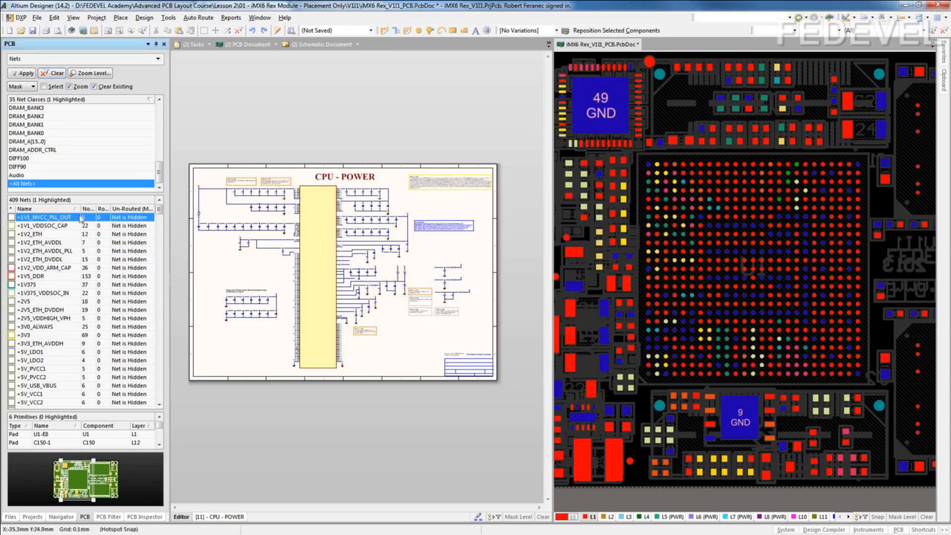
{"action": "right_click_drag", "start_coordinate": [674, 162], "coordinate": [660, 234]}
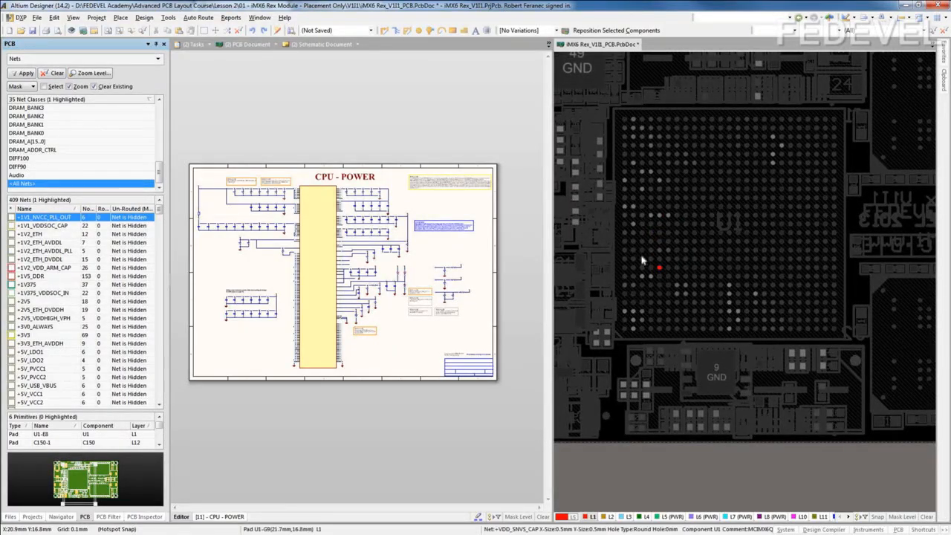
Step: Select the power nets +1V2_VDD_ARM_CAP, +1V5_DDR, +1V375, +1V1_VDDSOC_CAP, +1V375_VDDSOC_IN and +3V3 together
{"action": "left_click", "coordinate": [31, 269]}
{"action": "right_click_drag", "start_coordinate": [751, 417], "coordinate": [699, 163]}
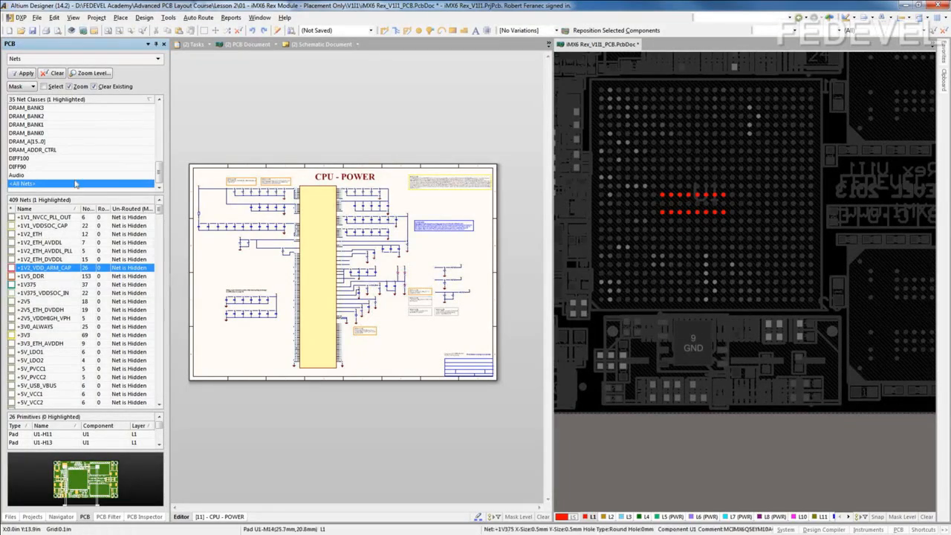
{"action": "left_click", "coordinate": [33, 276], "text": "ctrl"}
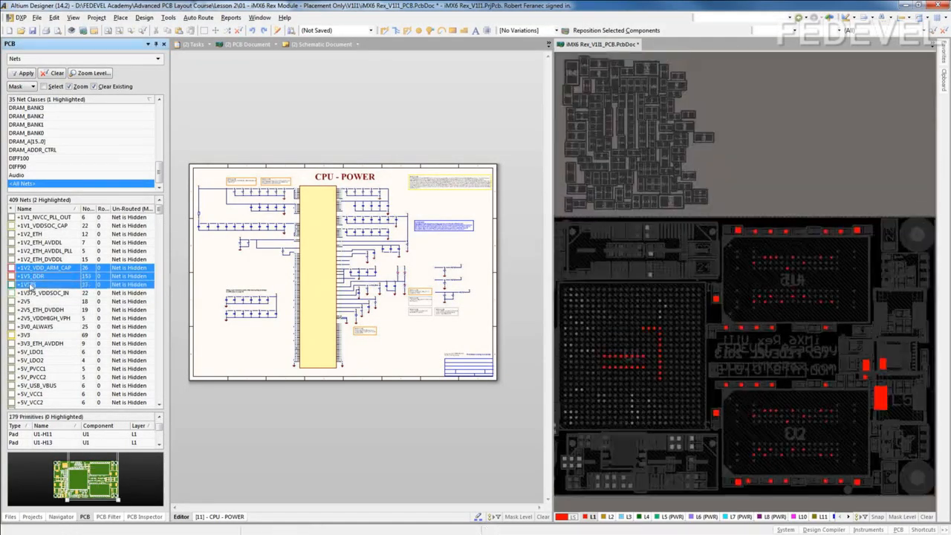
{"action": "left_click", "coordinate": [31, 284], "text": "ctrl"}
{"action": "left_click", "coordinate": [33, 228], "text": "ctrl"}
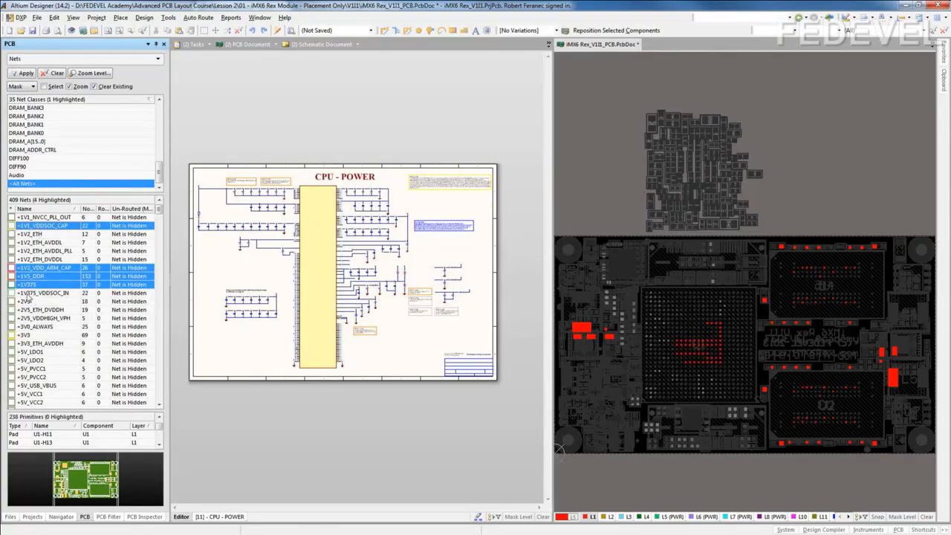
{"action": "left_click", "coordinate": [27, 294], "text": "ctrl"}
{"action": "left_click", "coordinate": [33, 337], "text": "ctrl"}
Step: Add +VDDPU to the selected nets and turn on the display override for all of them
{"action": "scroll", "coordinate": [69, 274], "scroll_direction": "down", "scroll_amount": 6}
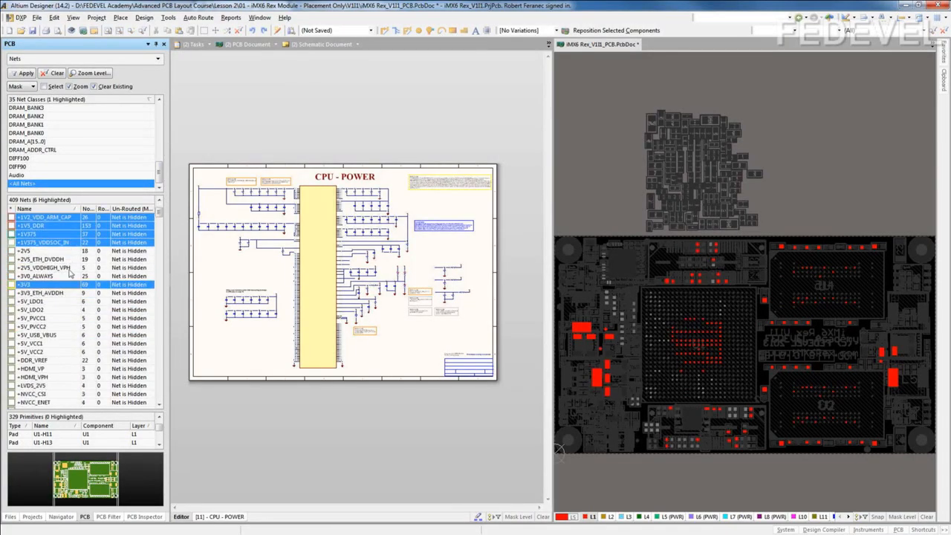
{"action": "scroll", "coordinate": [69, 274], "scroll_direction": "down", "scroll_amount": 1}
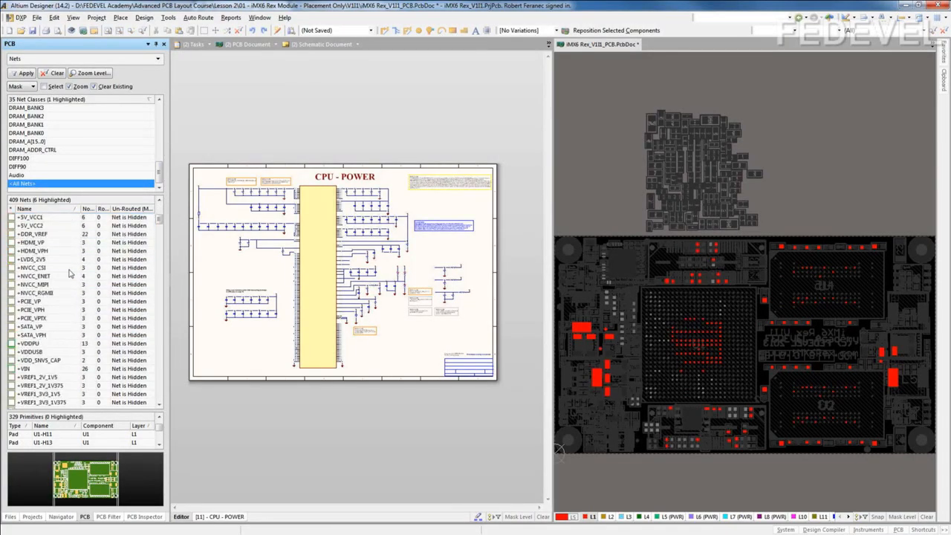
{"action": "left_click", "coordinate": [42, 343], "text": "ctrl"}
{"action": "scroll", "coordinate": [47, 315], "scroll_direction": "up", "scroll_amount": 6}
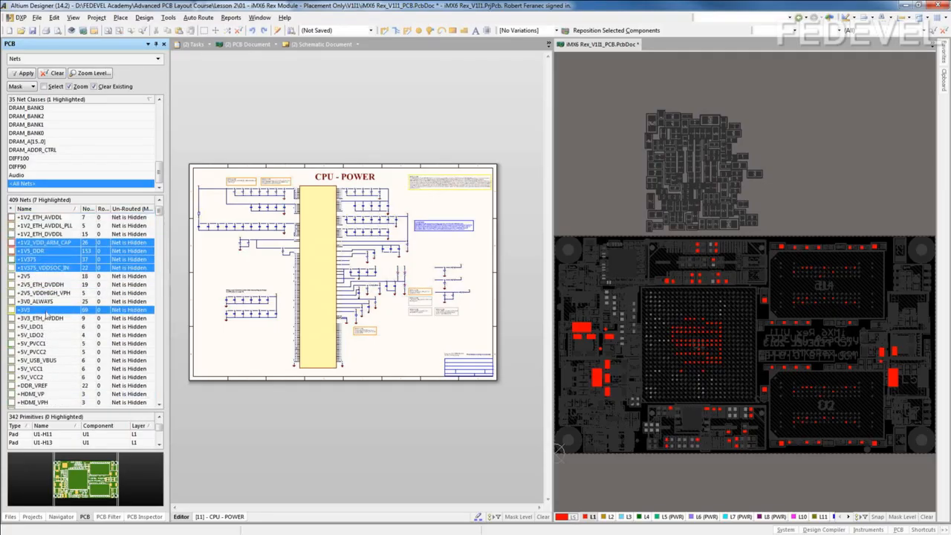
{"action": "scroll", "coordinate": [52, 285], "scroll_direction": "up", "scroll_amount": 1}
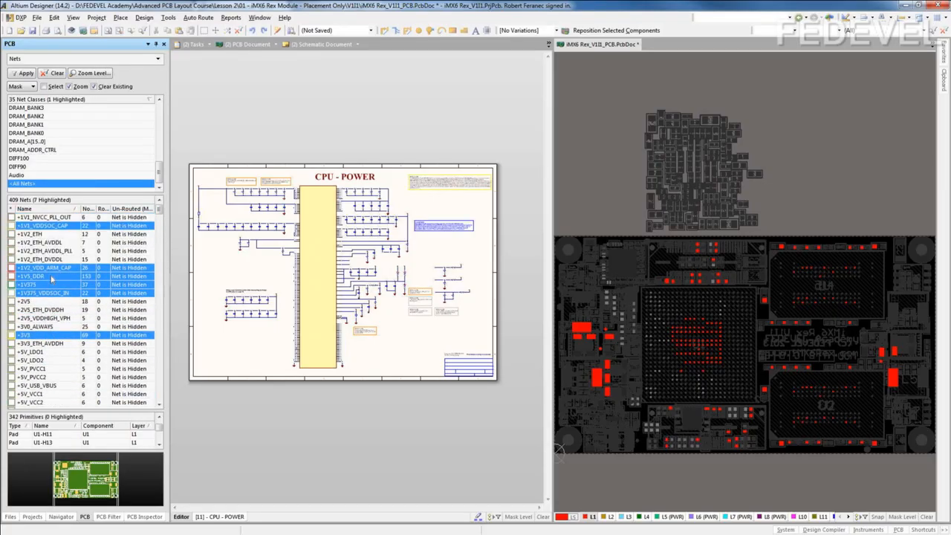
{"action": "right_click", "coordinate": [52, 229]}
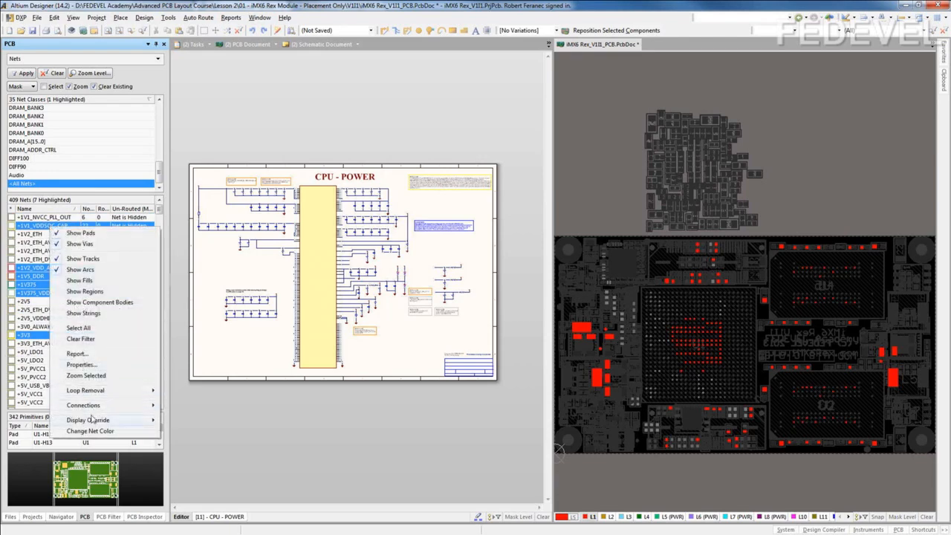
{"action": "mouse_move", "coordinate": [96, 421]}
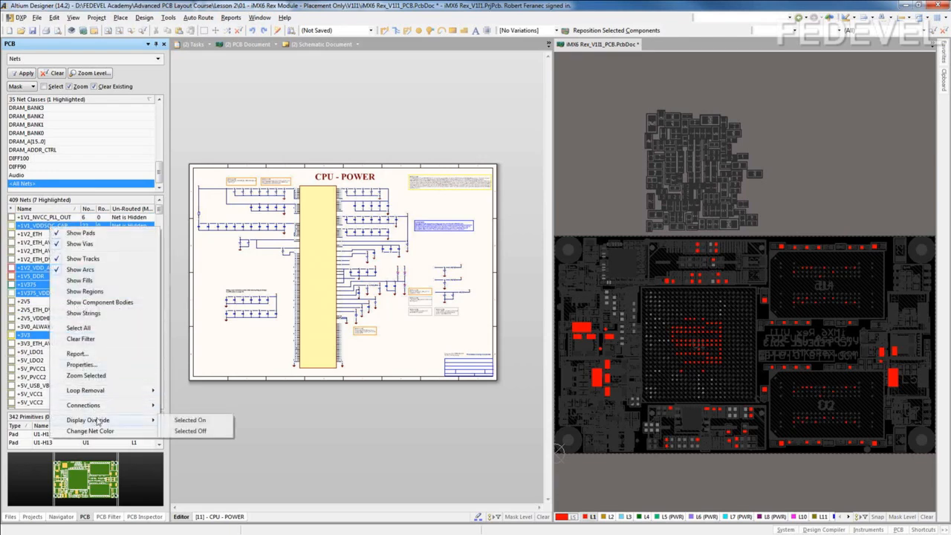
{"action": "left_click", "coordinate": [189, 420]}
Step: Examine the highlighted power pads of U1 and clear the net filter
{"action": "right_click_drag", "start_coordinate": [712, 353], "coordinate": [731, 293]}
{"action": "scroll", "coordinate": [730, 294], "scroll_direction": "up", "scroll_amount": 5, "text": "ctrl"}
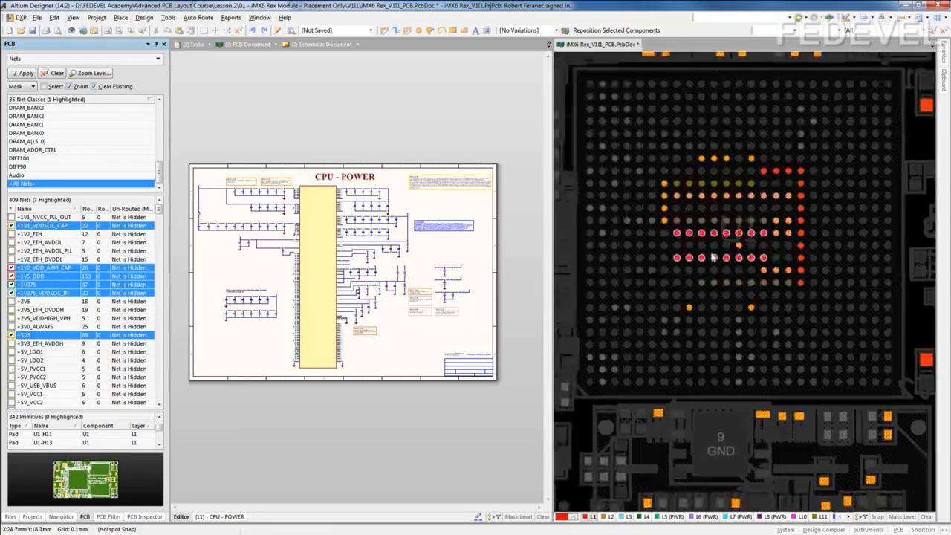
{"action": "scroll", "coordinate": [712, 258], "scroll_direction": "up", "scroll_amount": 2, "text": "ctrl"}
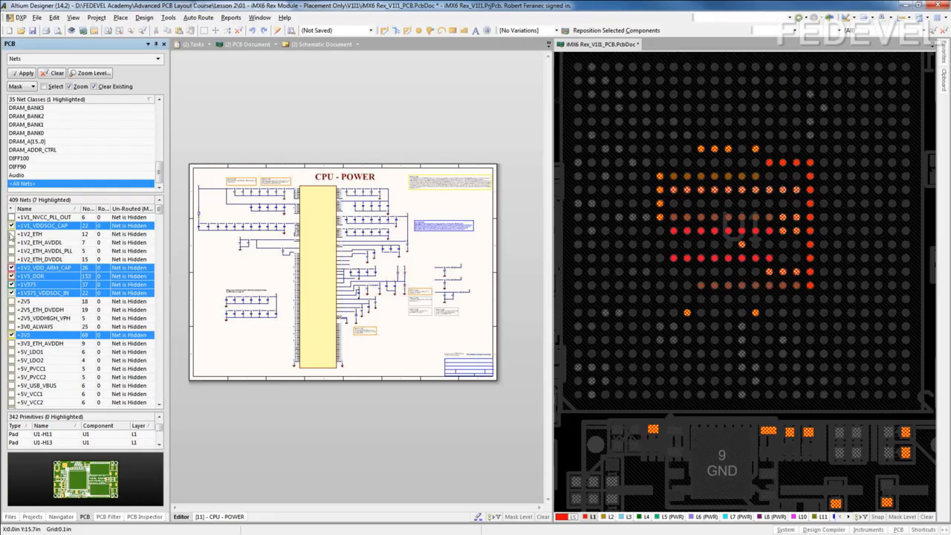
{"action": "right_click_drag", "start_coordinate": [696, 223], "coordinate": [701, 251]}
{"action": "scroll", "coordinate": [697, 223], "scroll_direction": "up", "scroll_amount": 2, "text": "ctrl"}
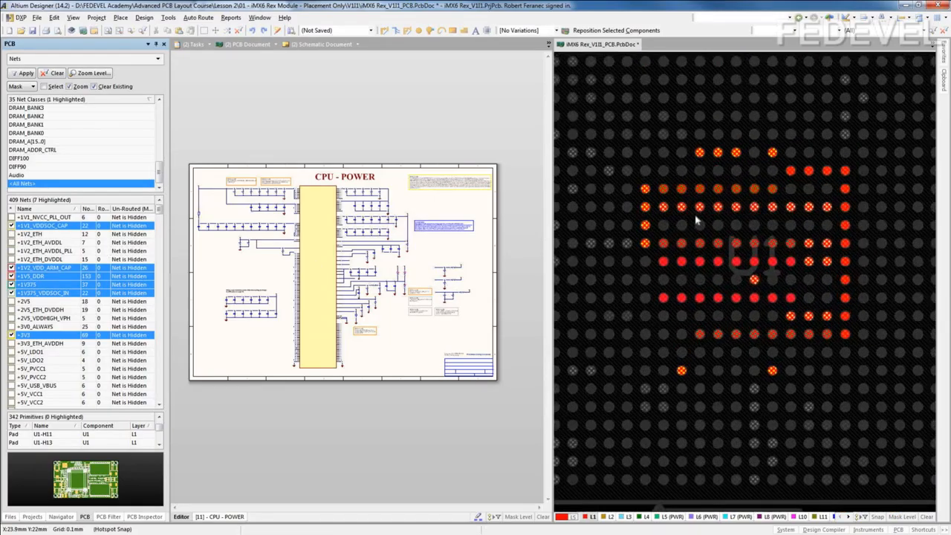
{"action": "left_click", "coordinate": [53, 73]}
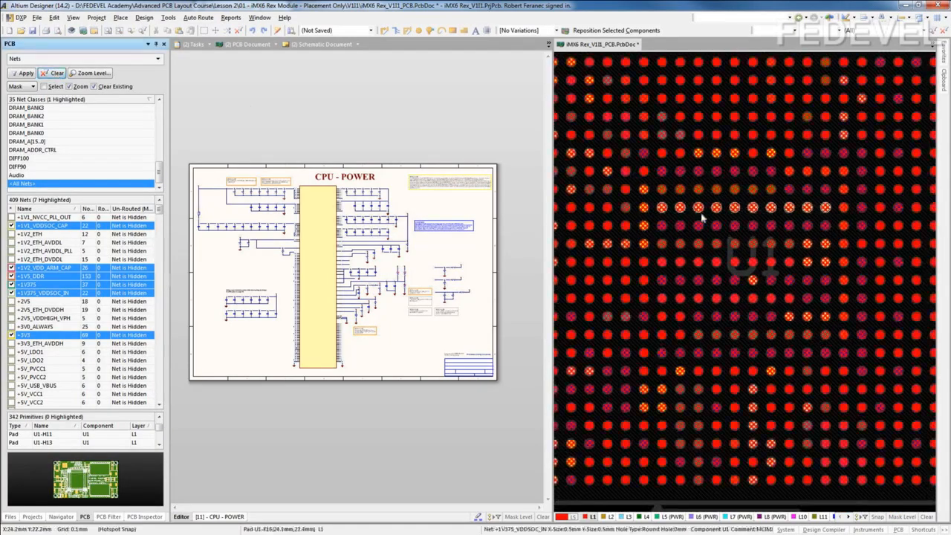
Step: Set the board's snap grid to 0.100 mm
{"action": "scroll", "coordinate": [682, 231], "scroll_direction": "up", "scroll_amount": 2, "text": "ctrl"}
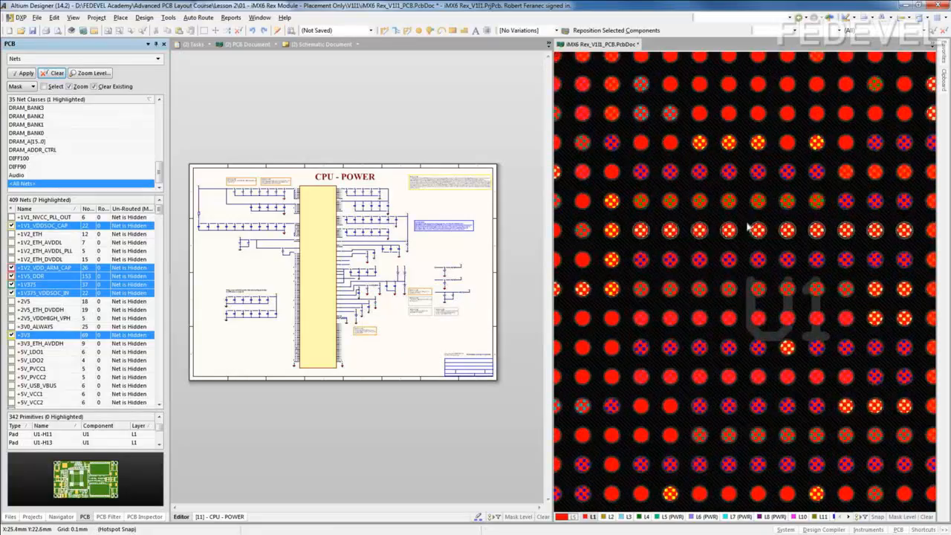
{"action": "scroll", "coordinate": [718, 218], "scroll_direction": "up", "scroll_amount": 2, "text": "ctrl"}
{"action": "right_click_drag", "start_coordinate": [715, 210], "coordinate": [720, 180]}
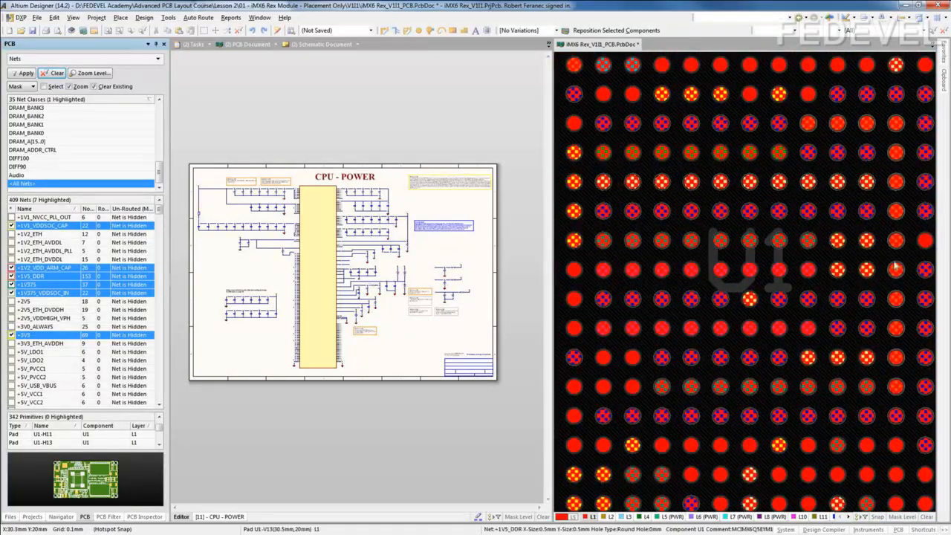
{"action": "scroll", "coordinate": [629, 275], "scroll_direction": "up", "scroll_amount": 3, "text": "ctrl"}
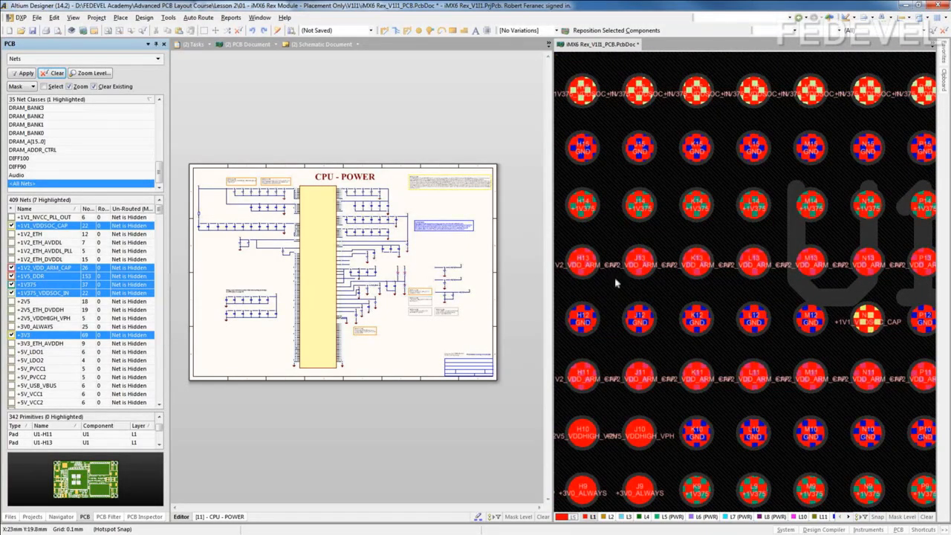
{"action": "right_click_drag", "start_coordinate": [618, 283], "coordinate": [634, 270]}
{"action": "right_click", "coordinate": [621, 168]}
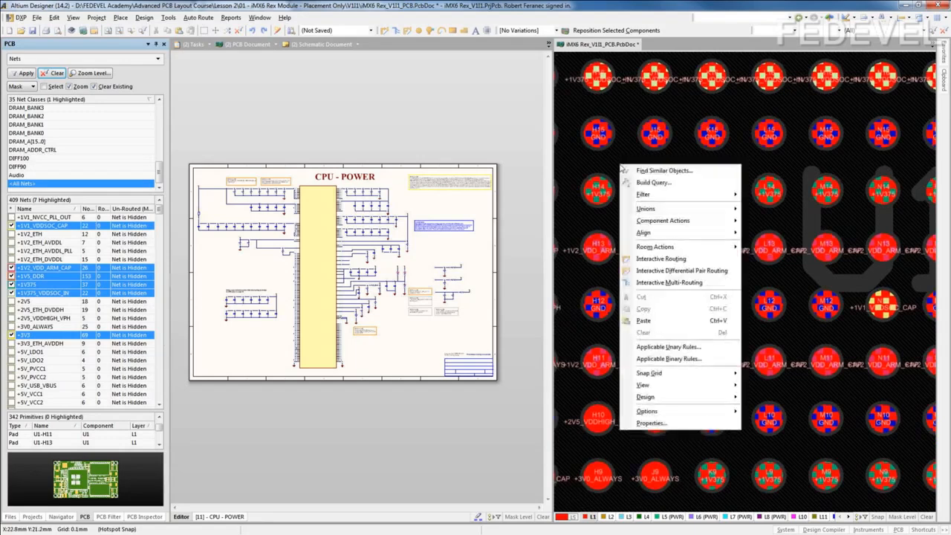
{"action": "mouse_move", "coordinate": [697, 375]}
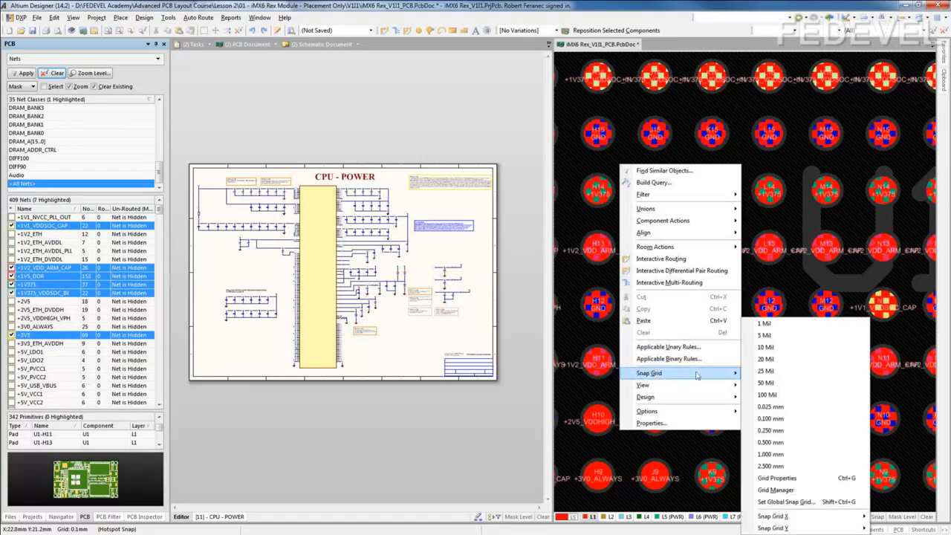
{"action": "left_click", "coordinate": [767, 421]}
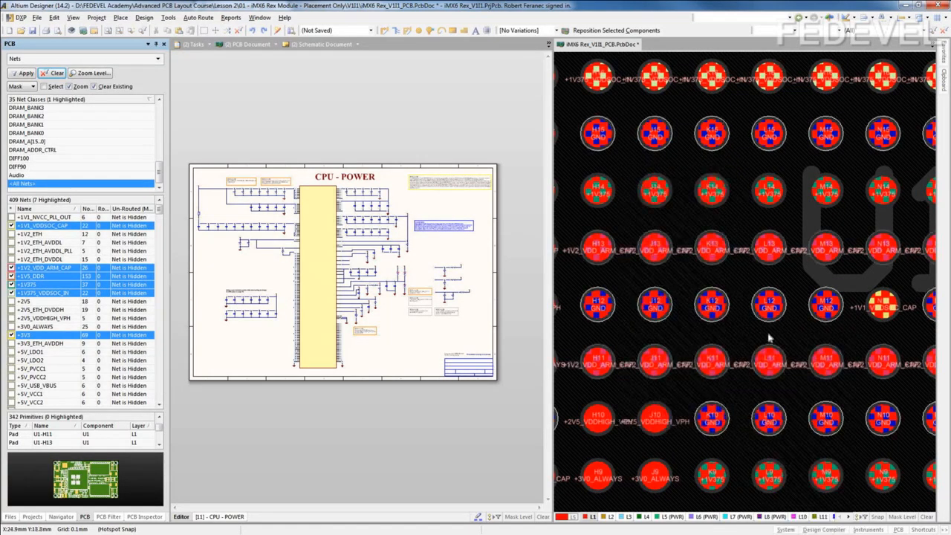
Step: Display the Global Board Snap Grid with dots for the fine grid and do not draw the coarse grid
{"action": "scroll", "coordinate": [622, 220], "scroll_direction": "up", "scroll_amount": 2, "text": "ctrl"}
{"action": "scroll", "coordinate": [623, 223], "scroll_direction": "up", "scroll_amount": 2, "text": "ctrl"}
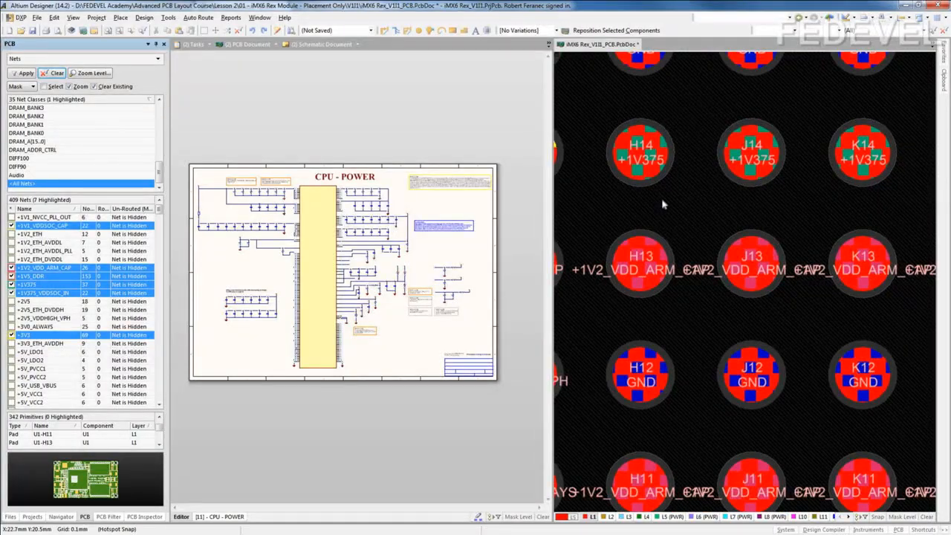
{"action": "left_click", "coordinate": [879, 520]}
{"action": "left_click", "coordinate": [856, 401]}
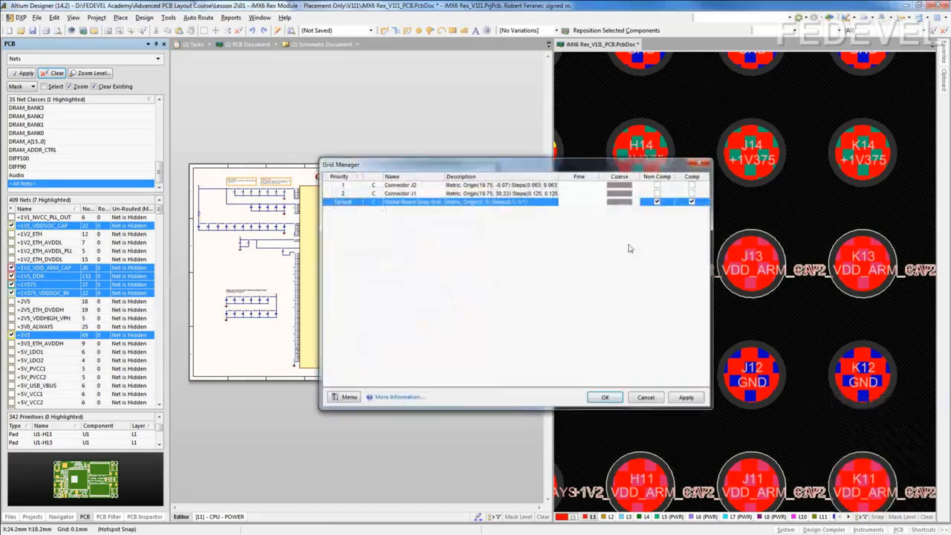
{"action": "double_click", "coordinate": [469, 209]}
{"action": "left_click", "coordinate": [498, 152]}
{"action": "left_click", "coordinate": [497, 168]}
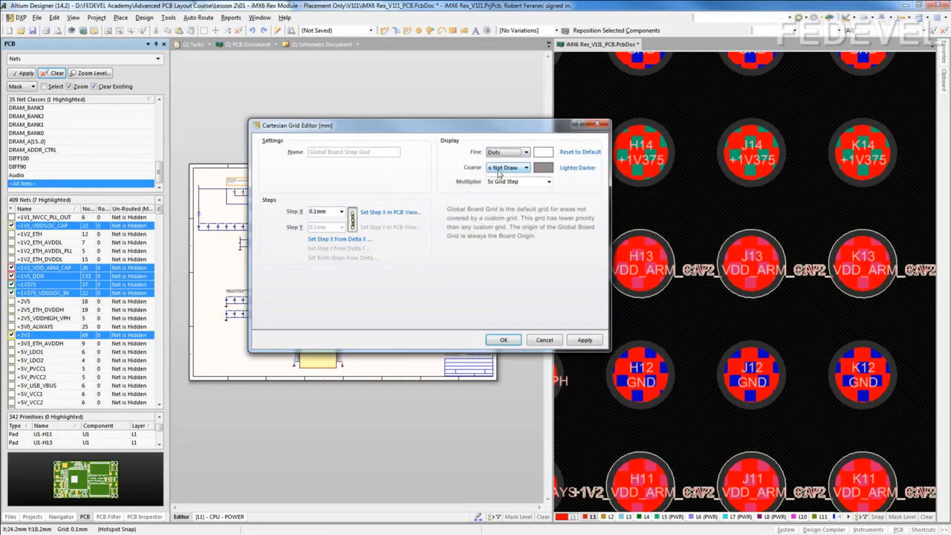
{"action": "left_click", "coordinate": [505, 341]}
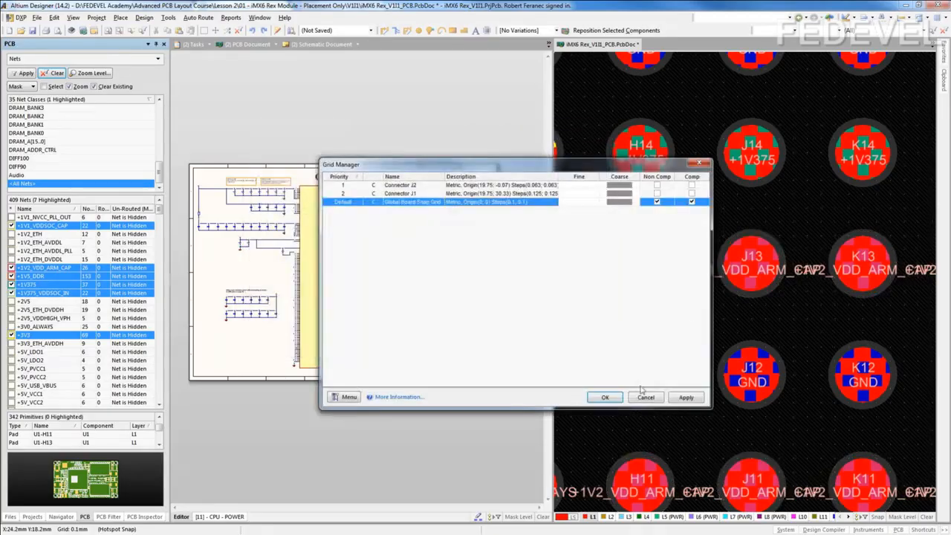
{"action": "left_click", "coordinate": [608, 396]}
Step: Place a free via with no net in the gap between U1 pads J12, K12, J13 and K13
{"action": "scroll", "coordinate": [679, 327], "scroll_direction": "up", "scroll_amount": 3, "text": "ctrl"}
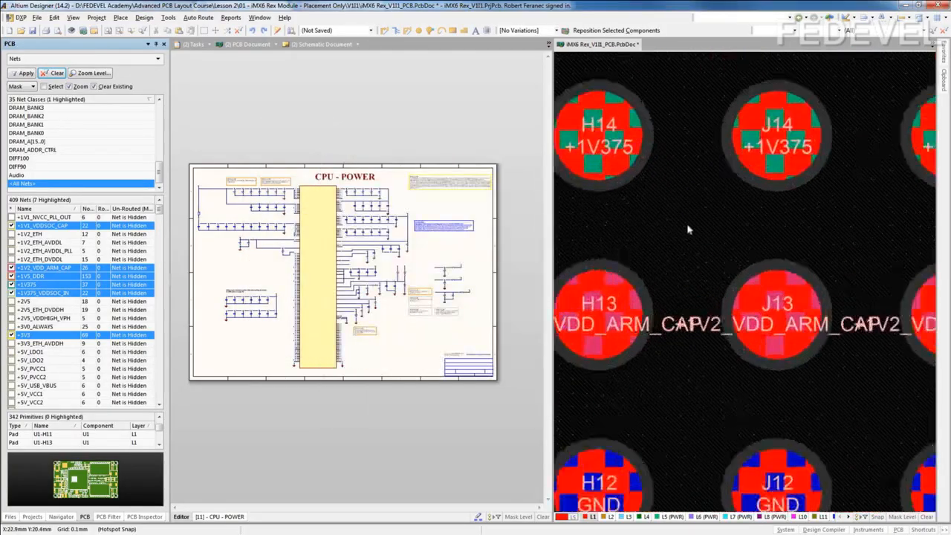
{"action": "scroll", "coordinate": [664, 244], "scroll_direction": "down", "scroll_amount": 2, "text": "ctrl"}
{"action": "right_click_drag", "start_coordinate": [685, 332], "coordinate": [647, 268]}
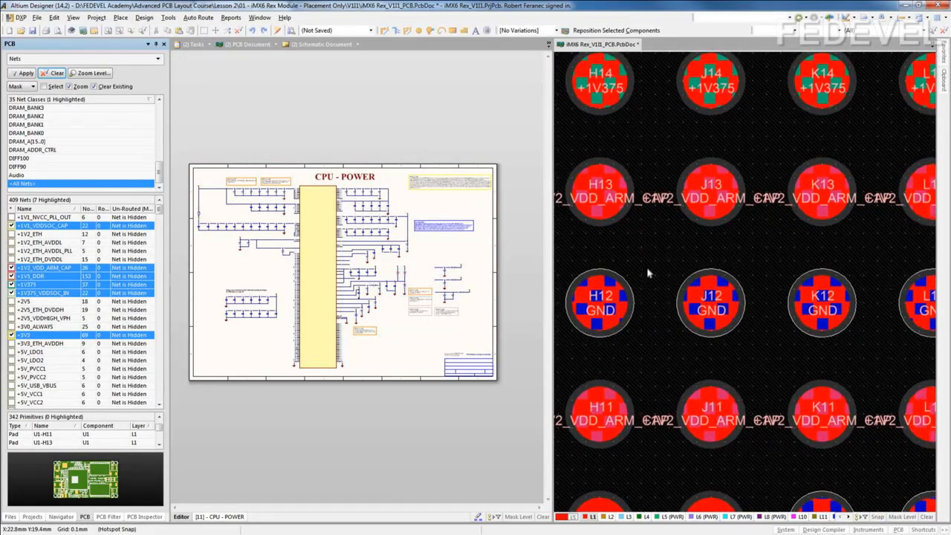
{"action": "left_click", "coordinate": [431, 30]}
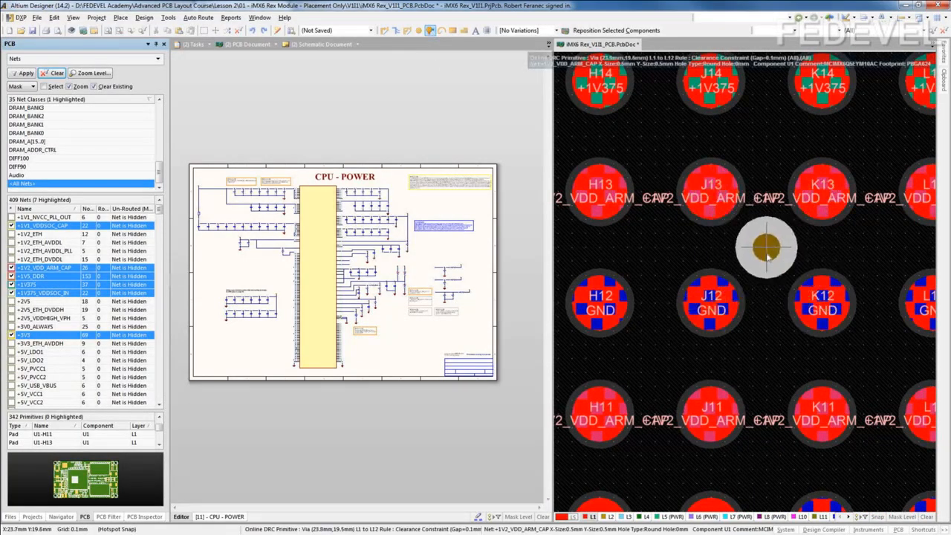
{"action": "left_click", "coordinate": [764, 256]}
{"action": "right_click", "coordinate": [760, 354]}
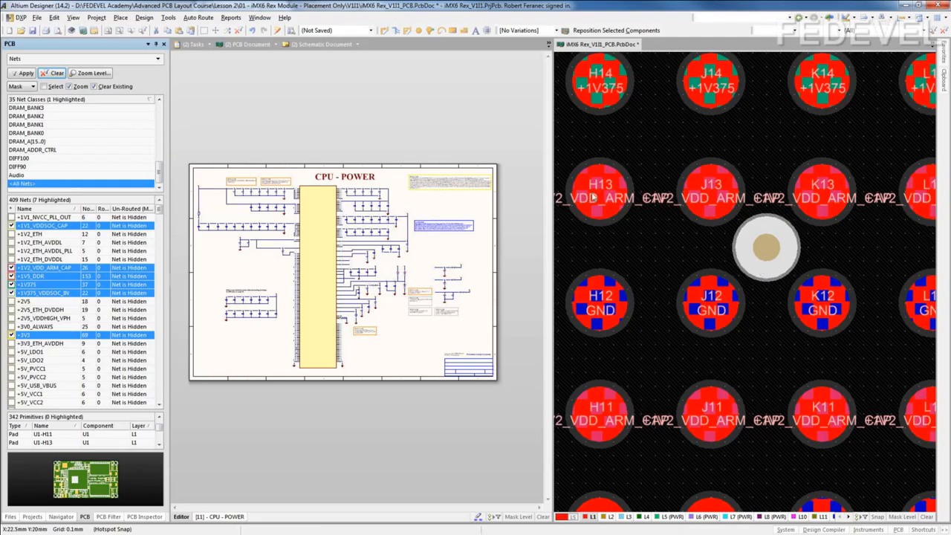
Step: Route a short diagonal GND track from pad J12 to the gap between H12, H13 and J13, and place a via on its end
{"action": "left_click", "coordinate": [385, 31]}
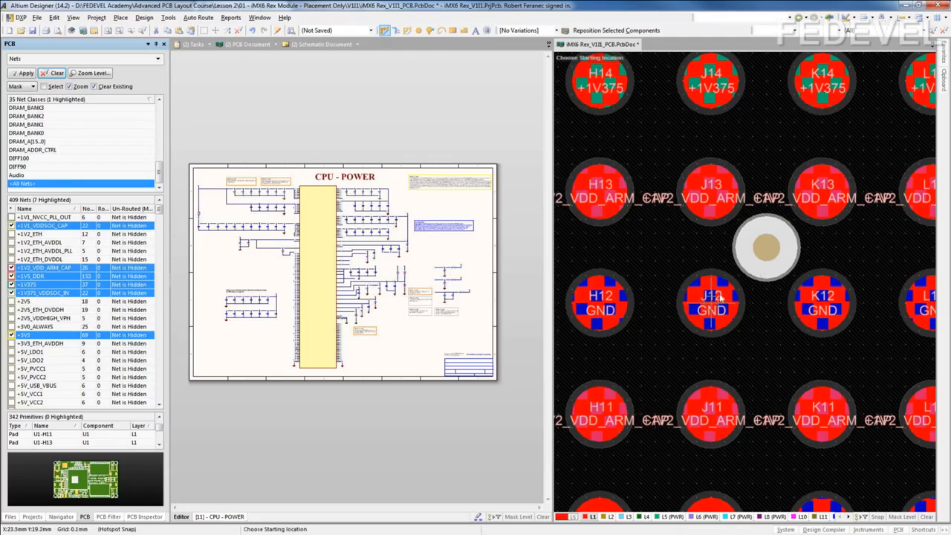
{"action": "left_click", "coordinate": [654, 249]}
{"action": "left_click", "coordinate": [654, 250]}
{"action": "right_click", "coordinate": [654, 250]}
{"action": "right_click", "coordinate": [625, 134]}
{"action": "left_click", "coordinate": [429, 30]}
{"action": "left_click", "coordinate": [664, 244]}
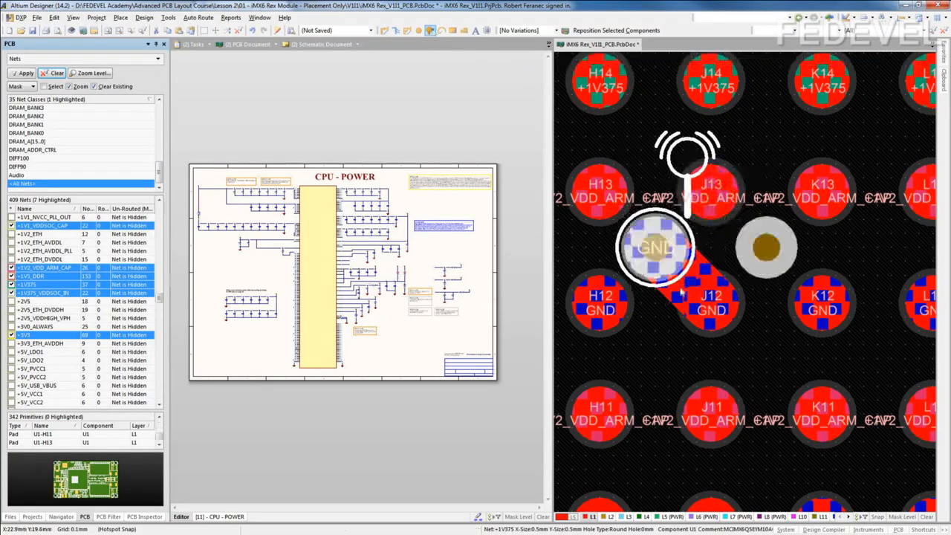
{"action": "right_click", "coordinate": [669, 317]}
Step: Compare the net settings of the GND via and the free via, and remove the free via
{"action": "double_click", "coordinate": [656, 246]}
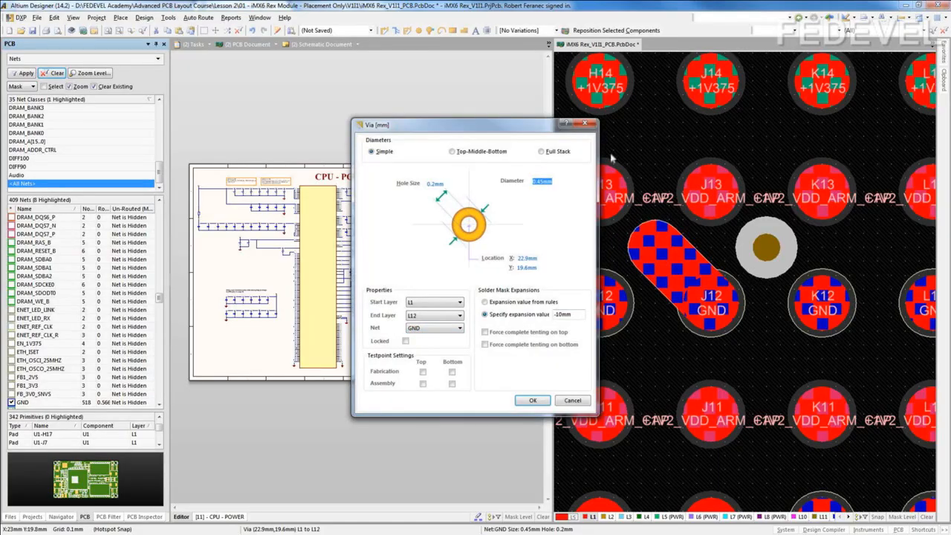
{"action": "left_click", "coordinate": [585, 123]}
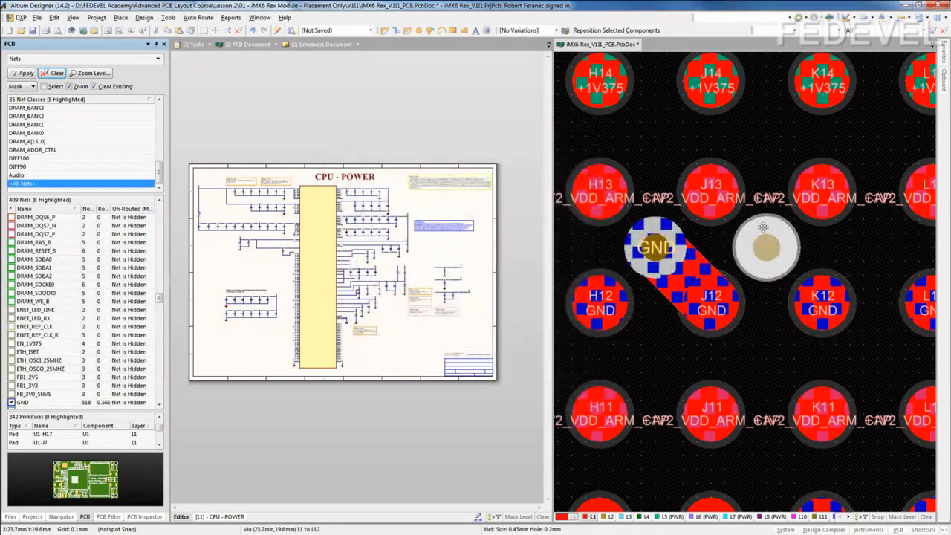
{"action": "key", "text": "Tab"}
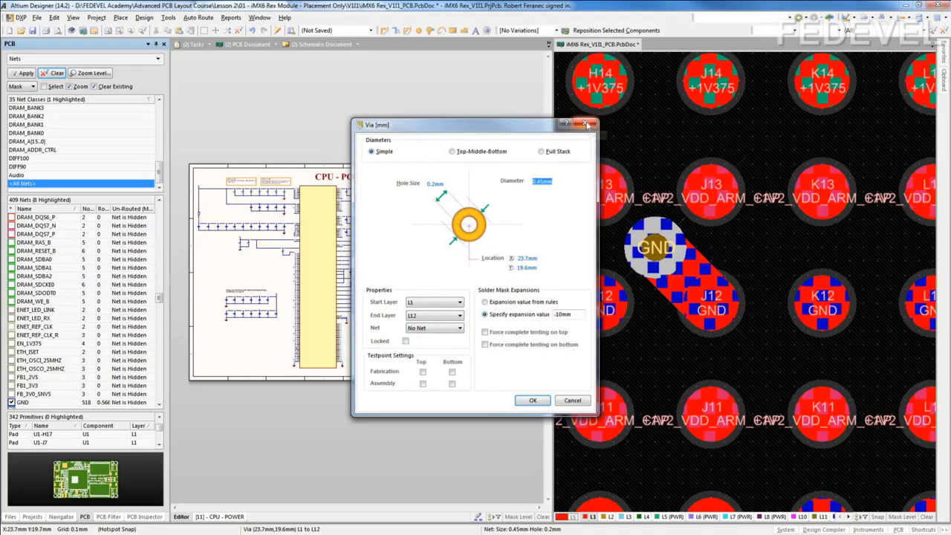
{"action": "left_click", "coordinate": [585, 124]}
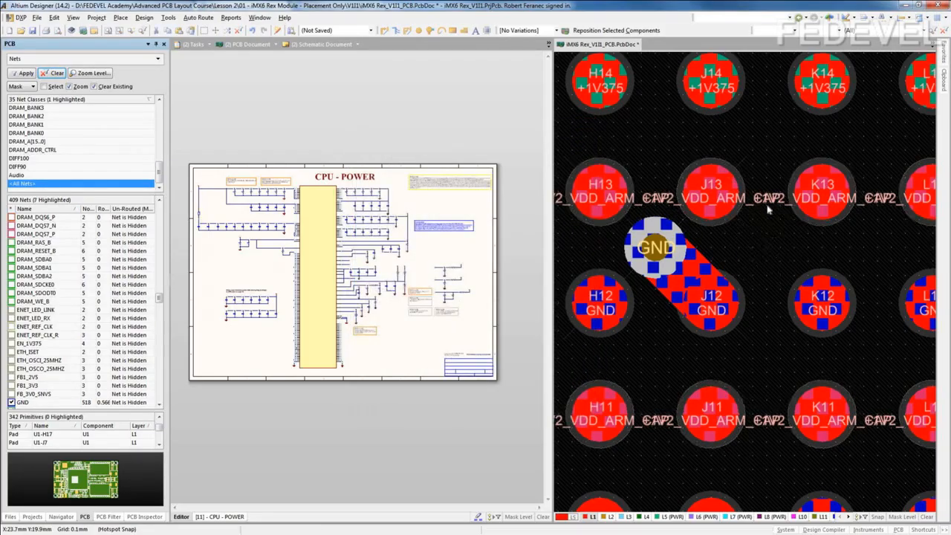
Step: Start routing a GND track from pad K12, try a 0.1 mm width and set the width back to 0.4 mm
{"action": "right_click_drag", "start_coordinate": [762, 250], "coordinate": [798, 237]}
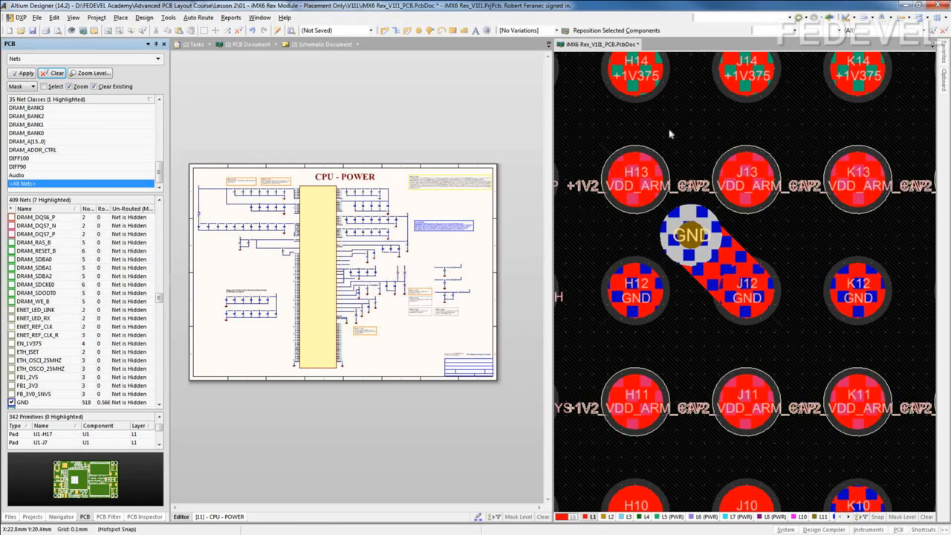
{"action": "left_click", "coordinate": [385, 31]}
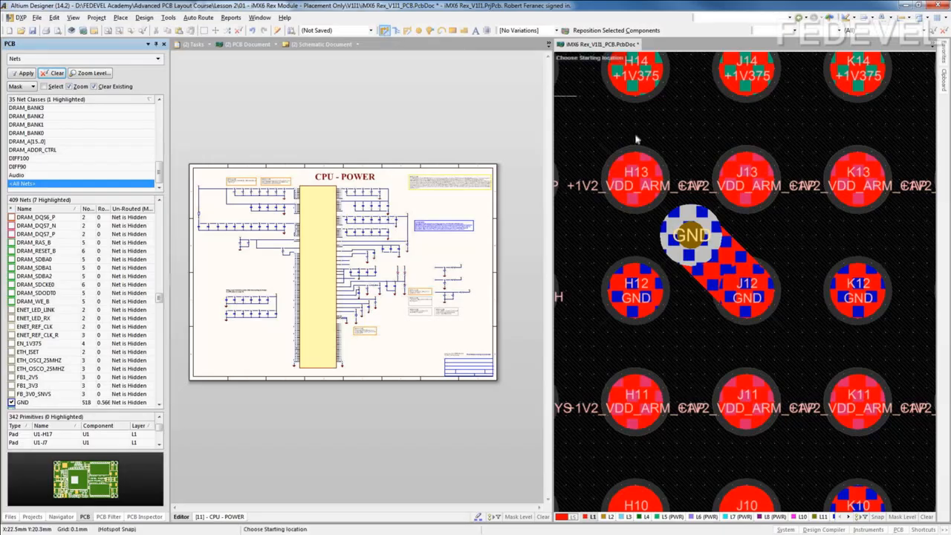
{"action": "left_click", "coordinate": [853, 281]}
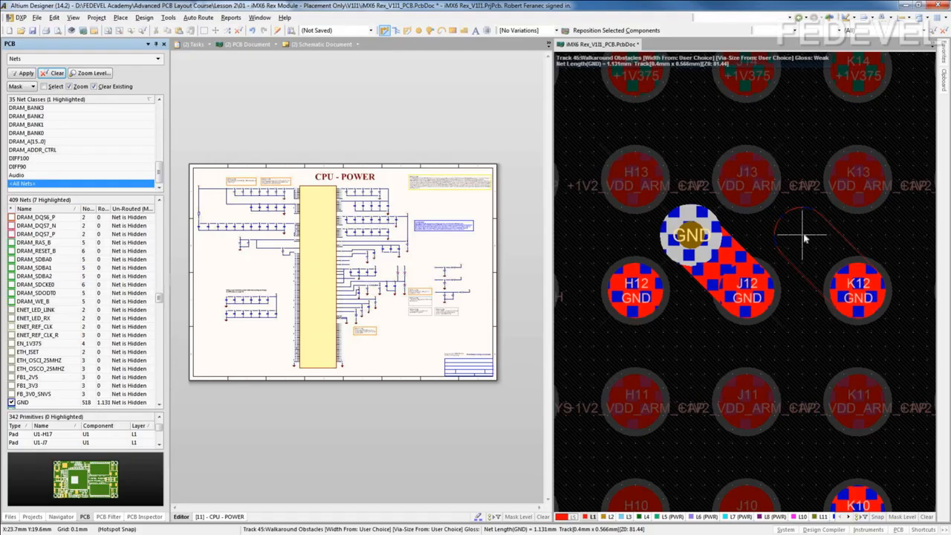
{"action": "key", "text": "Tab"}
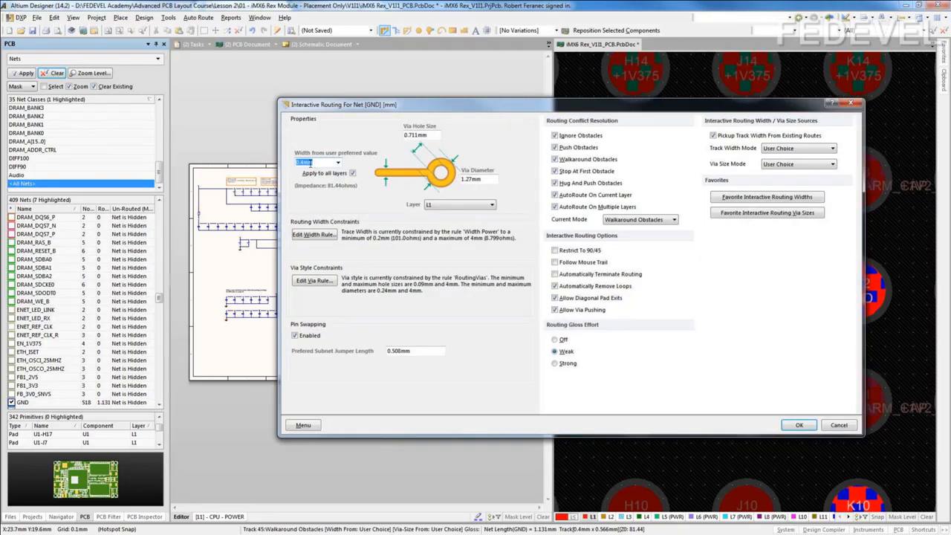
{"action": "left_click", "coordinate": [303, 162]}
{"action": "key", "text": "BackSpace"}
{"action": "type", "text": "1"}
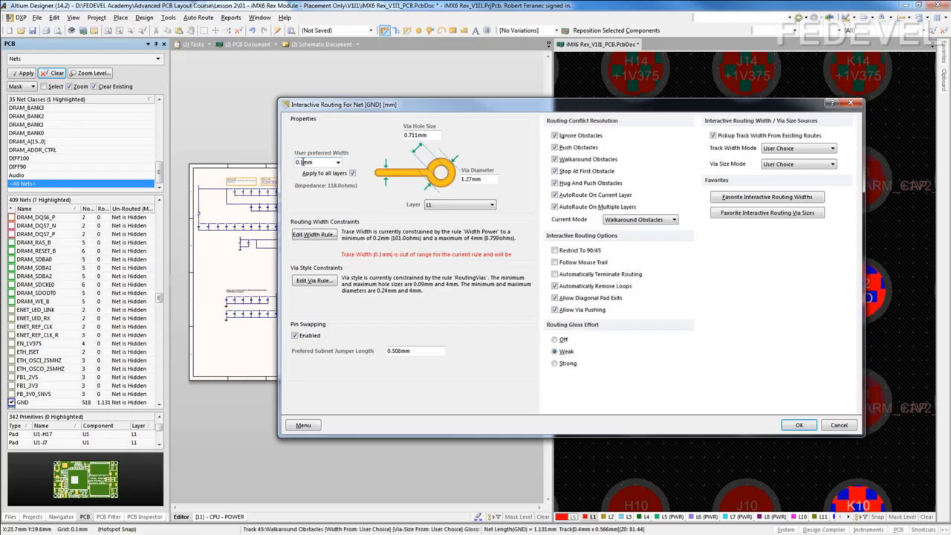
{"action": "key", "text": "BackSpace"}
{"action": "type", "text": "4"}
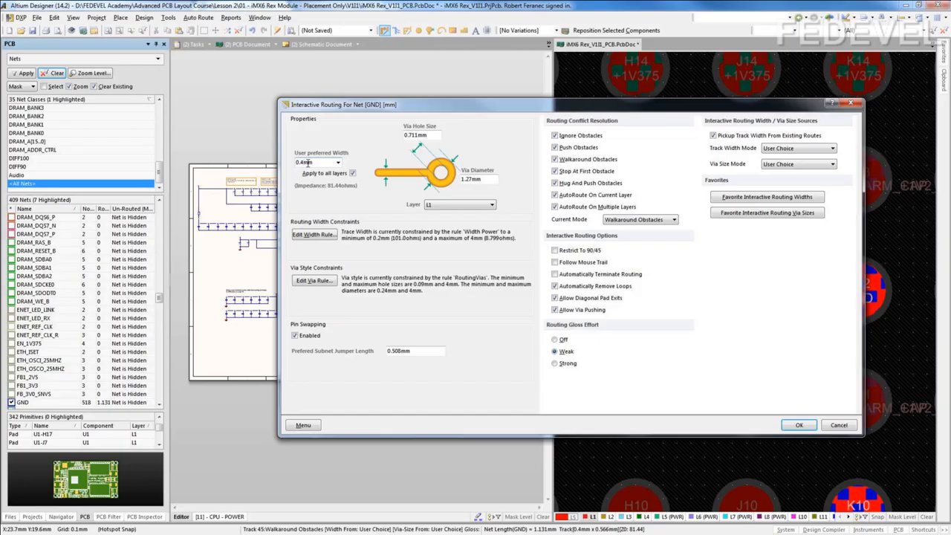
{"action": "left_click", "coordinate": [799, 426]}
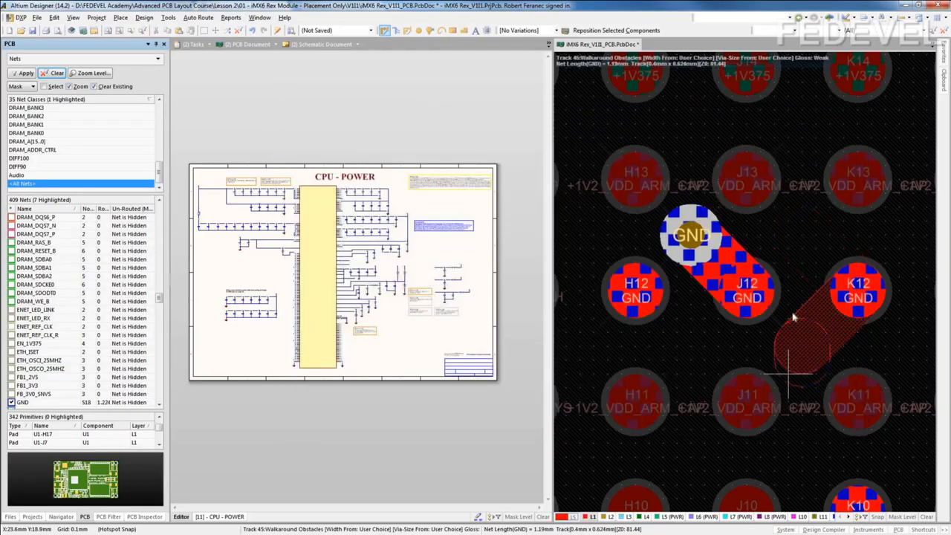
Step: Finish the K12 GND track in the gap between pads J12, J13 and K13
{"action": "left_click", "coordinate": [808, 239]}
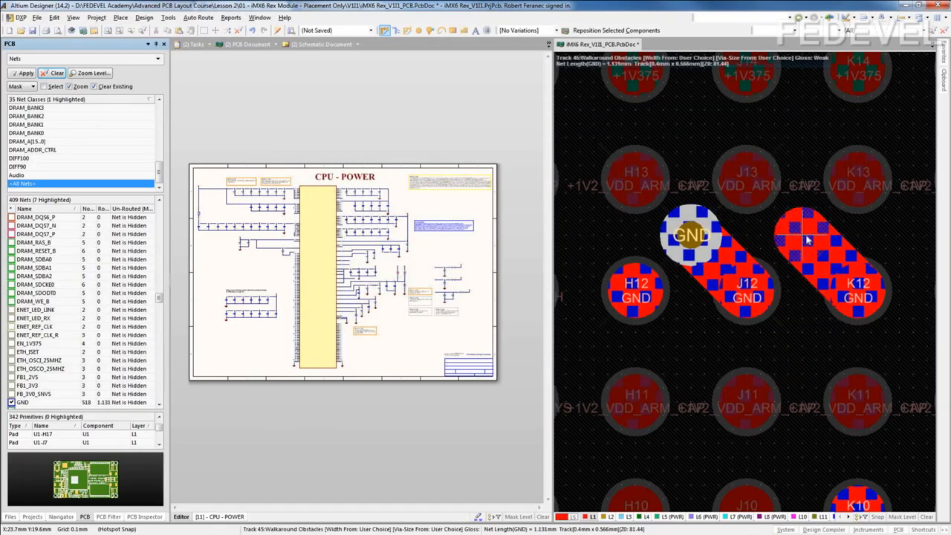
{"action": "right_click", "coordinate": [808, 240]}
{"action": "right_click", "coordinate": [798, 327]}
{"action": "right_click_drag", "start_coordinate": [799, 331], "coordinate": [779, 304]}
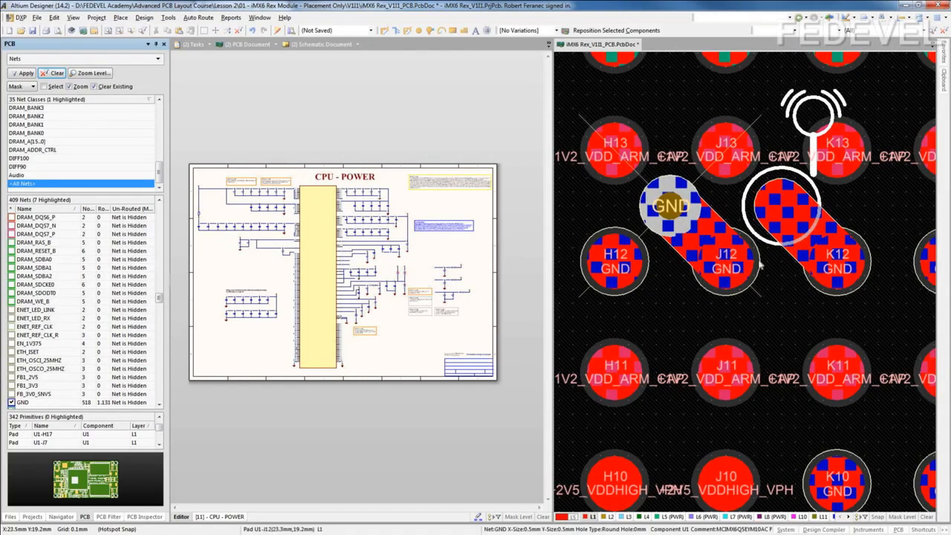
Step: Compare pad H12's size with the width of the K12 track, and delete that track
{"action": "double_click", "coordinate": [615, 261]}
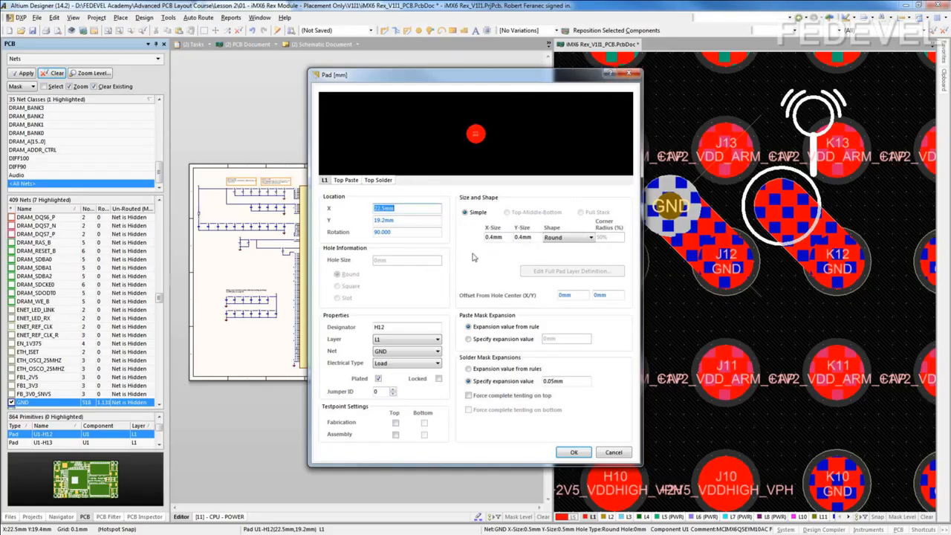
{"action": "left_click", "coordinate": [631, 74]}
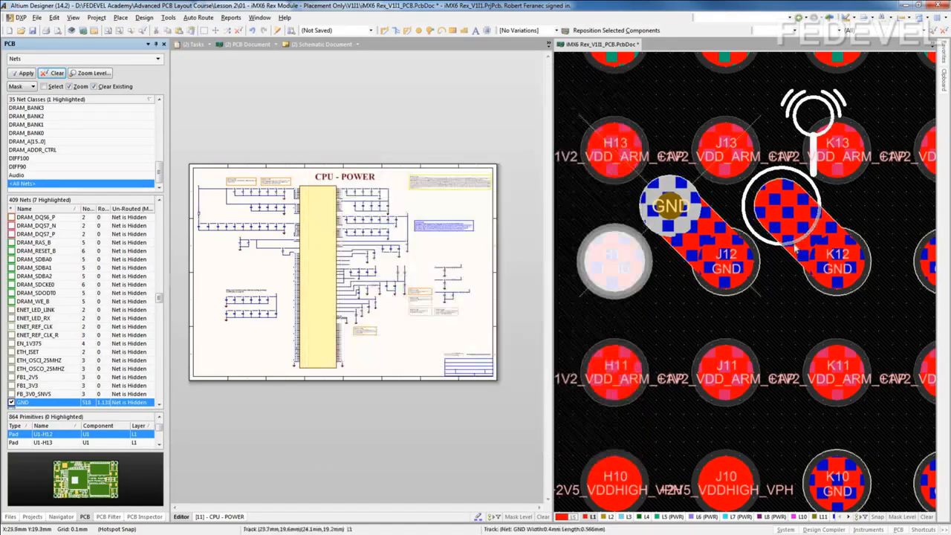
{"action": "double_click", "coordinate": [796, 251]}
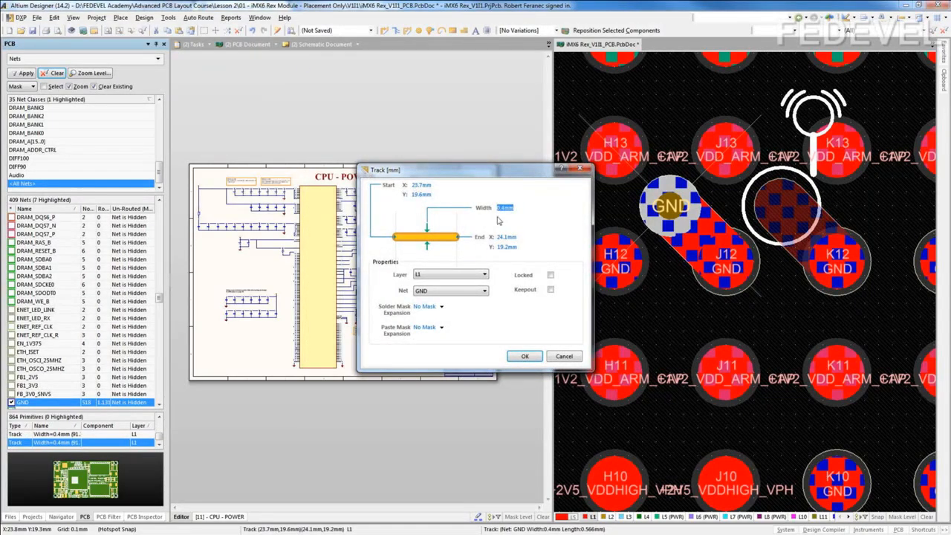
{"action": "left_click", "coordinate": [583, 169]}
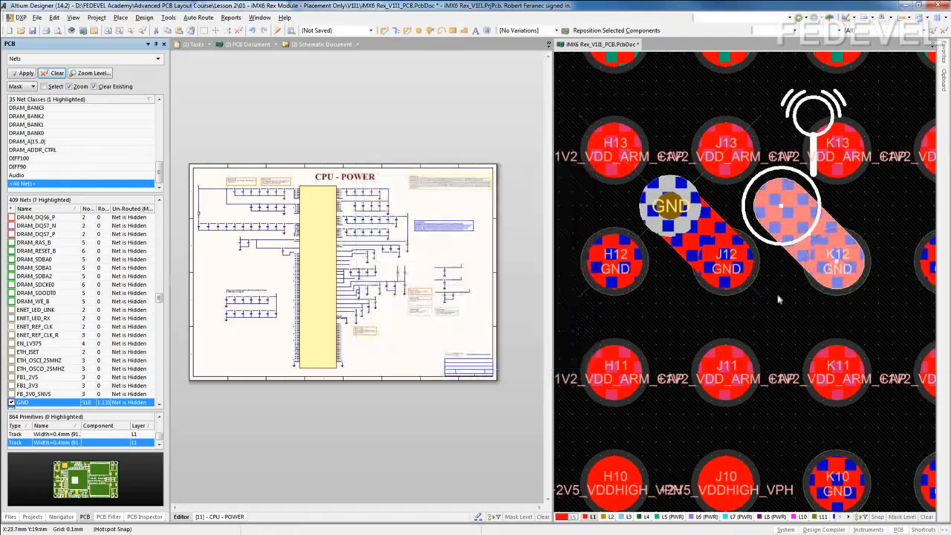
{"action": "key", "text": "Delete"}
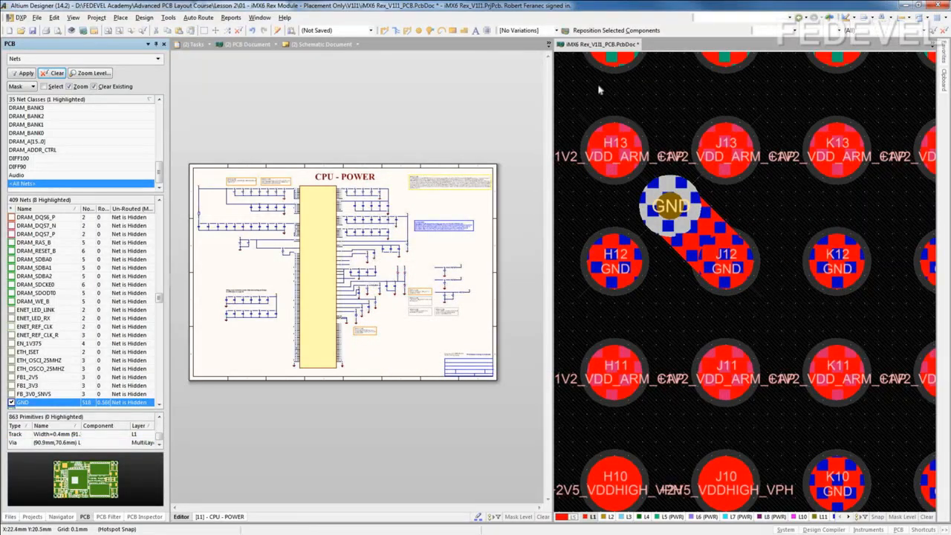
Step: Route a 0.4 mm GND track from pad H12 to the GND via shared with J12
{"action": "left_click", "coordinate": [385, 31]}
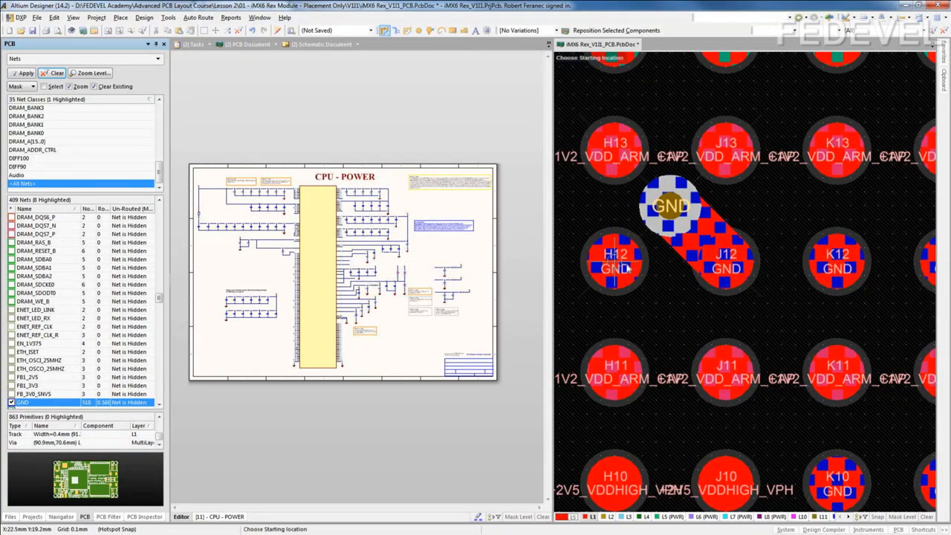
{"action": "left_click", "coordinate": [669, 209]}
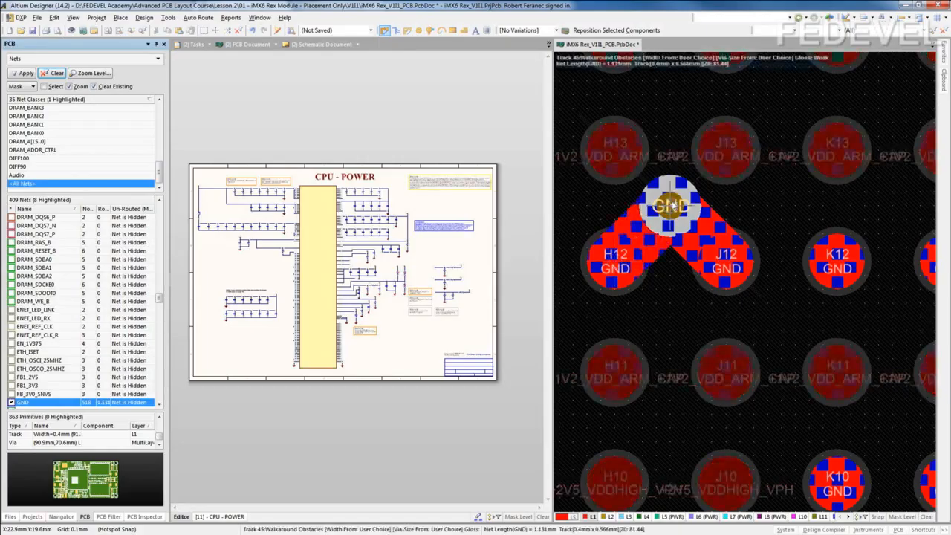
{"action": "left_click", "coordinate": [673, 206]}
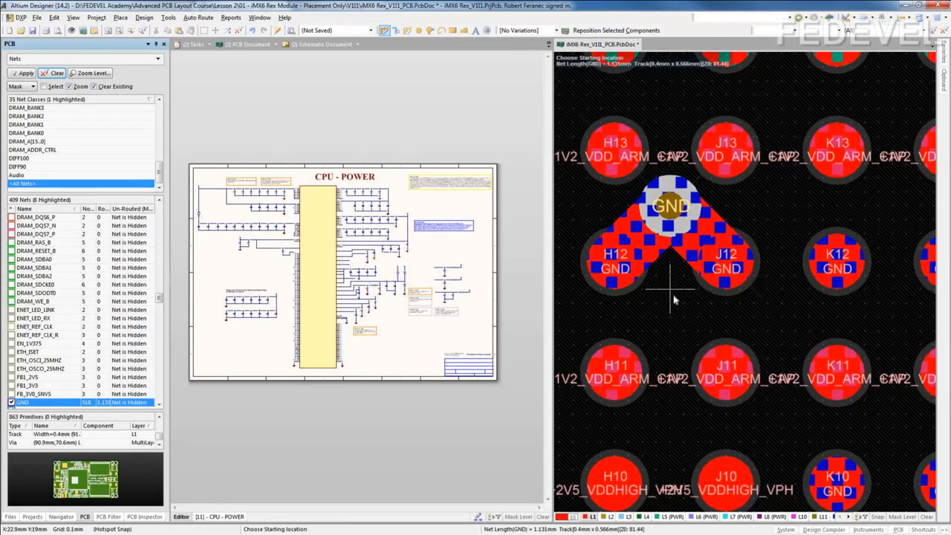
Step: Route a 0.4 mm +1V2_VDD_ARM_CAP track from pad J11 to pad H11 through the gap above them, and place a via at its corner
{"action": "left_click", "coordinate": [672, 318]}
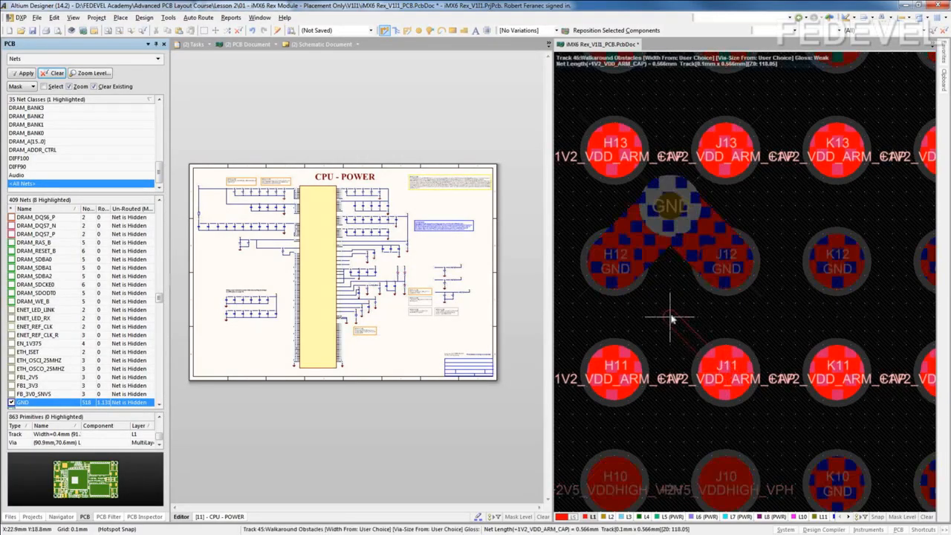
{"action": "key", "text": "Tab"}
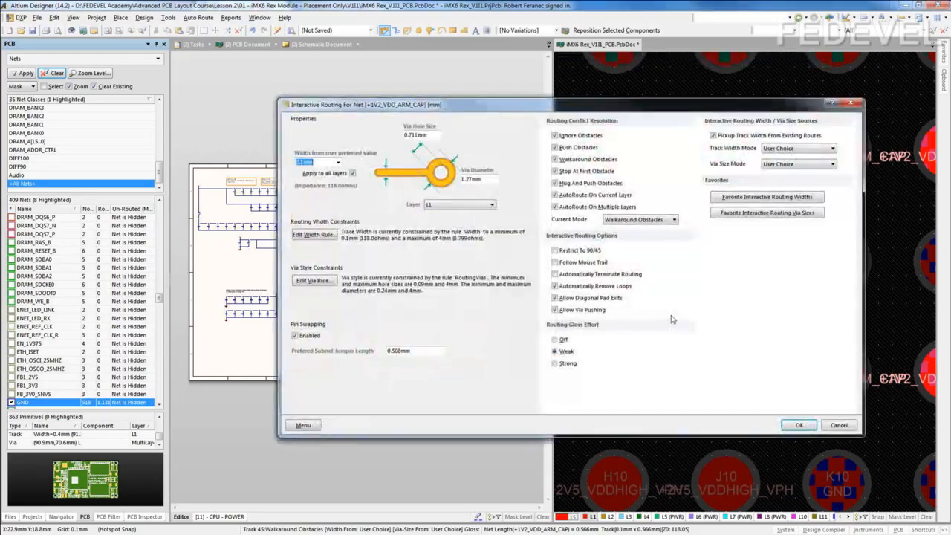
{"action": "type", "text": "0.4"}
{"action": "key", "text": "Return"}
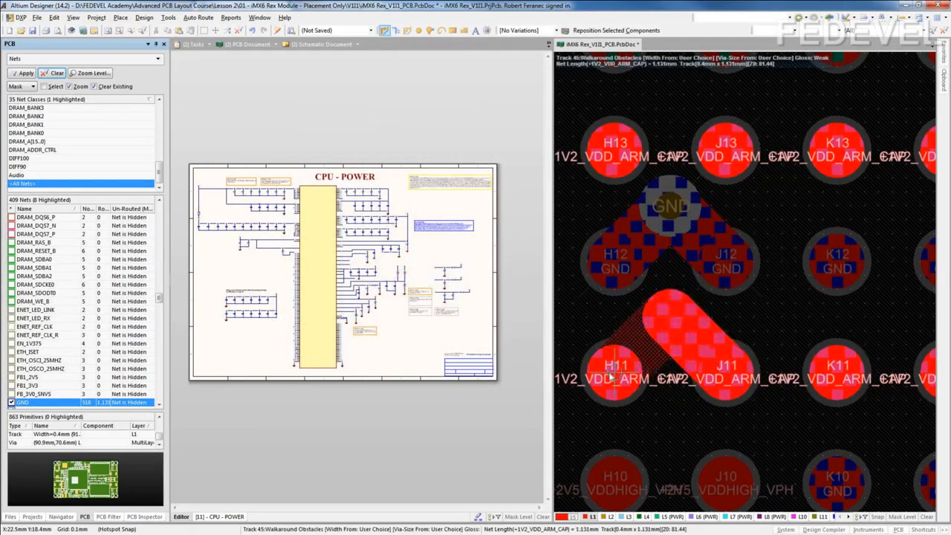
{"action": "left_click", "coordinate": [609, 377]}
{"action": "left_click", "coordinate": [430, 30]}
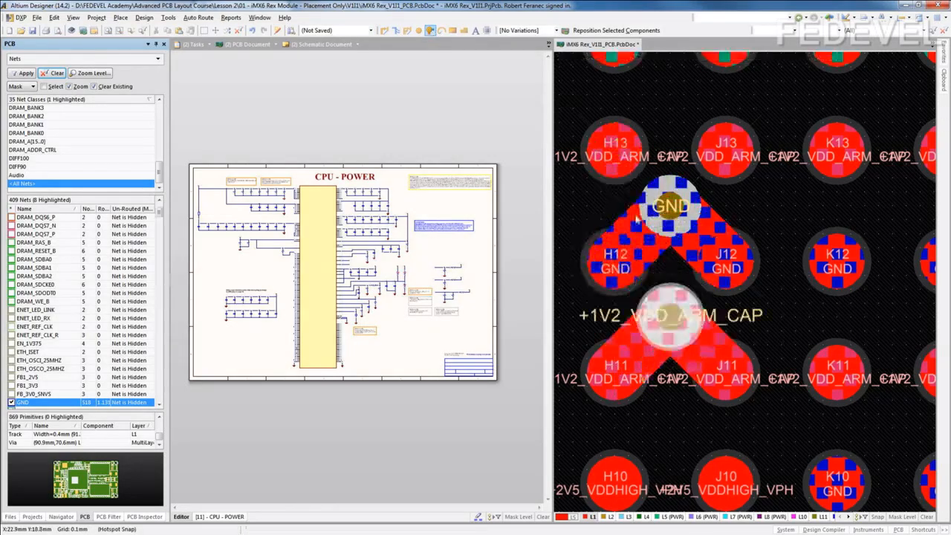
Step: Examine how the power and GND pads are arranged across U1, highlighting the GND net
{"action": "right_click", "coordinate": [615, 157]}
{"action": "scroll", "coordinate": [616, 156], "scroll_direction": "down", "scroll_amount": 1, "text": "ctrl"}
{"action": "right_click_drag", "start_coordinate": [615, 156], "coordinate": [600, 134]}
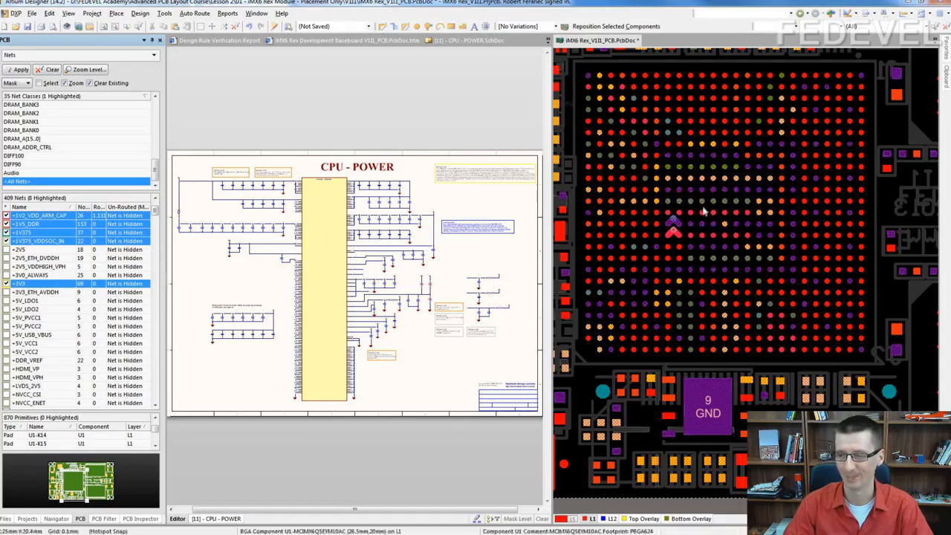
{"action": "scroll", "coordinate": [706, 211], "scroll_direction": "up", "scroll_amount": 2, "text": "ctrl"}
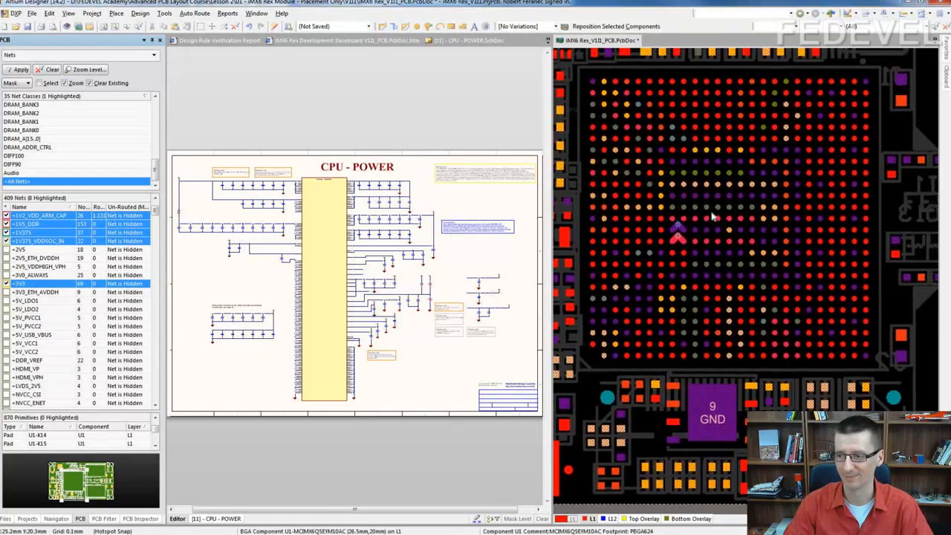
{"action": "scroll", "coordinate": [712, 208], "scroll_direction": "up", "scroll_amount": 4, "text": "ctrl"}
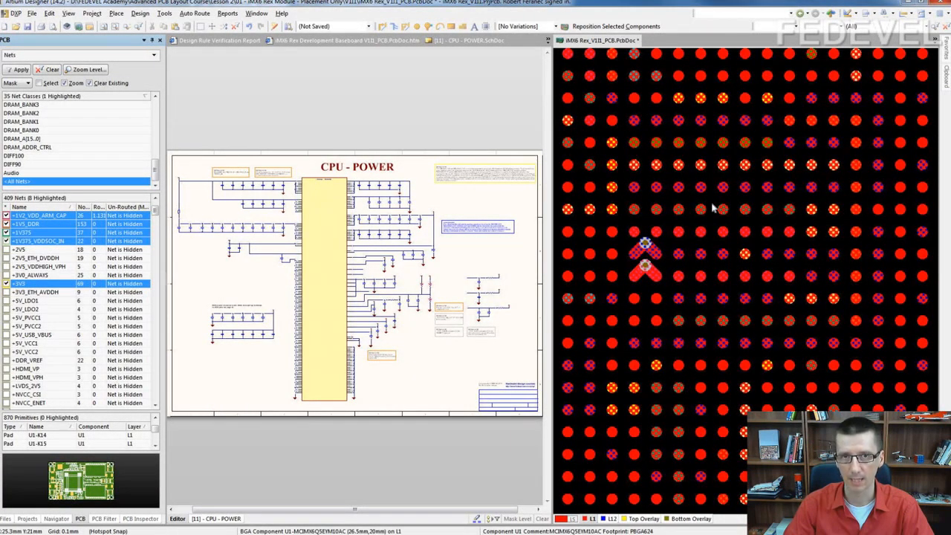
{"action": "left_click", "coordinate": [702, 187], "text": "ctrl"}
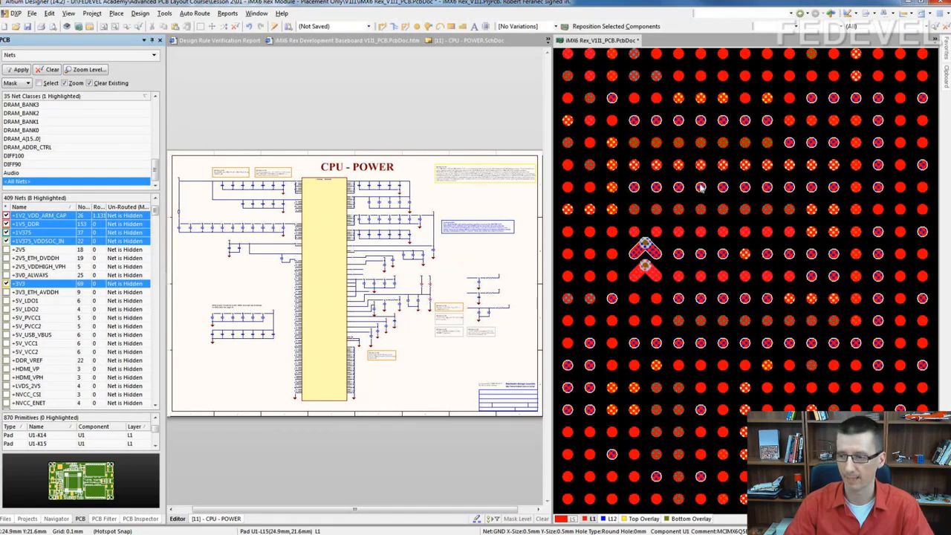
{"action": "scroll", "coordinate": [701, 187], "scroll_direction": "up", "scroll_amount": 2, "text": "ctrl"}
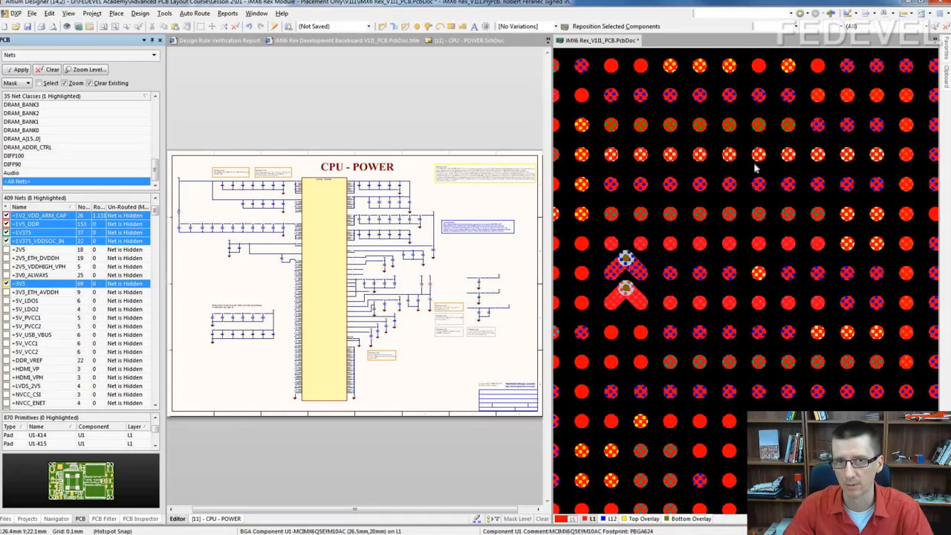
{"action": "right_click_drag", "start_coordinate": [726, 186], "coordinate": [724, 212]}
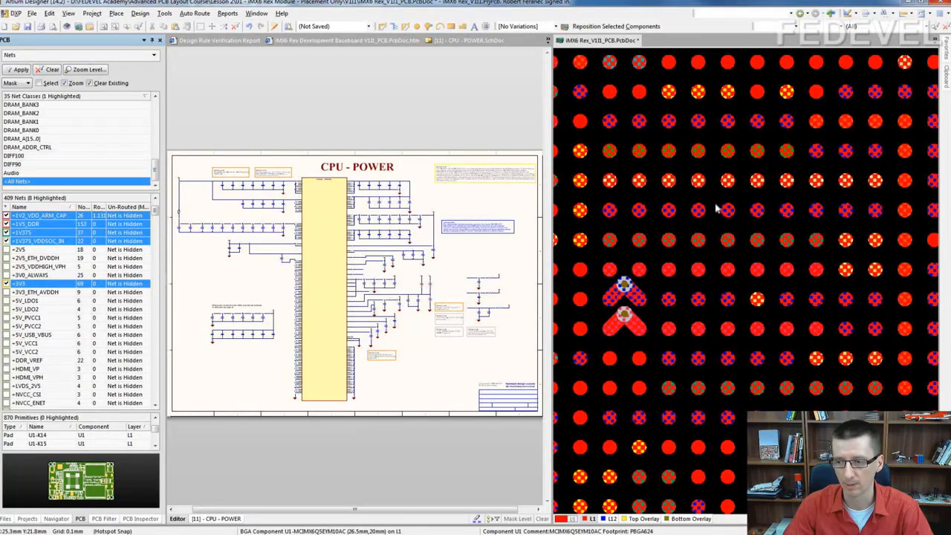
{"action": "scroll", "coordinate": [625, 210], "scroll_direction": "down", "scroll_amount": 1, "text": "ctrl"}
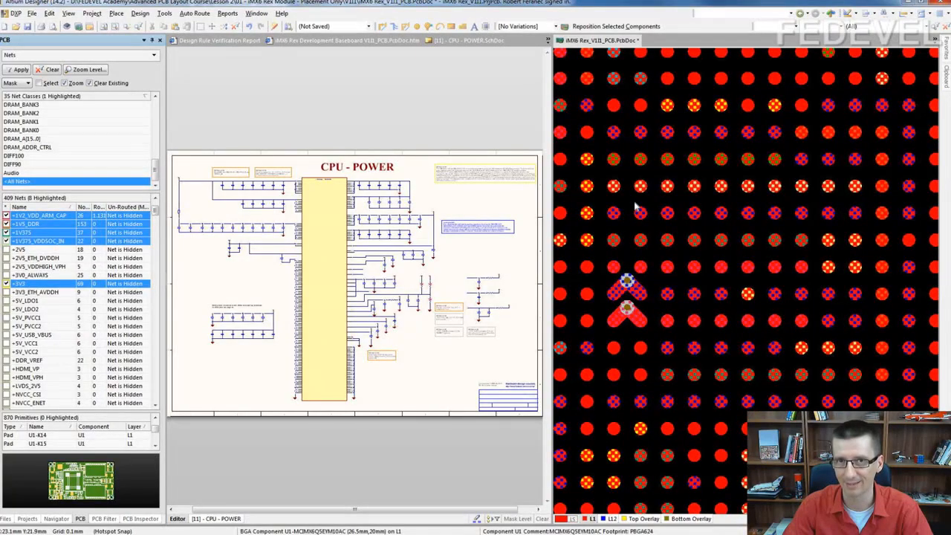
{"action": "right_click_drag", "start_coordinate": [657, 197], "coordinate": [662, 215]}
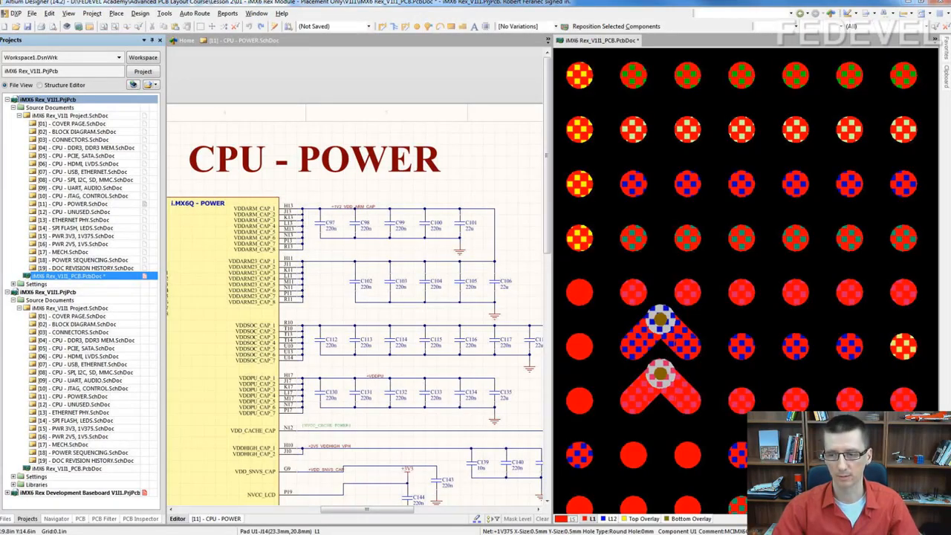
Step: Copy the H11/J11 and H12/J12 fanout tracks and vias with pad J11 as reference, and paste them at pad J13
{"action": "right_click_drag", "start_coordinate": [708, 375], "coordinate": [714, 339]}
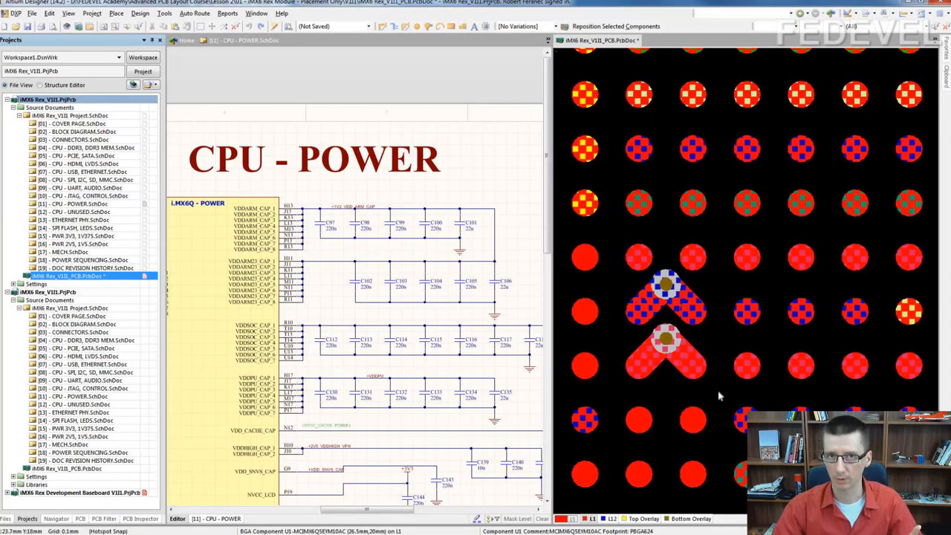
{"action": "left_click_drag", "start_coordinate": [718, 398], "coordinate": [603, 252]}
{"action": "key", "text": "ctrl+c"}
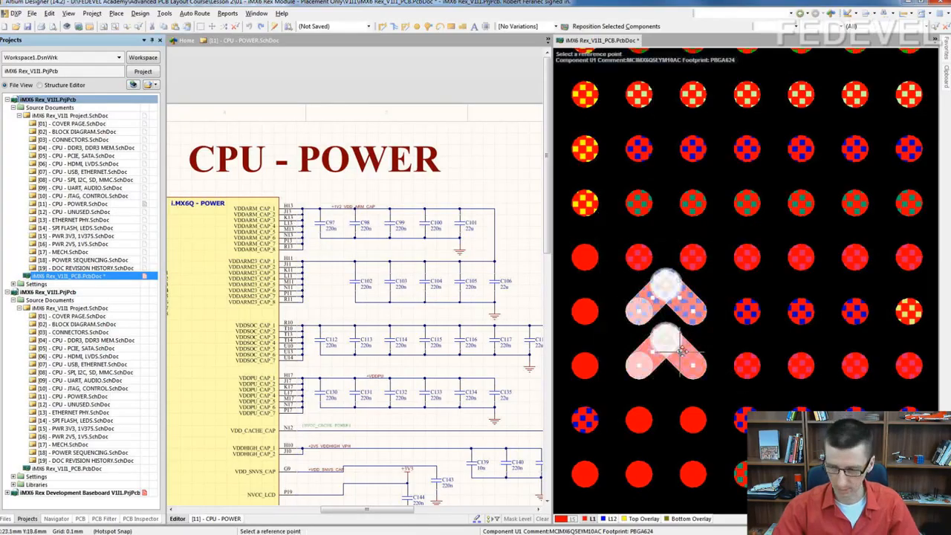
{"action": "left_click", "coordinate": [692, 366]}
{"action": "key", "text": "ctrl+v"}
{"action": "left_click", "coordinate": [692, 257]}
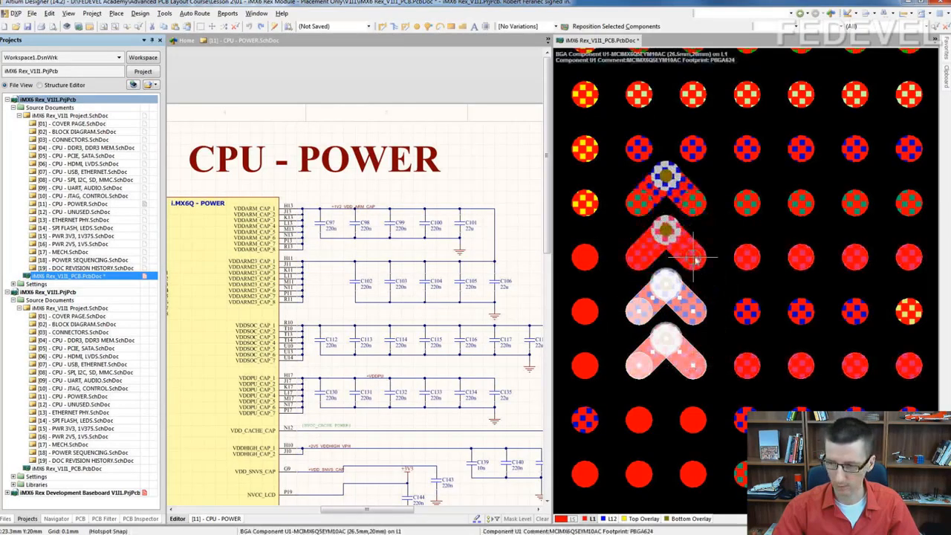
Step: Paste the copied fanout tracks and vias at pads J15 and J17, and clear the selection
{"action": "right_click_drag", "start_coordinate": [722, 246], "coordinate": [711, 402]}
{"action": "key", "text": "ctrl+v"}
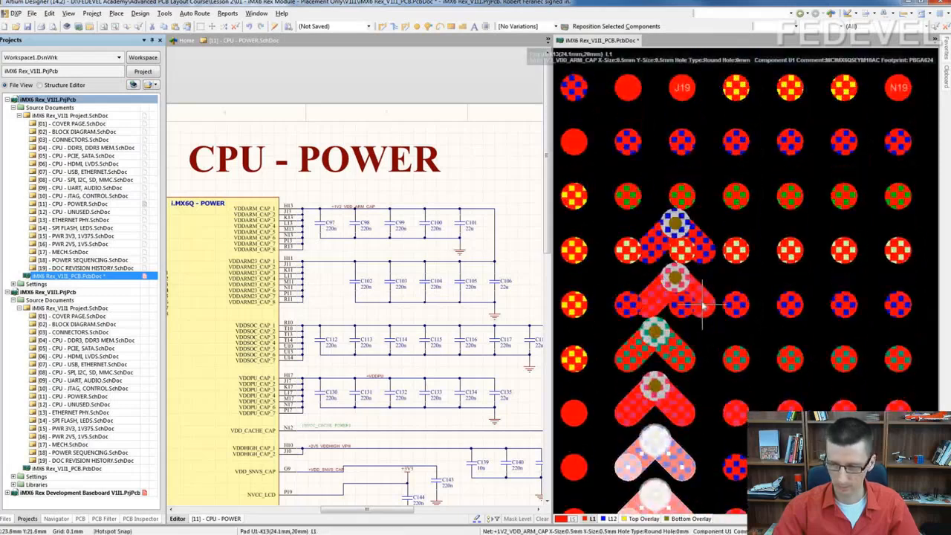
{"action": "left_click", "coordinate": [683, 305]}
{"action": "right_click_drag", "start_coordinate": [710, 289], "coordinate": [712, 383]}
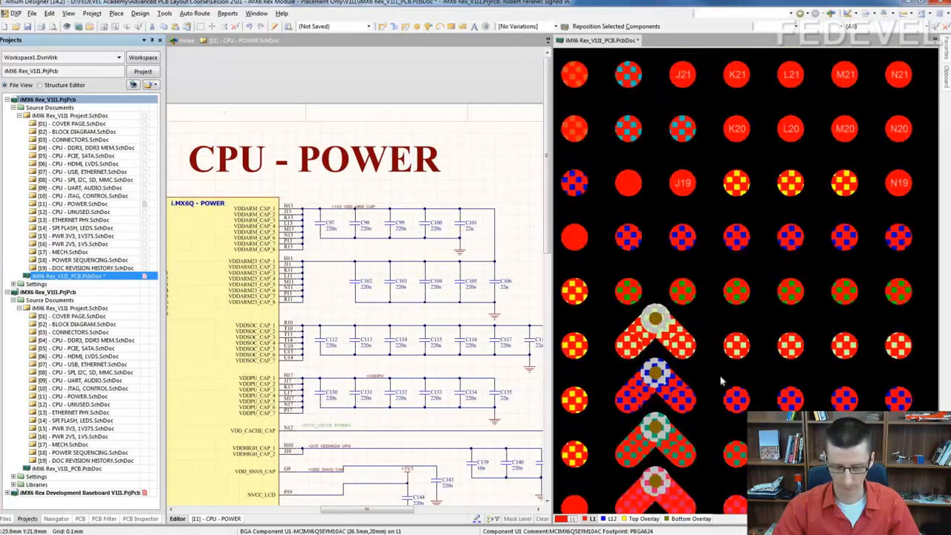
{"action": "key", "text": "ctrl+v"}
{"action": "left_click", "coordinate": [678, 314]}
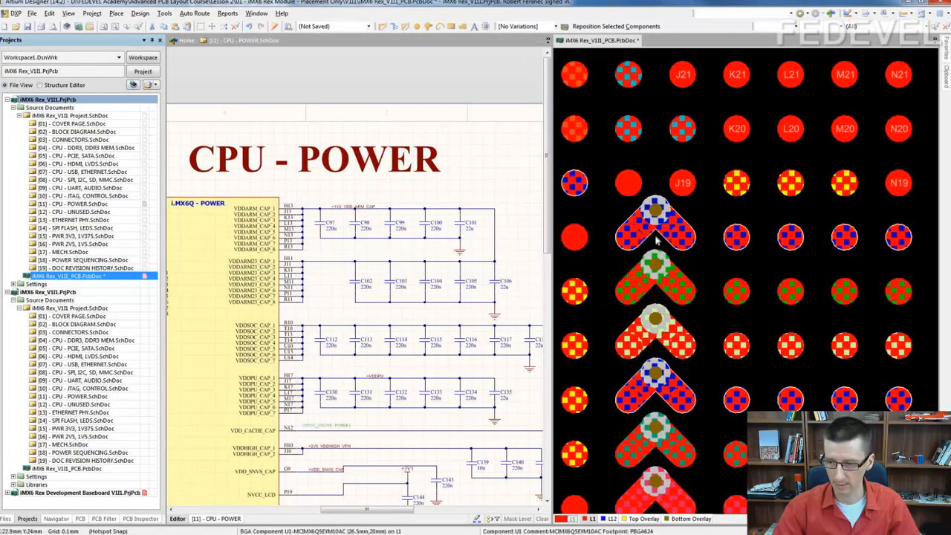
{"action": "right_click_drag", "start_coordinate": [716, 466], "coordinate": [704, 307]}
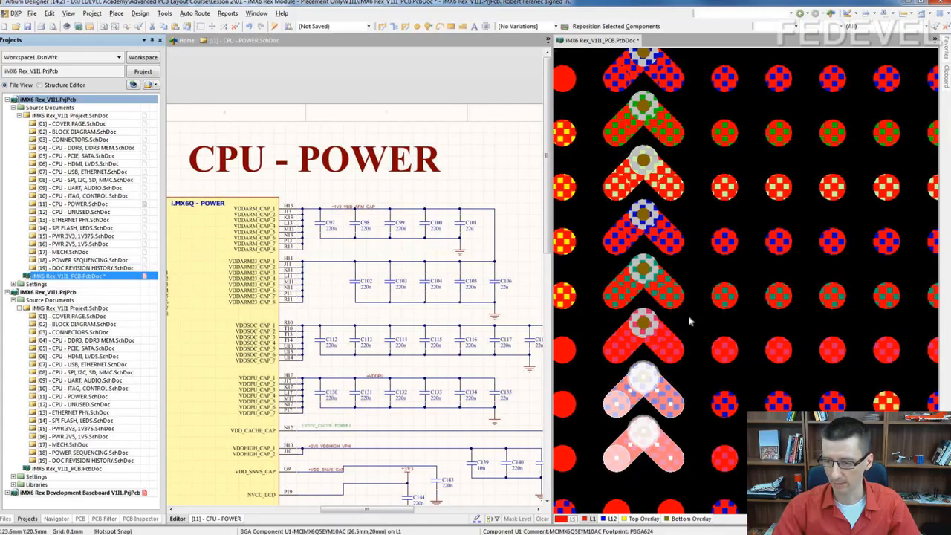
{"action": "right_click_drag", "start_coordinate": [688, 347], "coordinate": [697, 308]}
{"action": "left_click", "coordinate": [709, 340]}
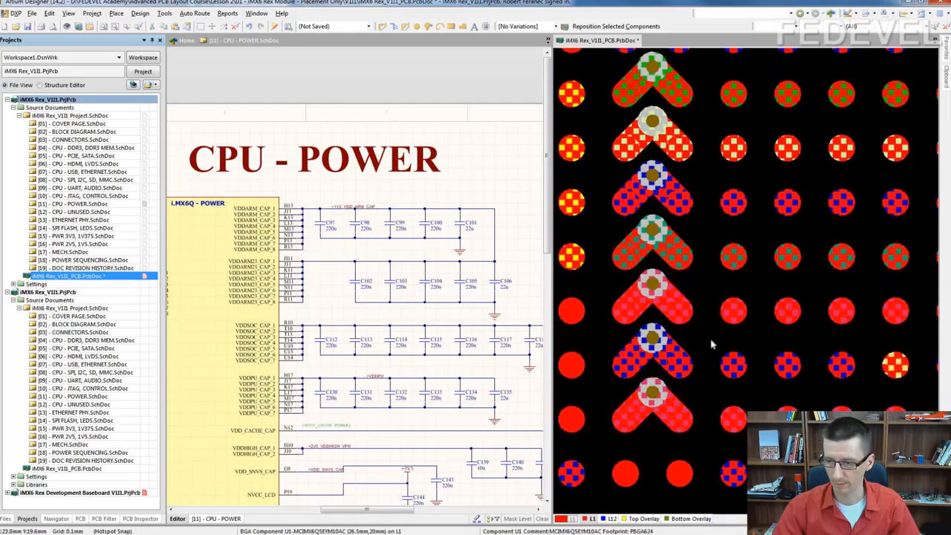
Step: Cross-probe pad K13 to the CPU - POWER schematic and select capacitors C97 and C102 there
{"action": "left_click", "coordinate": [274, 28]}
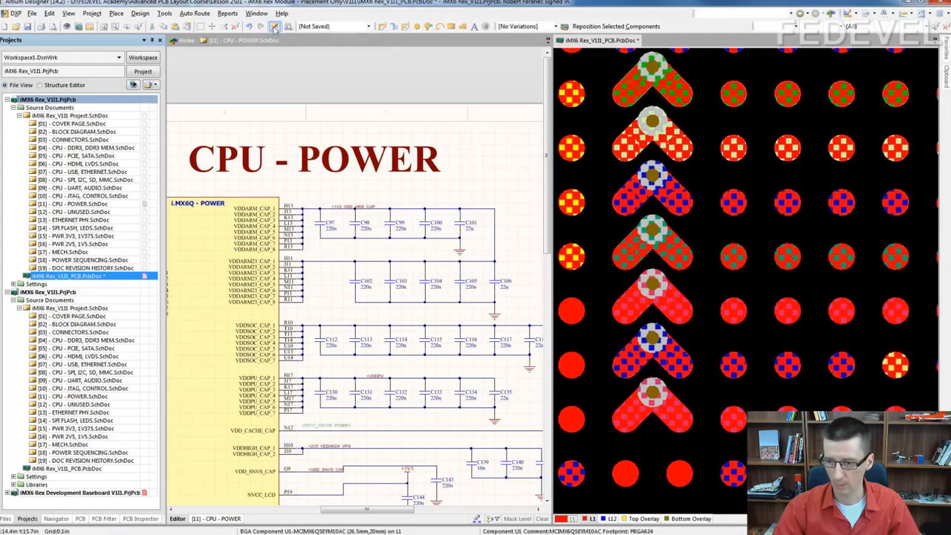
{"action": "left_click", "coordinate": [722, 319]}
{"action": "right_click_drag", "start_coordinate": [435, 301], "coordinate": [375, 266]}
{"action": "left_click", "coordinate": [270, 207]}
{"action": "scroll", "coordinate": [269, 204], "scroll_direction": "up", "scroll_amount": 2, "text": "ctrl"}
{"action": "scroll", "coordinate": [269, 205], "scroll_direction": "up", "scroll_amount": 1, "text": "ctrl"}
{"action": "right_click_drag", "start_coordinate": [391, 218], "coordinate": [349, 222]}
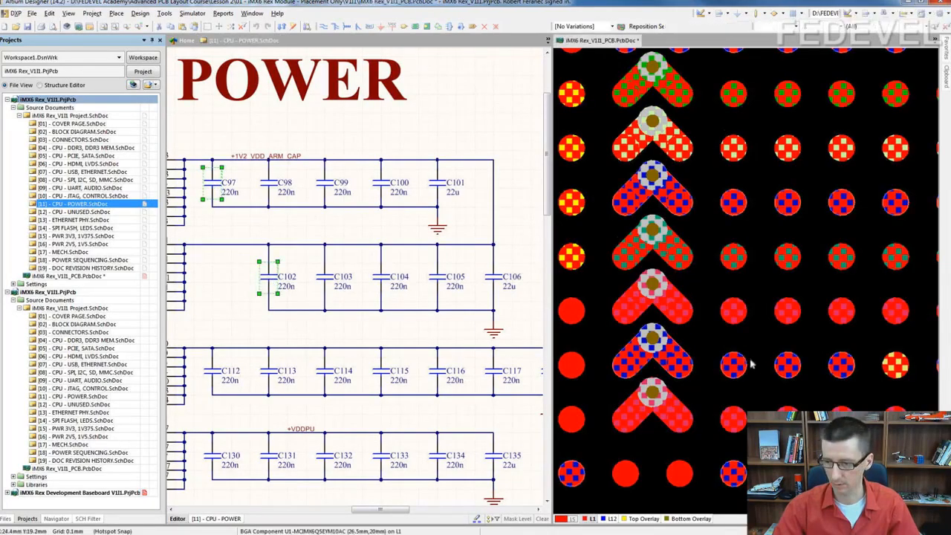
Step: Reposition C97 and C102 between U1 pad columns J and K, with C97 beside rows 12–13 and C102 beside rows 10–11
{"action": "right_click_drag", "start_coordinate": [751, 363], "coordinate": [745, 346]}
{"action": "left_click", "coordinate": [598, 30]}
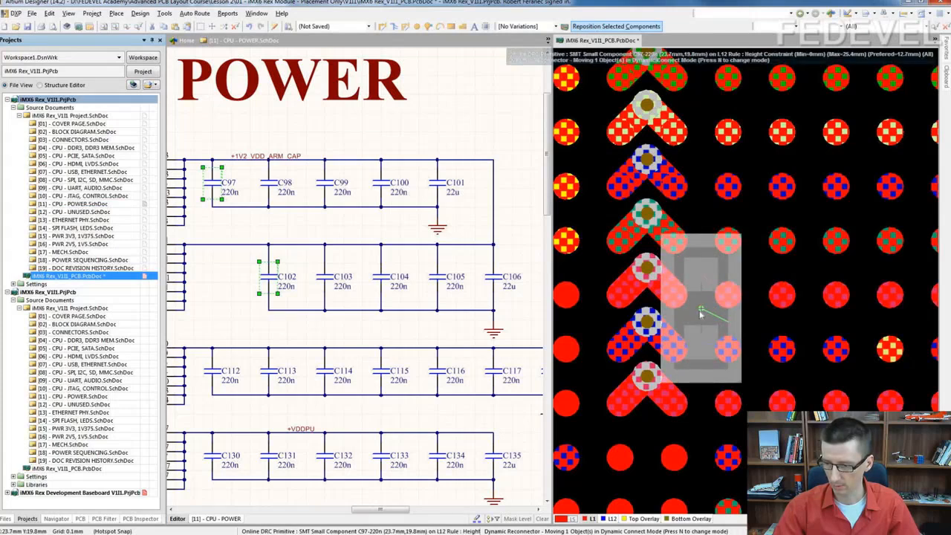
{"action": "left_click", "coordinate": [701, 313]}
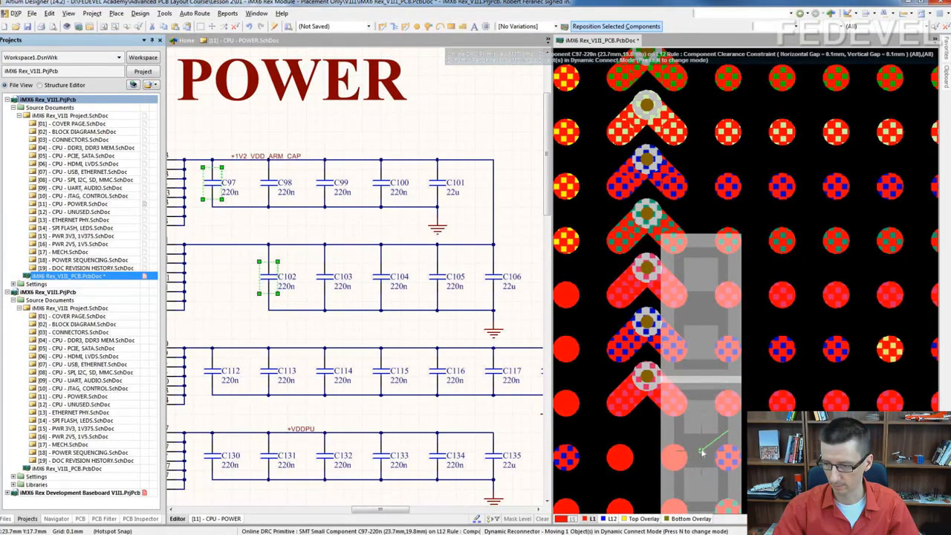
{"action": "left_click", "coordinate": [703, 448]}
{"action": "right_click_drag", "start_coordinate": [763, 426], "coordinate": [770, 340]}
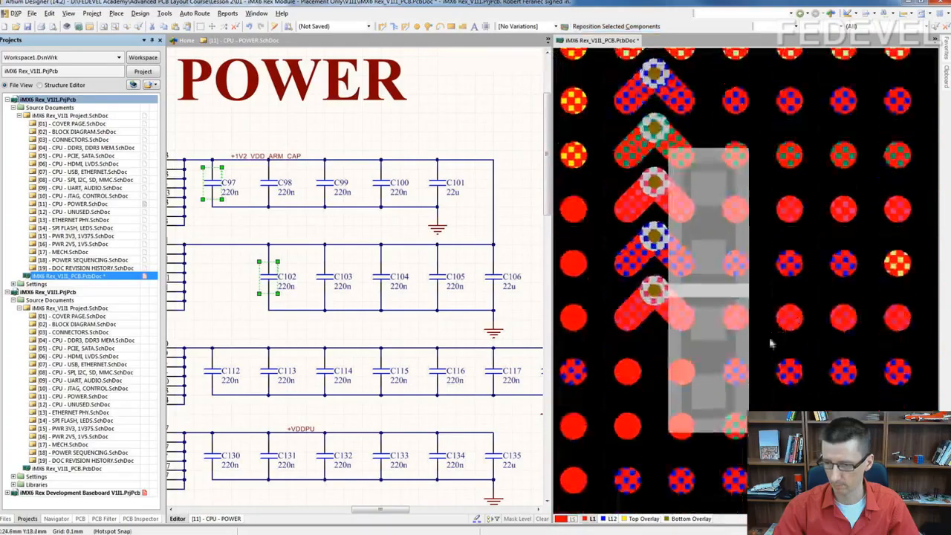
{"action": "left_click", "coordinate": [770, 339]}
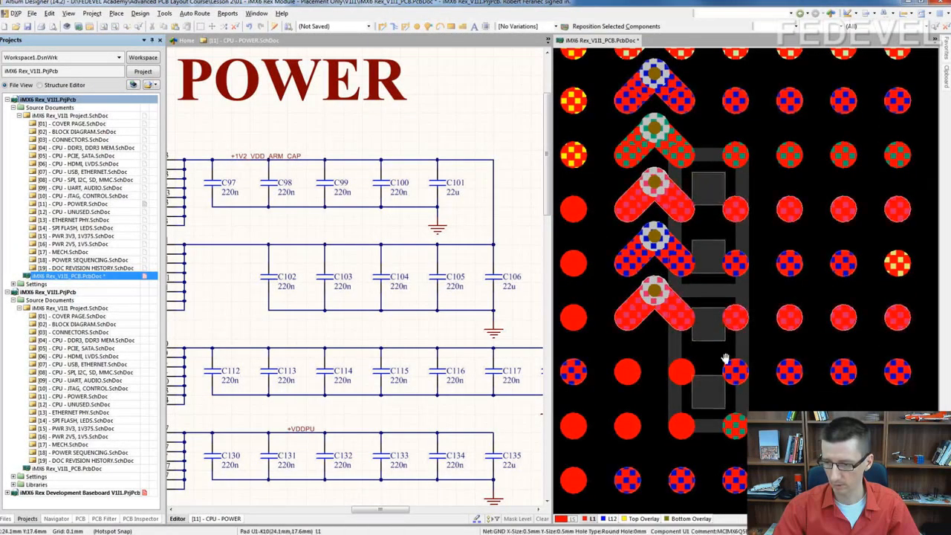
Step: Cross-probe pad K9 to the schematic, and reposition capacitor C107 directly below C102 between pad columns J and K
{"action": "right_click_drag", "start_coordinate": [719, 325], "coordinate": [684, 236]}
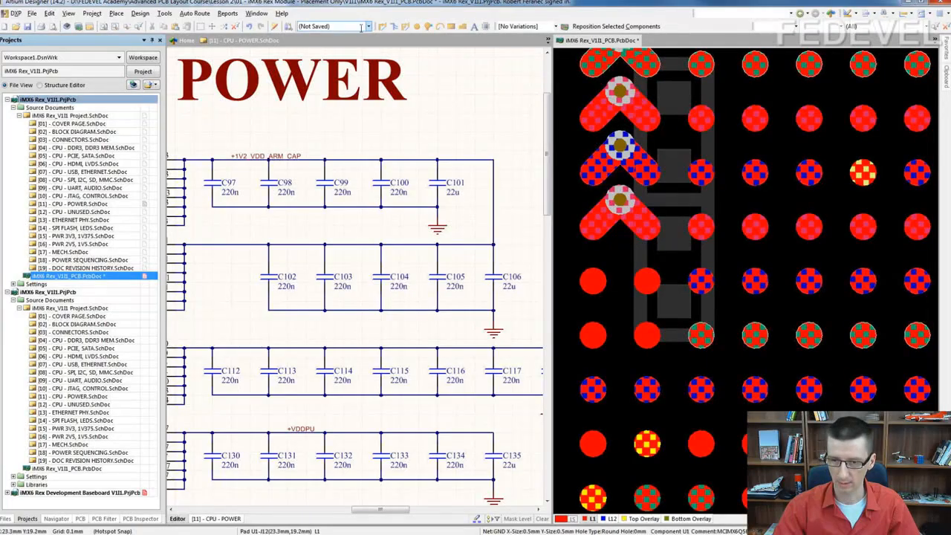
{"action": "left_click", "coordinate": [707, 341]}
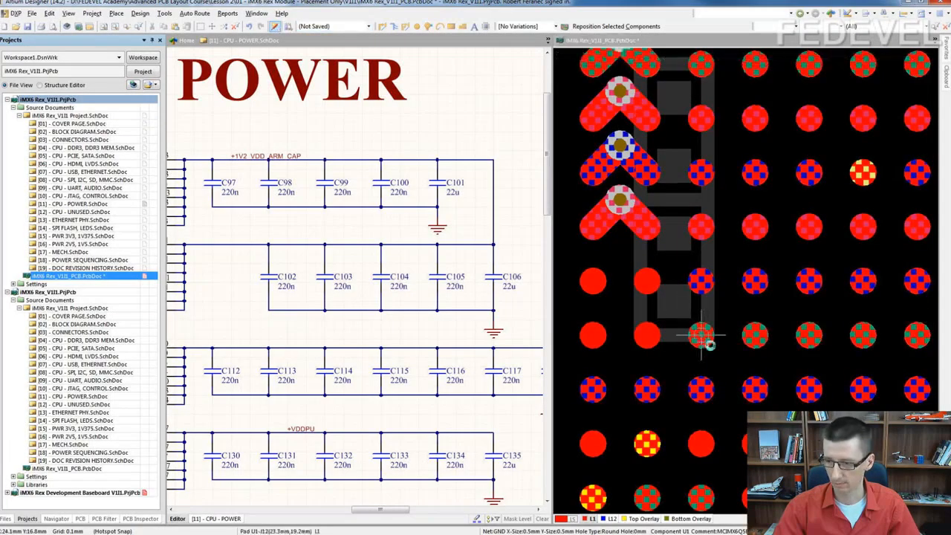
{"action": "right_click", "coordinate": [730, 357]}
{"action": "right_click_drag", "start_coordinate": [419, 259], "coordinate": [431, 243]}
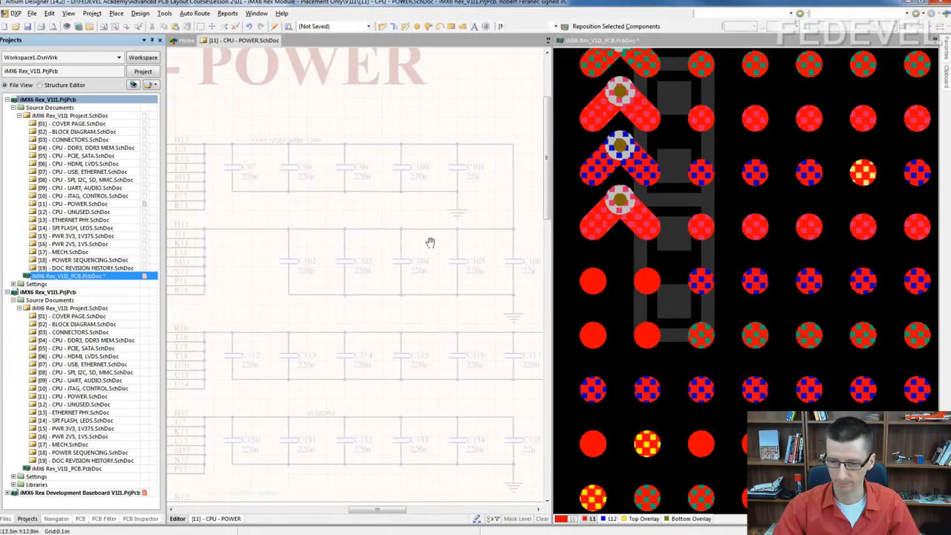
{"action": "scroll", "coordinate": [427, 243], "scroll_direction": "down", "scroll_amount": 3, "text": "ctrl"}
{"action": "scroll", "coordinate": [240, 280], "scroll_direction": "up", "scroll_amount": 3, "text": "ctrl"}
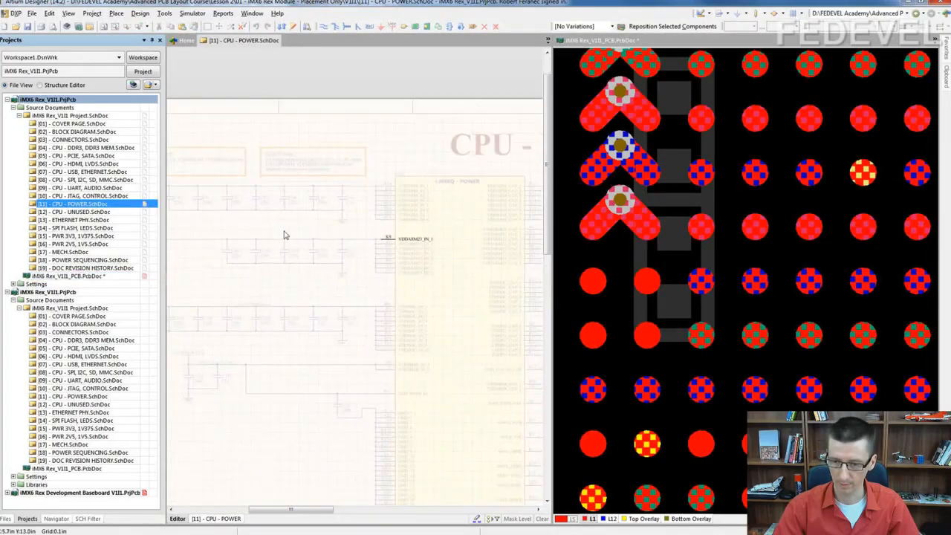
{"action": "scroll", "coordinate": [300, 265], "scroll_direction": "down", "scroll_amount": 1, "text": "ctrl"}
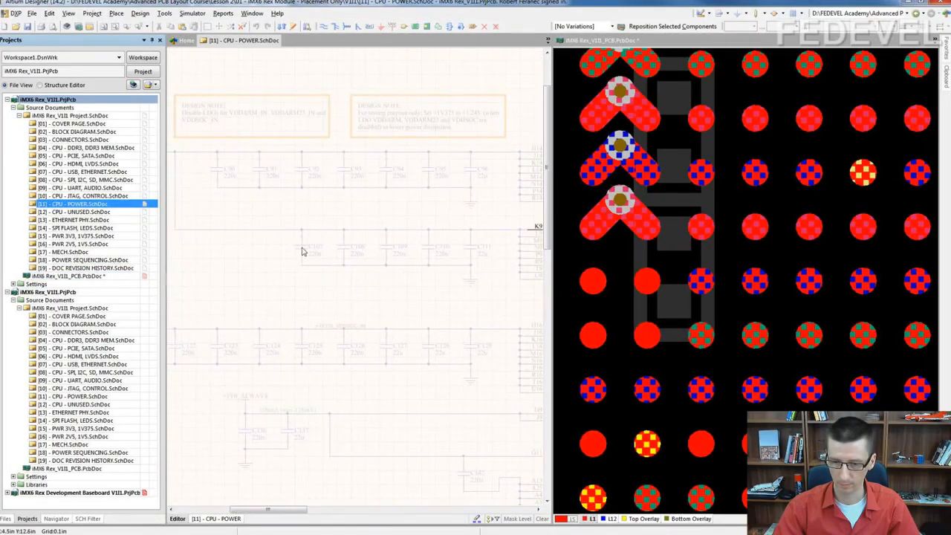
{"action": "left_click", "coordinate": [301, 251]}
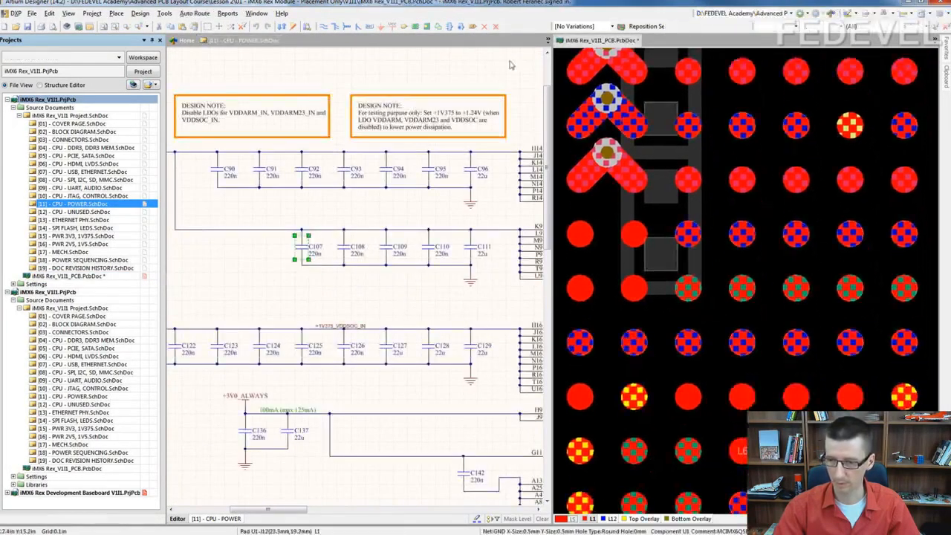
{"action": "left_click", "coordinate": [616, 27]}
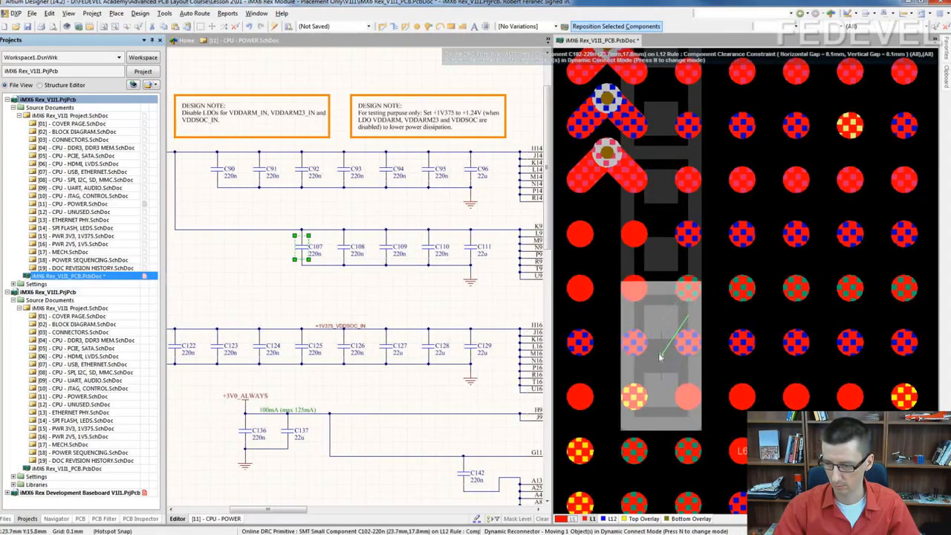
{"action": "left_click", "coordinate": [660, 357]}
Step: Cross-probe pad K14 to the CPU - POWER schematic, and reposition capacitor C90 directly above C97 between pad columns J and K
{"action": "scroll", "coordinate": [691, 305], "scroll_direction": "down", "scroll_amount": 2, "text": "ctrl"}
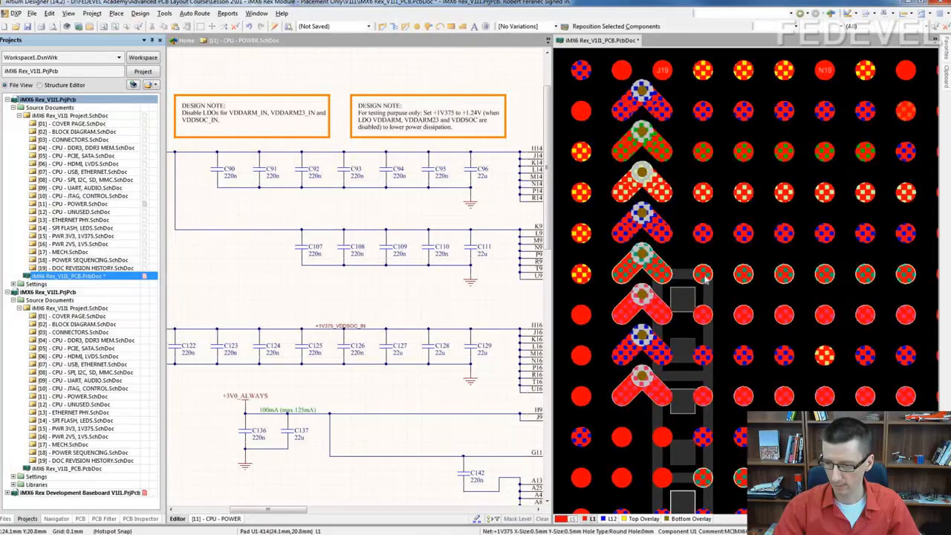
{"action": "scroll", "coordinate": [704, 277], "scroll_direction": "up", "scroll_amount": 3, "text": "ctrl"}
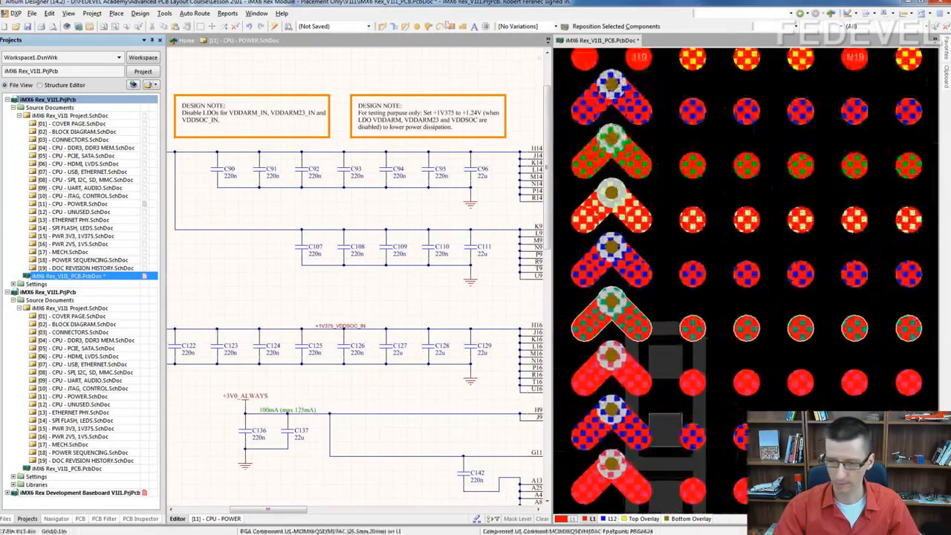
{"action": "left_click", "coordinate": [275, 27]}
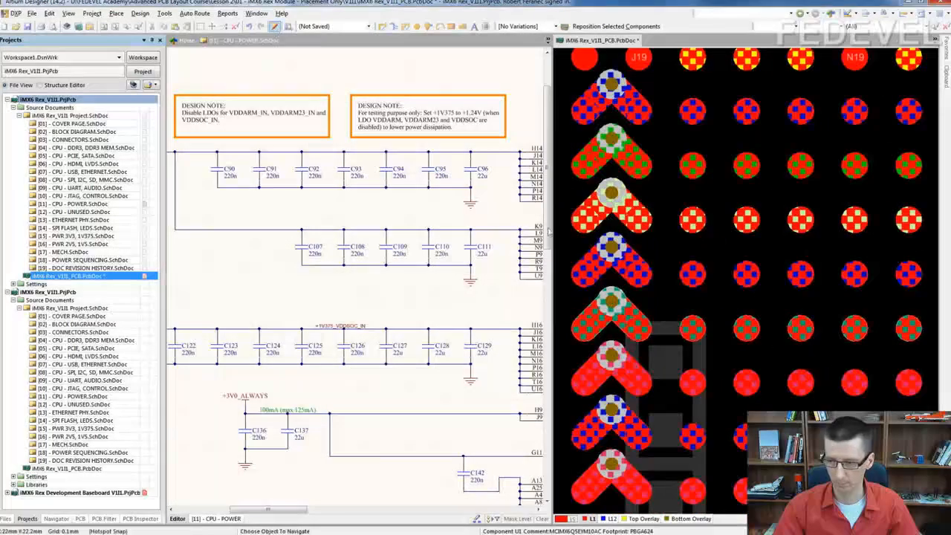
{"action": "left_click", "coordinate": [693, 327]}
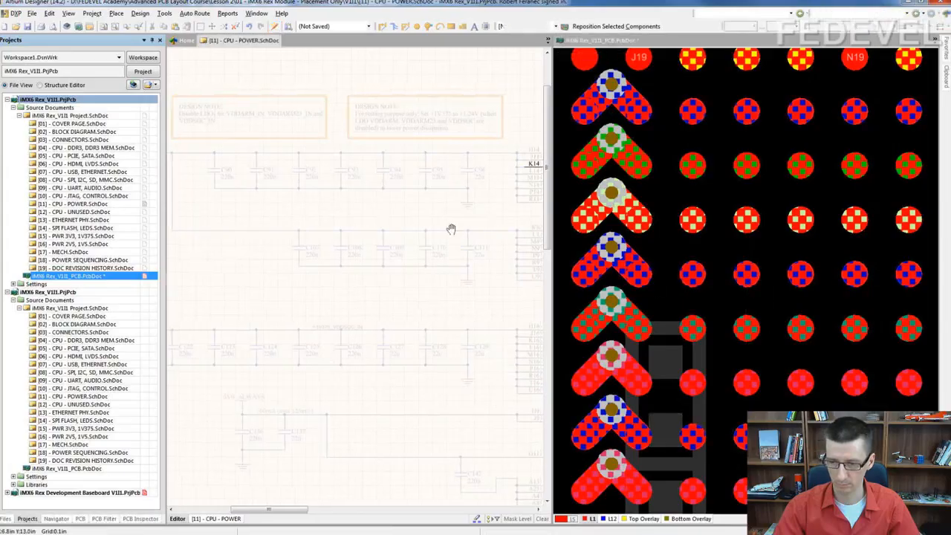
{"action": "right_click_drag", "start_coordinate": [223, 246], "coordinate": [430, 216]}
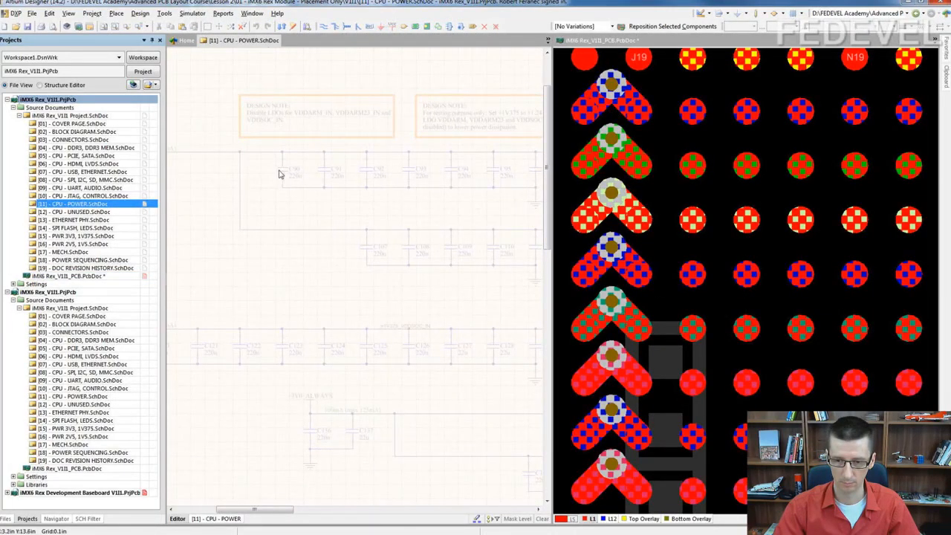
{"action": "left_click", "coordinate": [277, 174]}
{"action": "left_click", "coordinate": [614, 67]}
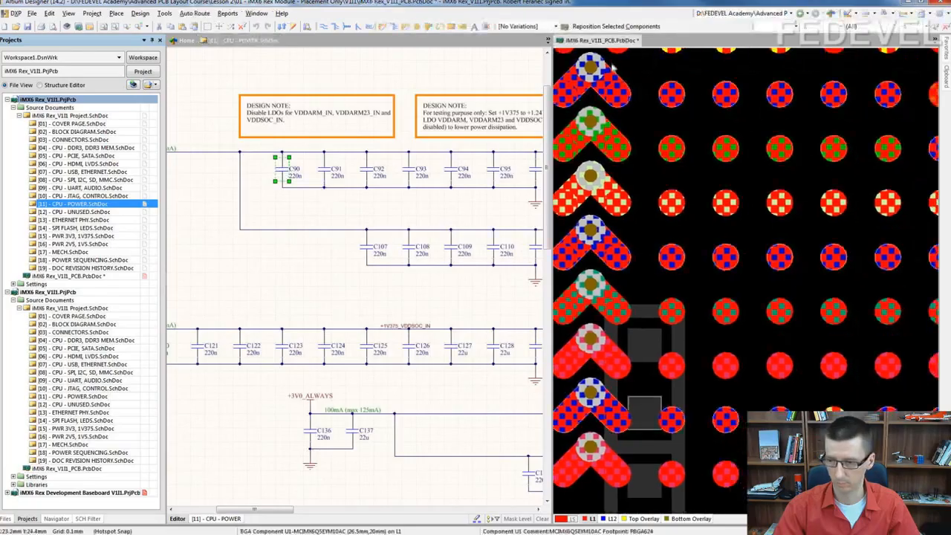
{"action": "left_click", "coordinate": [615, 26]}
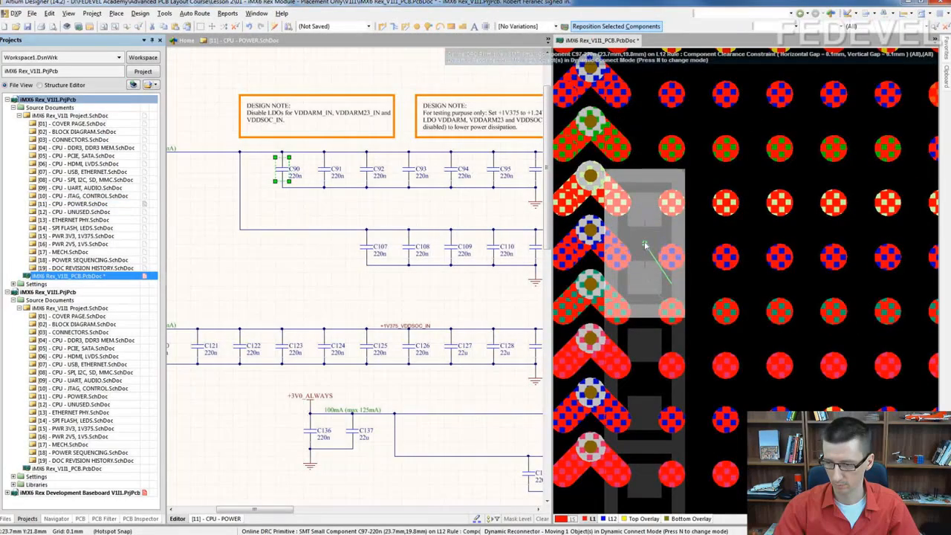
{"action": "left_click", "coordinate": [645, 245]}
{"action": "left_click", "coordinate": [712, 295]}
Step: Cross-probe pad K16 to the schematic, and reposition capacitor C119 directly above C90, beside pads K17 and K18
{"action": "right_click_drag", "start_coordinate": [706, 228], "coordinate": [704, 305]}
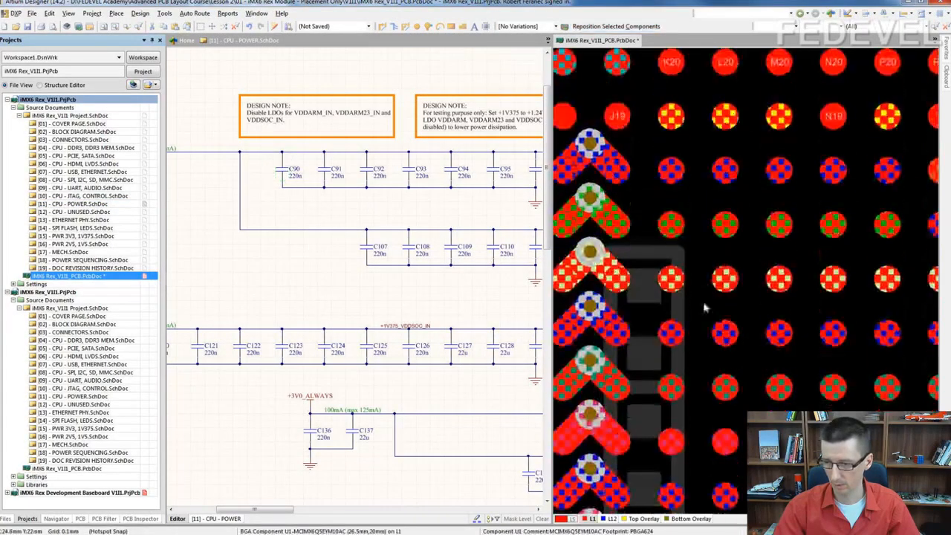
{"action": "left_click", "coordinate": [274, 26]}
{"action": "left_click", "coordinate": [671, 279]}
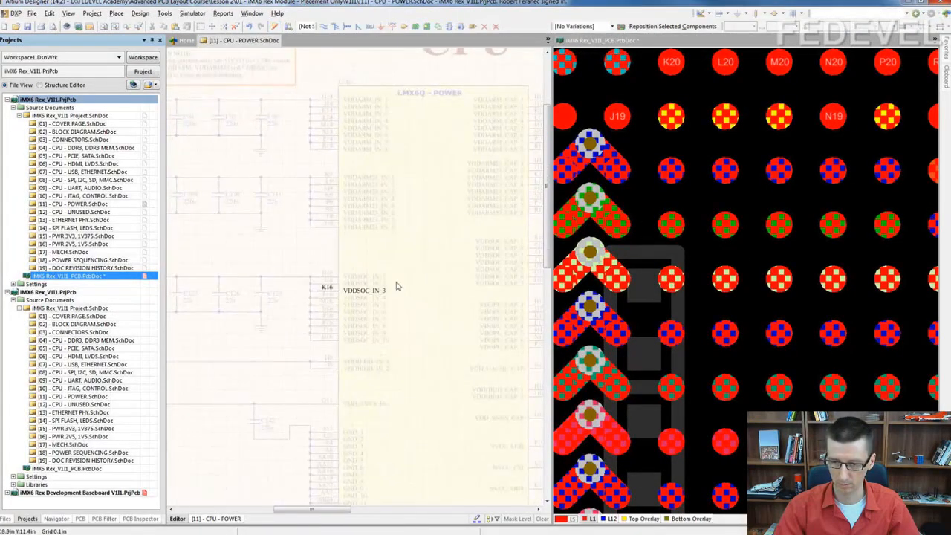
{"action": "right_click_drag", "start_coordinate": [387, 270], "coordinate": [407, 265]}
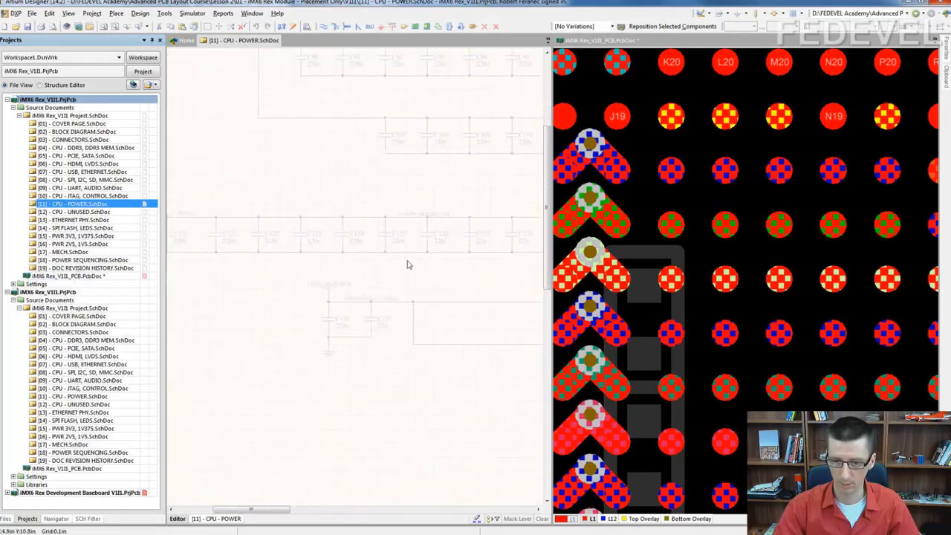
{"action": "right_click_drag", "start_coordinate": [284, 222], "coordinate": [437, 236]}
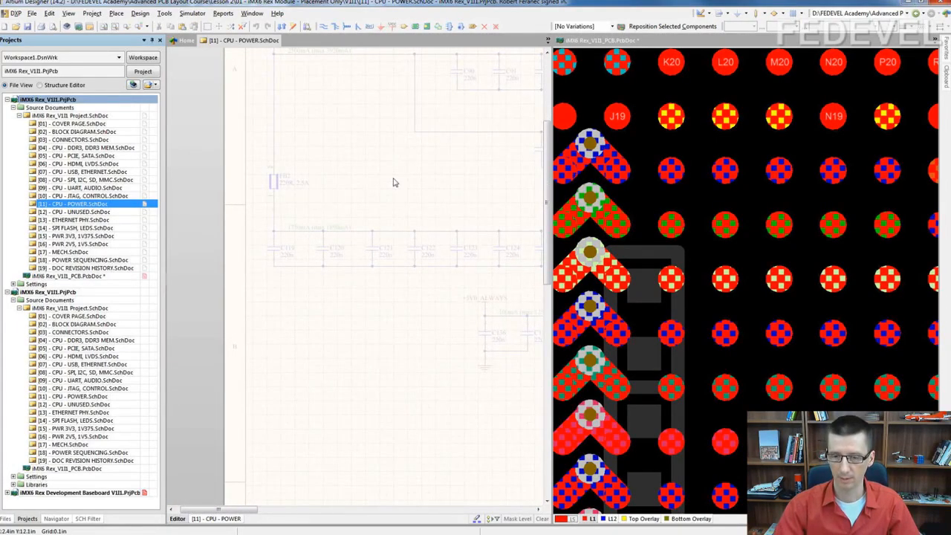
{"action": "right_click_drag", "start_coordinate": [400, 192], "coordinate": [380, 189]}
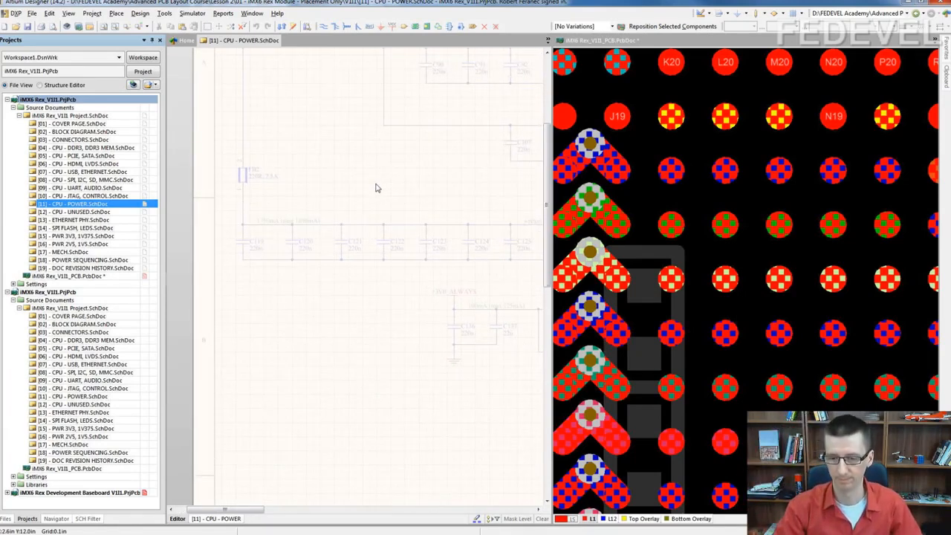
{"action": "left_click", "coordinate": [245, 246]}
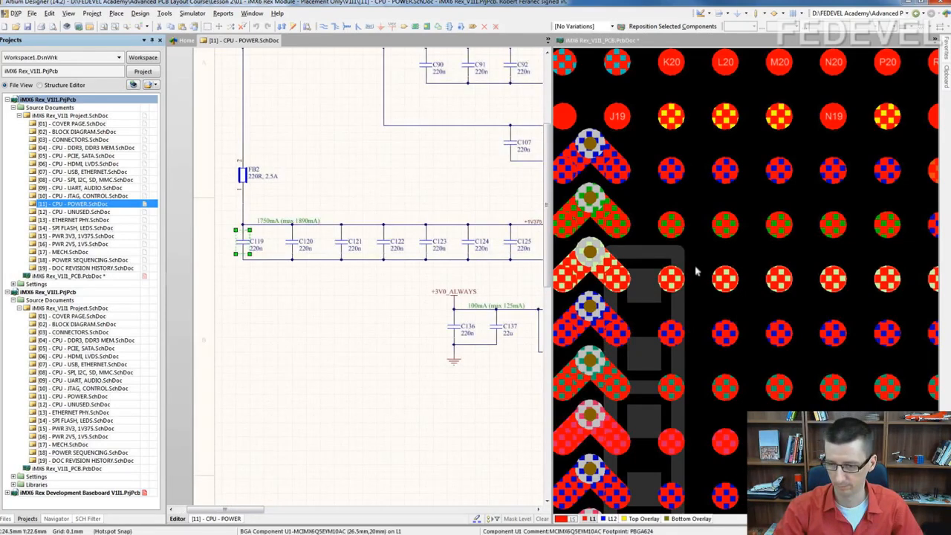
{"action": "right_click_drag", "start_coordinate": [700, 264], "coordinate": [722, 272]}
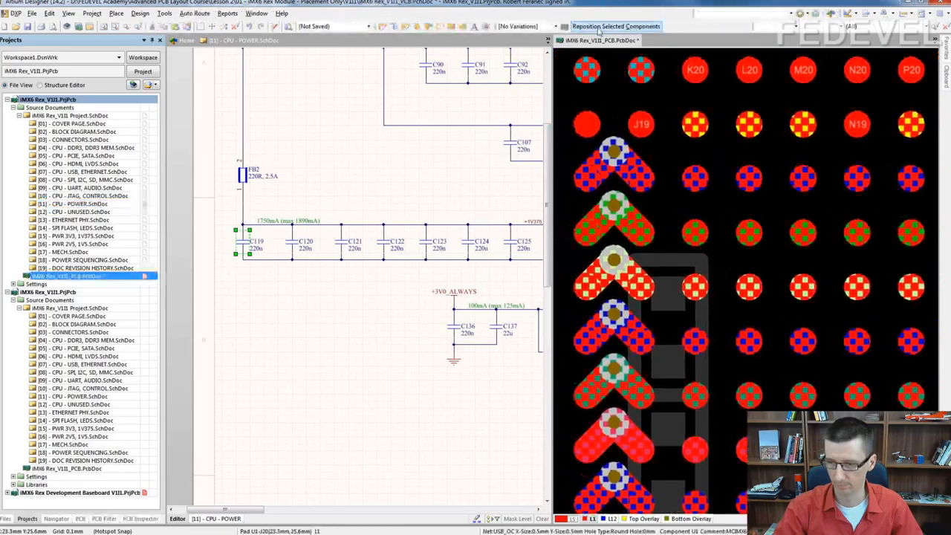
{"action": "left_click", "coordinate": [616, 26]}
{"action": "left_click", "coordinate": [671, 191]}
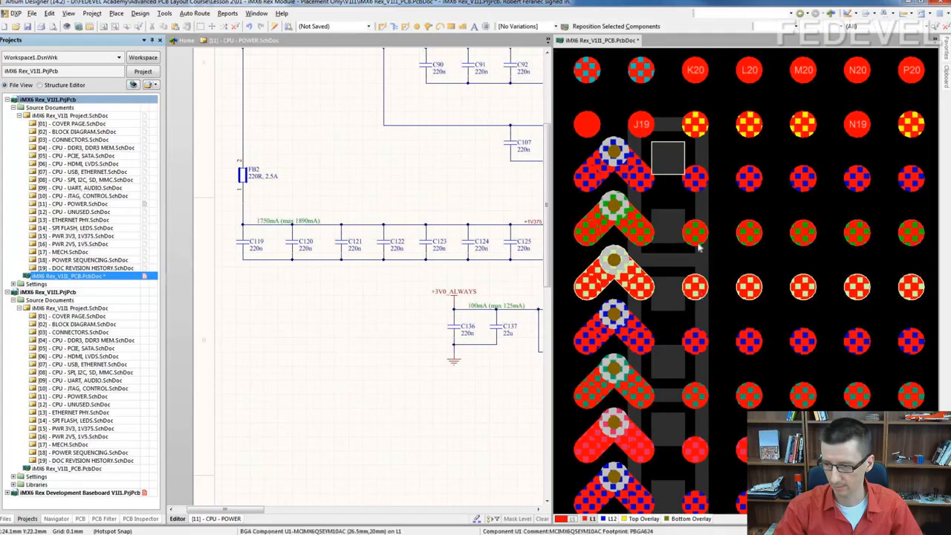
Step: Cross-probe pad K17 to the schematic, and reposition capacitor C130 directly above C119, between pad columns J and K
{"action": "right_click_drag", "start_coordinate": [726, 256], "coordinate": [693, 221]}
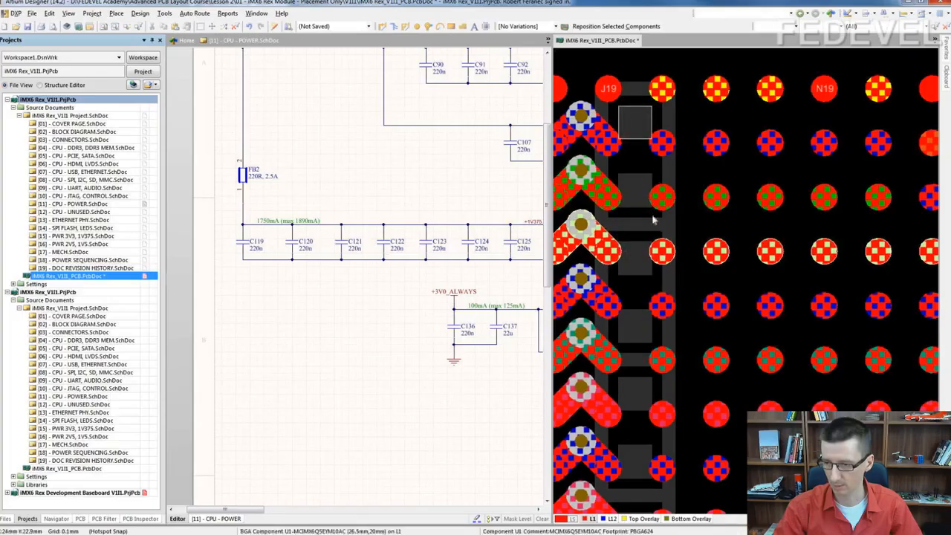
{"action": "right_click_drag", "start_coordinate": [662, 225], "coordinate": [689, 292]}
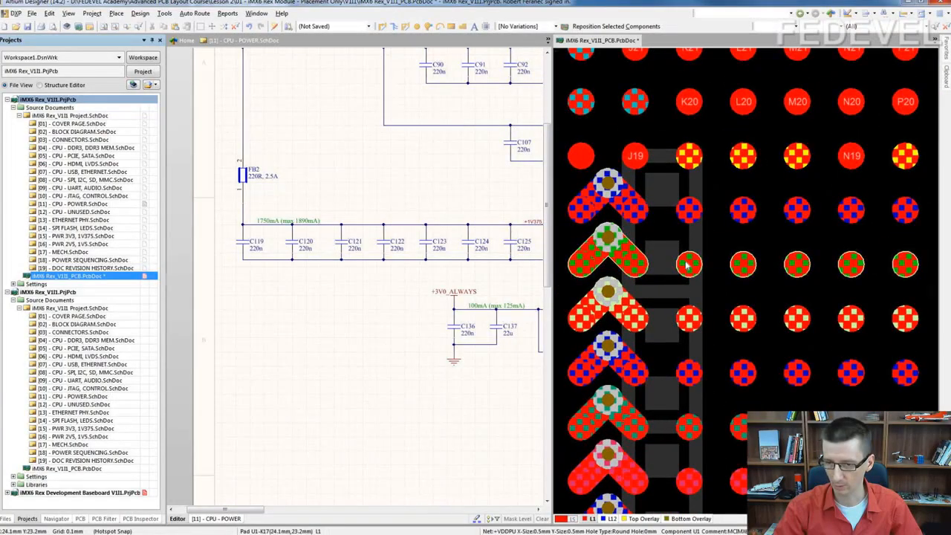
{"action": "left_click", "coordinate": [274, 26]}
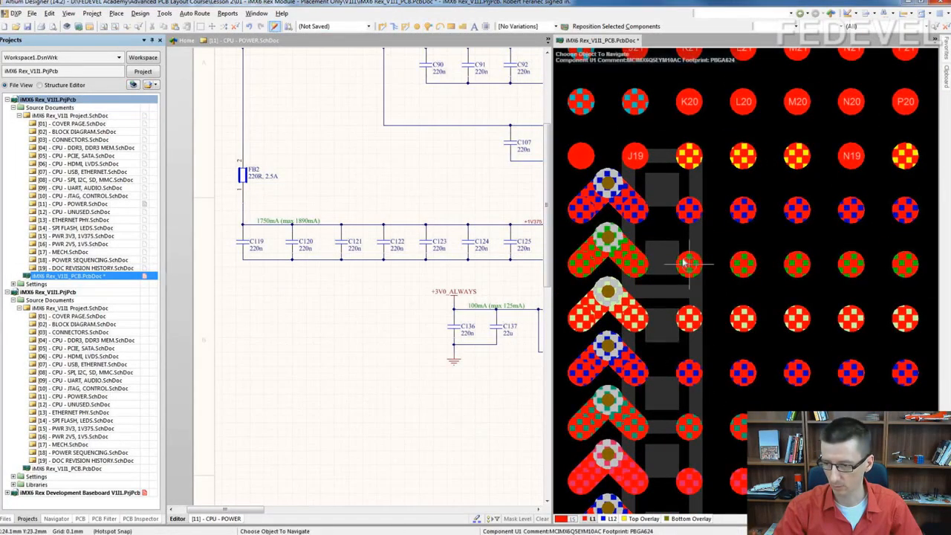
{"action": "left_click", "coordinate": [689, 263]}
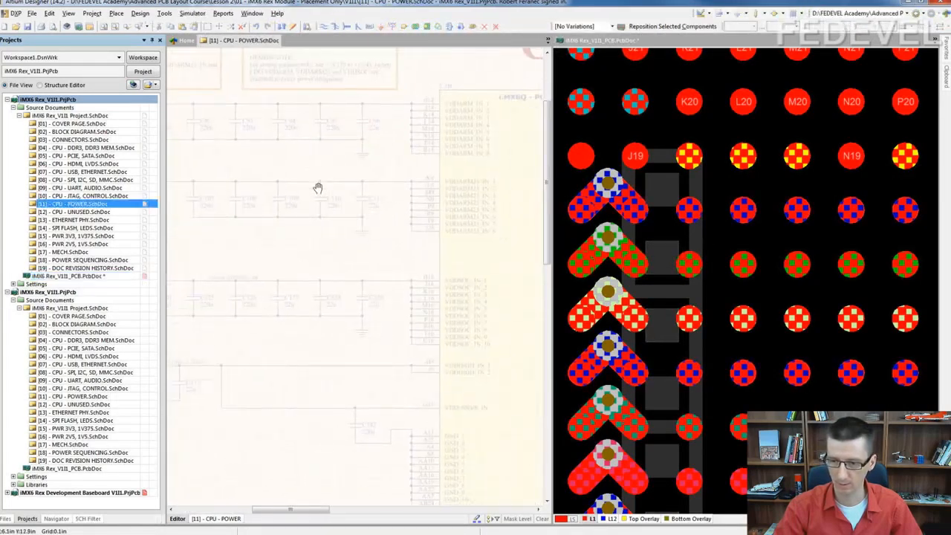
{"action": "right_click_drag", "start_coordinate": [466, 243], "coordinate": [336, 208]}
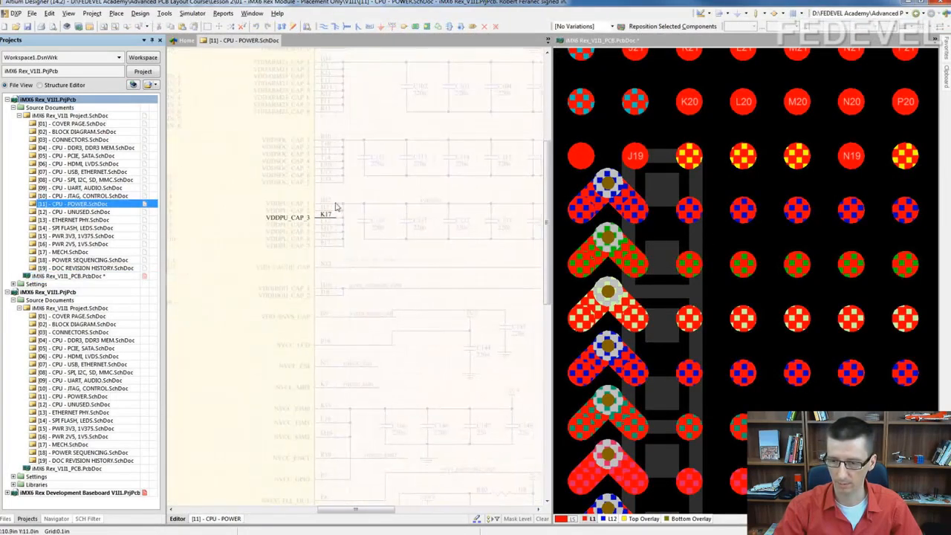
{"action": "left_click", "coordinate": [661, 257]}
{"action": "right_click_drag", "start_coordinate": [700, 264], "coordinate": [706, 337]}
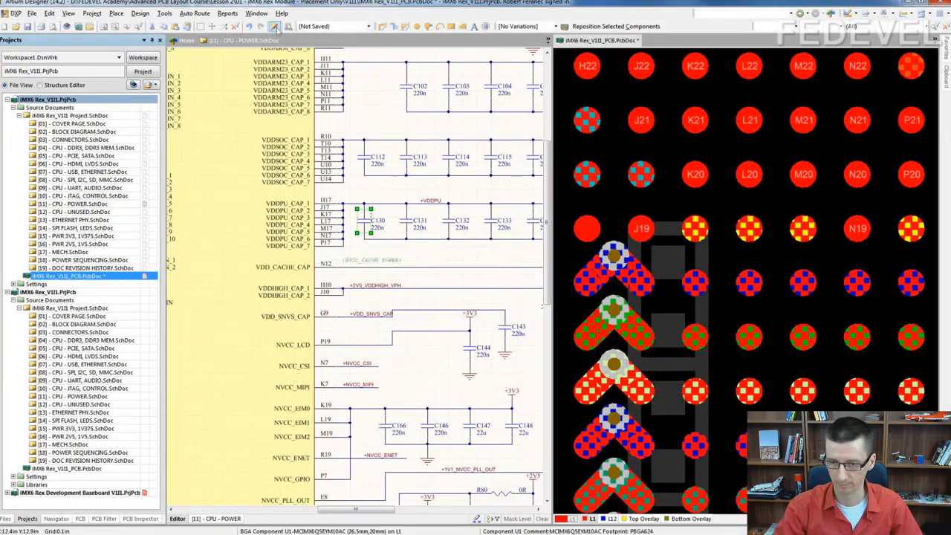
{"action": "left_click", "coordinate": [609, 27]}
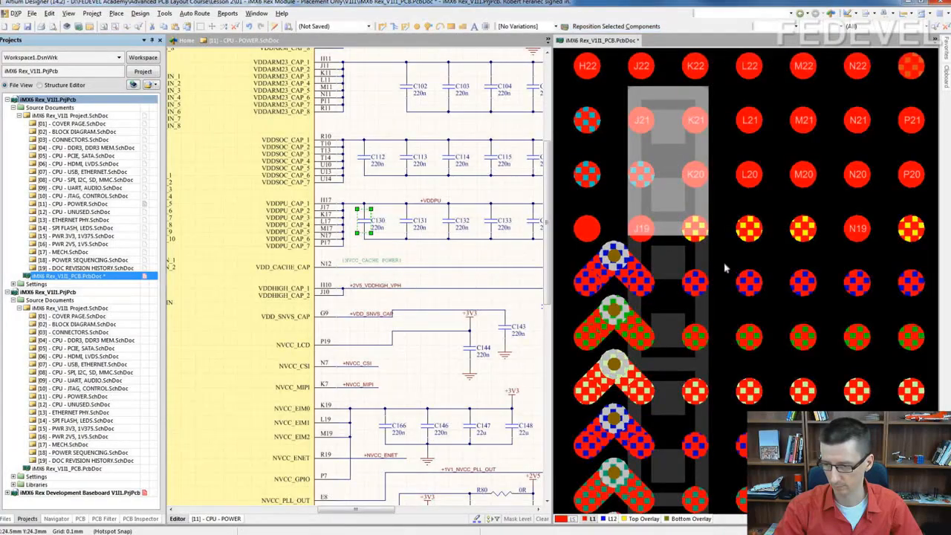
{"action": "left_click", "coordinate": [681, 178]}
Step: Examine the placed capacitors' pads against the neighbouring vias on layer L12, and return to layer L1
{"action": "scroll", "coordinate": [713, 275], "scroll_direction": "up", "scroll_amount": 3}
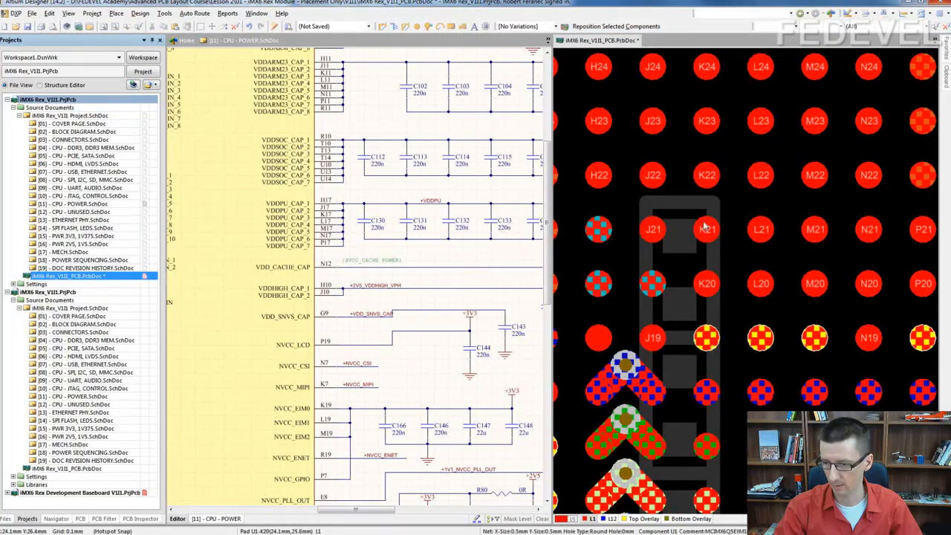
{"action": "right_click_drag", "start_coordinate": [719, 374], "coordinate": [680, 195]}
{"action": "scroll", "coordinate": [680, 195], "scroll_direction": "down", "scroll_amount": 2, "text": "ctrl"}
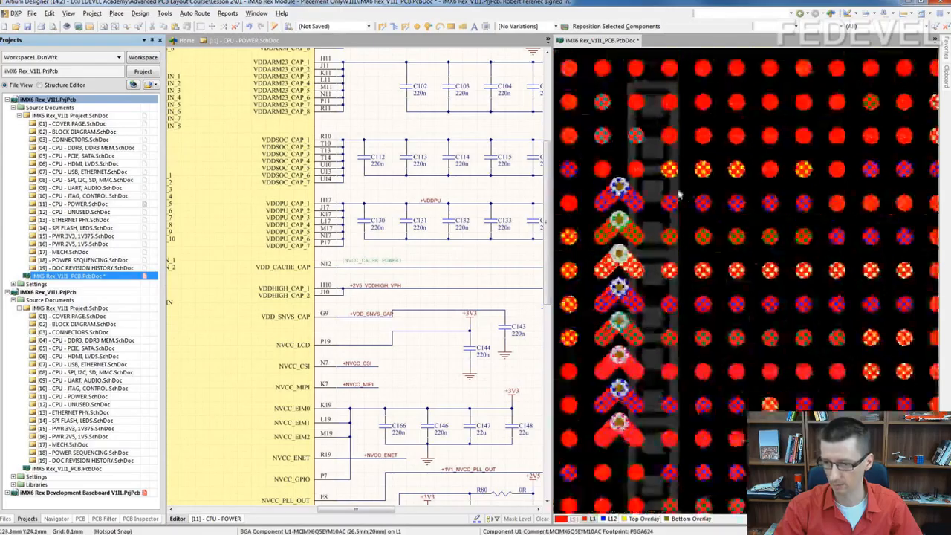
{"action": "left_click", "coordinate": [611, 520]}
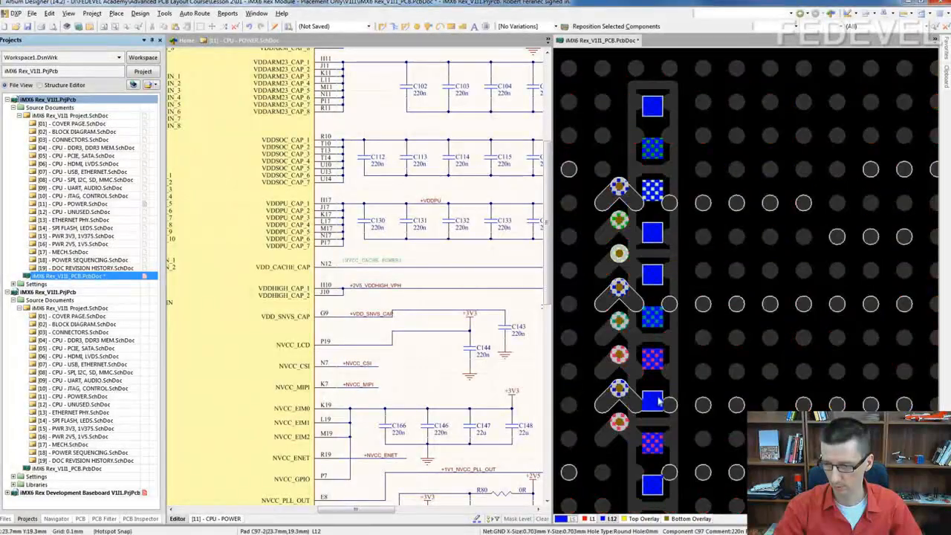
{"action": "right_click_drag", "start_coordinate": [664, 402], "coordinate": [683, 334]}
{"action": "scroll", "coordinate": [680, 331], "scroll_direction": "down", "scroll_amount": 2, "text": "ctrl"}
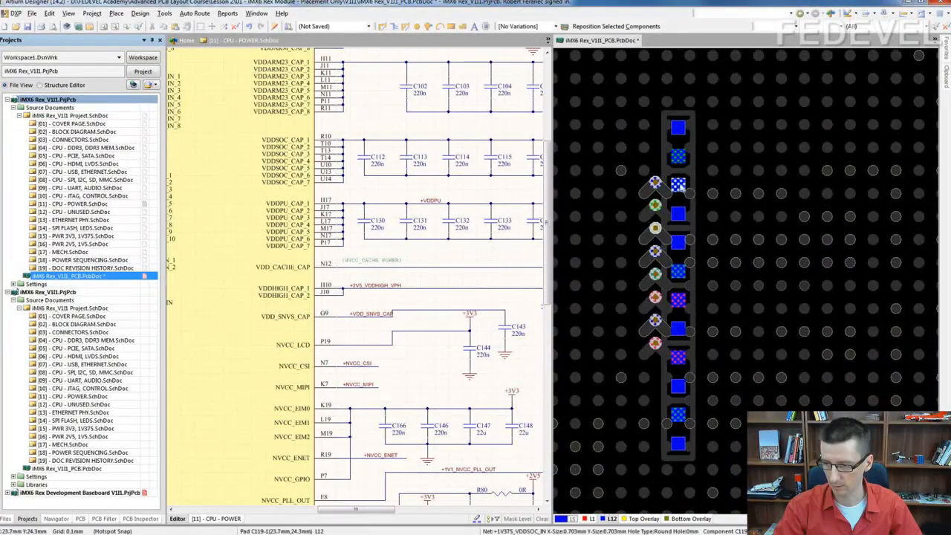
{"action": "left_click", "coordinate": [591, 520]}
{"action": "scroll", "coordinate": [652, 177], "scroll_direction": "up", "scroll_amount": 1, "text": "ctrl"}
Step: Copy the fanout tracks and via joining pads H18 and J18, using pad J18 as the reference point
{"action": "left_click_drag", "start_coordinate": [607, 235], "coordinate": [729, 176]}
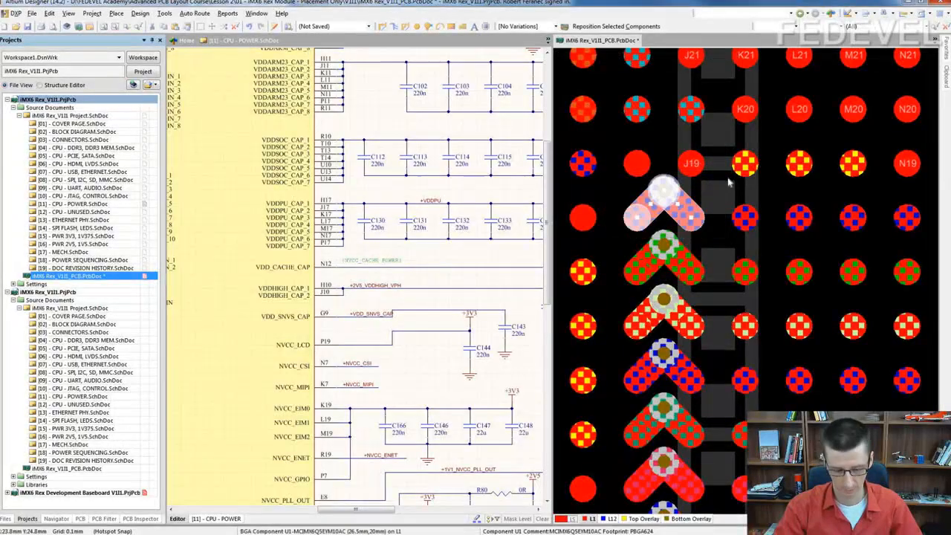
{"action": "key", "text": "ctrl+c"}
{"action": "left_click", "coordinate": [692, 218]}
Step: Paste the copied fanout between pad columns K and L, referenced to pads L18, L17, L16, L15 and L14
{"action": "key", "text": "ctrl+v"}
{"action": "left_click", "coordinate": [799, 217]}
{"action": "key", "text": "ctrl+v"}
{"action": "left_click", "coordinate": [799, 272]}
{"action": "key", "text": "ctrl+v"}
{"action": "left_click", "coordinate": [799, 326]}
{"action": "right_click_drag", "start_coordinate": [823, 386], "coordinate": [794, 268]}
{"action": "key", "text": "ctrl+v"}
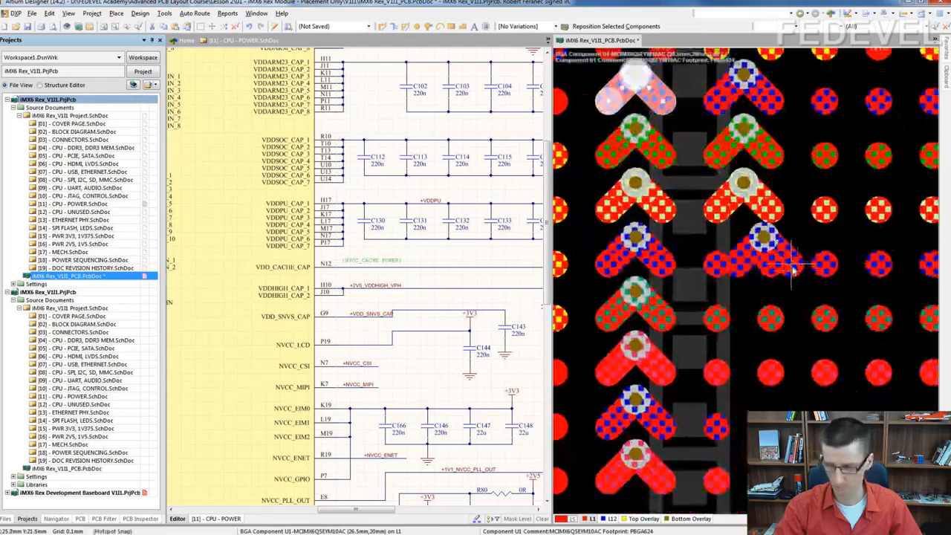
{"action": "left_click", "coordinate": [770, 264]}
{"action": "key", "text": "ctrl+v"}
{"action": "left_click", "coordinate": [770, 318]}
Step: Continue pasting the fanout between pad columns K and L, referenced to pads L13 down to L8
{"action": "right_click_drag", "start_coordinate": [794, 389], "coordinate": [770, 241]}
{"action": "key", "text": "ctrl+v"}
{"action": "left_click", "coordinate": [718, 181]}
{"action": "key", "text": "ctrl+v"}
{"action": "left_click", "coordinate": [746, 276]}
{"action": "key", "text": "ctrl+v"}
{"action": "left_click", "coordinate": [745, 330]}
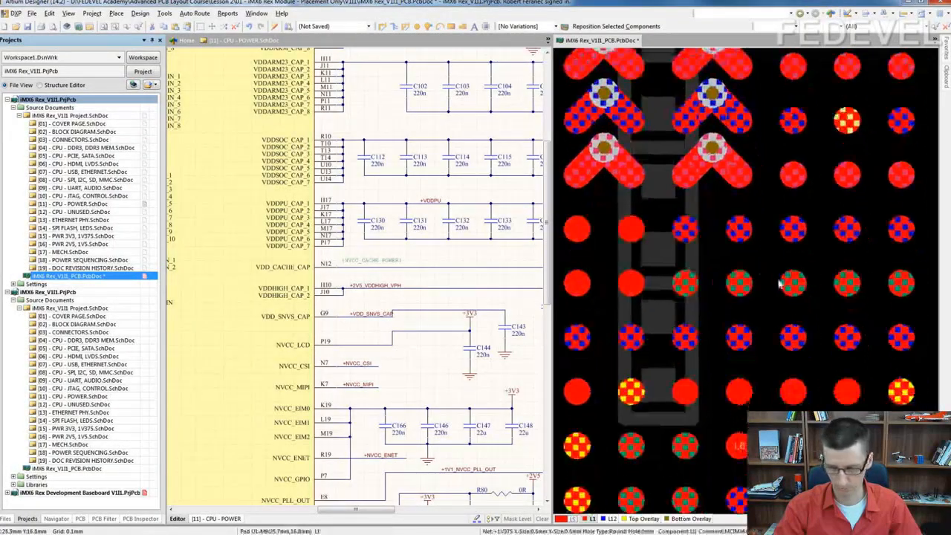
{"action": "key", "text": "ctrl+v"}
{"action": "left_click", "coordinate": [739, 229]}
{"action": "key", "text": "ctrl+v"}
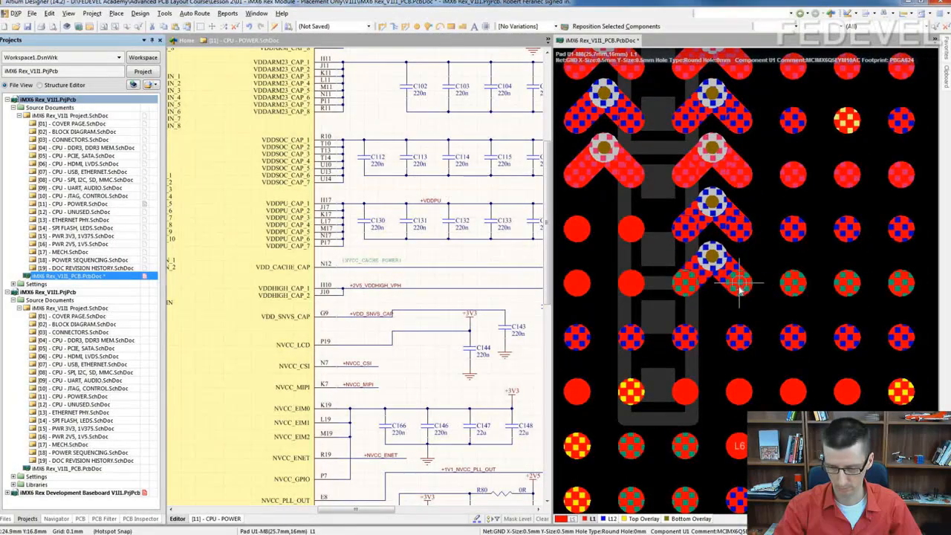
{"action": "left_click", "coordinate": [741, 339]}
Step: Make L12 the active layer at the capacitor column beneath U1's new fanout vias
{"action": "scroll", "coordinate": [763, 363], "scroll_direction": "down", "scroll_amount": 2, "text": "ctrl"}
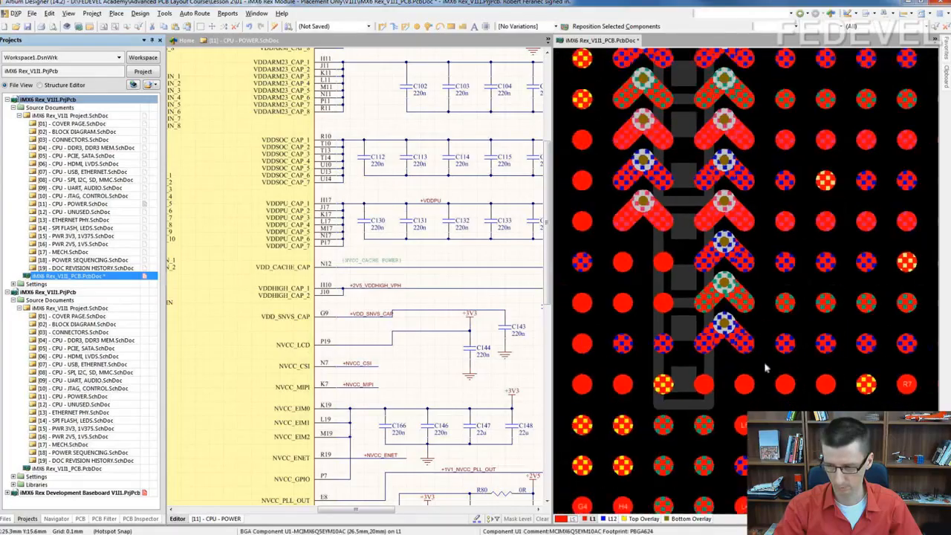
{"action": "left_click", "coordinate": [607, 520]}
{"action": "scroll", "coordinate": [691, 268], "scroll_direction": "down", "scroll_amount": 3, "text": "ctrl"}
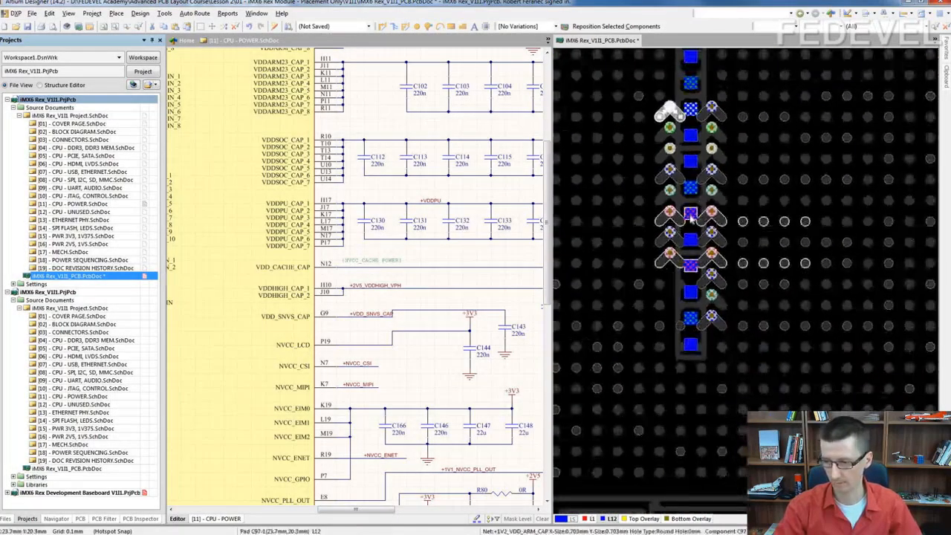
{"action": "right_click_drag", "start_coordinate": [701, 202], "coordinate": [707, 249]}
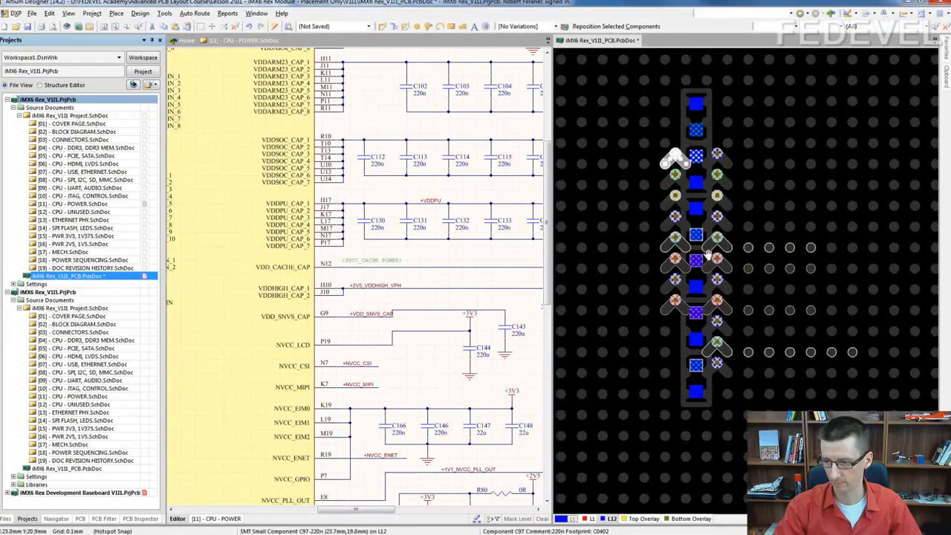
{"action": "scroll", "coordinate": [714, 319], "scroll_direction": "up", "scroll_amount": 3, "text": "ctrl"}
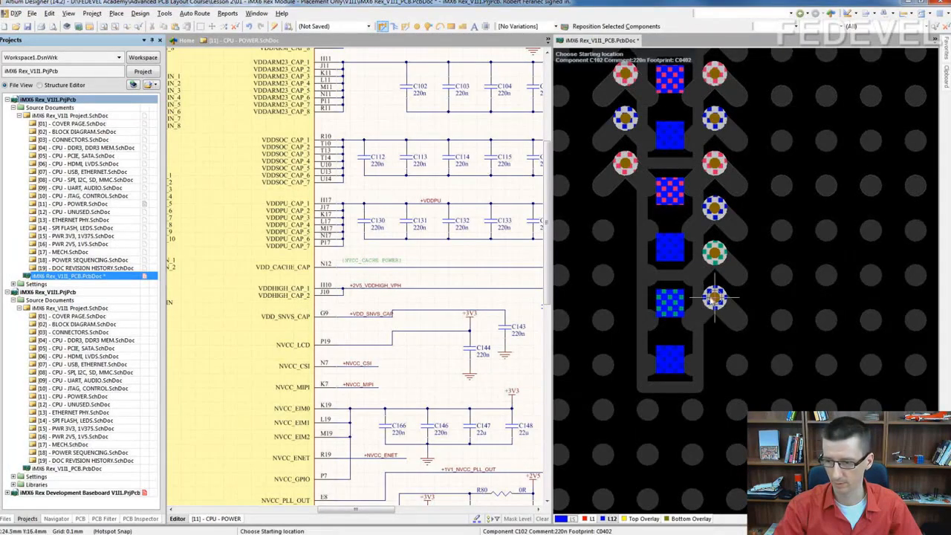
Step: Route 0.4 mm L12 tracks from the column's three lowest capacitor pads (GND, +1V375, GND) to the vias of the same nets
{"action": "left_click", "coordinate": [671, 360]}
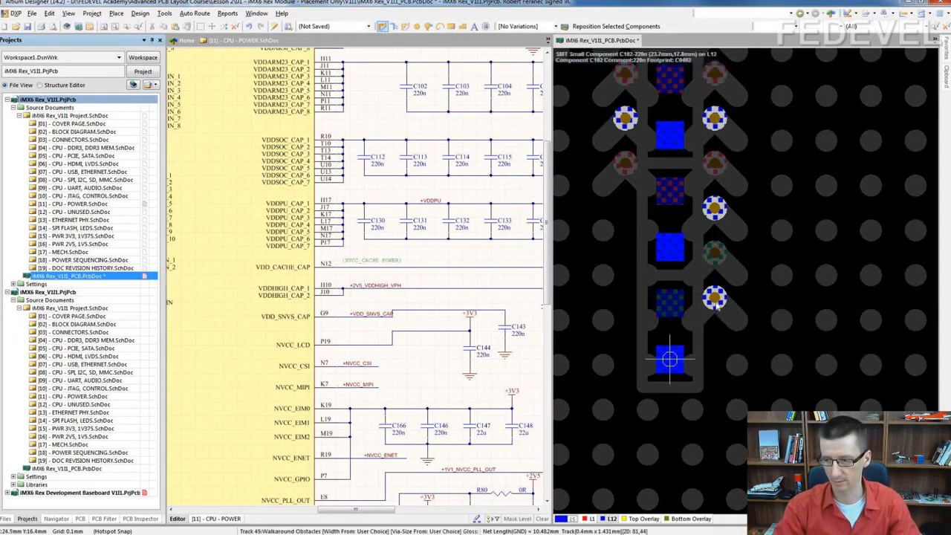
{"action": "left_click", "coordinate": [715, 297]}
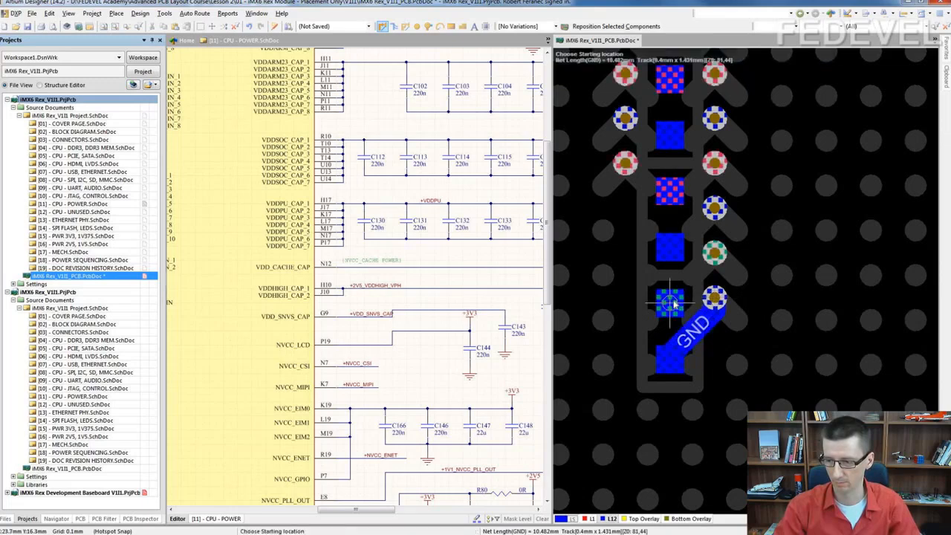
{"action": "left_click", "coordinate": [671, 301]}
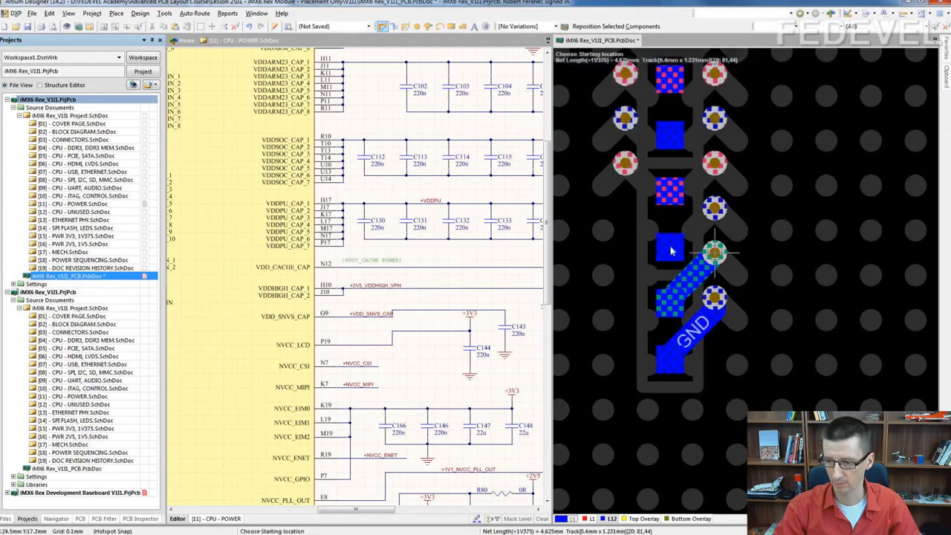
{"action": "left_click", "coordinate": [715, 253]}
{"action": "right_click", "coordinate": [715, 223]}
{"action": "left_click", "coordinate": [671, 245]}
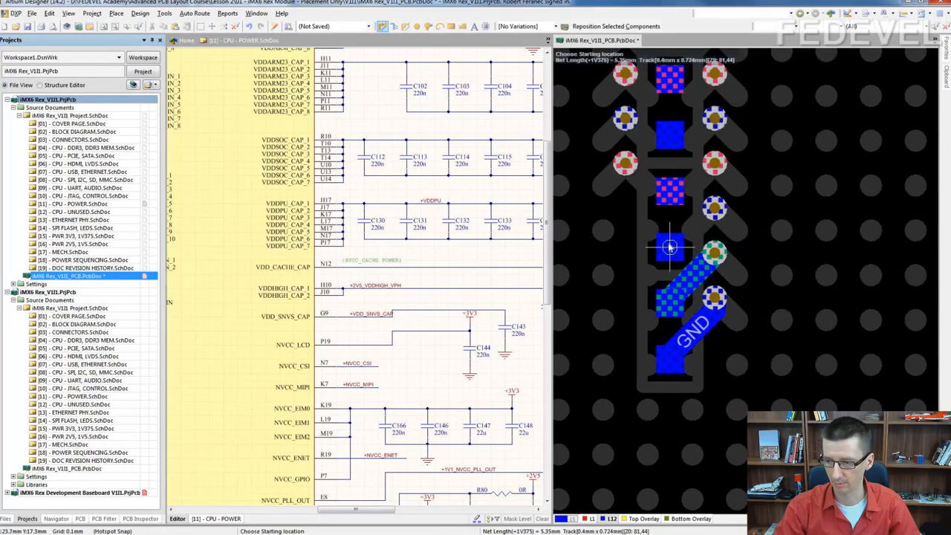
{"action": "left_click", "coordinate": [715, 208]}
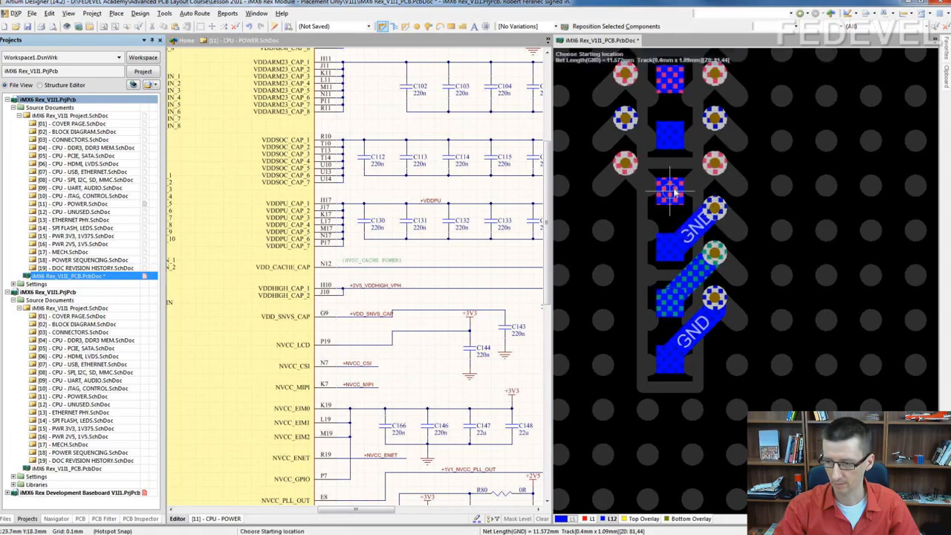
{"action": "right_click", "coordinate": [715, 208]}
Step: Route 0.4 mm tracks from C102's +1V2_VDD_ARM_CAP pad and the GND pad above it to their neighbouring vias
{"action": "left_click", "coordinate": [670, 190]}
{"action": "left_click", "coordinate": [715, 164]}
{"action": "right_click", "coordinate": [715, 164]}
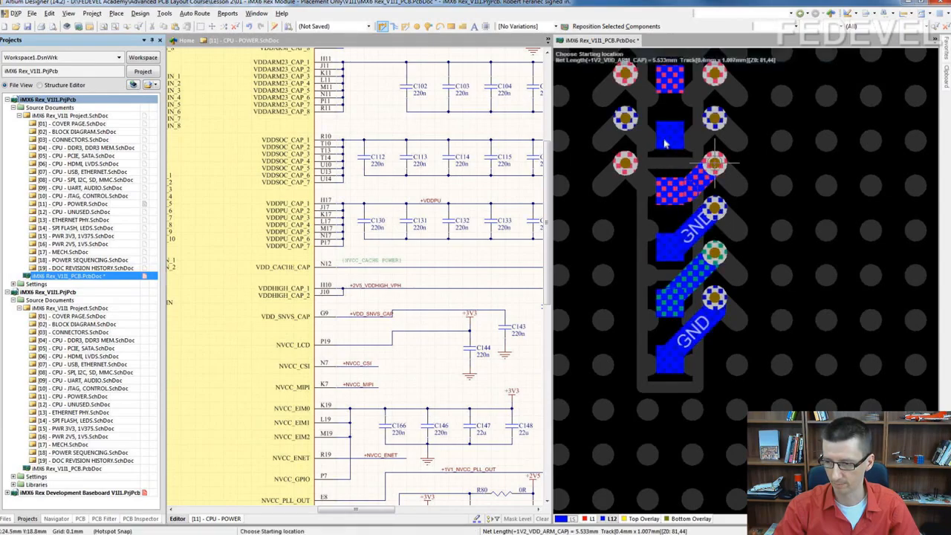
{"action": "left_click", "coordinate": [670, 136]}
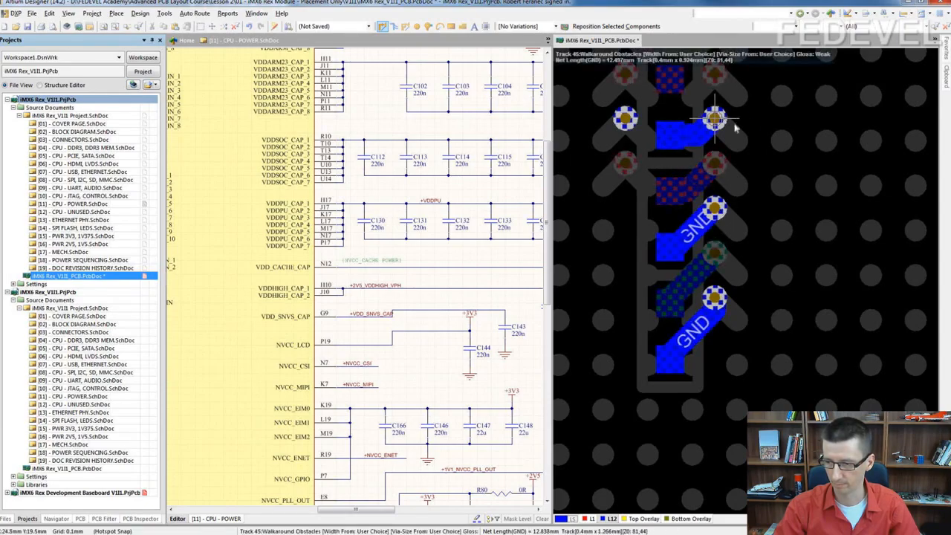
{"action": "left_click", "coordinate": [715, 119]}
{"action": "right_click", "coordinate": [715, 119]}
Step: Route 0.4 mm tracks from C97's +1V2_VDD_ARM_CAP pad and the +1V375 pad above it to their neighbouring vias
{"action": "scroll", "coordinate": [766, 145], "scroll_direction": "up", "scroll_amount": 5}
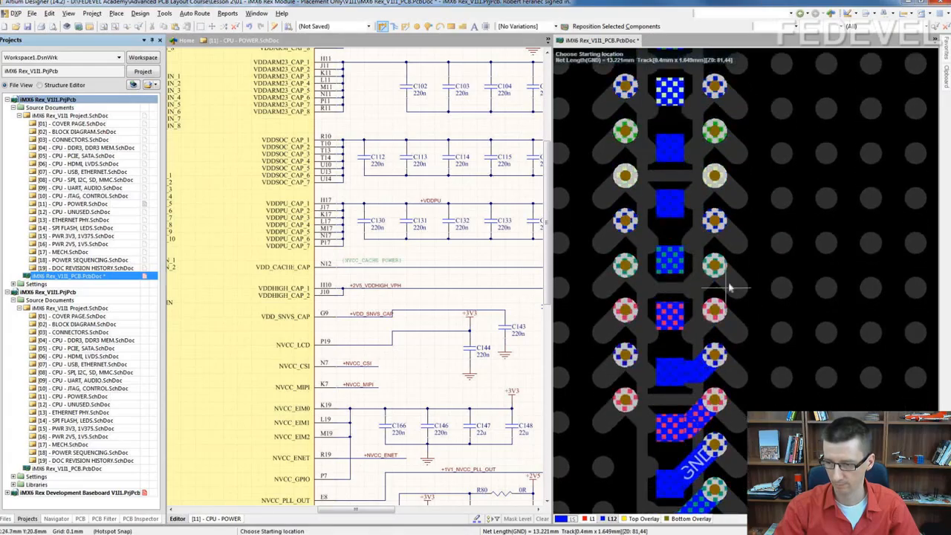
{"action": "left_click", "coordinate": [671, 315]}
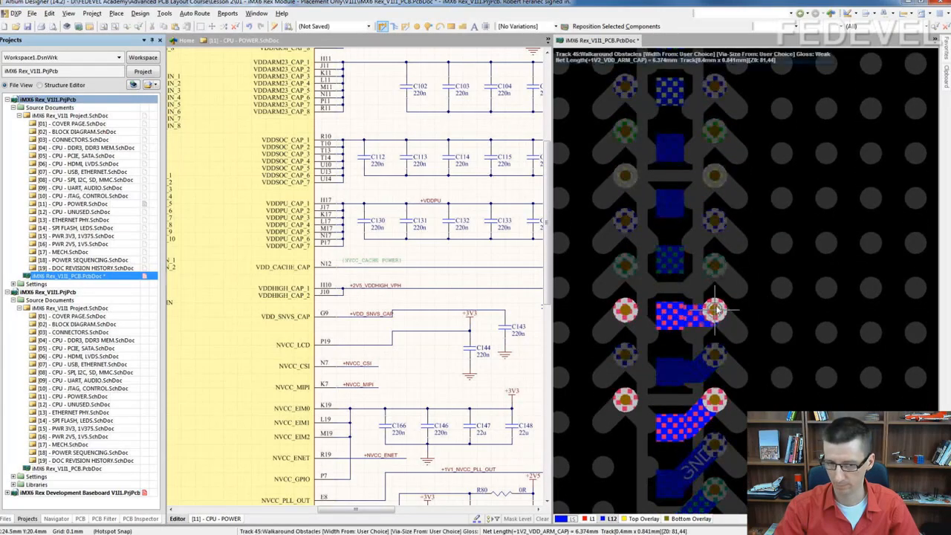
{"action": "left_click", "coordinate": [715, 310]}
{"action": "left_click", "coordinate": [670, 260]}
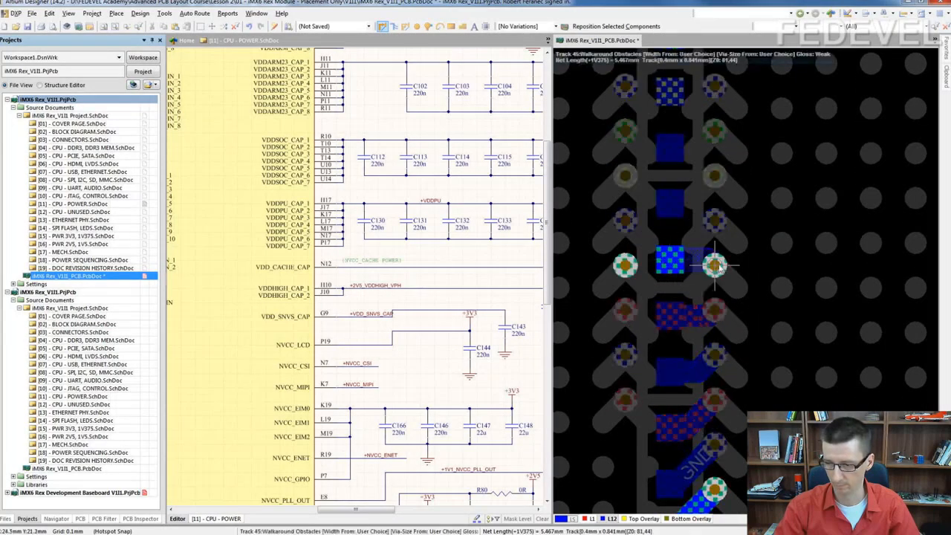
{"action": "left_click", "coordinate": [715, 265]}
Step: Route the GND pad above the upper +1V375 capacitor pad to its neighbouring GND via with a 0.4 mm track
{"action": "left_click", "coordinate": [670, 204]}
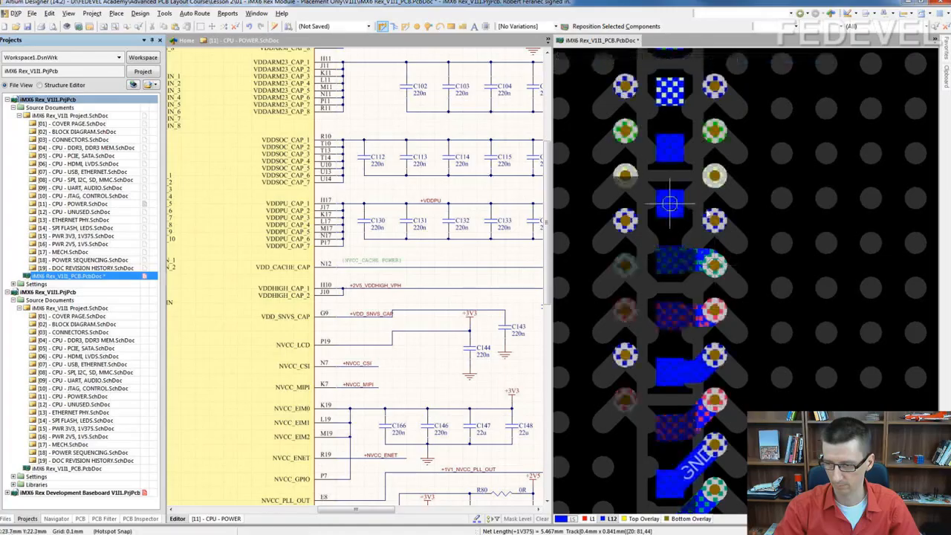
{"action": "left_click", "coordinate": [715, 220]}
{"action": "left_click", "coordinate": [671, 150]}
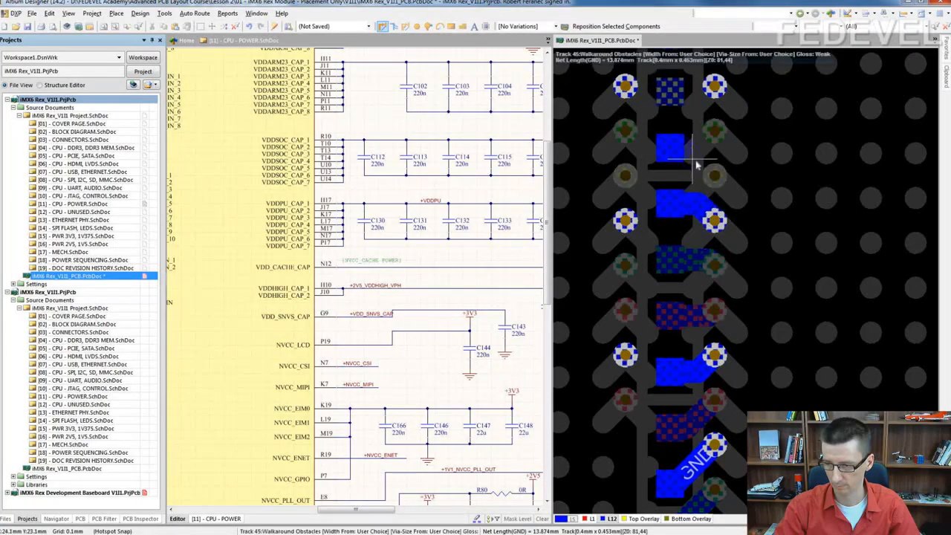
{"action": "key", "text": "Escape"}
{"action": "key", "text": "Escape"}
Step: Route a 0.4 mm track from the +1V375_VDDSOC_IN capacitor pad to its via, and try routing the +VDDPU via to C130's pad
{"action": "right_click_drag", "start_coordinate": [850, 150], "coordinate": [868, 262]}
{"action": "left_click_drag", "start_coordinate": [678, 236], "coordinate": [690, 237]}
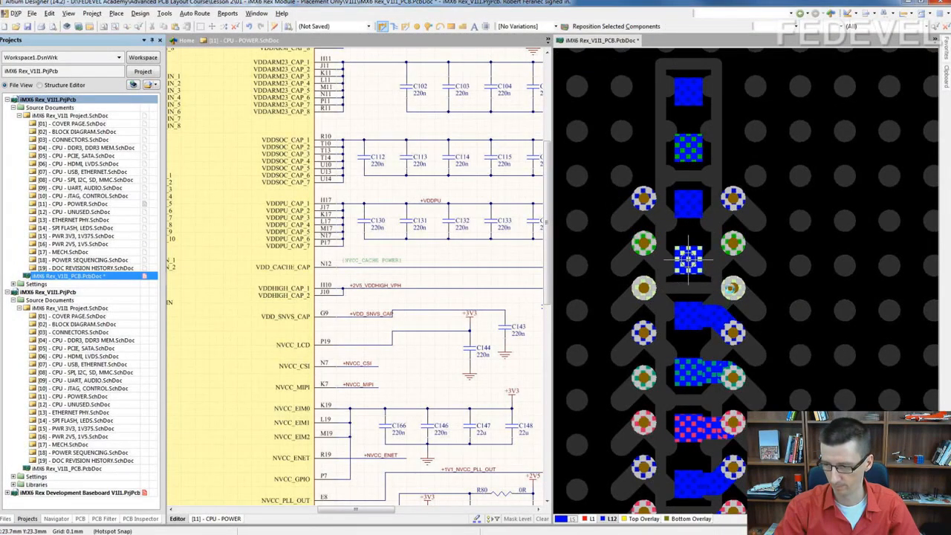
{"action": "left_click", "coordinate": [733, 288]}
{"action": "left_click", "coordinate": [736, 289]}
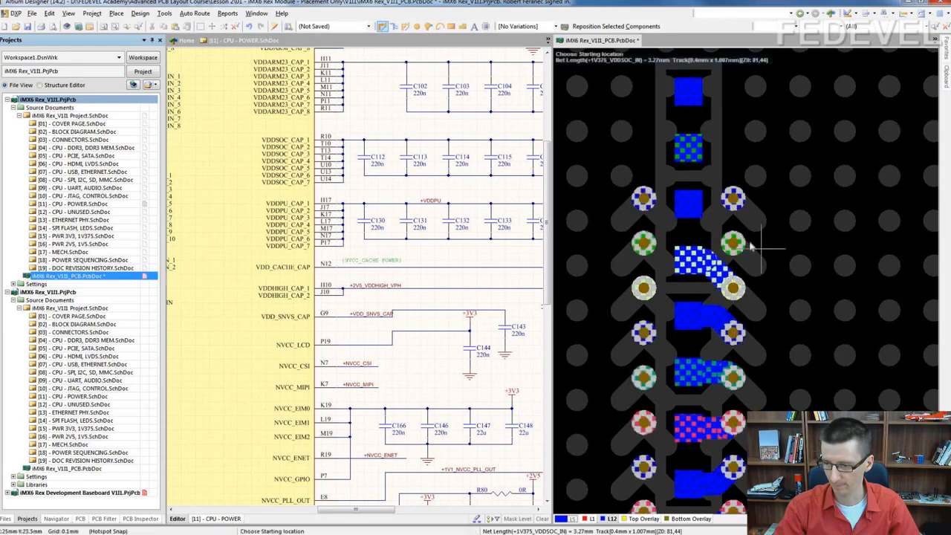
{"action": "left_click", "coordinate": [734, 243]}
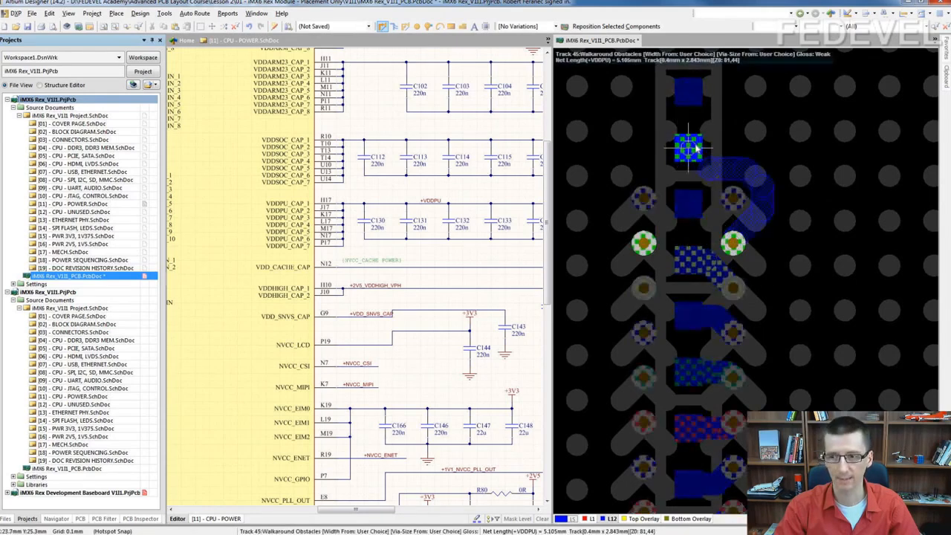
{"action": "key", "text": "Escape"}
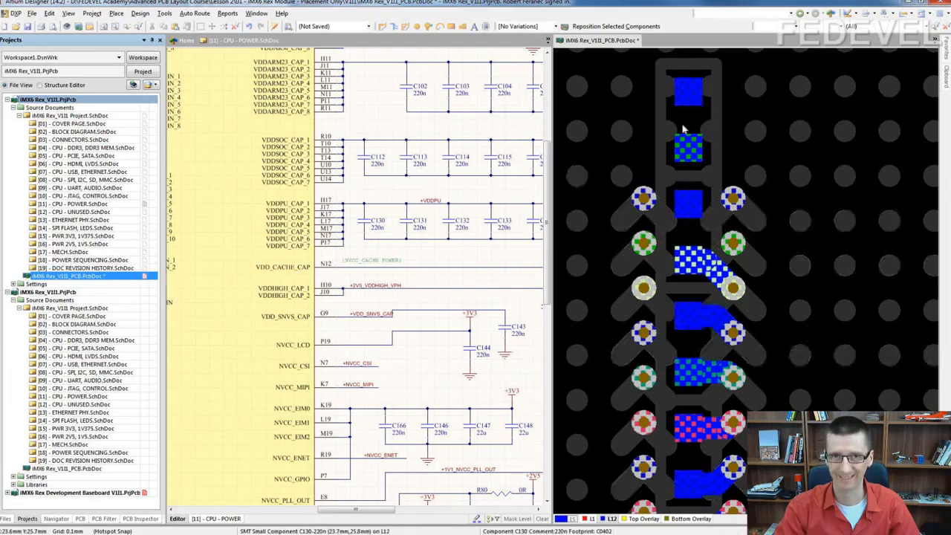
Step: Move capacitors C102 and C97 out of the column to the free area beside the vias, rotated to lie horizontally one above the other
{"action": "right_click_drag", "start_coordinate": [723, 155], "coordinate": [681, 117]}
{"action": "scroll", "coordinate": [681, 117], "scroll_direction": "down", "scroll_amount": 2, "text": "ctrl"}
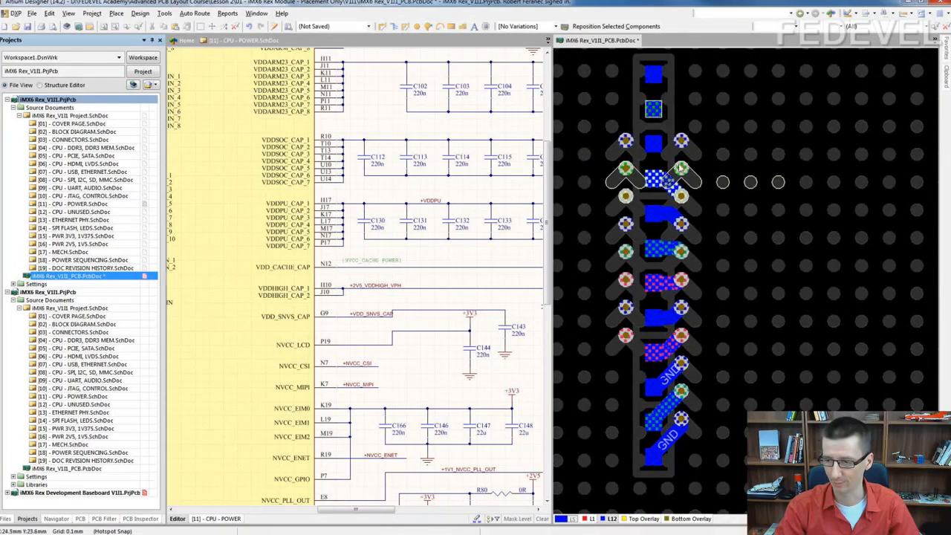
{"action": "scroll", "coordinate": [688, 172], "scroll_direction": "down", "scroll_amount": 2, "text": "ctrl"}
{"action": "right_click_drag", "start_coordinate": [707, 272], "coordinate": [728, 259]}
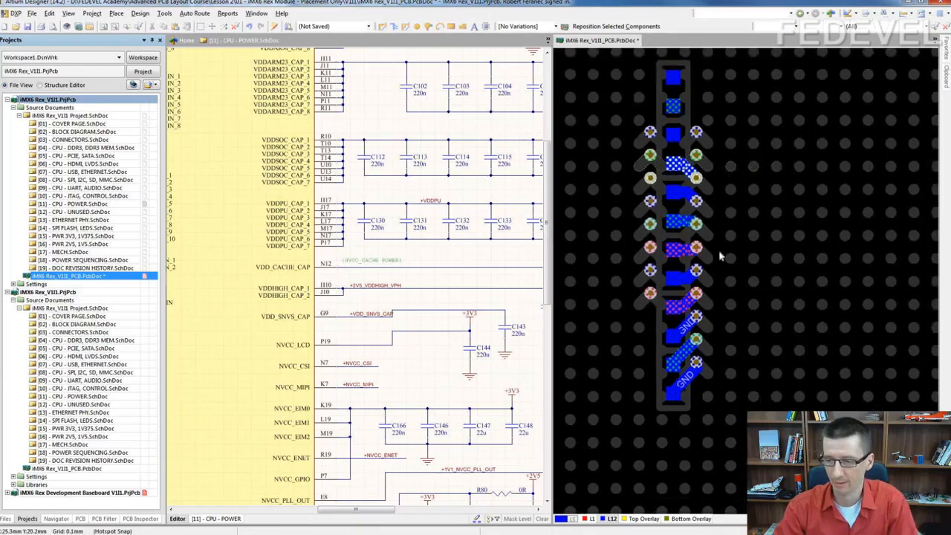
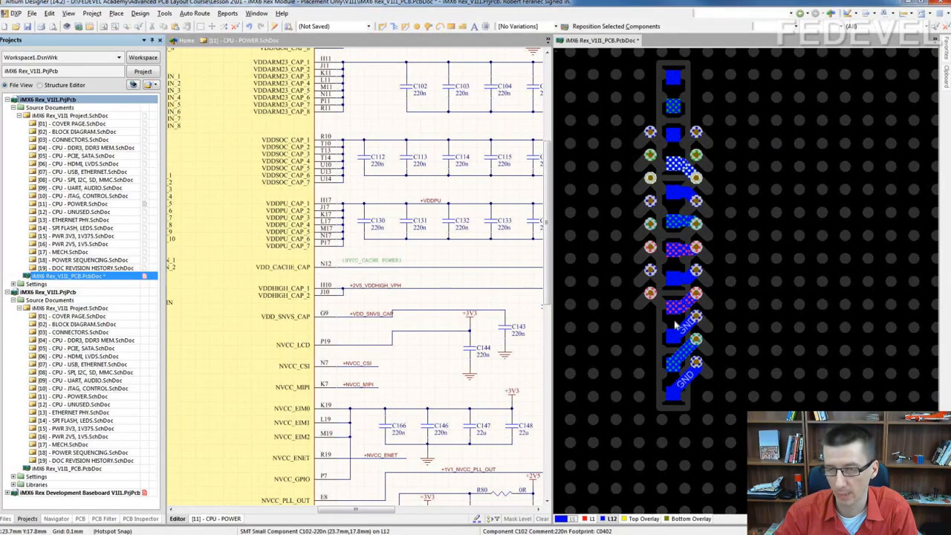
{"action": "scroll", "coordinate": [675, 324], "scroll_direction": "up", "scroll_amount": 1, "text": "ctrl"}
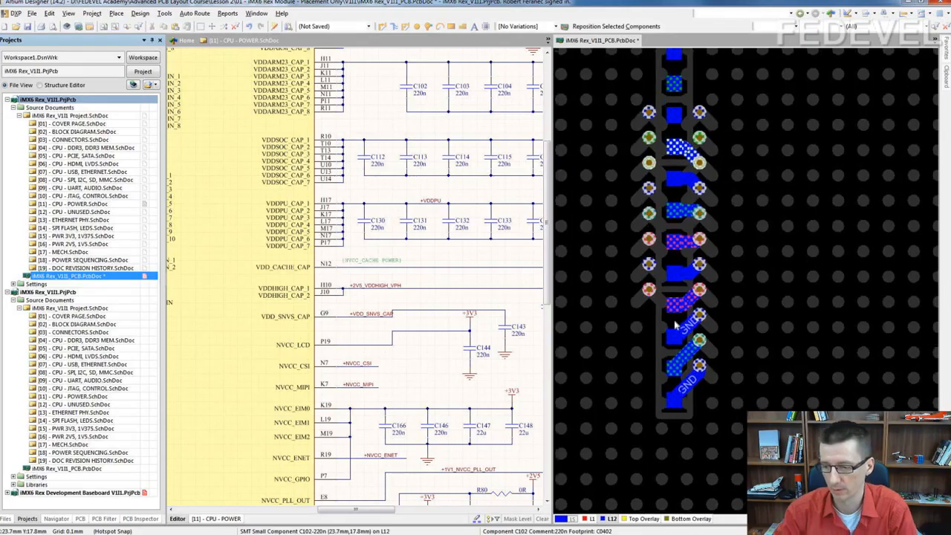
{"action": "left_click_drag", "start_coordinate": [675, 325], "coordinate": [747, 301]}
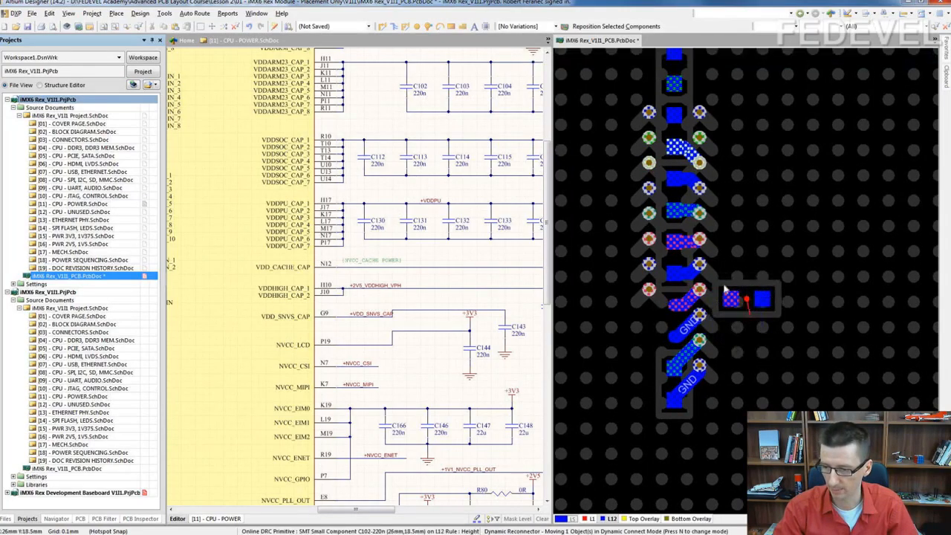
{"action": "left_click_drag", "start_coordinate": [675, 260], "coordinate": [747, 272]}
{"action": "key", "text": "space"}
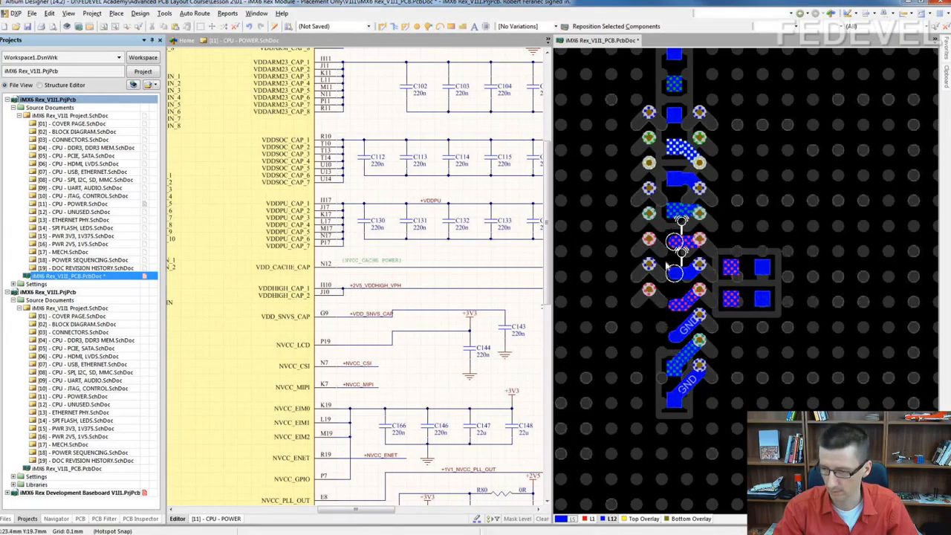
Step: Select the capacitor column's objects, filter them with "istrack and IsSelected", and delete the selected L12 tracks
{"action": "scroll", "coordinate": [654, 245], "scroll_direction": "down", "scroll_amount": 3, "text": "ctrl"}
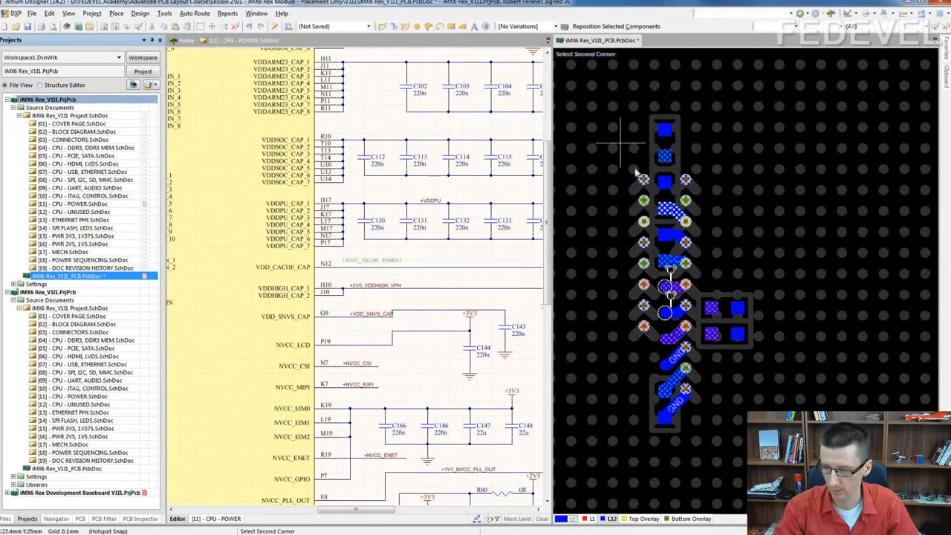
{"action": "left_click", "coordinate": [698, 442]}
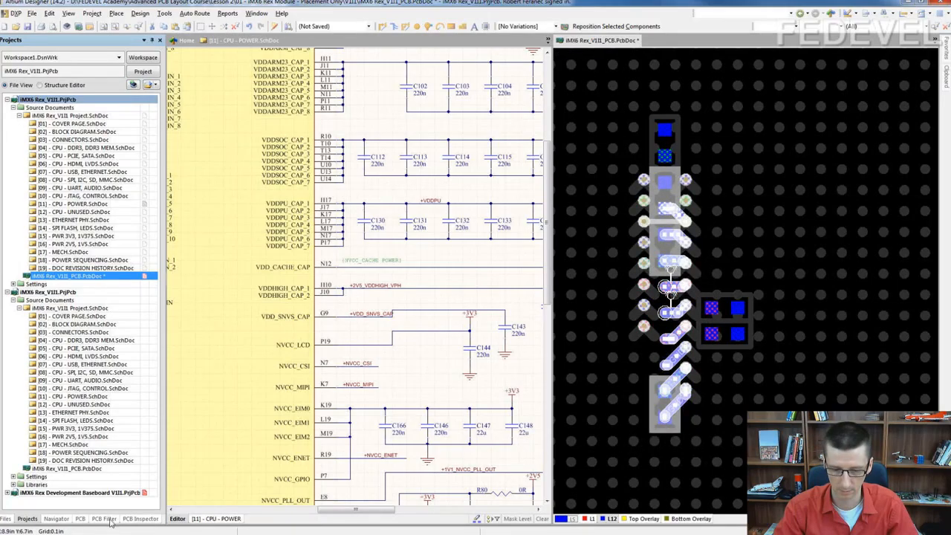
{"action": "left_click", "coordinate": [106, 519]}
{"action": "type", "text": "IsTrack and is"}
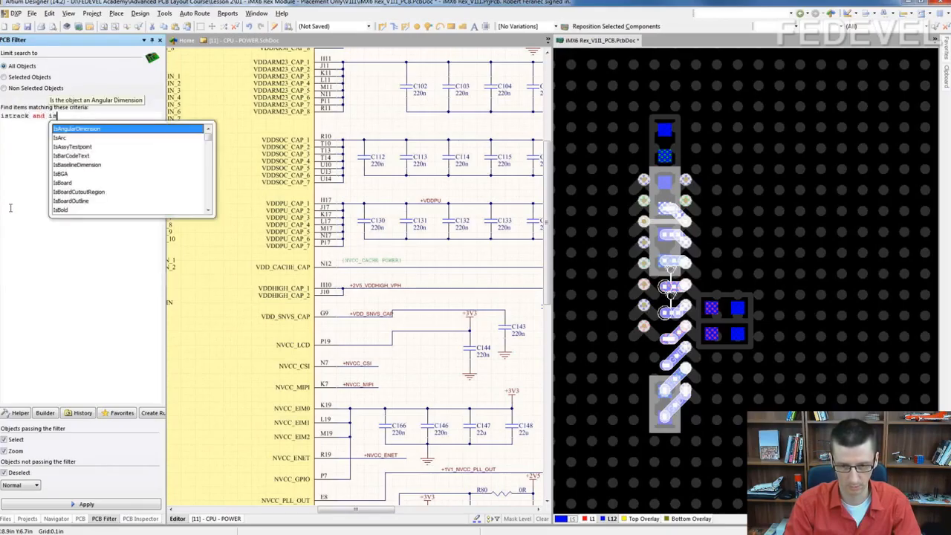
{"action": "type", "text": "se"}
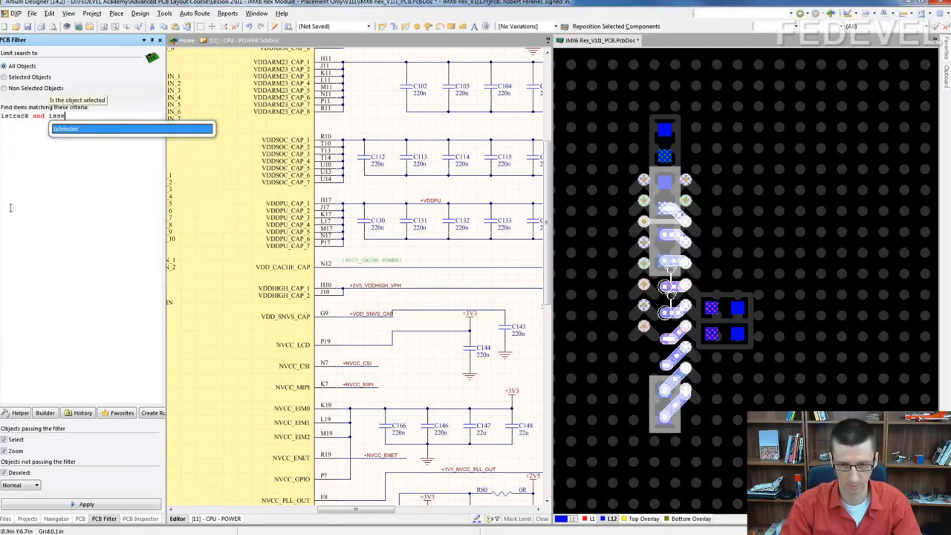
{"action": "left_click", "coordinate": [97, 130]}
{"action": "left_click", "coordinate": [77, 504]}
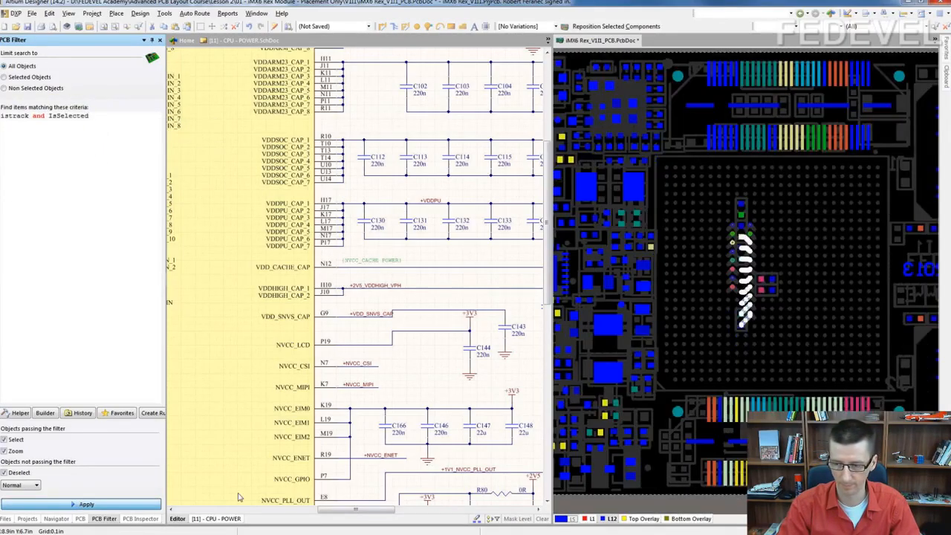
{"action": "scroll", "coordinate": [724, 353], "scroll_direction": "down", "scroll_amount": 2, "text": "ctrl"}
{"action": "scroll", "coordinate": [730, 277], "scroll_direction": "up", "scroll_amount": 6, "text": "ctrl"}
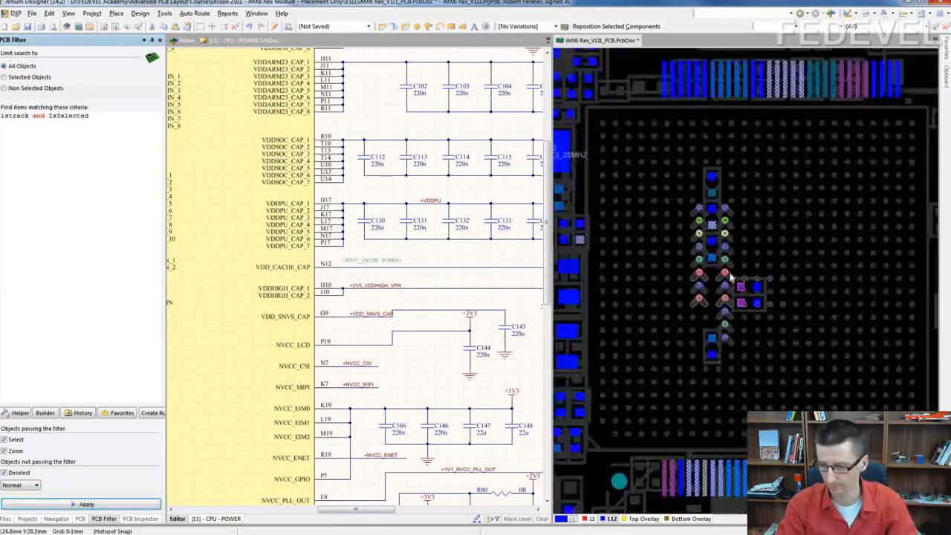
Step: Delete the four fanout vias in the GND row and the lower +1V2_VDD_ARM_CAP row beside the gap in the capacitor column
{"action": "right_click_drag", "start_coordinate": [697, 312], "coordinate": [690, 291]}
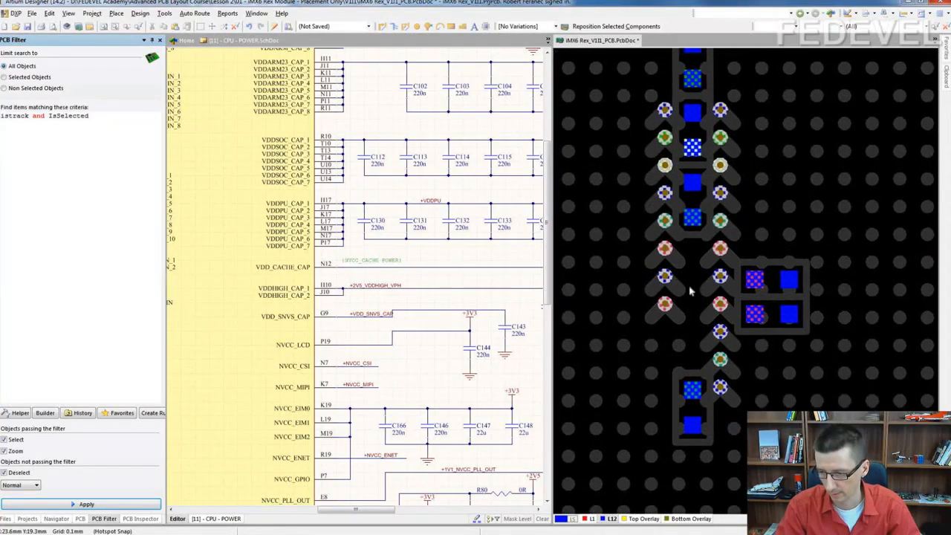
{"action": "scroll", "coordinate": [699, 269], "scroll_direction": "up", "scroll_amount": 3, "text": "ctrl"}
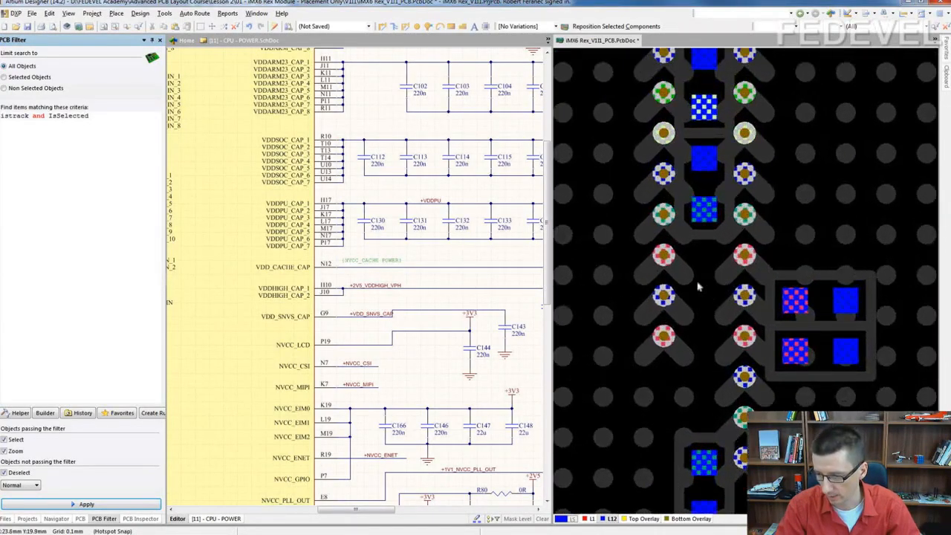
{"action": "left_click_drag", "start_coordinate": [629, 277], "coordinate": [769, 360]}
{"action": "key", "text": "Delete"}
Step: Move the two horizontal capacitors C97 and C102 into the area freed by the deleted vias, below the remaining +1V2_VDD_ARM_CAP via
{"action": "left_click_drag", "start_coordinate": [822, 299], "coordinate": [655, 294]}
{"action": "left_click_drag", "start_coordinate": [821, 351], "coordinate": [656, 370]}
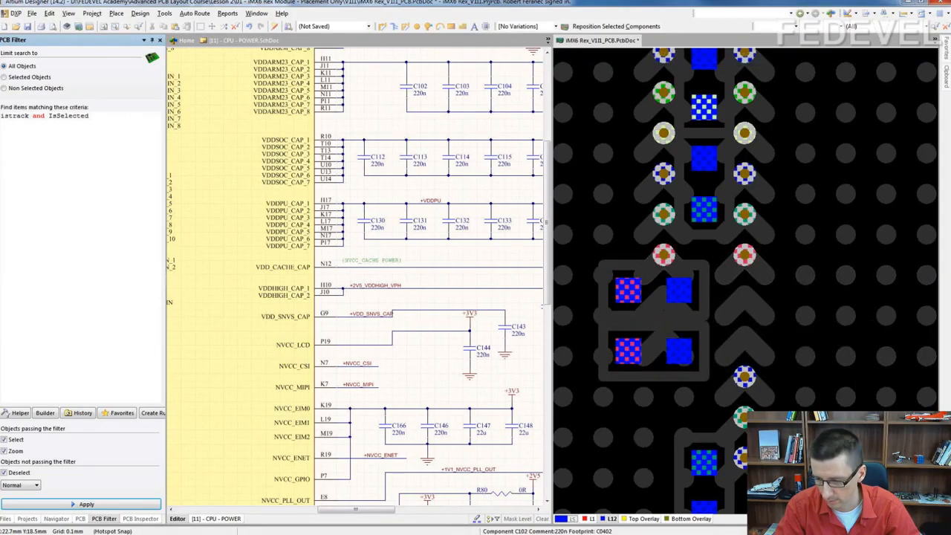
Step: Compare the capacitor positions with the L1 fanout and move the lower horizontal capacitor down to widen the gap between the two
{"action": "left_click", "coordinate": [589, 520]}
{"action": "scroll", "coordinate": [644, 343], "scroll_direction": "up", "scroll_amount": 2, "text": "ctrl"}
{"action": "right_click_drag", "start_coordinate": [640, 331], "coordinate": [667, 341]}
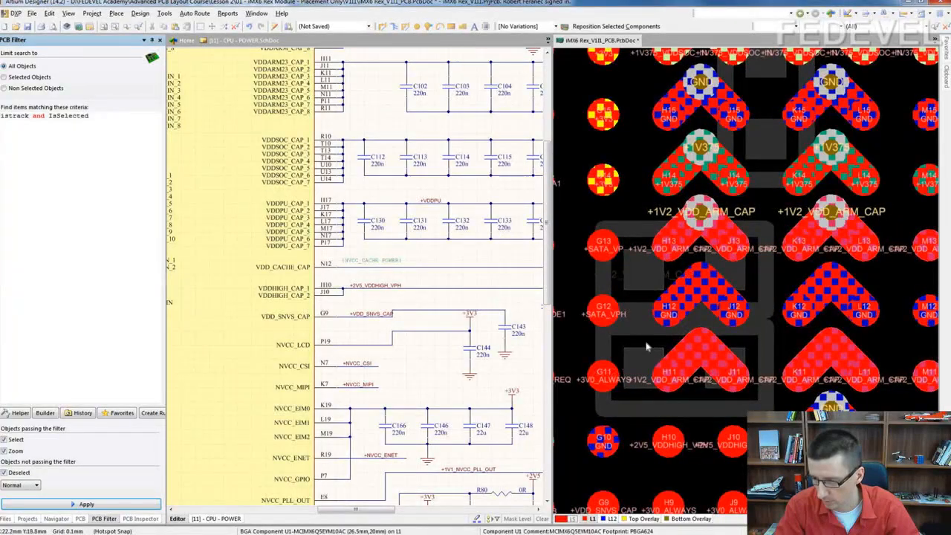
{"action": "scroll", "coordinate": [658, 338], "scroll_direction": "down", "scroll_amount": 1}
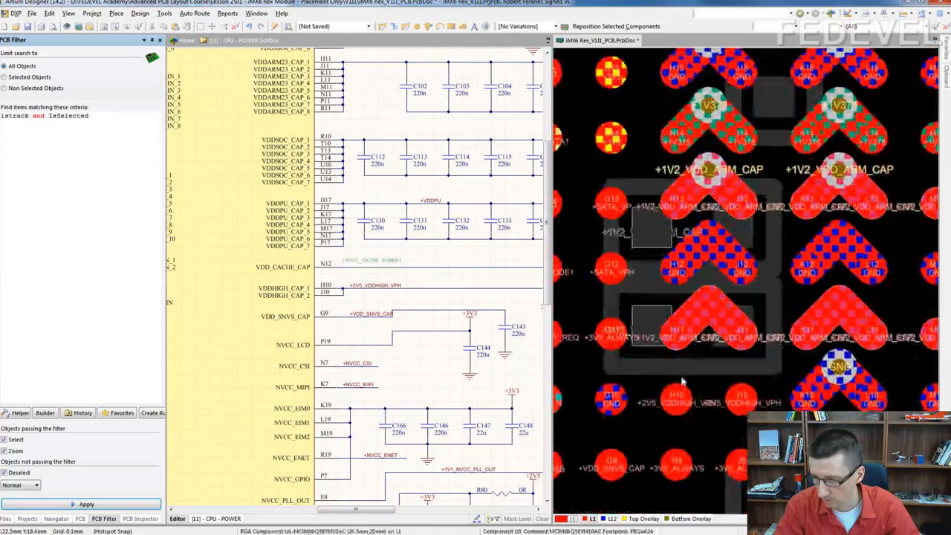
{"action": "scroll", "coordinate": [676, 353], "scroll_direction": "down", "scroll_amount": 2}
{"action": "key", "text": "KP_Multiply"}
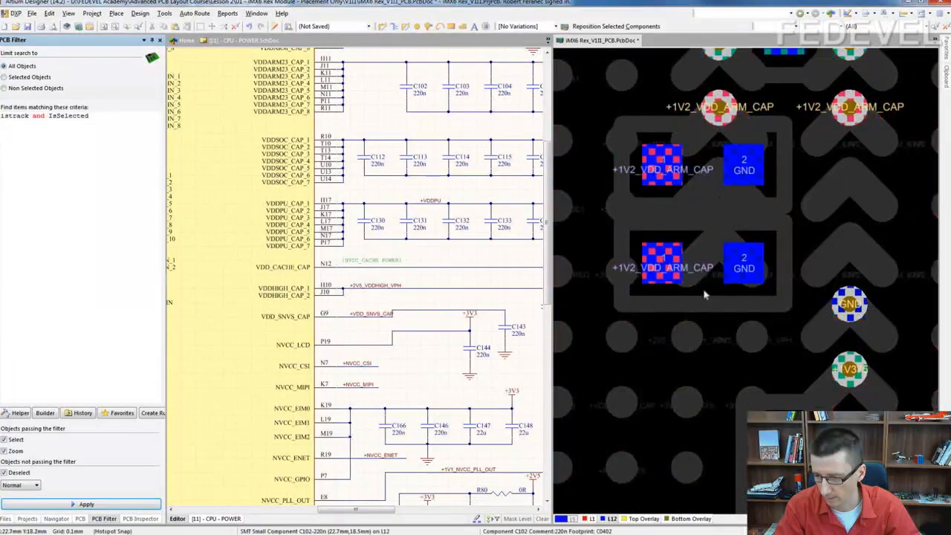
{"action": "left_click_drag", "start_coordinate": [697, 322], "coordinate": [697, 354]}
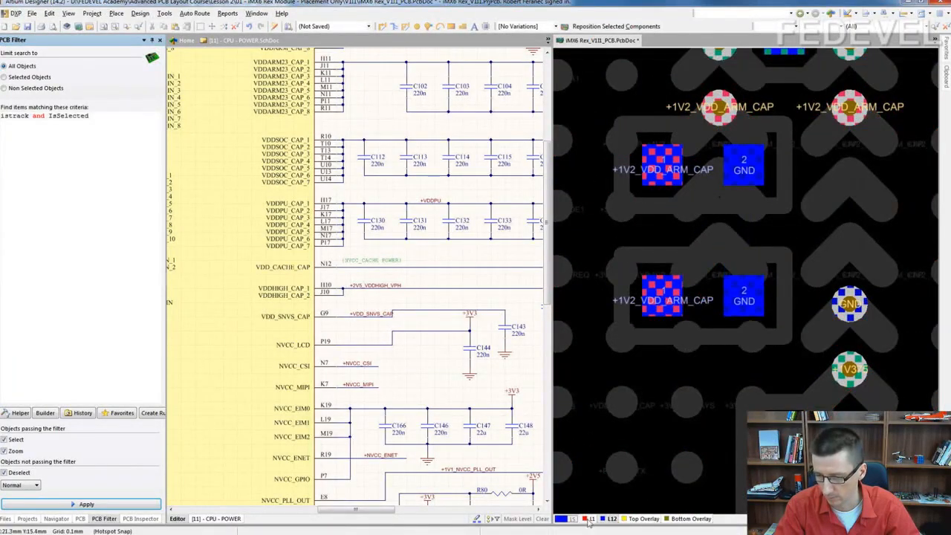
Step: Delete the L1 fanout tracks joining the GND pads H12–J12 and K12–L12 and the +1V2_VDD_ARM_CAP pads H11–J11 and K11–L11
{"action": "left_click", "coordinate": [589, 520]}
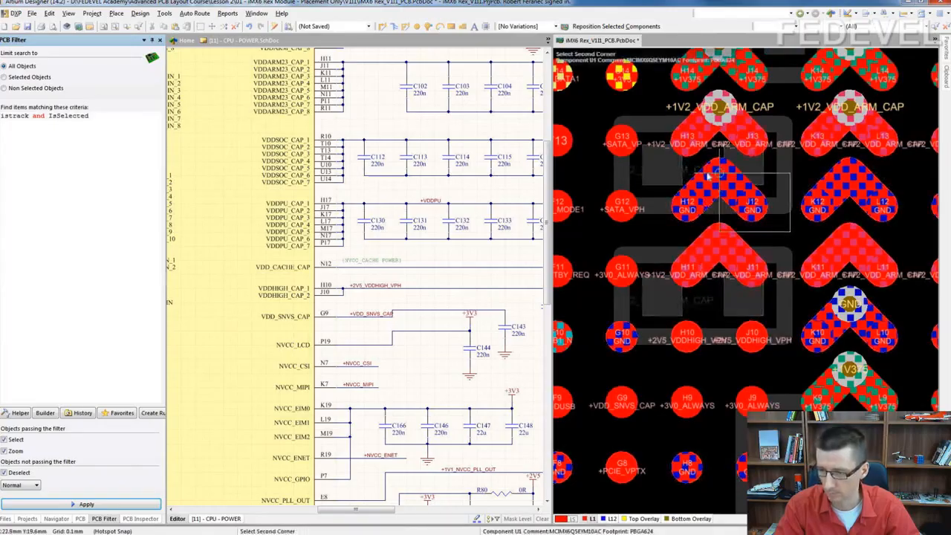
{"action": "left_click", "coordinate": [652, 155]}
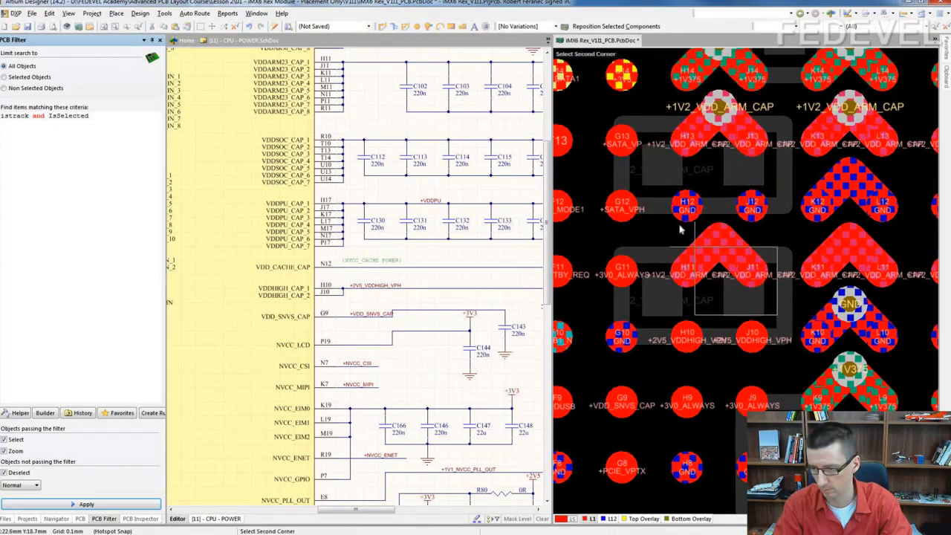
{"action": "key", "text": "Delete"}
{"action": "left_click_drag", "start_coordinate": [908, 295], "coordinate": [788, 213]}
{"action": "key", "text": "Delete"}
{"action": "left_click_drag", "start_coordinate": [891, 242], "coordinate": [800, 147]}
{"action": "key", "text": "Delete"}
Step: Copy the fanout track and via from pad J13 onto GND pad H12, placing the via between the two capacitors, and check it on L12
{"action": "right_click_drag", "start_coordinate": [788, 194], "coordinate": [794, 235]}
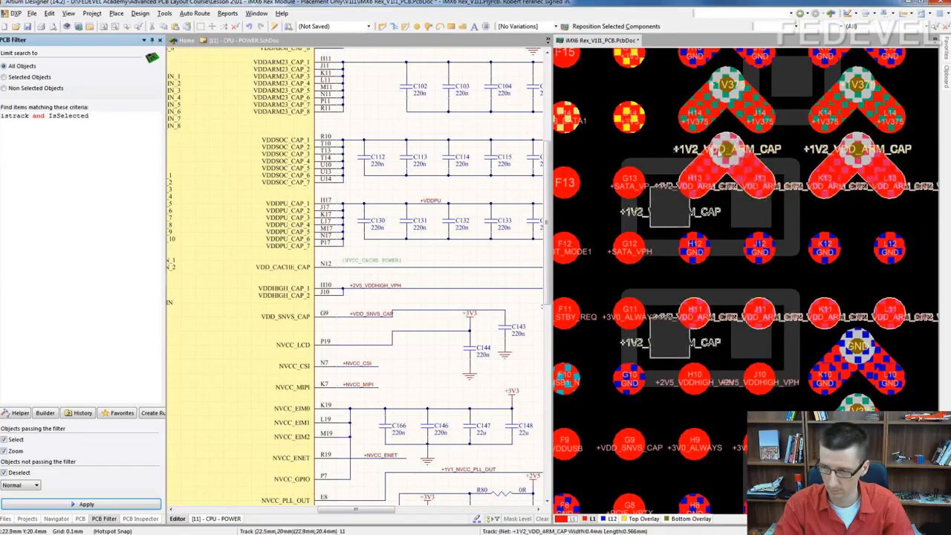
{"action": "left_click", "coordinate": [746, 170], "text": "shift"}
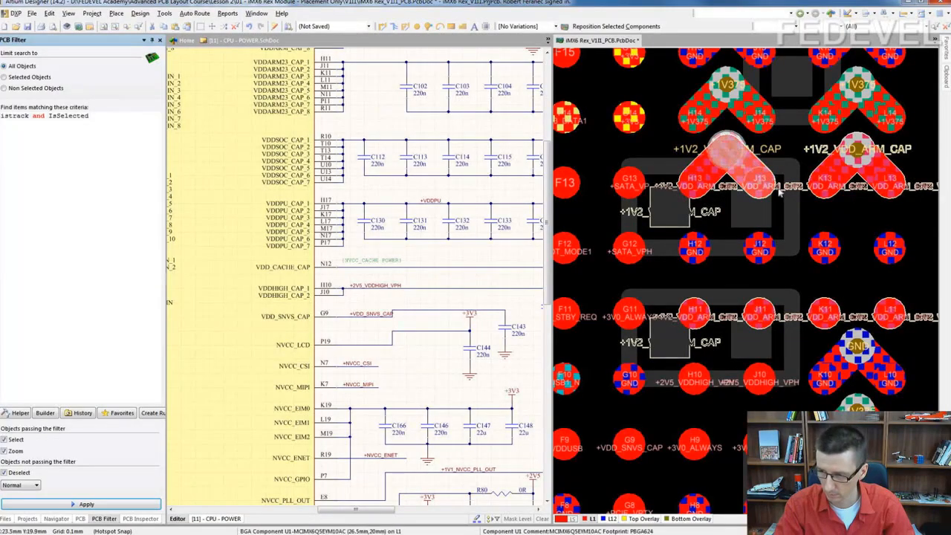
{"action": "key", "text": "ctrl+c"}
{"action": "left_click", "coordinate": [760, 182]}
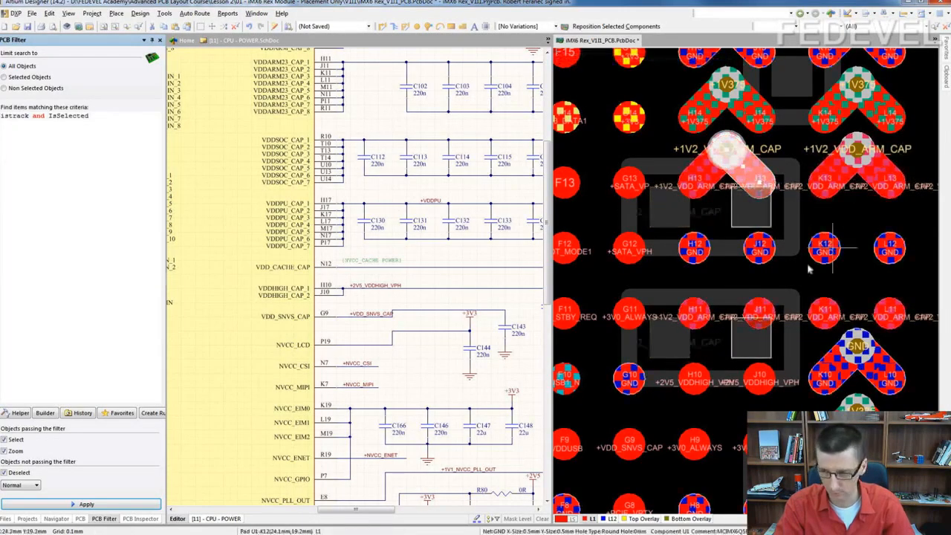
{"action": "key", "text": "ctrl+v"}
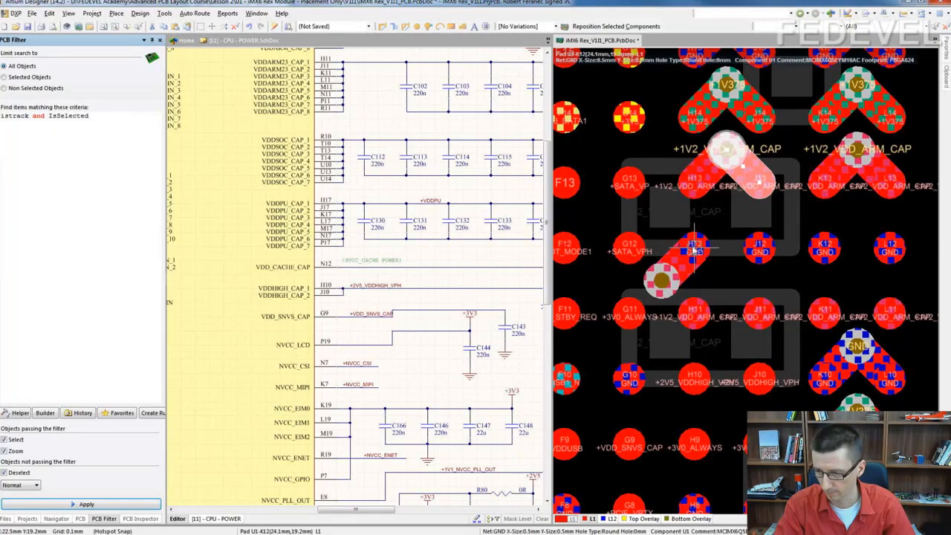
{"action": "left_click", "coordinate": [694, 251]}
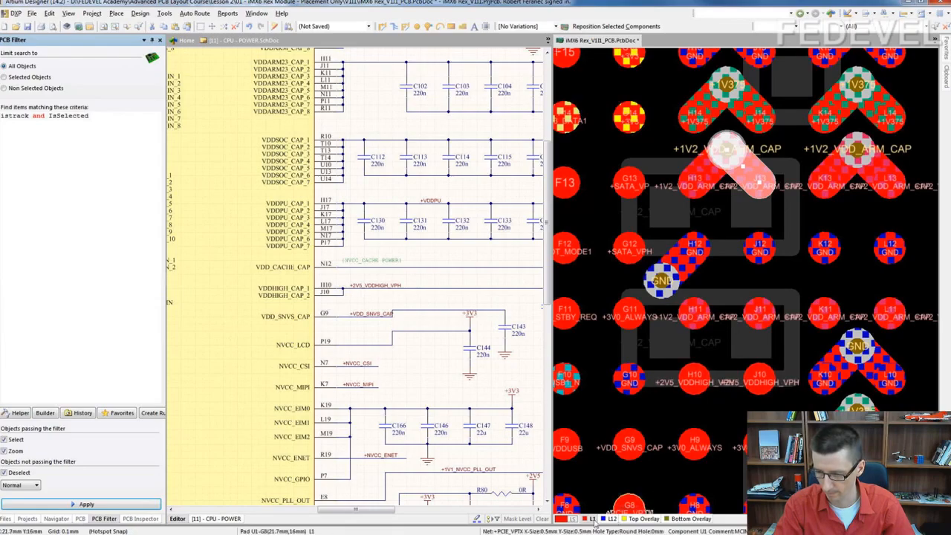
{"action": "left_click", "coordinate": [611, 519]}
{"action": "scroll", "coordinate": [714, 282], "scroll_direction": "up", "scroll_amount": 1}
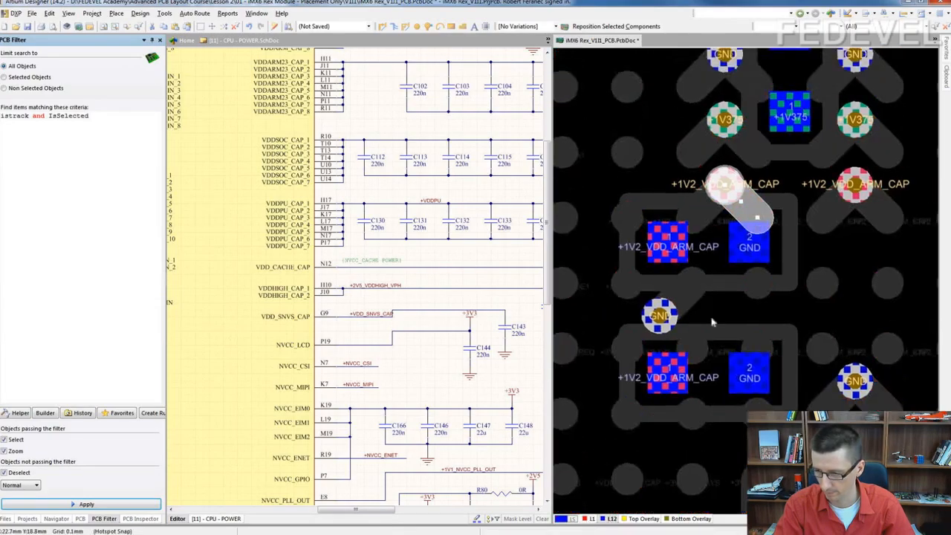
Step: Nudge capacitor C102 up and capacitor C97 down by about 0.1 mm each, closing the gap around the GND via
{"action": "left_click_drag", "start_coordinate": [714, 376], "coordinate": [709, 365]}
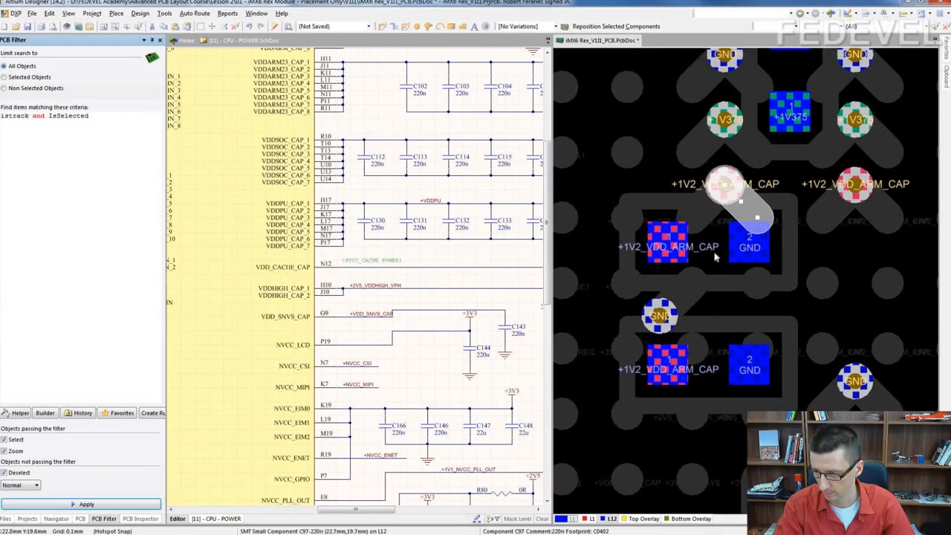
{"action": "left_click_drag", "start_coordinate": [712, 249], "coordinate": [710, 253]}
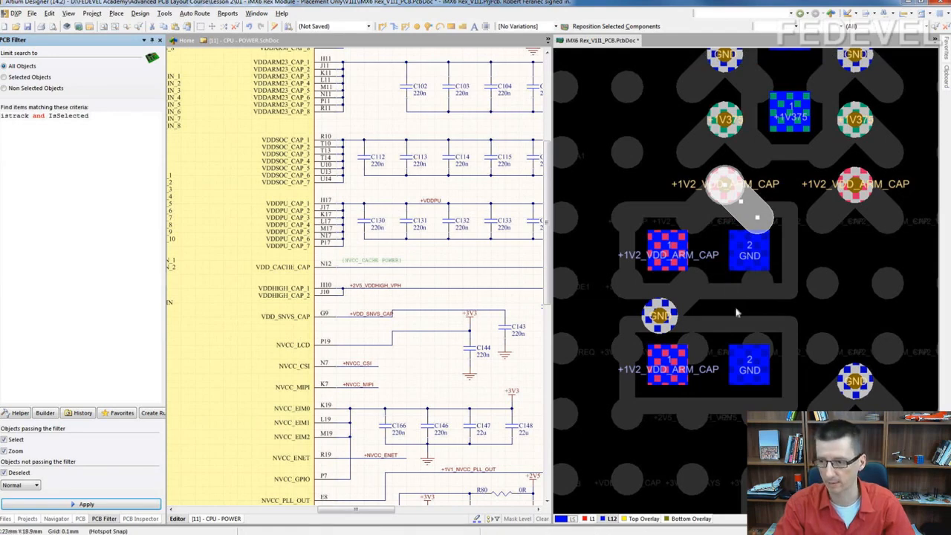
Step: Select the vertical stack of three decoupling capacitors above C97 and move it down, close to C97's outline
{"action": "scroll", "coordinate": [737, 313], "scroll_direction": "down", "scroll_amount": 2, "text": "ctrl"}
{"action": "right_click_drag", "start_coordinate": [719, 263], "coordinate": [715, 344]}
{"action": "scroll", "coordinate": [712, 341], "scroll_direction": "down", "scroll_amount": 2, "text": "ctrl"}
{"action": "right_click_drag", "start_coordinate": [816, 248], "coordinate": [813, 270]}
{"action": "left_click_drag", "start_coordinate": [674, 96], "coordinate": [733, 324]}
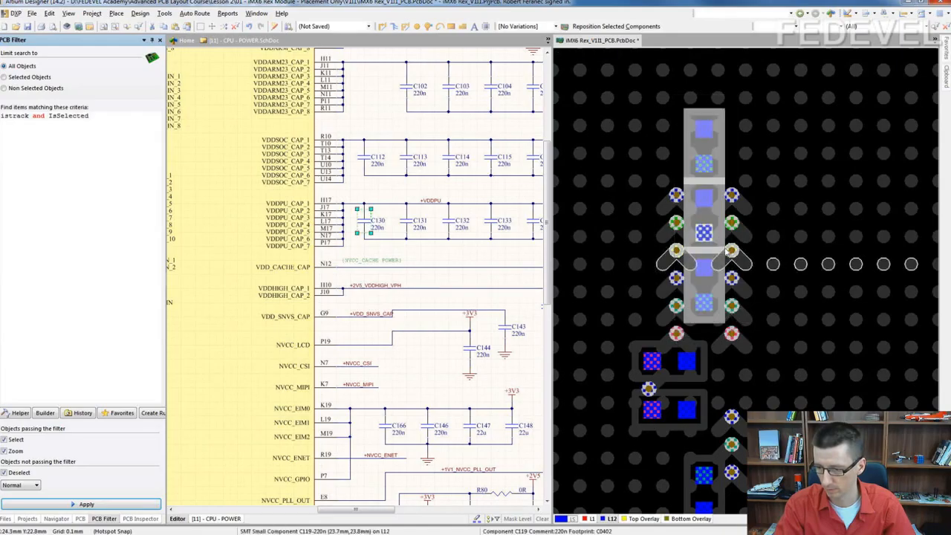
{"action": "left_click_drag", "start_coordinate": [705, 286], "coordinate": [705, 319]}
{"action": "scroll", "coordinate": [705, 356], "scroll_direction": "up", "scroll_amount": 5, "text": "ctrl"}
{"action": "scroll", "coordinate": [705, 356], "scroll_direction": "down", "scroll_amount": 2, "text": "ctrl"}
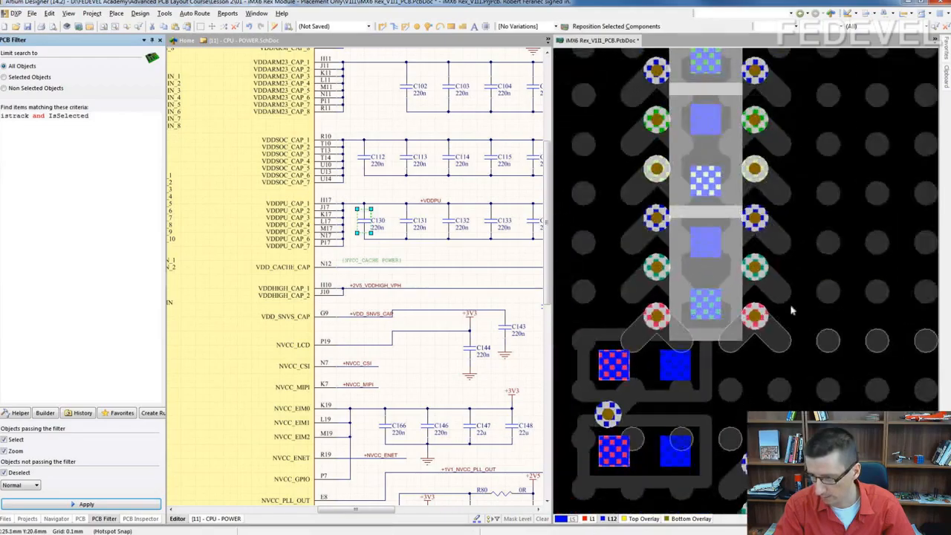
{"action": "left_click", "coordinate": [820, 240]}
{"action": "right_click_drag", "start_coordinate": [824, 206], "coordinate": [829, 345]}
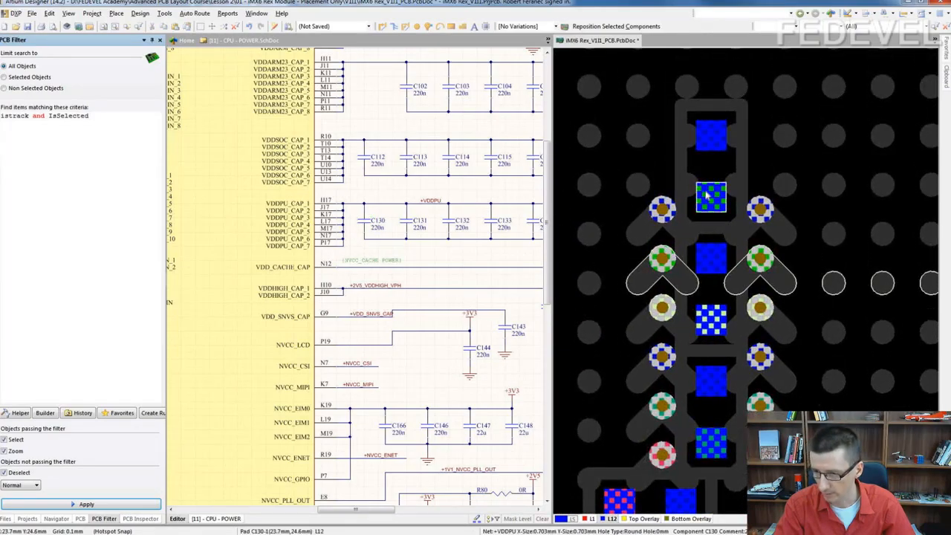
{"action": "key", "text": "ctrl+w"}
{"action": "scroll", "coordinate": [746, 195], "scroll_direction": "up", "scroll_amount": 1, "text": "ctrl"}
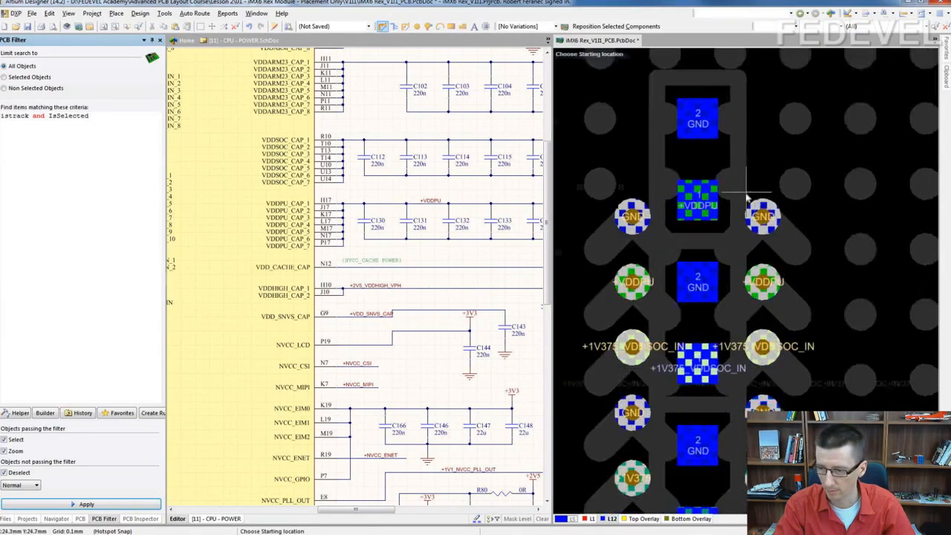
{"action": "scroll", "coordinate": [747, 197], "scroll_direction": "up", "scroll_amount": 1, "text": "ctrl"}
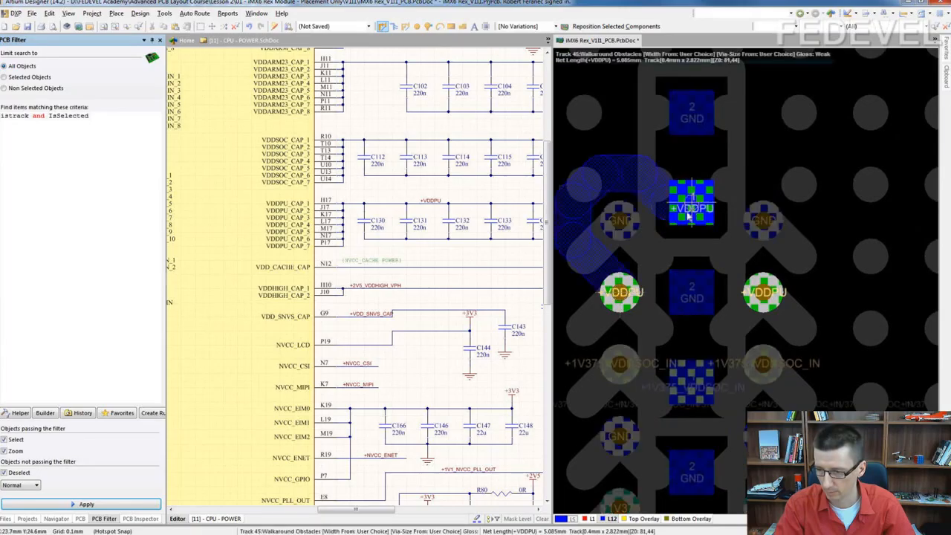
{"action": "scroll", "coordinate": [696, 402], "scroll_direction": "down", "scroll_amount": 1}
{"action": "scroll", "coordinate": [712, 248], "scroll_direction": "down", "scroll_amount": 3}
{"action": "scroll", "coordinate": [745, 376], "scroll_direction": "down", "scroll_amount": 1, "text": "ctrl"}
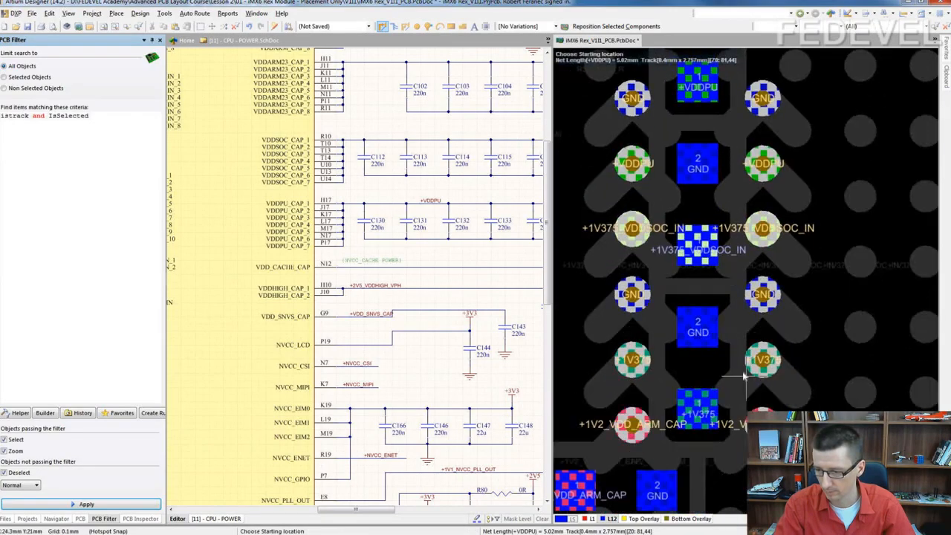
{"action": "scroll", "coordinate": [732, 370], "scroll_direction": "down", "scroll_amount": 1, "text": "ctrl"}
{"action": "scroll", "coordinate": [730, 461], "scroll_direction": "down", "scroll_amount": 3}
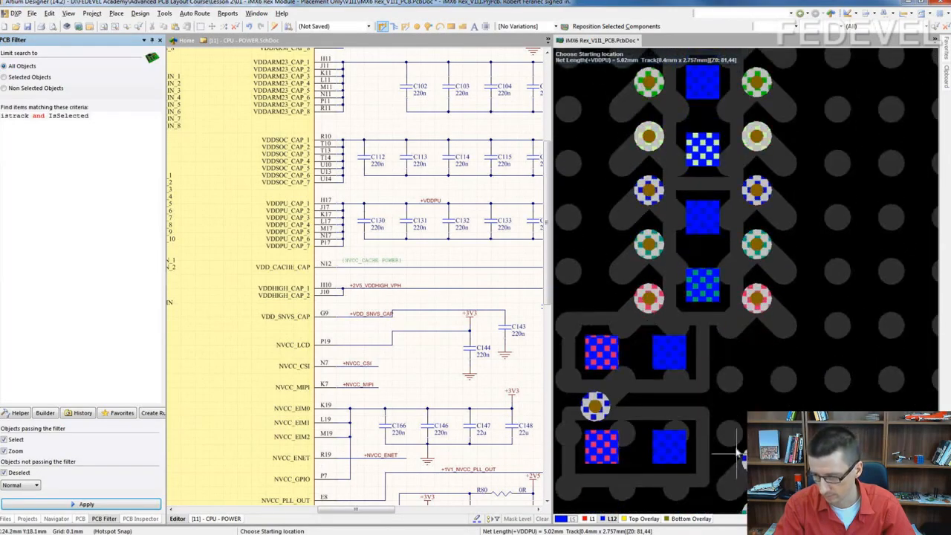
{"action": "key", "text": "Escape"}
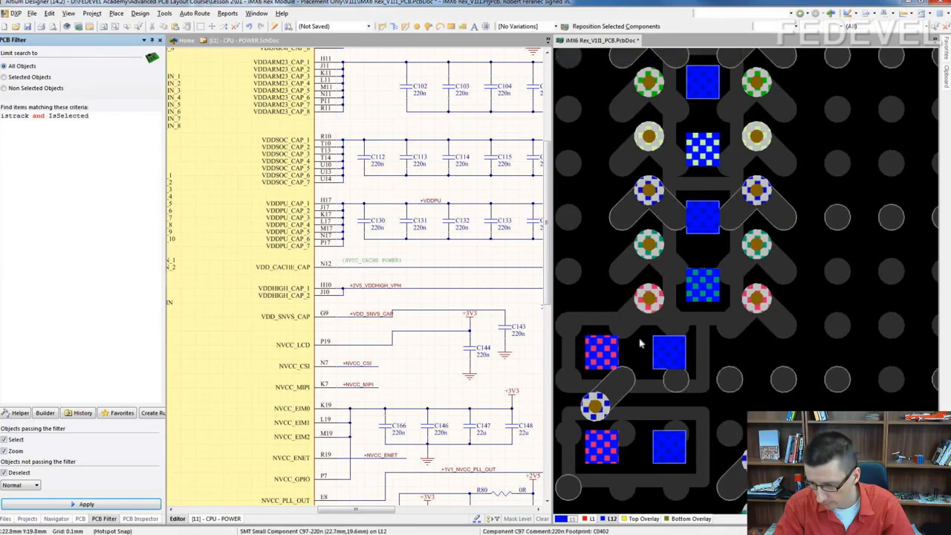
Step: Move C97 down about 0.2 mm towards C102, and shift the stack of three capacitors above it down by the same amount
{"action": "left_click_drag", "start_coordinate": [642, 344], "coordinate": [637, 369]}
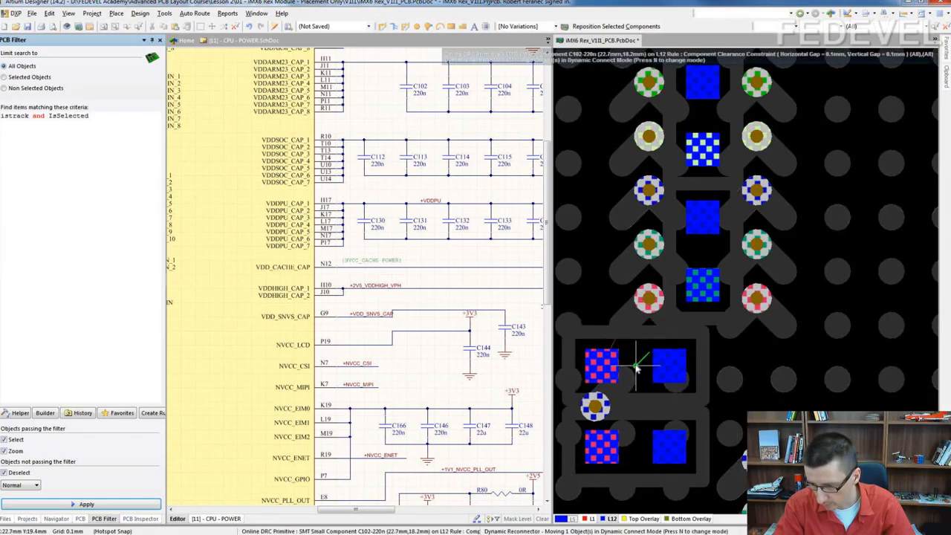
{"action": "right_click_drag", "start_coordinate": [781, 361], "coordinate": [783, 429]}
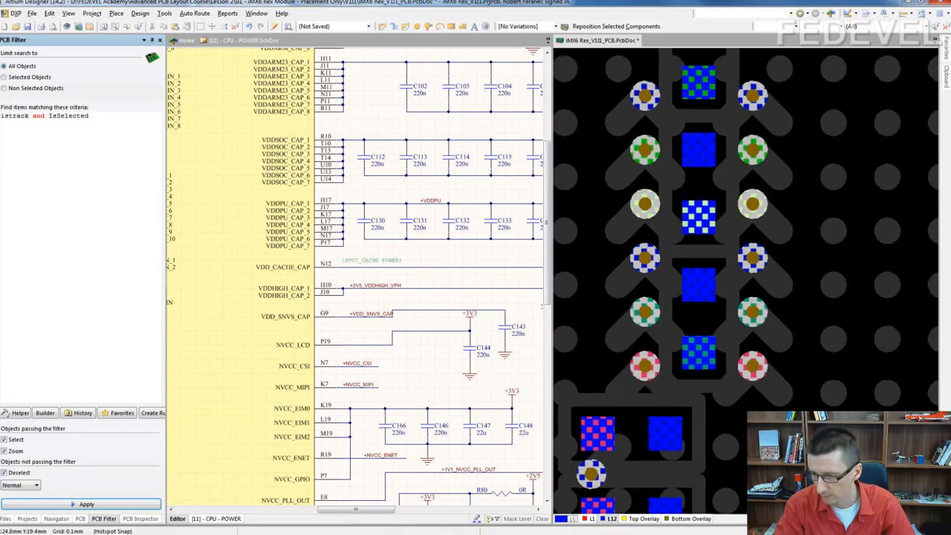
{"action": "scroll", "coordinate": [776, 427], "scroll_direction": "down", "scroll_amount": 1, "text": "ctrl"}
{"action": "scroll", "coordinate": [683, 86], "scroll_direction": "up", "scroll_amount": 3}
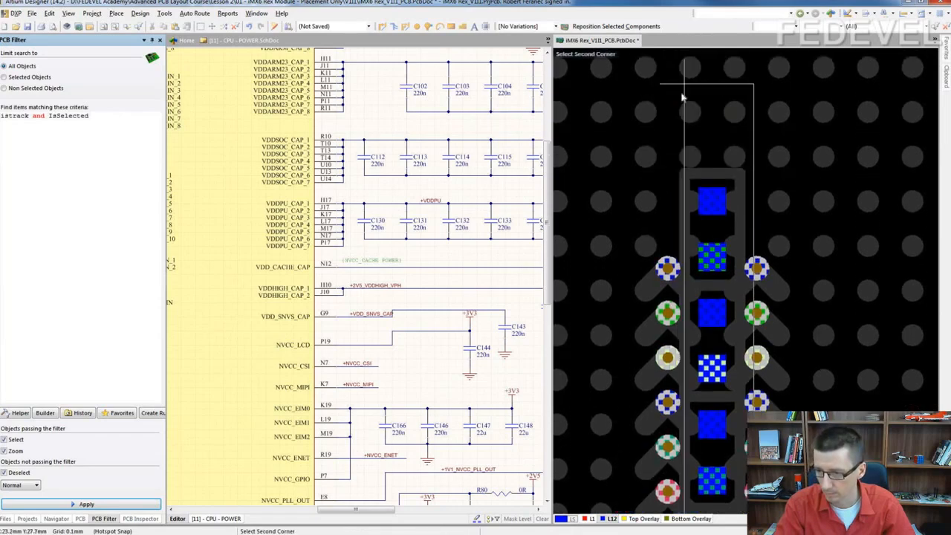
{"action": "left_click", "coordinate": [669, 146]}
{"action": "right_click_drag", "start_coordinate": [830, 402], "coordinate": [836, 296]}
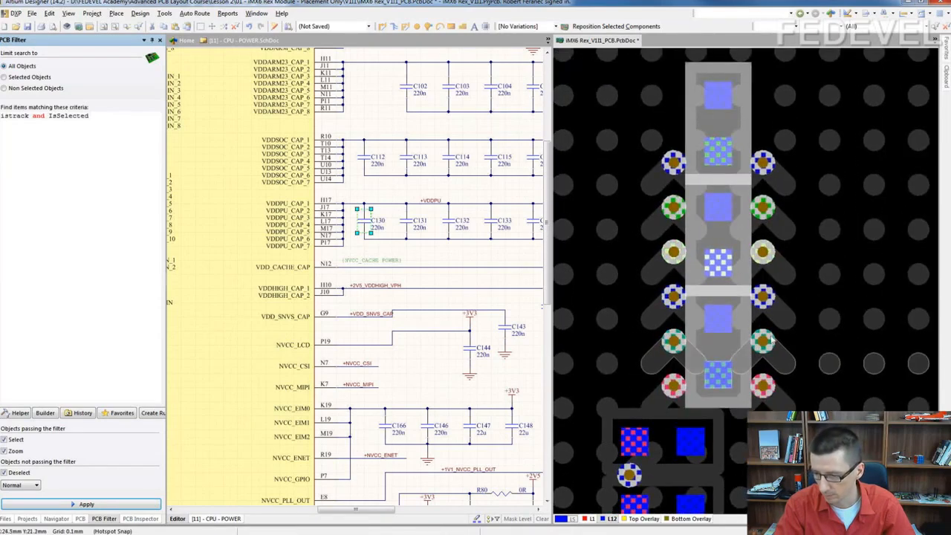
{"action": "left_click_drag", "start_coordinate": [716, 344], "coordinate": [715, 359]}
{"action": "left_click", "coordinate": [810, 334]}
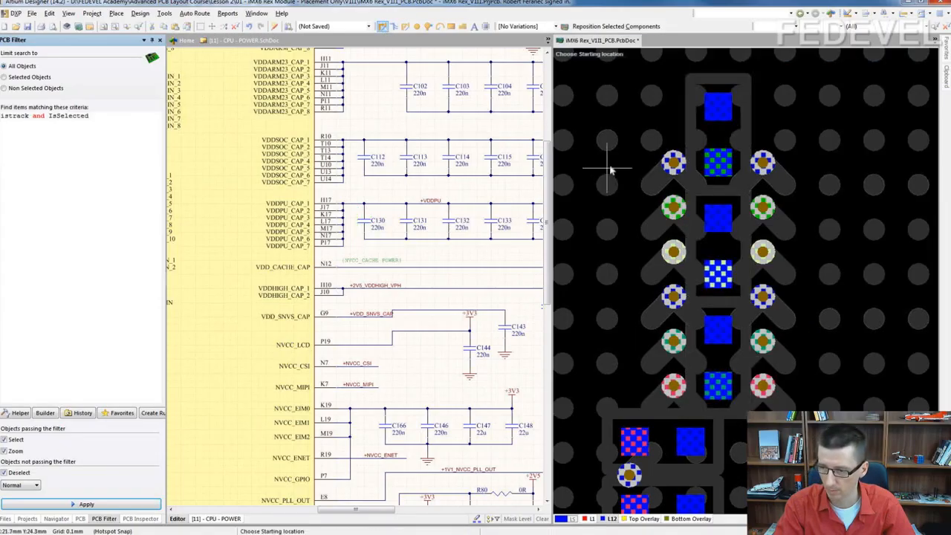
Step: Route a 0.4 mm +VDDPU track on L12 between C130's +VDDPU pad and the nearby +VDDPU via
{"action": "left_click", "coordinate": [718, 162]}
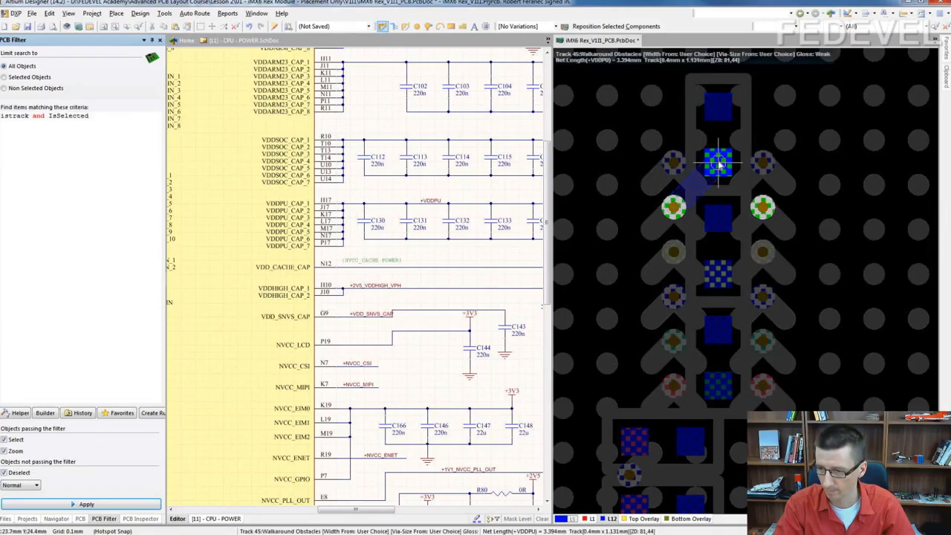
{"action": "left_click", "coordinate": [718, 165]}
{"action": "right_click", "coordinate": [719, 164]}
Step: Select the lone +1V375 capacitor C107 below C102 and move it up so its +1V375 pad is level with the +1V375 via
{"action": "right_click_drag", "start_coordinate": [786, 307], "coordinate": [785, 218]}
{"action": "scroll", "coordinate": [785, 218], "scroll_direction": "down", "scroll_amount": 2, "text": "ctrl"}
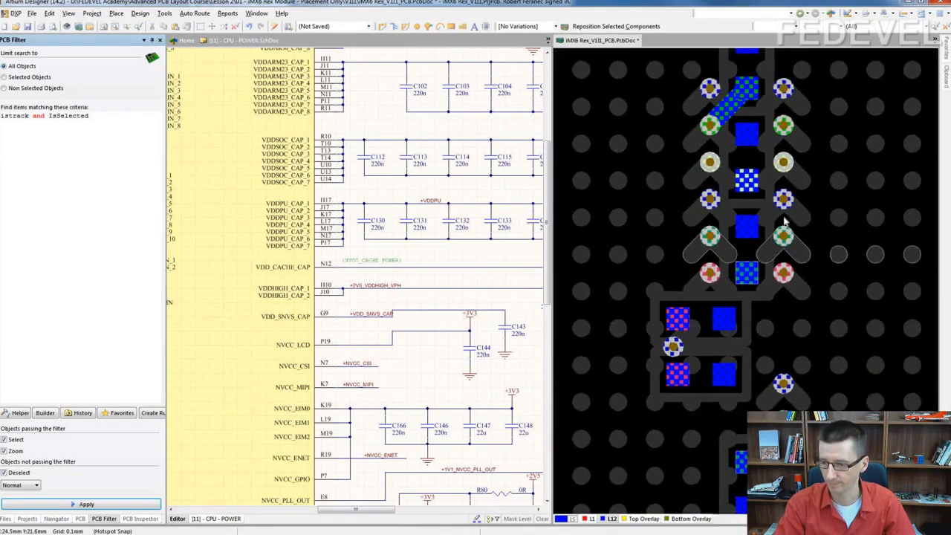
{"action": "right_click_drag", "start_coordinate": [777, 348], "coordinate": [755, 347]}
{"action": "scroll", "coordinate": [705, 275], "scroll_direction": "down", "scroll_amount": 2, "text": "ctrl"}
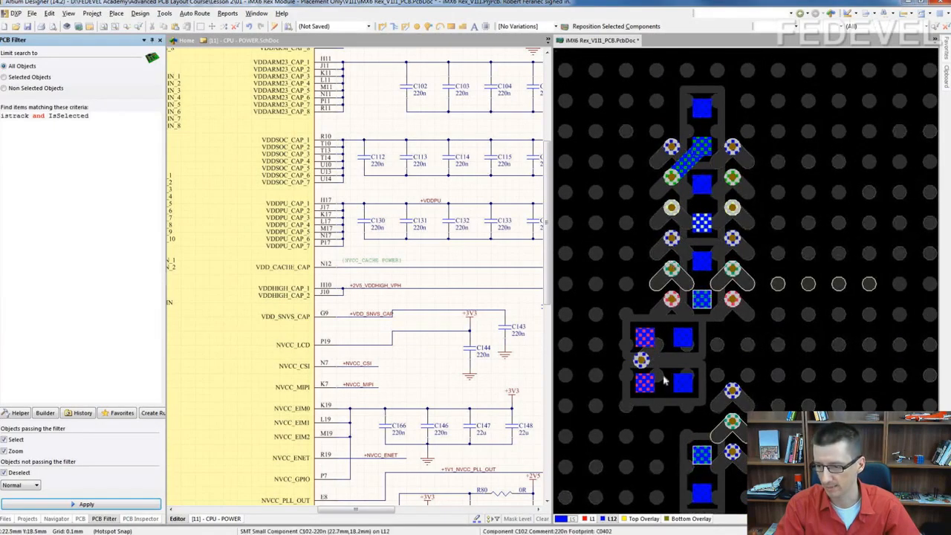
{"action": "right_click_drag", "start_coordinate": [732, 462], "coordinate": [724, 360]}
{"action": "scroll", "coordinate": [695, 365], "scroll_direction": "up", "scroll_amount": 2, "text": "ctrl"}
{"action": "scroll", "coordinate": [695, 359], "scroll_direction": "down", "scroll_amount": 1, "text": "ctrl"}
{"action": "key", "text": "s"}
{"action": "key", "text": "i"}
{"action": "left_click", "coordinate": [736, 425]}
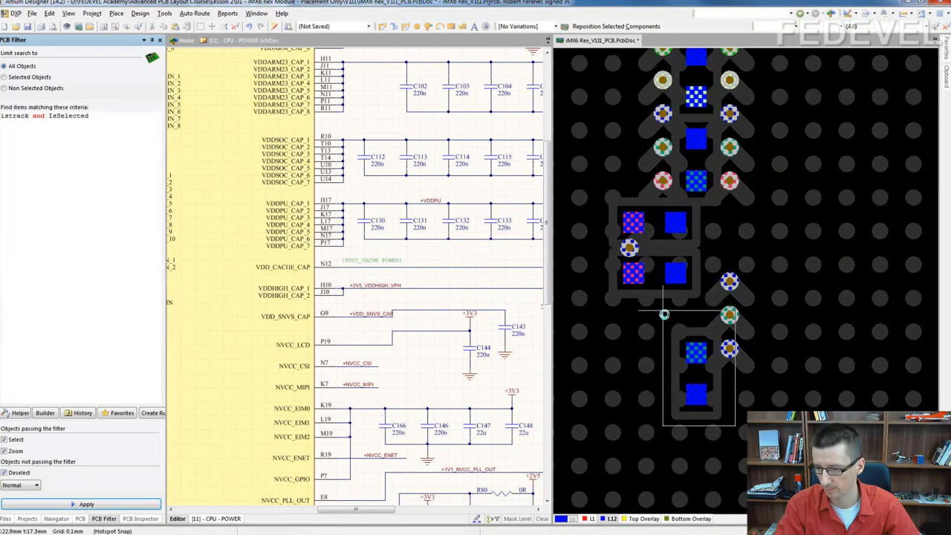
{"action": "left_click", "coordinate": [664, 315]}
{"action": "left_click_drag", "start_coordinate": [696, 371], "coordinate": [696, 336]}
{"action": "left_click", "coordinate": [799, 321]}
{"action": "right_click_drag", "start_coordinate": [807, 256], "coordinate": [761, 268]}
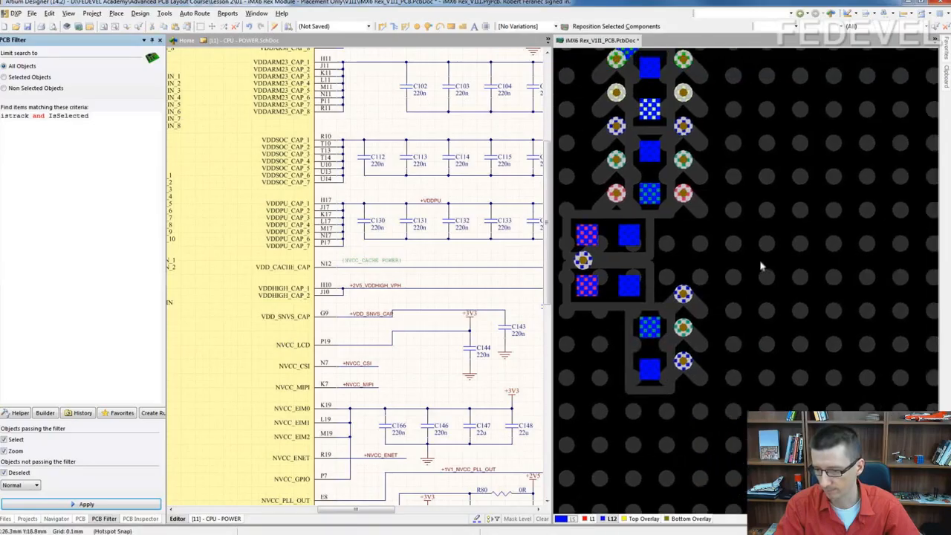
Step: Switch to layer L1 and examine the BGA balls around the placed capacitors for power nets that still lack fanout vias
{"action": "left_click", "coordinate": [587, 520]}
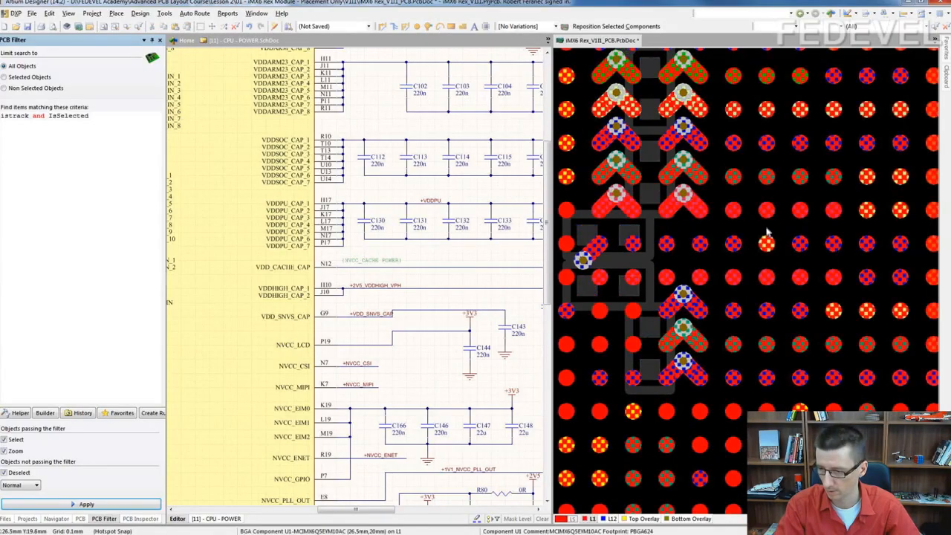
{"action": "right_click_drag", "start_coordinate": [768, 232], "coordinate": [738, 251]}
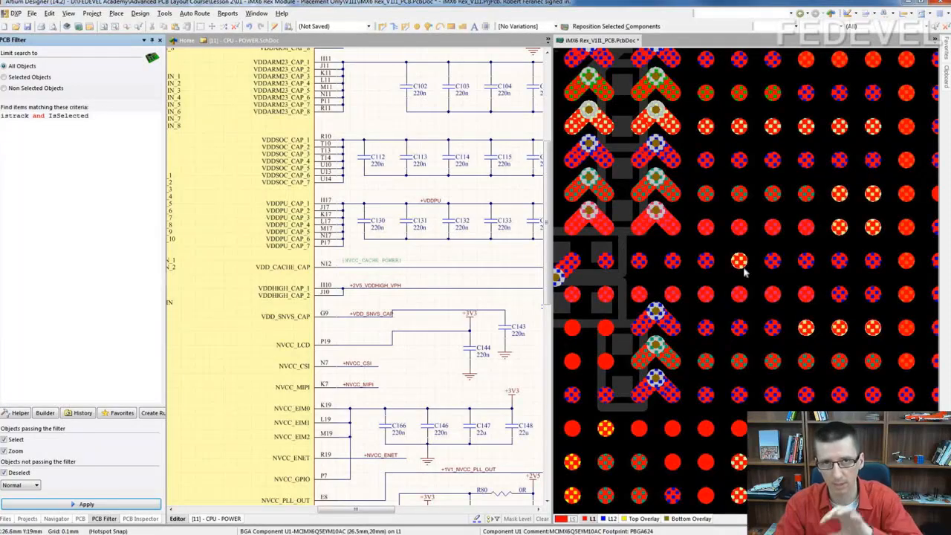
{"action": "right_click_drag", "start_coordinate": [709, 270], "coordinate": [768, 263]}
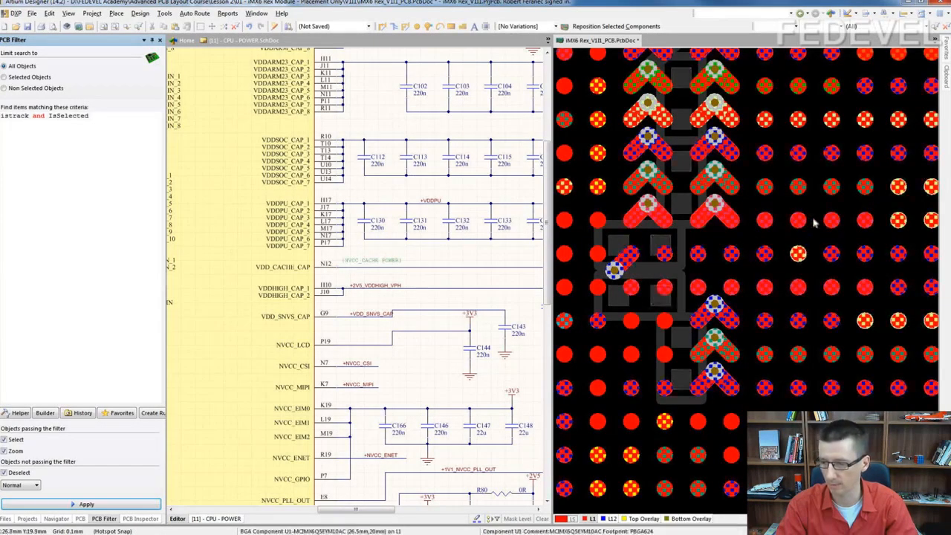
{"action": "right_click_drag", "start_coordinate": [797, 255], "coordinate": [778, 191]}
{"action": "right_click_drag", "start_coordinate": [746, 320], "coordinate": [797, 244]}
{"action": "scroll", "coordinate": [688, 301], "scroll_direction": "up", "scroll_amount": 1, "text": "ctrl"}
{"action": "scroll", "coordinate": [688, 301], "scroll_direction": "up", "scroll_amount": 2, "text": "ctrl"}
{"action": "right_click_drag", "start_coordinate": [687, 301], "coordinate": [693, 281]}
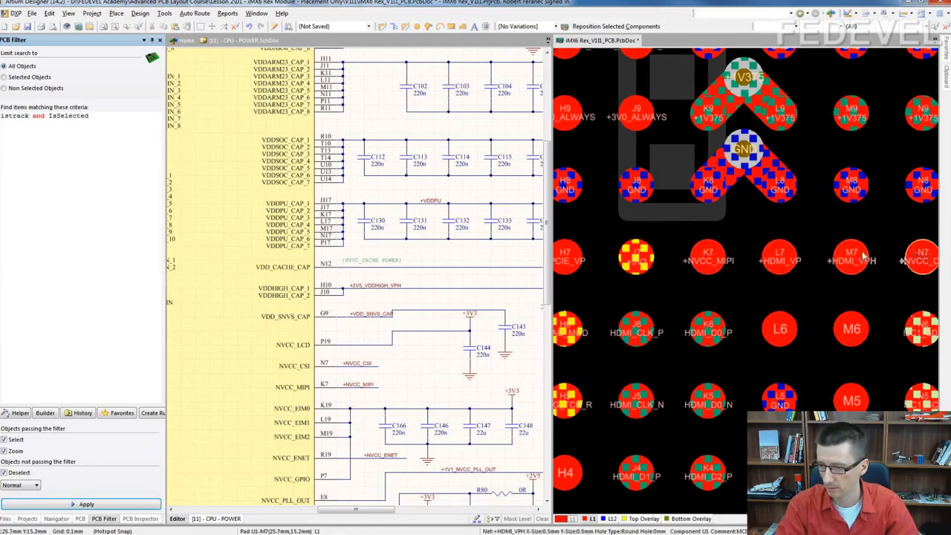
{"action": "right_click_drag", "start_coordinate": [863, 263], "coordinate": [721, 270]}
{"action": "right_click_drag", "start_coordinate": [668, 247], "coordinate": [721, 245]}
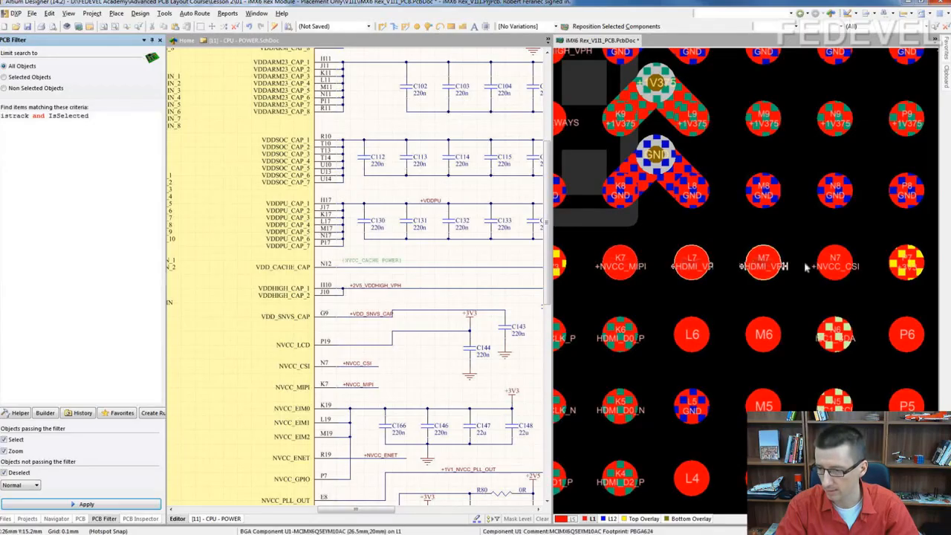
{"action": "right_click_drag", "start_coordinate": [744, 240], "coordinate": [773, 227]}
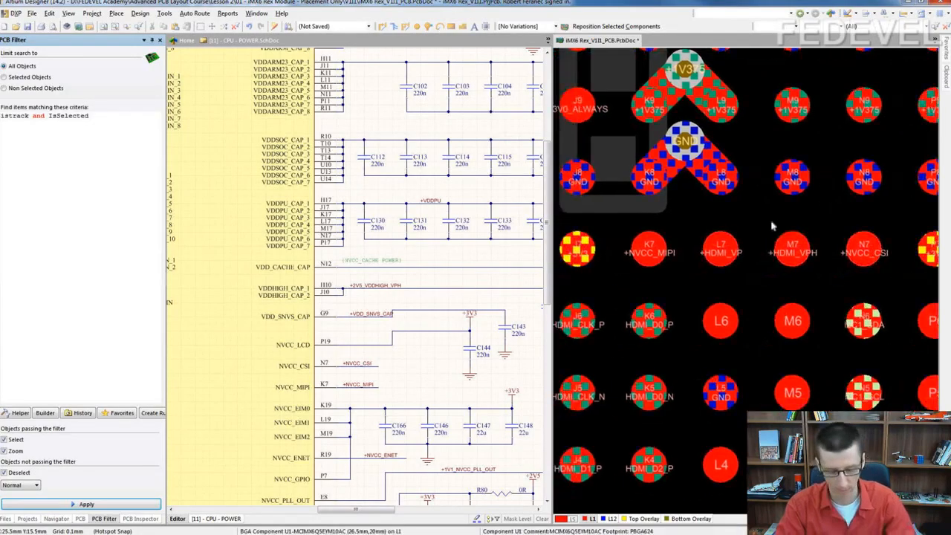
Step: Paste the copied track-and-via fanout onto BGA balls K7 (+NVCC_MIPI), L7 (+HDMI_VP), M7 (+HDMI_VPH) and N7 (+NVCC_CSI)
{"action": "key", "text": "ctrl+v"}
{"action": "left_click", "coordinate": [649, 253]}
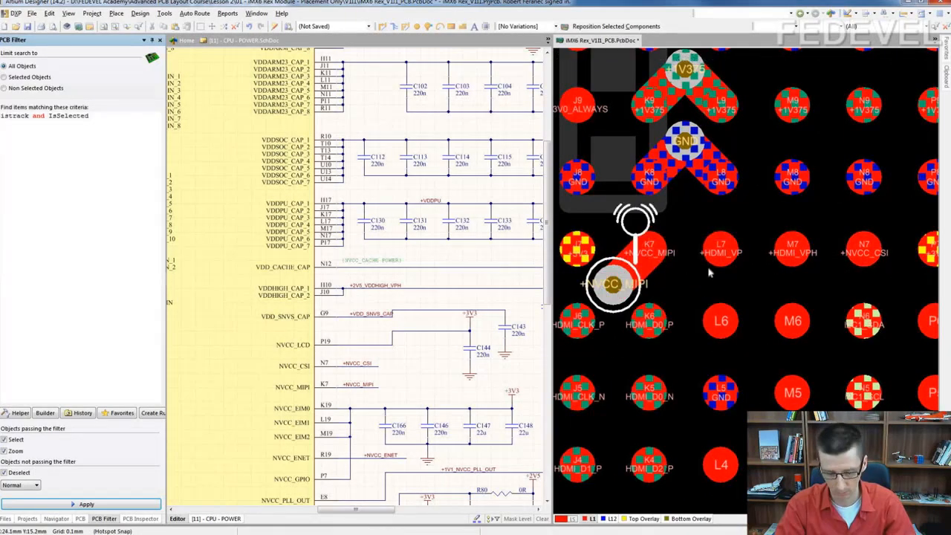
{"action": "left_click", "coordinate": [721, 253]}
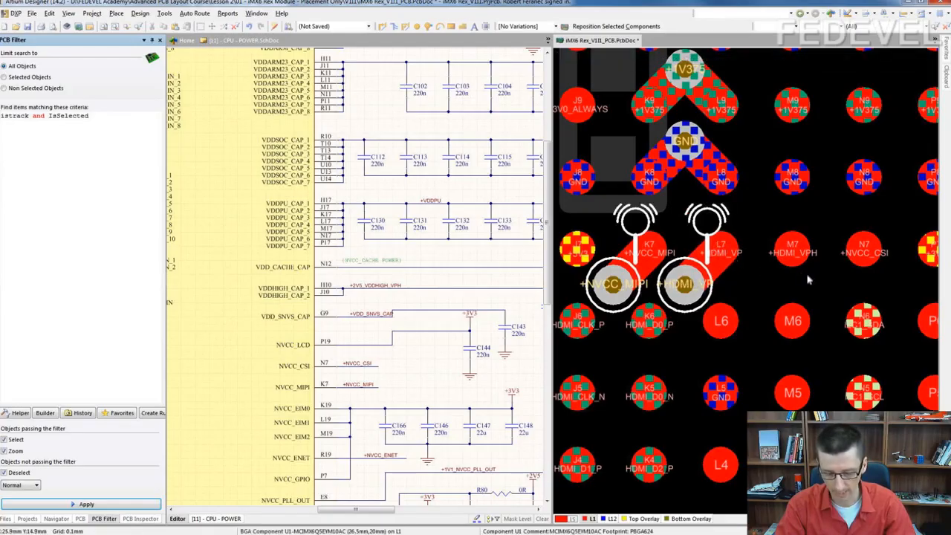
{"action": "left_click", "coordinate": [793, 253]}
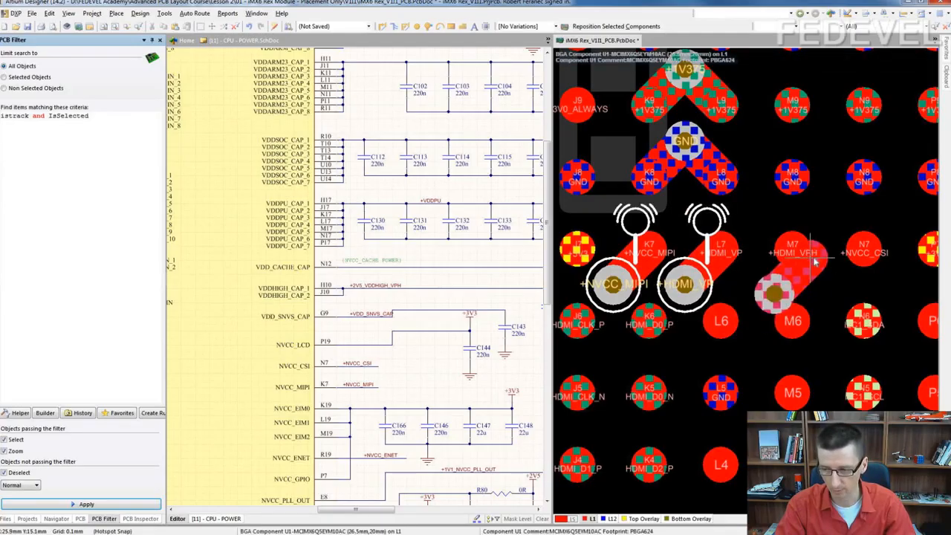
{"action": "left_click", "coordinate": [862, 253]}
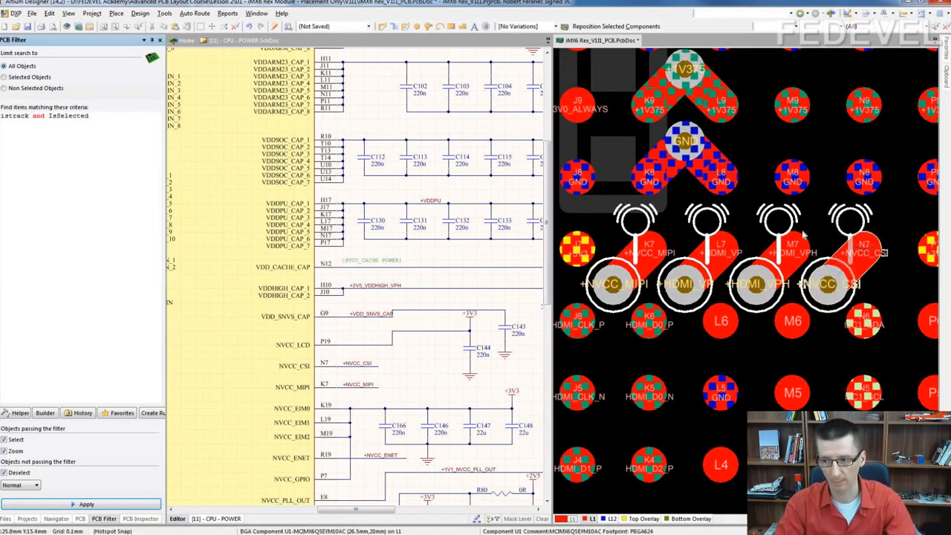
Step: Switch to layer L12 and try a slightly lower position for capacitor C107 above the pasted vias
{"action": "right_click_drag", "start_coordinate": [712, 178], "coordinate": [726, 217]}
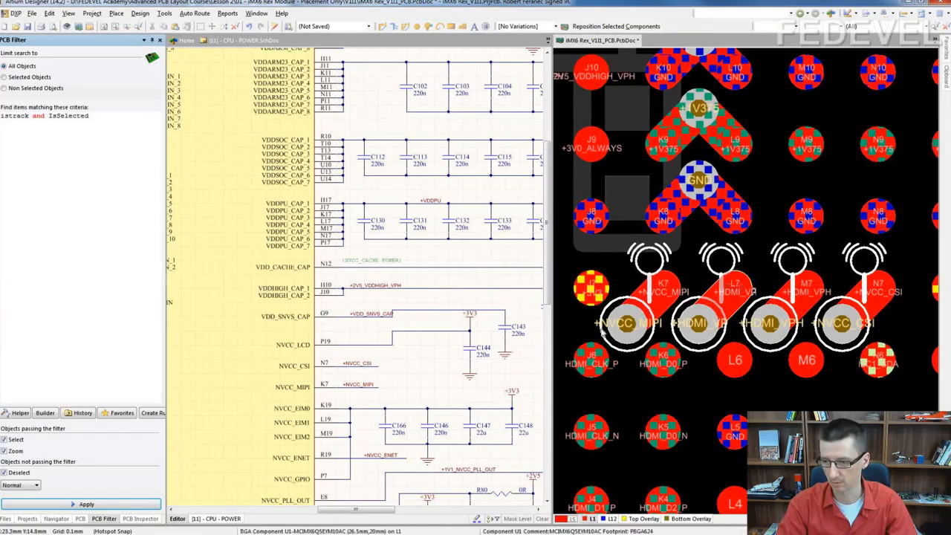
{"action": "right_click_drag", "start_coordinate": [642, 292], "coordinate": [682, 335]}
{"action": "key", "text": "KP_Multiply"}
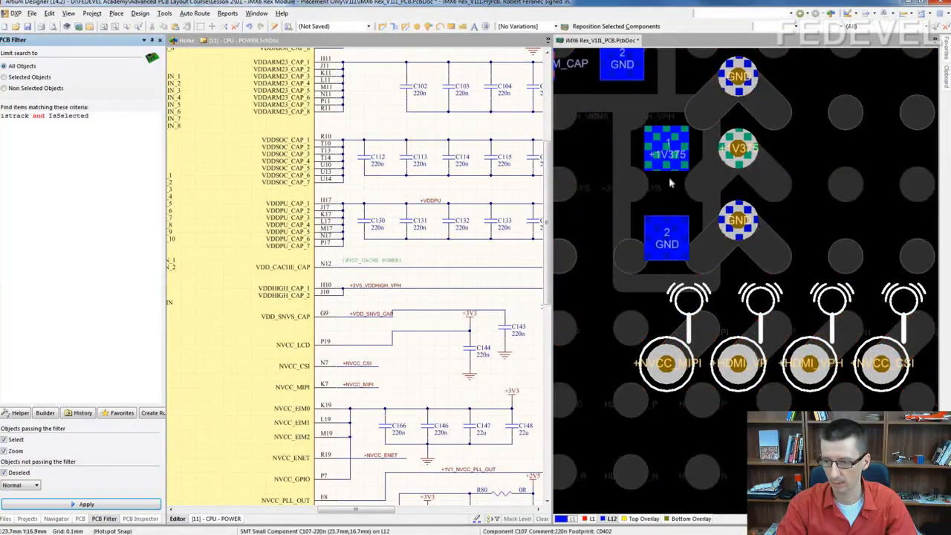
{"action": "mouse_move", "coordinate": [667, 214]}
{"action": "left_mouse_down"}
{"action": "mouse_move", "coordinate": [665, 265]}
{"action": "mouse_move", "coordinate": [666, 197]}
{"action": "left_mouse_up"}
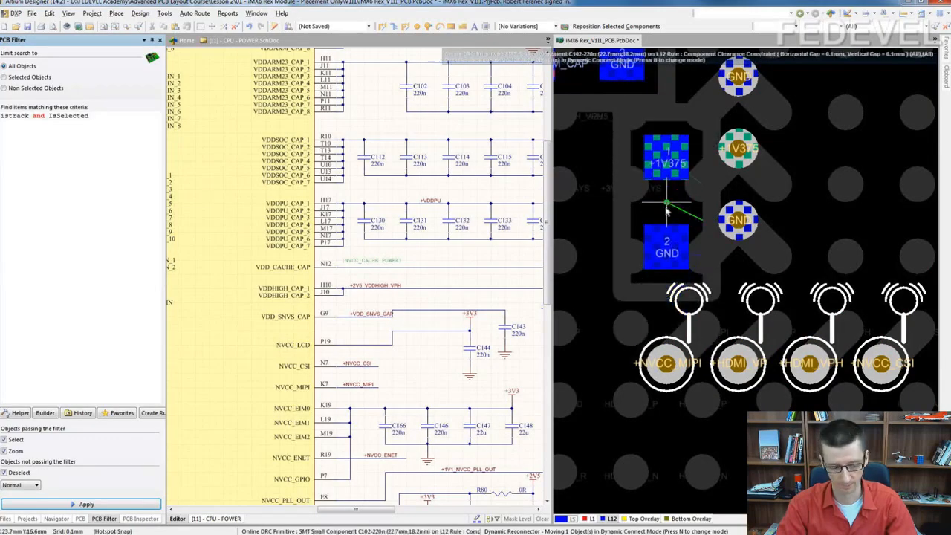
{"action": "scroll", "coordinate": [646, 230], "scroll_direction": "down", "scroll_amount": 1, "text": "ctrl"}
{"action": "scroll", "coordinate": [645, 231], "scroll_direction": "down", "scroll_amount": 2, "text": "ctrl"}
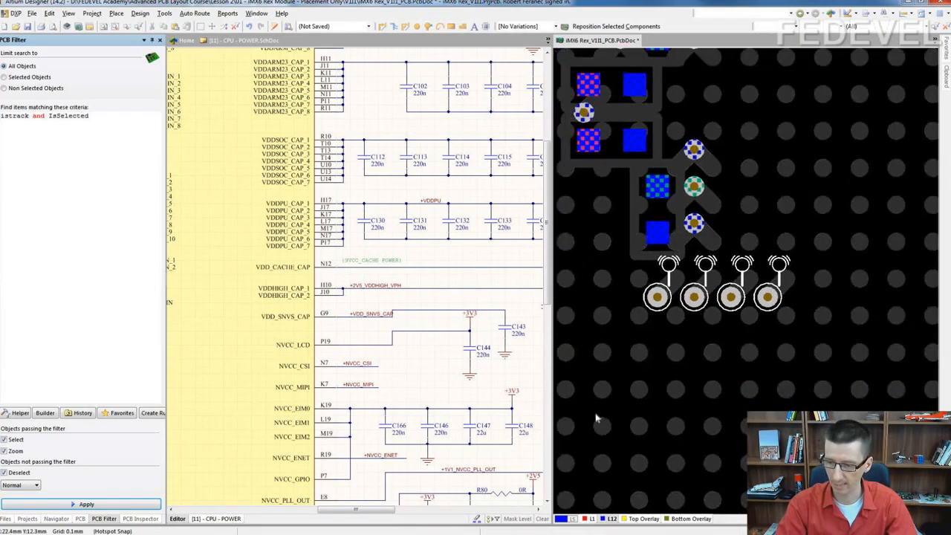
Step: Switch to layer L1 and paste the copied track-and-via fanout onto BGA ball K19 (+3V3)
{"action": "left_click", "coordinate": [590, 520]}
{"action": "right_click_drag", "start_coordinate": [718, 214], "coordinate": [722, 495]}
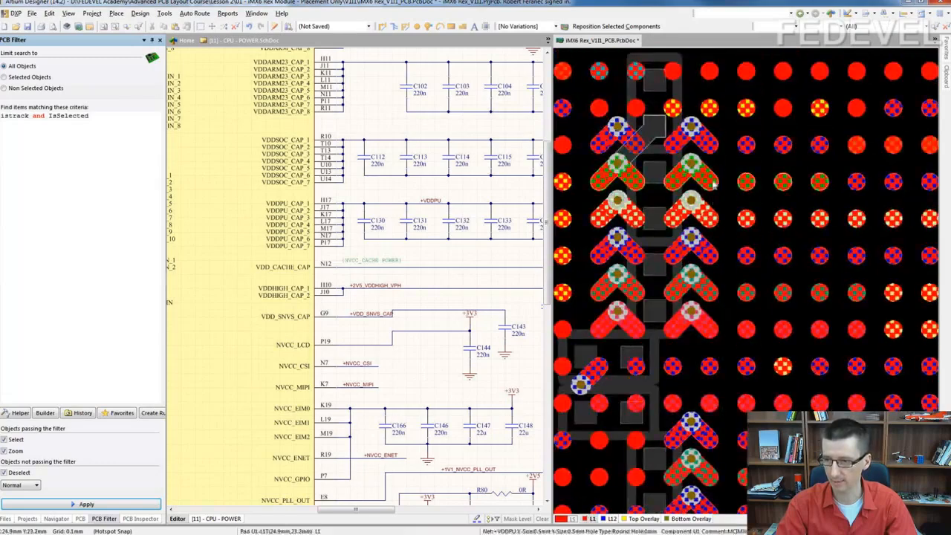
{"action": "right_click_drag", "start_coordinate": [715, 191], "coordinate": [704, 286]}
{"action": "scroll", "coordinate": [687, 168], "scroll_direction": "up", "scroll_amount": 4, "text": "ctrl"}
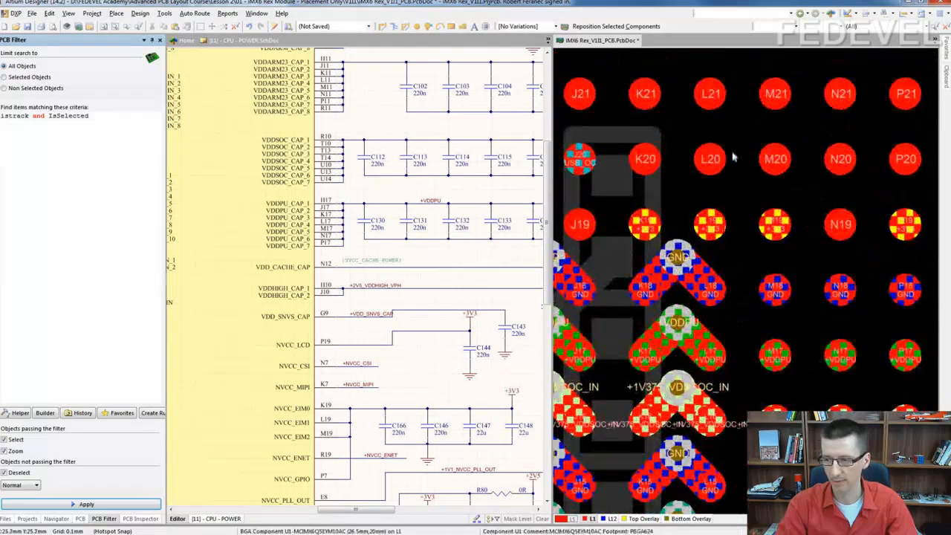
{"action": "right_click_drag", "start_coordinate": [864, 123], "coordinate": [867, 195]}
{"action": "right_click_drag", "start_coordinate": [746, 235], "coordinate": [807, 235]}
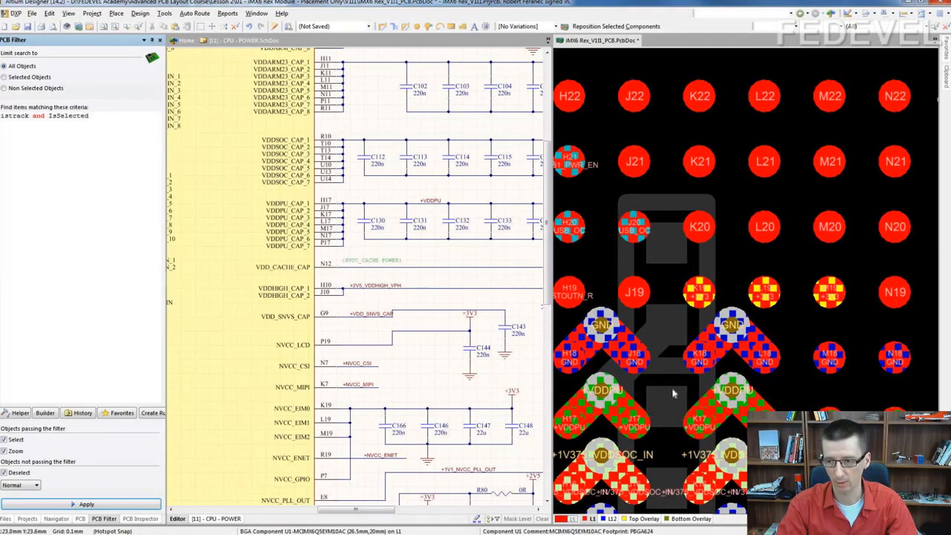
{"action": "right_click_drag", "start_coordinate": [801, 208], "coordinate": [745, 273]}
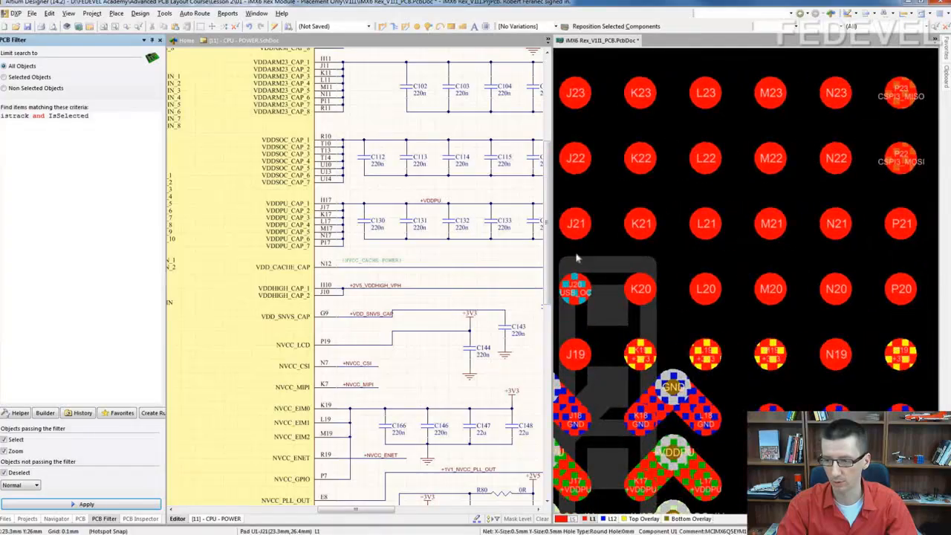
{"action": "right_click_drag", "start_coordinate": [652, 269], "coordinate": [675, 213]}
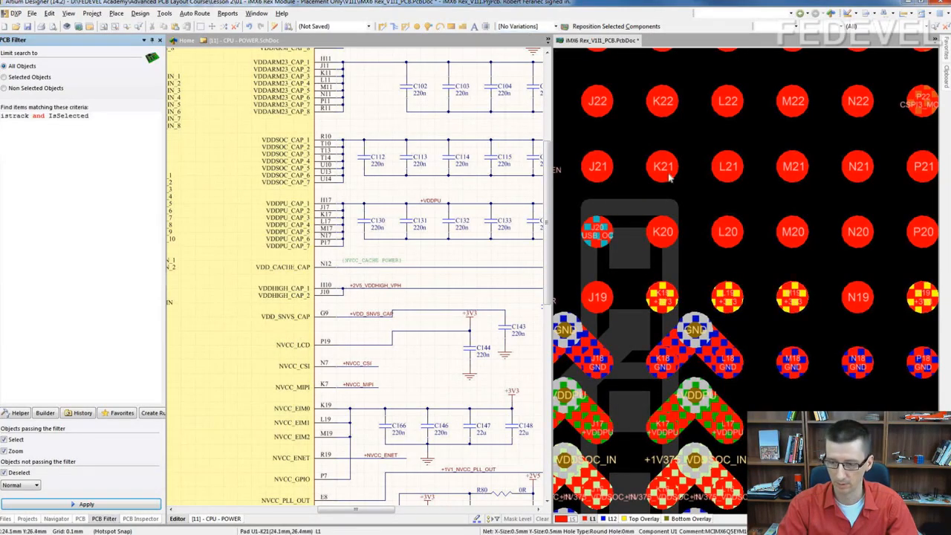
{"action": "key", "text": "ctrl+v"}
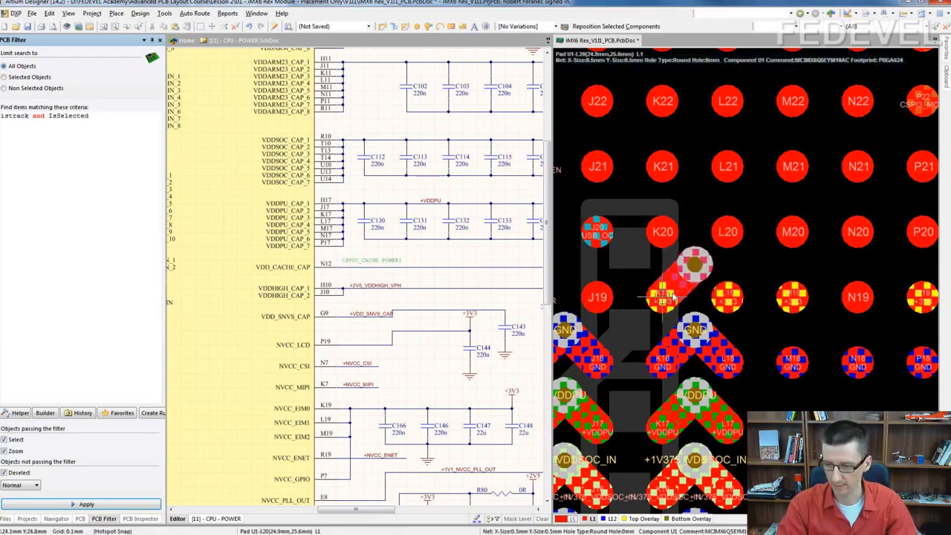
{"action": "left_click", "coordinate": [671, 301]}
{"action": "scroll", "coordinate": [698, 228], "scroll_direction": "up", "scroll_amount": 2}
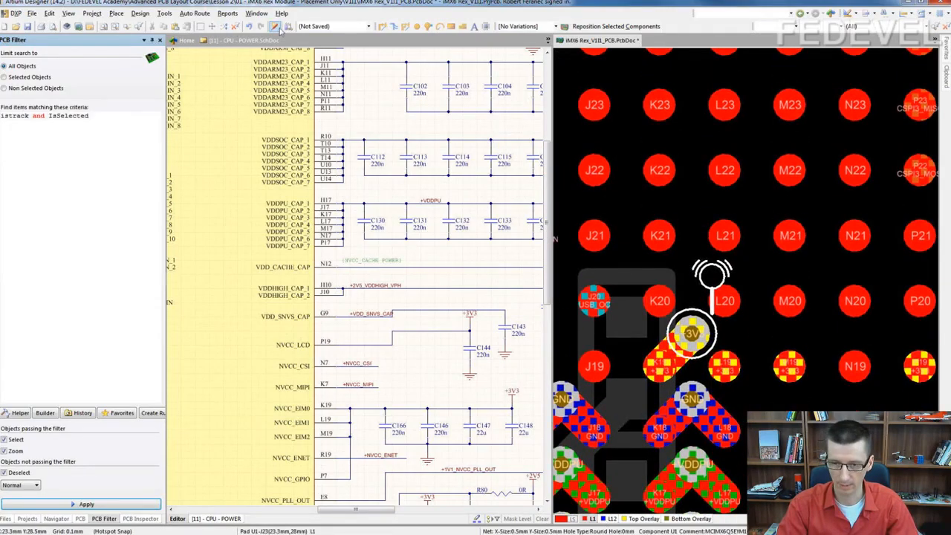
Step: Cross-probe pad U1-K19 to the CPU power schematic to look up its decoupling capacitors
{"action": "left_click", "coordinate": [275, 26]}
{"action": "left_click", "coordinate": [645, 369]}
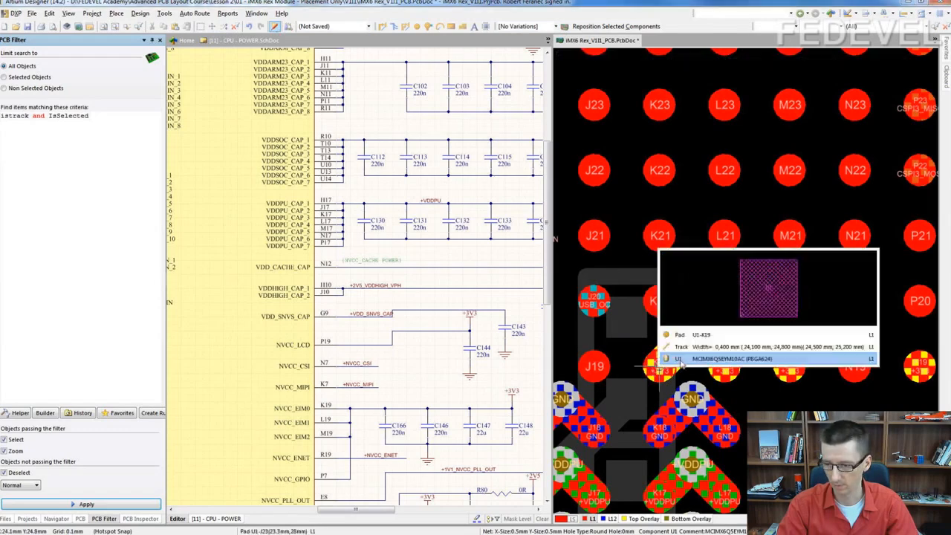
{"action": "left_click", "coordinate": [690, 335]}
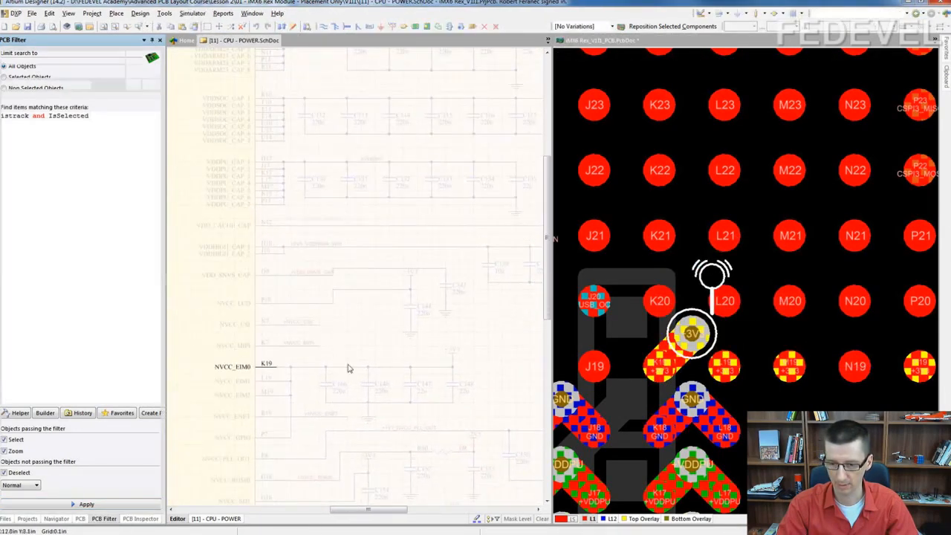
{"action": "left_click", "coordinate": [260, 311]}
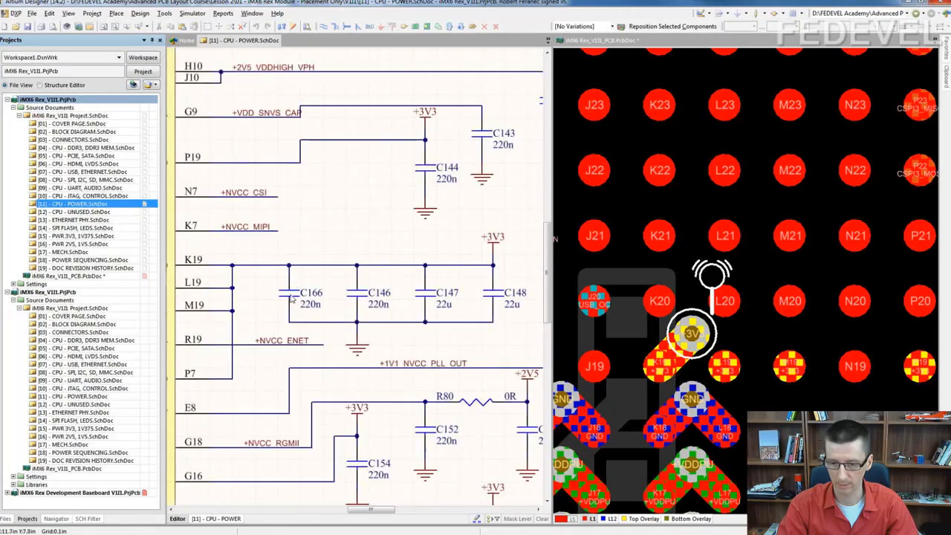
Step: Select capacitor C166 in the schematic and reposition it vertically on the PCB in the J–K ball columns, spanning rows 21 to 23
{"action": "left_click", "coordinate": [290, 293]}
{"action": "left_click", "coordinate": [643, 27]}
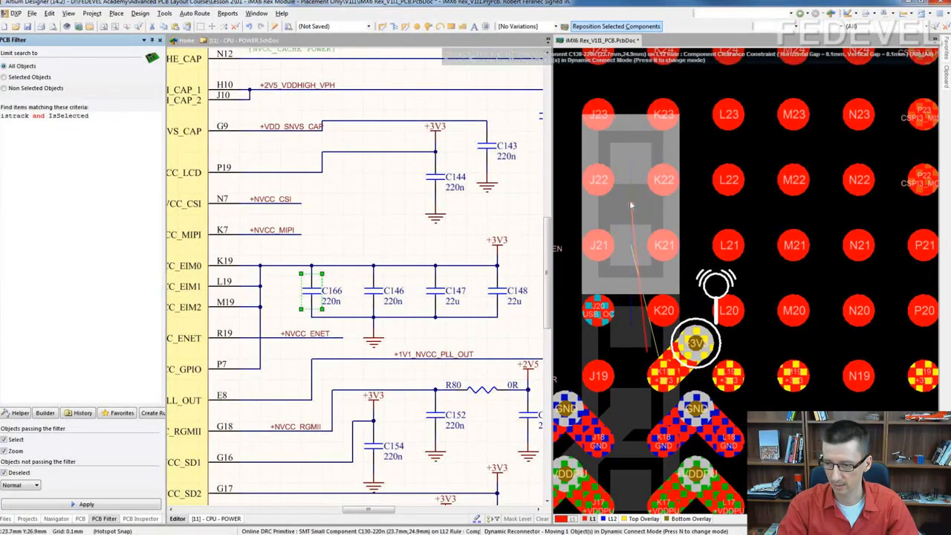
{"action": "left_click", "coordinate": [629, 206]}
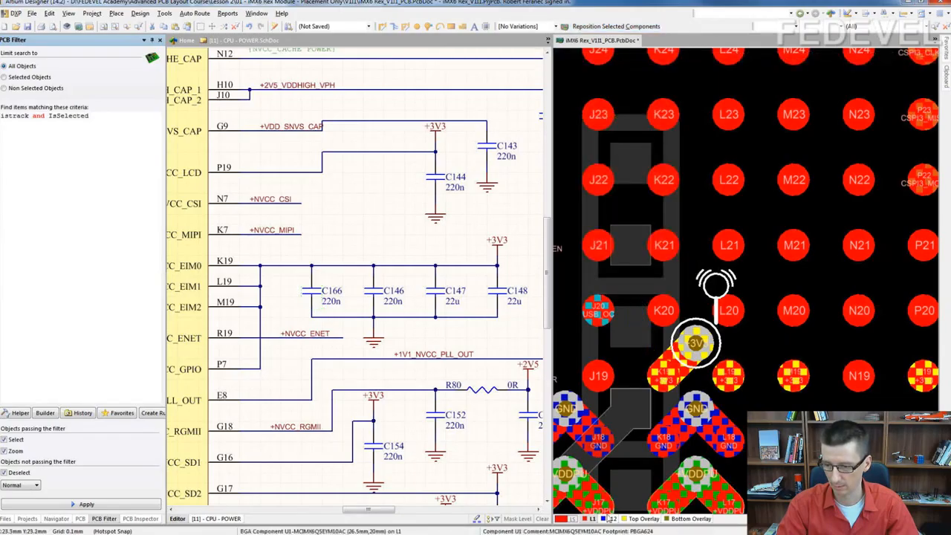
Step: On layer L12, route a track from the K19 +3V3 via to C166's +3V3 pad and a short stub from its GND pad
{"action": "key", "text": "KP_Multiply"}
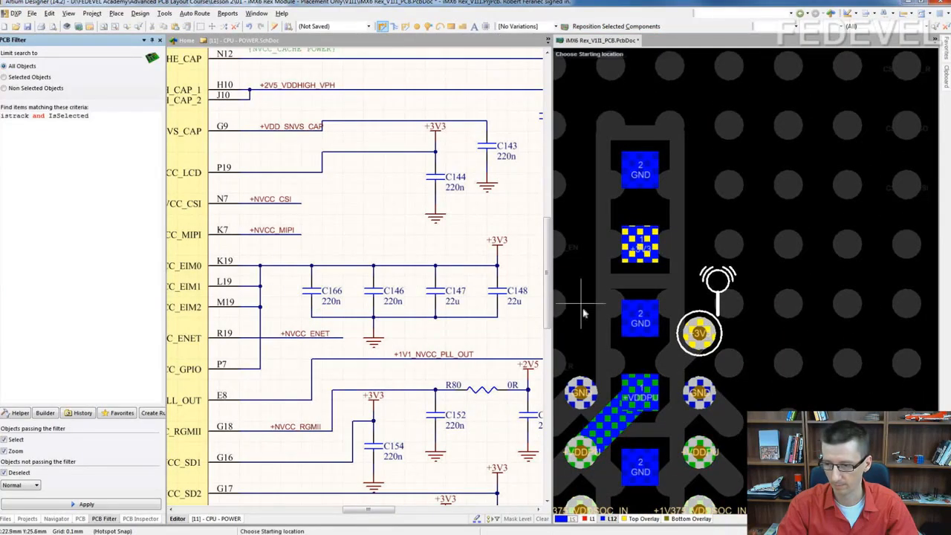
{"action": "left_click", "coordinate": [699, 334]}
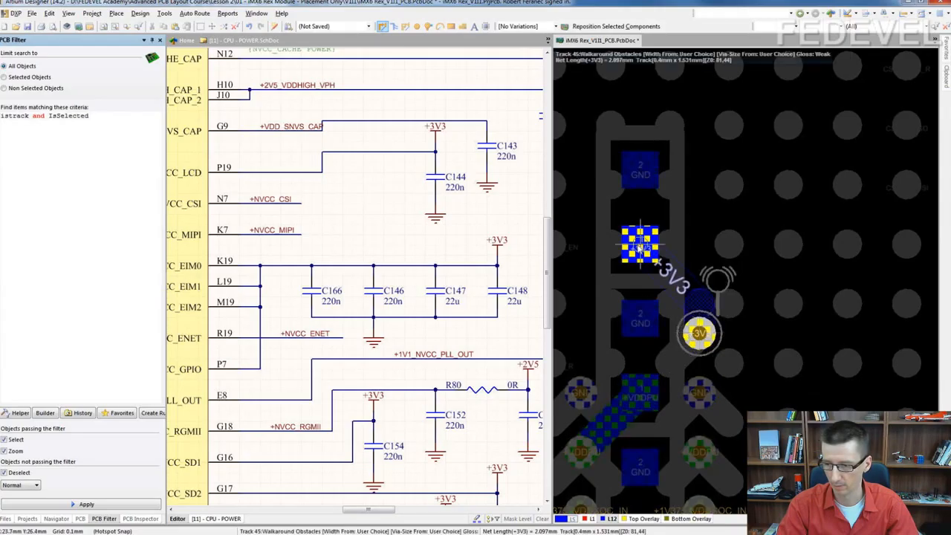
{"action": "left_click", "coordinate": [641, 247]}
{"action": "left_click", "coordinate": [641, 173]}
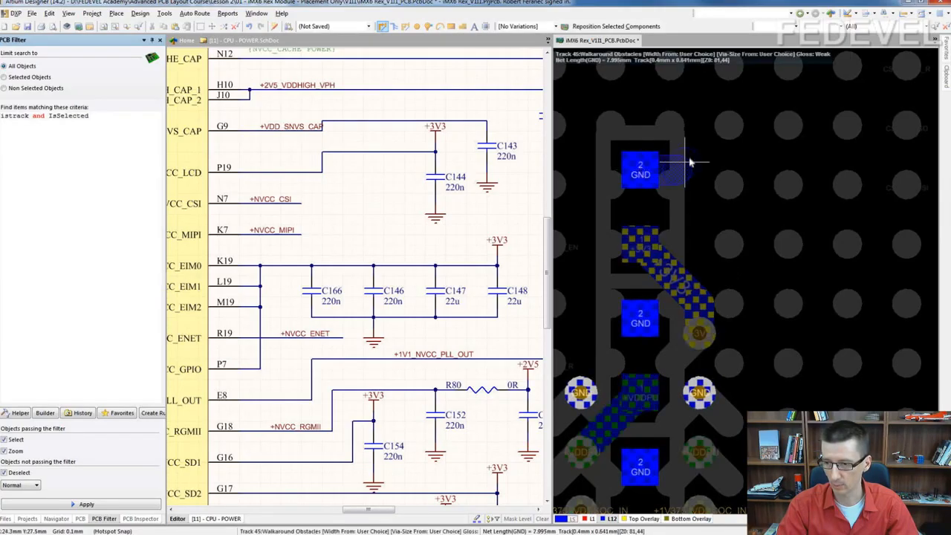
{"action": "left_click", "coordinate": [699, 156]}
{"action": "right_click", "coordinate": [699, 155]}
{"action": "right_click", "coordinate": [700, 155]}
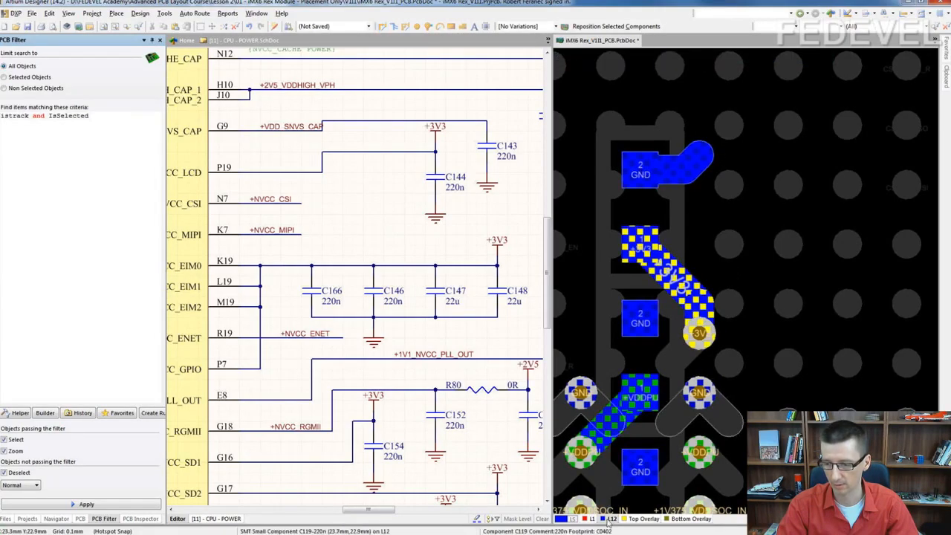
Step: Check the ball positions on layer L1, then place a via on L12 at the end of C166's GND stub
{"action": "key", "text": "KP_Multiply"}
{"action": "scroll", "coordinate": [697, 157], "scroll_direction": "up", "scroll_amount": 2, "text": "ctrl"}
{"action": "scroll", "coordinate": [743, 92], "scroll_direction": "down", "scroll_amount": 2, "text": "ctrl"}
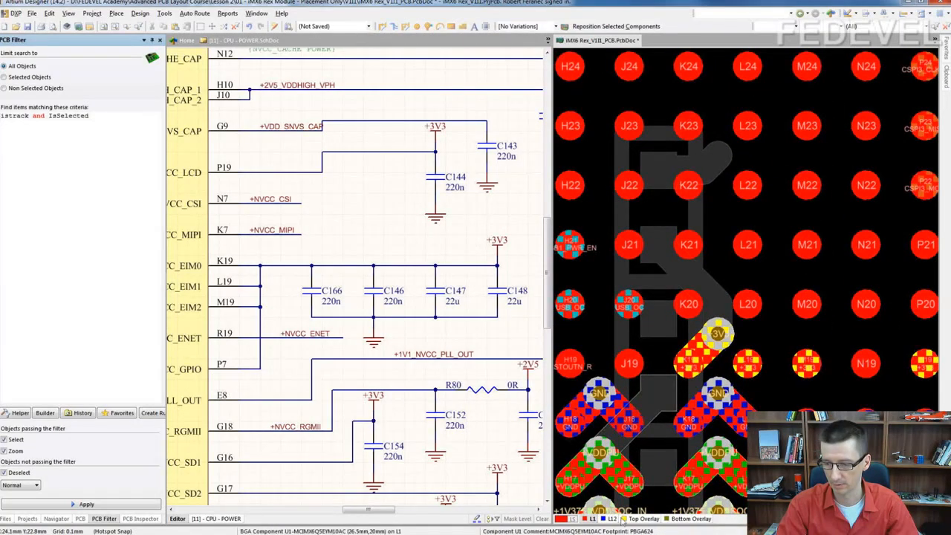
{"action": "left_click", "coordinate": [612, 519]}
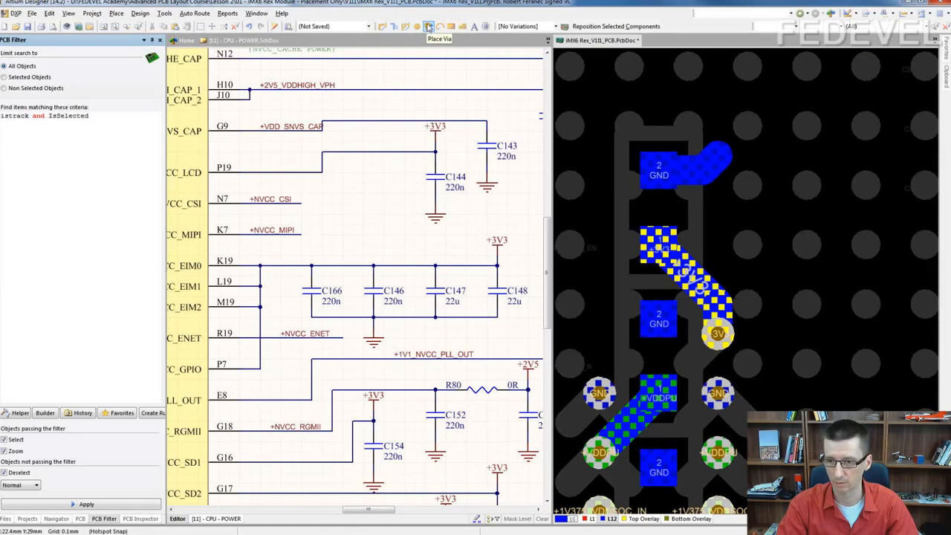
{"action": "left_click", "coordinate": [428, 27]}
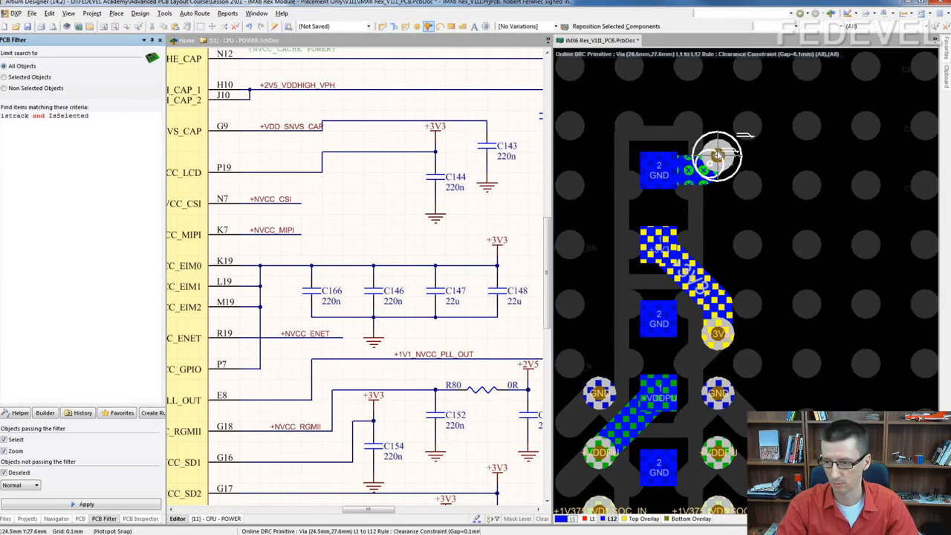
{"action": "left_click", "coordinate": [717, 156]}
Step: Switch to layer L1 and examine the remaining BGA power and ground balls beyond the fanned-out columns
{"action": "left_click", "coordinate": [588, 519]}
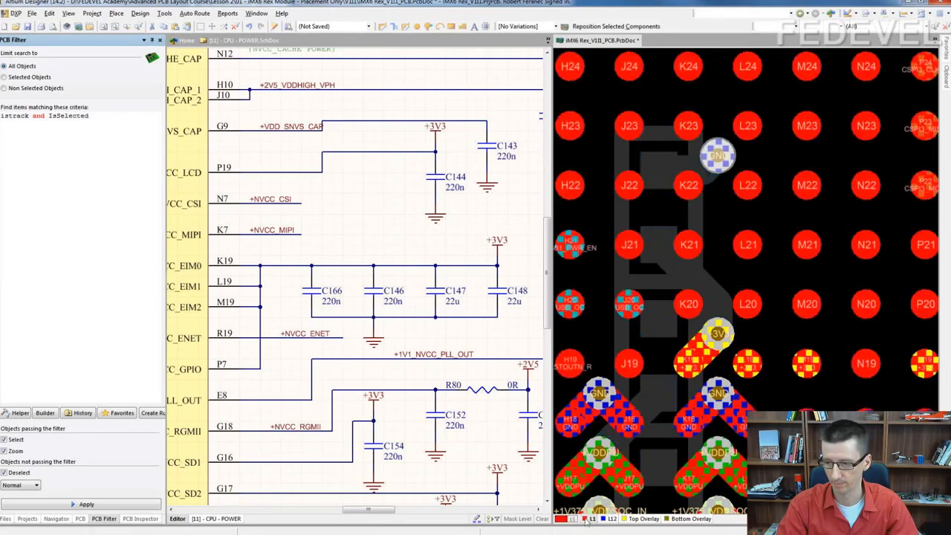
{"action": "scroll", "coordinate": [755, 164], "scroll_direction": "down", "scroll_amount": 2, "text": "ctrl"}
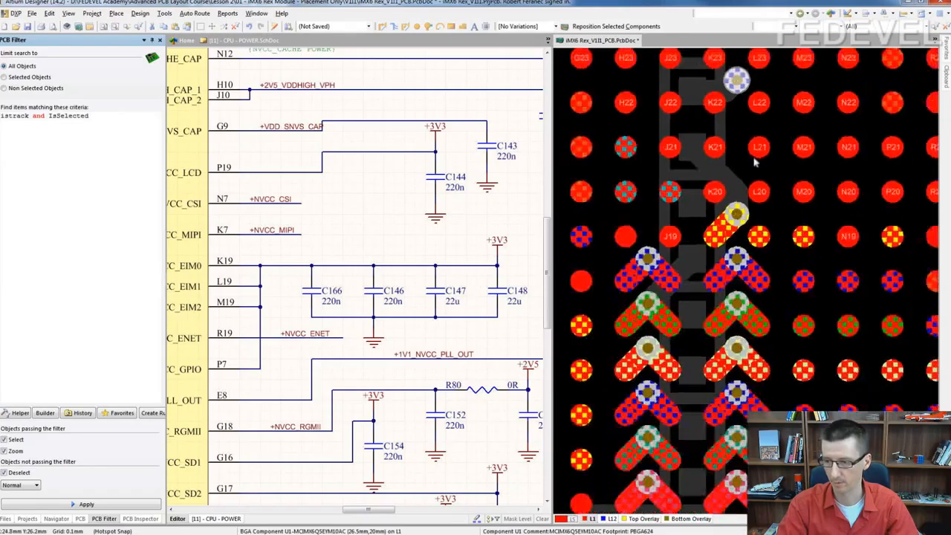
{"action": "scroll", "coordinate": [754, 160], "scroll_direction": "down", "scroll_amount": 1, "text": "ctrl"}
{"action": "scroll", "coordinate": [736, 278], "scroll_direction": "down", "scroll_amount": 3}
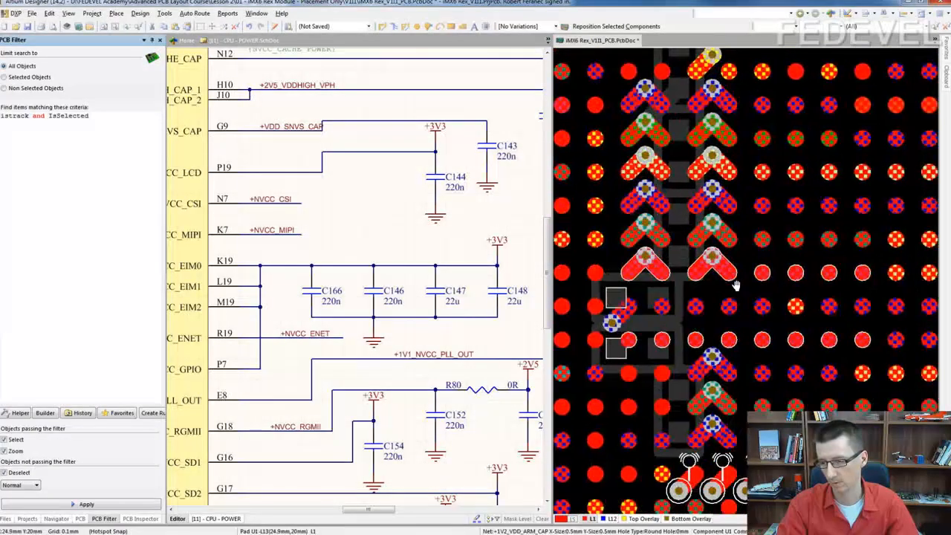
{"action": "mouse_move", "coordinate": [736, 286]}
{"action": "right_mouse_down"}
{"action": "mouse_move", "coordinate": [706, 277]}
{"action": "mouse_move", "coordinate": [732, 277]}
{"action": "right_mouse_up"}
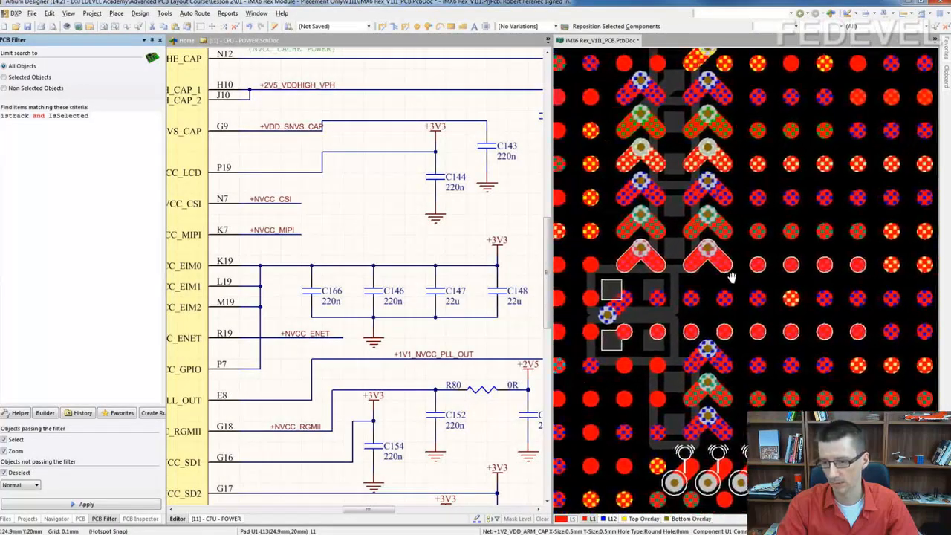
{"action": "right_click_drag", "start_coordinate": [849, 314], "coordinate": [679, 319]}
{"action": "right_click_drag", "start_coordinate": [760, 326], "coordinate": [719, 321]}
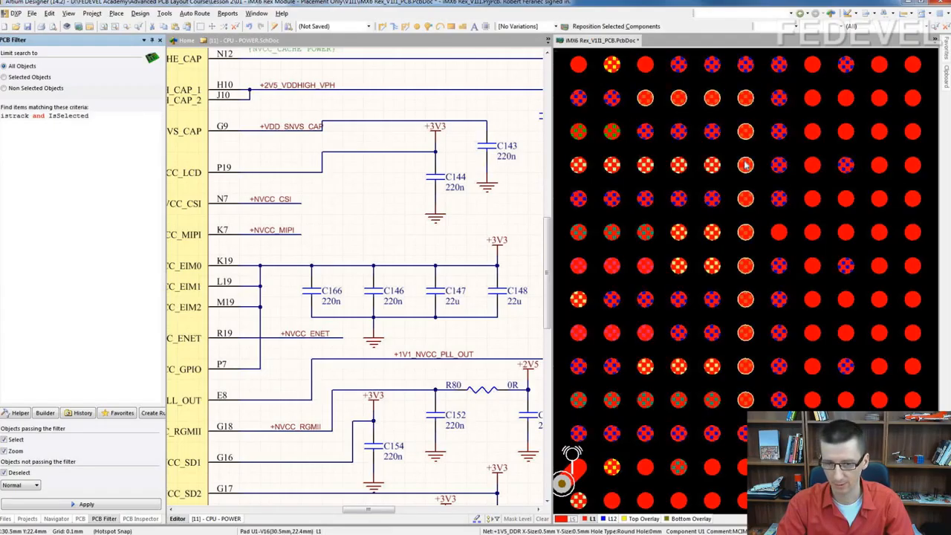
{"action": "scroll", "coordinate": [746, 165], "scroll_direction": "up", "scroll_amount": 2, "text": "ctrl"}
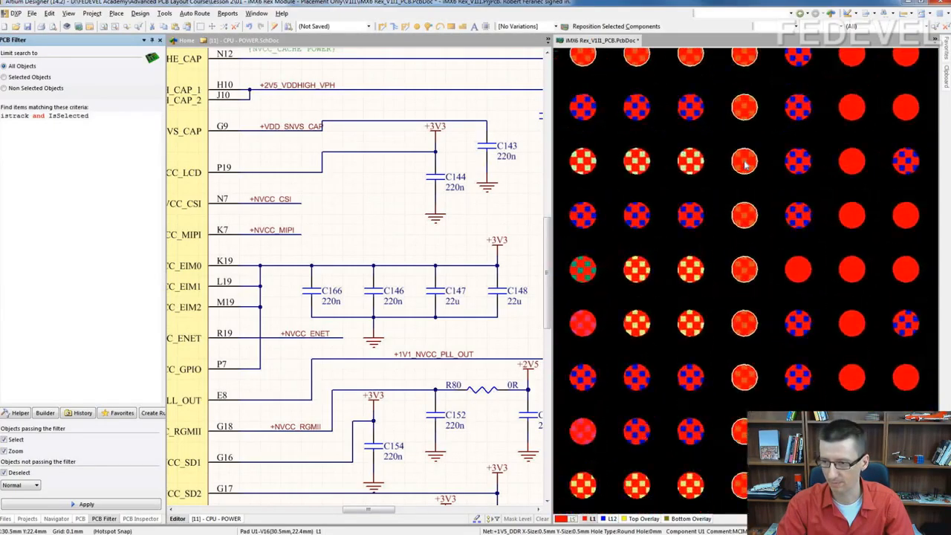
{"action": "scroll", "coordinate": [745, 165], "scroll_direction": "down", "scroll_amount": 2, "text": "ctrl"}
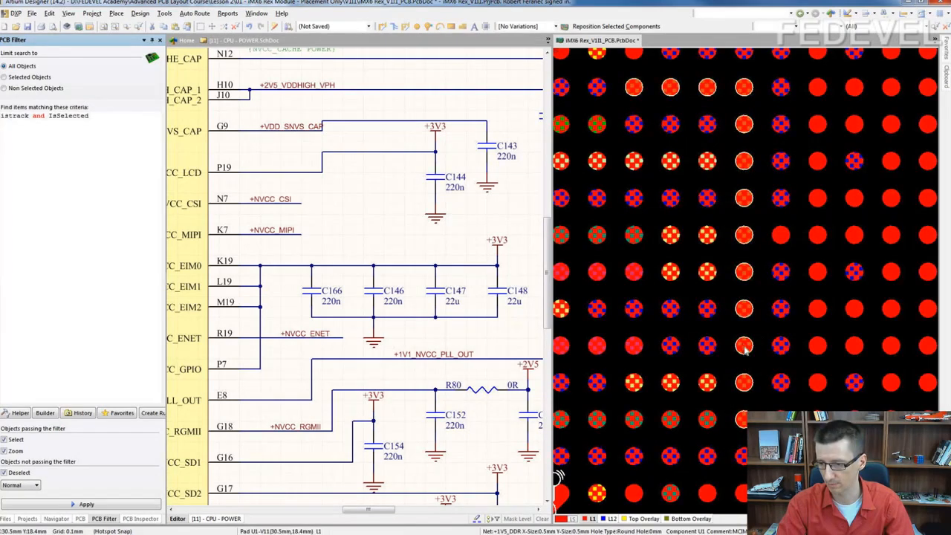
{"action": "scroll", "coordinate": [746, 351], "scroll_direction": "down", "scroll_amount": 1}
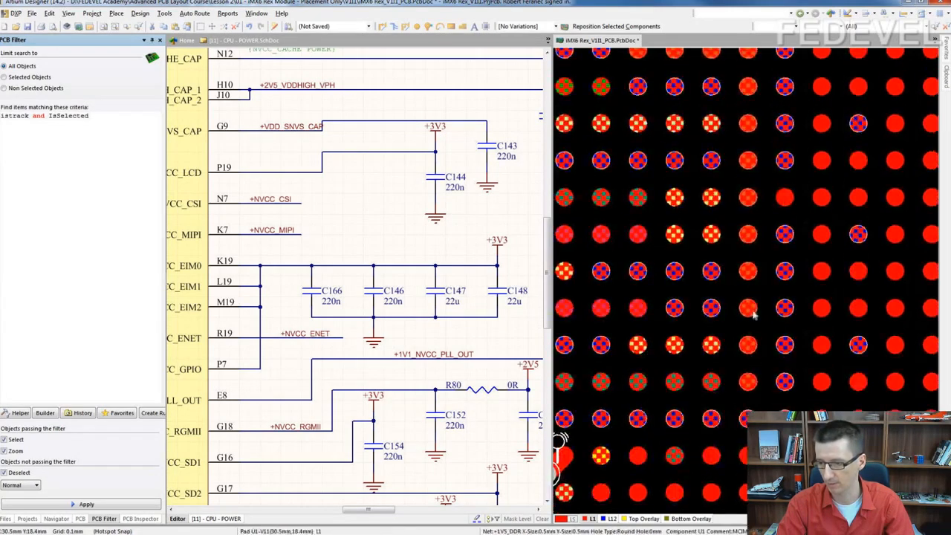
{"action": "scroll", "coordinate": [749, 229], "scroll_direction": "left", "scroll_amount": 2, "text": "shift"}
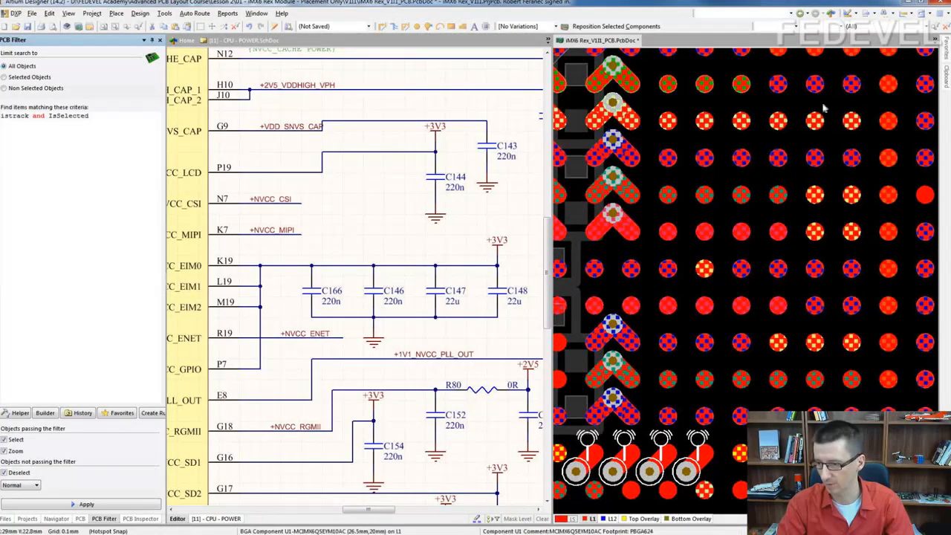
{"action": "scroll", "coordinate": [780, 308], "scroll_direction": "right", "scroll_amount": 2, "text": "shift"}
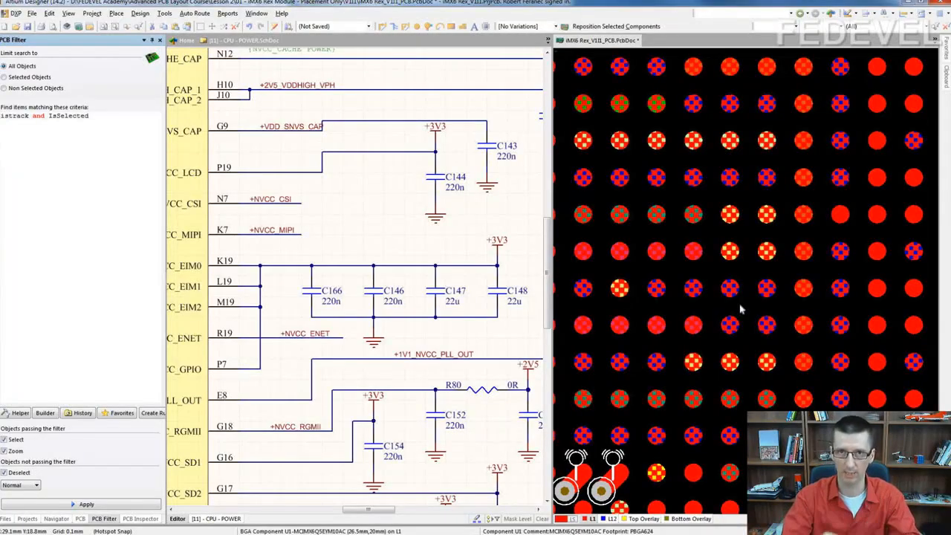
{"action": "scroll", "coordinate": [740, 310], "scroll_direction": "left", "scroll_amount": 2, "text": "shift"}
{"action": "scroll", "coordinate": [758, 315], "scroll_direction": "down", "scroll_amount": 1, "text": "ctrl"}
{"action": "right_click_drag", "start_coordinate": [768, 320], "coordinate": [766, 317]}
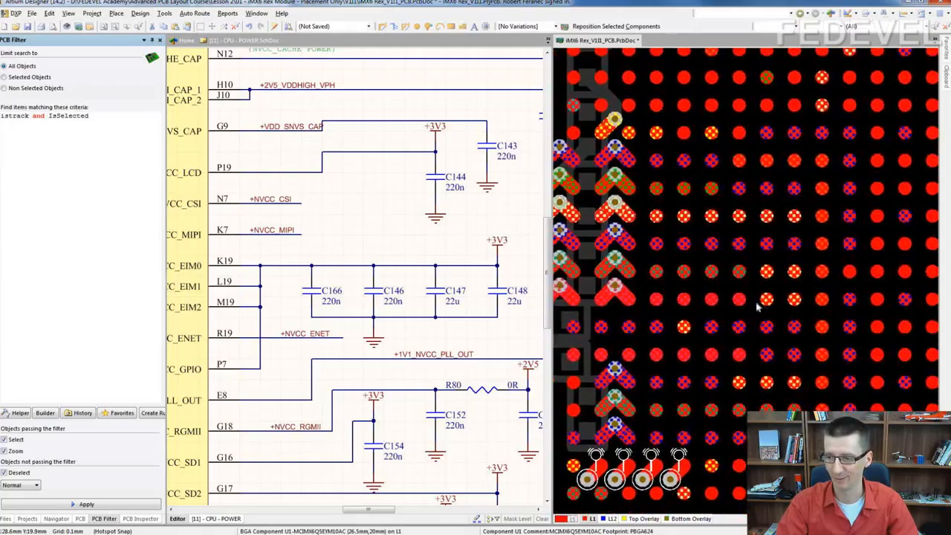
{"action": "scroll", "coordinate": [755, 305], "scroll_direction": "down", "scroll_amount": 2, "text": "ctrl"}
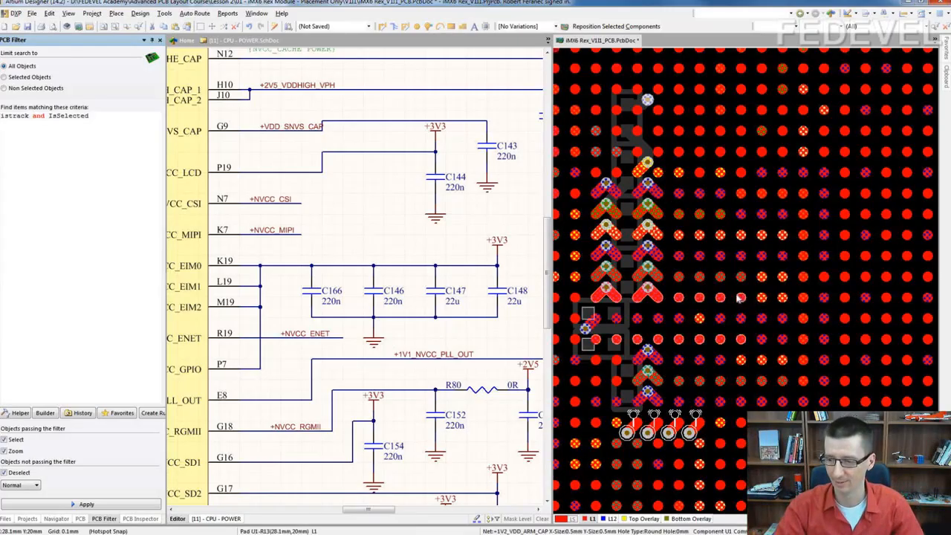
{"action": "right_click_drag", "start_coordinate": [707, 298], "coordinate": [720, 297]}
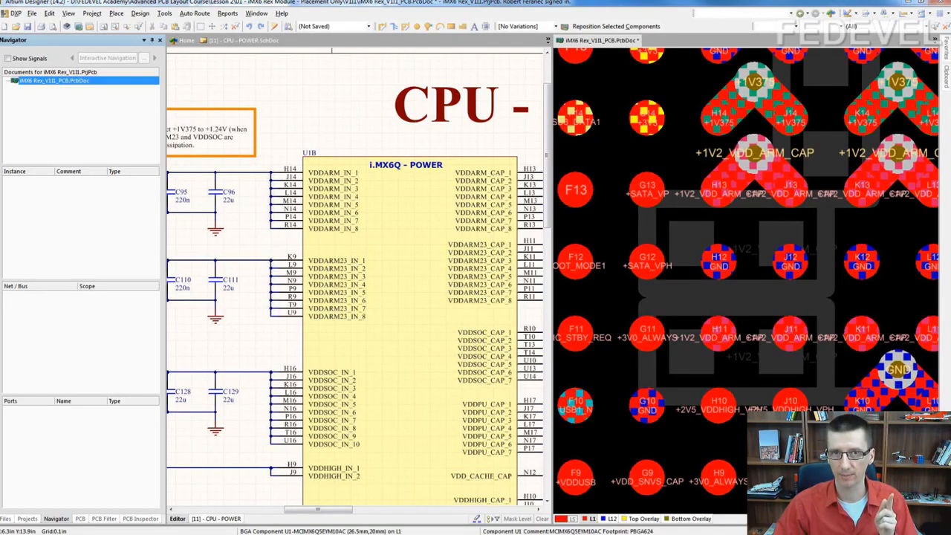
Step: Paste a track-and-via fanout onto balls G13, G12 and G11 on layer L1 and reset the error markers
{"action": "right_click_drag", "start_coordinate": [685, 267], "coordinate": [714, 252]}
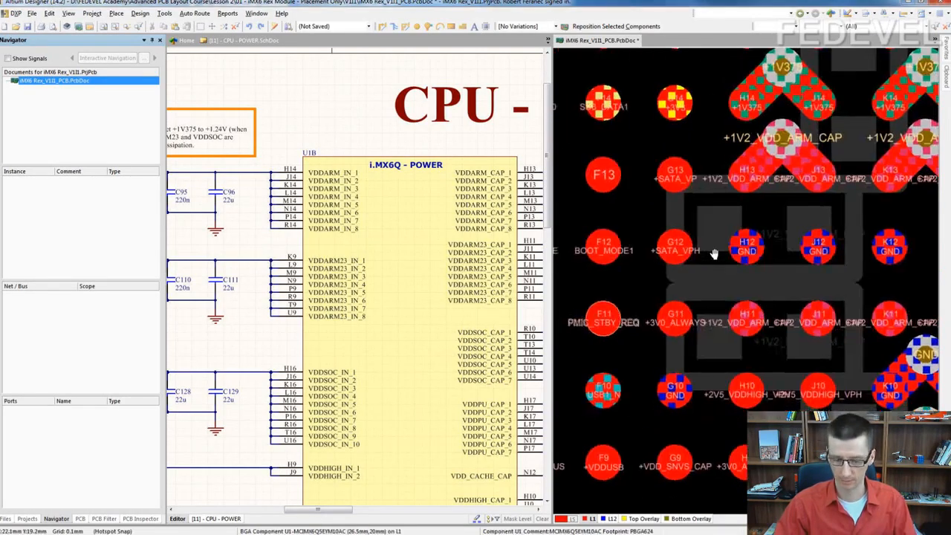
{"action": "key", "text": "ctrl+v"}
{"action": "left_click", "coordinate": [682, 179]}
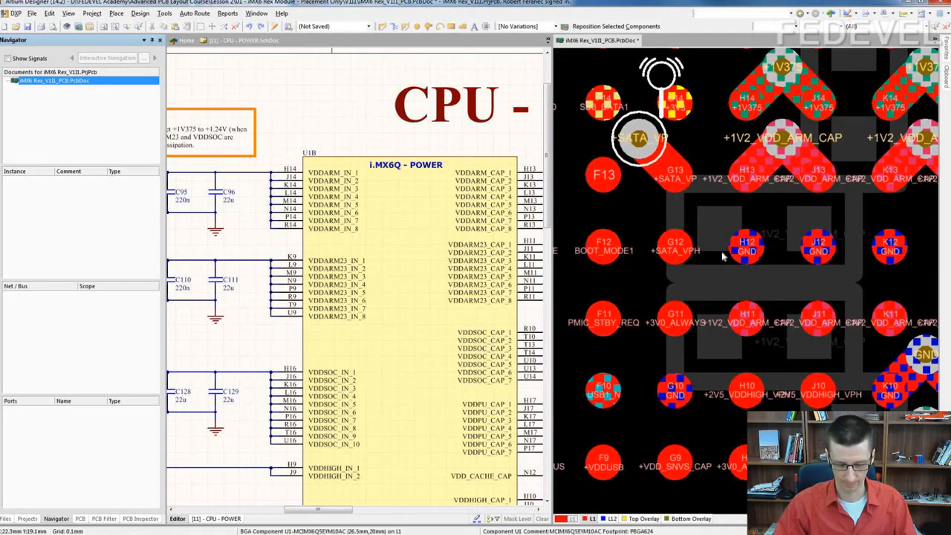
{"action": "key", "text": "ctrl+v"}
{"action": "left_click", "coordinate": [672, 256]}
{"action": "key", "text": "ctrl+v"}
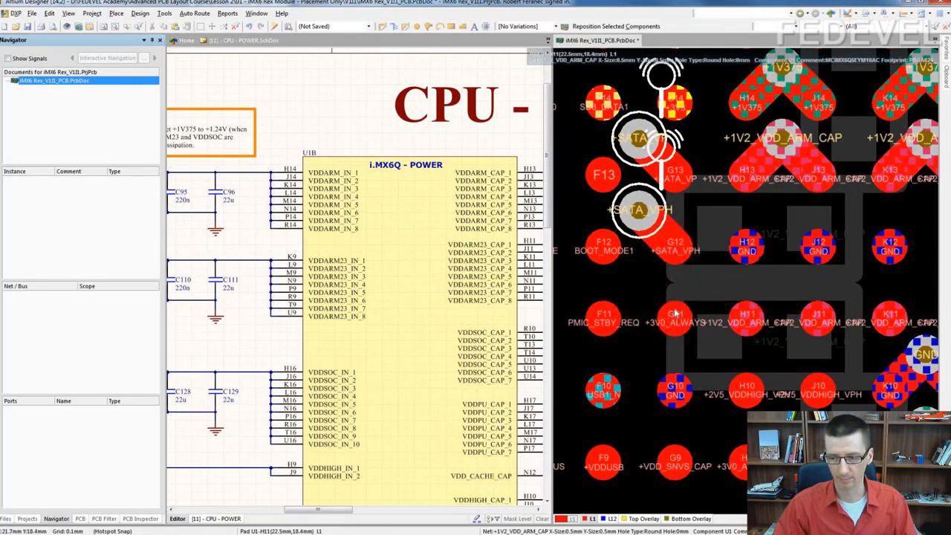
{"action": "left_click", "coordinate": [676, 316]}
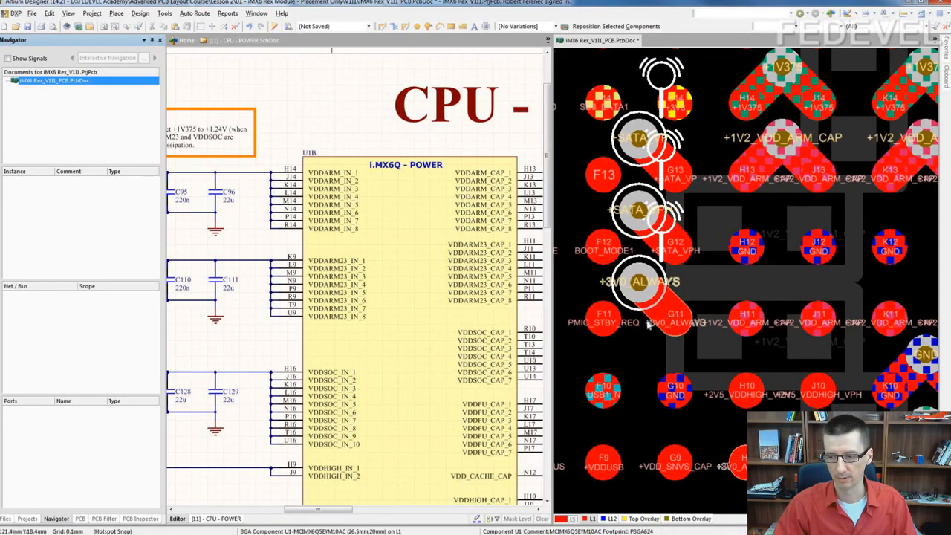
{"action": "right_click_drag", "start_coordinate": [651, 346], "coordinate": [644, 350]}
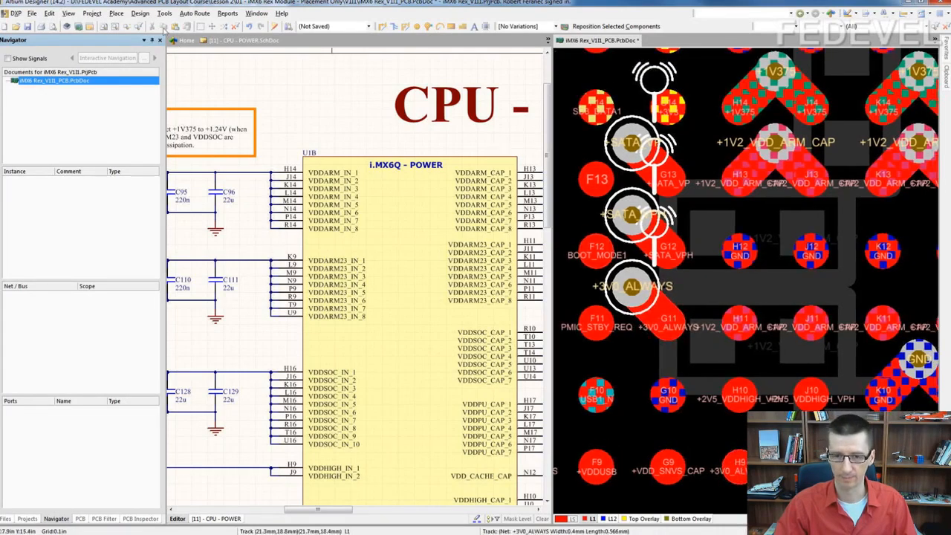
{"action": "left_click", "coordinate": [164, 14]}
{"action": "left_click", "coordinate": [172, 37]}
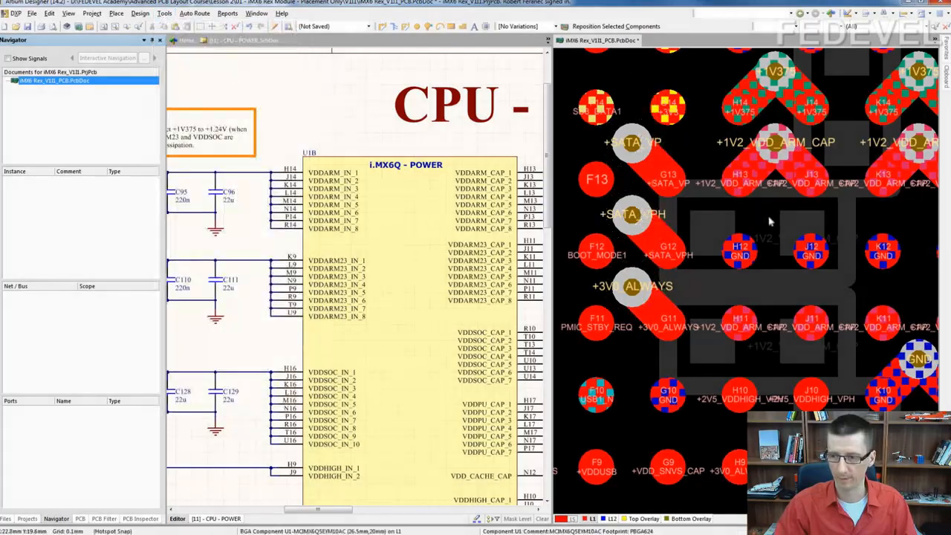
Step: Check capacitors C97 and C102 on L12, then paste a GND track-and-via fanout onto ball G10 on L1, heading toward row 9
{"action": "right_click_drag", "start_coordinate": [770, 220], "coordinate": [680, 252]}
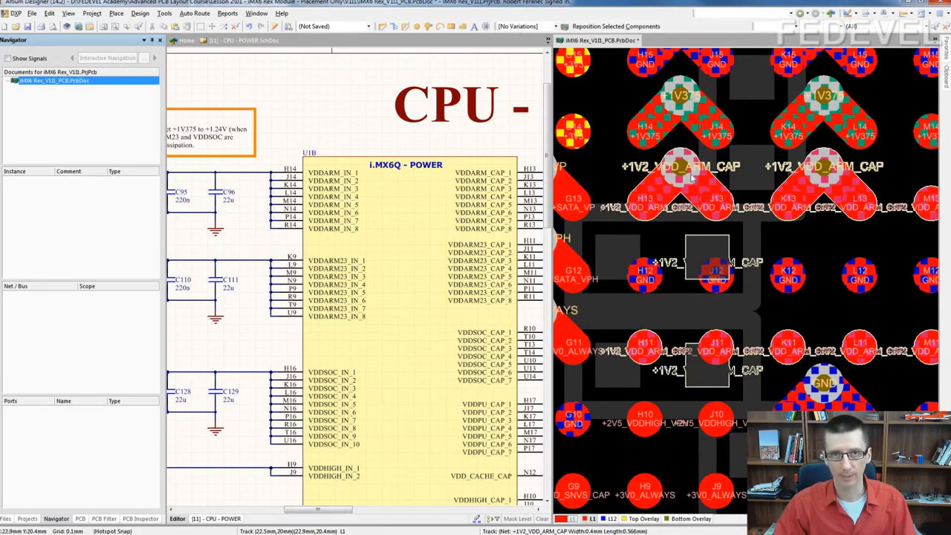
{"action": "right_click_drag", "start_coordinate": [681, 260], "coordinate": [716, 237]}
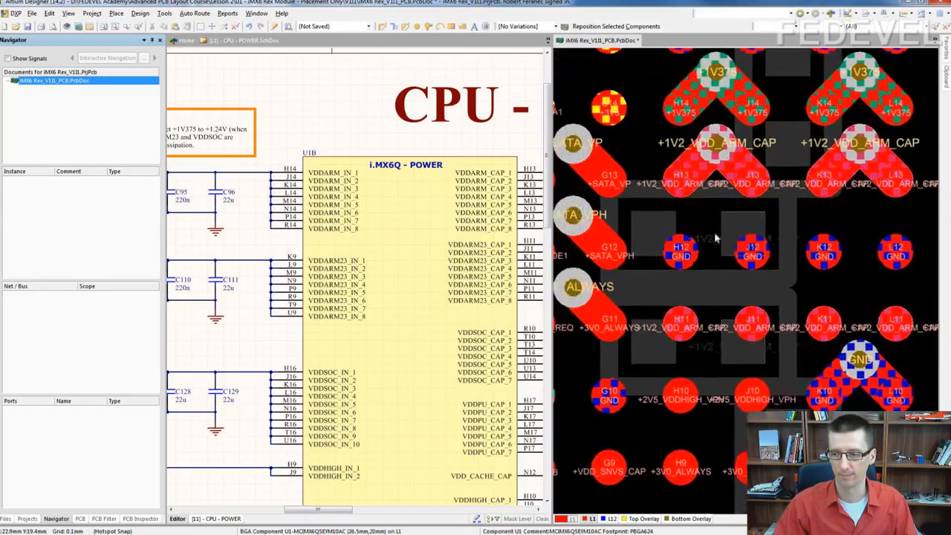
{"action": "scroll", "coordinate": [716, 237], "scroll_direction": "down", "scroll_amount": 1, "text": "ctrl"}
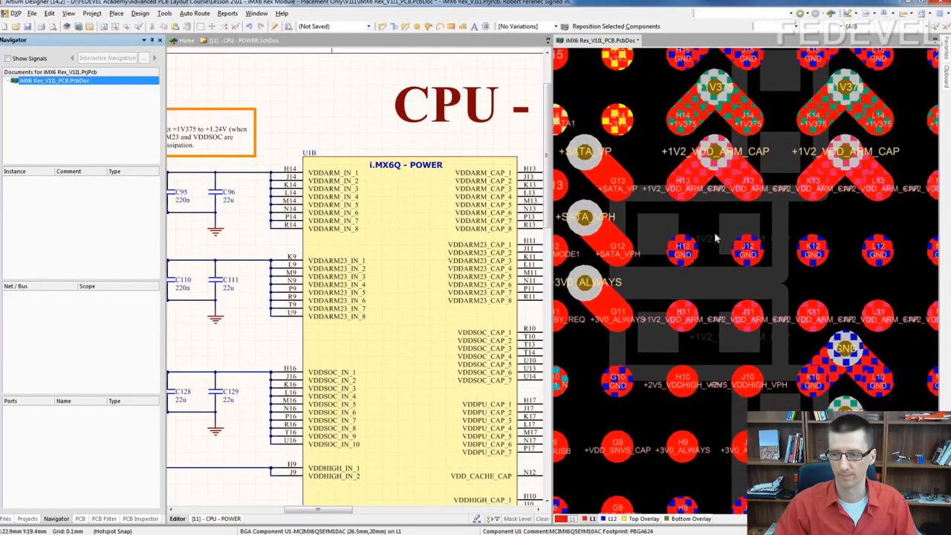
{"action": "left_click", "coordinate": [608, 519]}
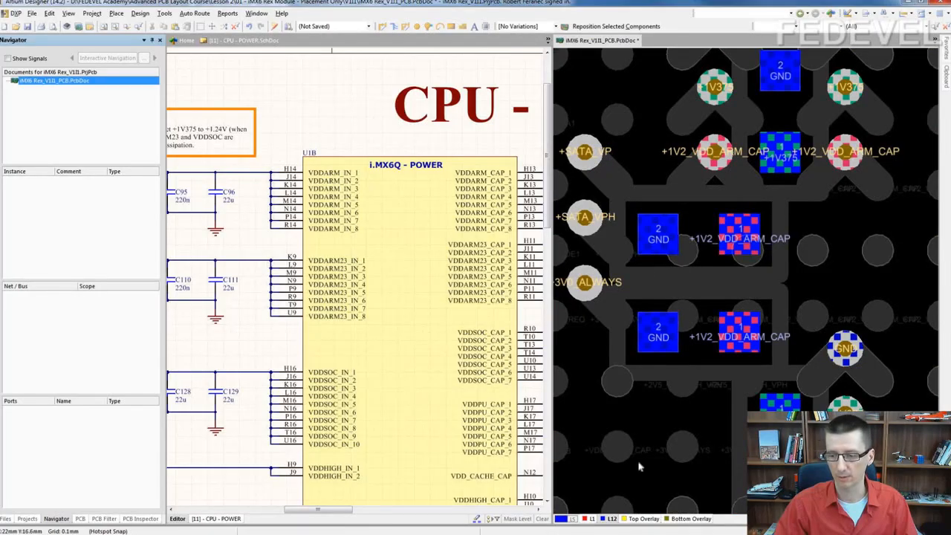
{"action": "left_click", "coordinate": [591, 518]}
{"action": "right_click_drag", "start_coordinate": [616, 477], "coordinate": [652, 449]}
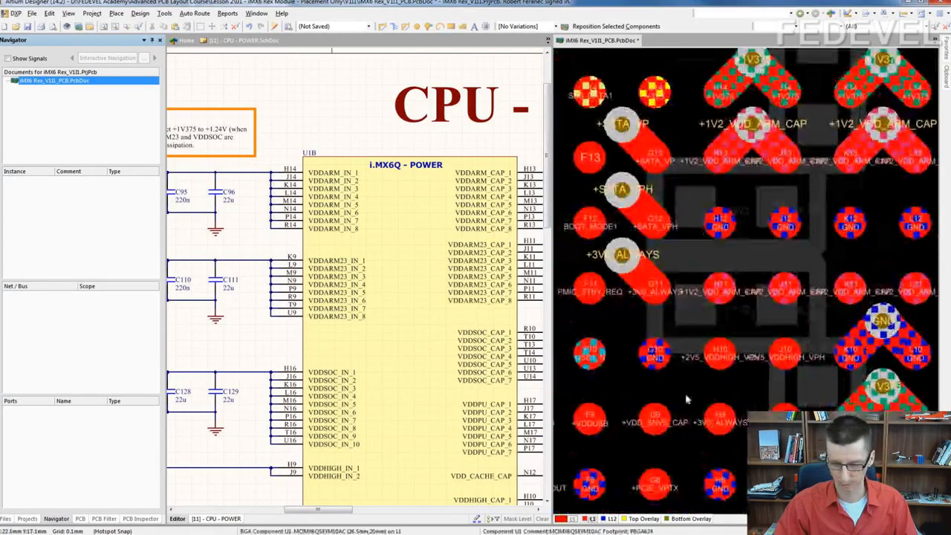
{"action": "key", "text": "ctrl+v"}
{"action": "left_click", "coordinate": [656, 367]}
Step: On L12, route a GND track from C97's GND pad through C102's GND pad to the G10 via
{"action": "left_click", "coordinate": [613, 519]}
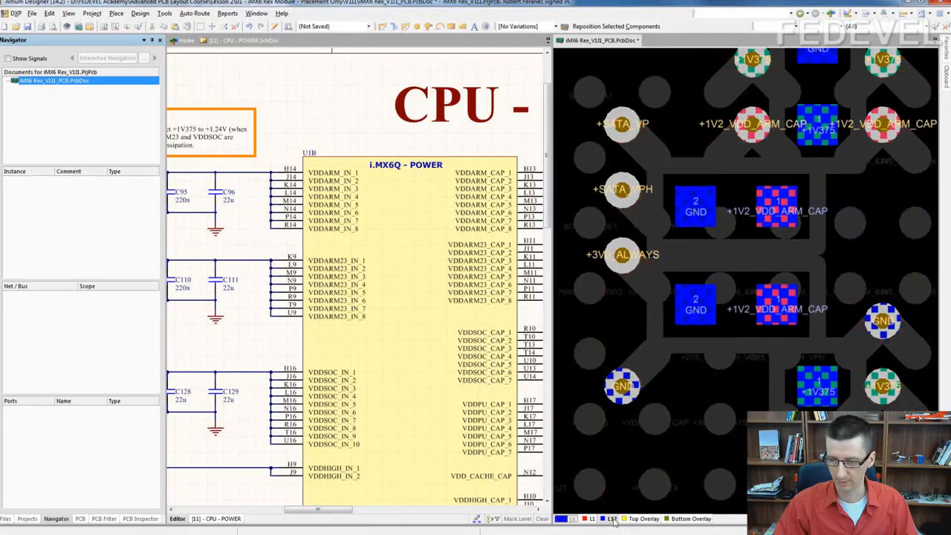
{"action": "left_click", "coordinate": [381, 27]}
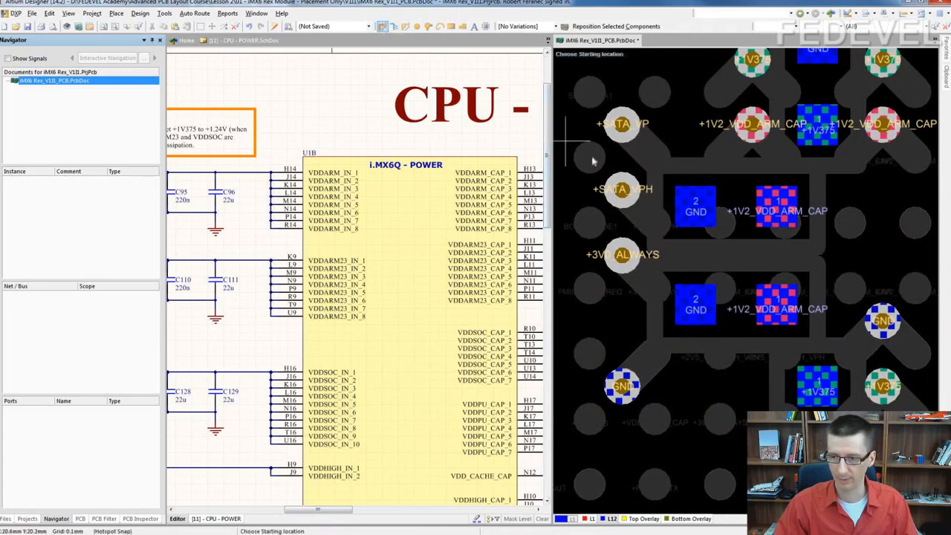
{"action": "left_click", "coordinate": [695, 204]}
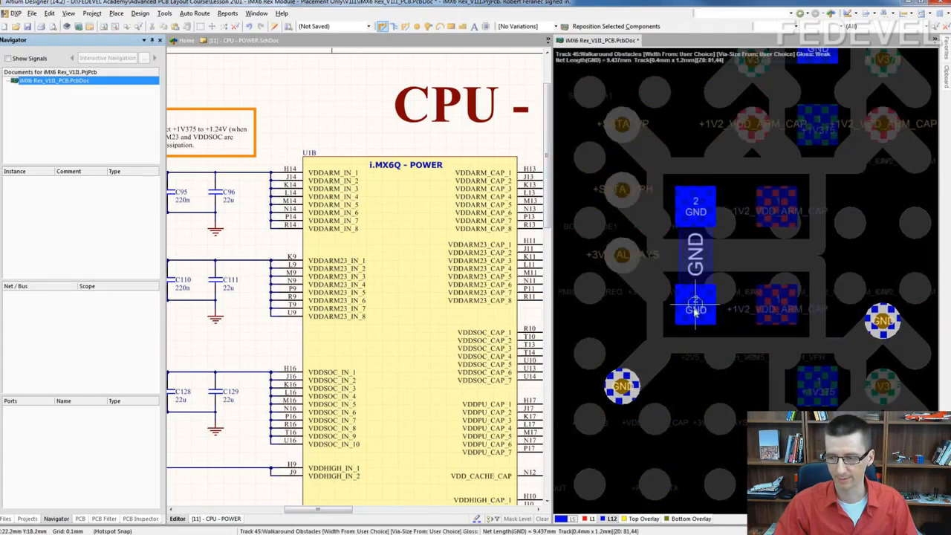
{"action": "left_click", "coordinate": [623, 385]}
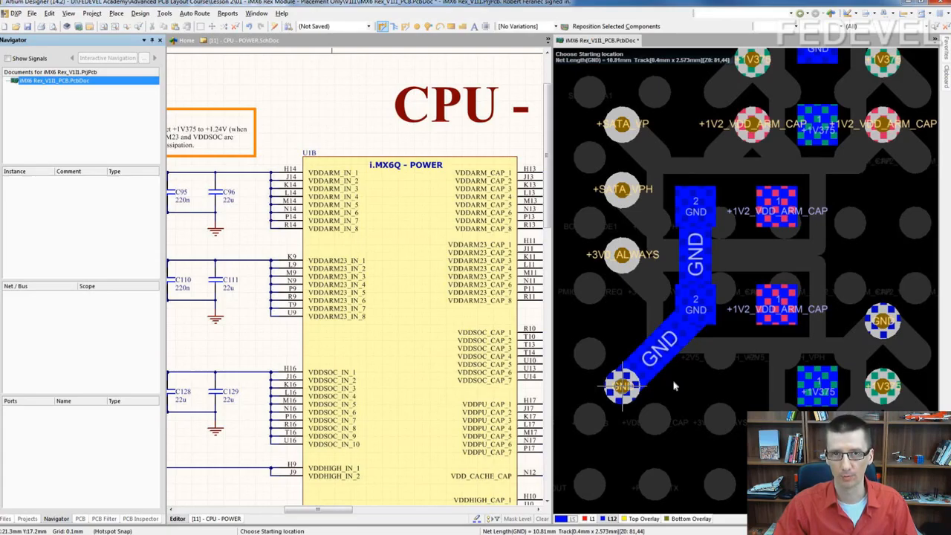
{"action": "right_click", "coordinate": [720, 223]}
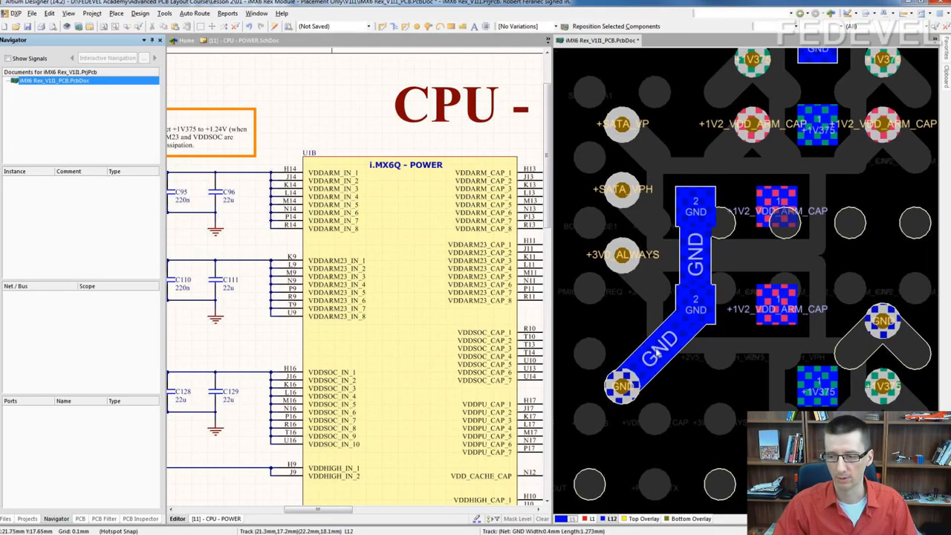
Step: Undo the GND tracks between the two capacitors and the fanout via of ball G10
{"action": "key", "text": "ctrl+z"}
{"action": "key", "text": "ctrl+z"}
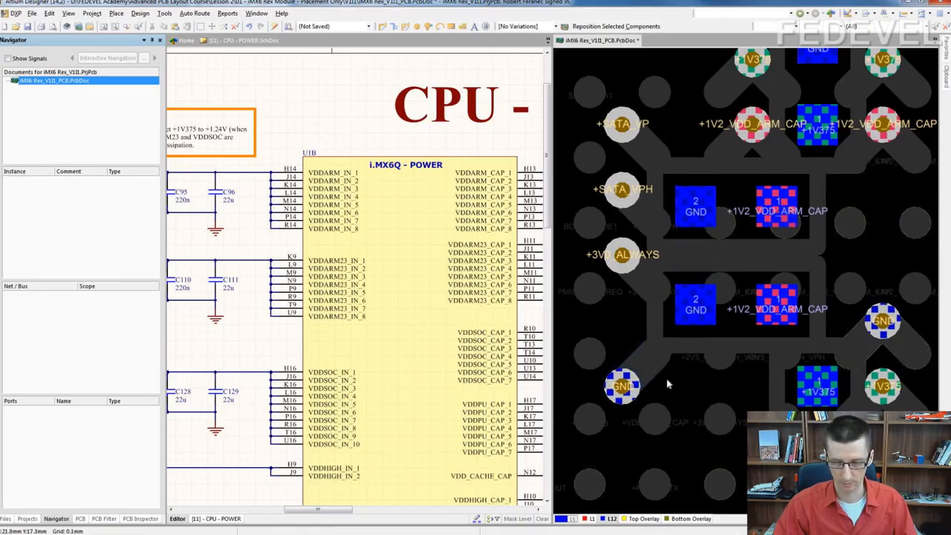
{"action": "key", "text": "ctrl+z"}
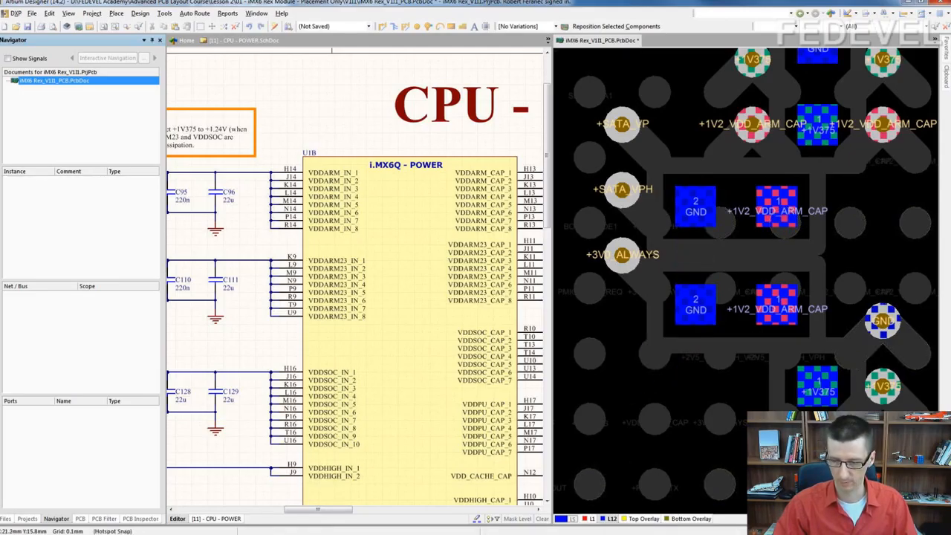
Step: On layer L1, paste a rotated GND track-and-via fanout onto ball G10 with its via toward row 11
{"action": "left_click", "coordinate": [584, 520]}
{"action": "key", "text": "ctrl+v"}
{"action": "key", "text": "space"}
{"action": "key", "text": "space"}
{"action": "key", "text": "space"}
{"action": "left_click", "coordinate": [655, 354]}
Step: Add fanouts to GND ball H12 and +1V2_VDD_ARM_CAP ball J11, with both vias between rows 11 and 12
{"action": "key", "text": "ctrl+v"}
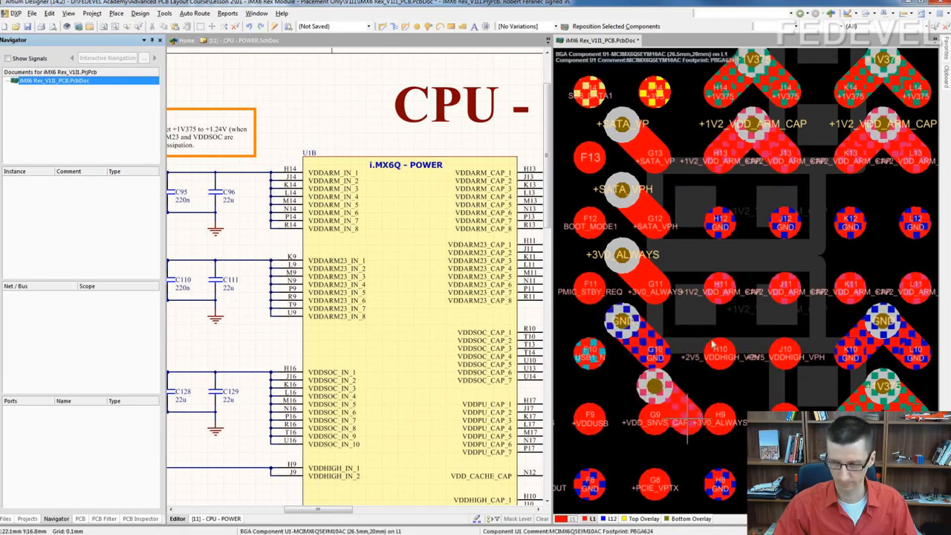
{"action": "left_click", "coordinate": [721, 227]}
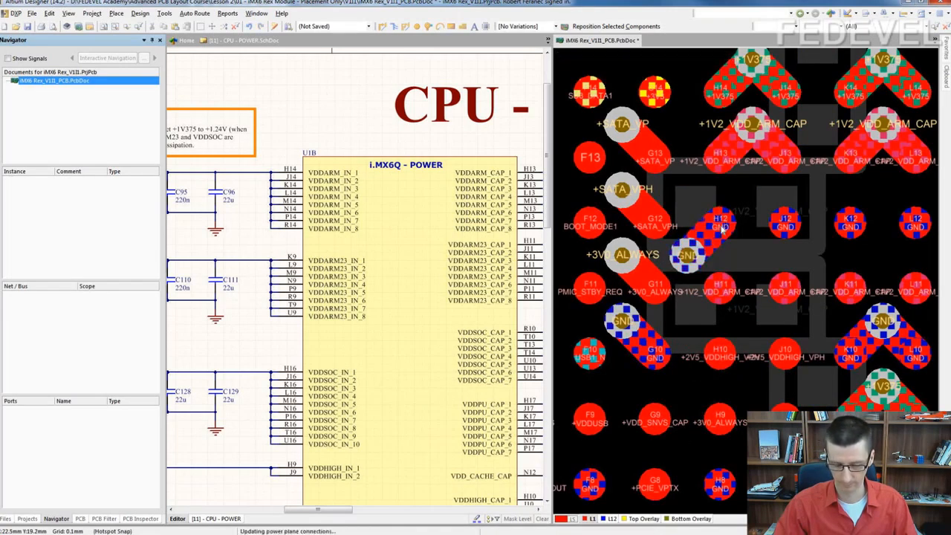
{"action": "key", "text": "ctrl+v"}
{"action": "left_click", "coordinate": [779, 289]}
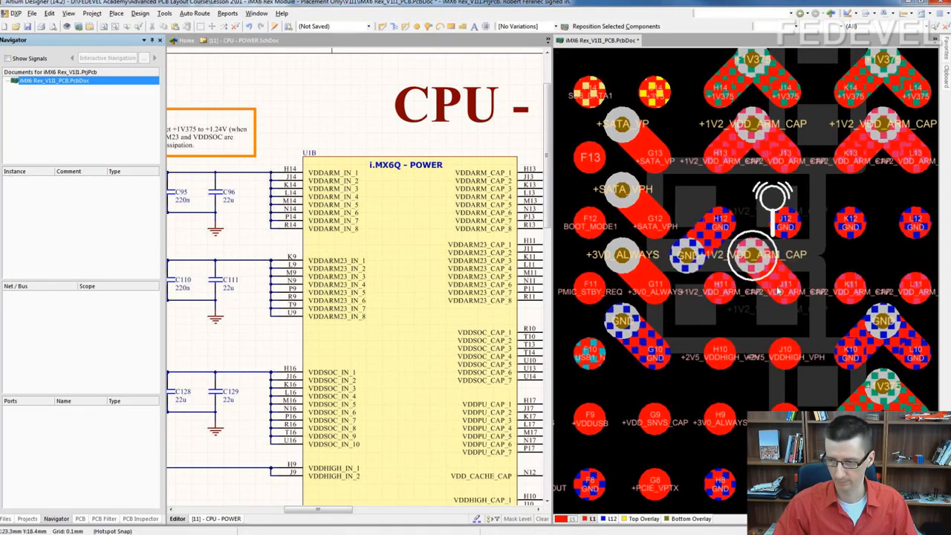
Step: On L12, move capacitors C102 and C97 to X 22.4 mm, aligning their +1V2_VDD_ARM_CAP pads with the via column
{"action": "left_click", "coordinate": [609, 519]}
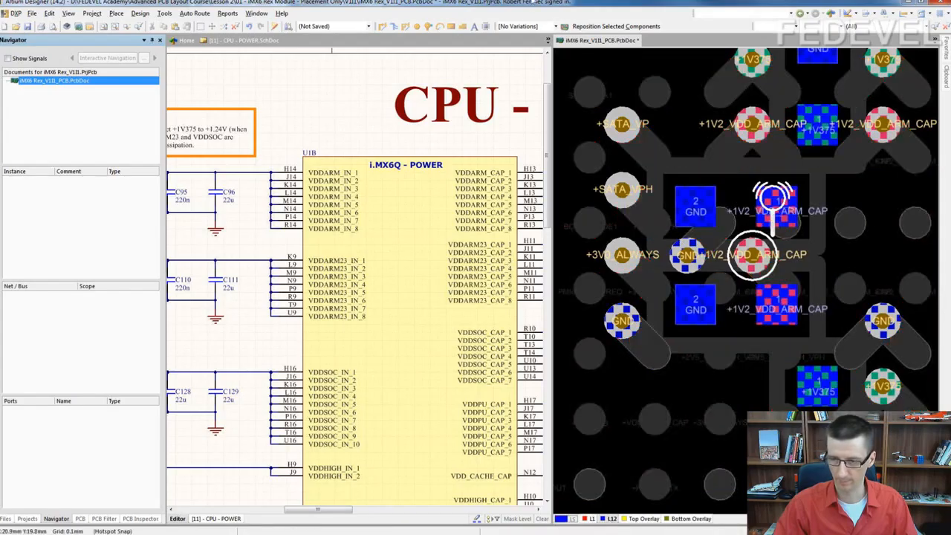
{"action": "left_click", "coordinate": [380, 27]}
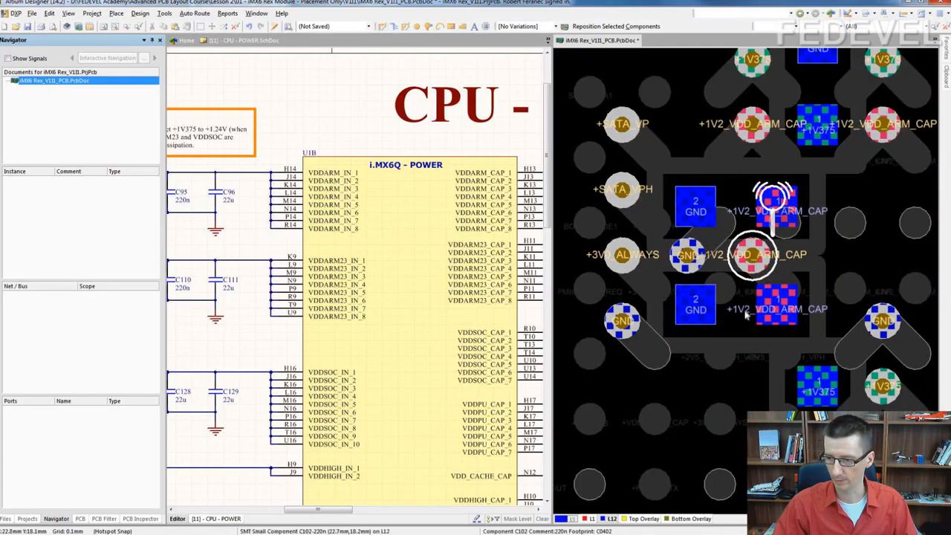
{"action": "left_click", "coordinate": [706, 306]}
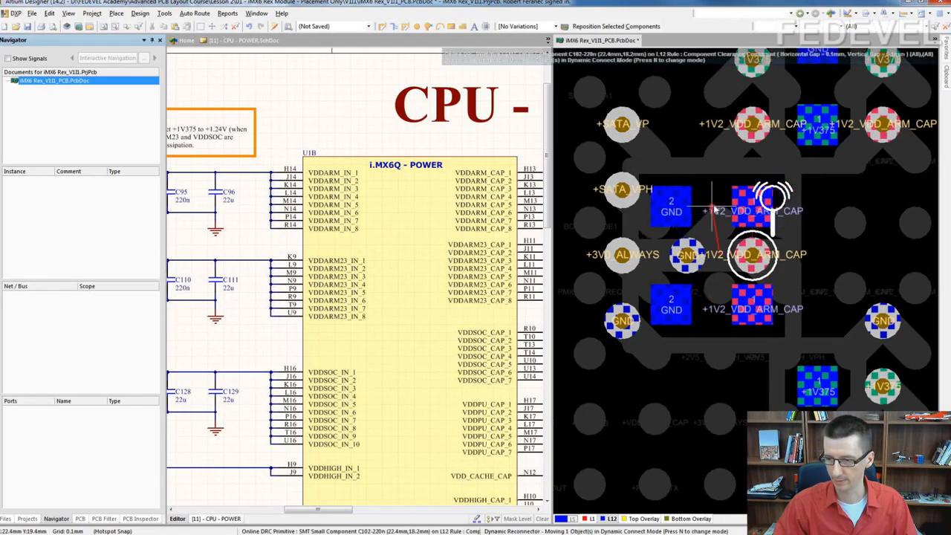
{"action": "left_click", "coordinate": [715, 210]}
Step: Route 0.4 mm GND tracks on L12 from C102's GND pad to the G10 via and from C97's to the H12 via
{"action": "left_click", "coordinate": [381, 26]}
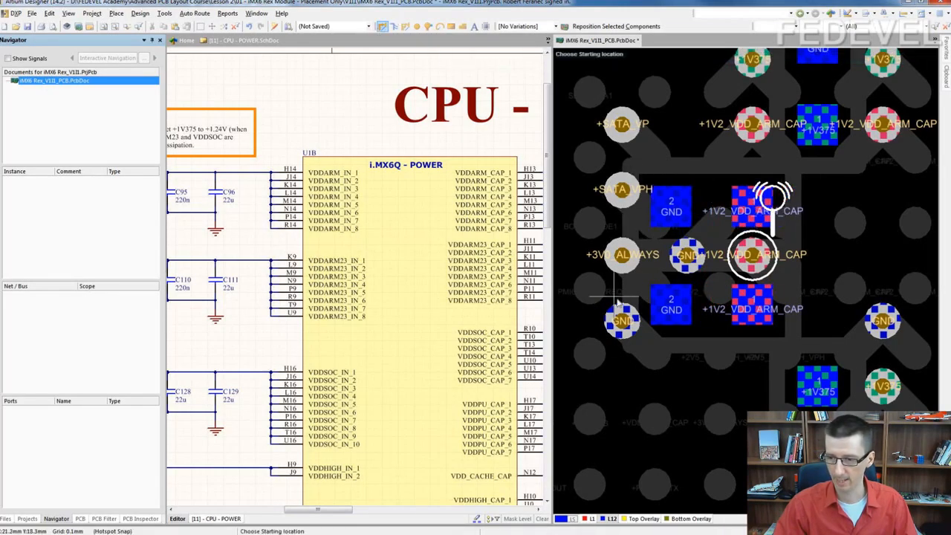
{"action": "left_click", "coordinate": [624, 321]}
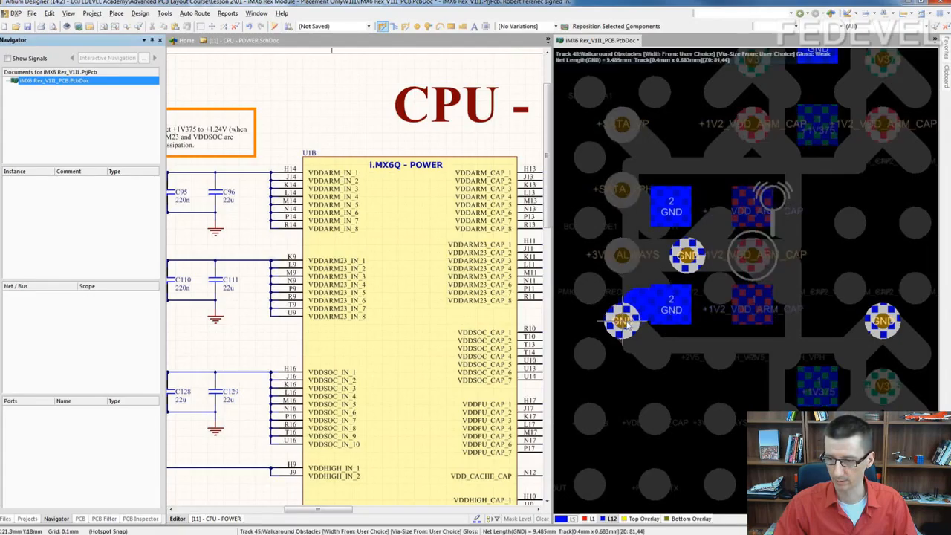
{"action": "left_click", "coordinate": [688, 256]}
Step: Route +1V2_VDD_ARM_CAP tracks on L12 from C97's pad to the H13/J13 via and from C102's pad to the J11 via
{"action": "left_click", "coordinate": [753, 200]}
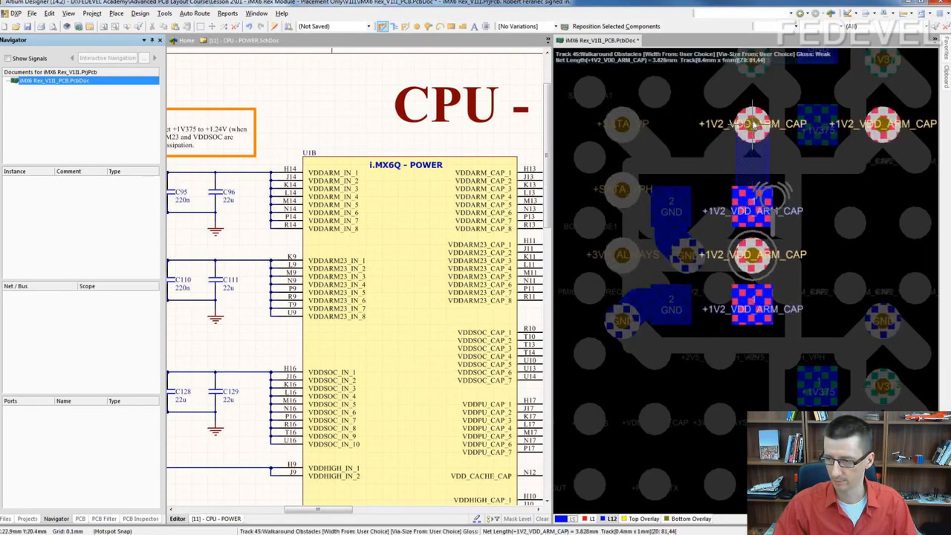
{"action": "left_click", "coordinate": [753, 124]}
{"action": "left_click", "coordinate": [752, 254]}
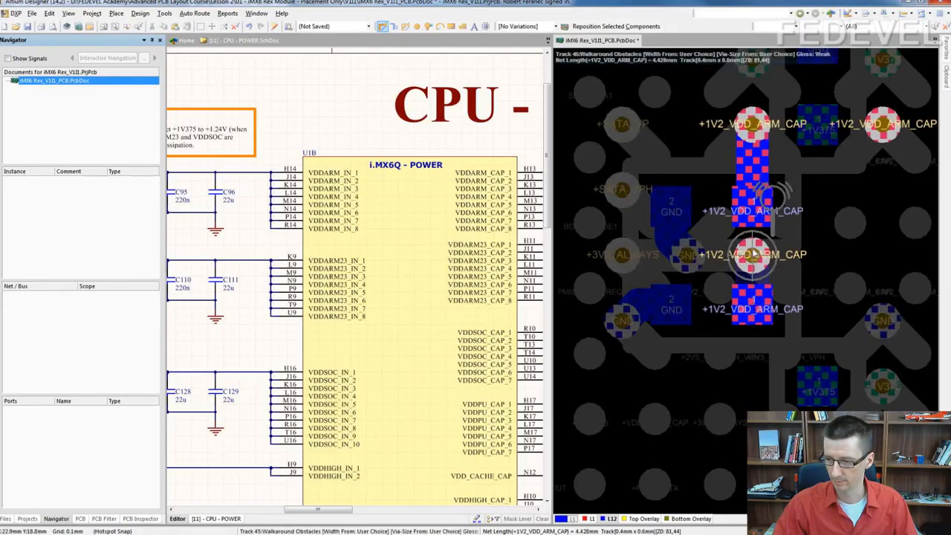
{"action": "right_click", "coordinate": [753, 253]}
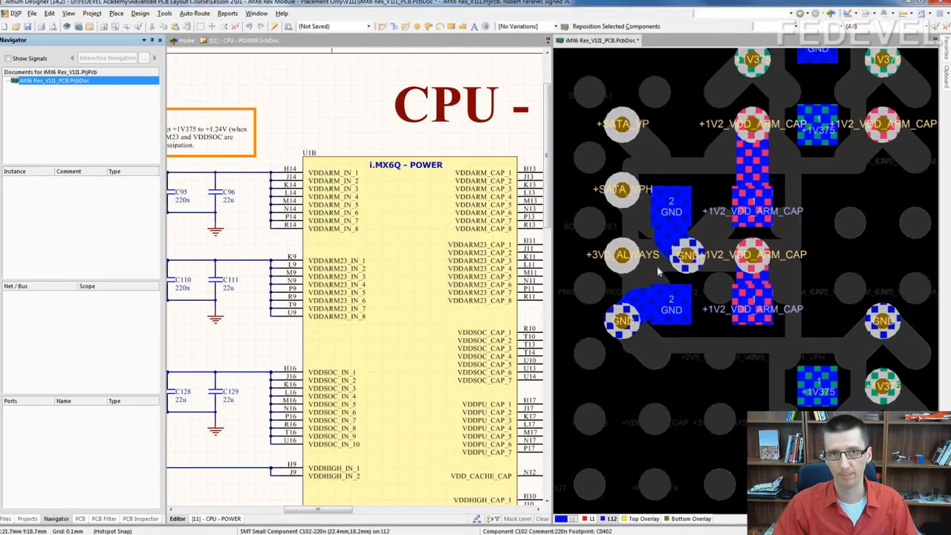
Step: Examine the L12 capacitor column above, checking the GND, +3V3 and VDDPU pads against their nearby vias and tracks
{"action": "scroll", "coordinate": [659, 273], "scroll_direction": "down", "scroll_amount": 5, "text": "ctrl"}
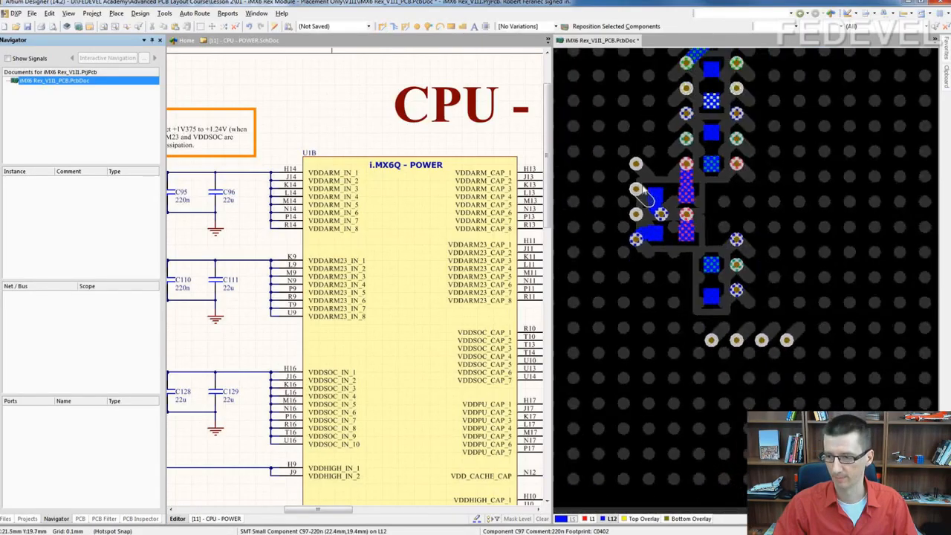
{"action": "scroll", "coordinate": [695, 292], "scroll_direction": "up", "scroll_amount": 4, "text": "ctrl"}
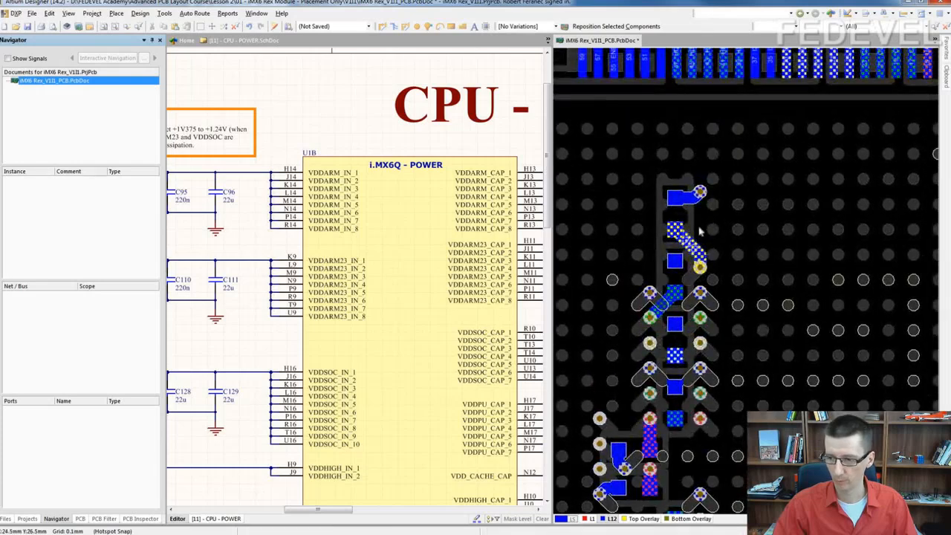
{"action": "scroll", "coordinate": [699, 232], "scroll_direction": "up", "scroll_amount": 2, "text": "ctrl"}
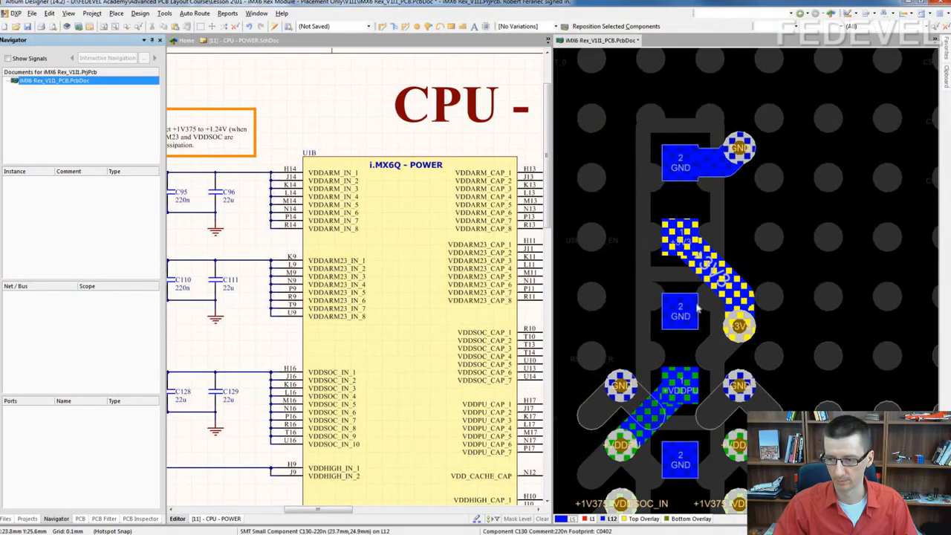
{"action": "right_click_drag", "start_coordinate": [734, 332], "coordinate": [749, 290]}
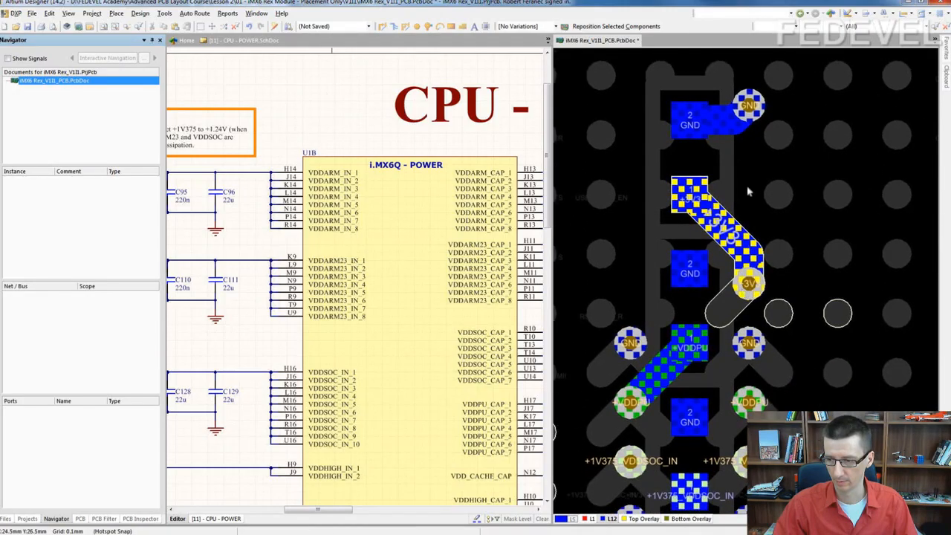
{"action": "scroll", "coordinate": [697, 185], "scroll_direction": "up", "scroll_amount": 1}
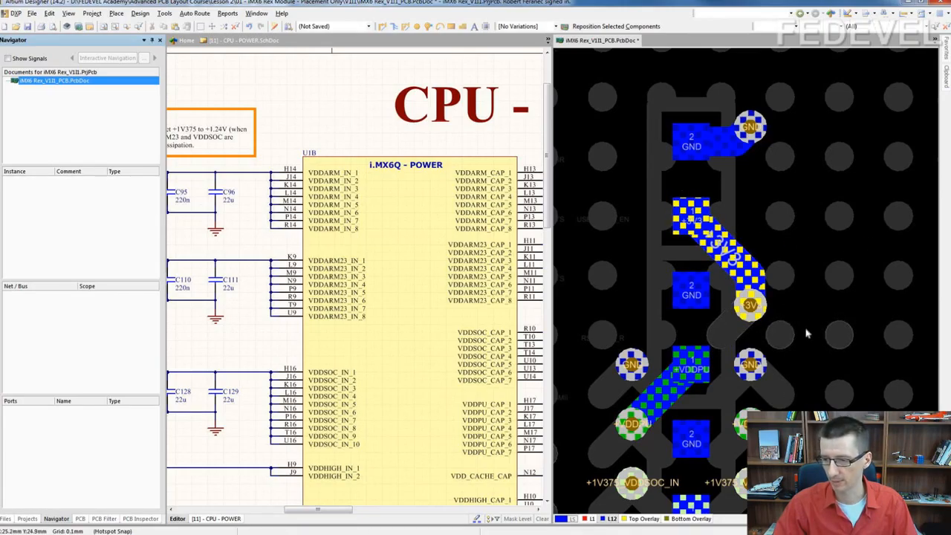
{"action": "right_click_drag", "start_coordinate": [814, 348], "coordinate": [800, 336]}
{"action": "scroll", "coordinate": [801, 336], "scroll_direction": "up", "scroll_amount": 1}
{"action": "scroll", "coordinate": [694, 223], "scroll_direction": "up", "scroll_amount": 1}
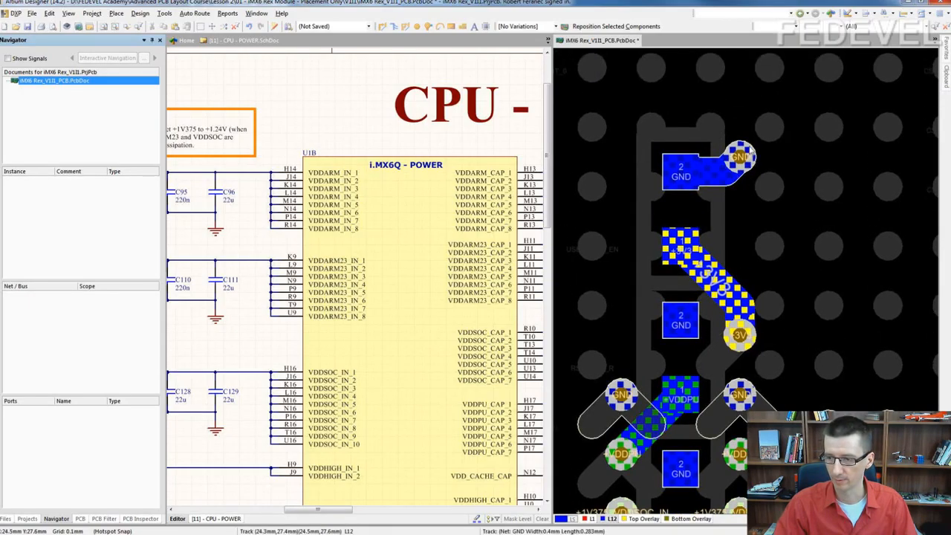
Step: Move the GND via next to C166's GND pad down to X 24.5 mm, Y 26.8 mm
{"action": "left_click", "coordinate": [749, 153]}
{"action": "left_click", "coordinate": [817, 231]}
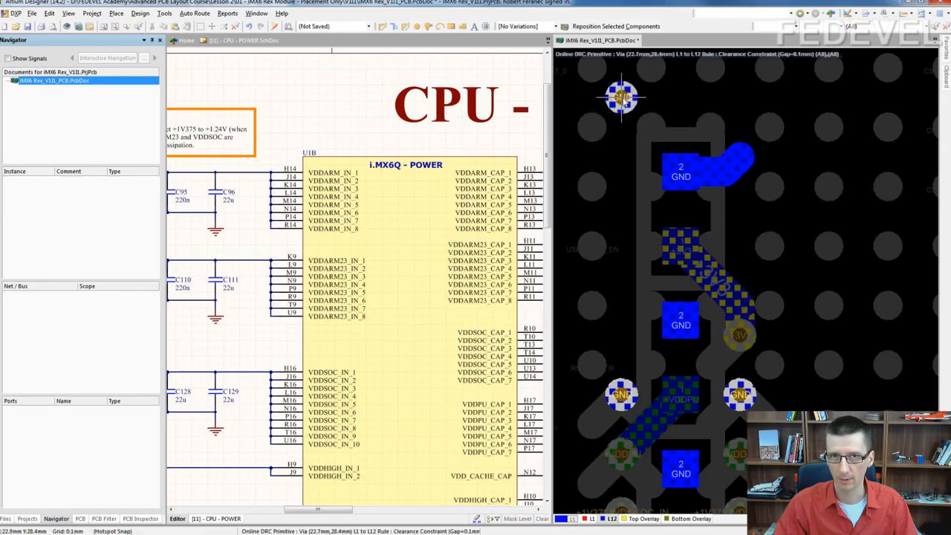
{"action": "left_click", "coordinate": [739, 216]}
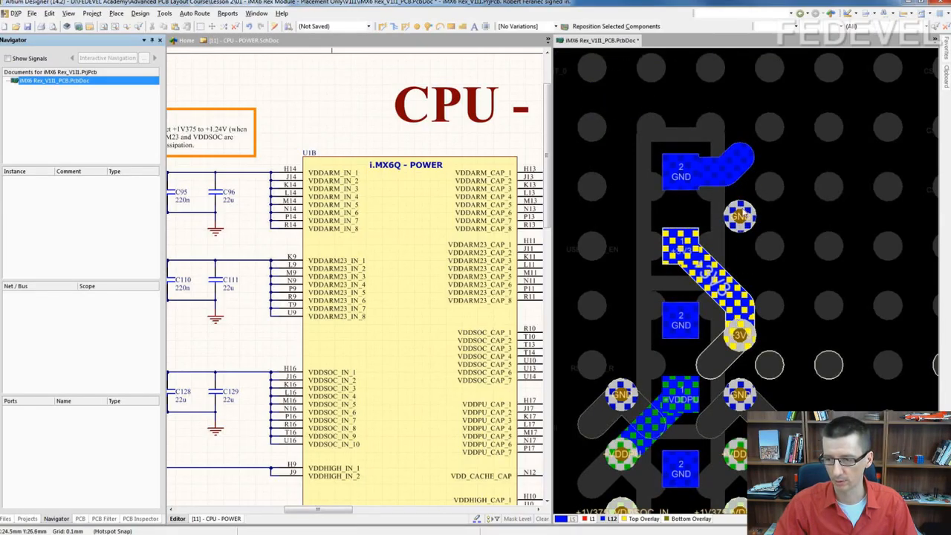
Step: Route a 0.4 mm GND track on L12 from C166's GND pad to the relocated GND via
{"action": "left_click", "coordinate": [383, 27]}
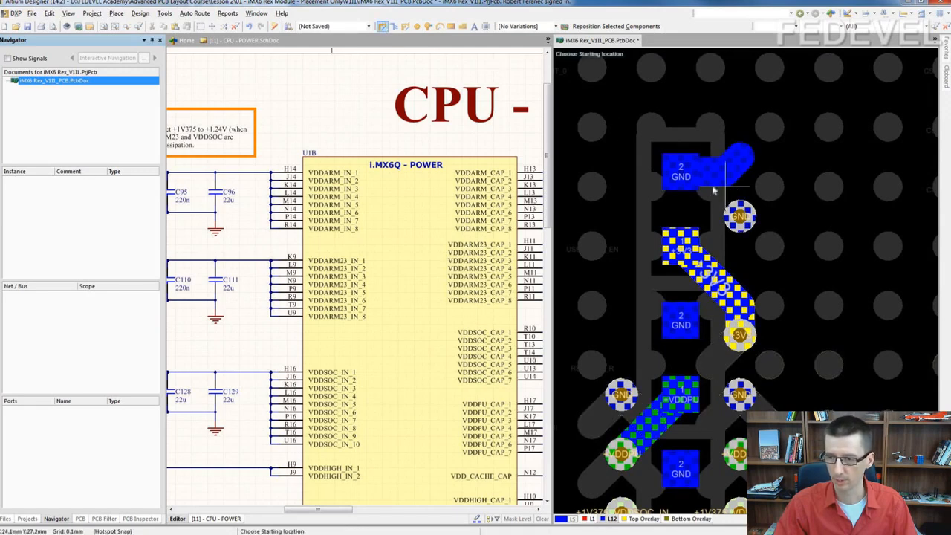
{"action": "left_click", "coordinate": [681, 172]}
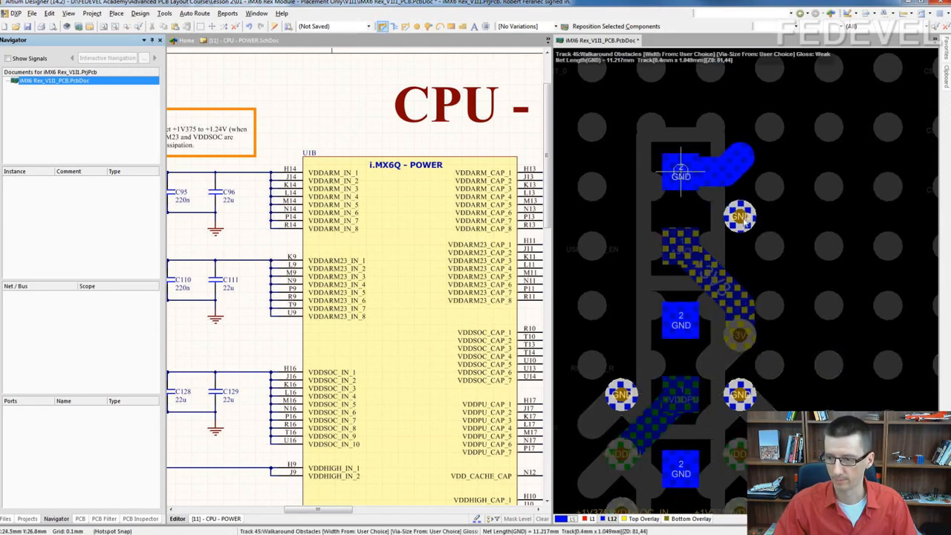
{"action": "left_click", "coordinate": [740, 216]}
{"action": "right_click", "coordinate": [744, 220]}
{"action": "right_click_drag", "start_coordinate": [772, 278], "coordinate": [742, 221]}
{"action": "scroll", "coordinate": [742, 223], "scroll_direction": "down", "scroll_amount": 1, "text": "ctrl"}
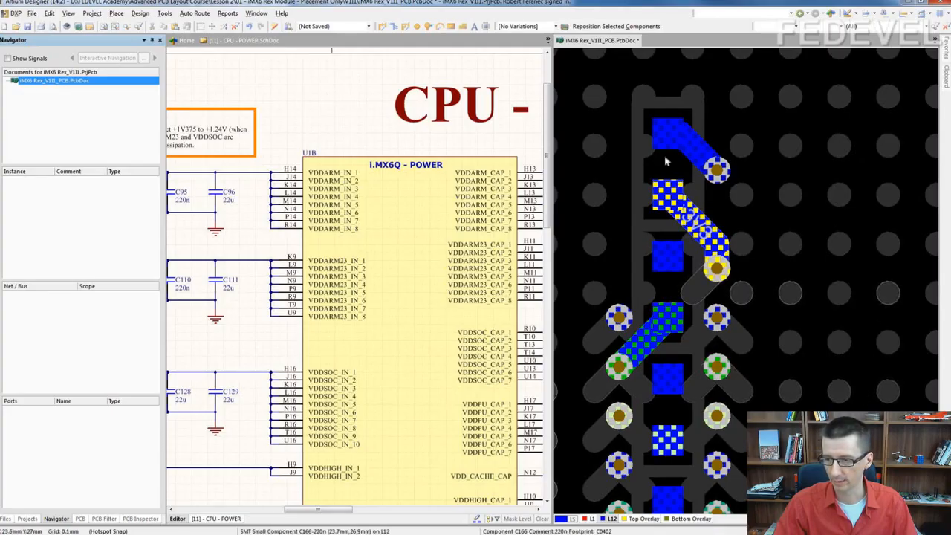
{"action": "left_click_drag", "start_coordinate": [664, 161], "coordinate": [669, 194]}
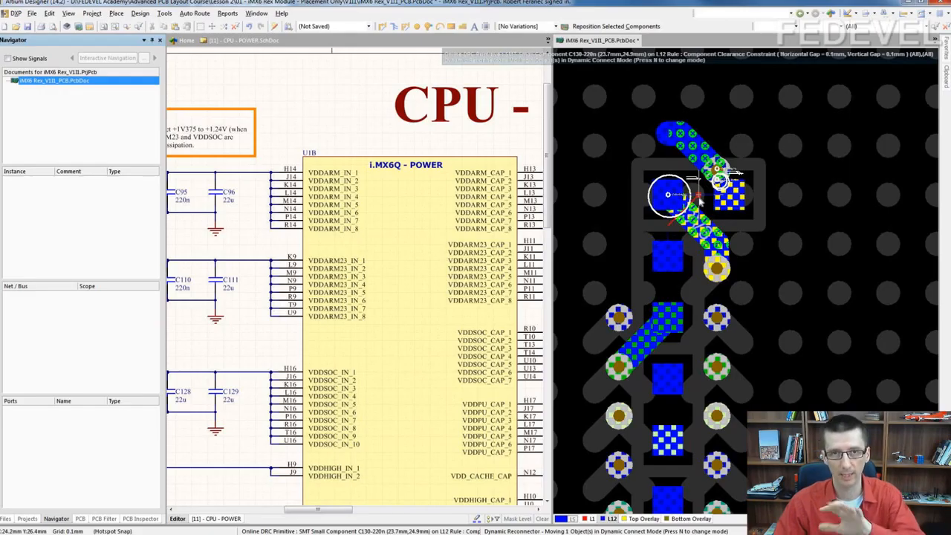
{"action": "key", "text": "Escape"}
{"action": "right_click_drag", "start_coordinate": [718, 208], "coordinate": [712, 192]}
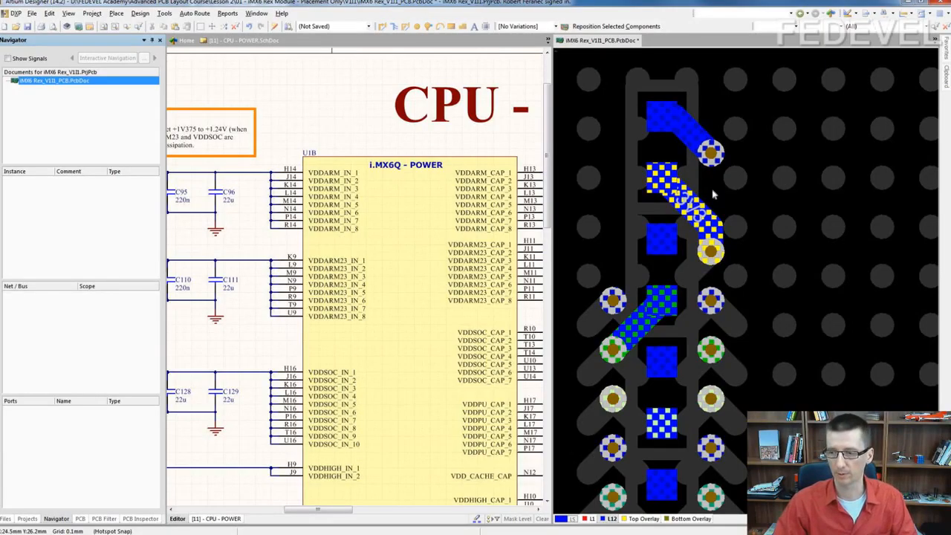
Step: Switch to layer L1 and cross-probe BGA ball M16 to its pin on the CPU - POWER schematic
{"action": "scroll", "coordinate": [714, 195], "scroll_direction": "down", "scroll_amount": 2, "text": "ctrl"}
{"action": "right_click_drag", "start_coordinate": [699, 216], "coordinate": [725, 187]}
{"action": "scroll", "coordinate": [724, 190], "scroll_direction": "down", "scroll_amount": 1, "text": "ctrl"}
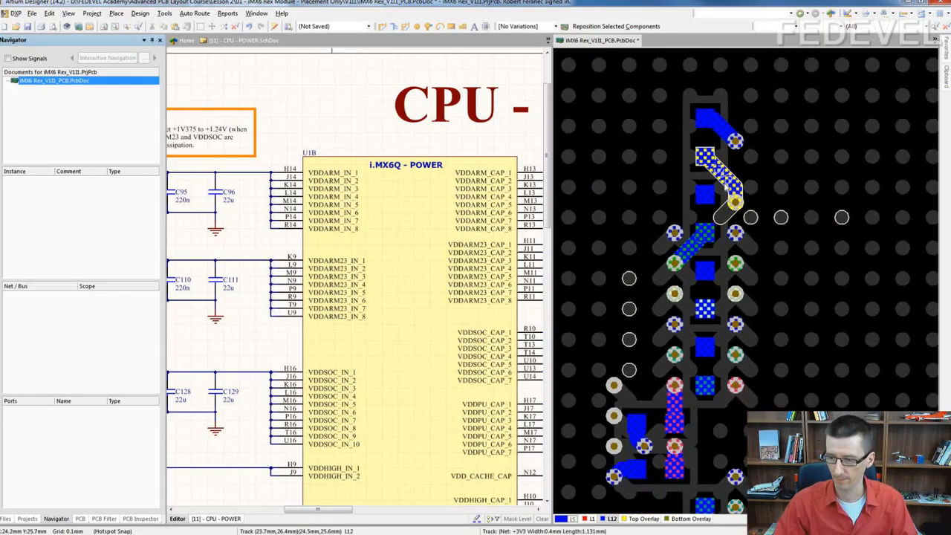
{"action": "left_click", "coordinate": [592, 519]}
{"action": "right_click_drag", "start_coordinate": [673, 406], "coordinate": [653, 348]}
{"action": "scroll", "coordinate": [743, 264], "scroll_direction": "up", "scroll_amount": 2, "text": "ctrl"}
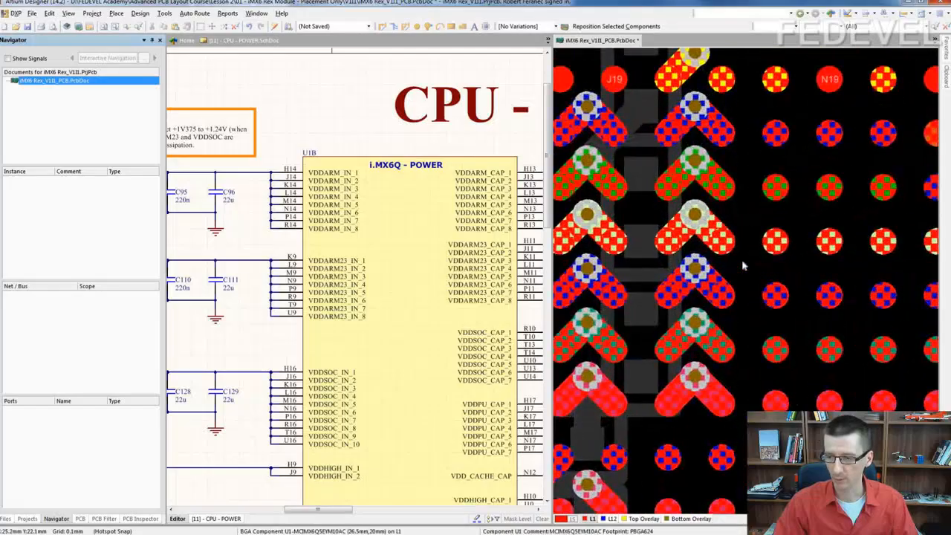
{"action": "right_click_drag", "start_coordinate": [756, 266], "coordinate": [738, 266]}
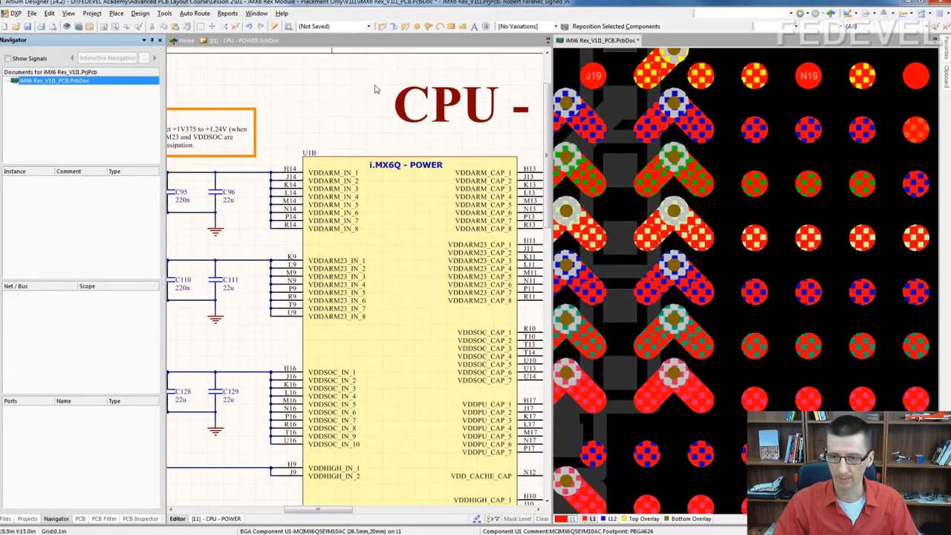
{"action": "left_click", "coordinate": [274, 26]}
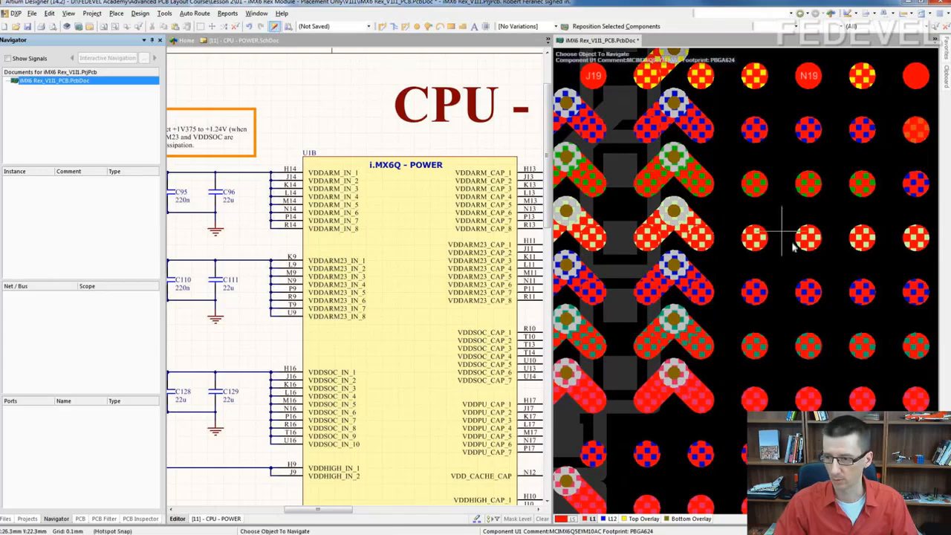
{"action": "left_click", "coordinate": [754, 238]}
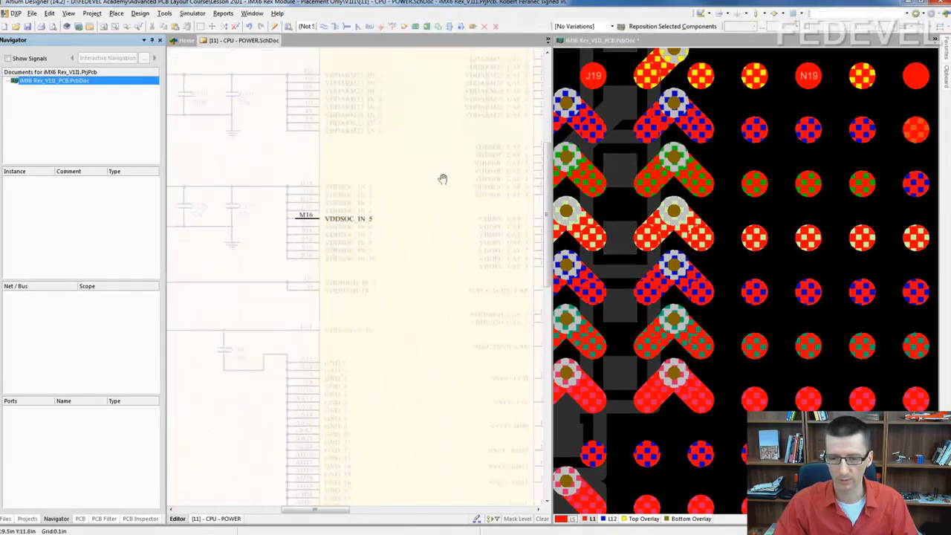
Step: Enable Zoom on Objects for navigation and clear the schematic's highlight mask
{"action": "left_click", "coordinate": [56, 518]}
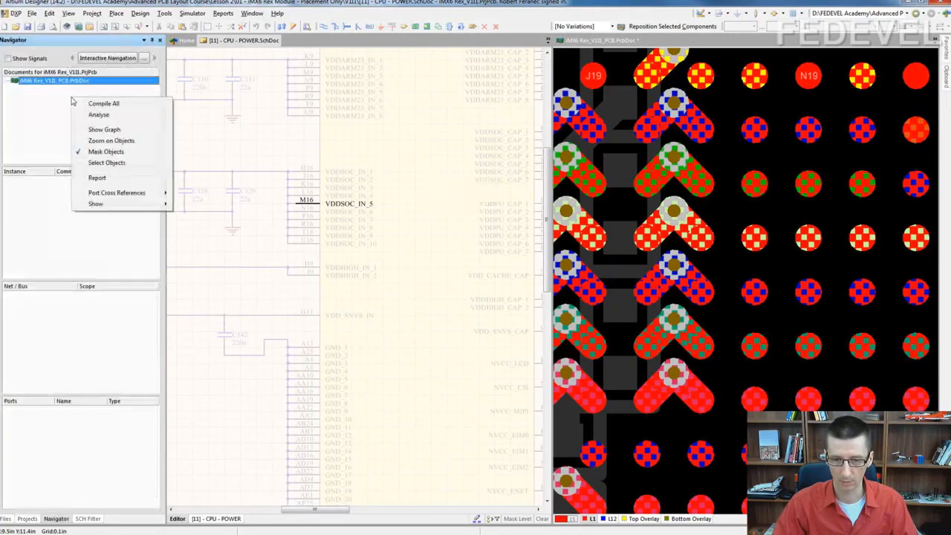
{"action": "left_click", "coordinate": [107, 140]}
{"action": "left_click", "coordinate": [275, 145]}
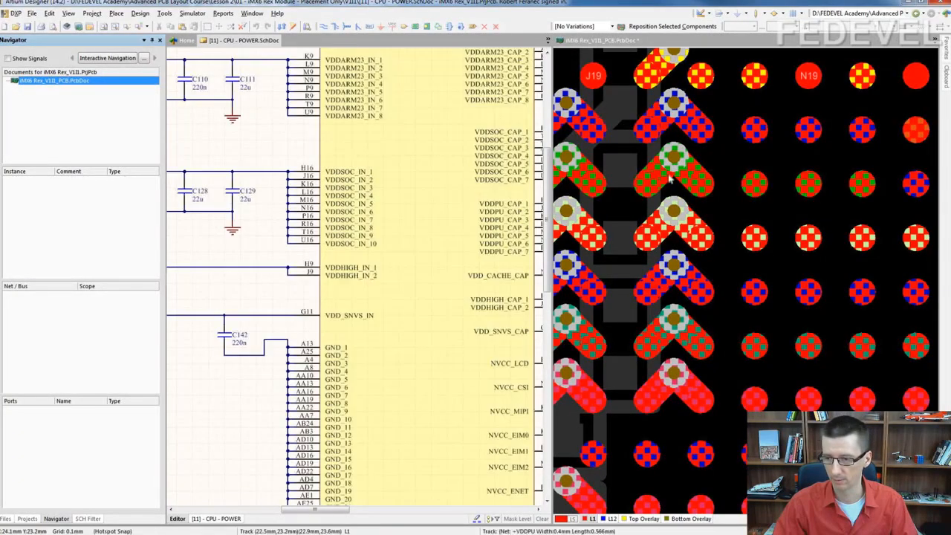
Step: Cross-probe BGA balls L17, L19 and L14 from the PCB to their pins on the CPU - POWER schematic
{"action": "left_click", "coordinate": [735, 211]}
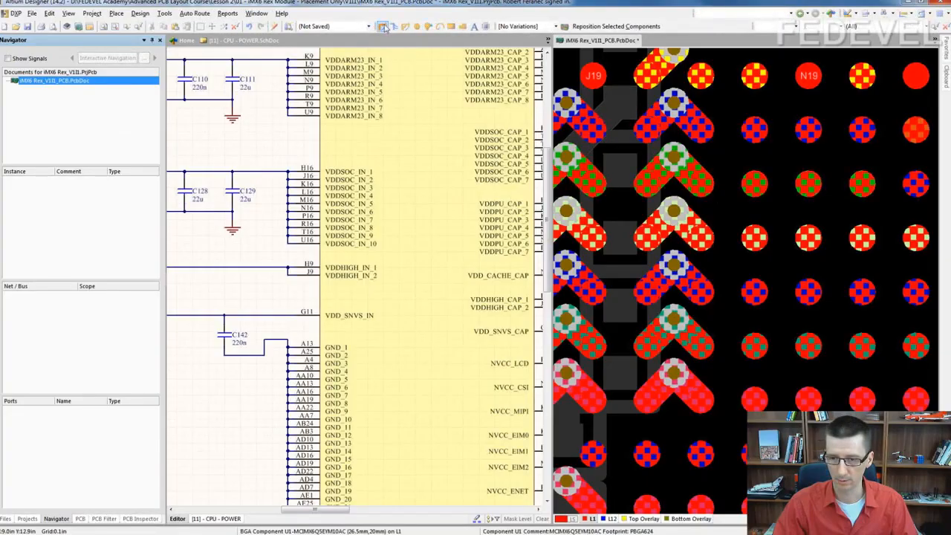
{"action": "left_click", "coordinate": [275, 26]}
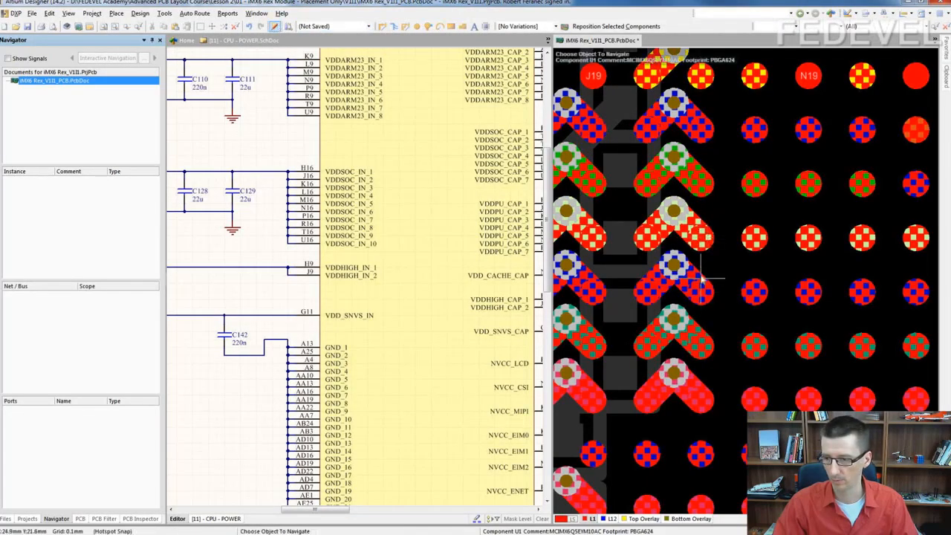
{"action": "left_click", "coordinate": [710, 178]}
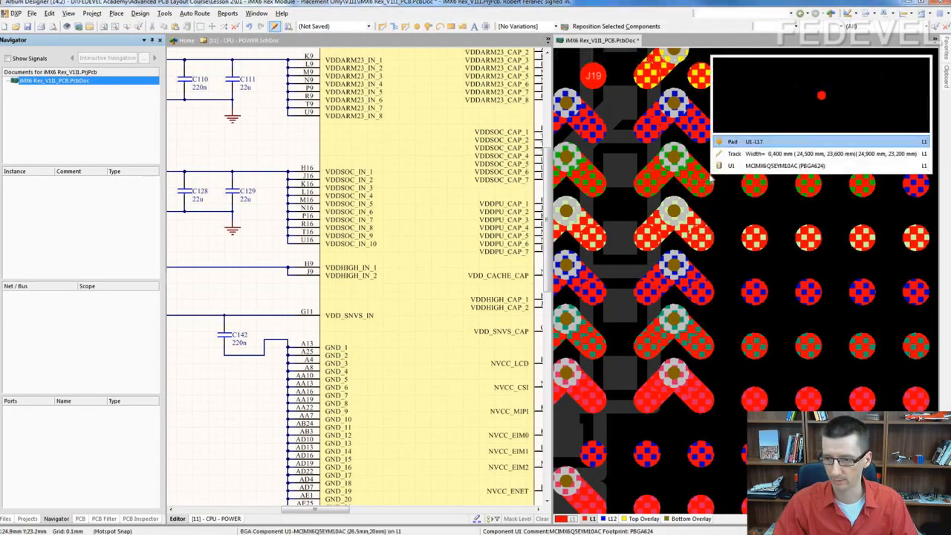
{"action": "left_click", "coordinate": [749, 145]}
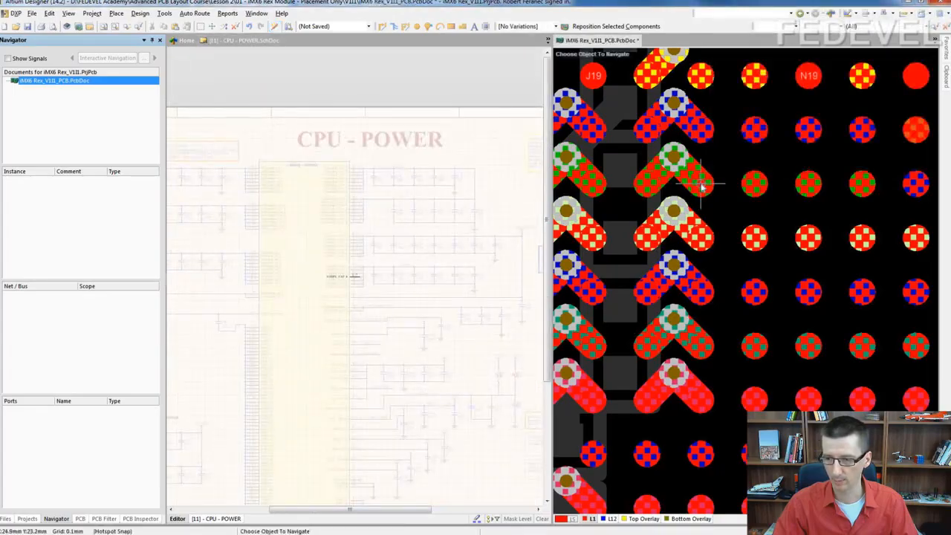
{"action": "left_click", "coordinate": [706, 80]}
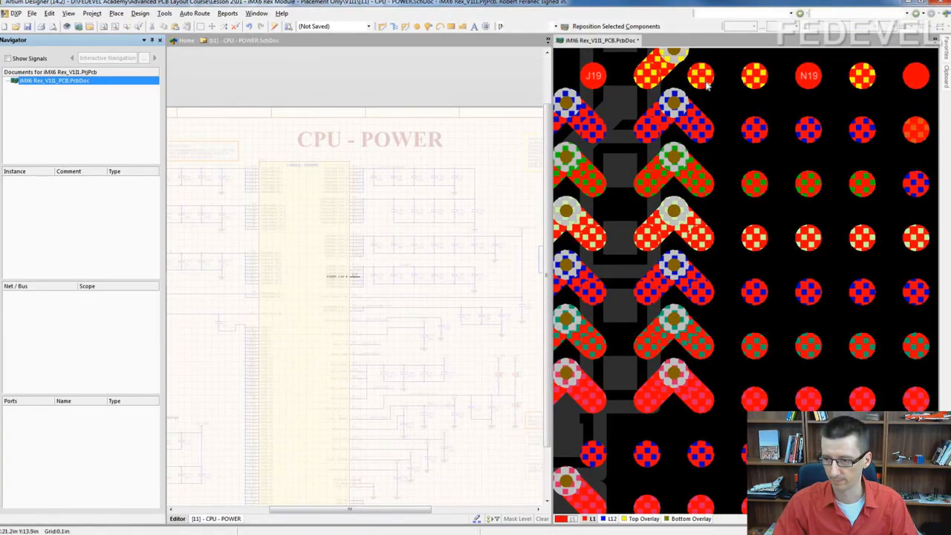
{"action": "left_click", "coordinate": [710, 358]}
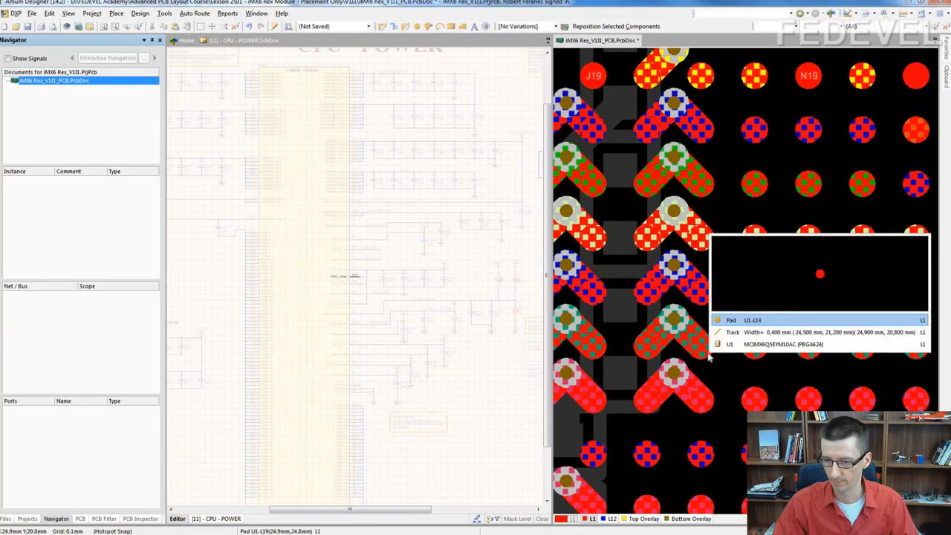
{"action": "left_click", "coordinate": [739, 321]}
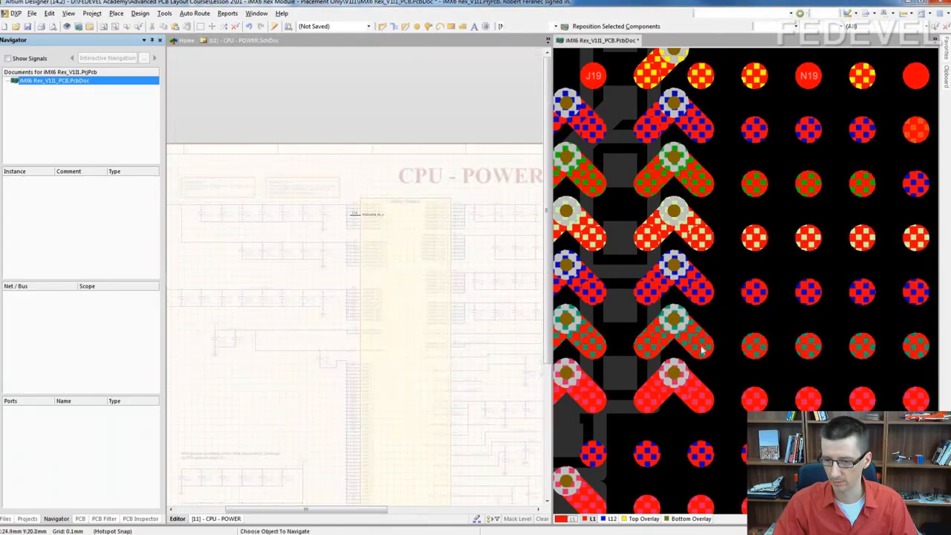
Step: Cross-probe the +1V375_VDDSOC_IN and +VDDPU fanout tracks on L1 to their nets on the schematic
{"action": "left_click", "coordinate": [689, 227]}
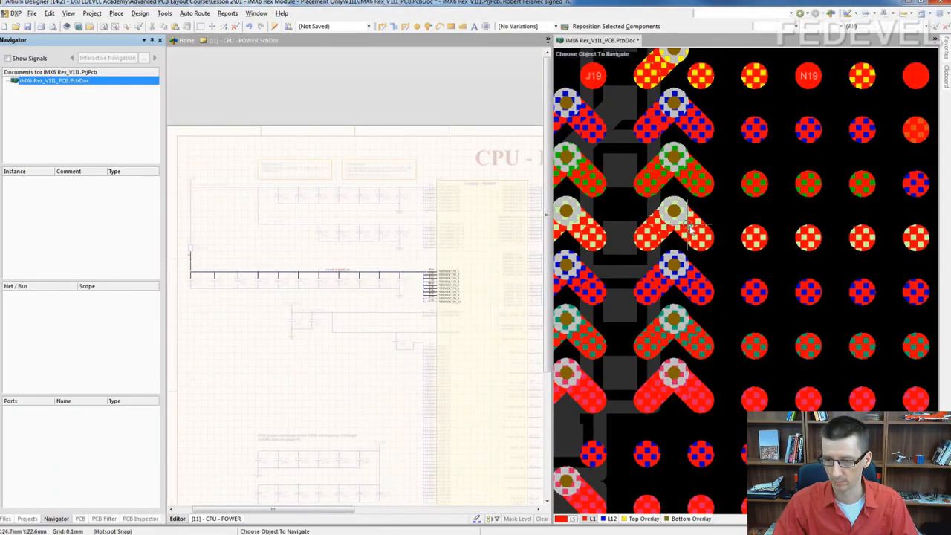
{"action": "left_click", "coordinate": [588, 223]}
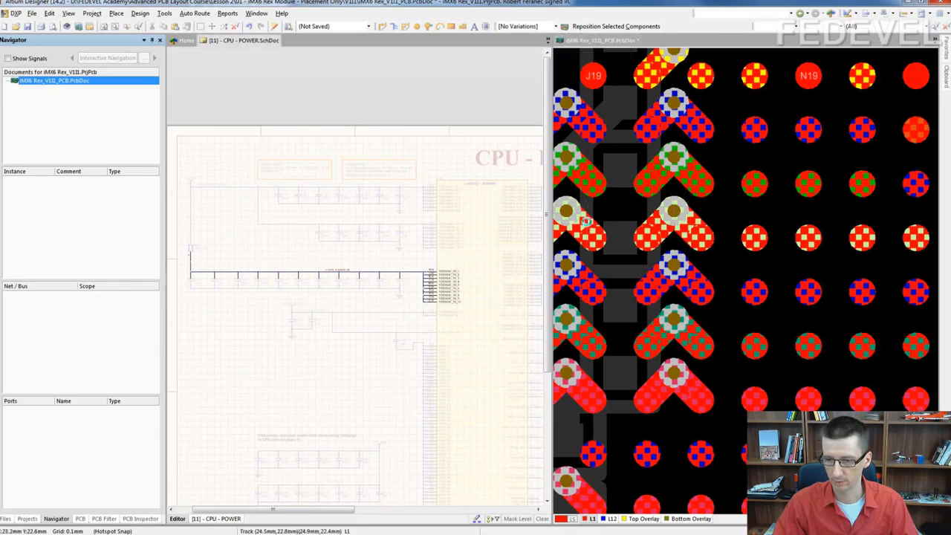
{"action": "left_click", "coordinate": [588, 172]}
{"action": "right_click", "coordinate": [587, 173]}
{"action": "right_click_drag", "start_coordinate": [627, 208], "coordinate": [738, 234]}
{"action": "scroll", "coordinate": [669, 210], "scroll_direction": "up", "scroll_amount": 2, "text": "ctrl"}
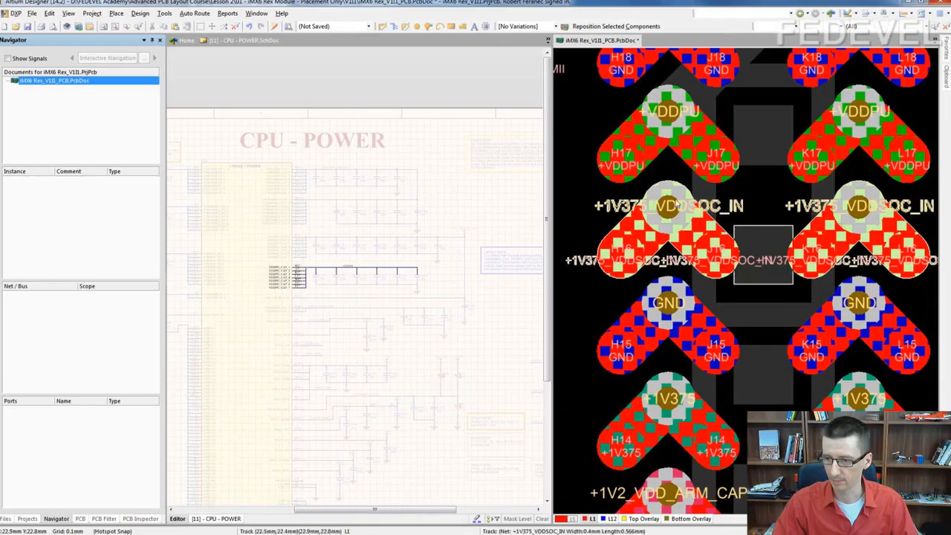
Step: Toggle the Show Via Nets option in the PCB view configuration
{"action": "left_click", "coordinate": [563, 519]}
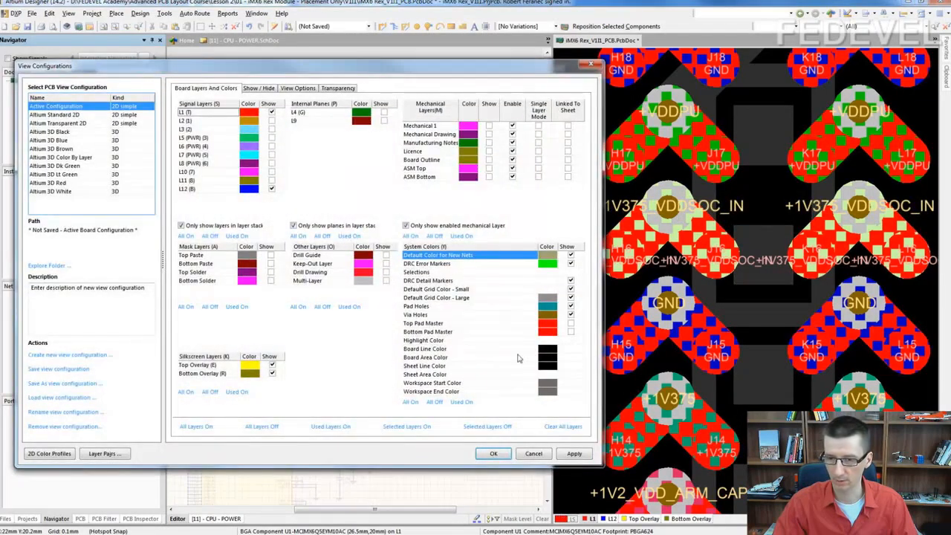
{"action": "left_click", "coordinate": [301, 90]}
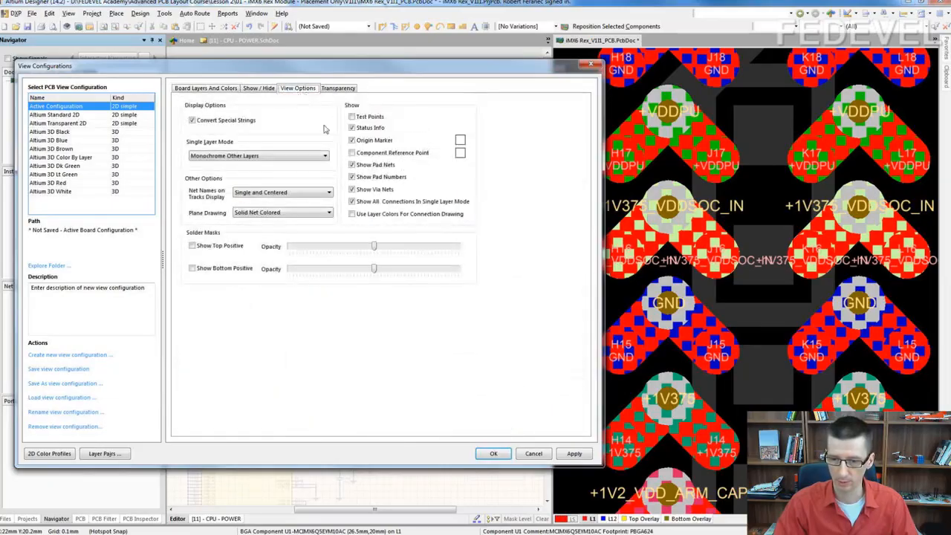
{"action": "left_click", "coordinate": [353, 191]}
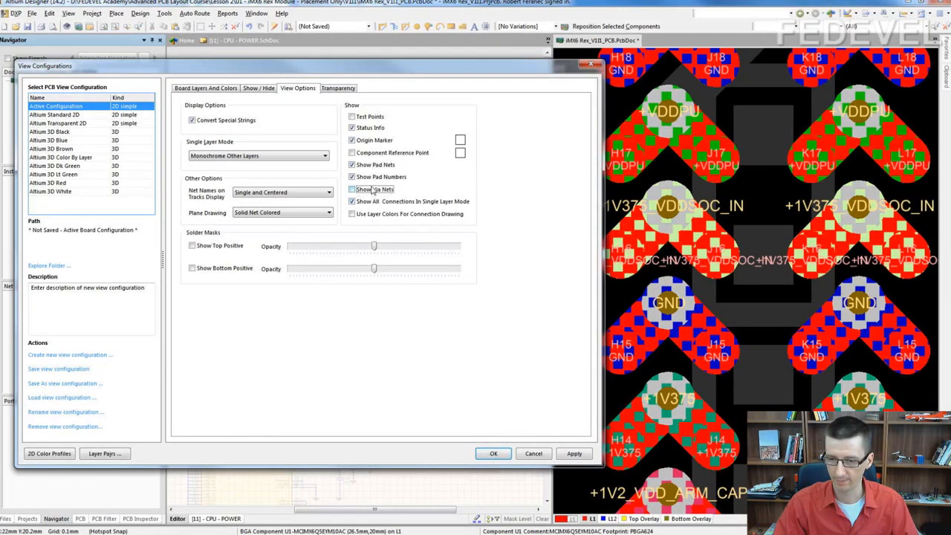
{"action": "left_click", "coordinate": [494, 454]}
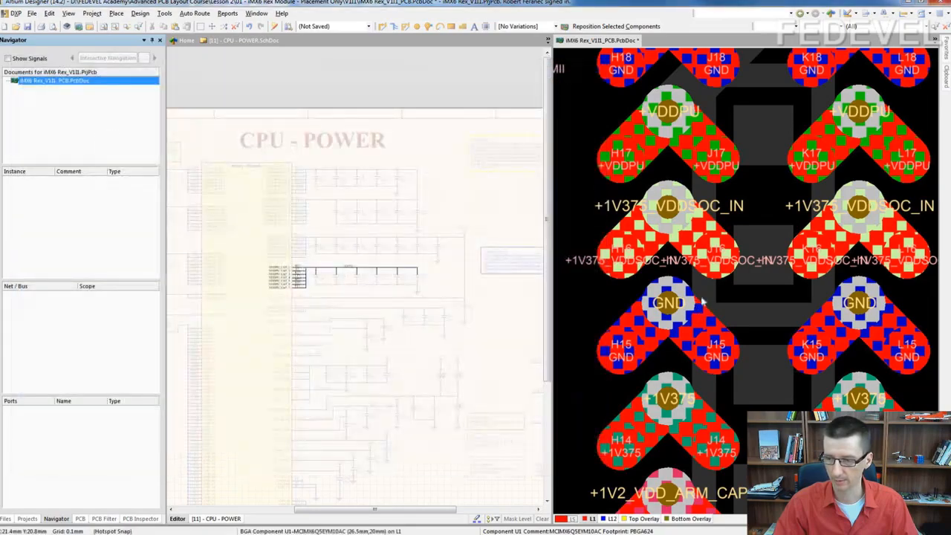
Step: Examine the +1V5_DDR and GND balls of memory chips U4 on L1 and U5 on L12, including the surrounding capacitors
{"action": "mouse_move", "coordinate": [707, 310]}
{"action": "right_mouse_down"}
{"action": "mouse_move", "coordinate": [683, 267]}
{"action": "mouse_move", "coordinate": [691, 315]}
{"action": "mouse_move", "coordinate": [705, 314]}
{"action": "right_mouse_up"}
{"action": "scroll", "coordinate": [689, 272], "scroll_direction": "down", "scroll_amount": 2, "text": "ctrl"}
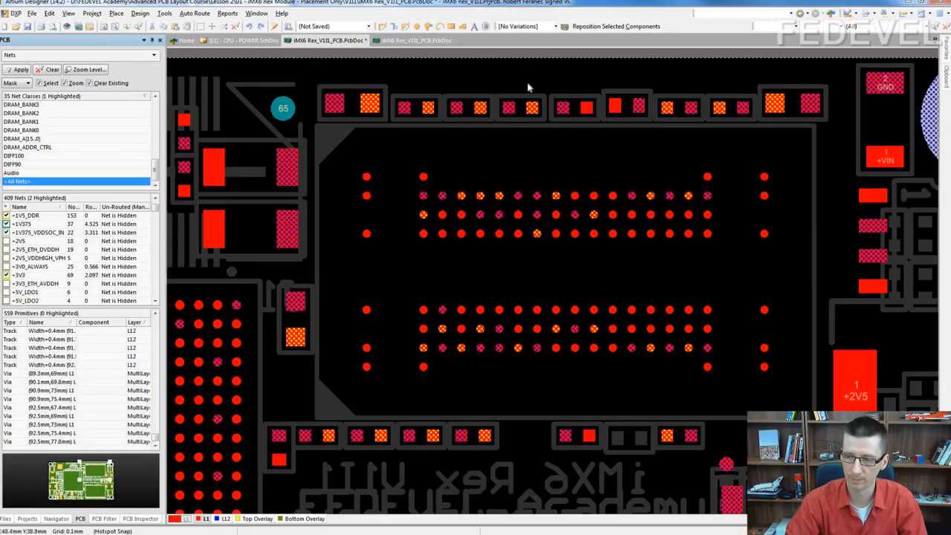
{"action": "scroll", "coordinate": [671, 180], "scroll_direction": "up", "scroll_amount": 5, "text": "ctrl"}
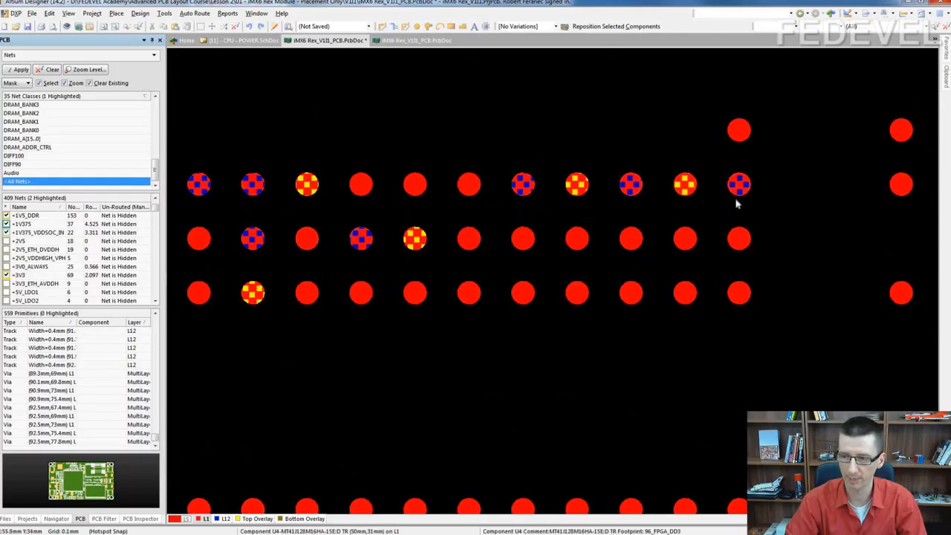
{"action": "left_click", "coordinate": [223, 519]}
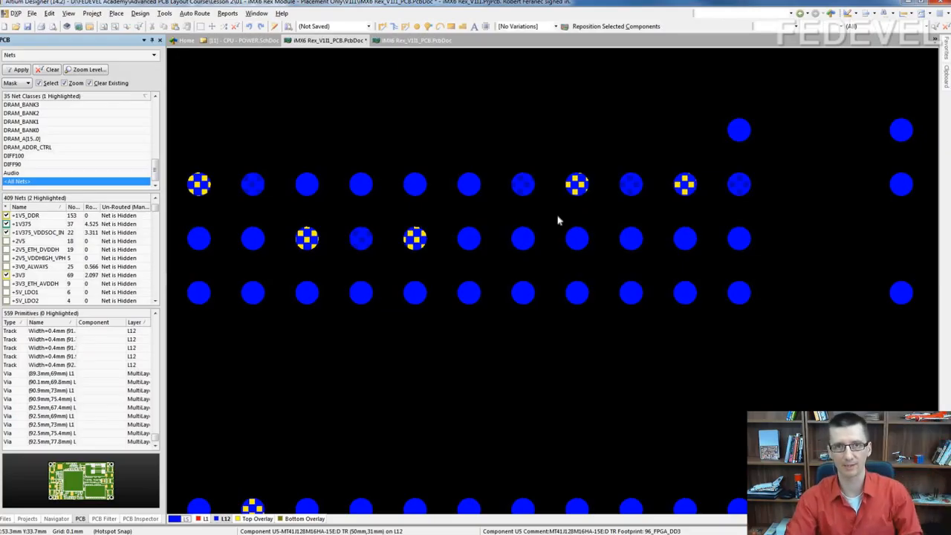
{"action": "scroll", "coordinate": [559, 220], "scroll_direction": "down", "scroll_amount": 1, "text": "ctrl"}
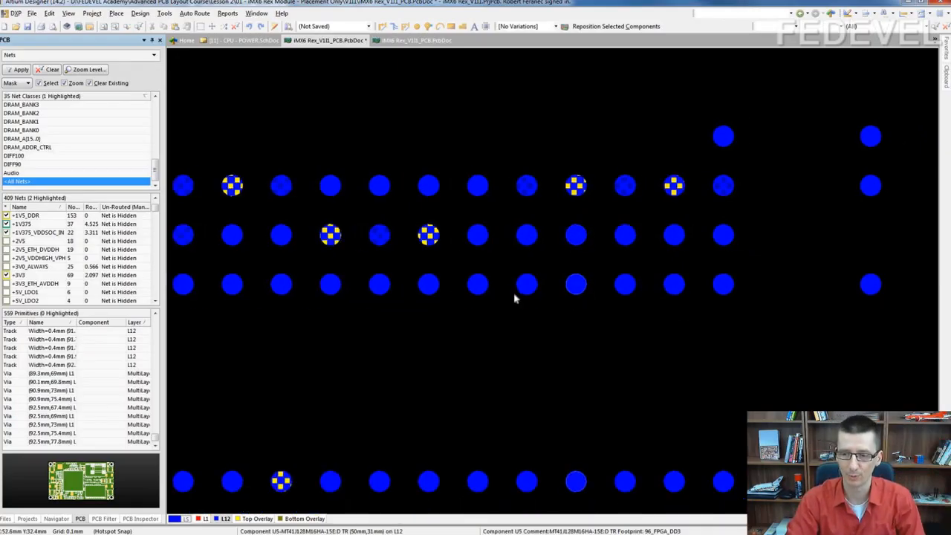
{"action": "scroll", "coordinate": [567, 295], "scroll_direction": "down", "scroll_amount": 2, "text": "ctrl"}
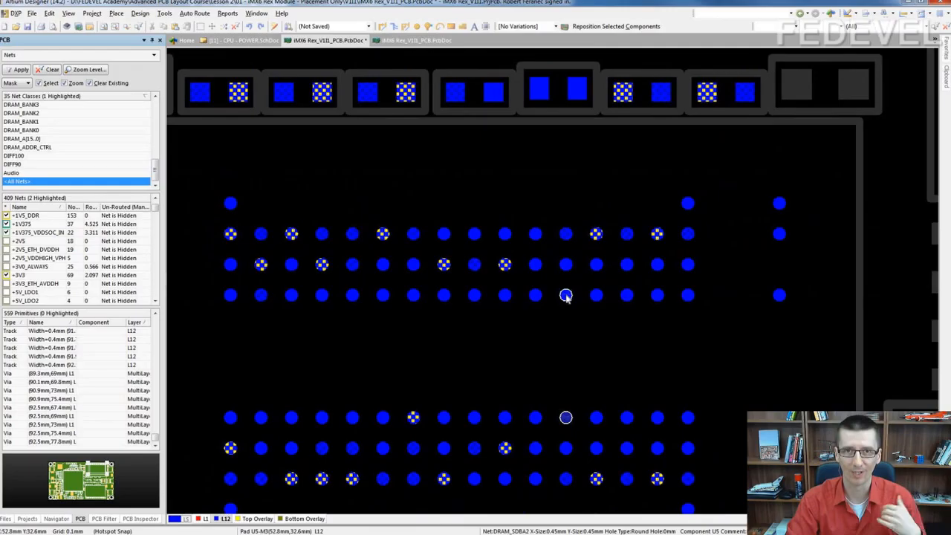
{"action": "right_click_drag", "start_coordinate": [503, 312], "coordinate": [538, 288]}
{"action": "scroll", "coordinate": [539, 289], "scroll_direction": "down", "scroll_amount": 1, "text": "ctrl"}
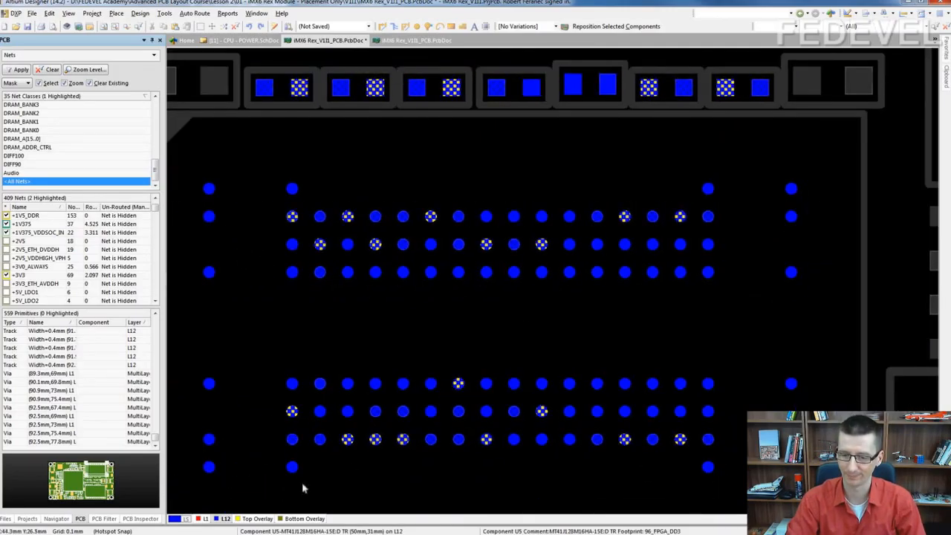
{"action": "left_click", "coordinate": [206, 519]}
{"action": "scroll", "coordinate": [649, 238], "scroll_direction": "up", "scroll_amount": 4, "text": "ctrl"}
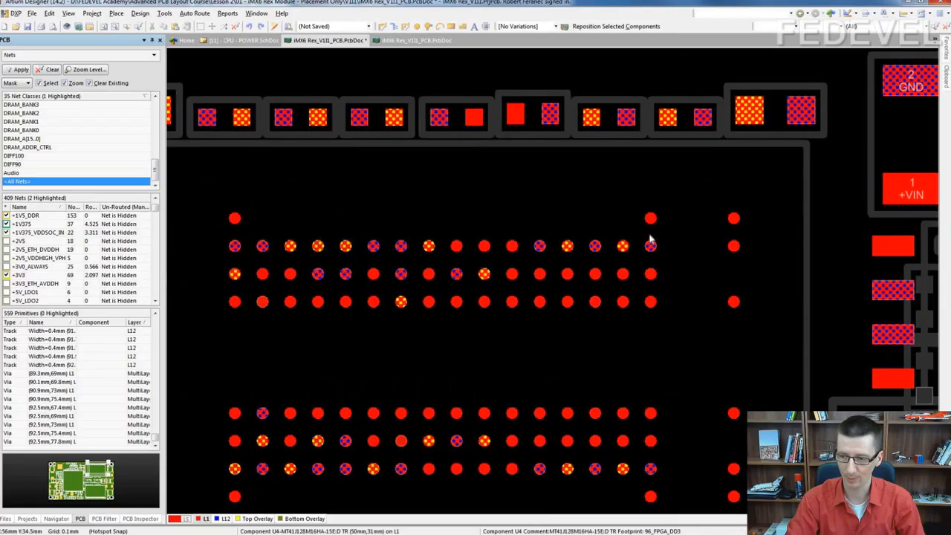
Step: Paste copies of the diagonal via fanout onto U4's GND ball T9 and +1V5_DDR ball R9 on L1, vias pointing toward the capacitors
{"action": "key", "text": "ctrl+v"}
{"action": "key", "text": "space"}
{"action": "key", "text": "space"}
{"action": "key", "text": "space"}
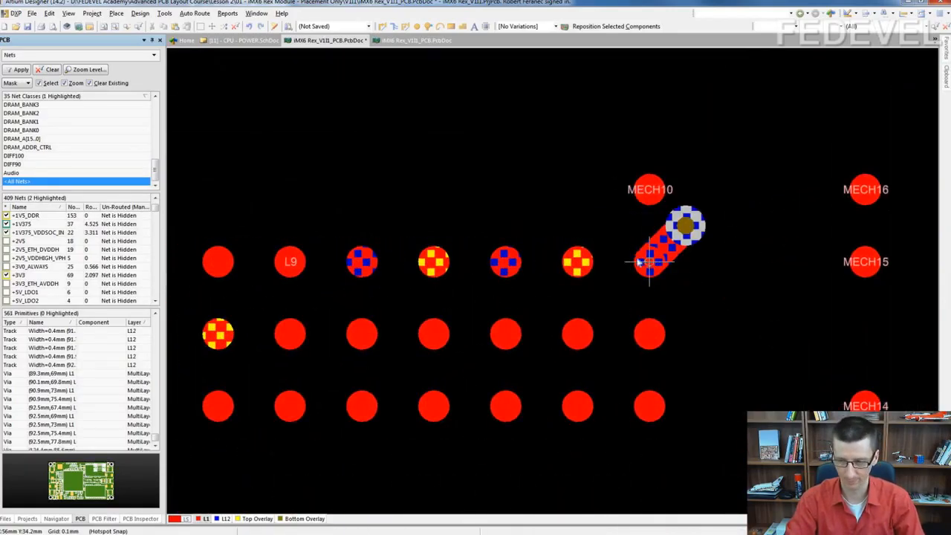
{"action": "left_click", "coordinate": [651, 260]}
{"action": "left_click", "coordinate": [586, 266]}
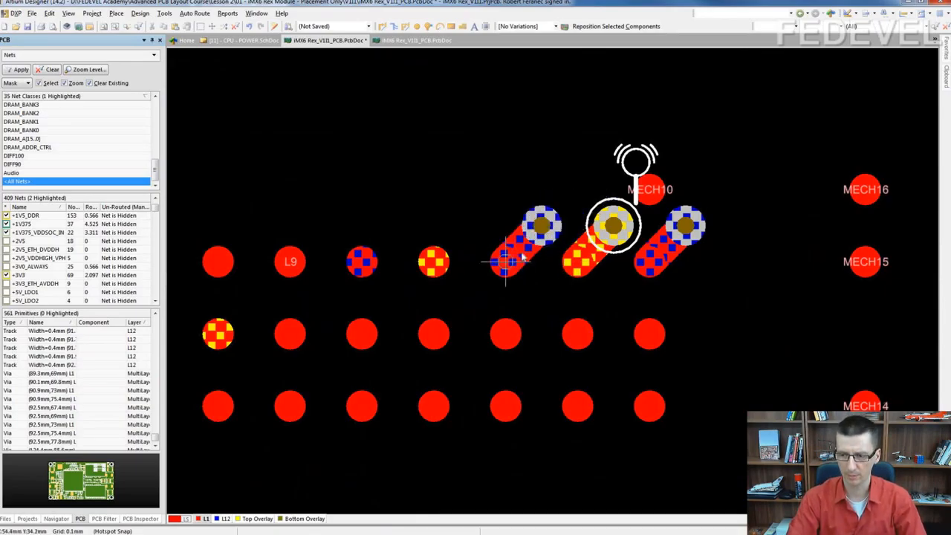
Step: Try the four diagonal orientations of the copied via fanout at U4's GND ball P9
{"action": "key", "text": "space"}
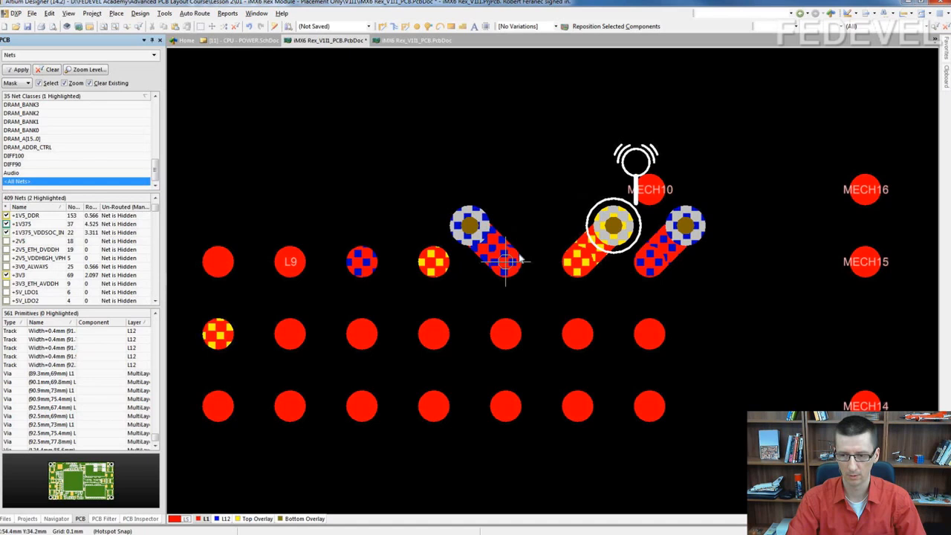
{"action": "key", "text": "space"}
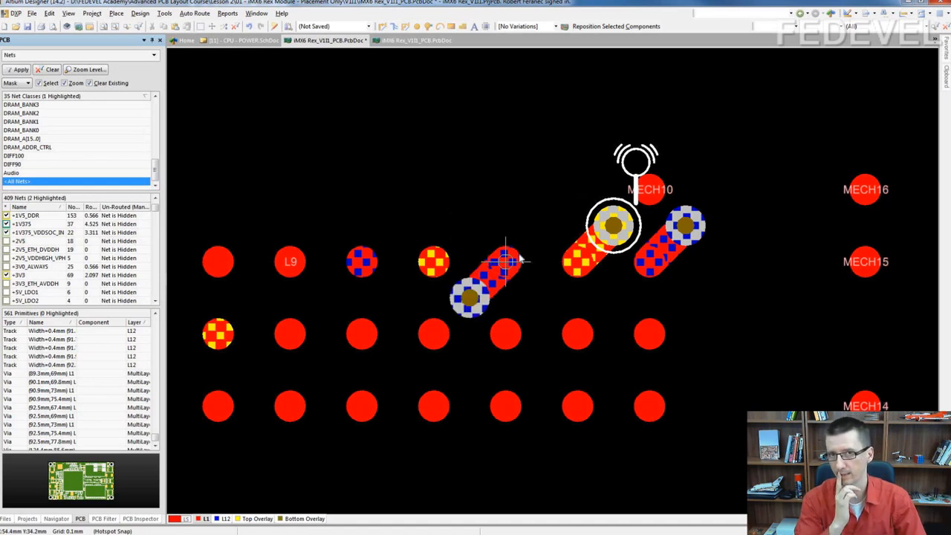
{"action": "key", "text": "space"}
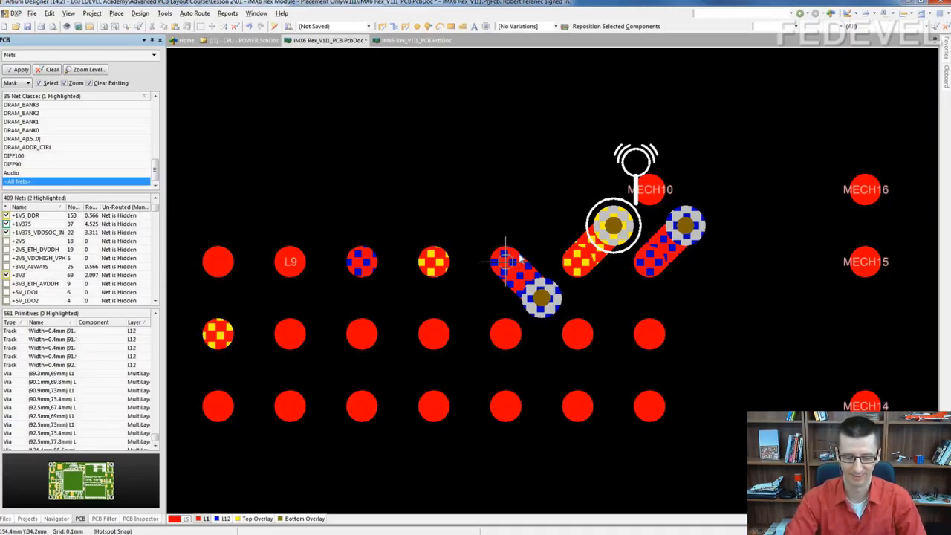
{"action": "key", "text": "space"}
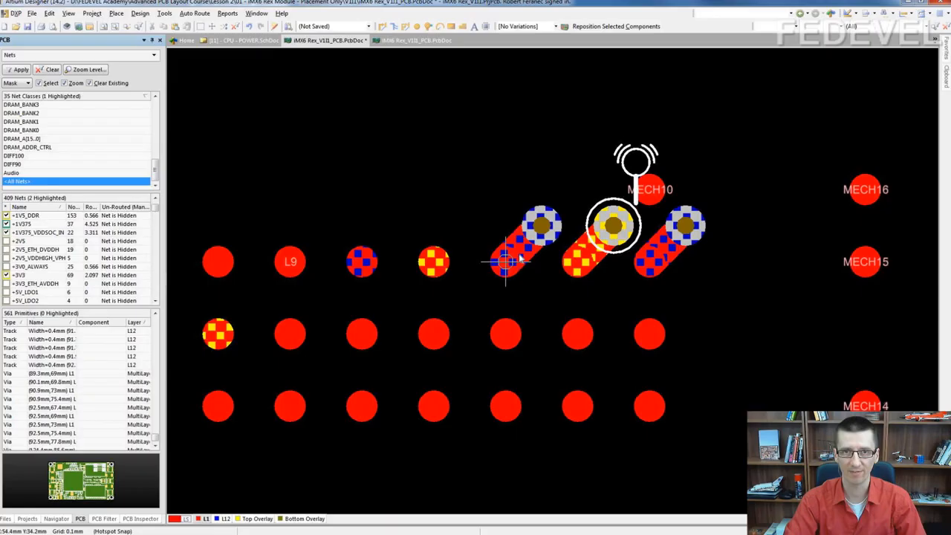
{"action": "key", "text": "space"}
{"action": "key", "text": "space"}
{"action": "key", "text": "space"}
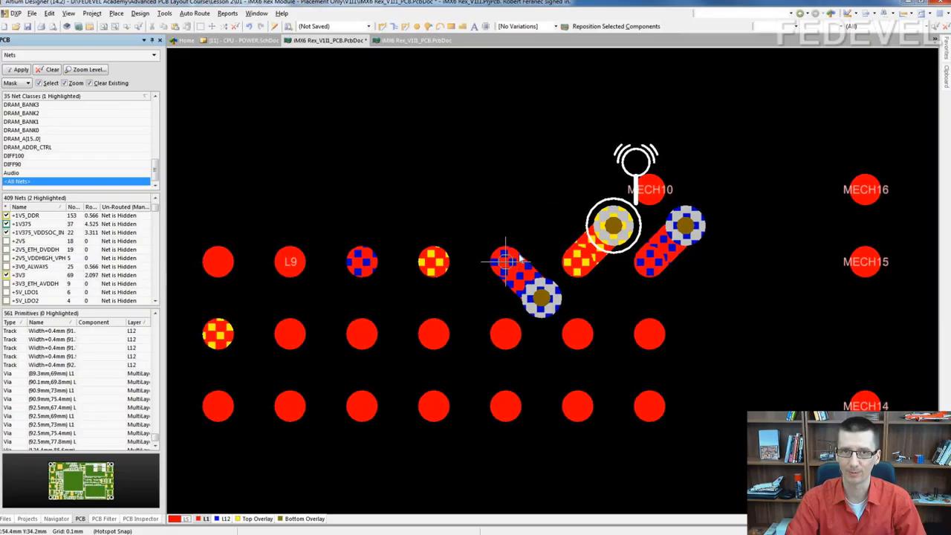
{"action": "scroll", "coordinate": [506, 261], "scroll_direction": "down", "scroll_amount": 3, "text": "ctrl"}
{"action": "key", "text": "space"}
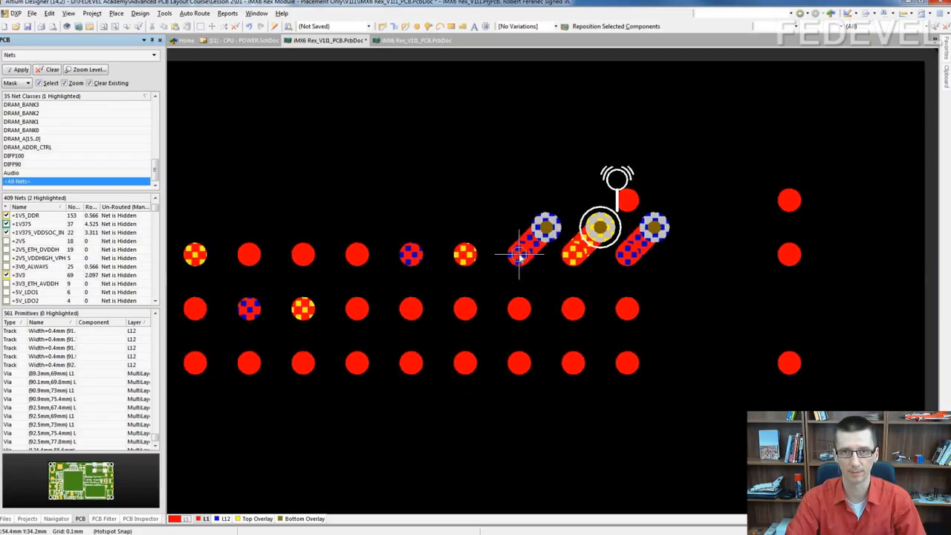
Step: Place the copied via fanout on U4's GND ball P9, parallel to the fanouts on R9 and T9
{"action": "scroll", "coordinate": [520, 255], "scroll_direction": "down", "scroll_amount": 5, "text": "ctrl"}
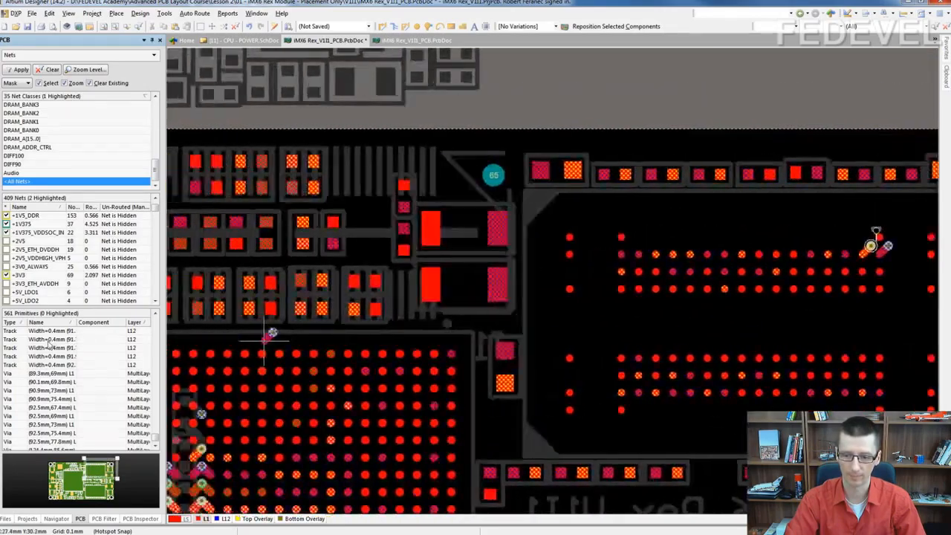
{"action": "scroll", "coordinate": [454, 376], "scroll_direction": "up", "scroll_amount": 1, "text": "ctrl"}
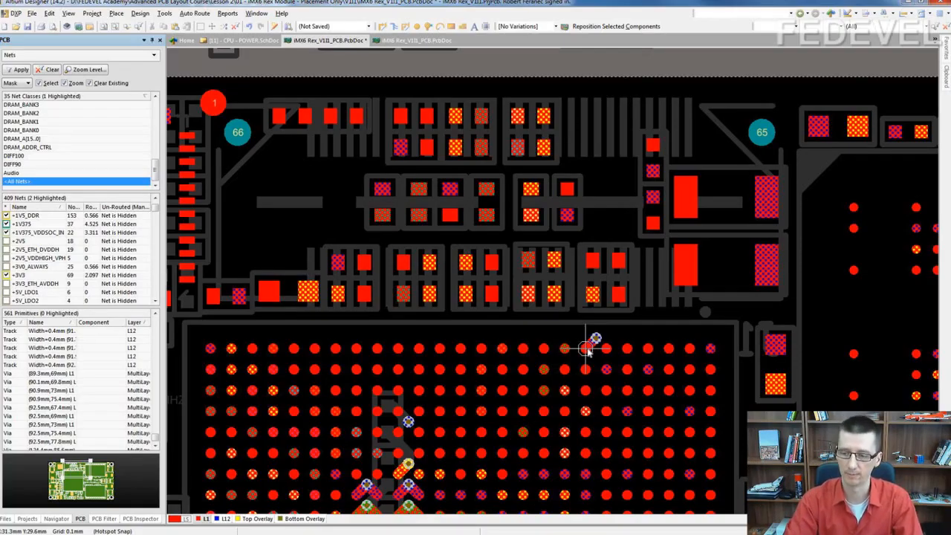
{"action": "scroll", "coordinate": [468, 303], "scroll_direction": "down", "scroll_amount": 2, "text": "ctrl"}
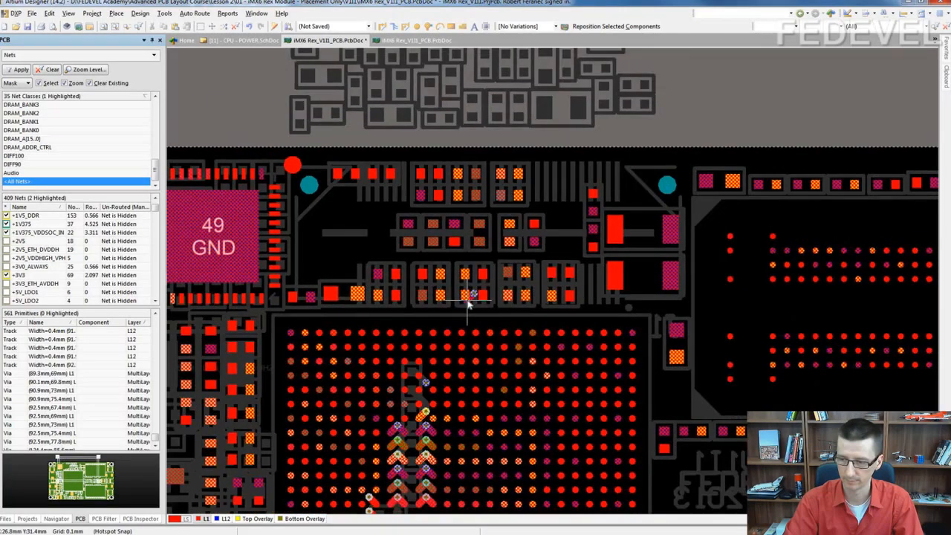
{"action": "scroll", "coordinate": [822, 321], "scroll_direction": "down", "scroll_amount": 4, "text": "shift"}
{"action": "scroll", "coordinate": [690, 255], "scroll_direction": "up", "scroll_amount": 3, "text": "ctrl"}
{"action": "scroll", "coordinate": [688, 245], "scroll_direction": "up", "scroll_amount": 3, "text": "ctrl"}
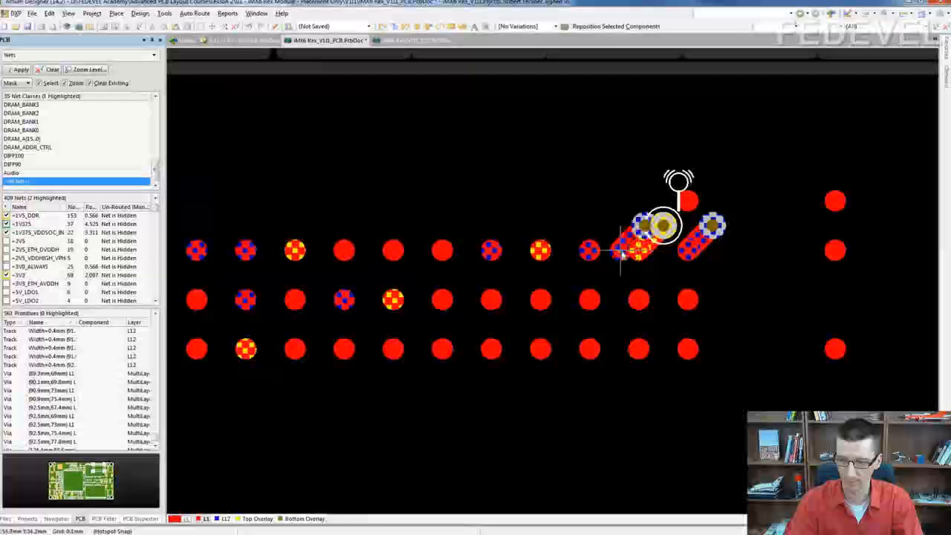
{"action": "left_click", "coordinate": [590, 250]}
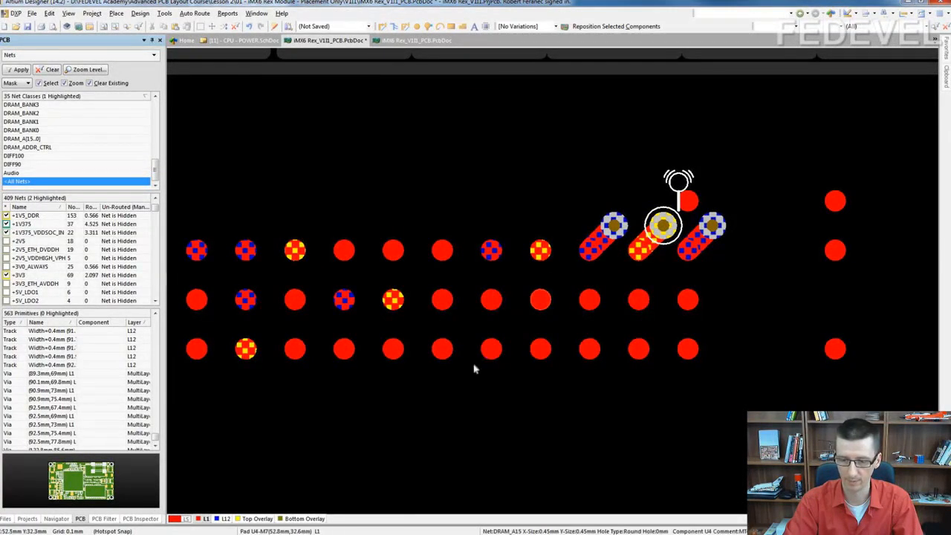
Step: Route diagonal tracks on L12 from U5 balls P1 (GND), R1 (+1V5_DDR) and T1 (GND) to their neighbouring vias
{"action": "key", "text": "KP_Multiply"}
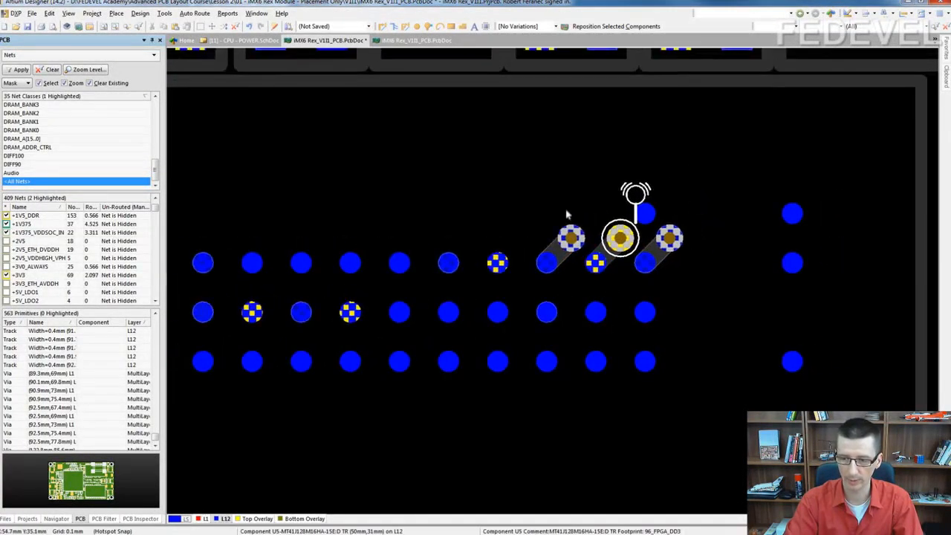
{"action": "scroll", "coordinate": [570, 214], "scroll_direction": "up", "scroll_amount": 2, "text": "ctrl"}
{"action": "left_click", "coordinate": [382, 25]}
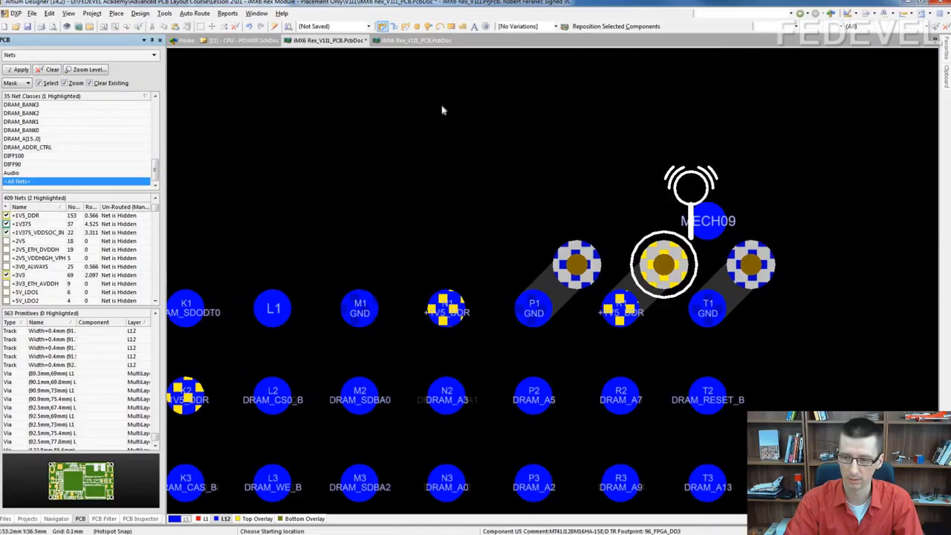
{"action": "left_click", "coordinate": [534, 312]}
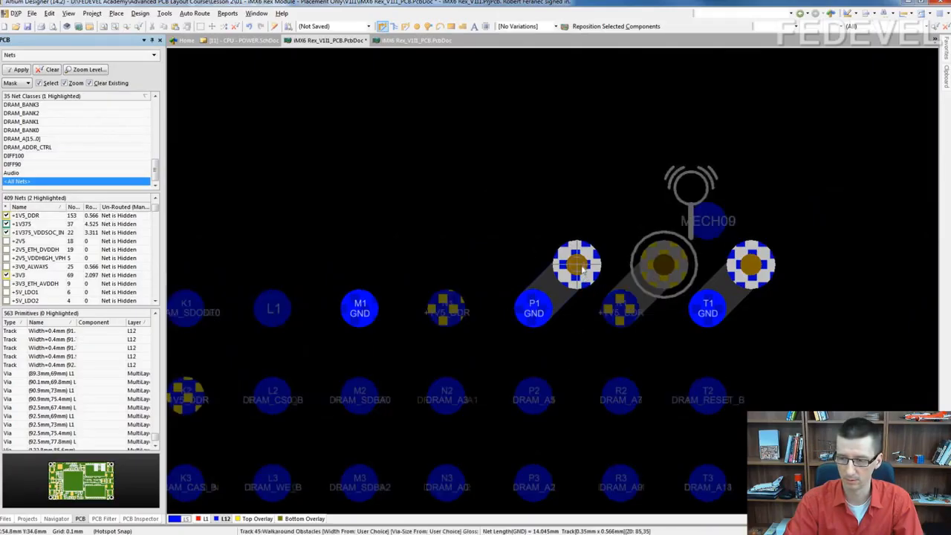
{"action": "left_click", "coordinate": [579, 266]}
{"action": "left_click", "coordinate": [621, 309]}
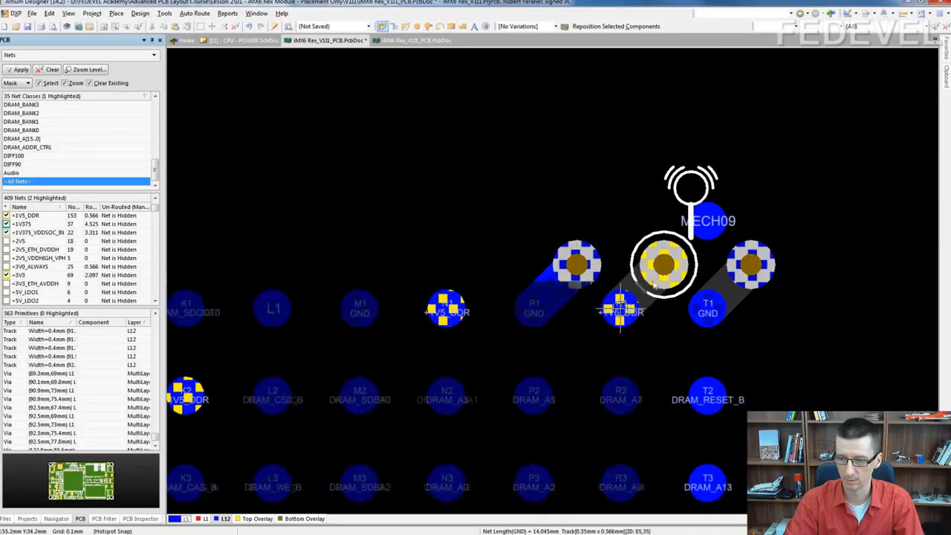
{"action": "left_click", "coordinate": [664, 267]}
{"action": "left_click", "coordinate": [707, 310]}
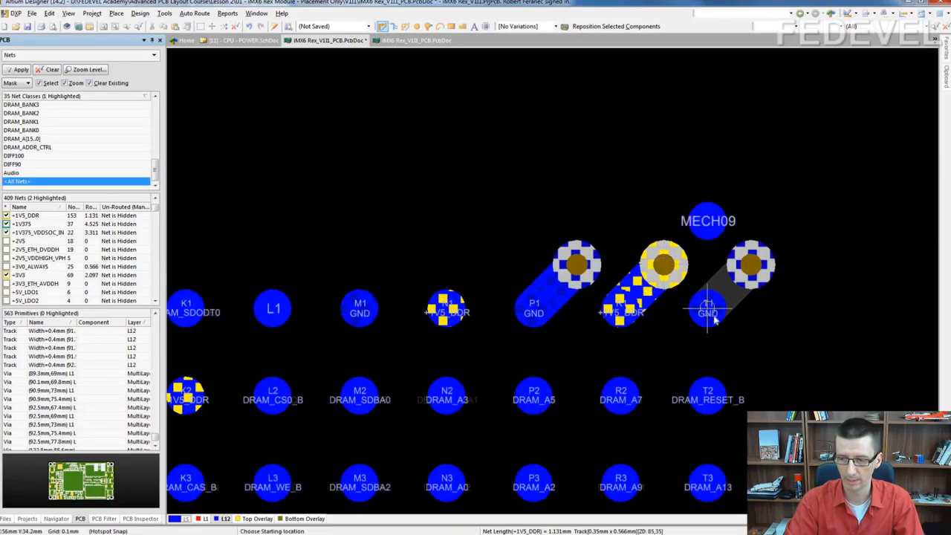
{"action": "left_click", "coordinate": [754, 271]}
{"action": "right_click", "coordinate": [753, 272]}
{"action": "scroll", "coordinate": [620, 288], "scroll_direction": "down", "scroll_amount": 4, "text": "ctrl"}
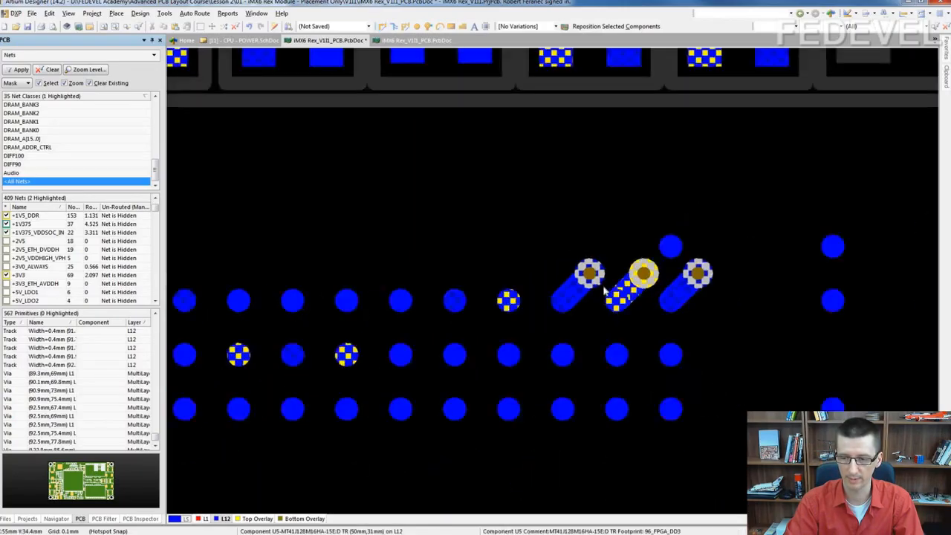
Step: Paste via fanouts on L1 onto U4's GND balls A9 and B9, with the vias pointing diagonally outward past MECH08
{"action": "right_click_drag", "start_coordinate": [348, 342], "coordinate": [430, 294]}
{"action": "scroll", "coordinate": [397, 291], "scroll_direction": "up", "scroll_amount": 4, "text": "ctrl"}
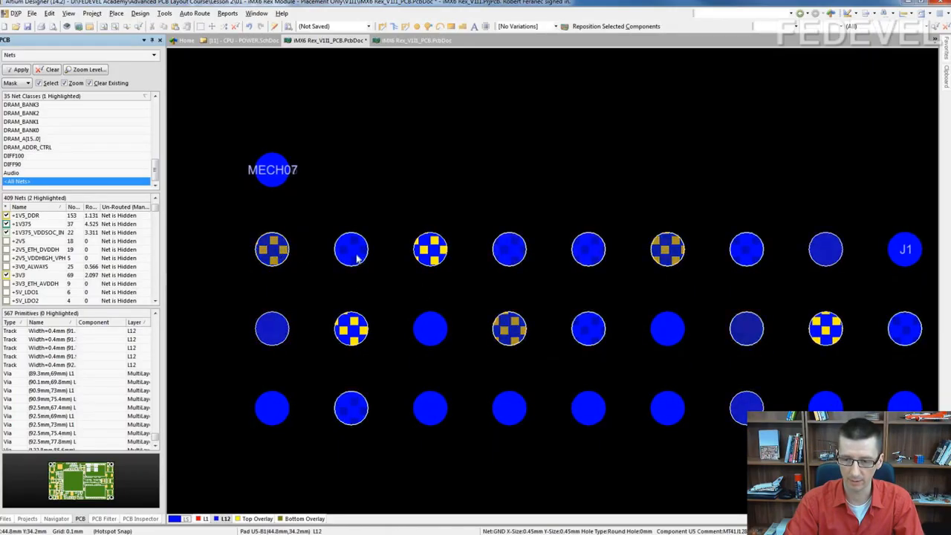
{"action": "left_click", "coordinate": [201, 520]}
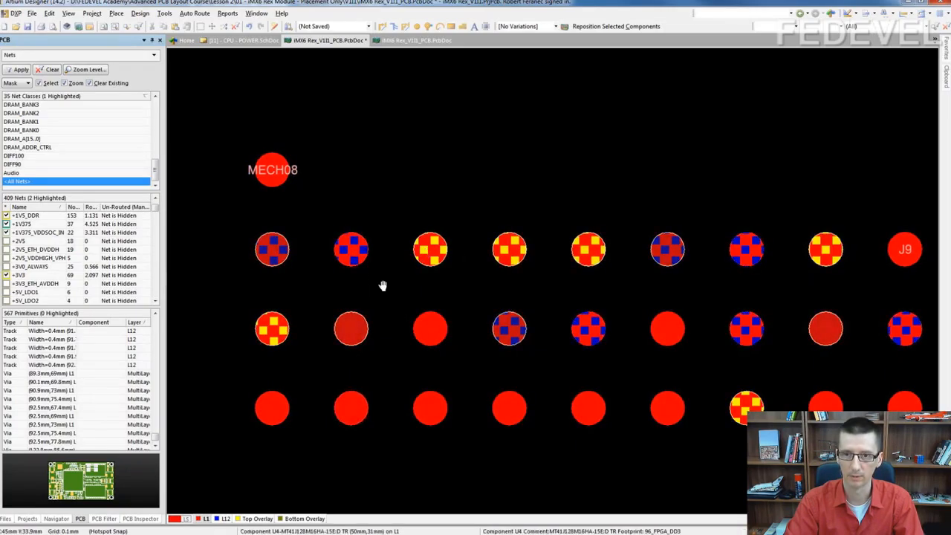
{"action": "right_click_drag", "start_coordinate": [375, 280], "coordinate": [394, 277]}
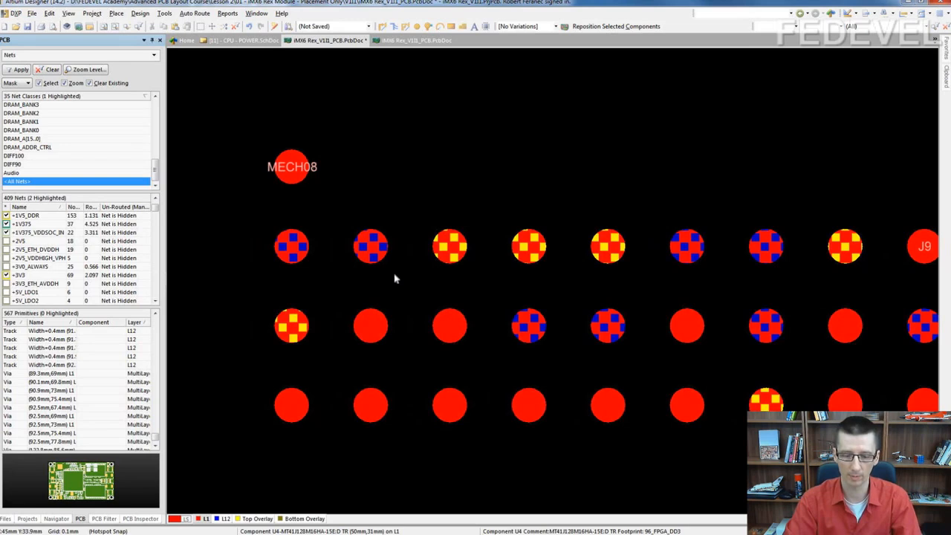
{"action": "key", "text": "ctrl+v"}
{"action": "left_click", "coordinate": [292, 246]}
{"action": "key", "text": "ctrl+v"}
{"action": "left_click", "coordinate": [387, 247]}
{"action": "right_click_drag", "start_coordinate": [469, 296], "coordinate": [410, 278]}
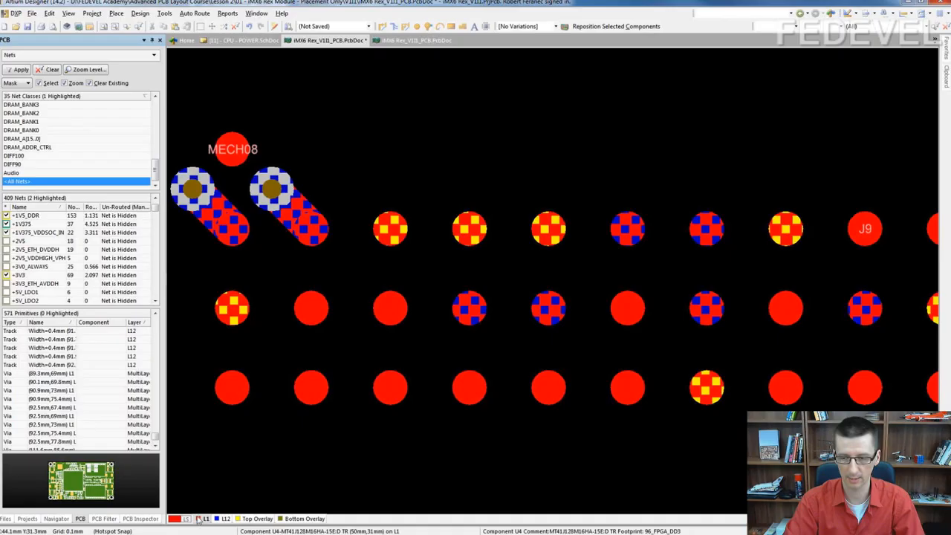
Step: Route a diagonal L12 track from U5's +1V5_DDR ball D2 to the midpoint between balls C1, D1, C2 and D2
{"action": "left_click", "coordinate": [223, 519]}
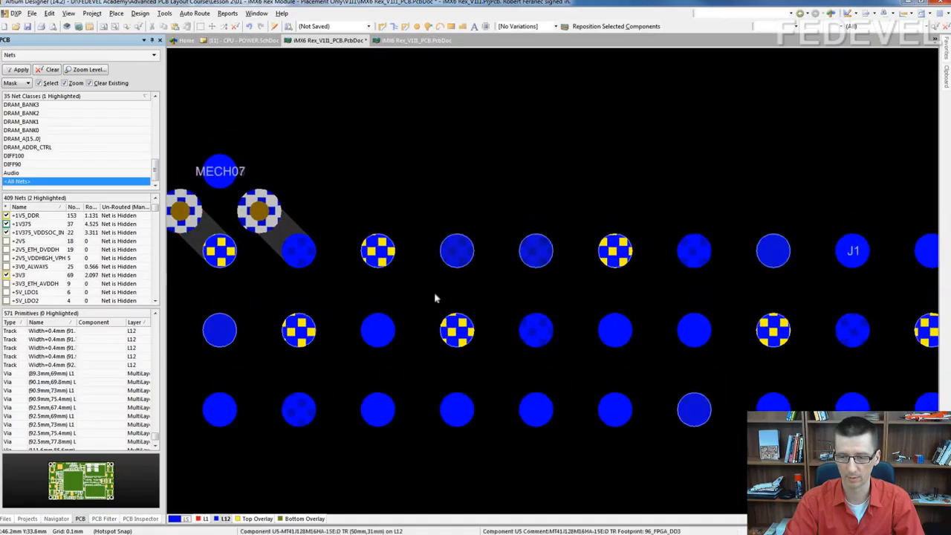
{"action": "scroll", "coordinate": [450, 318], "scroll_direction": "up", "scroll_amount": 5, "text": "ctrl"}
{"action": "left_click", "coordinate": [382, 26]}
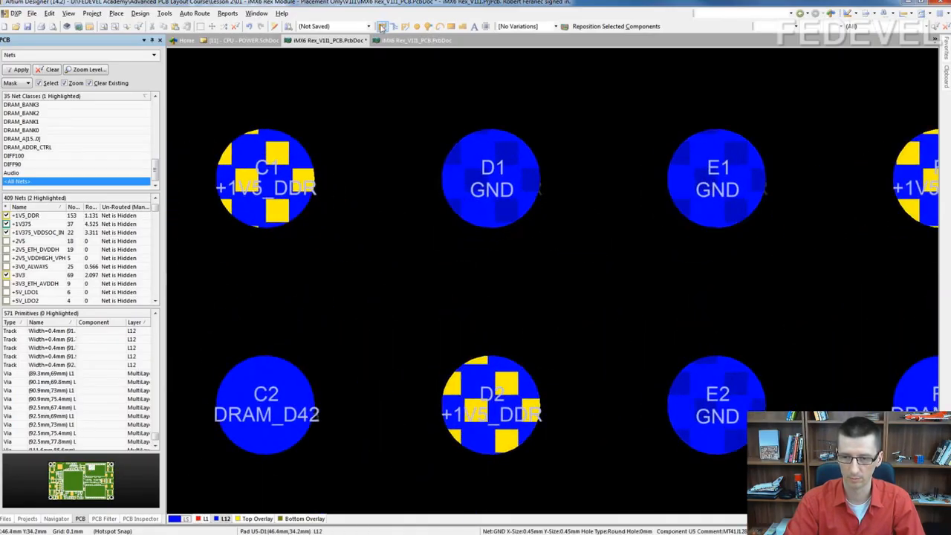
{"action": "left_click", "coordinate": [490, 400]}
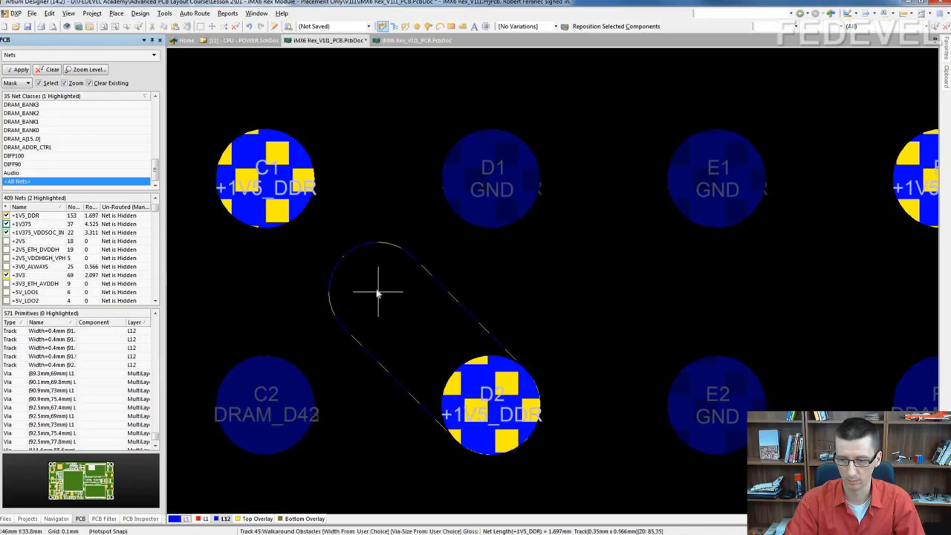
{"action": "left_click", "coordinate": [378, 292]}
{"action": "right_click", "coordinate": [378, 292]}
{"action": "right_click", "coordinate": [377, 293]}
Step: Place a +1V5_DDR via at the free end of the track from U5 ball D2
{"action": "left_click", "coordinate": [430, 27]}
{"action": "left_click", "coordinate": [377, 292]}
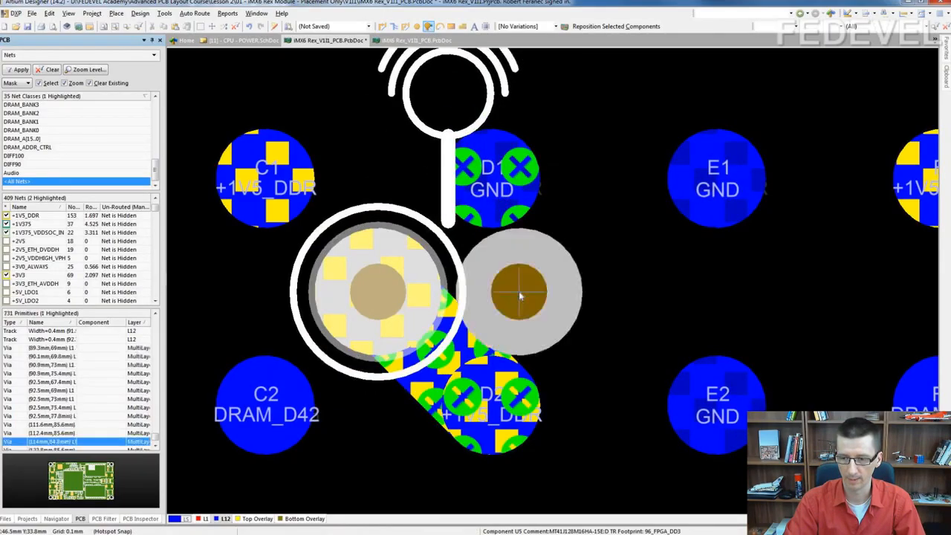
{"action": "right_click", "coordinate": [519, 291]}
{"action": "scroll", "coordinate": [496, 274], "scroll_direction": "down", "scroll_amount": 2, "text": "ctrl"}
{"action": "scroll", "coordinate": [494, 274], "scroll_direction": "down", "scroll_amount": 2, "text": "ctrl"}
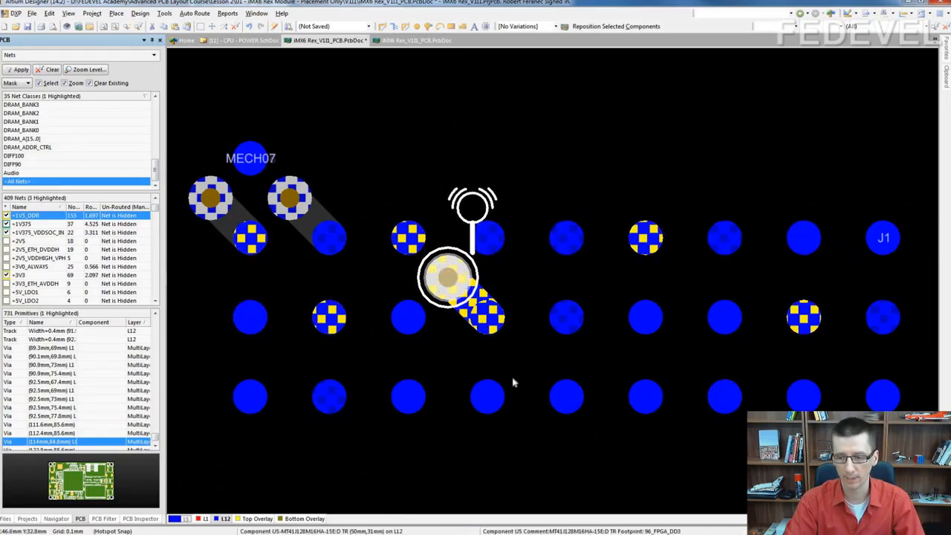
Step: Examine the new +1V5_DDR via and the outer fanouts among U5's balls on L12 and U4's balls on L1
{"action": "right_click_drag", "start_coordinate": [424, 317], "coordinate": [440, 270]}
{"action": "scroll", "coordinate": [440, 270], "scroll_direction": "down", "scroll_amount": 1, "text": "ctrl"}
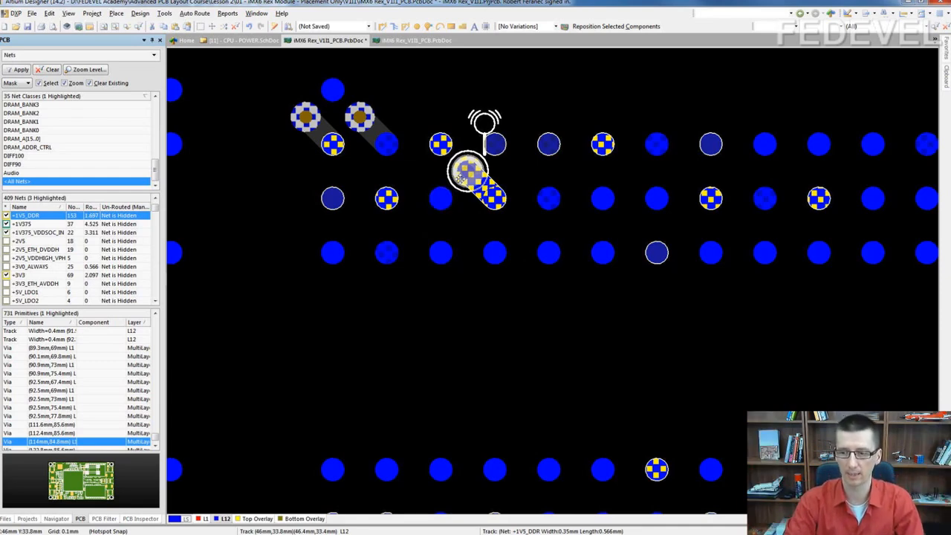
{"action": "scroll", "coordinate": [479, 160], "scroll_direction": "up", "scroll_amount": 2, "text": "ctrl"}
{"action": "right_click_drag", "start_coordinate": [480, 159], "coordinate": [541, 196]}
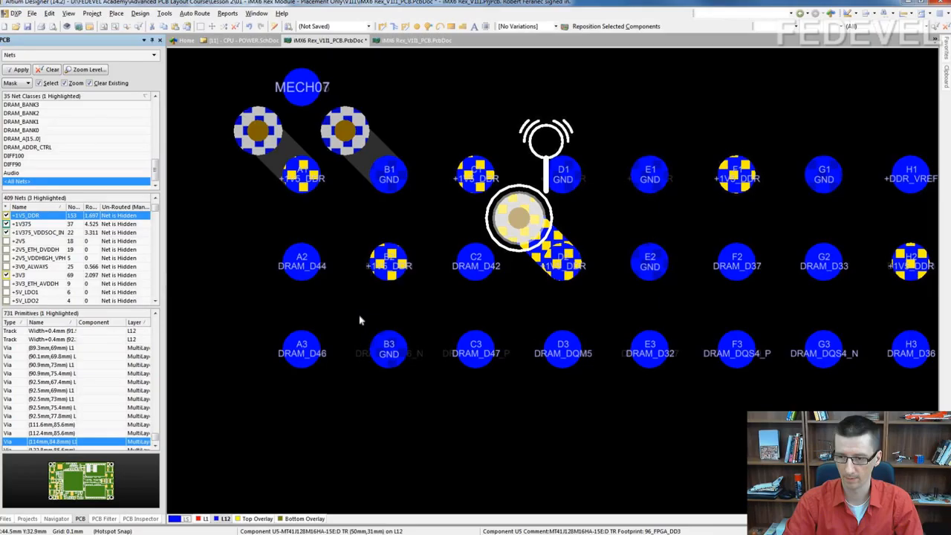
{"action": "left_click", "coordinate": [203, 518]}
{"action": "scroll", "coordinate": [330, 260], "scroll_direction": "down", "scroll_amount": 7, "text": "ctrl"}
{"action": "right_click_drag", "start_coordinate": [587, 292], "coordinate": [512, 262]}
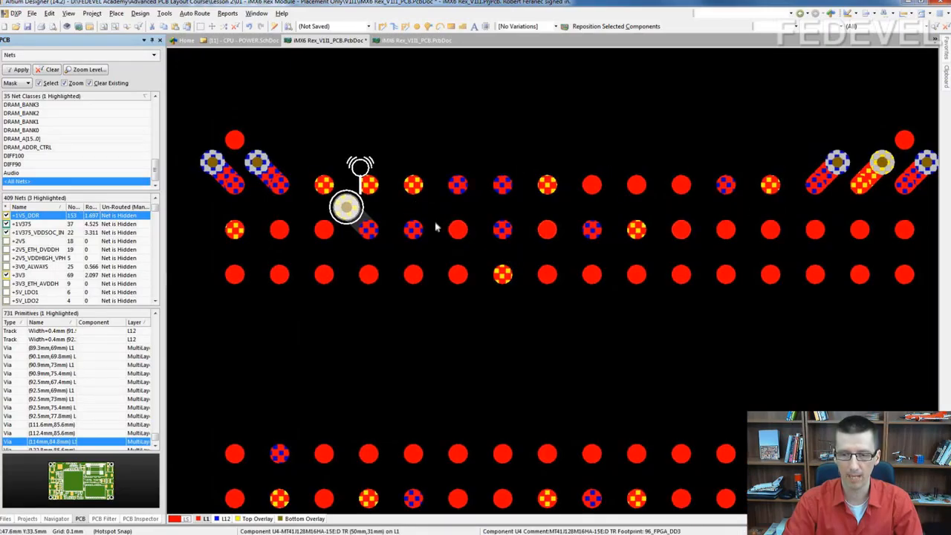
{"action": "scroll", "coordinate": [437, 229], "scroll_direction": "down", "scroll_amount": 1, "text": "ctrl"}
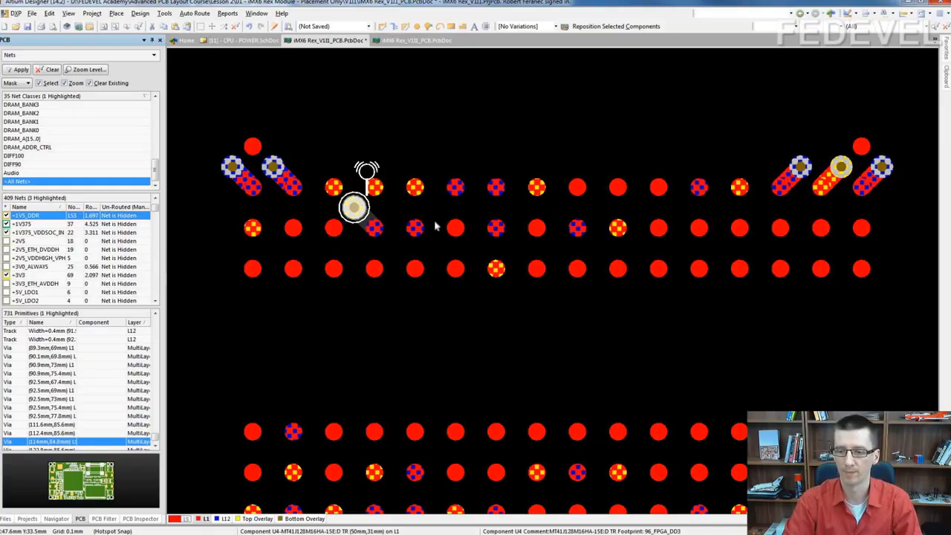
{"action": "scroll", "coordinate": [430, 280], "scroll_direction": "down", "scroll_amount": 1, "text": "ctrl"}
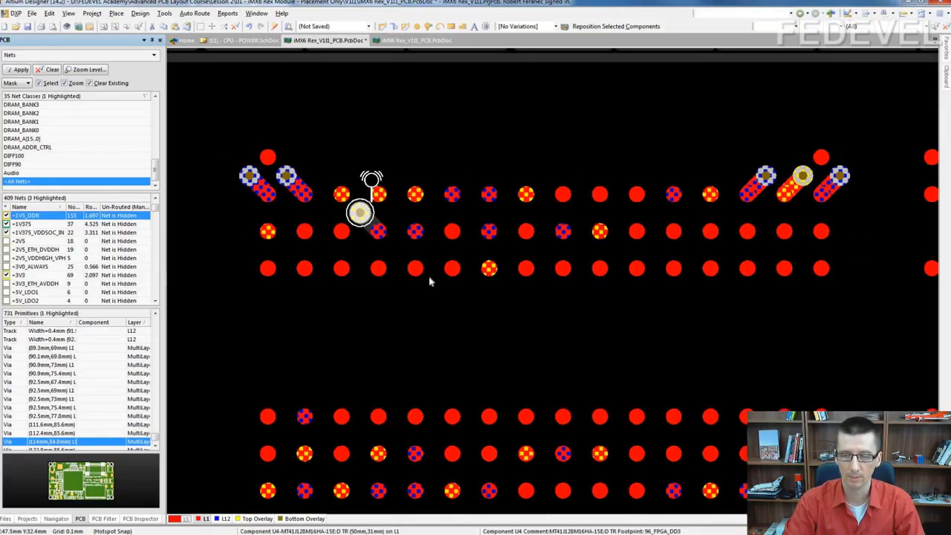
{"action": "scroll", "coordinate": [439, 299], "scroll_direction": "down", "scroll_amount": 3, "text": "ctrl"}
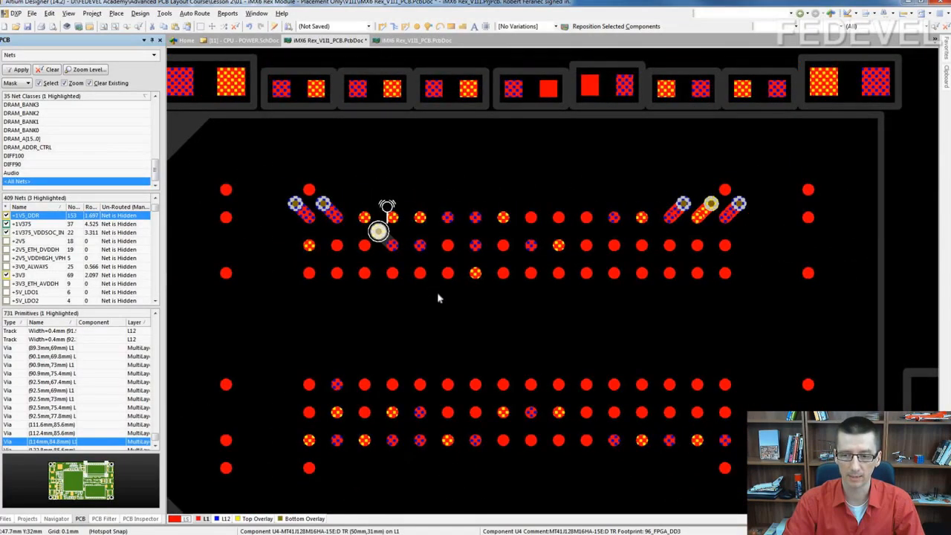
{"action": "scroll", "coordinate": [449, 294], "scroll_direction": "down", "scroll_amount": 2, "text": "ctrl"}
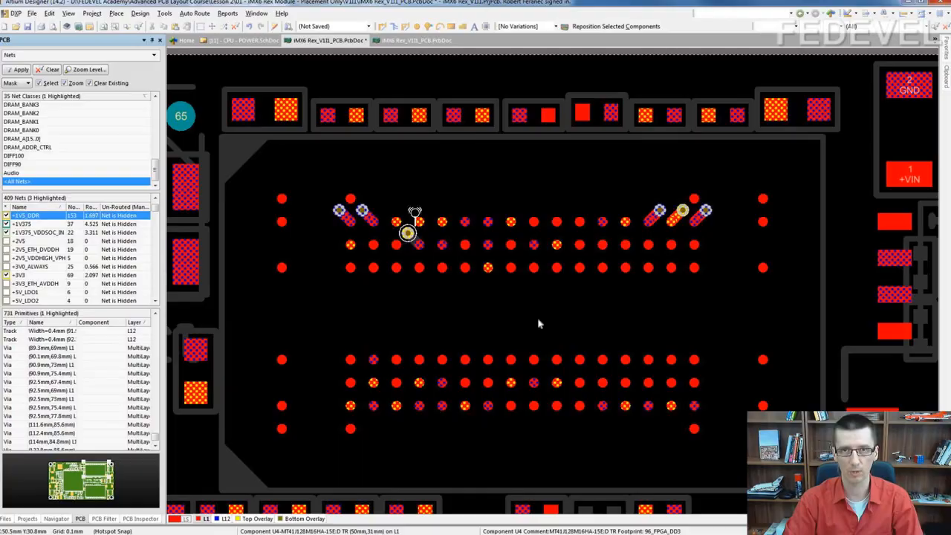
Step: Try via fanouts on the first-column U4 balls flanking the central gap on L1, with both vias pointing into the gap
{"action": "right_click_drag", "start_coordinate": [431, 346], "coordinate": [454, 325]}
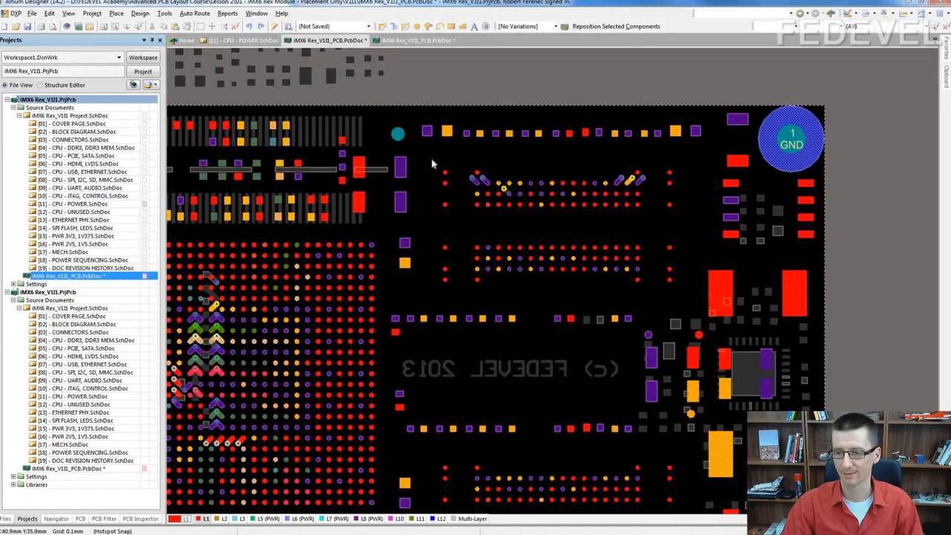
{"action": "scroll", "coordinate": [497, 201], "scroll_direction": "up", "scroll_amount": 2, "text": "ctrl"}
{"action": "scroll", "coordinate": [467, 210], "scroll_direction": "up", "scroll_amount": 3, "text": "ctrl"}
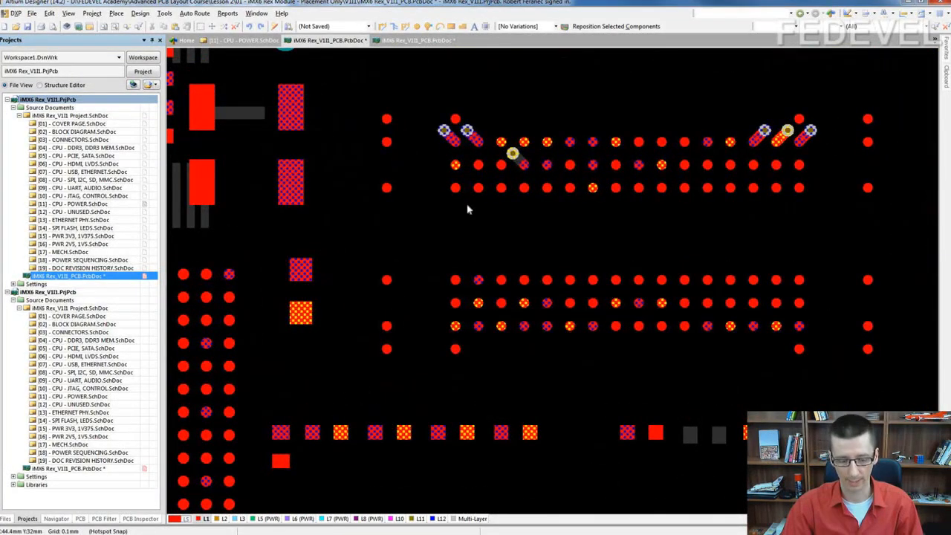
{"action": "key", "text": "ctrl+v"}
{"action": "left_click", "coordinate": [456, 188]}
{"action": "key", "text": "ctrl+v"}
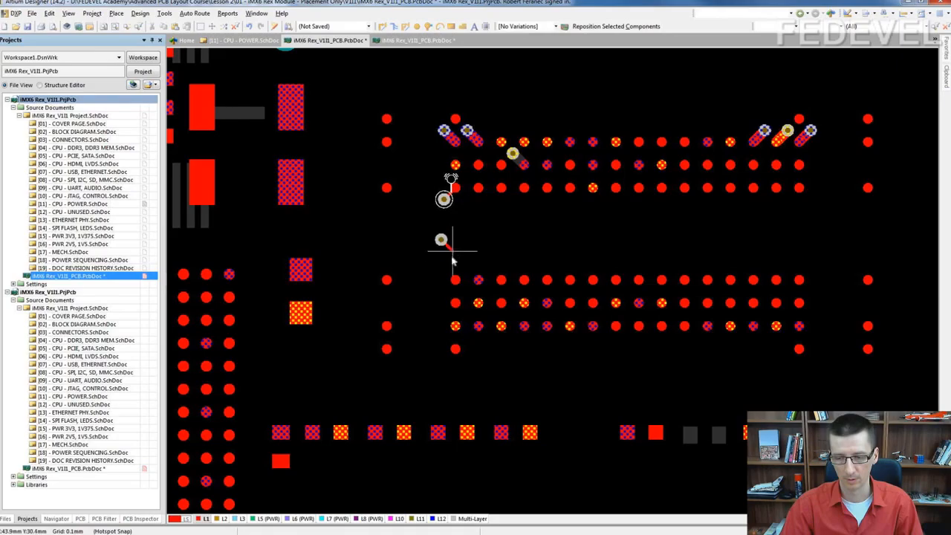
{"action": "left_click", "coordinate": [456, 279]}
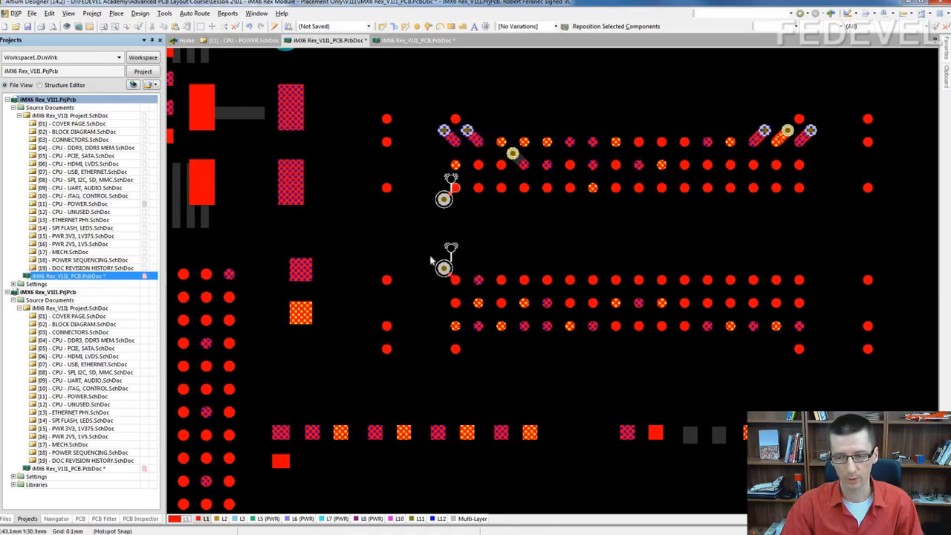
Step: Paste via fanouts onto the fourth-column U4 balls flanking the central gap, vias pointing away from it, and compare all four vias on L3
{"action": "key", "text": "ctrl+v"}
{"action": "left_click", "coordinate": [524, 165]}
{"action": "key", "text": "ctrl+v"}
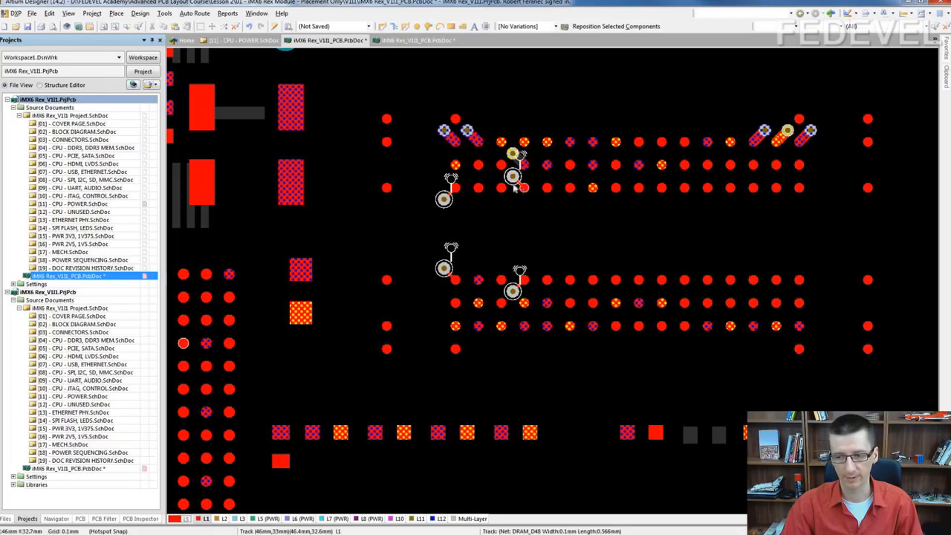
{"action": "left_click", "coordinate": [524, 279]}
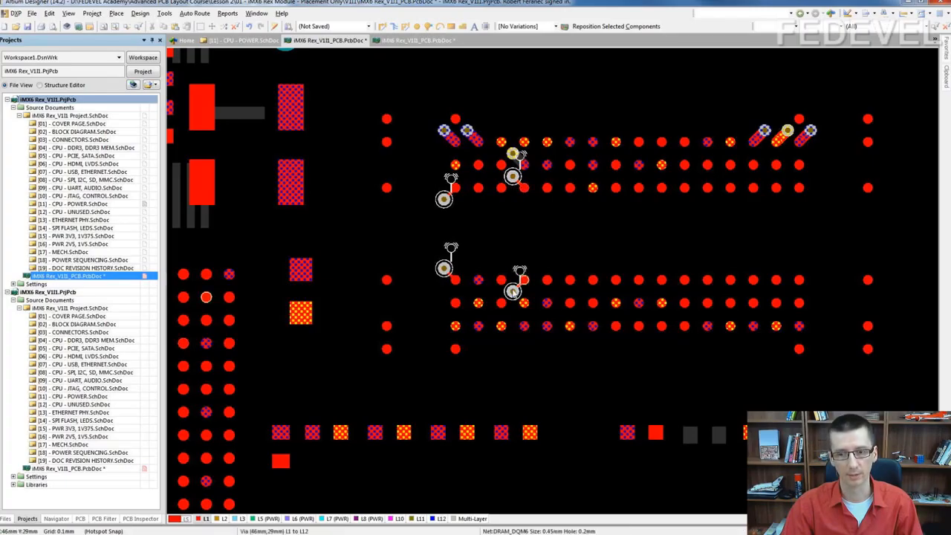
{"action": "left_click", "coordinate": [245, 518]}
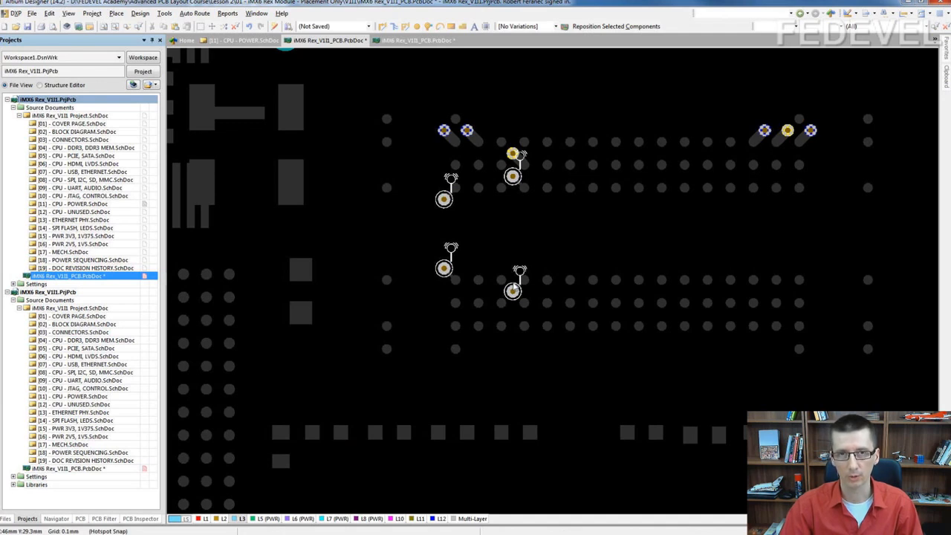
{"action": "scroll", "coordinate": [520, 227], "scroll_direction": "down", "scroll_amount": 3, "text": "ctrl"}
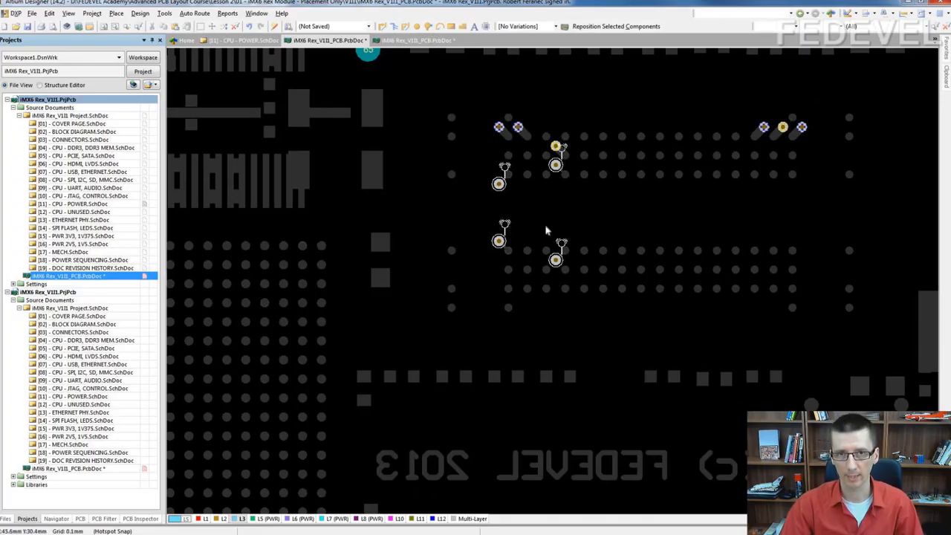
{"action": "left_click", "coordinate": [210, 519]}
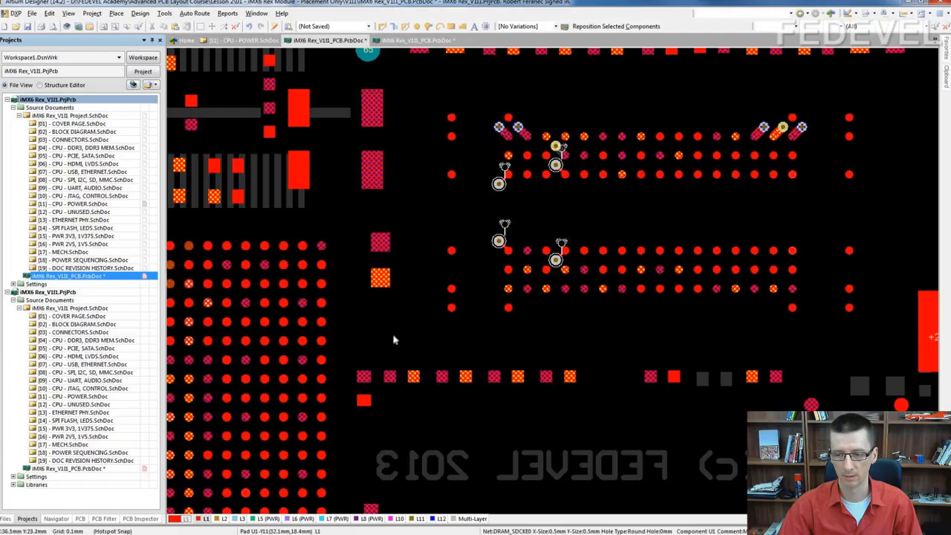
Step: Replace the two first-column fanouts with copies whose vias point away from the central gap, and check the routing channel on L3
{"action": "left_click_drag", "start_coordinate": [480, 155], "coordinate": [565, 291]}
{"action": "key", "text": "Delete"}
{"action": "key", "text": "p"}
{"action": "key", "text": "v"}
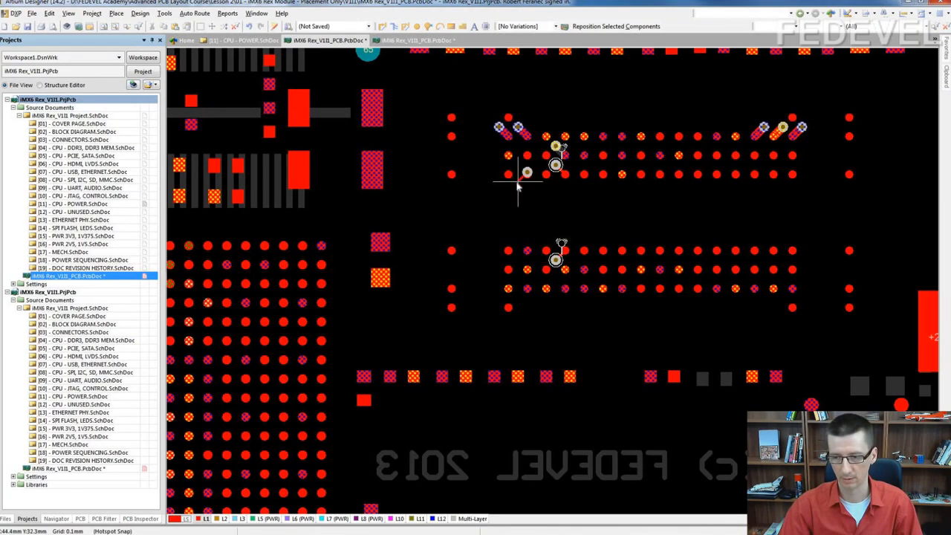
{"action": "left_click", "coordinate": [508, 174]}
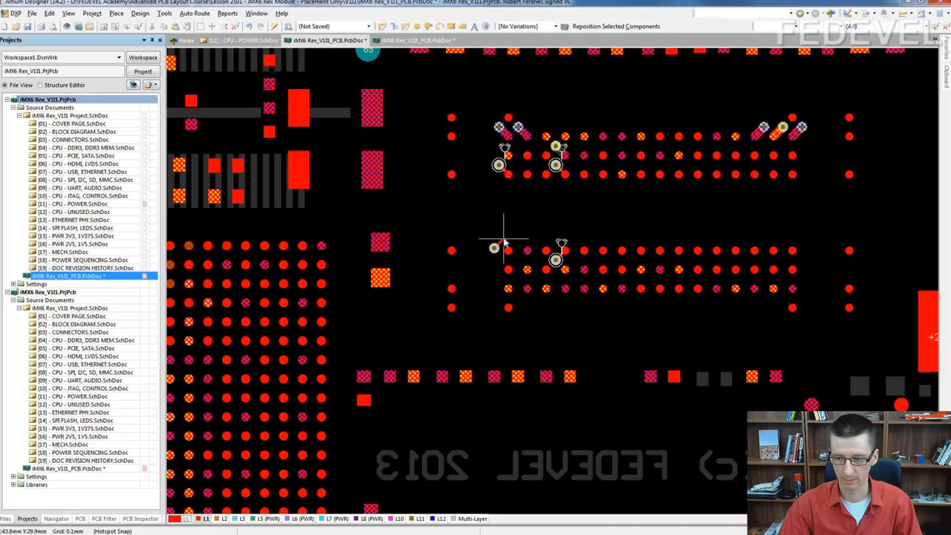
{"action": "left_click", "coordinate": [509, 251]}
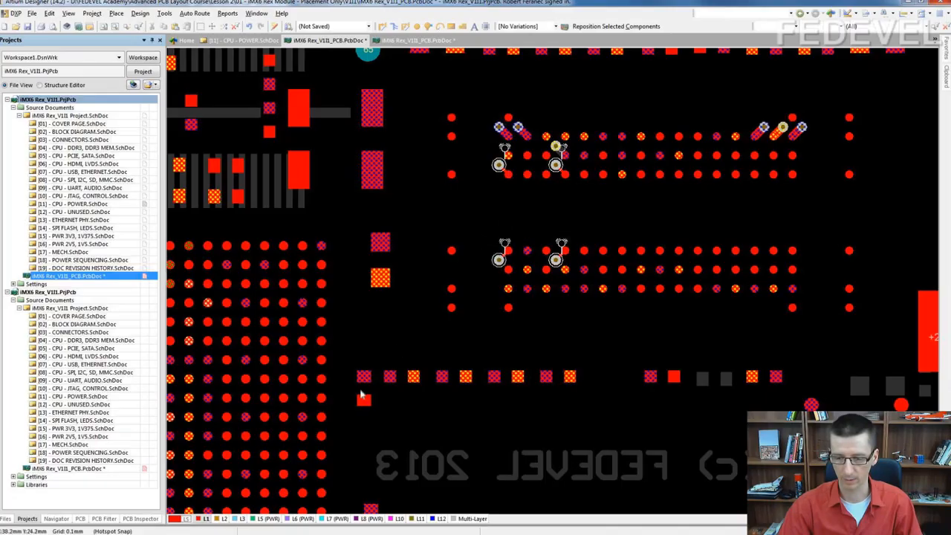
{"action": "left_click", "coordinate": [239, 519]}
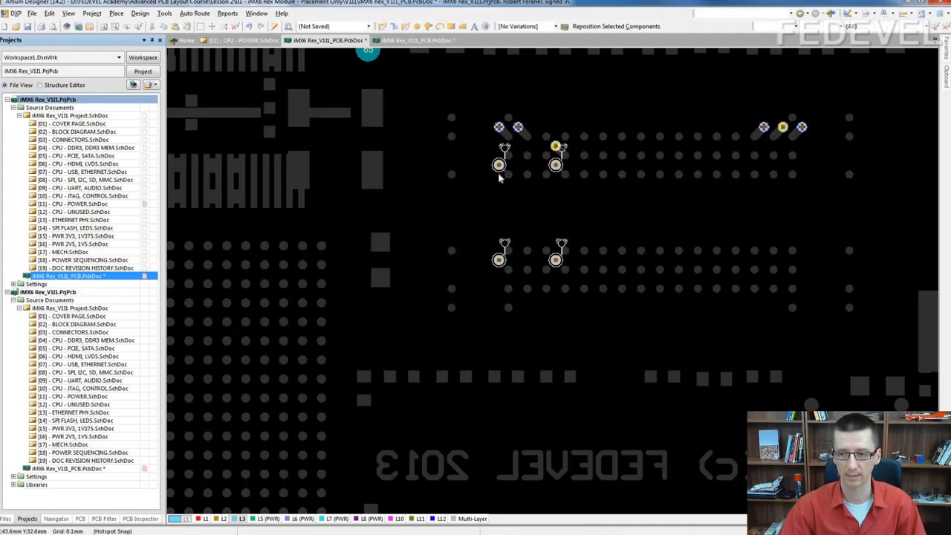
{"action": "right_click_drag", "start_coordinate": [534, 208], "coordinate": [514, 205]}
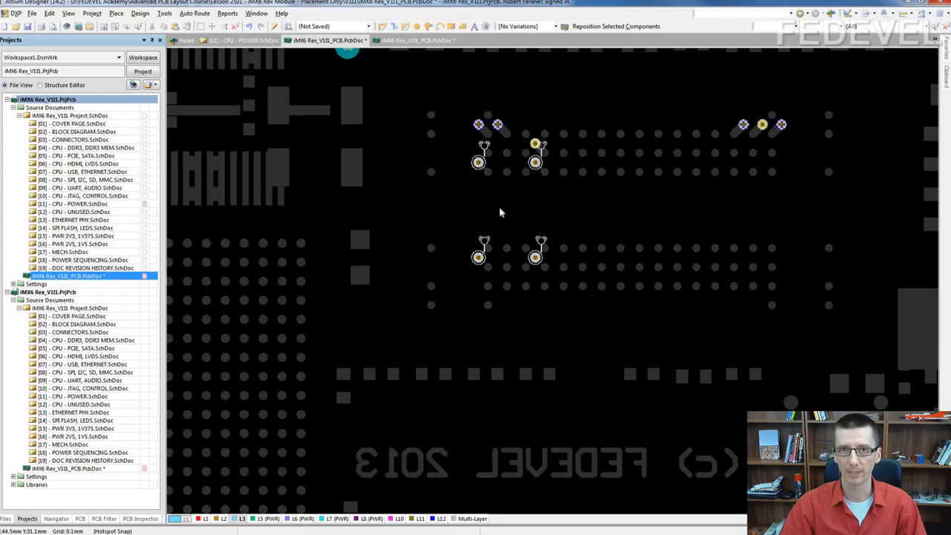
{"action": "right_click_drag", "start_coordinate": [521, 215], "coordinate": [516, 215]}
{"action": "right_click_drag", "start_coordinate": [499, 222], "coordinate": [488, 222]}
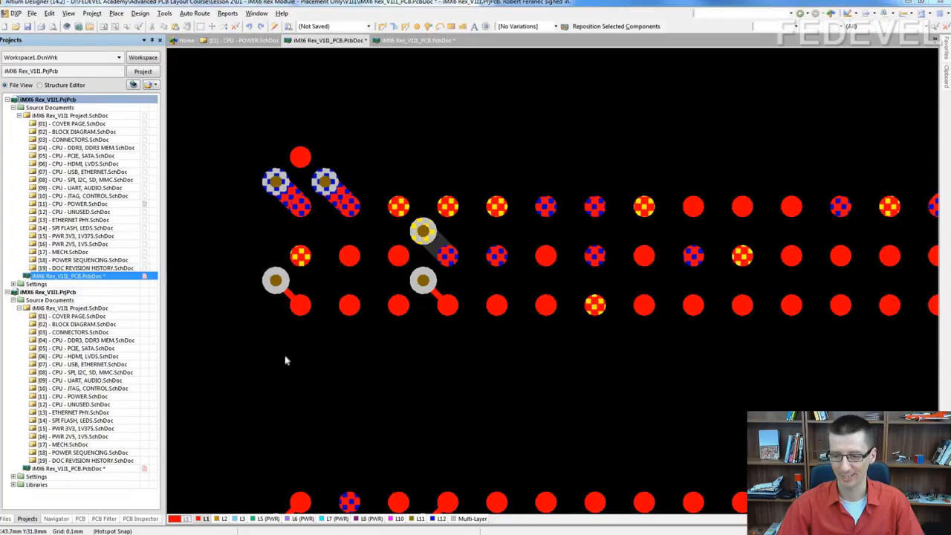
Step: Change the DRAM_D48 via to span L1 to L2 with a 0.1 mm hole and 0.27 mm diameter
{"action": "double_click", "coordinate": [418, 284]}
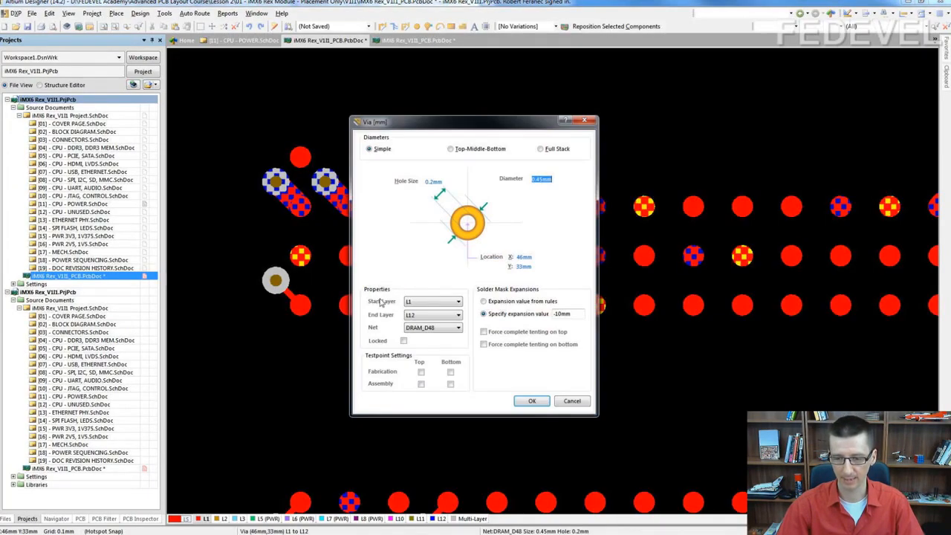
{"action": "left_click", "coordinate": [422, 317]}
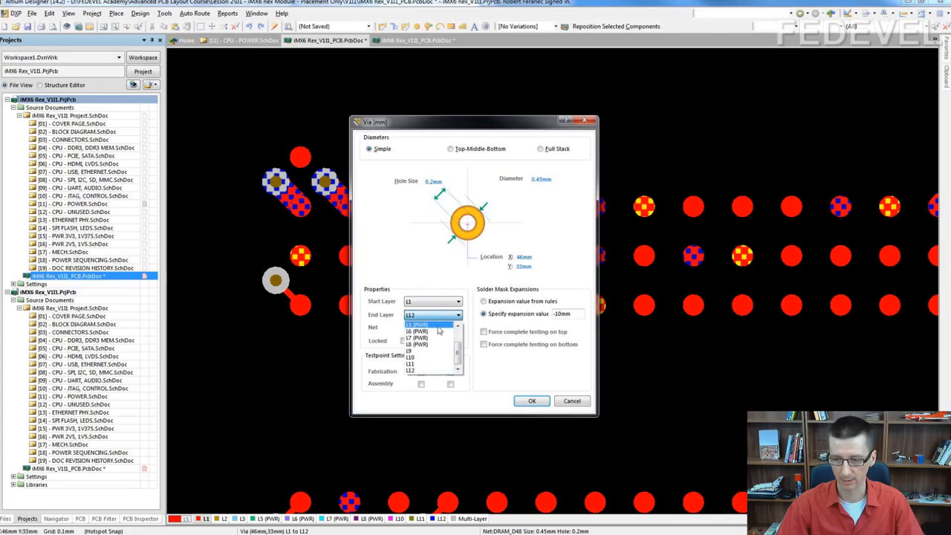
{"action": "left_click", "coordinate": [437, 332]}
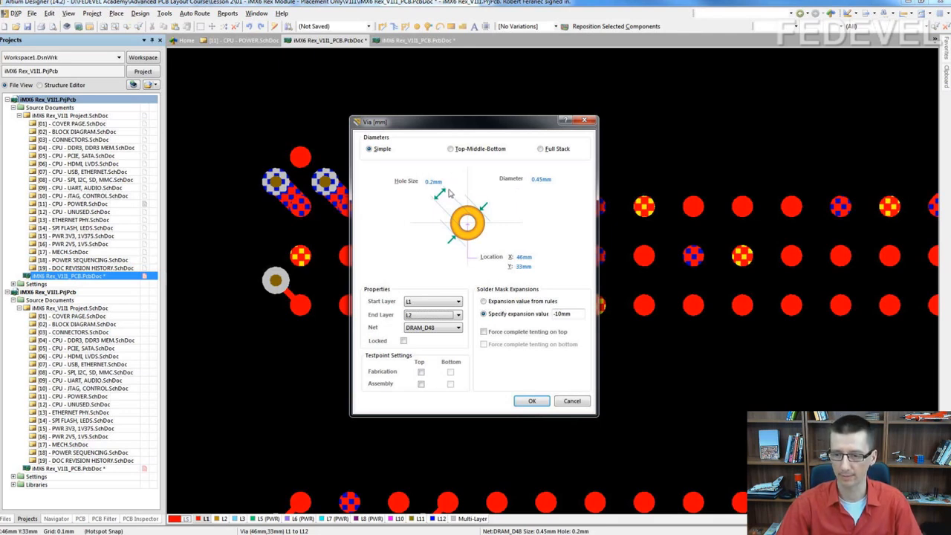
{"action": "double_click", "coordinate": [426, 182]}
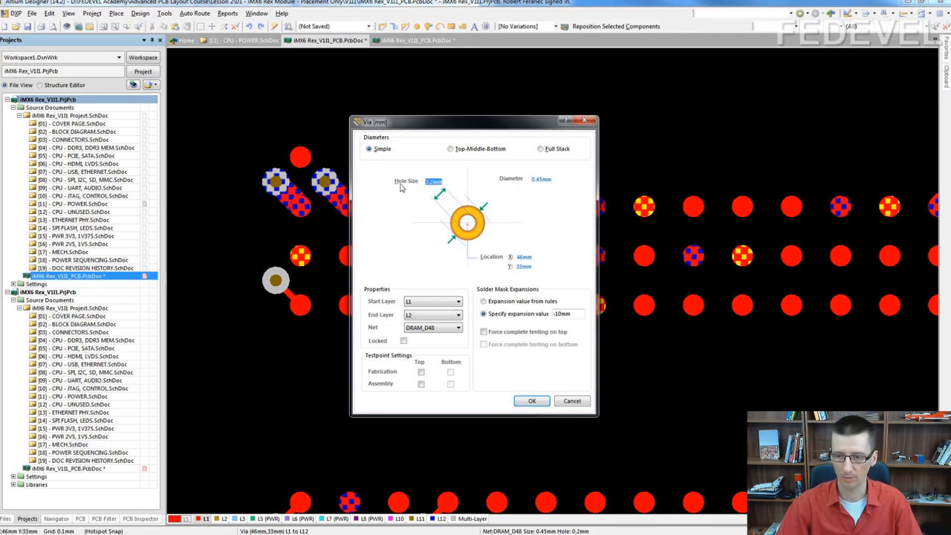
{"action": "type", "text": "0.1"}
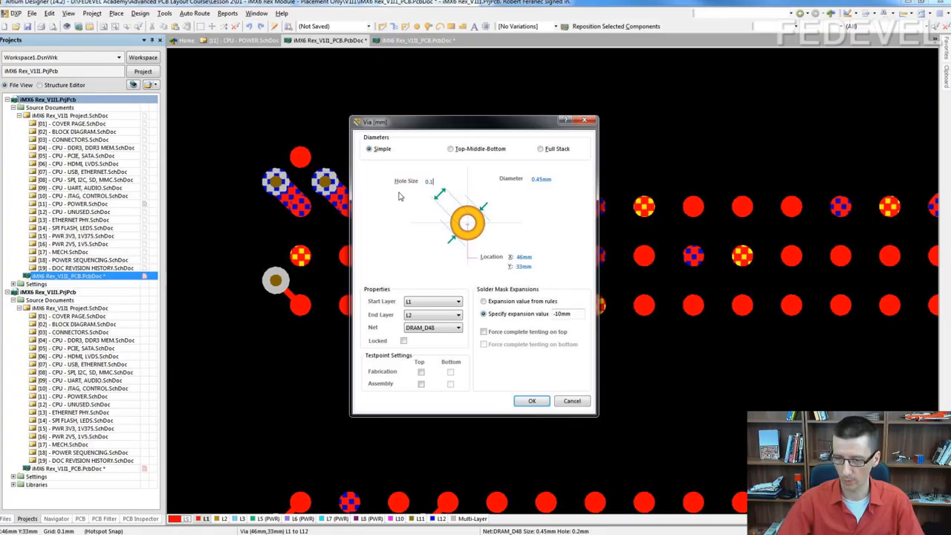
{"action": "double_click", "coordinate": [553, 179]}
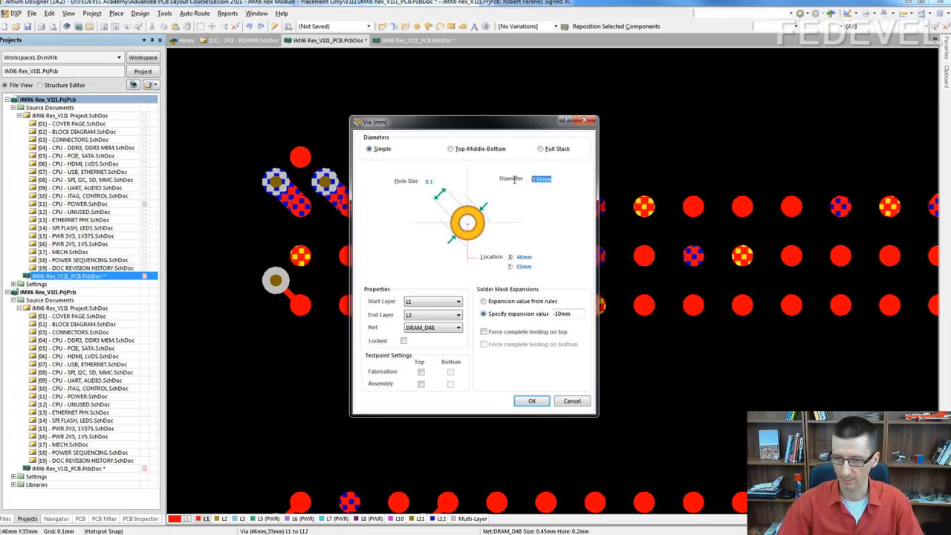
{"action": "type", "text": "0.27"}
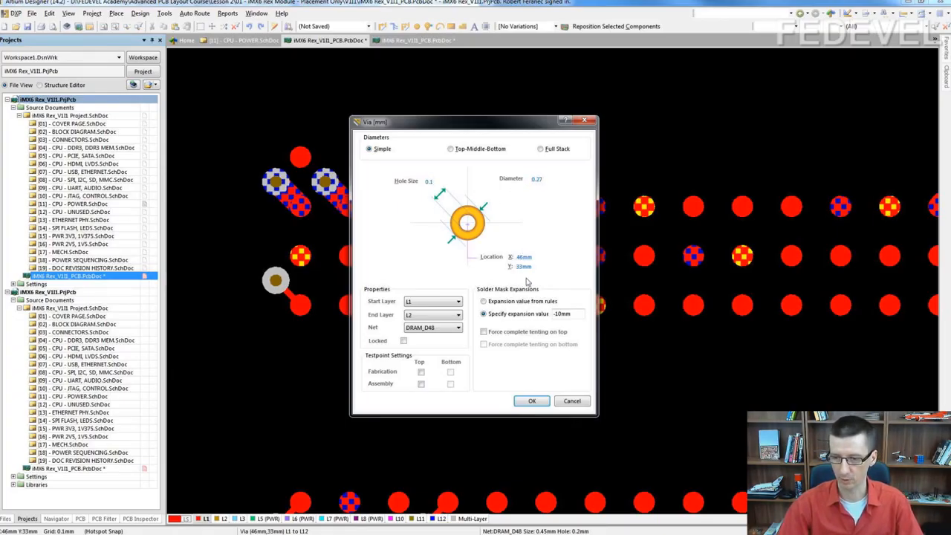
{"action": "left_click", "coordinate": [528, 401]}
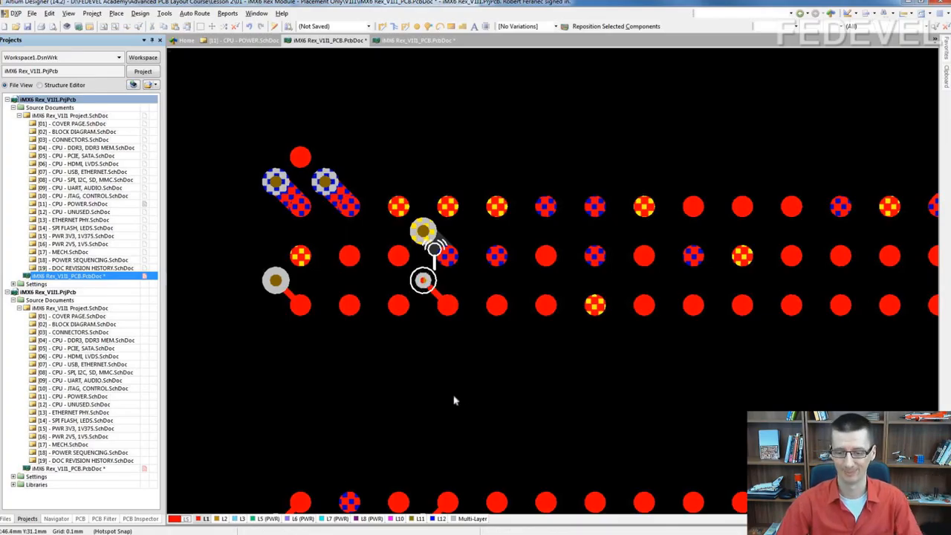
Step: Route a diagonal track on L2 from the DRAM_D48 microvia back to the centre of its ball
{"action": "left_click", "coordinate": [222, 518]}
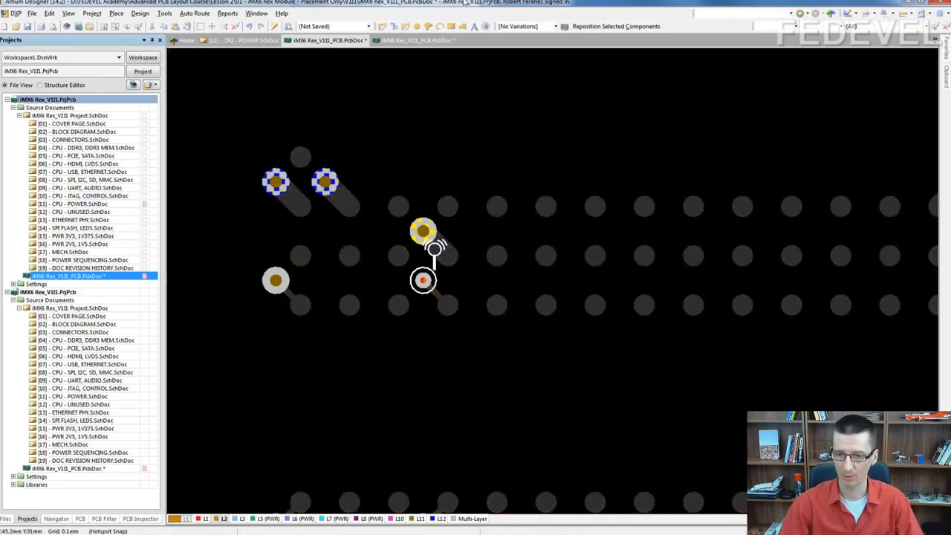
{"action": "left_click", "coordinate": [382, 26]}
{"action": "scroll", "coordinate": [441, 309], "scroll_direction": "up", "scroll_amount": 3, "text": "ctrl"}
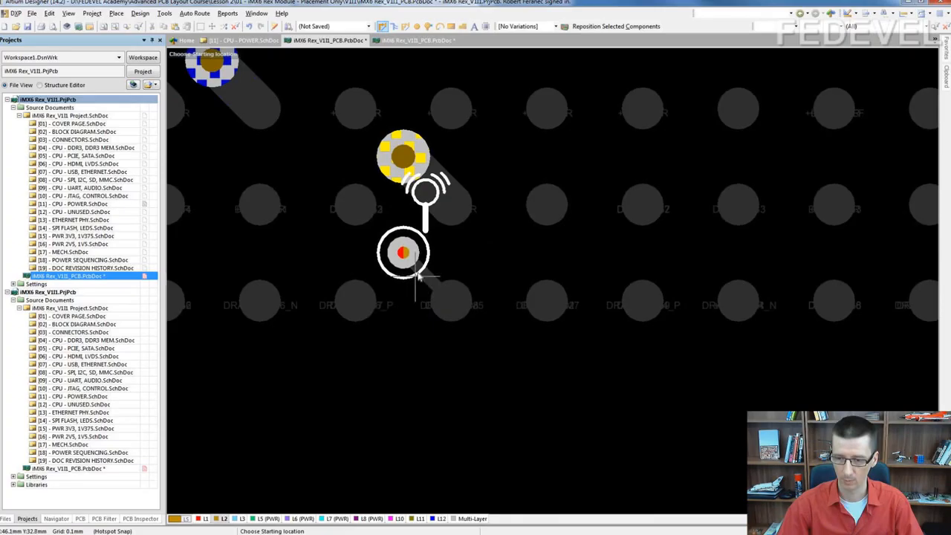
{"action": "left_click", "coordinate": [443, 299]}
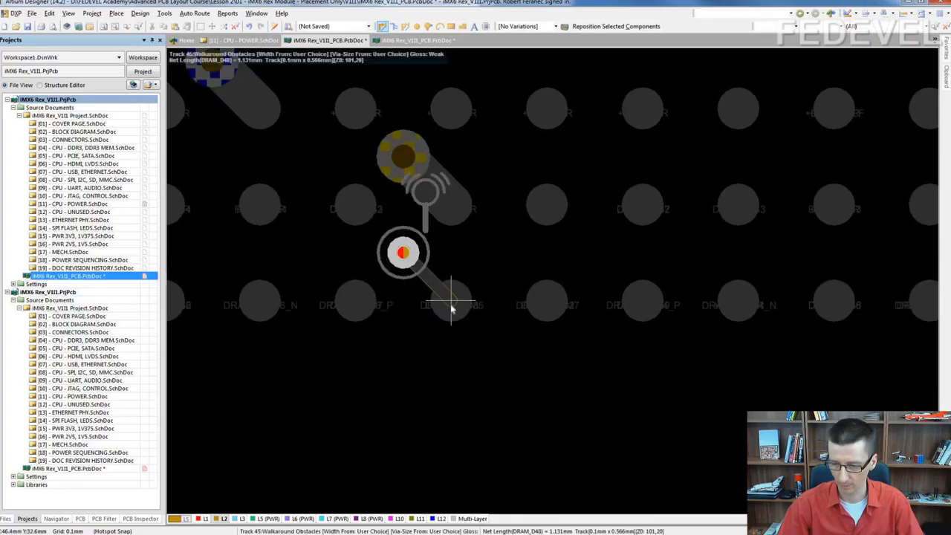
{"action": "left_click", "coordinate": [452, 305]}
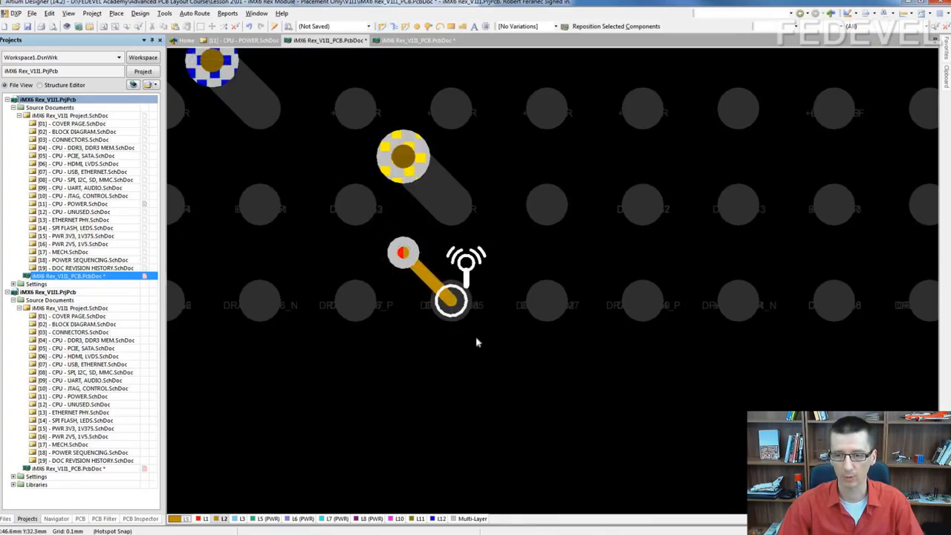
Step: Copy the DRAM_D48 microvia onto the free end of the L2 track at the ball's centre
{"action": "left_click", "coordinate": [403, 253]}
{"action": "key", "text": "ctrl+c"}
{"action": "left_click", "coordinate": [403, 253]}
{"action": "key", "text": "ctrl+v"}
{"action": "left_click", "coordinate": [451, 300]}
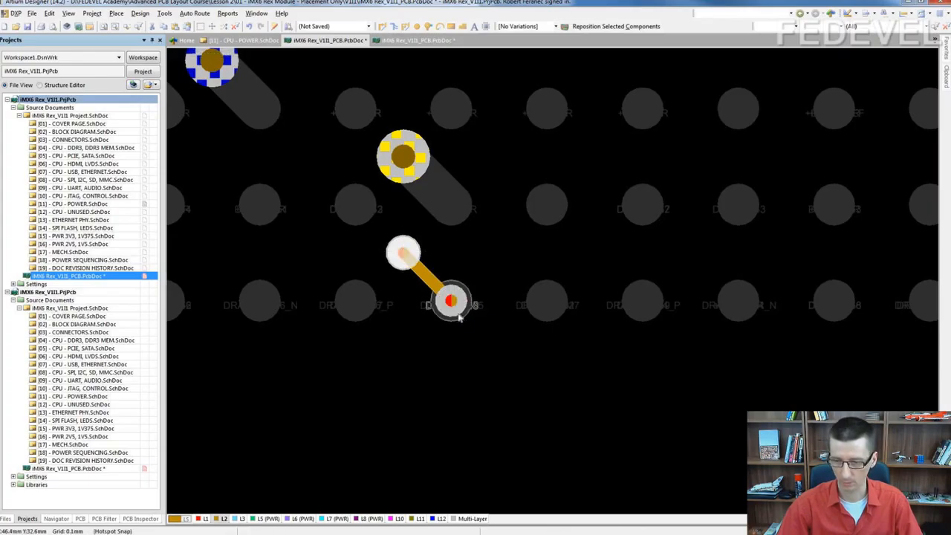
Step: Set the copied microvia's start layer to L2 and end layer to L3
{"action": "double_click", "coordinate": [453, 304]}
{"action": "left_click", "coordinate": [437, 302]}
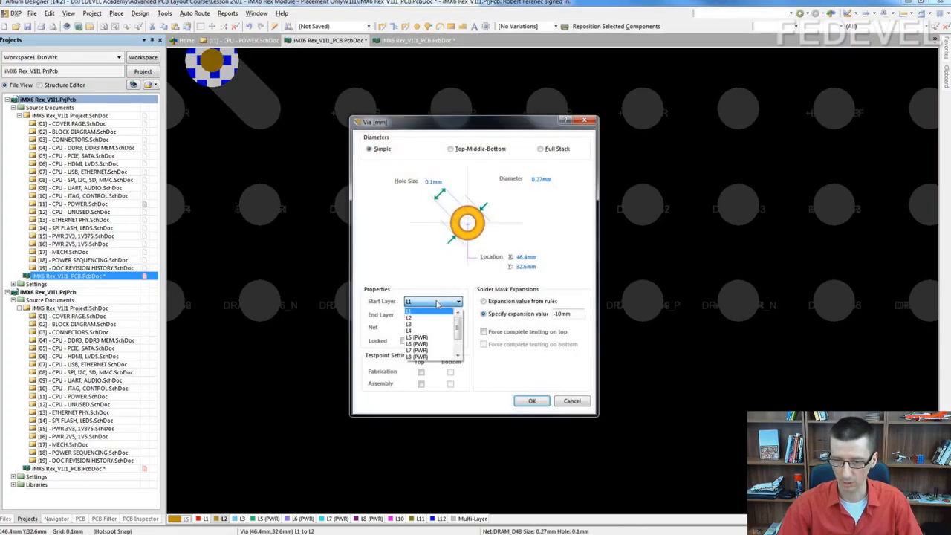
{"action": "left_click", "coordinate": [426, 318]}
{"action": "left_click", "coordinate": [420, 316]}
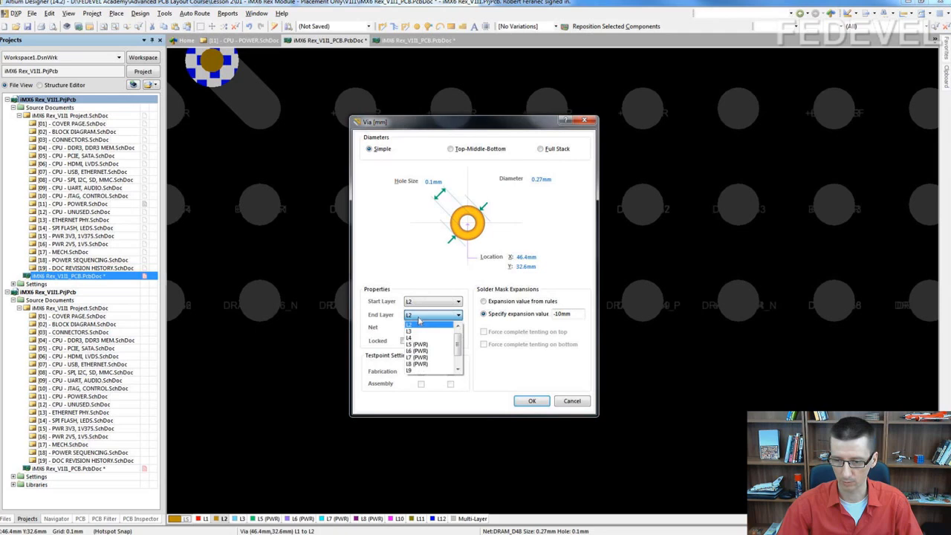
{"action": "left_click", "coordinate": [414, 332]}
{"action": "left_click", "coordinate": [531, 401]}
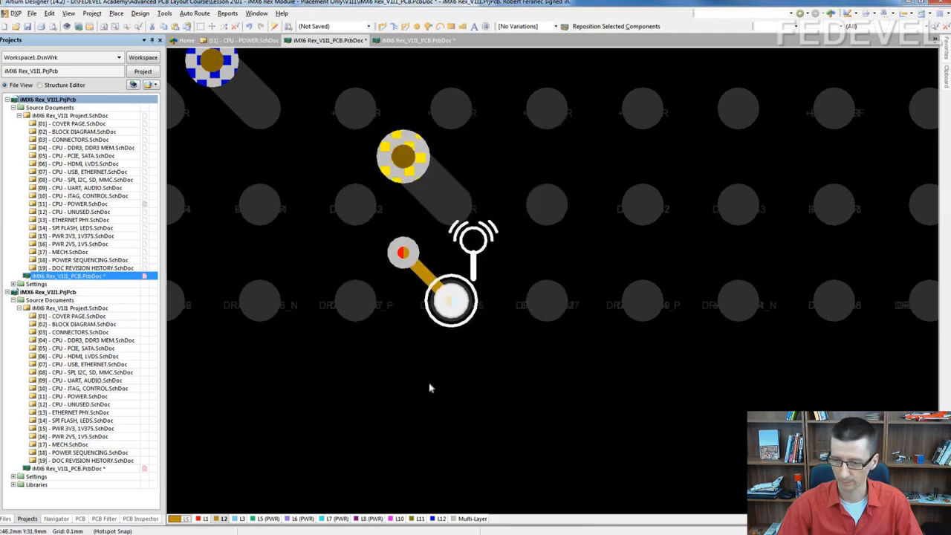
Step: Route a diagonal L12 track from U5's DRAM_D47 ball C3 to the midpoint between B2, C2, B3 and C3, and place a via there
{"action": "left_click", "coordinate": [440, 519]}
{"action": "key", "text": "ctrl+w"}
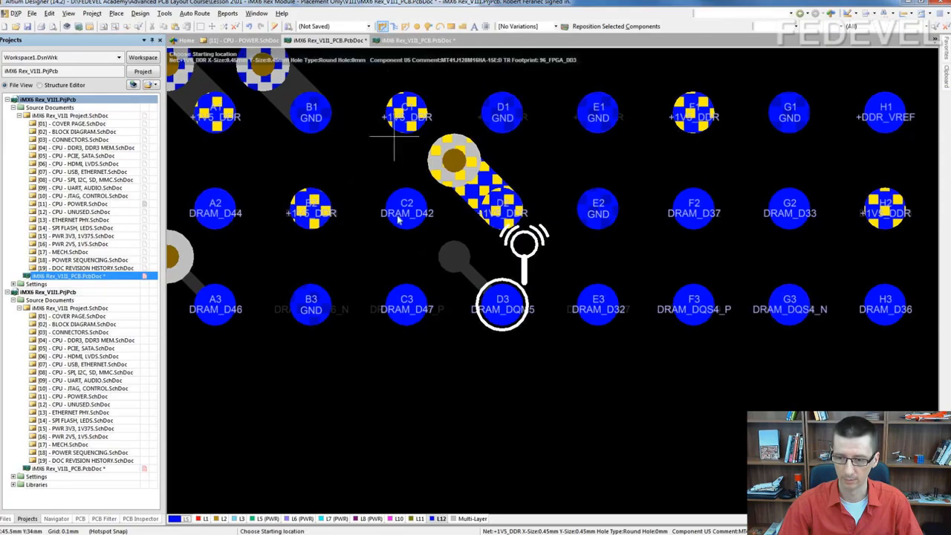
{"action": "left_click", "coordinate": [402, 302]}
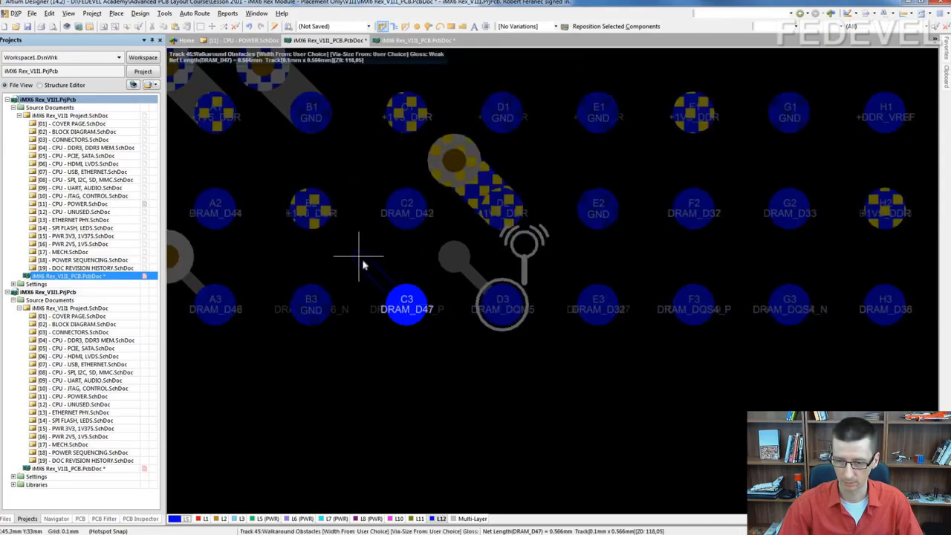
{"action": "left_click", "coordinate": [363, 264]}
{"action": "right_click", "coordinate": [363, 265]}
{"action": "right_click", "coordinate": [363, 265]}
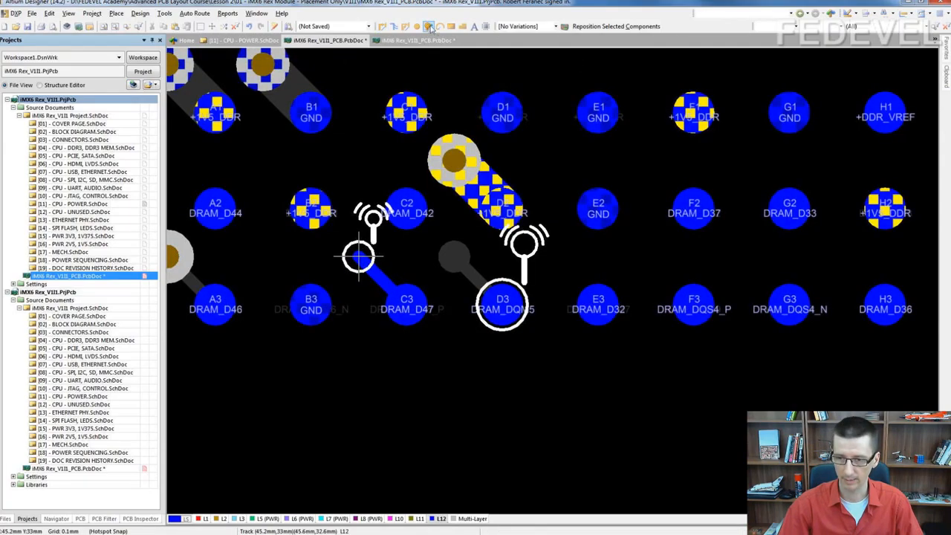
{"action": "left_click", "coordinate": [429, 26]}
{"action": "left_click", "coordinate": [358, 257]}
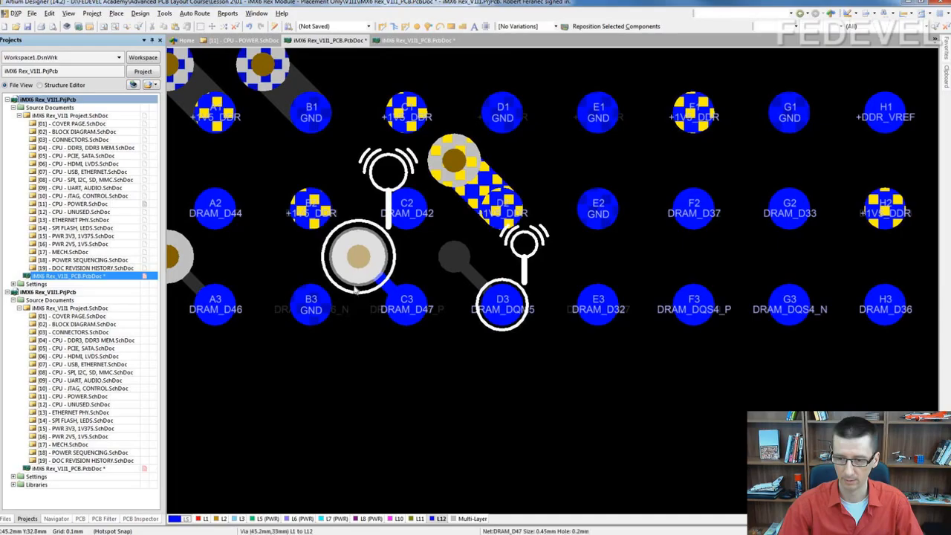
Step: Make the DRAM_D47 via a microvia from L11 to L12 with a 0.1 mm hole and 0.27 mm diameter
{"action": "double_click", "coordinate": [360, 262]}
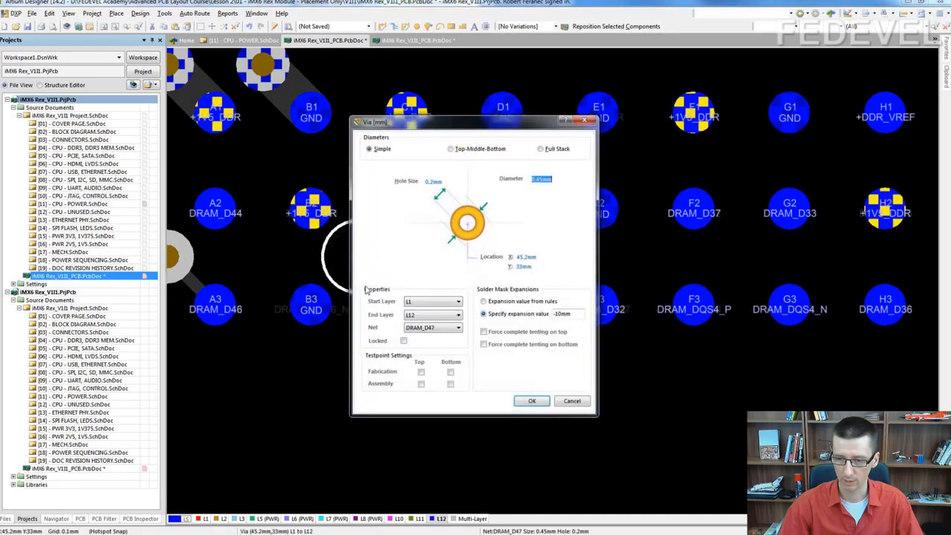
{"action": "left_click", "coordinate": [424, 302]}
{"action": "left_click_drag", "start_coordinate": [458, 330], "coordinate": [458, 348]}
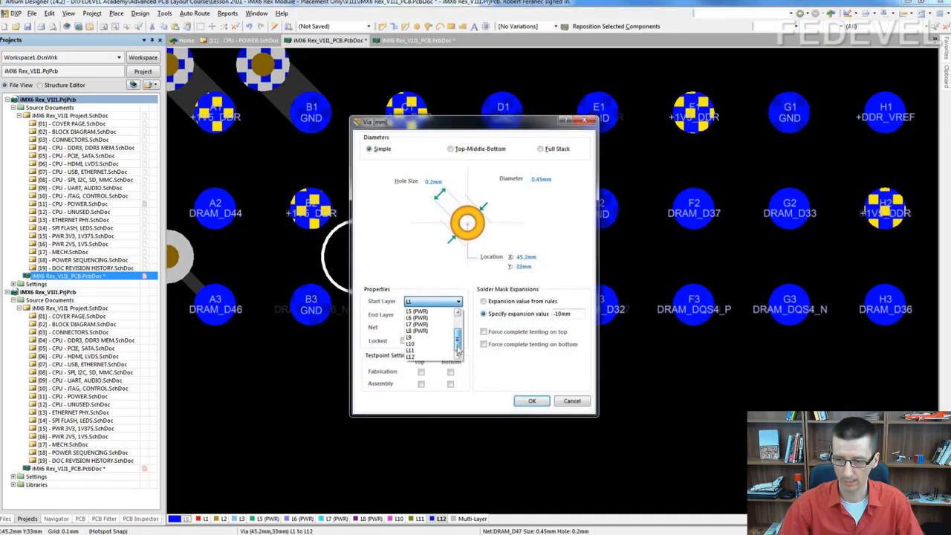
{"action": "left_click", "coordinate": [409, 350]}
{"action": "left_click", "coordinate": [443, 317]}
{"action": "left_click", "coordinate": [422, 318]}
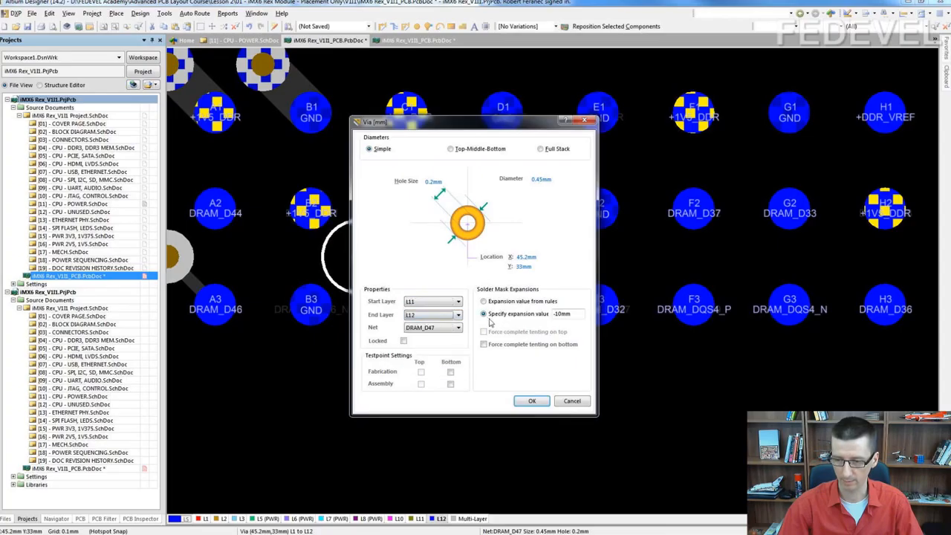
{"action": "type", "text": "0.1"}
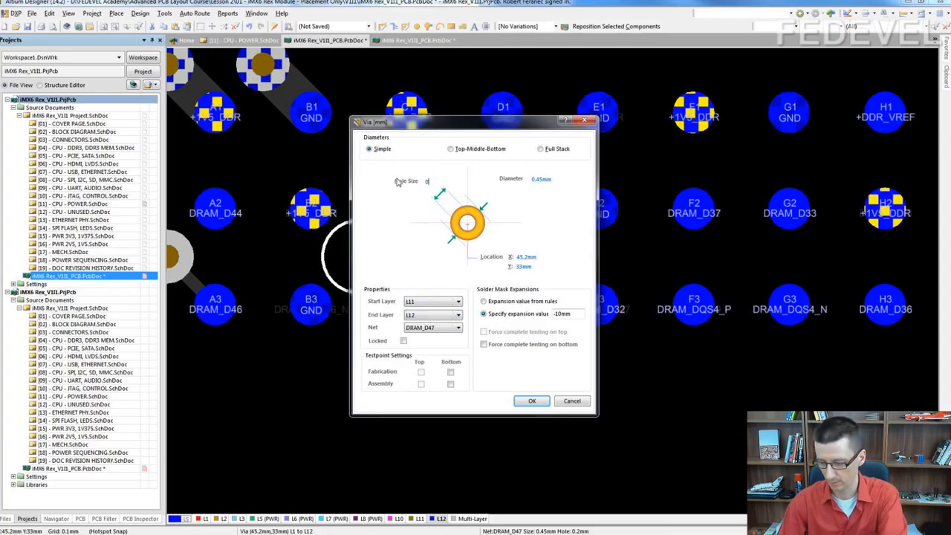
{"action": "left_click", "coordinate": [546, 179]}
{"action": "left_click_drag", "start_coordinate": [554, 179], "coordinate": [510, 183]}
{"action": "type", "text": "0.27"}
{"action": "left_click", "coordinate": [532, 400]}
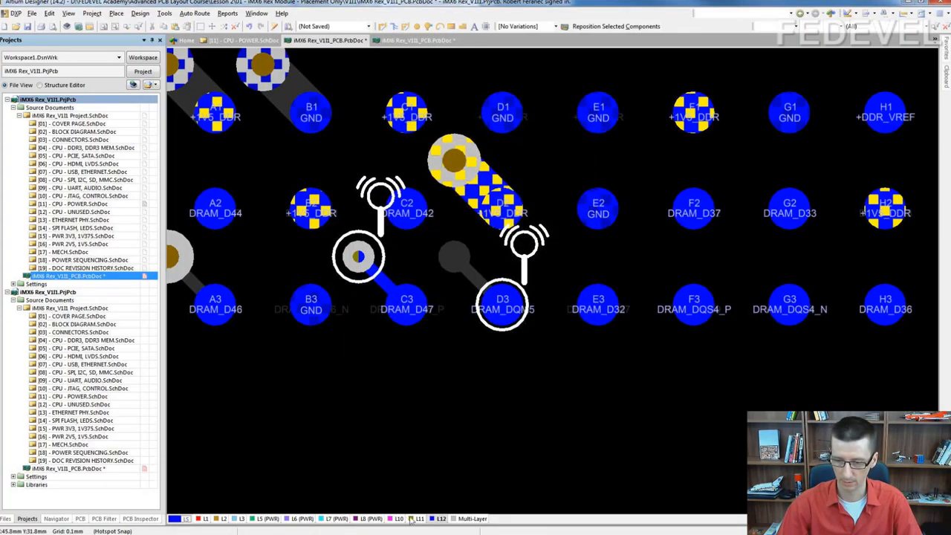
Step: Route a diagonal L11 track from the DRAM_D47 microvia back to the centre of ball C3 and copy the microvia there
{"action": "left_click", "coordinate": [412, 519]}
{"action": "left_click", "coordinate": [382, 26]}
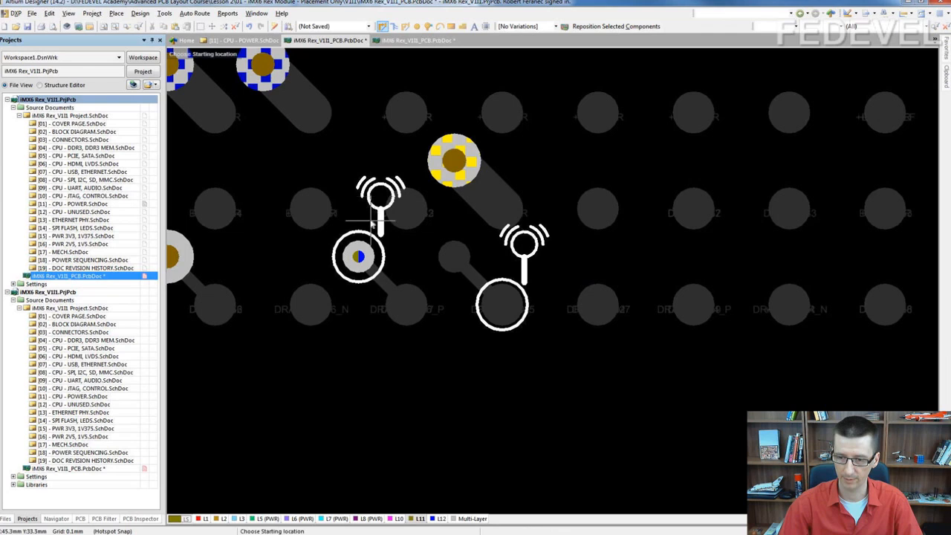
{"action": "left_click", "coordinate": [359, 256]}
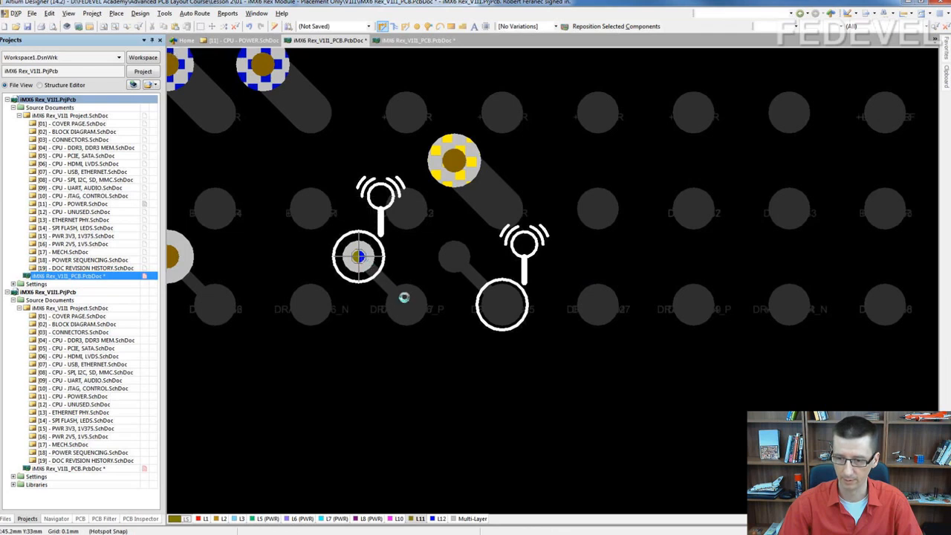
{"action": "left_click", "coordinate": [408, 308]}
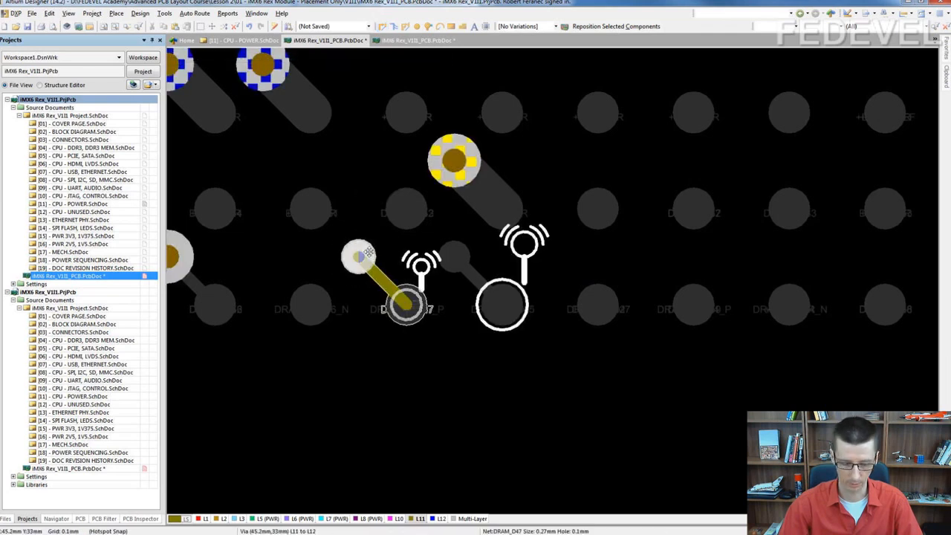
Step: Set the start layer of the DRAM_D47 microvia at ball C3 to L10 and its end layer to L11
{"action": "double_click", "coordinate": [408, 305]}
{"action": "left_click", "coordinate": [418, 302]}
{"action": "left_click", "coordinate": [416, 348]}
{"action": "left_click", "coordinate": [423, 315]}
{"action": "left_click", "coordinate": [445, 365]}
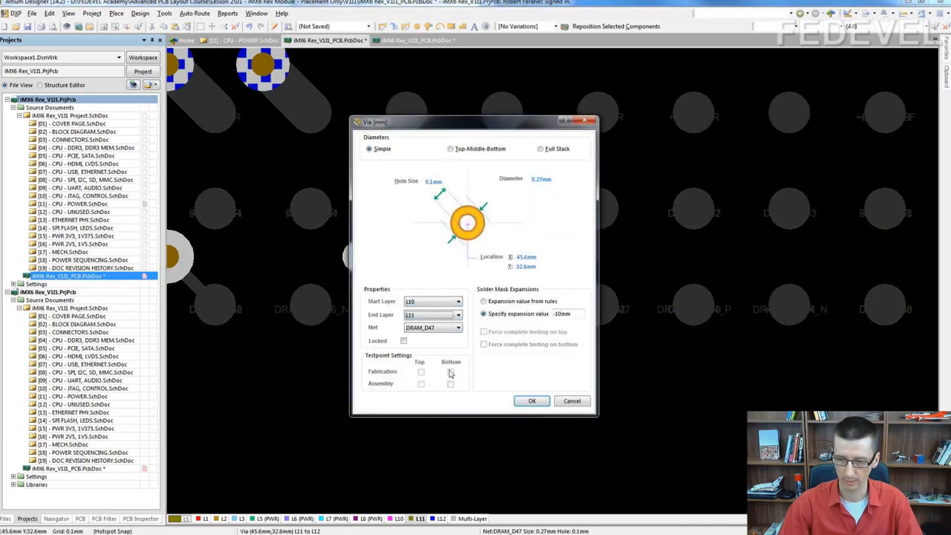
{"action": "left_click", "coordinate": [529, 401]}
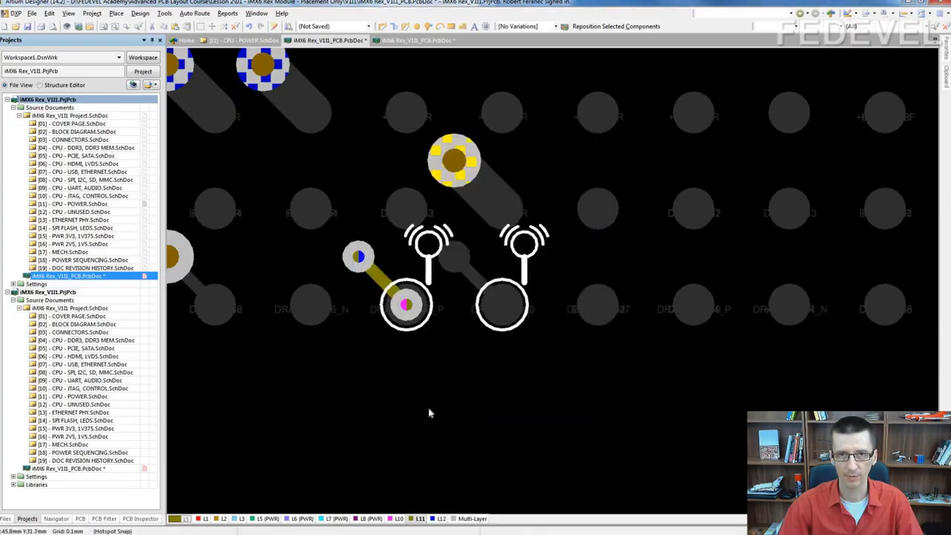
Step: Copy the complete DRAM_D48 fanout at ball D7, with its L1 and L2 tracks and both microvias, using the ball's centre as reference
{"action": "left_click", "coordinate": [204, 519]}
{"action": "scroll", "coordinate": [431, 232], "scroll_direction": "down", "scroll_amount": 2, "text": "ctrl"}
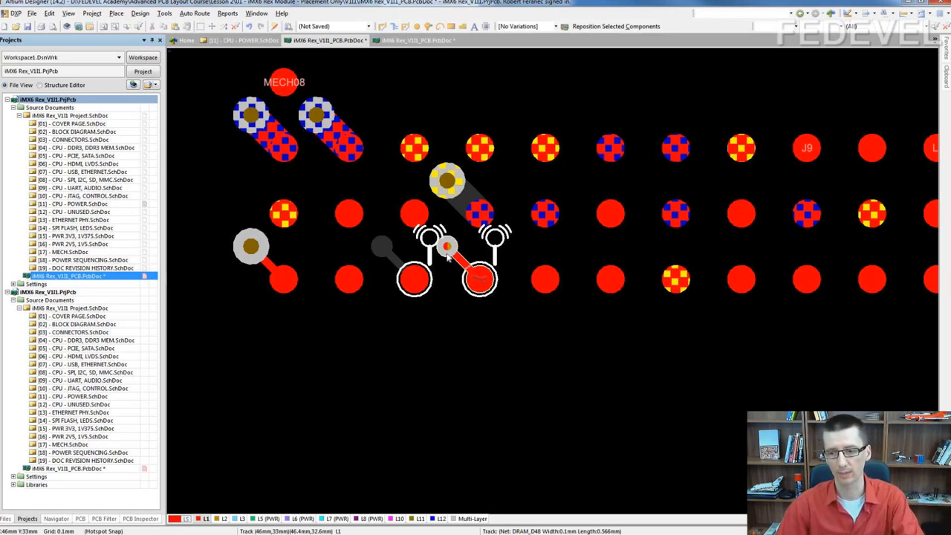
{"action": "right_click_drag", "start_coordinate": [447, 313], "coordinate": [453, 336]}
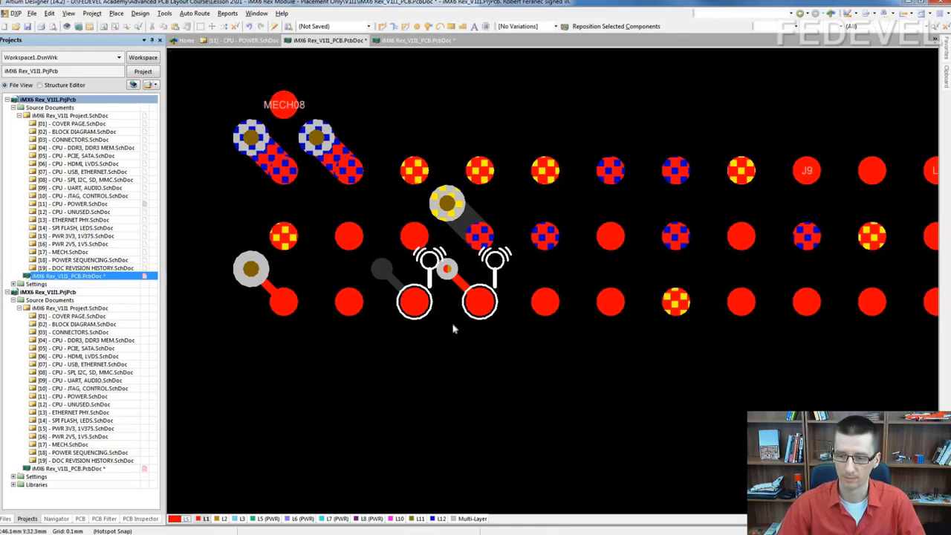
{"action": "scroll", "coordinate": [452, 329], "scroll_direction": "up", "scroll_amount": 1, "text": "ctrl"}
{"action": "left_click", "coordinate": [464, 302]}
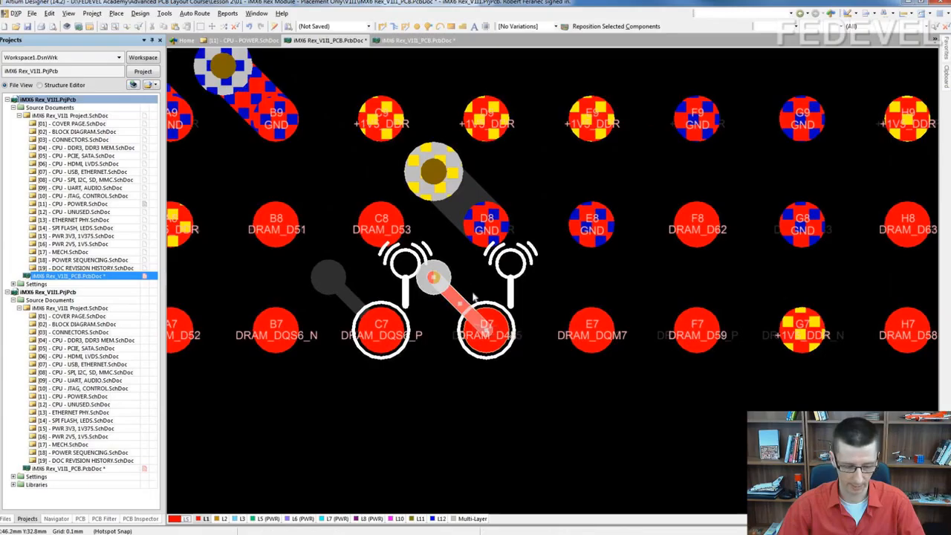
{"action": "left_click", "coordinate": [444, 269], "text": "shift"}
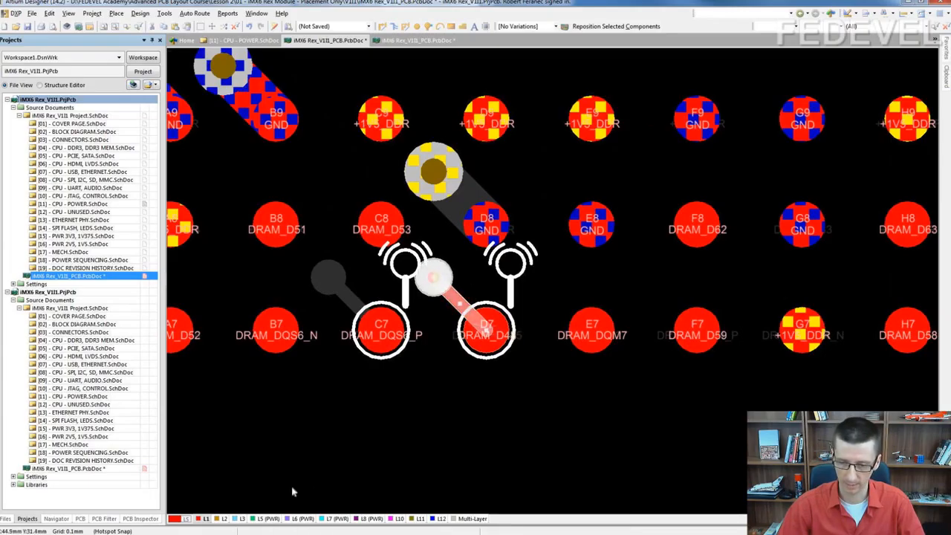
{"action": "left_click", "coordinate": [224, 519]}
{"action": "left_click", "coordinate": [483, 336], "text": "shift"}
{"action": "left_click", "coordinate": [485, 336], "text": "shift"}
{"action": "left_click", "coordinate": [205, 520]}
{"action": "right_click_drag", "start_coordinate": [356, 453], "coordinate": [380, 412]}
{"action": "left_click", "coordinate": [510, 302], "text": "shift"}
{"action": "left_click", "coordinate": [510, 303], "text": "shift"}
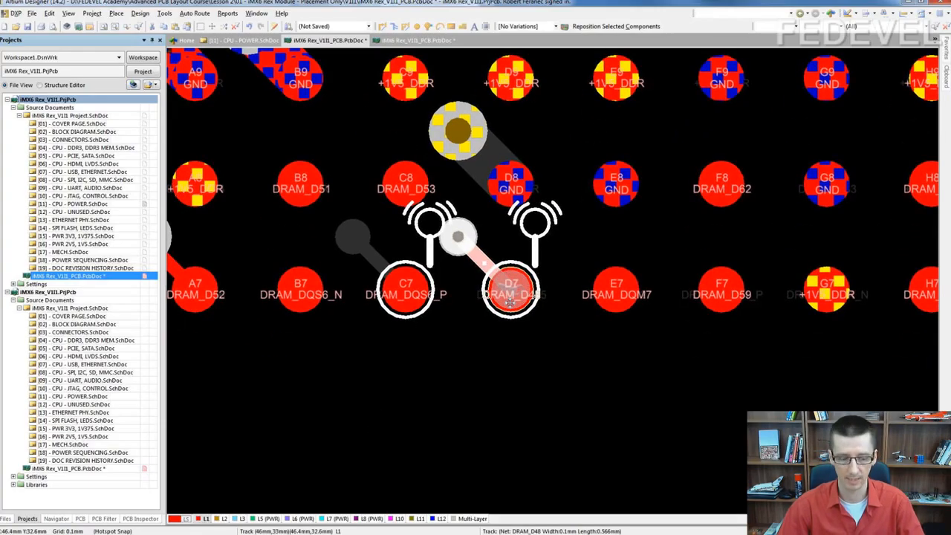
{"action": "key", "text": "ctrl+c"}
{"action": "left_click", "coordinate": [509, 293]}
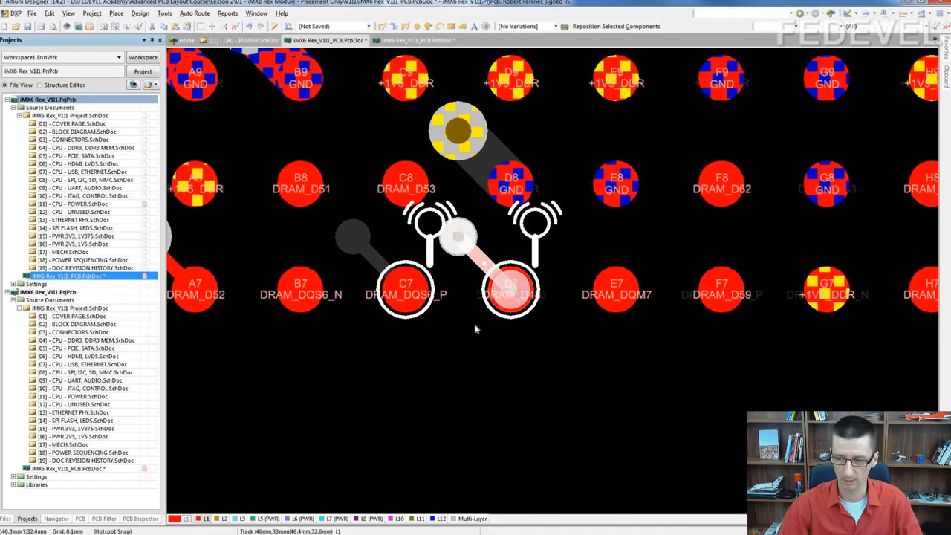
Step: Replace the through-via fanout at ball A7 with the copied microvia fanout
{"action": "scroll", "coordinate": [510, 294], "scroll_direction": "down", "scroll_amount": 3, "text": "ctrl"}
{"action": "left_click_drag", "start_coordinate": [341, 324], "coordinate": [263, 260]}
{"action": "key", "text": "Delete"}
{"action": "key", "text": "ctrl+v"}
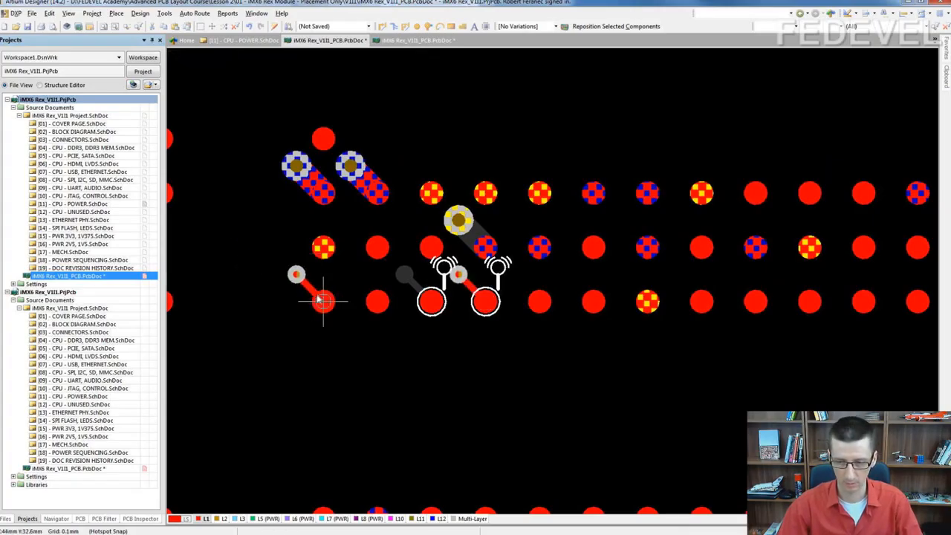
{"action": "left_click", "coordinate": [324, 301]}
Step: Paste the copied microvia fanout onto balls B7, C7 and E7
{"action": "key", "text": "ctrl+v"}
{"action": "left_click", "coordinate": [377, 301]}
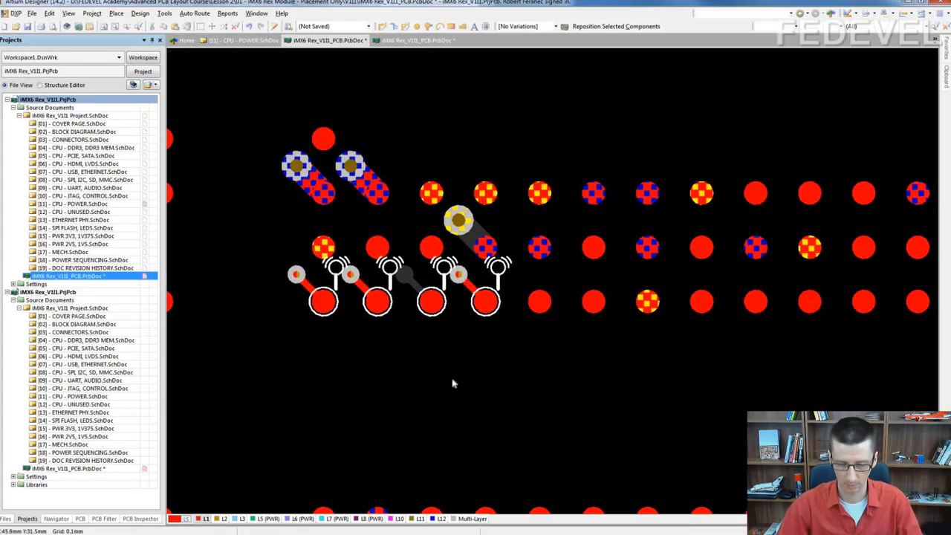
{"action": "left_click", "coordinate": [431, 301]}
{"action": "key", "text": "ctrl+v"}
{"action": "left_click", "coordinate": [539, 301]}
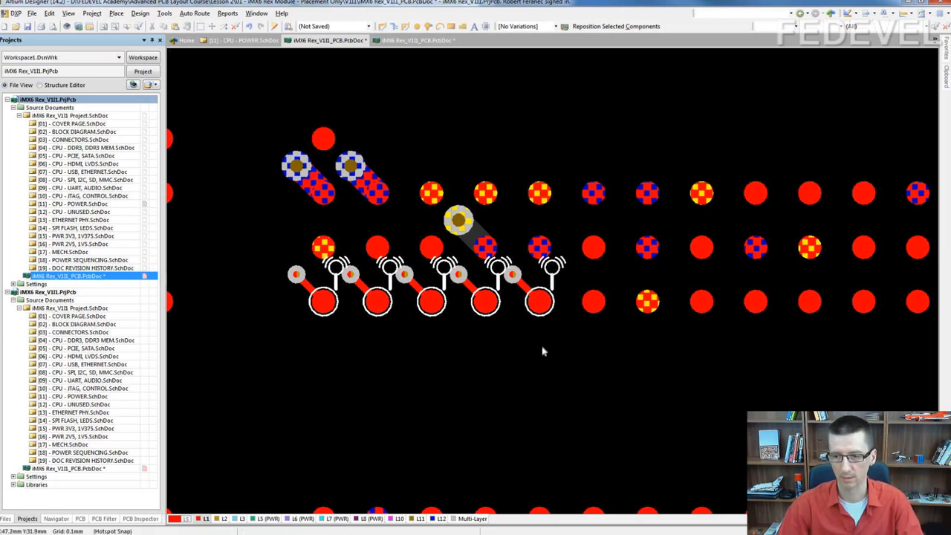
Step: Clear the design rule error markers around the new microvia fanouts
{"action": "right_click_drag", "start_coordinate": [542, 352], "coordinate": [526, 353]}
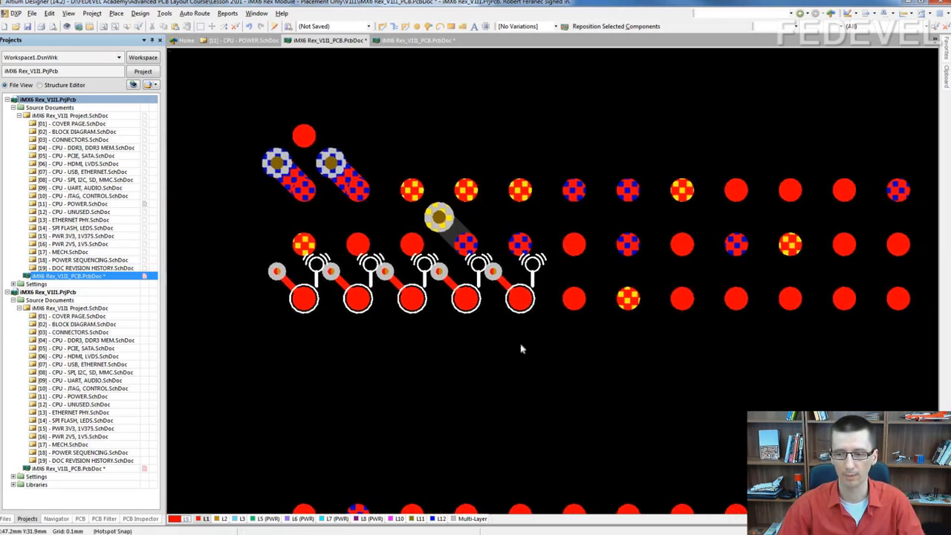
{"action": "left_click", "coordinate": [139, 14]}
{"action": "mouse_move", "coordinate": [163, 15]}
{"action": "left_click", "coordinate": [168, 37]}
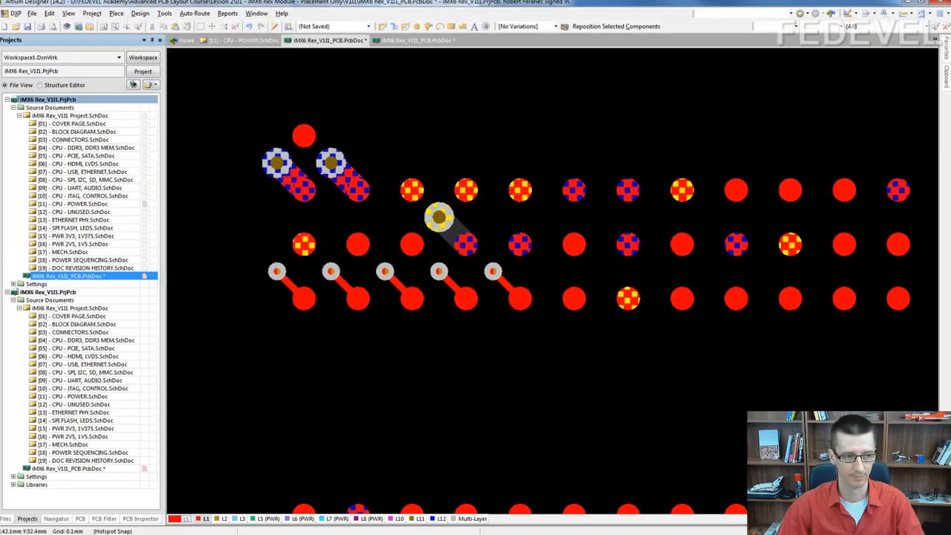
Step: Switch to the web browser, search for "mentor hdi" and open the HDI Layer Stackups PDF
{"action": "key", "text": "alt+Tab"}
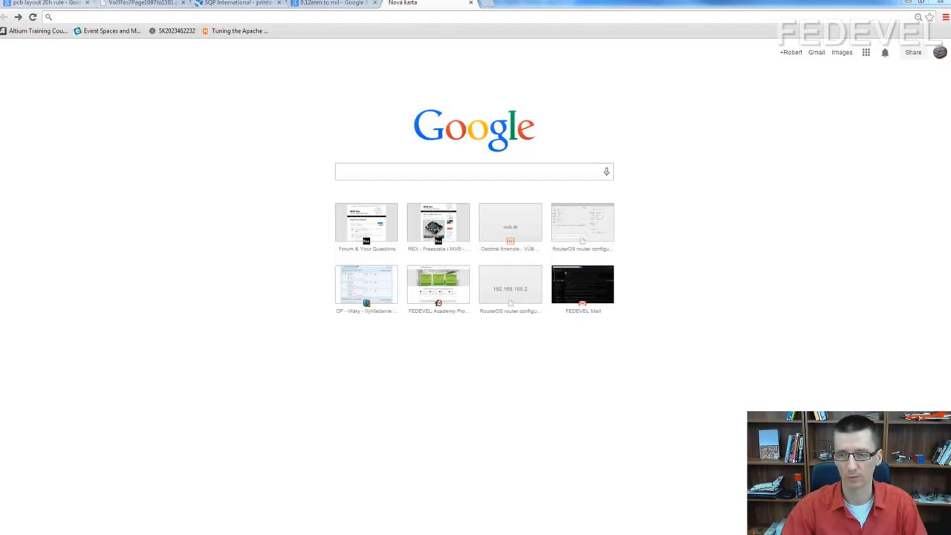
{"action": "left_click", "coordinate": [455, 177]}
{"action": "type", "text": "mentor hdi"}
{"action": "key", "text": "Return"}
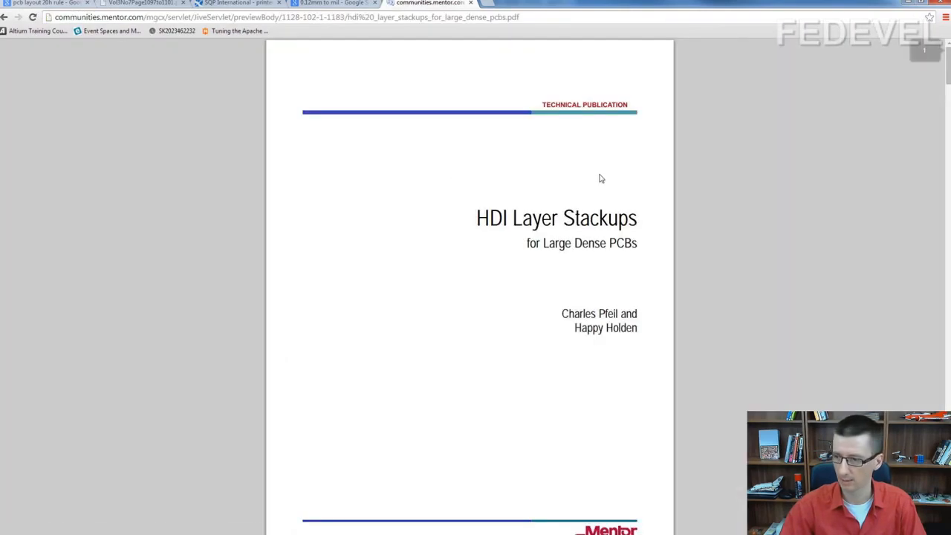
Step: Examine Stackup A in the document's Recommended HDI Type III Stackups section
{"action": "left_click_drag", "start_coordinate": [948, 65], "coordinate": [949, 434]}
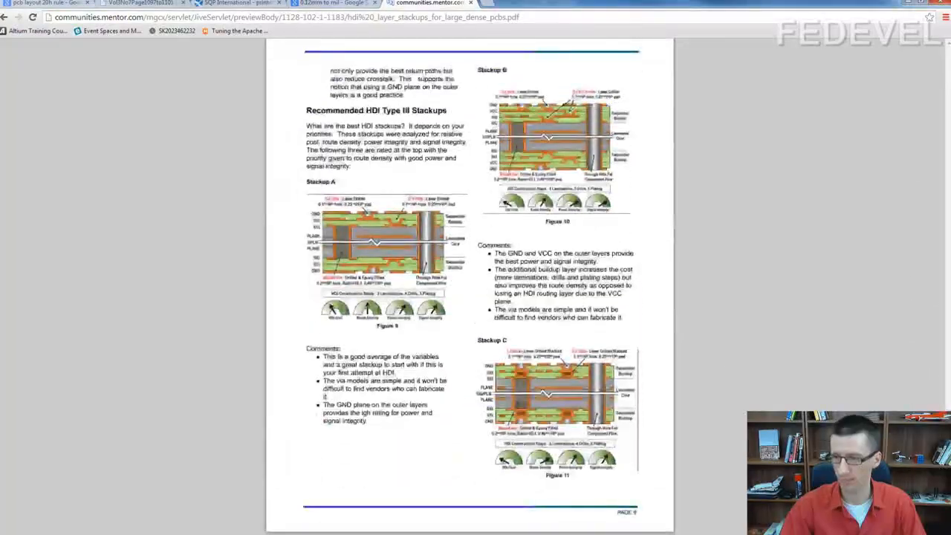
{"action": "scroll", "coordinate": [384, 315], "scroll_direction": "up", "scroll_amount": 2, "text": "ctrl"}
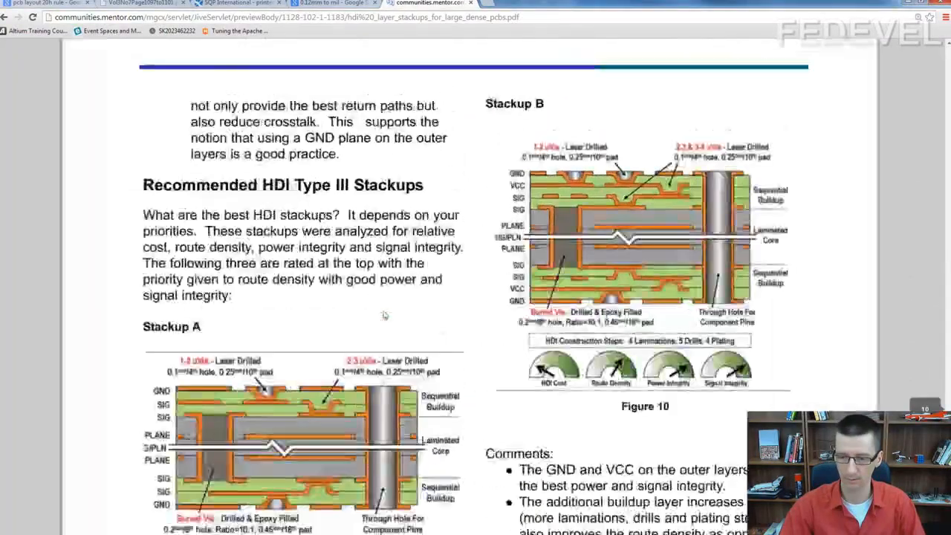
{"action": "scroll", "coordinate": [385, 315], "scroll_direction": "down", "scroll_amount": 3}
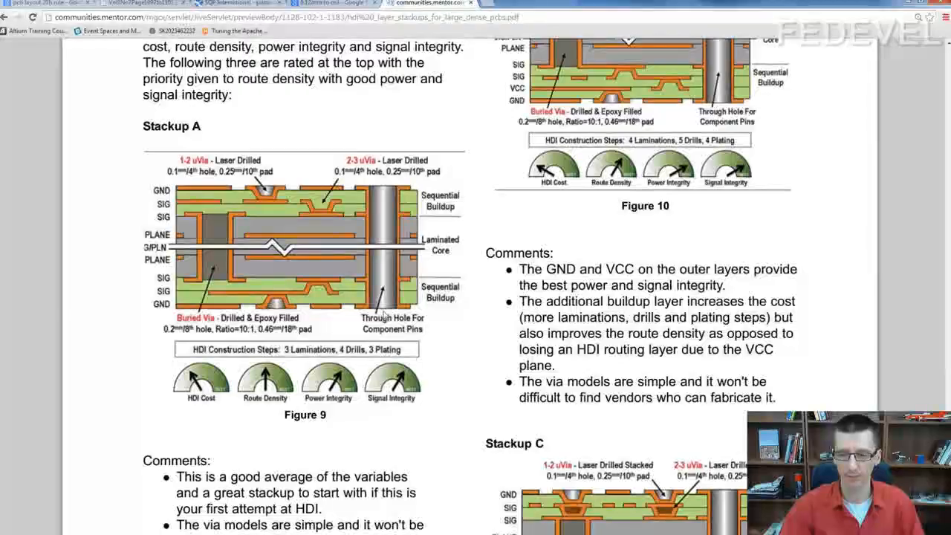
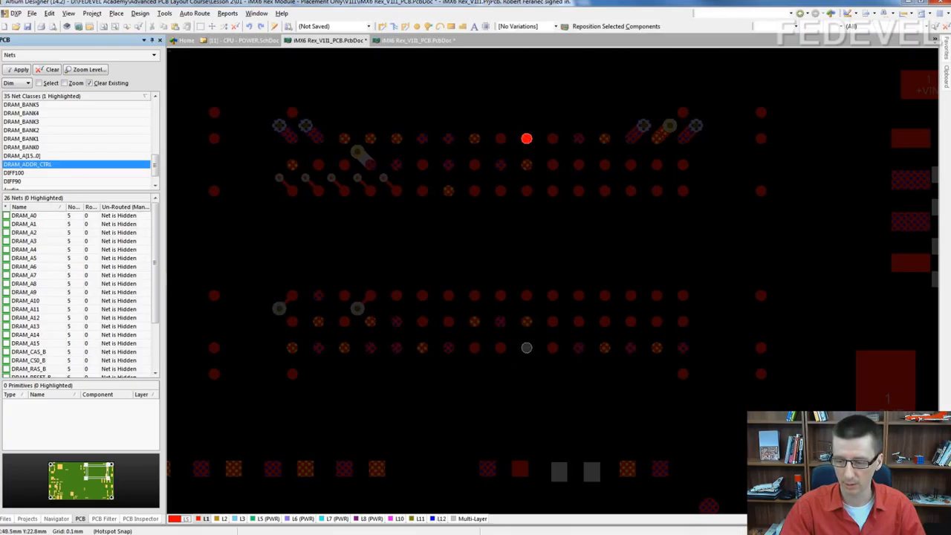
Step: Place an L1 to L12 via at X 51.2 mm, Y 31 mm, midway between the two highlighted memory balls
{"action": "left_click", "coordinate": [440, 519]}
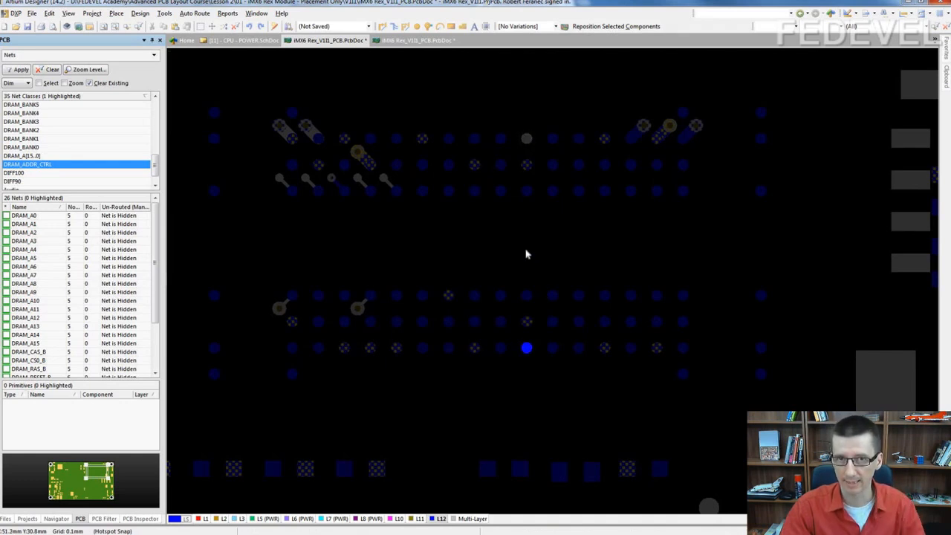
{"action": "left_click", "coordinate": [205, 519]}
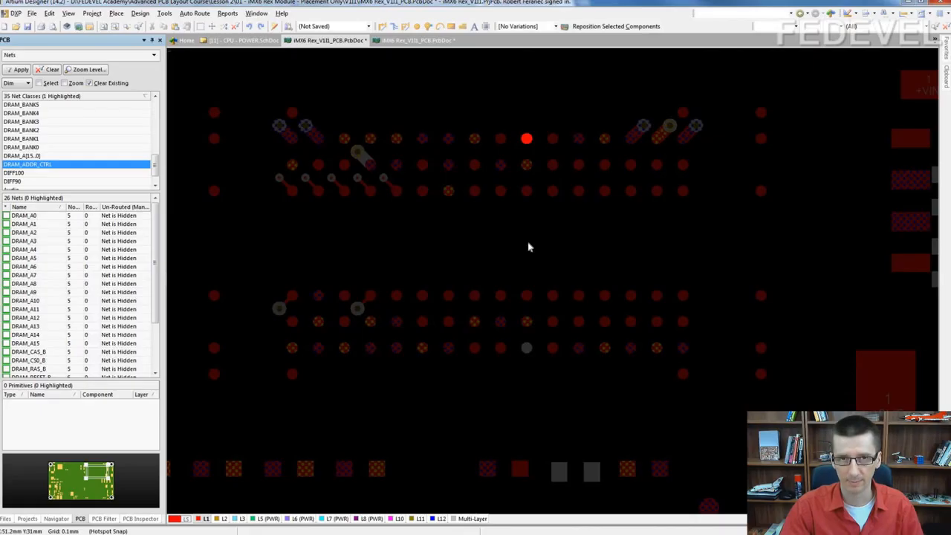
{"action": "left_click", "coordinate": [428, 27]}
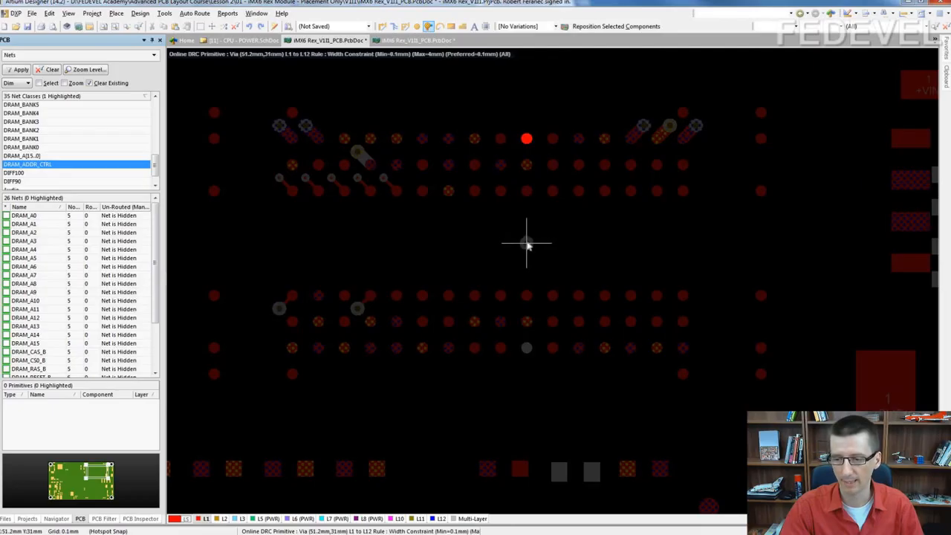
{"action": "left_click", "coordinate": [527, 244]}
{"action": "right_click", "coordinate": [563, 240]}
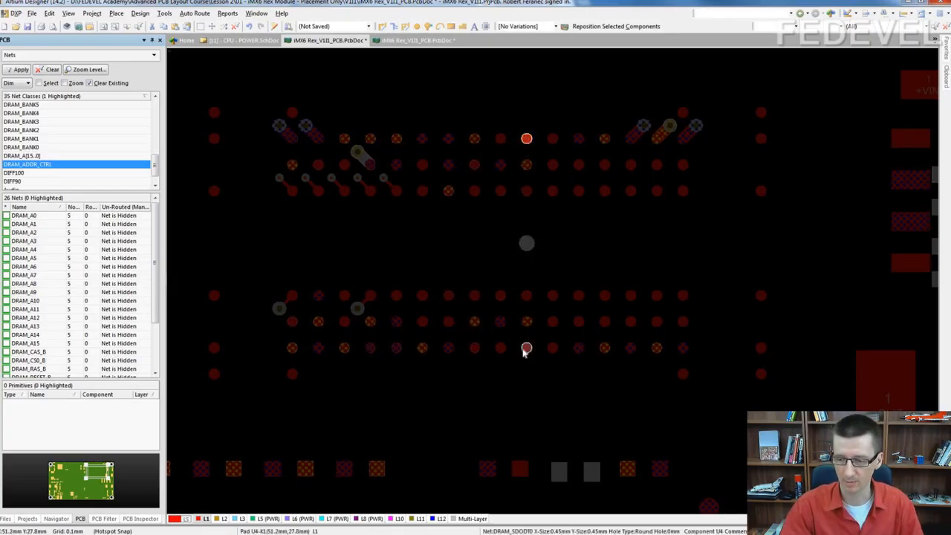
Step: Copy the new central via and paste seven copies in an evenly spaced horizontal row extending to its right
{"action": "right_click_drag", "start_coordinate": [581, 258], "coordinate": [490, 256]}
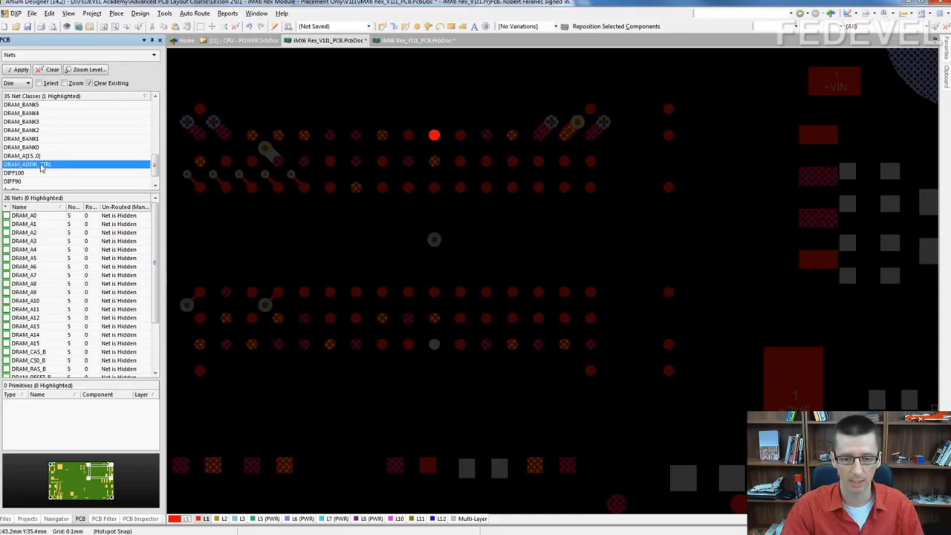
{"action": "scroll", "coordinate": [440, 241], "scroll_direction": "up", "scroll_amount": 1, "text": "ctrl"}
{"action": "key", "text": "ctrl+c"}
{"action": "left_click", "coordinate": [440, 238]}
{"action": "key", "text": "ctrl+v"}
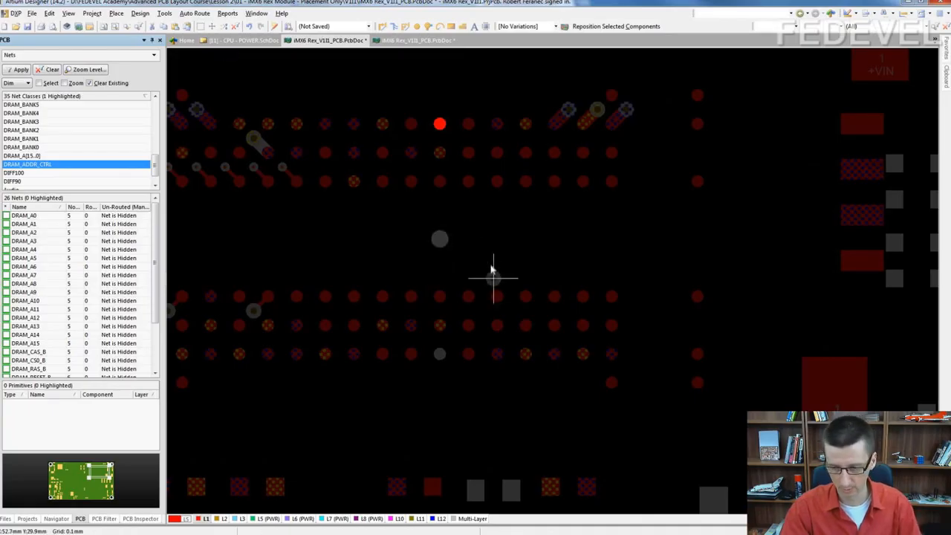
{"action": "left_click", "coordinate": [461, 239]}
{"action": "key", "text": "ctrl+v"}
{"action": "left_click", "coordinate": [483, 239]}
{"action": "key", "text": "ctrl+v"}
{"action": "left_click", "coordinate": [505, 239]}
{"action": "key", "text": "ctrl+v"}
{"action": "left_click", "coordinate": [527, 239]}
{"action": "key", "text": "ctrl+v"}
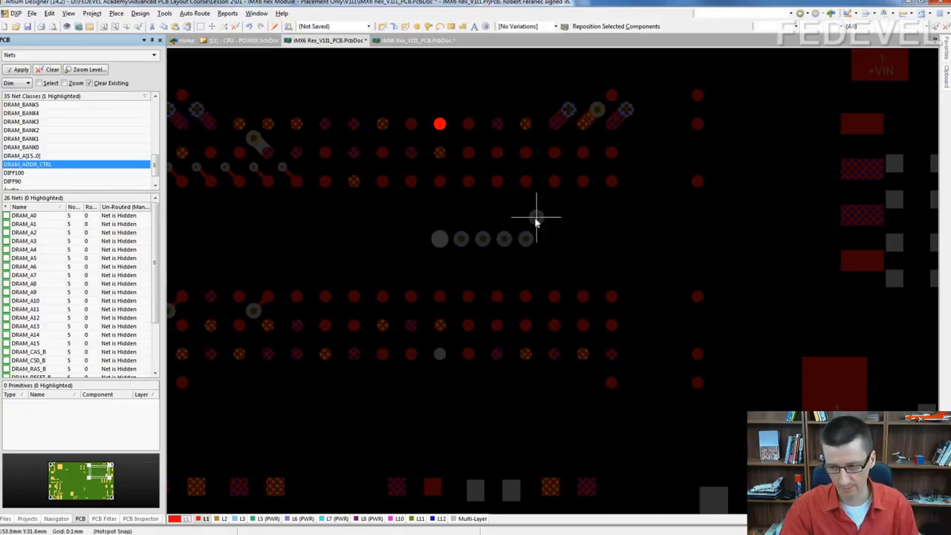
{"action": "left_click", "coordinate": [547, 238]}
{"action": "key", "text": "ctrl+v"}
{"action": "left_click", "coordinate": [569, 238]}
{"action": "key", "text": "ctrl+v"}
{"action": "left_click", "coordinate": [590, 239]}
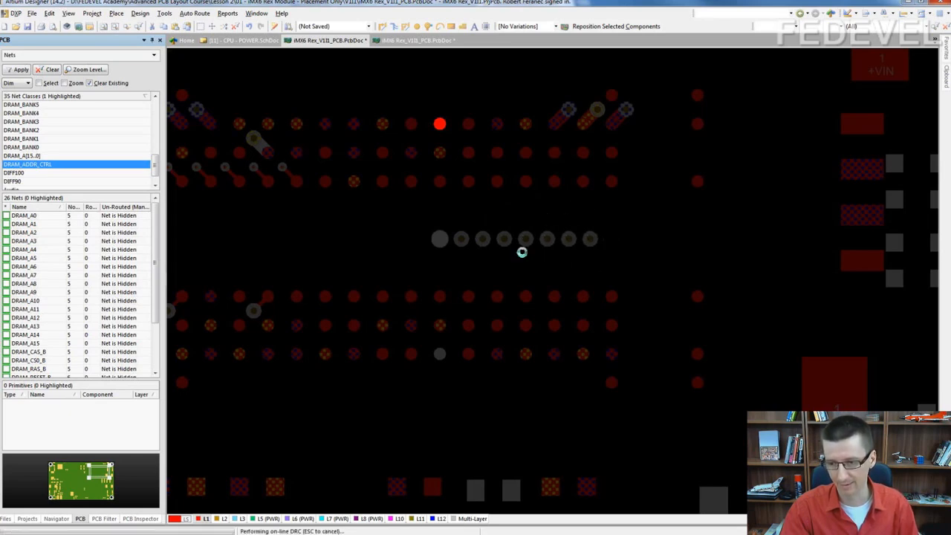
Step: Copy the row of eight central vias and paste it twice end to end, extending the evenly spaced row
{"action": "left_click_drag", "start_coordinate": [404, 225], "coordinate": [639, 265]}
{"action": "key", "text": "ctrl+c"}
{"action": "left_click", "coordinate": [439, 238]}
{"action": "key", "text": "ctrl+v"}
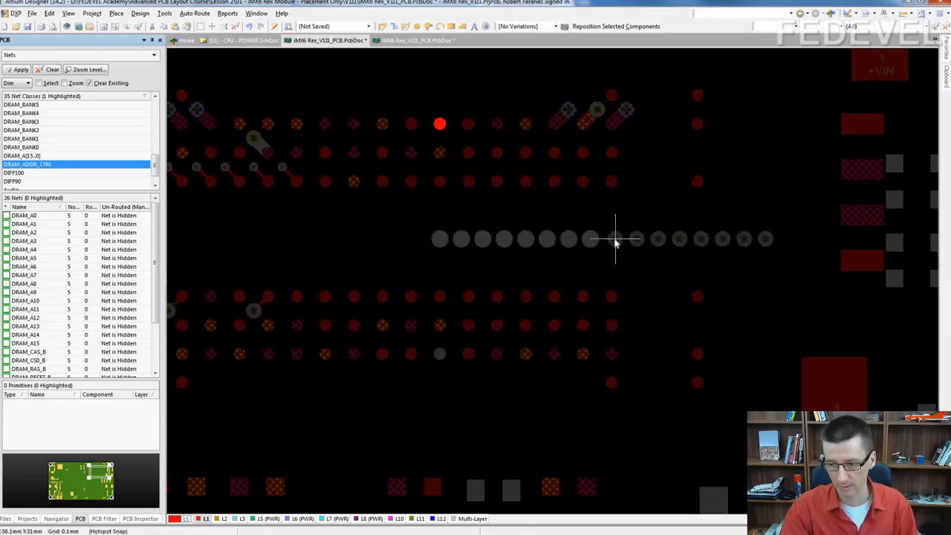
{"action": "left_click", "coordinate": [612, 239]}
{"action": "scroll", "coordinate": [498, 228], "scroll_direction": "down", "scroll_amount": 2, "text": "ctrl"}
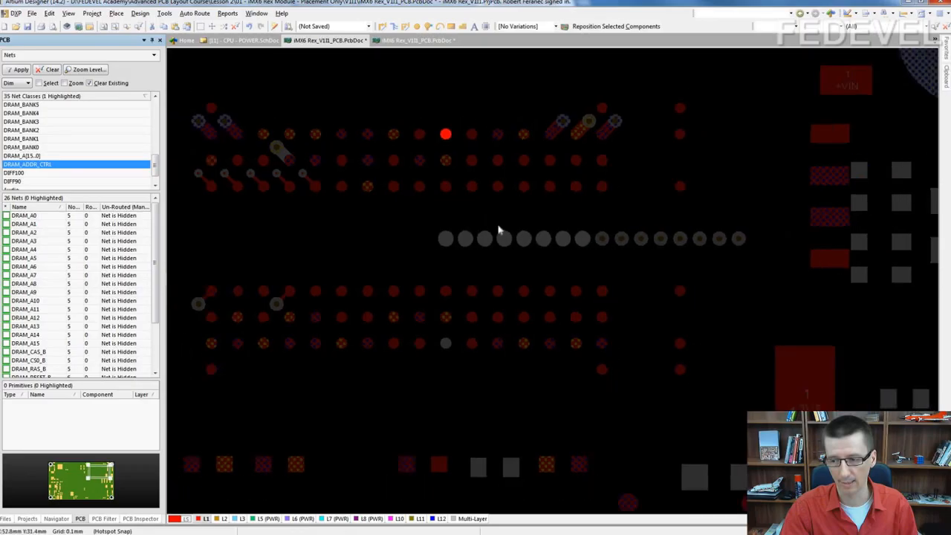
{"action": "right_click_drag", "start_coordinate": [622, 266], "coordinate": [501, 263]}
{"action": "key", "text": "ctrl+v"}
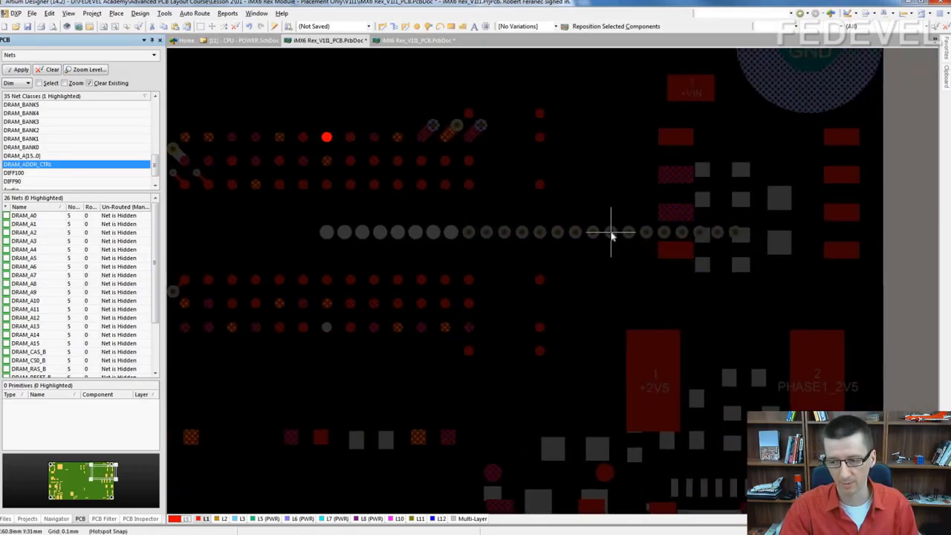
{"action": "left_click", "coordinate": [612, 236]}
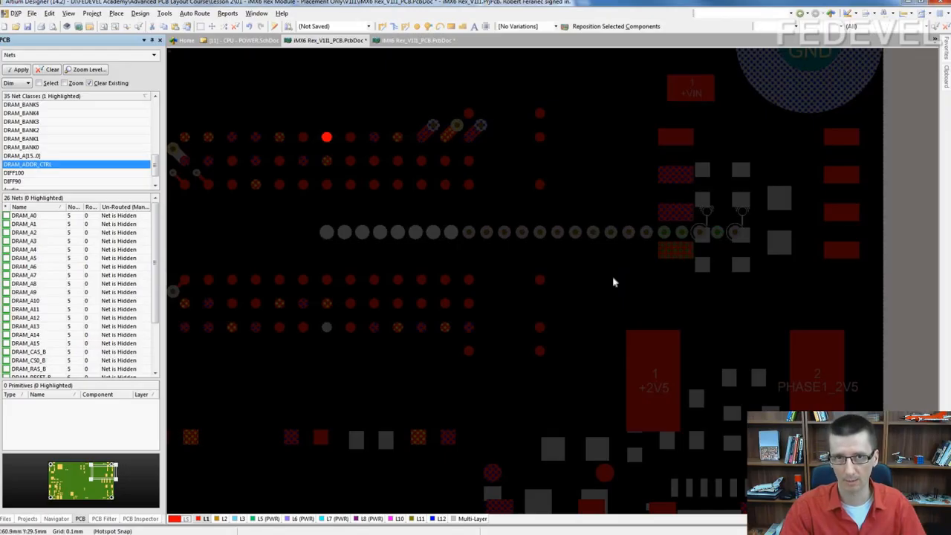
{"action": "right_click_drag", "start_coordinate": [562, 275], "coordinate": [599, 258]}
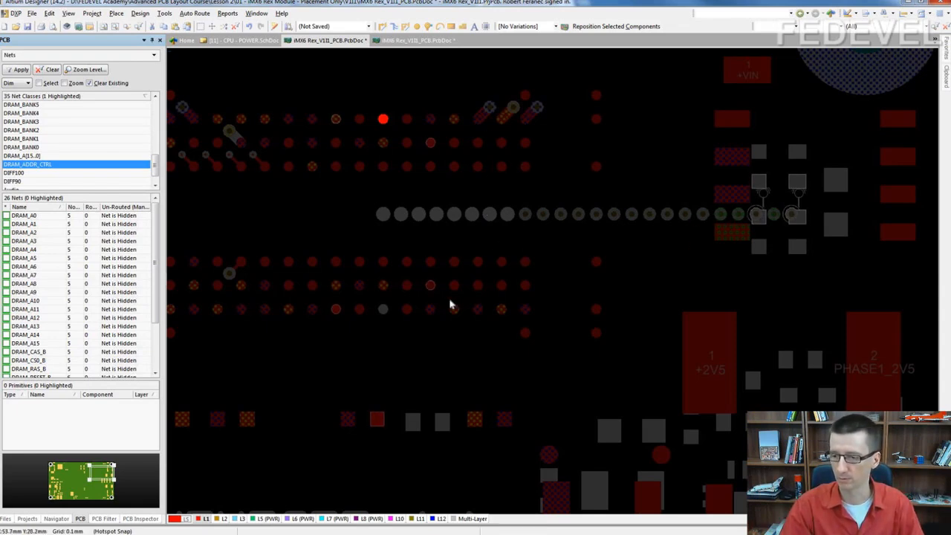
Step: On the reference board, highlight the DRAM_SDBA2 net and examine its via fanout with the Bottom and the Top and Bottom layer sets
{"action": "left_click", "coordinate": [411, 41]}
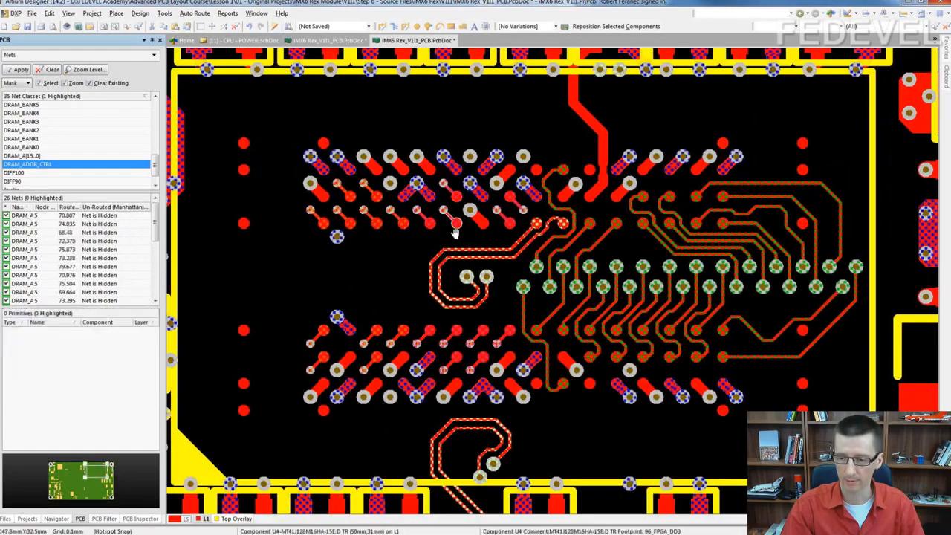
{"action": "right_click_drag", "start_coordinate": [456, 233], "coordinate": [410, 218]}
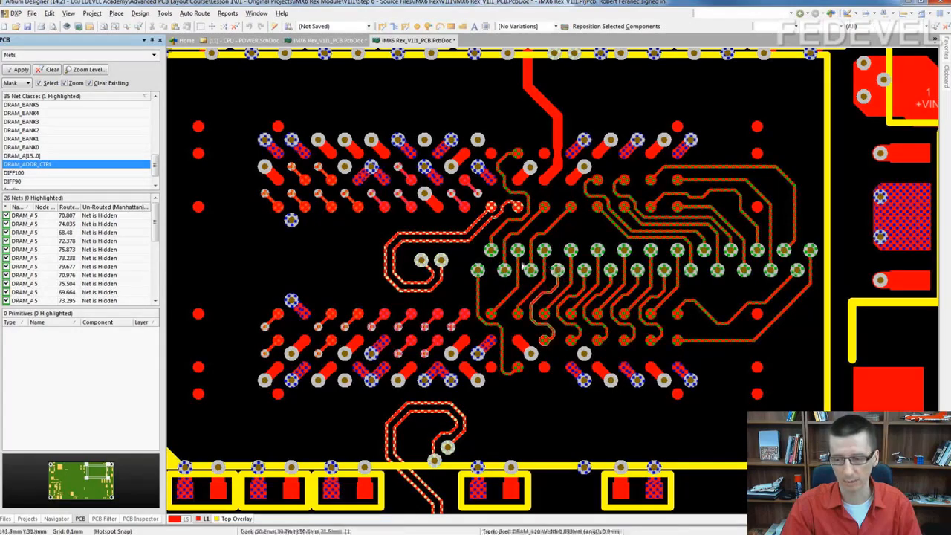
{"action": "left_click", "coordinate": [569, 246], "text": "ctrl"}
{"action": "left_click", "coordinate": [187, 519]}
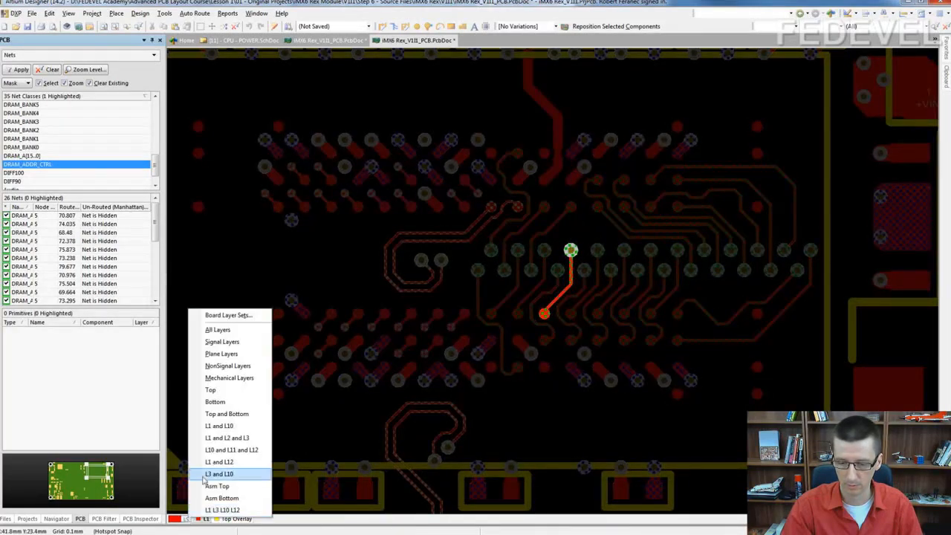
{"action": "left_click", "coordinate": [219, 400]}
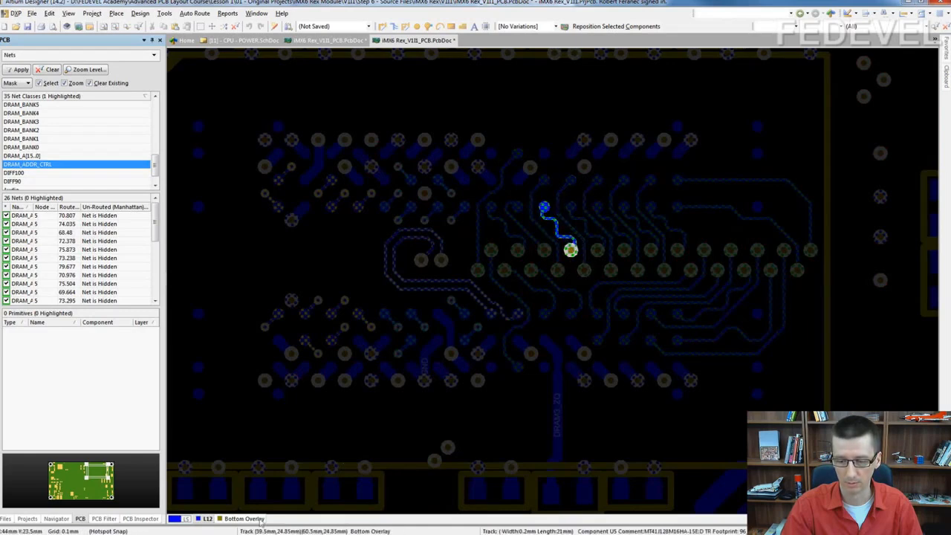
{"action": "left_click", "coordinate": [188, 519]}
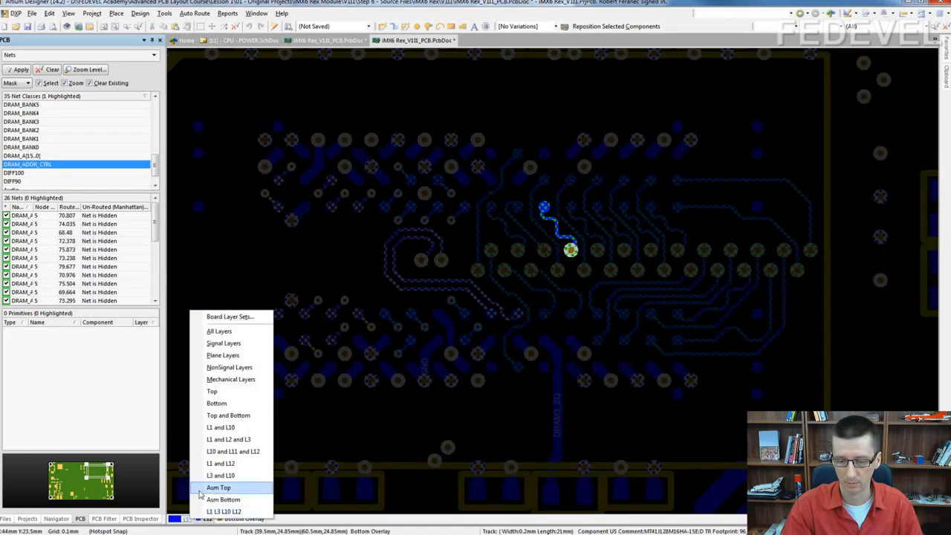
{"action": "left_click", "coordinate": [228, 415]}
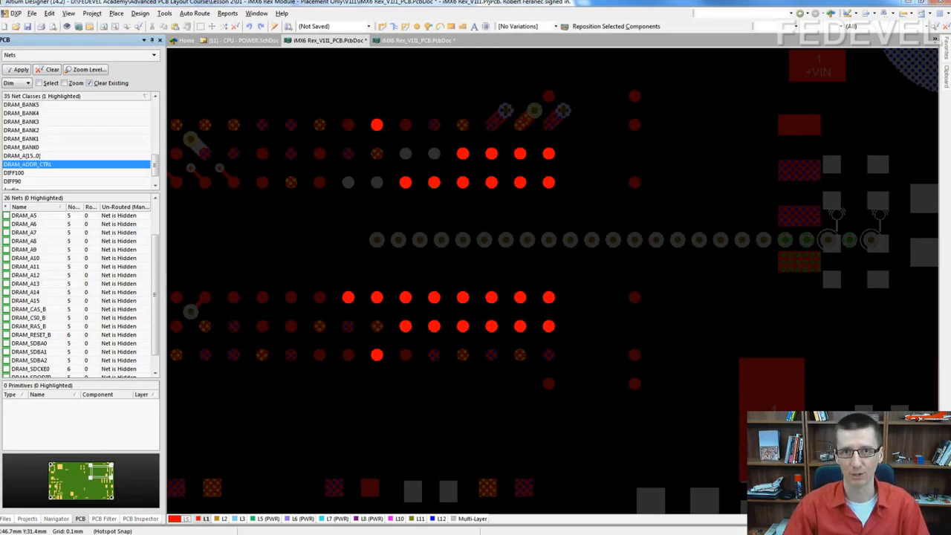
Step: Undo both pasted via groups and delete the original row of eight vias between the memory balls
{"action": "right_click_drag", "start_coordinate": [535, 282], "coordinate": [505, 280]}
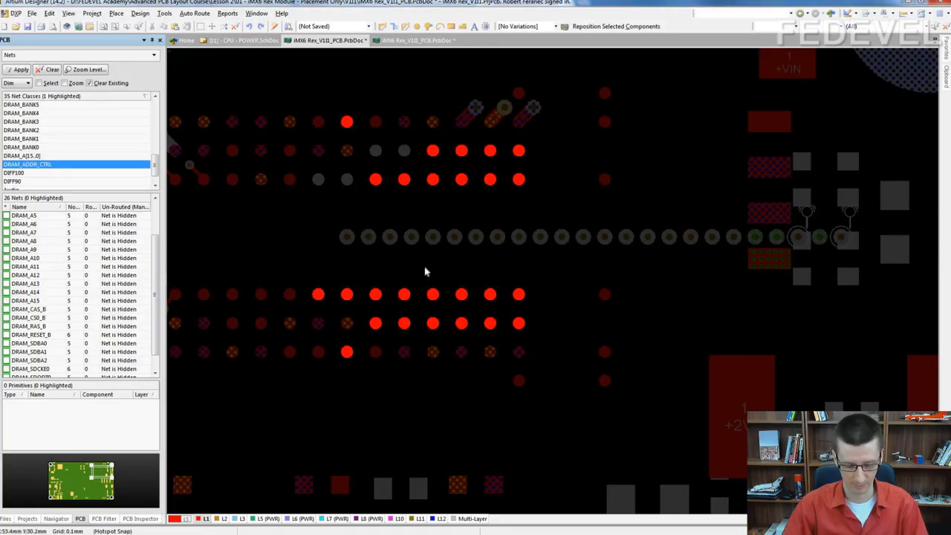
{"action": "key", "text": "ctrl+z"}
{"action": "key", "text": "ctrl+z"}
{"action": "left_click_drag", "start_coordinate": [297, 204], "coordinate": [580, 266]}
{"action": "key", "text": "Delete"}
Step: Place an L1 to L12 via at X 50.4 mm, Y 31.3 mm, directly below ball J7
{"action": "scroll", "coordinate": [316, 224], "scroll_direction": "up", "scroll_amount": 6, "text": "ctrl"}
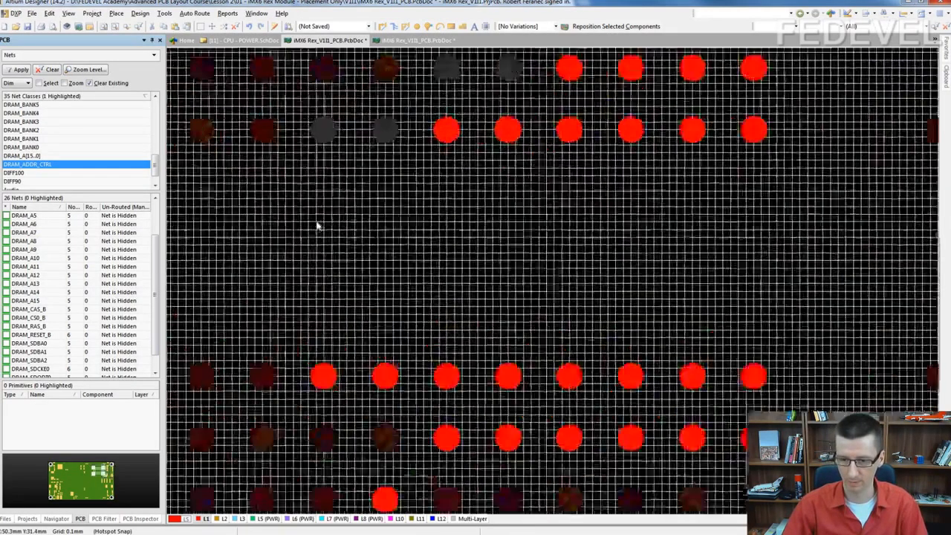
{"action": "scroll", "coordinate": [316, 224], "scroll_direction": "up", "scroll_amount": 1, "text": "ctrl"}
{"action": "right_click_drag", "start_coordinate": [339, 190], "coordinate": [334, 225]}
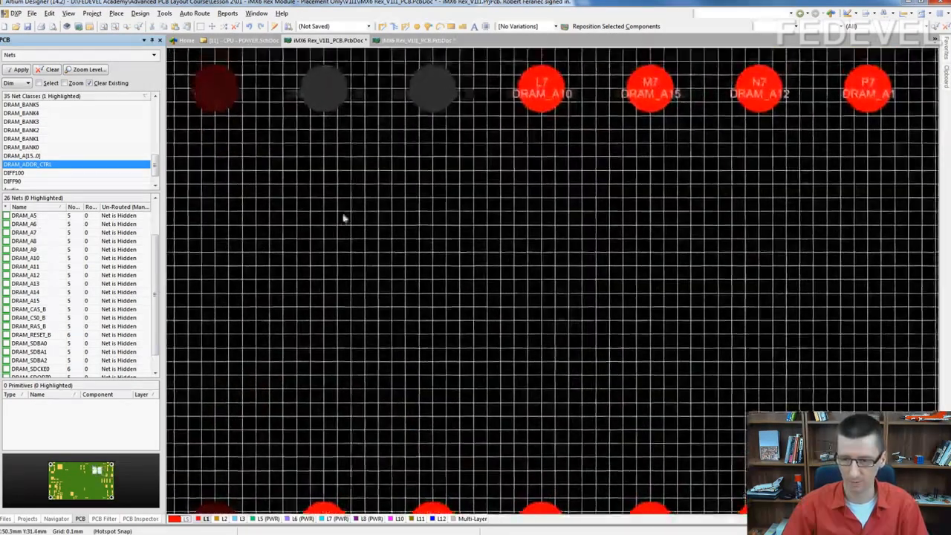
{"action": "left_click", "coordinate": [429, 26]}
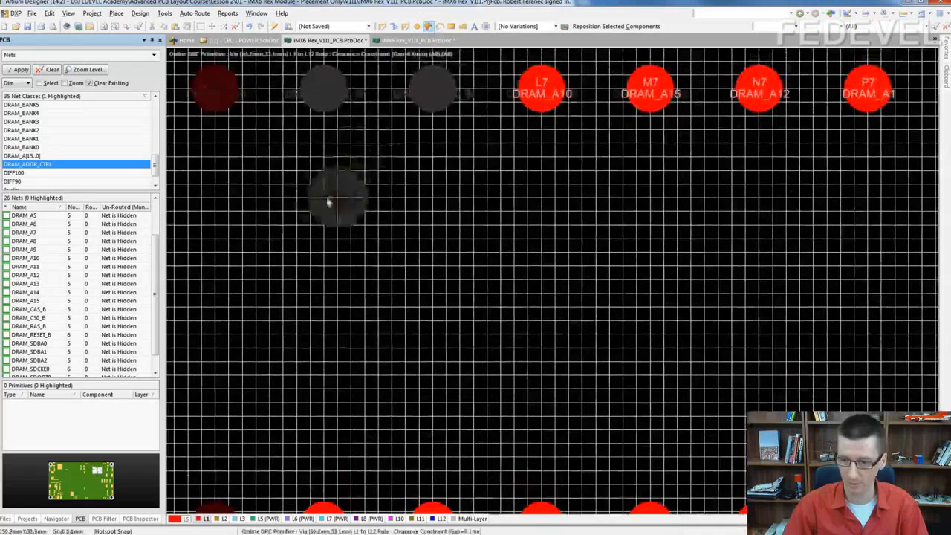
{"action": "left_click", "coordinate": [325, 266]}
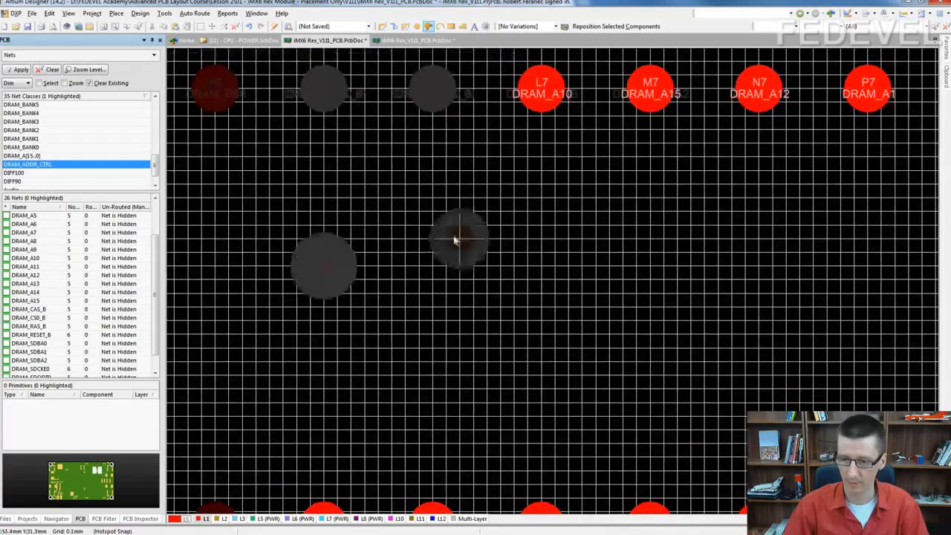
Step: Measure the distance from the centre of ball J7 to the new via
{"action": "left_click", "coordinate": [229, 13]}
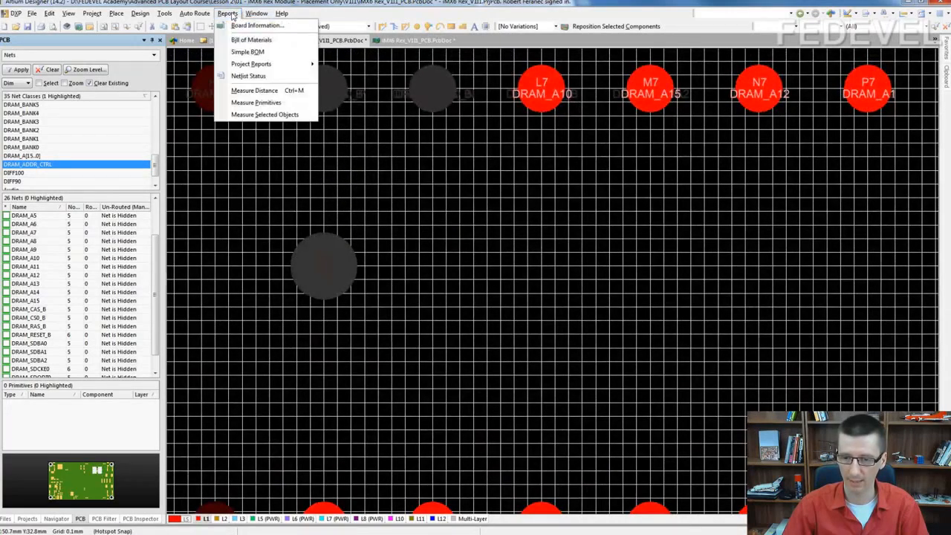
{"action": "left_click", "coordinate": [240, 90]}
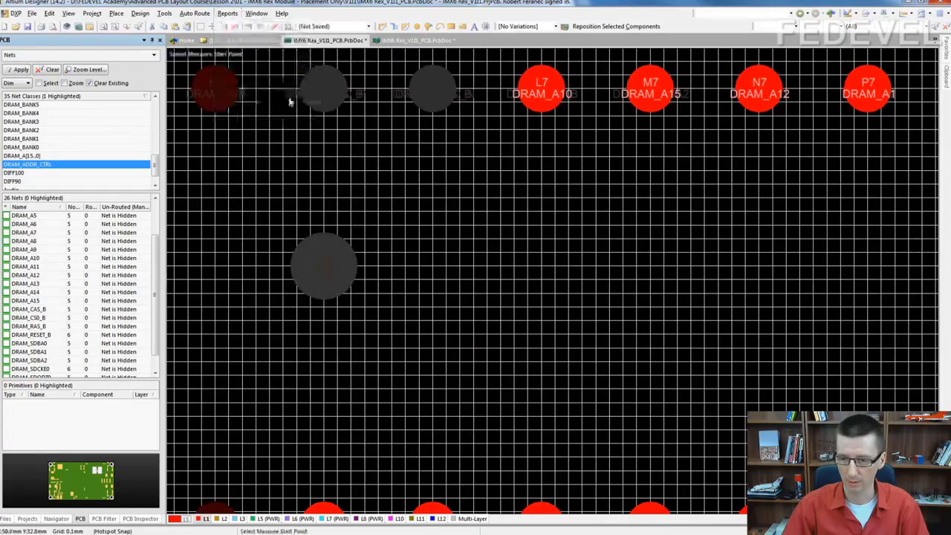
{"action": "left_click", "coordinate": [331, 95]}
{"action": "left_click", "coordinate": [358, 269]}
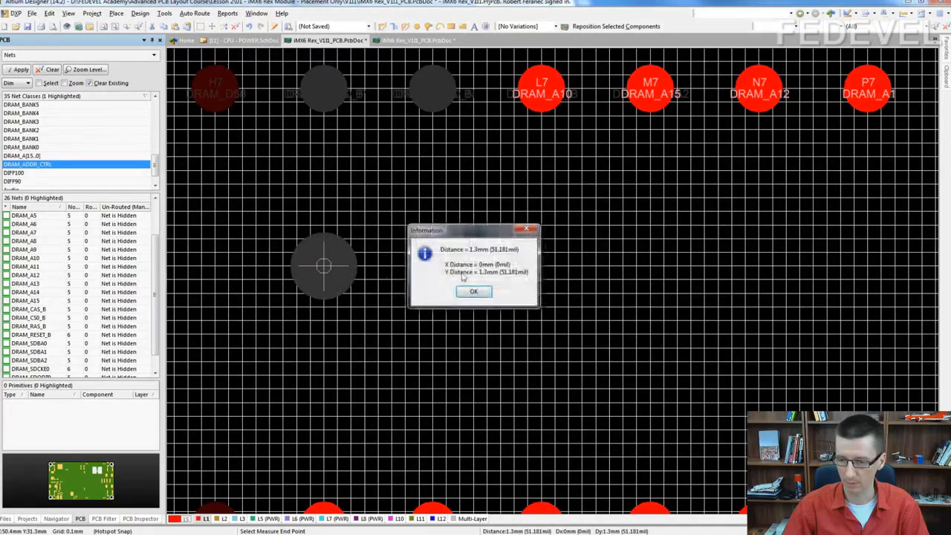
{"action": "left_click", "coordinate": [475, 290]}
{"action": "key", "text": "Escape"}
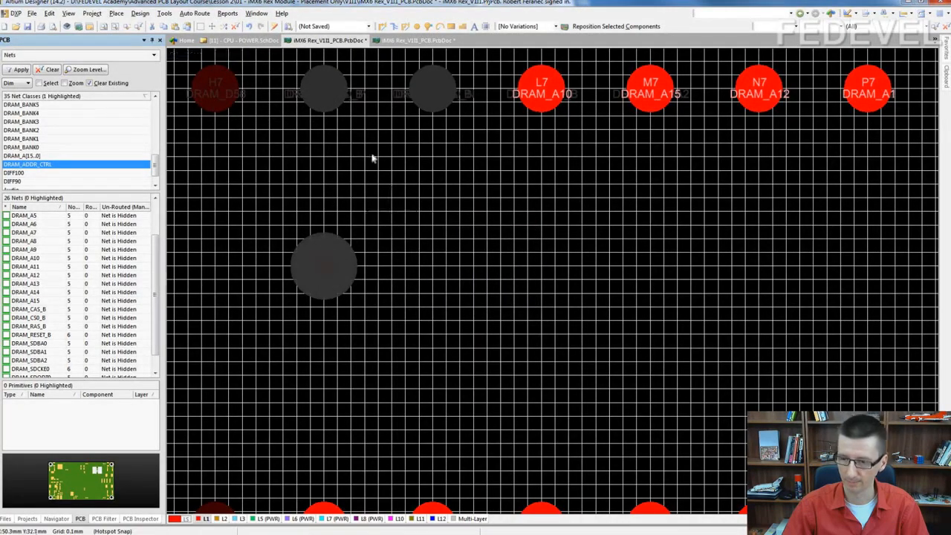
Step: Place a second via beside the first at Y 31.3 mm, check the reference board's spacing, and move the via to X 51.3 mm
{"action": "left_click", "coordinate": [428, 26]}
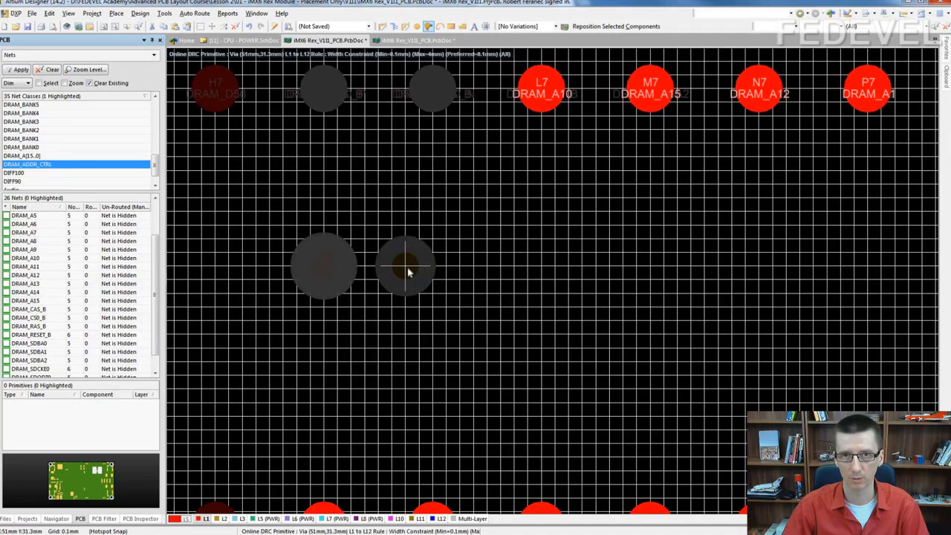
{"action": "left_click", "coordinate": [407, 269]}
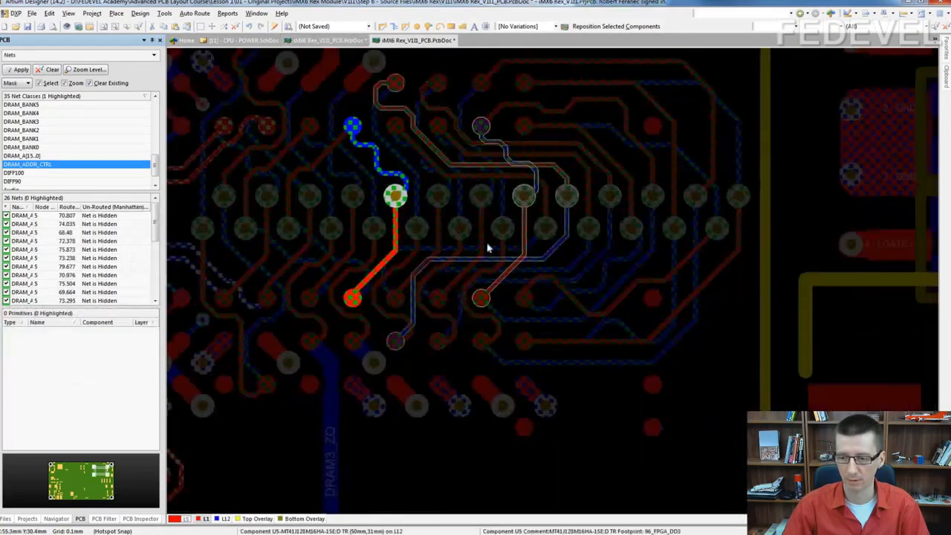
{"action": "scroll", "coordinate": [488, 248], "scroll_direction": "up", "scroll_amount": 4, "text": "ctrl"}
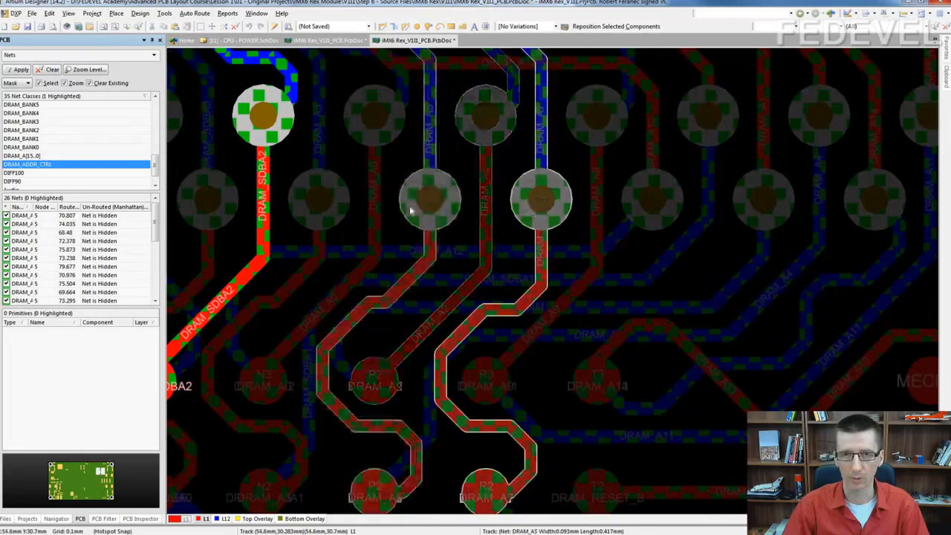
{"action": "left_click", "coordinate": [327, 41]}
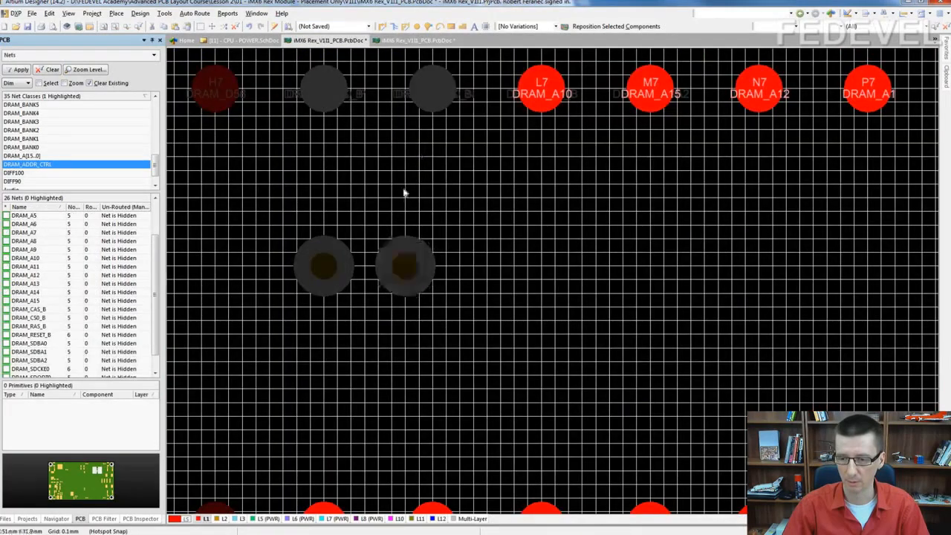
{"action": "left_click", "coordinate": [395, 269]}
{"action": "left_click_drag", "start_coordinate": [396, 269], "coordinate": [446, 270]}
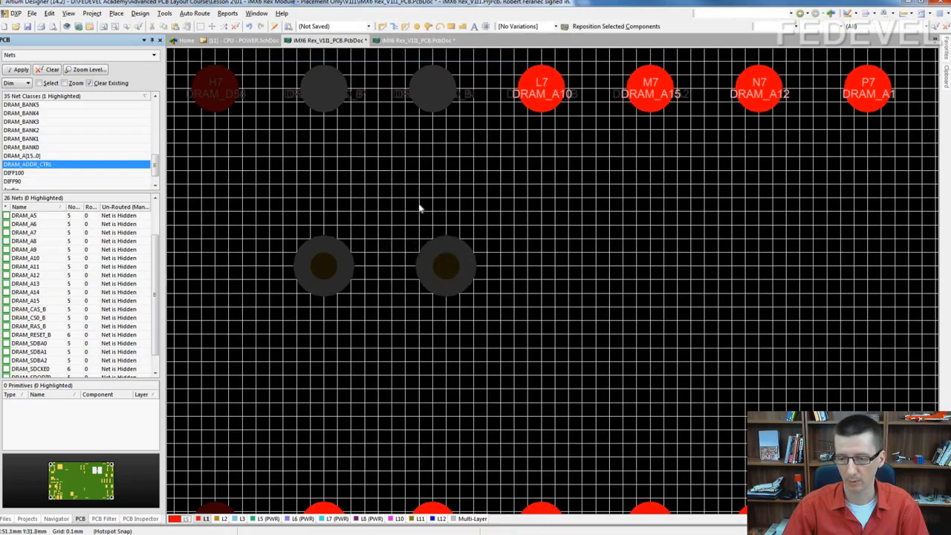
Step: Measure the spacing between the two vias and move the second one to X 51.2 mm, directly below ball K7
{"action": "left_click", "coordinate": [222, 13]}
{"action": "left_click", "coordinate": [242, 92]}
{"action": "left_click", "coordinate": [323, 265]}
{"action": "left_click", "coordinate": [446, 265]}
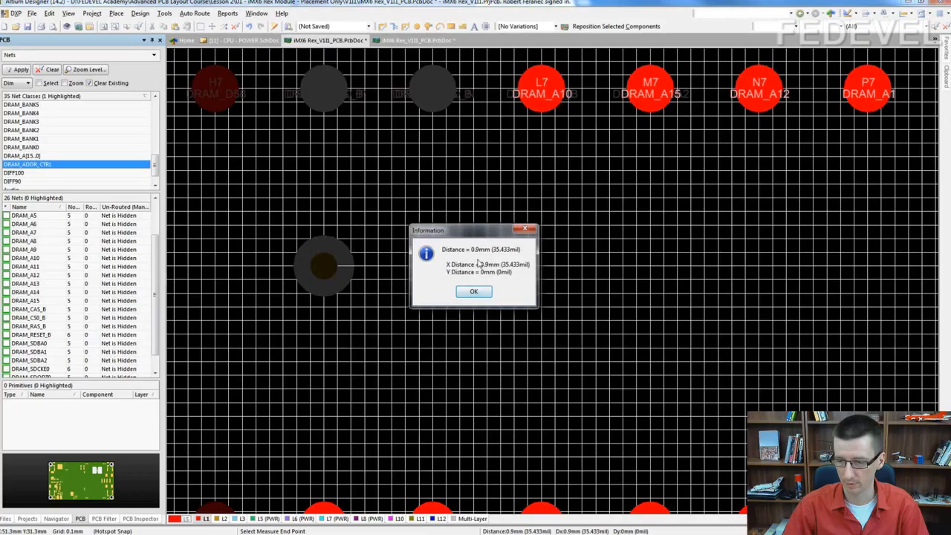
{"action": "left_click", "coordinate": [473, 292]}
{"action": "left_click_drag", "start_coordinate": [461, 255], "coordinate": [435, 272]}
Step: Place a third via at X 50.8 mm, Y 30.7 mm, centred below the first two, and try it closer at Y 31 mm
{"action": "scroll", "coordinate": [396, 223], "scroll_direction": "down", "scroll_amount": 1}
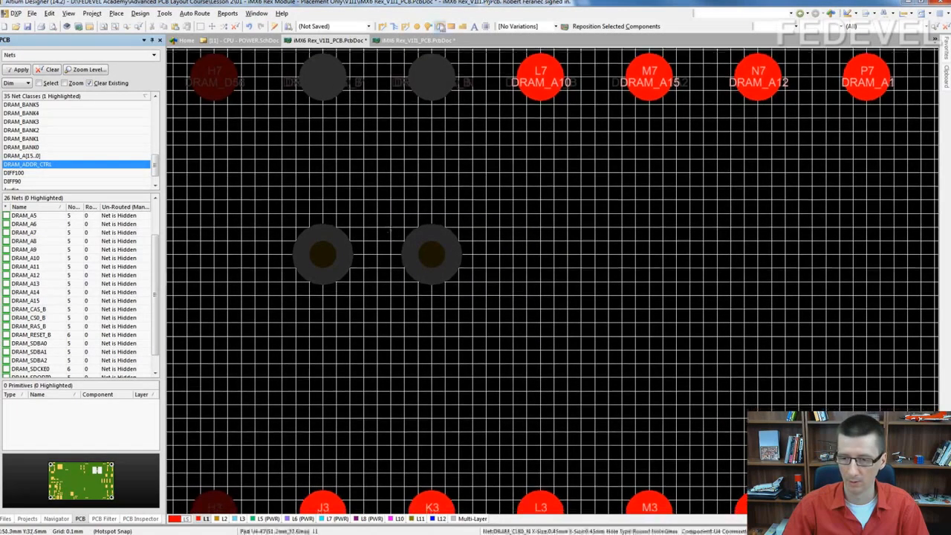
{"action": "left_click", "coordinate": [429, 26]}
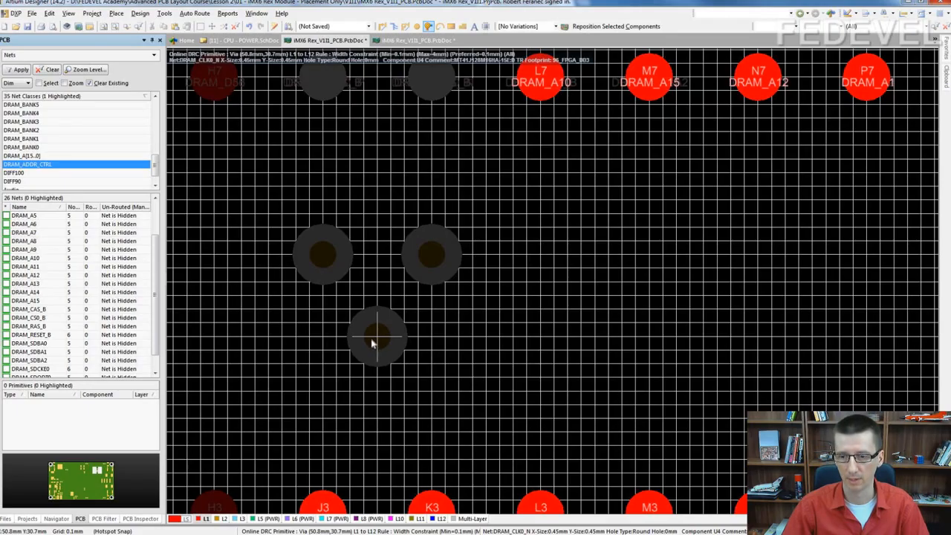
{"action": "left_click_drag", "start_coordinate": [373, 343], "coordinate": [376, 298]}
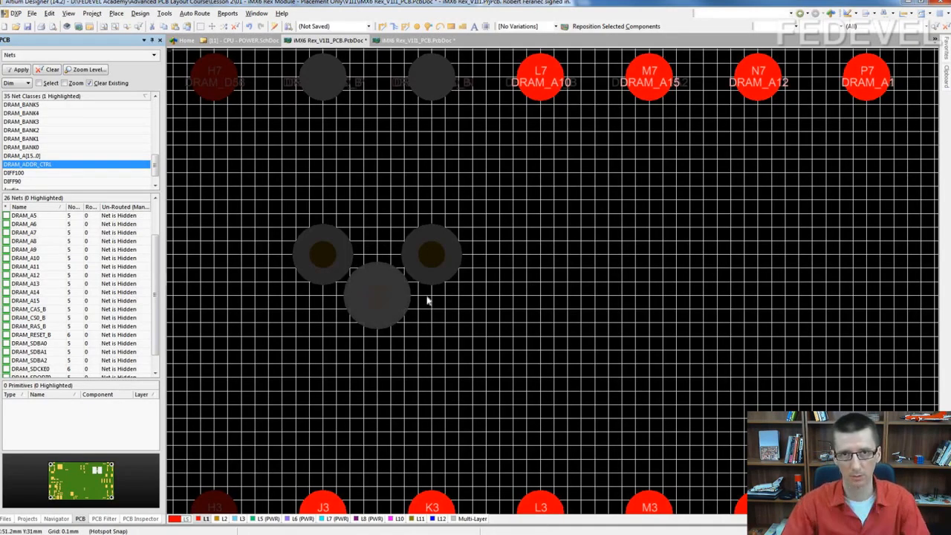
Step: Display the signal layers on the reference board and examine the plane clearances and tracks around the two staggered via rows
{"action": "left_click", "coordinate": [405, 41]}
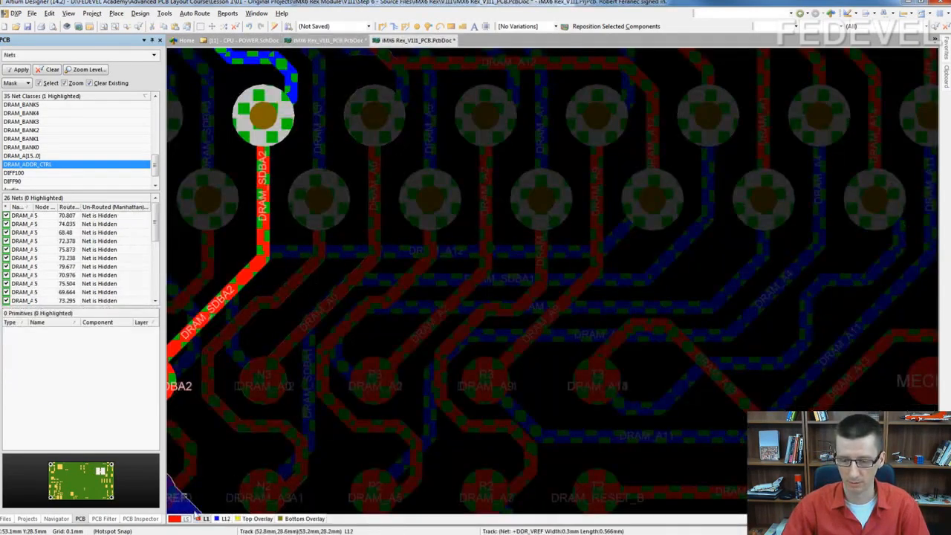
{"action": "left_click", "coordinate": [173, 519]}
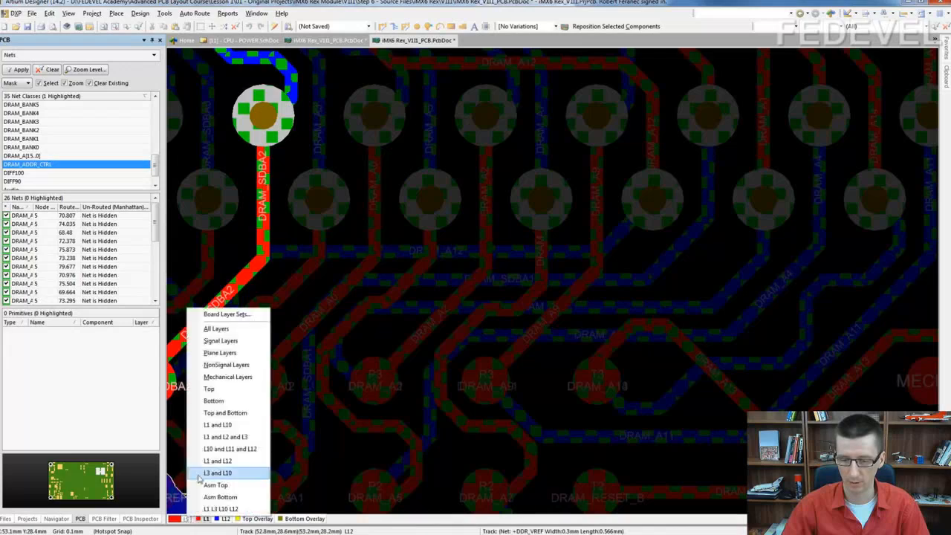
{"action": "left_click", "coordinate": [215, 340]}
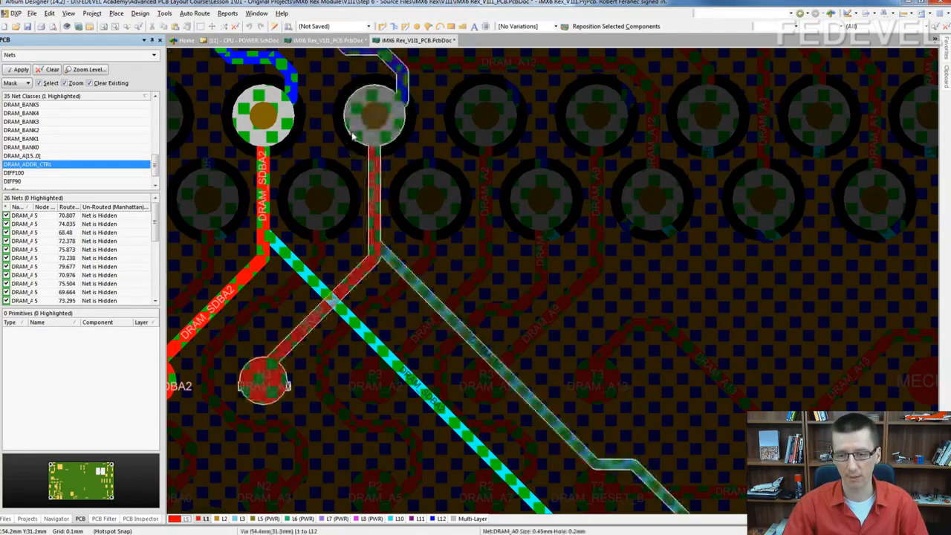
{"action": "scroll", "coordinate": [347, 165], "scroll_direction": "down", "scroll_amount": 5, "text": "ctrl"}
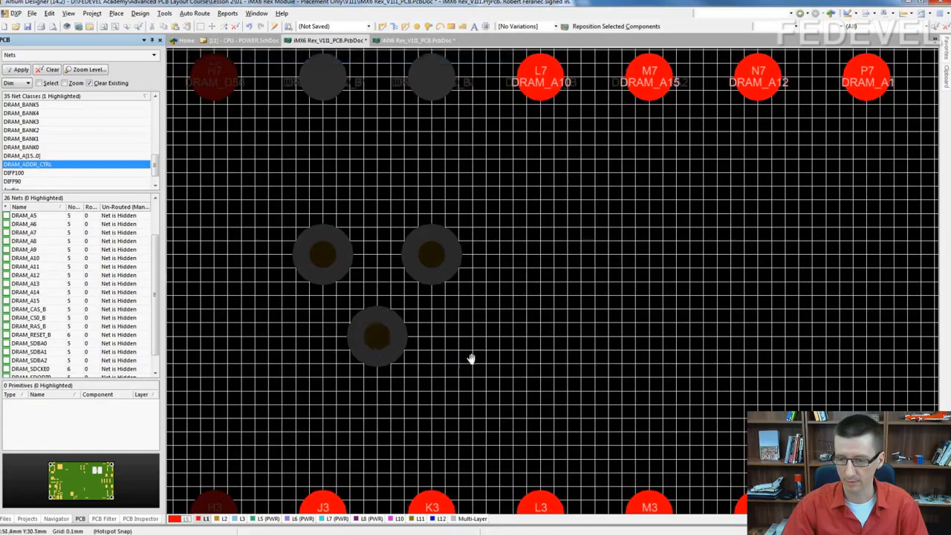
Step: Measure the distance from ball J3 to the lower via on the placement board
{"action": "scroll", "coordinate": [471, 357], "scroll_direction": "down", "scroll_amount": 2}
{"action": "left_click", "coordinate": [227, 14]}
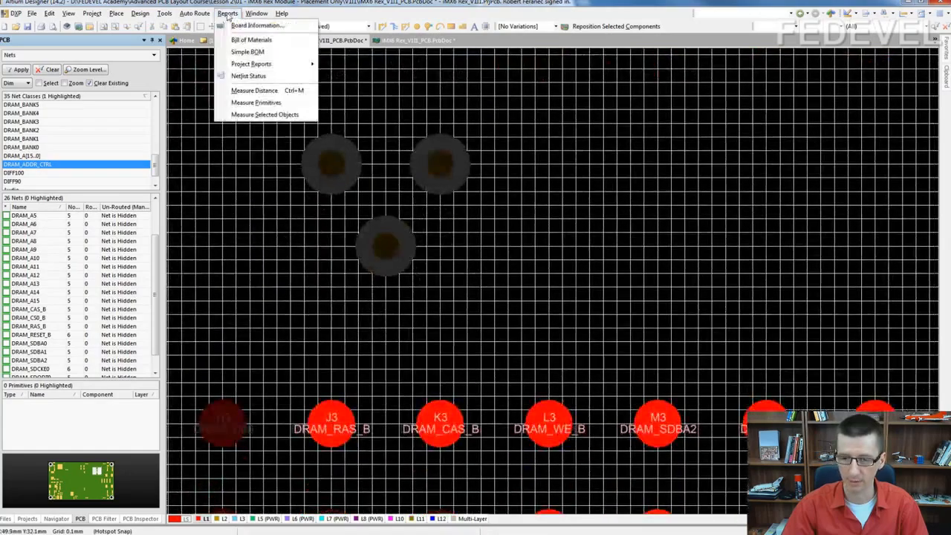
{"action": "left_click", "coordinate": [239, 90]}
{"action": "left_click", "coordinate": [332, 420]}
{"action": "left_click", "coordinate": [385, 246]}
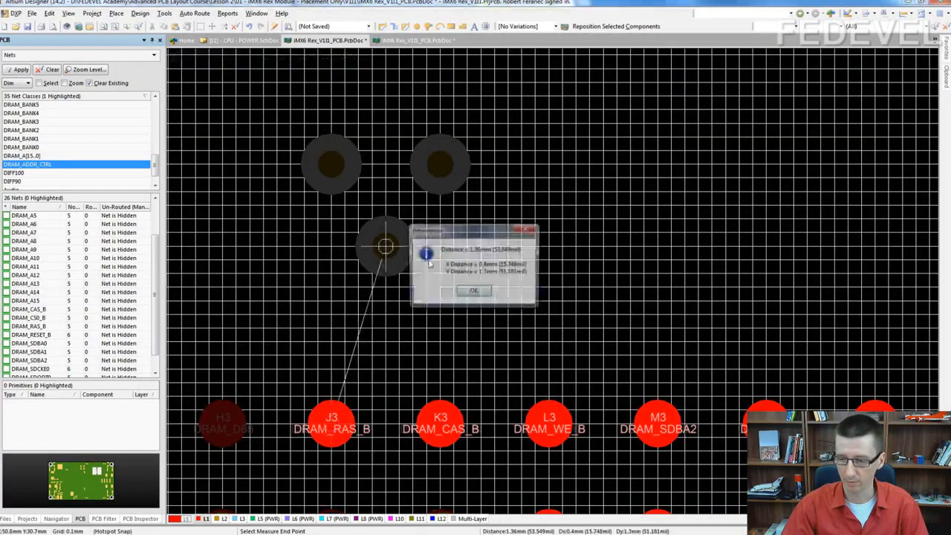
Step: Check the net assigned to ball K9 of memory U4 in its pad properties
{"action": "left_click", "coordinate": [475, 292]}
{"action": "scroll", "coordinate": [431, 239], "scroll_direction": "down", "scroll_amount": 1, "text": "ctrl"}
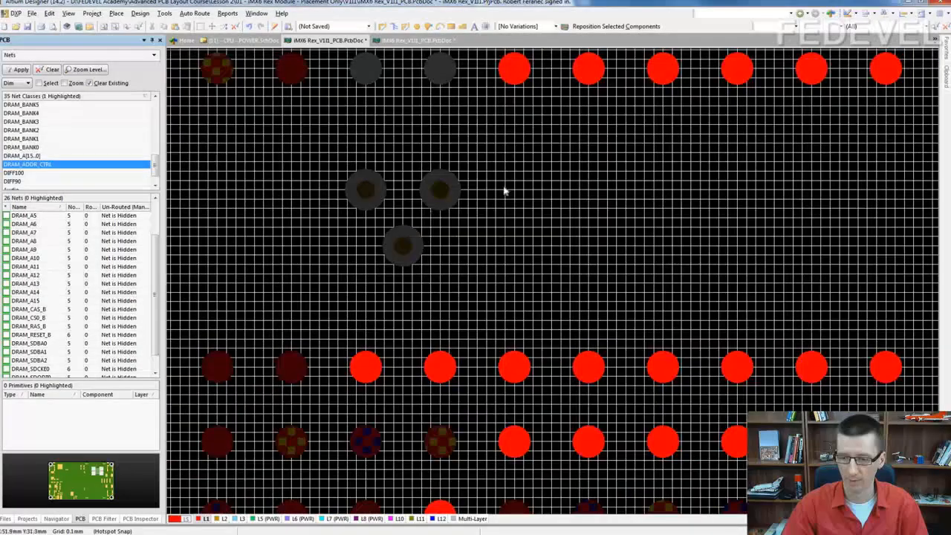
{"action": "right_click_drag", "start_coordinate": [512, 138], "coordinate": [441, 268]}
{"action": "scroll", "coordinate": [440, 266], "scroll_direction": "down", "scroll_amount": 1, "text": "ctrl"}
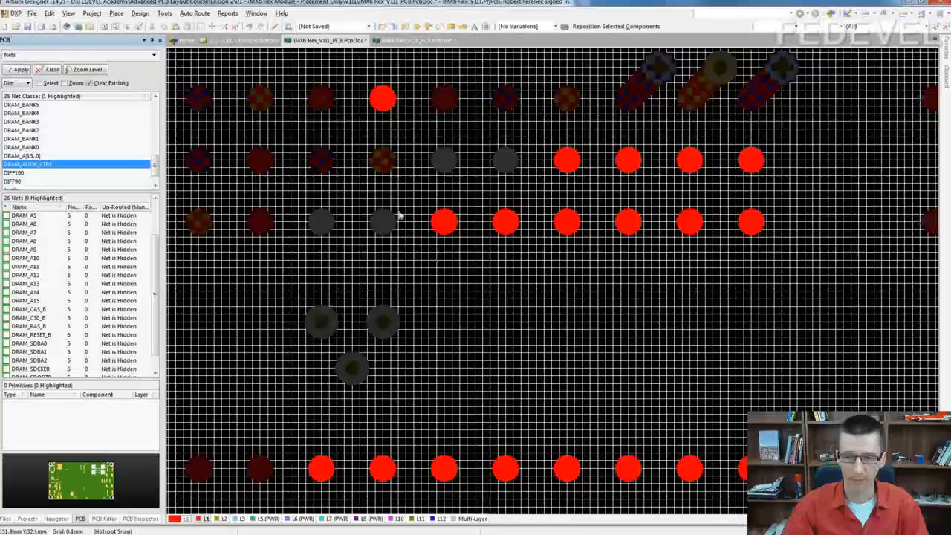
{"action": "double_click", "coordinate": [384, 107]}
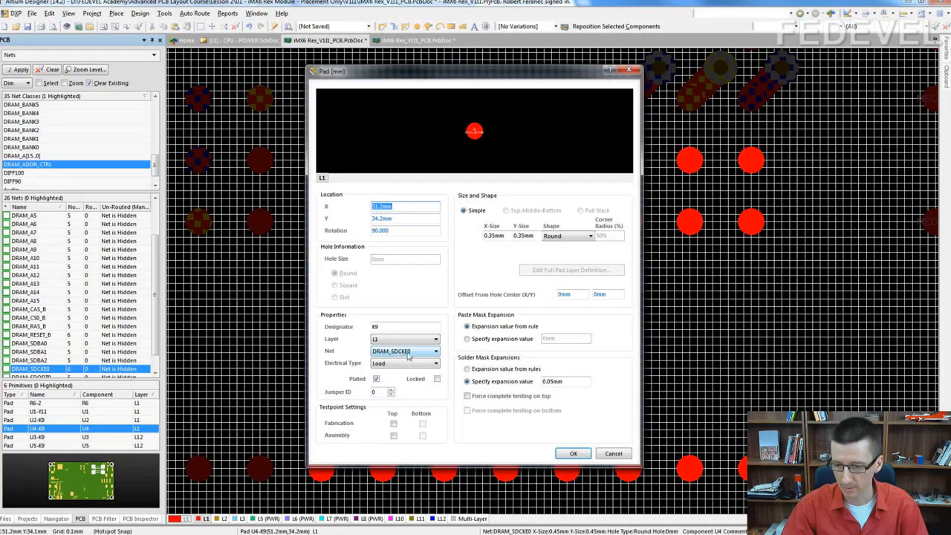
{"action": "left_click", "coordinate": [574, 455]}
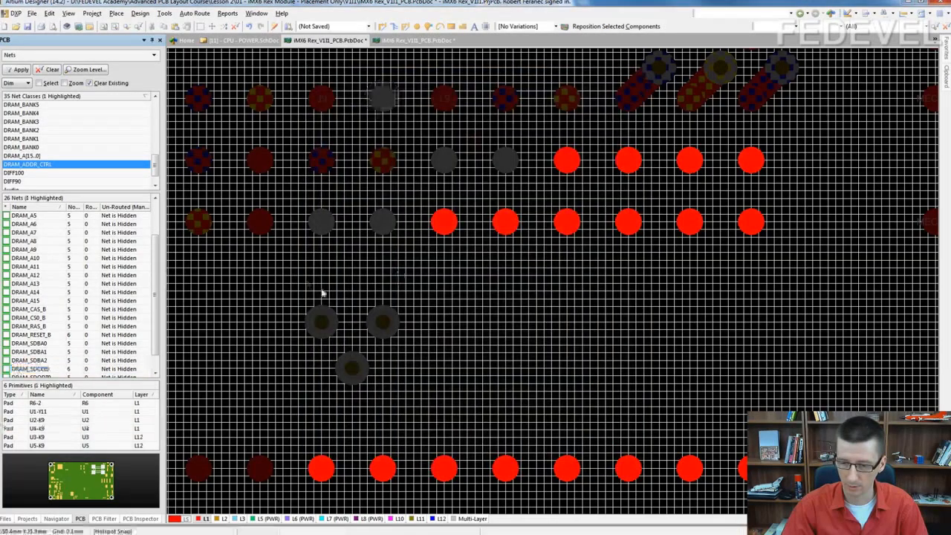
Step: Assign net DRAM_SDCKE0 to the via at X 50.4 mm, Y 31.3 mm
{"action": "double_click", "coordinate": [336, 318]}
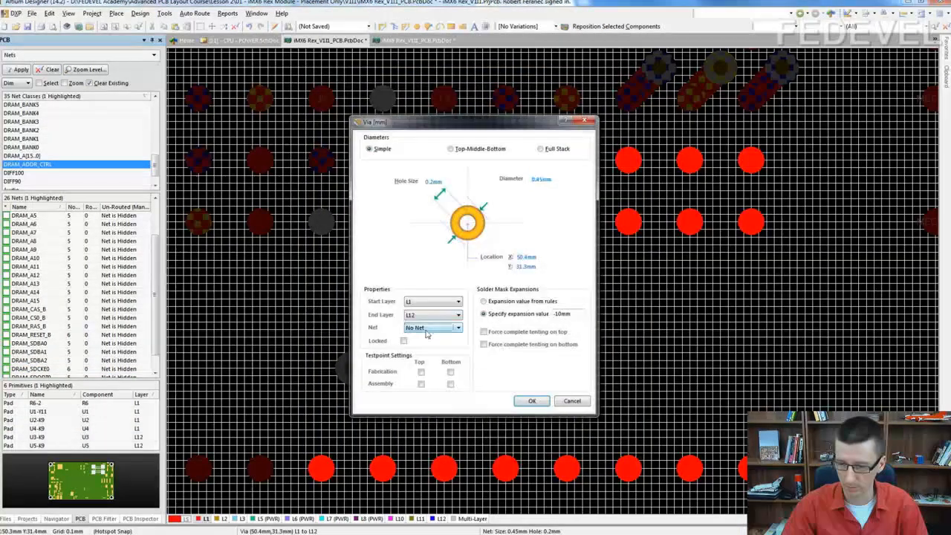
{"action": "left_click", "coordinate": [427, 328]}
{"action": "type", "text": "sd"}
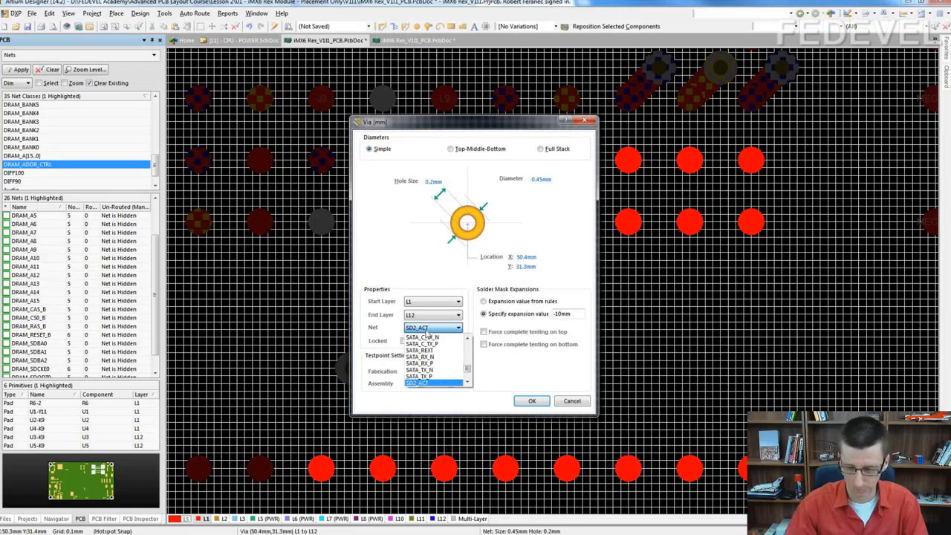
{"action": "type", "text": "d"}
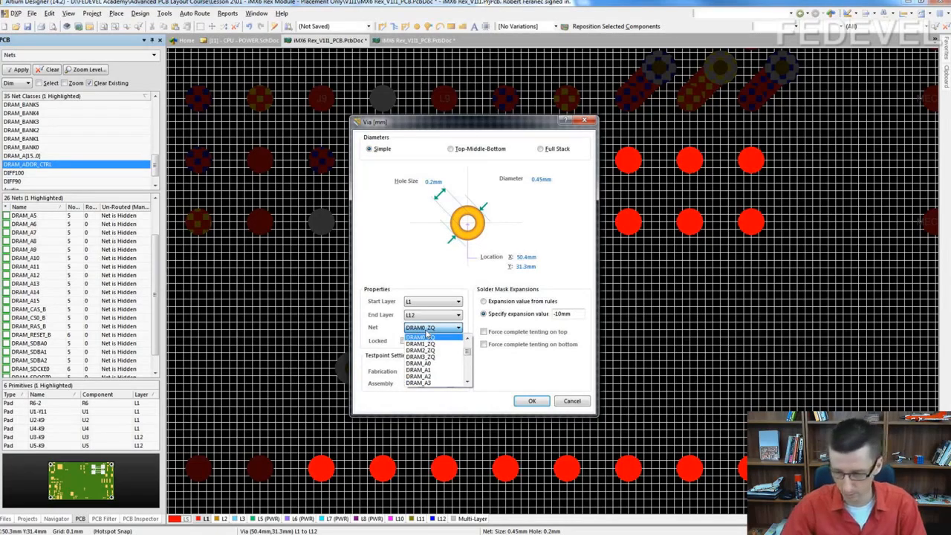
{"action": "left_click", "coordinate": [468, 383]}
{"action": "left_click", "coordinate": [468, 383]}
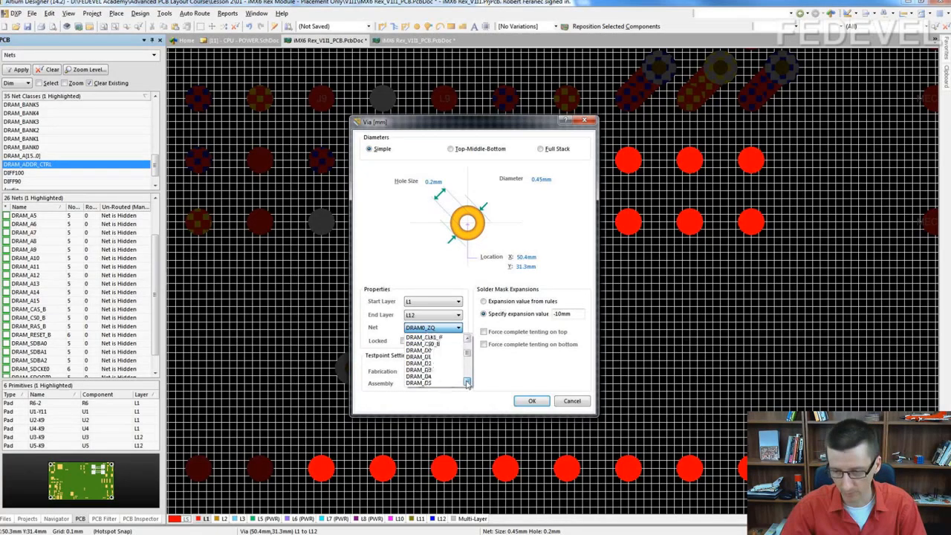
{"action": "left_click", "coordinate": [468, 383]}
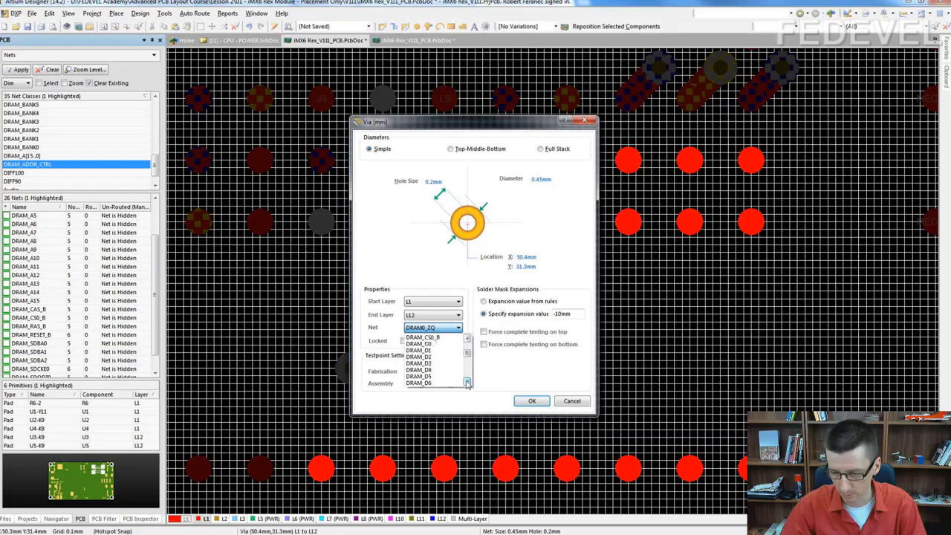
{"action": "left_click", "coordinate": [467, 383]}
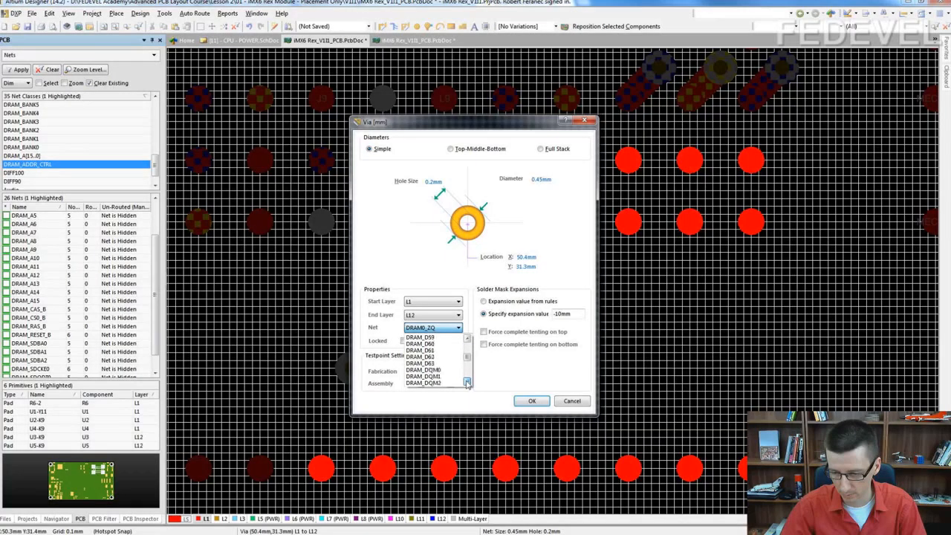
{"action": "left_click", "coordinate": [468, 380]}
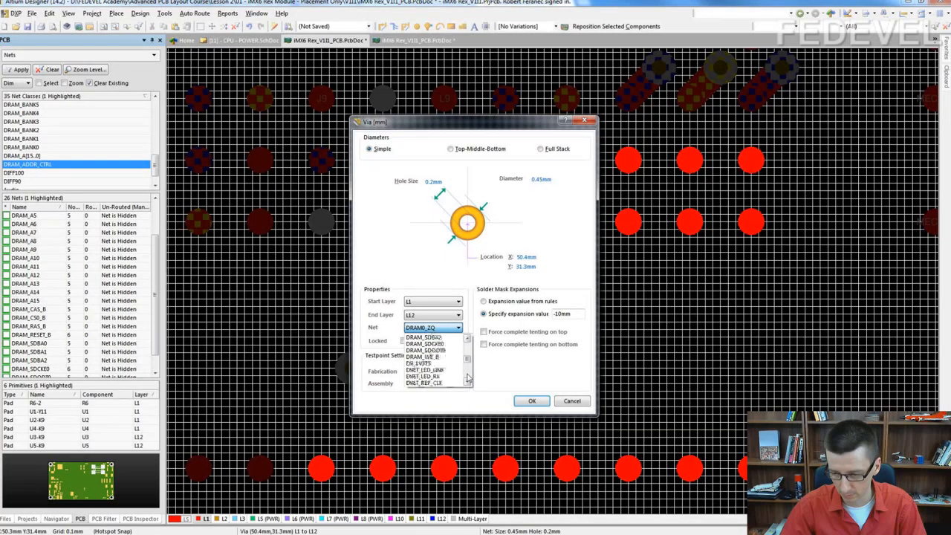
{"action": "left_click", "coordinate": [449, 346]}
{"action": "left_click", "coordinate": [532, 401]}
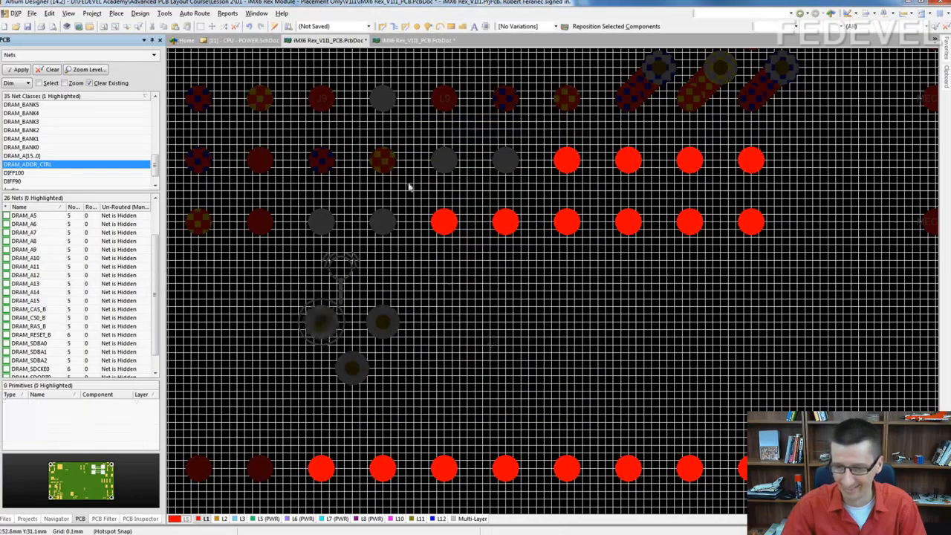
Step: Route a track on layer L1 from ball K9 between the neighbouring balls to the DRAM_SDCKE0 via
{"action": "left_click", "coordinate": [382, 27]}
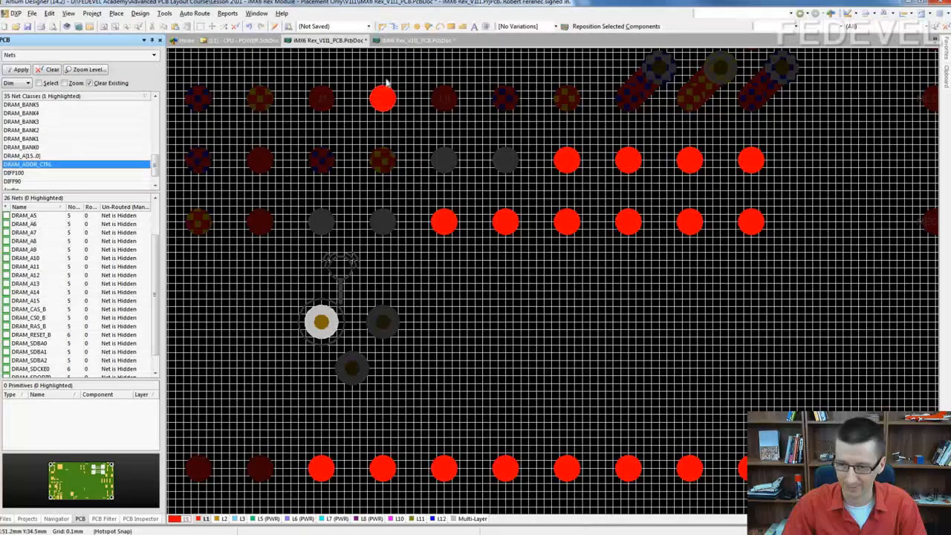
{"action": "left_click", "coordinate": [382, 98]}
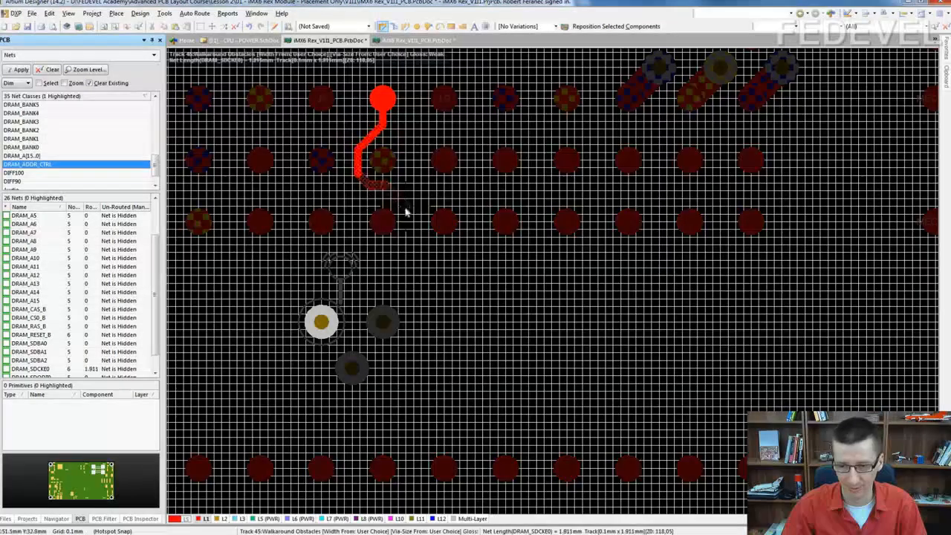
{"action": "left_click", "coordinate": [320, 319]}
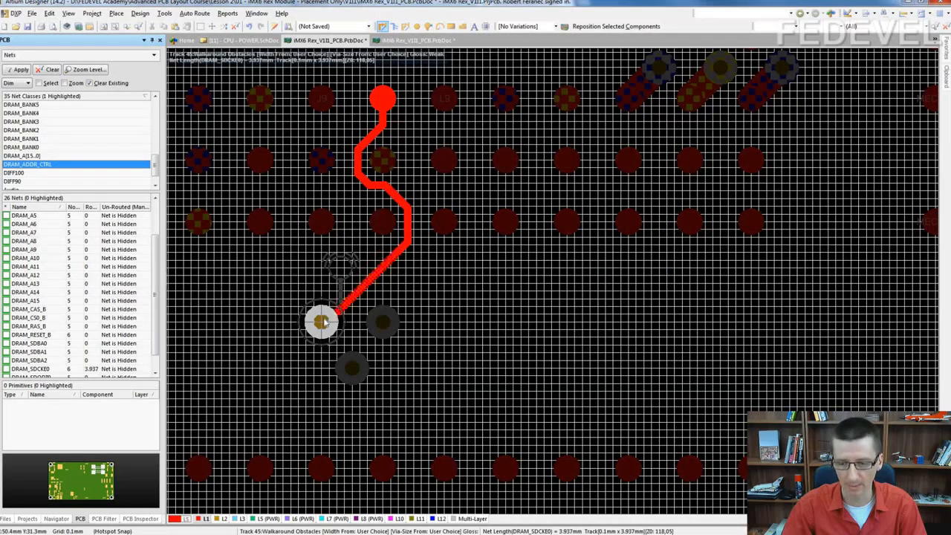
Step: Examine the fanout via against the memory balls on layer L12, and switch to the i.MX6 guide's ADDR/CMD/CTRL topology figure in the browser
{"action": "right_click_drag", "start_coordinate": [373, 308], "coordinate": [394, 217]}
{"action": "scroll", "coordinate": [381, 214], "scroll_direction": "down", "scroll_amount": 4, "text": "ctrl"}
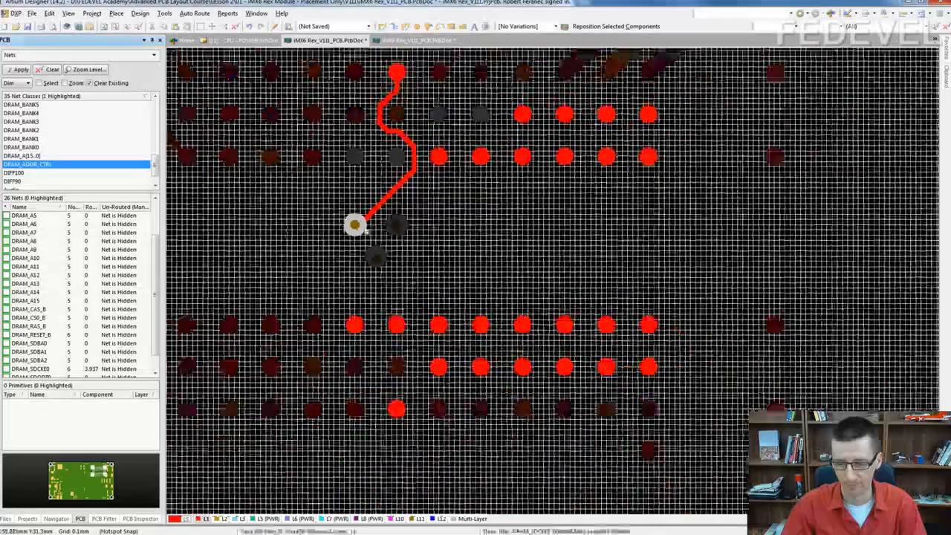
{"action": "key", "text": "KP_Multiply"}
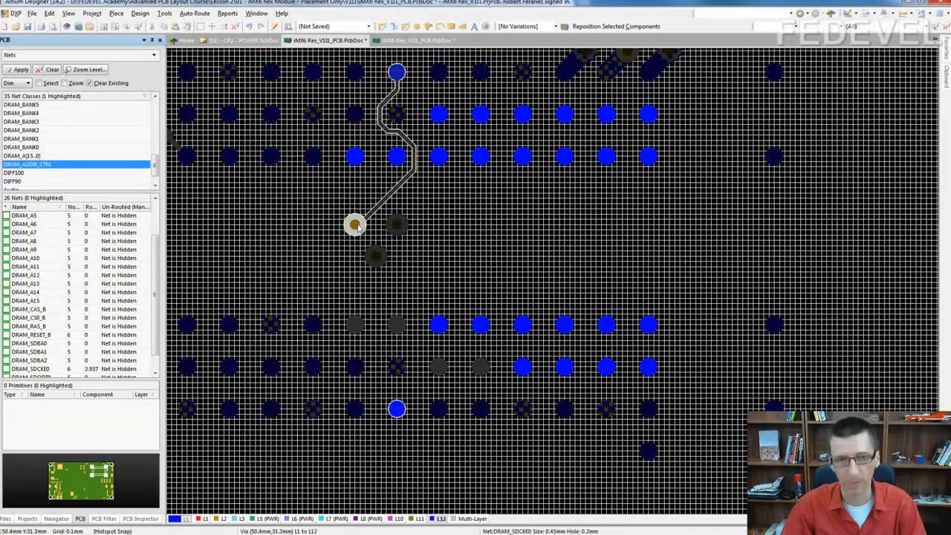
{"action": "right_click_drag", "start_coordinate": [424, 233], "coordinate": [411, 251]}
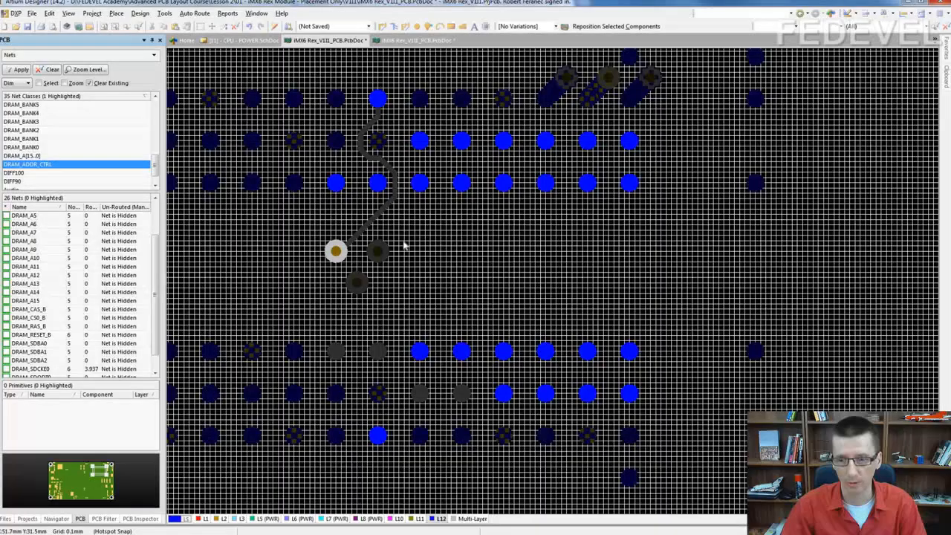
{"action": "right_click_drag", "start_coordinate": [370, 307], "coordinate": [423, 305]}
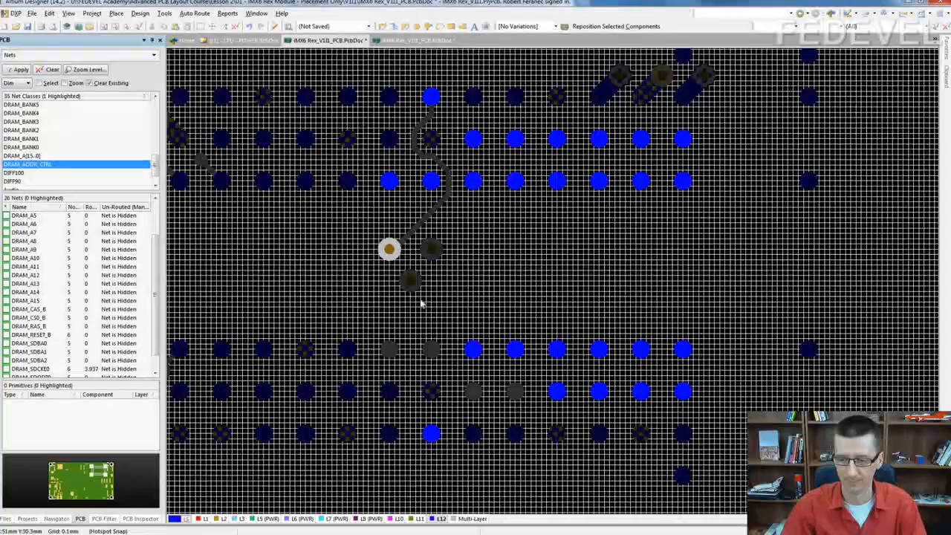
{"action": "scroll", "coordinate": [420, 303], "scroll_direction": "down", "scroll_amount": 2, "text": "ctrl"}
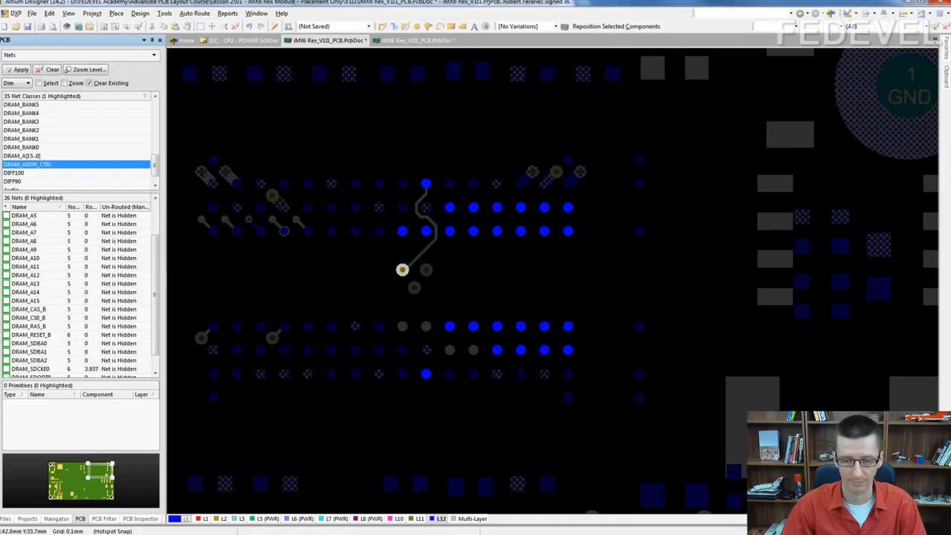
{"action": "key", "text": "alt+Tab"}
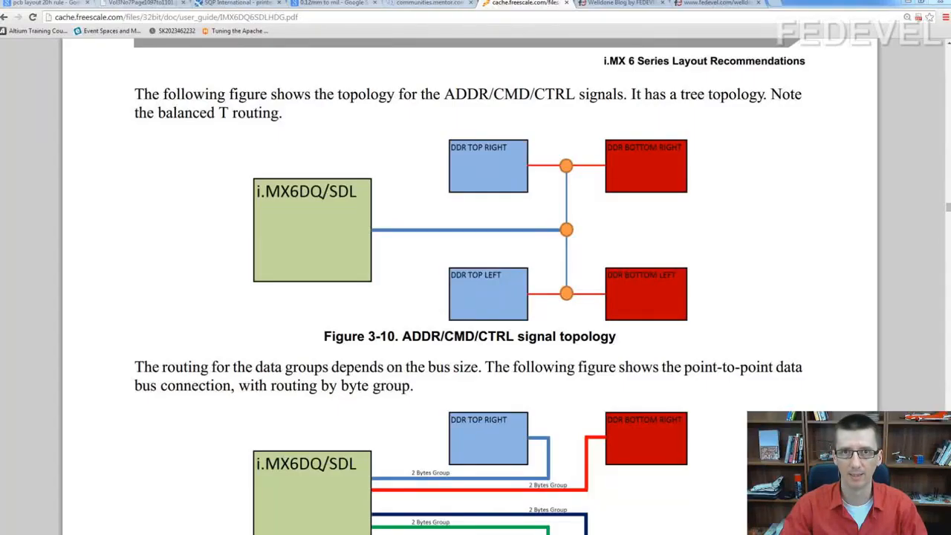
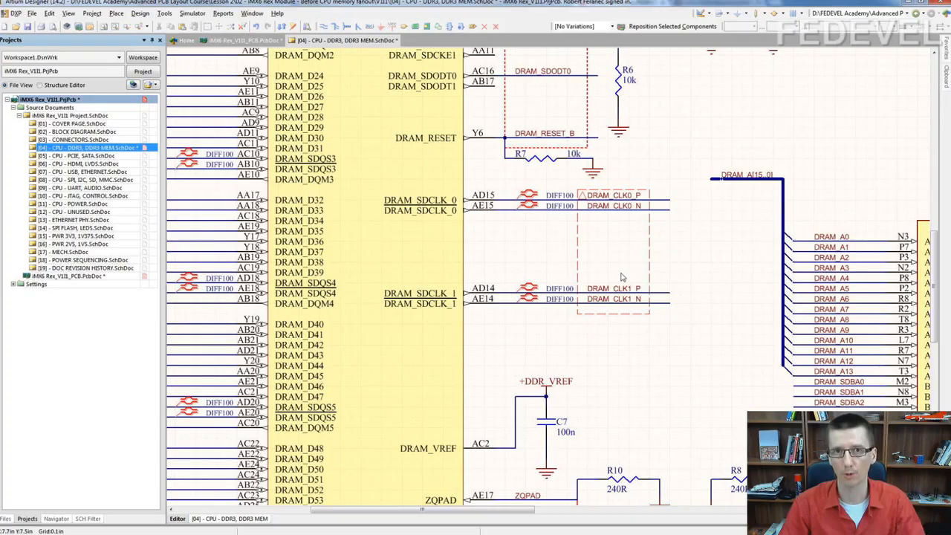
Step: Place a Net Class directive on the lower edge of the blanket around the DRAM_CLK0 and DRAM_CLK1 nets
{"action": "left_click", "coordinate": [116, 13]}
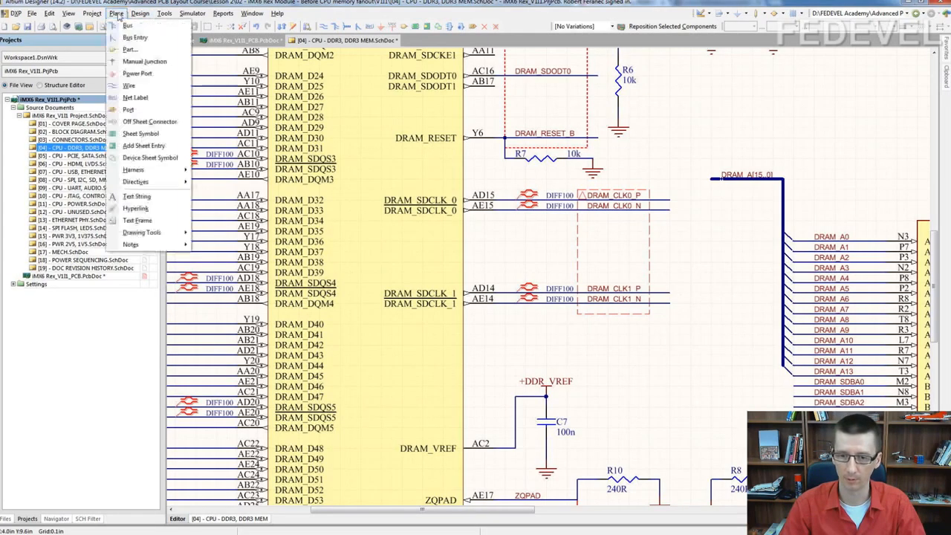
{"action": "mouse_move", "coordinate": [153, 182]}
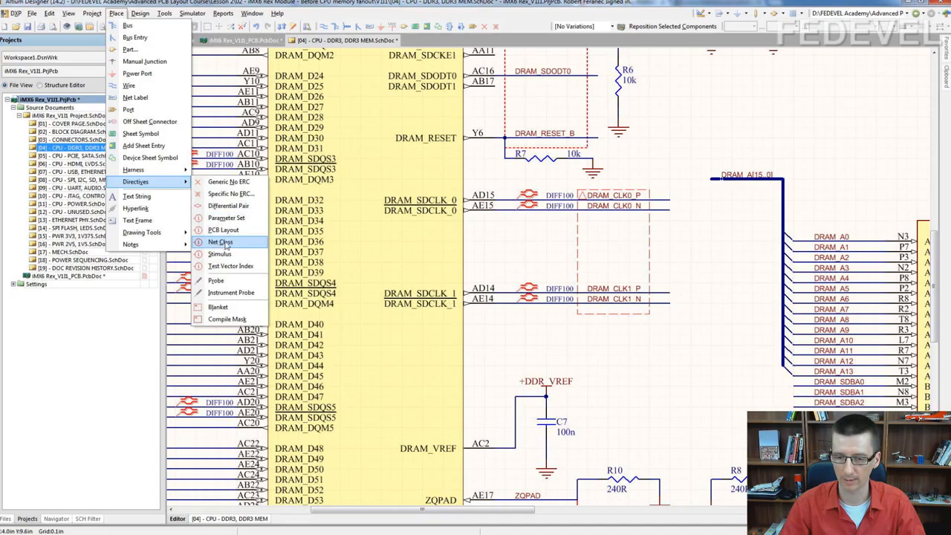
{"action": "left_click", "coordinate": [226, 244]}
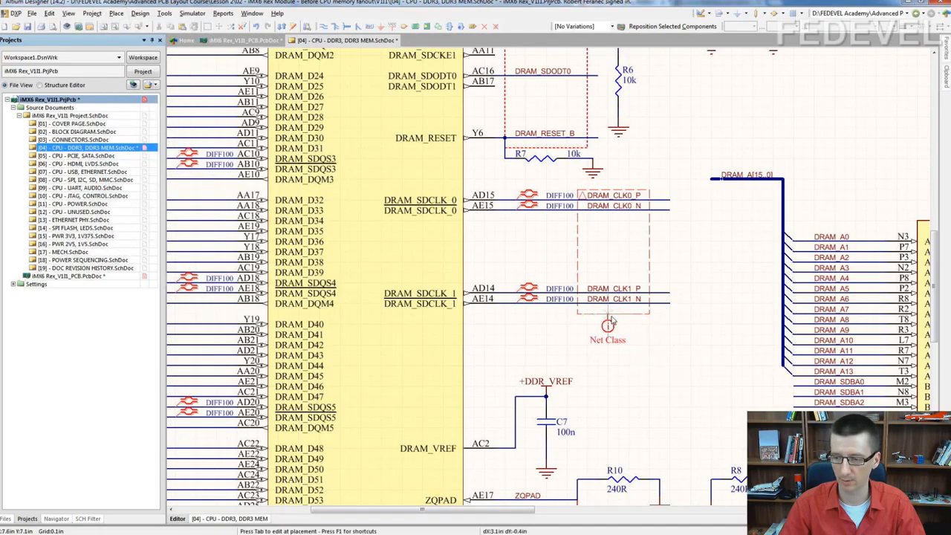
{"action": "left_click", "coordinate": [610, 320]}
Step: Set the ClassName value of the new Net Class directive to DRAM_SDCLK
{"action": "double_click", "coordinate": [610, 332]}
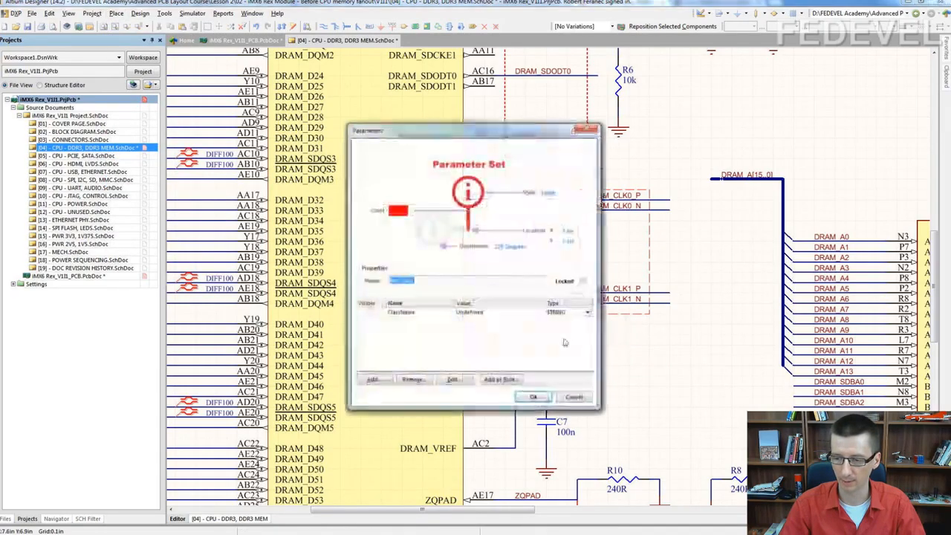
{"action": "left_click", "coordinate": [467, 318]}
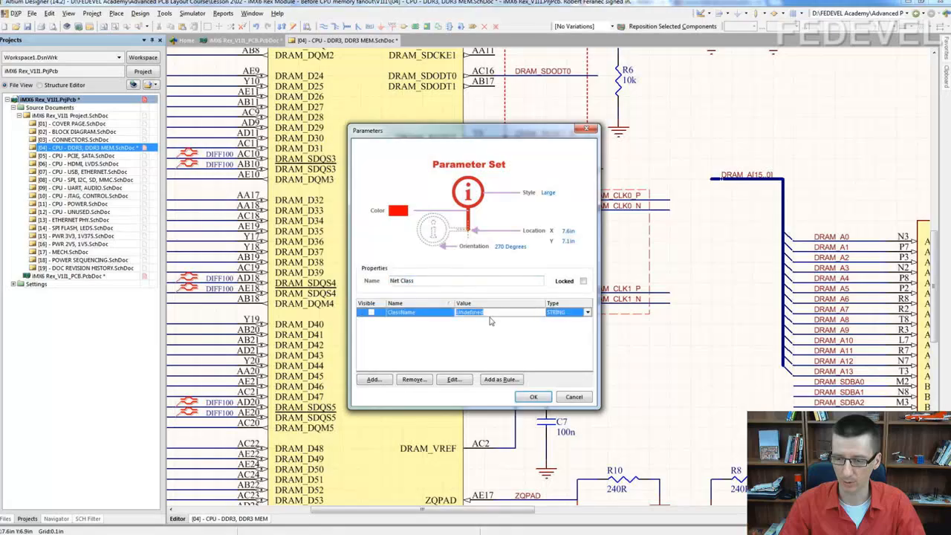
{"action": "left_click", "coordinate": [489, 313]}
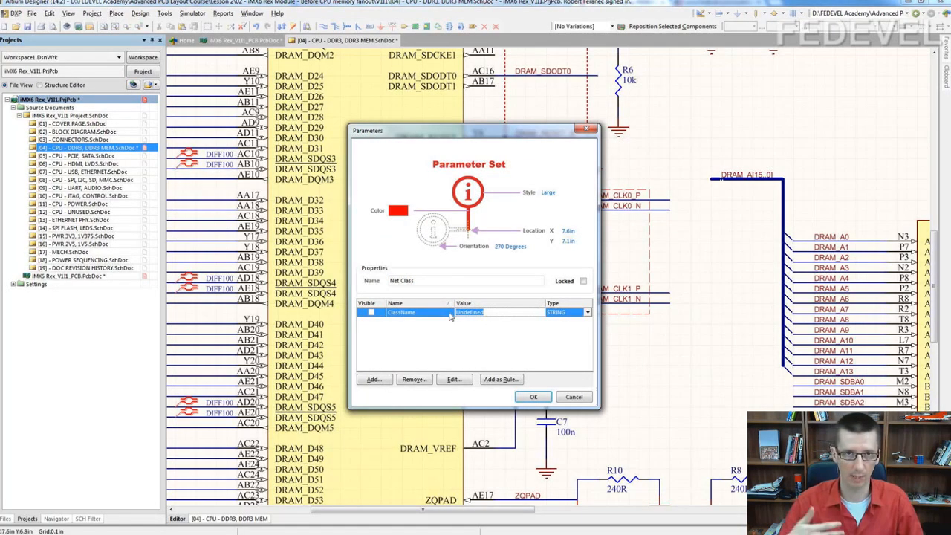
{"action": "type", "text": "DRAM_SDCLK"}
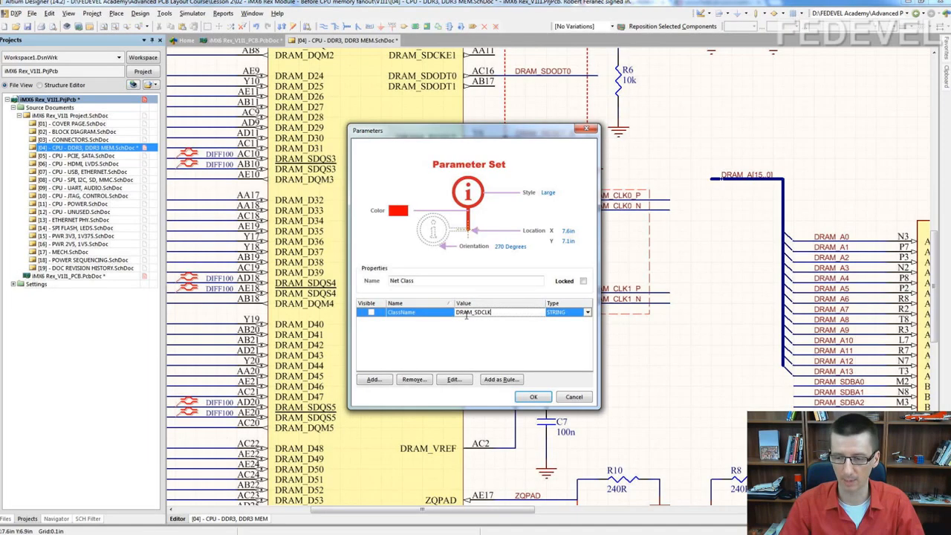
{"action": "left_click", "coordinate": [533, 397]}
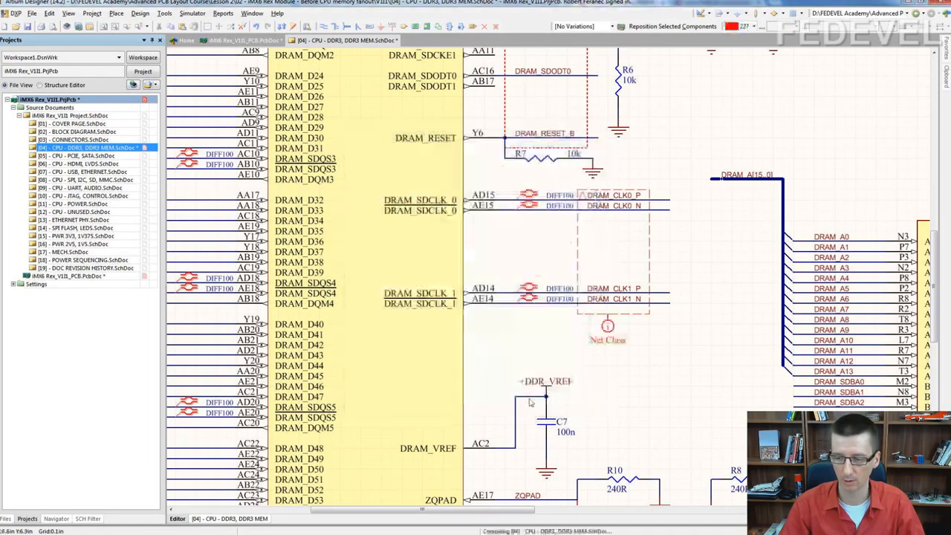
Step: Update the PCB document from the schematic, executing the change order that adds the DRAM_SDCLK net class
{"action": "left_click", "coordinate": [141, 13]}
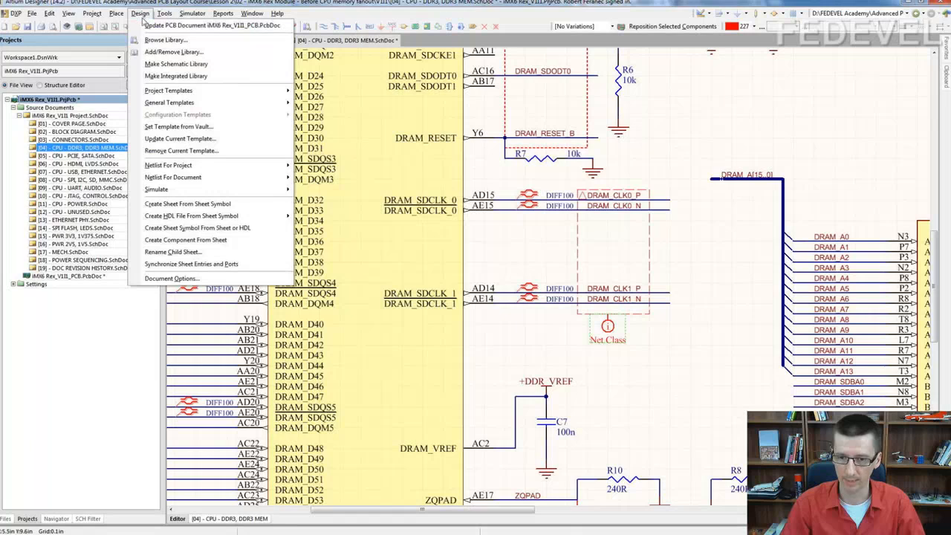
{"action": "left_click", "coordinate": [144, 26]}
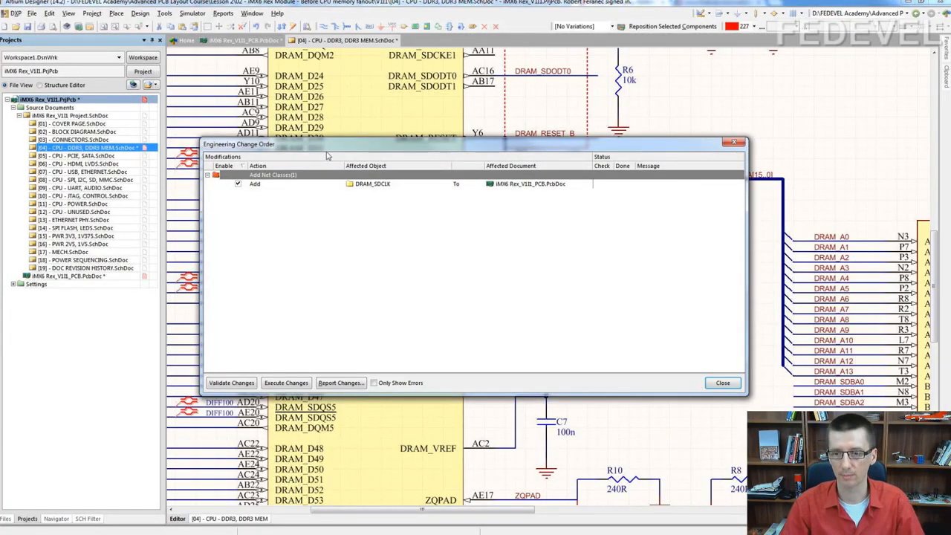
{"action": "left_click", "coordinate": [285, 382]}
{"action": "left_click", "coordinate": [723, 383]}
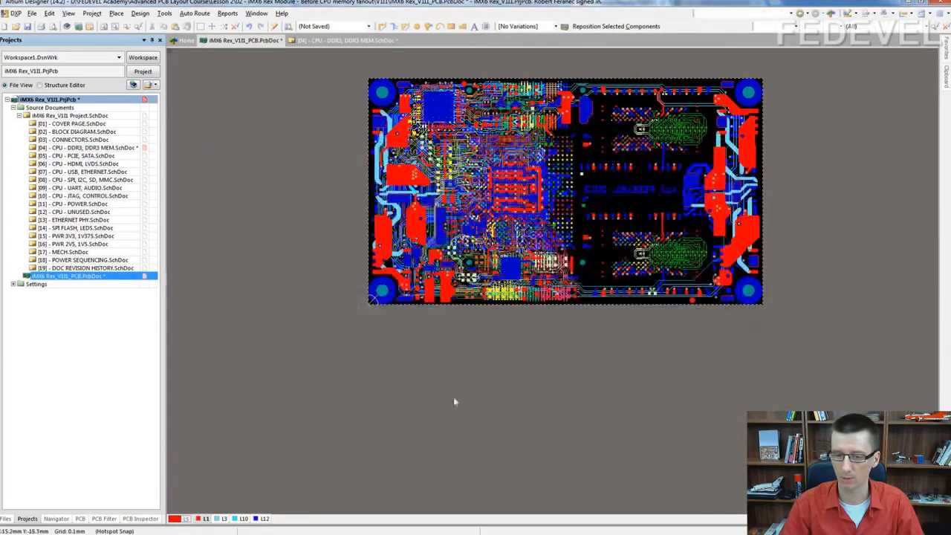
Step: List the net classes of the PCB and highlight the DRAM_SDCLK class on the board
{"action": "left_click", "coordinate": [81, 518]}
{"action": "left_click", "coordinate": [153, 57]}
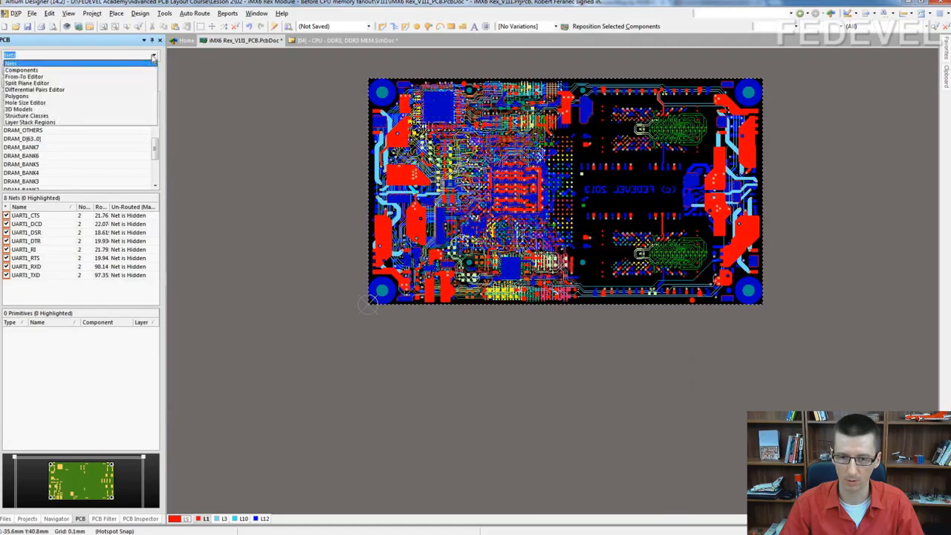
{"action": "left_click", "coordinate": [146, 64]}
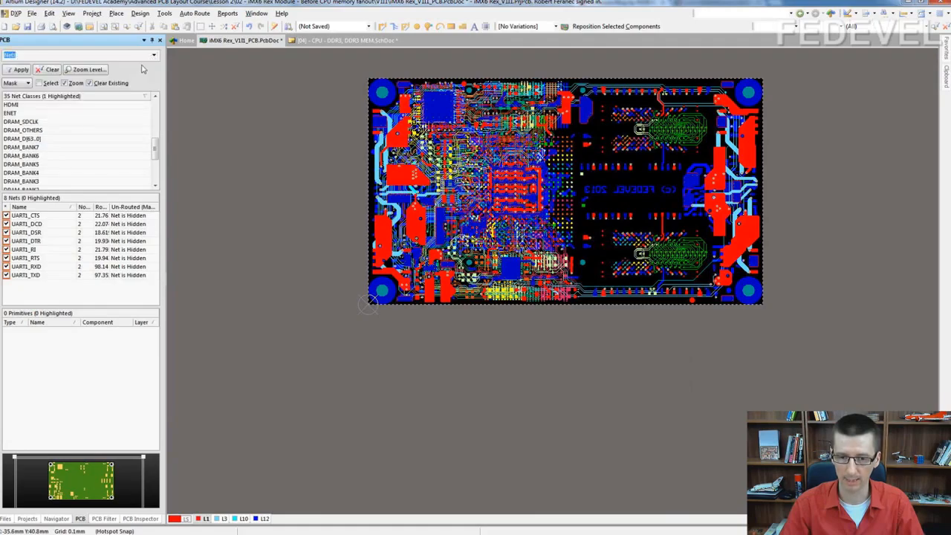
{"action": "left_click", "coordinate": [22, 121]}
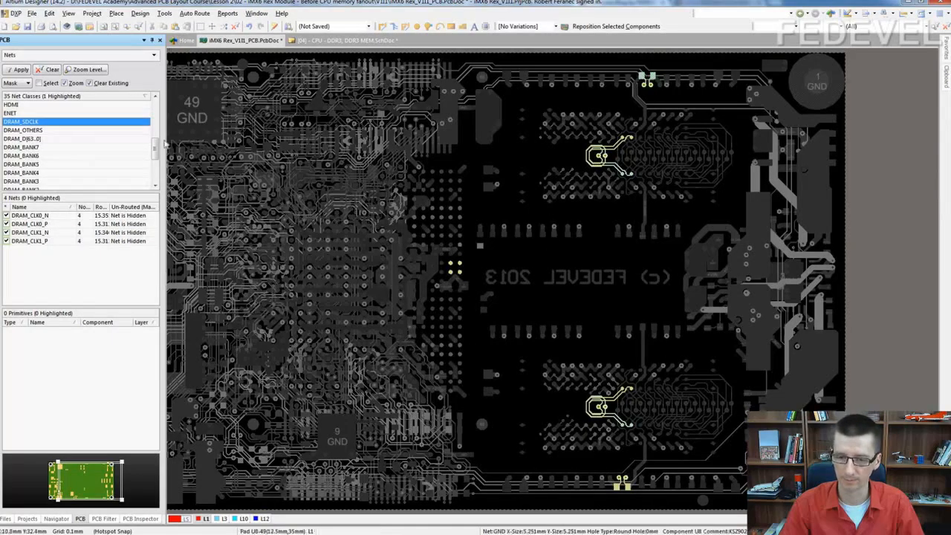
Step: Highlight the DRAM_BANK0, UART1 and SD_CARD net classes in turn to examine their connections on the board
{"action": "left_click_drag", "start_coordinate": [155, 146], "coordinate": [156, 158]}
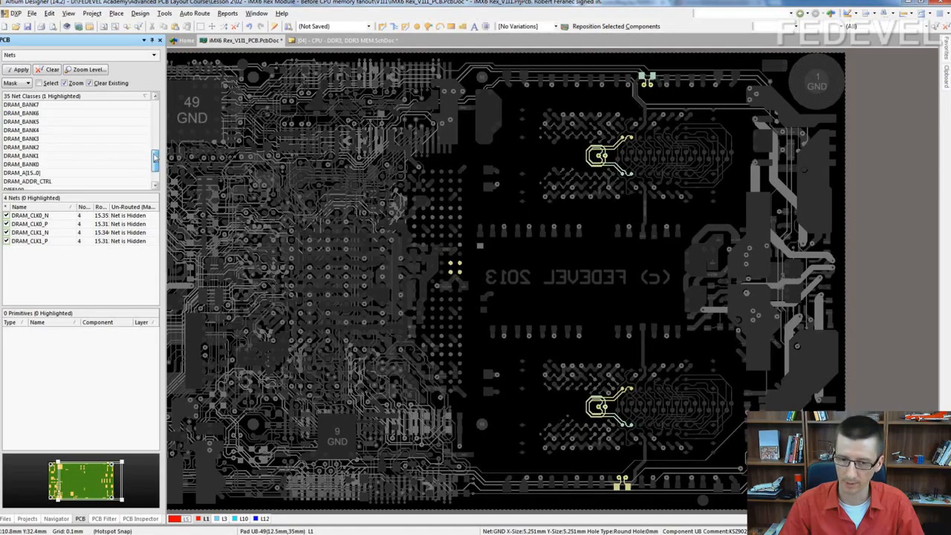
{"action": "left_click", "coordinate": [28, 165]}
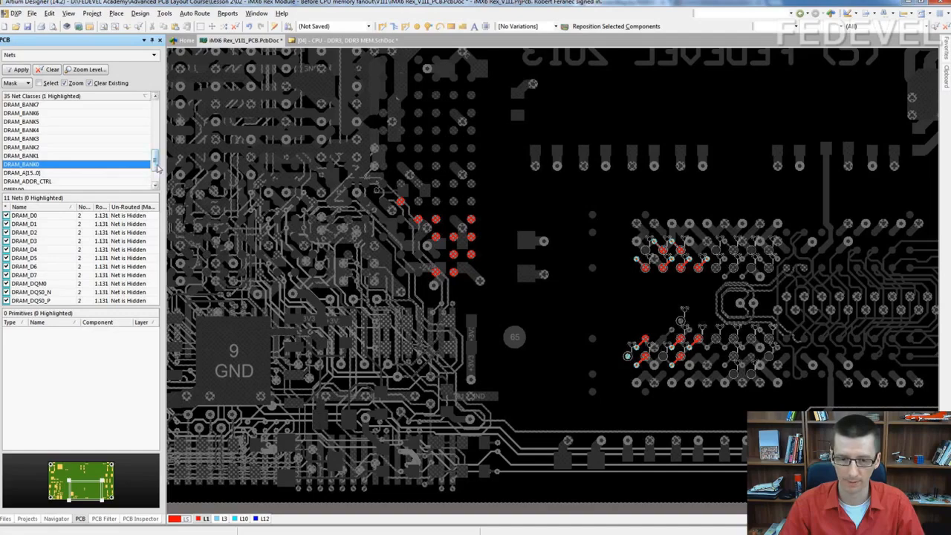
{"action": "left_click_drag", "start_coordinate": [156, 163], "coordinate": [162, 116]}
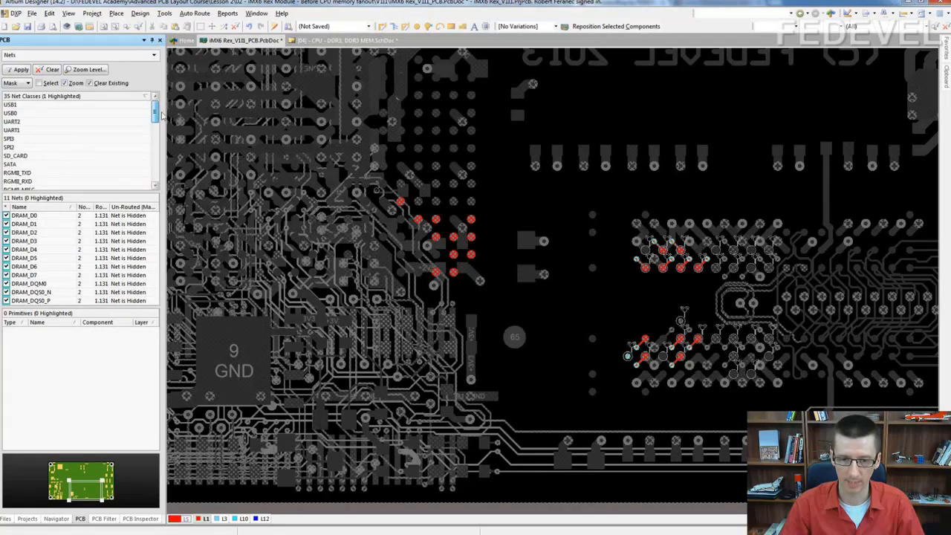
{"action": "left_click", "coordinate": [23, 132]}
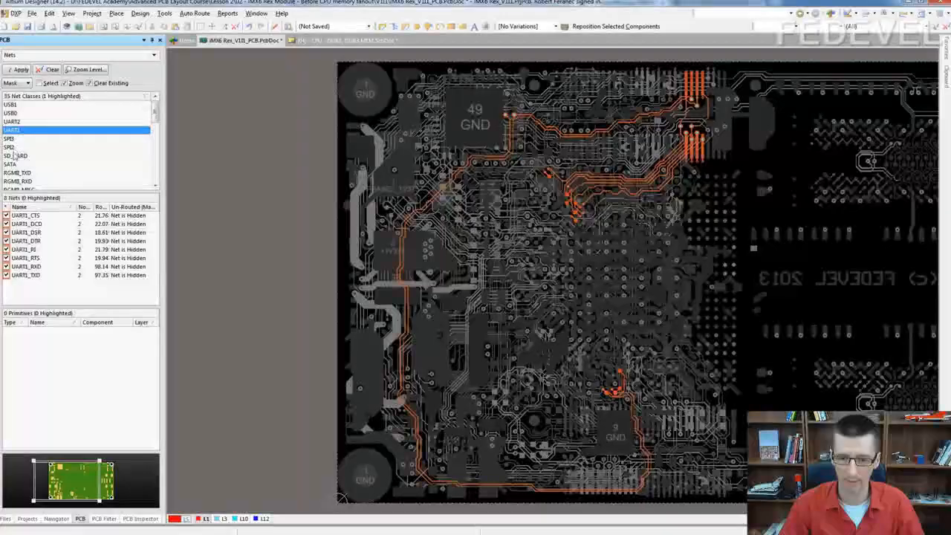
{"action": "left_click", "coordinate": [15, 156]}
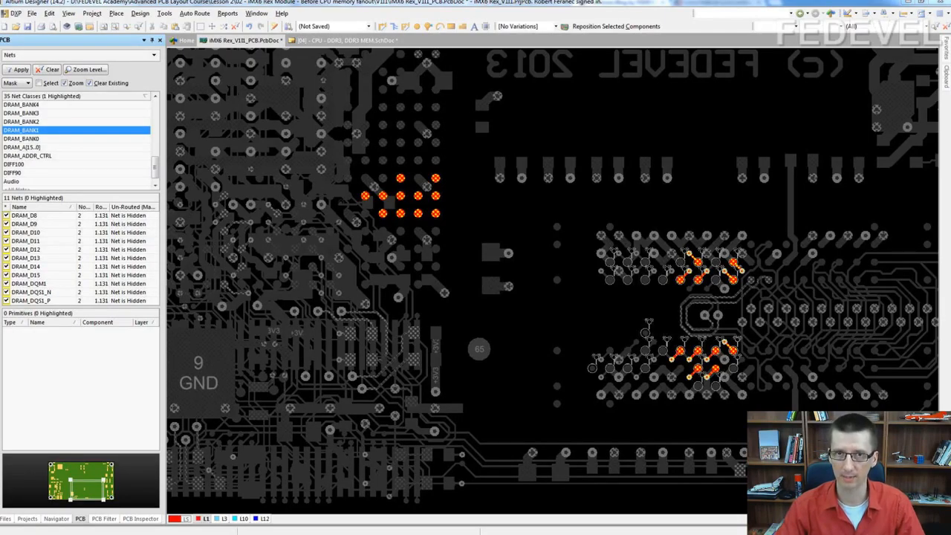
Step: Change the net color of the DRAM_BANK0 class to bright green, basic color 228
{"action": "left_click", "coordinate": [34, 139]}
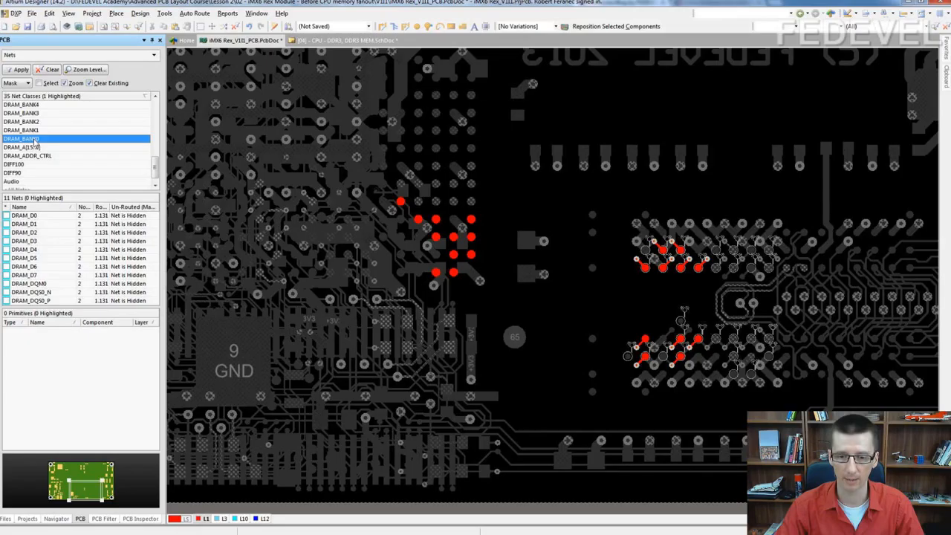
{"action": "right_click", "coordinate": [34, 141]}
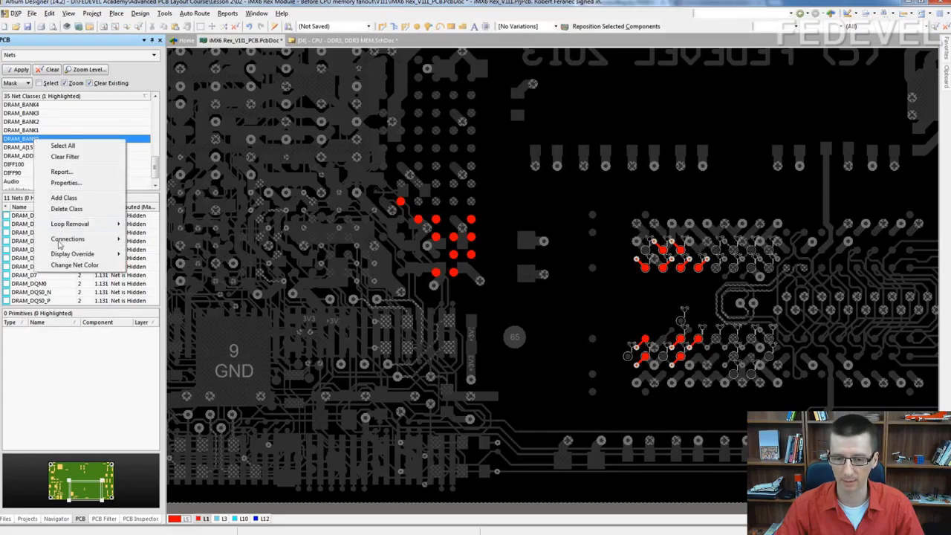
{"action": "left_click", "coordinate": [74, 265]}
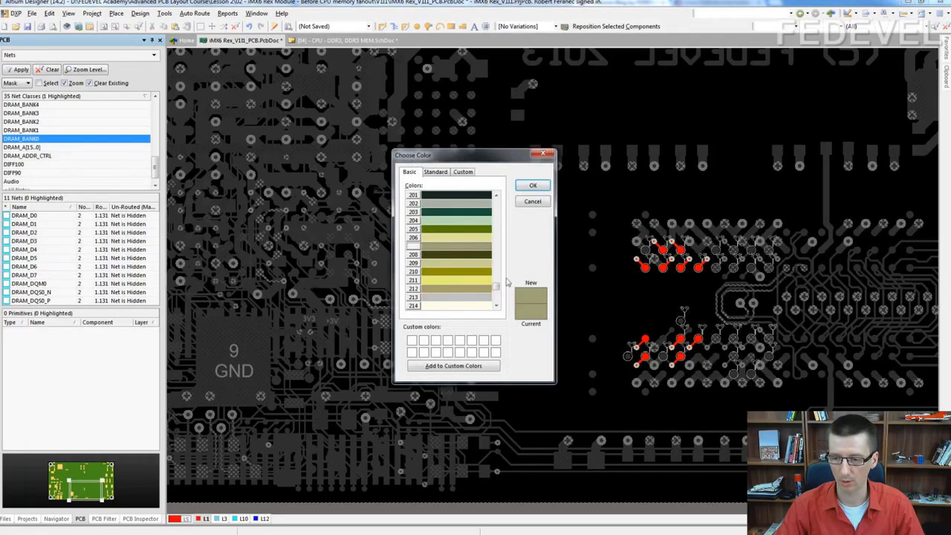
{"action": "left_click_drag", "start_coordinate": [497, 287], "coordinate": [497, 304]}
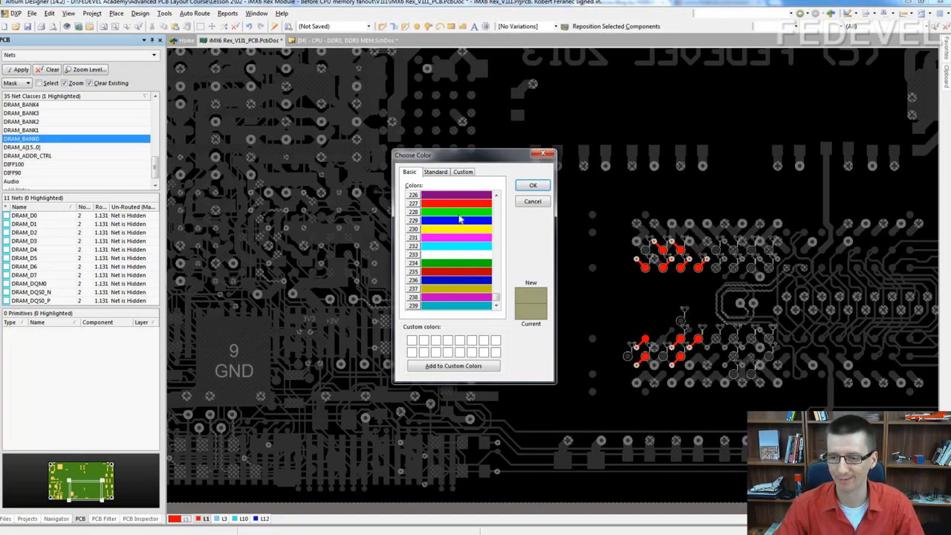
{"action": "left_click", "coordinate": [461, 213]}
{"action": "left_click", "coordinate": [531, 185]}
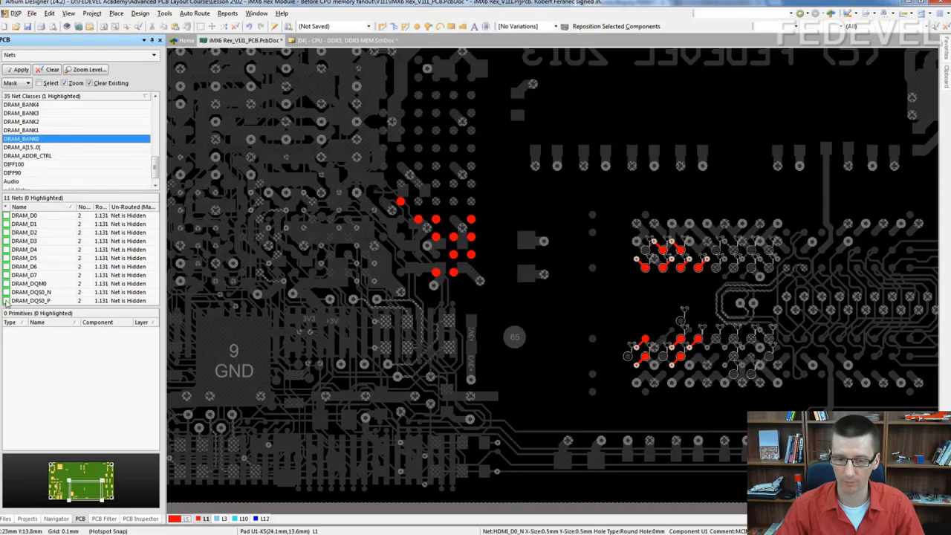
Step: Turn on the display color override for the nets in the DRAM_BANK0 class
{"action": "right_click", "coordinate": [67, 141]}
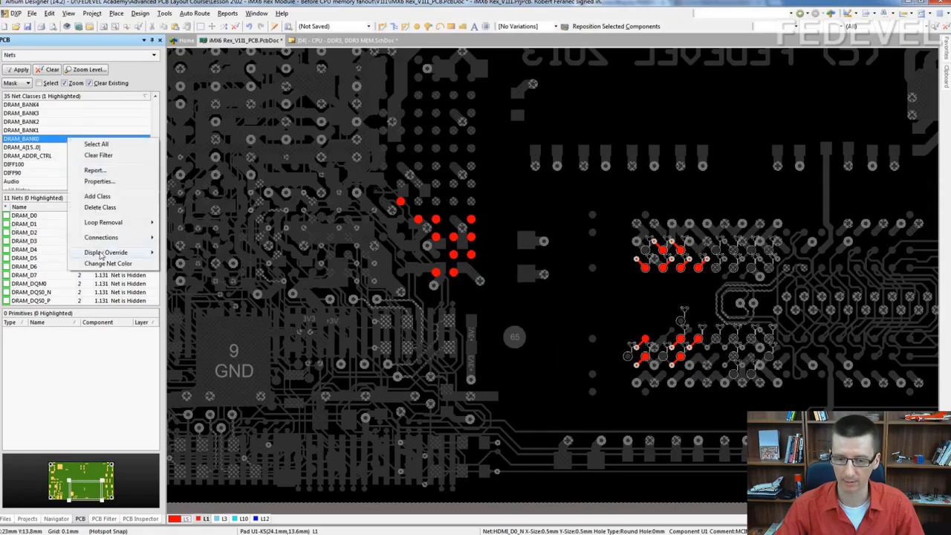
{"action": "mouse_move", "coordinate": [104, 254]}
{"action": "left_click", "coordinate": [186, 254]}
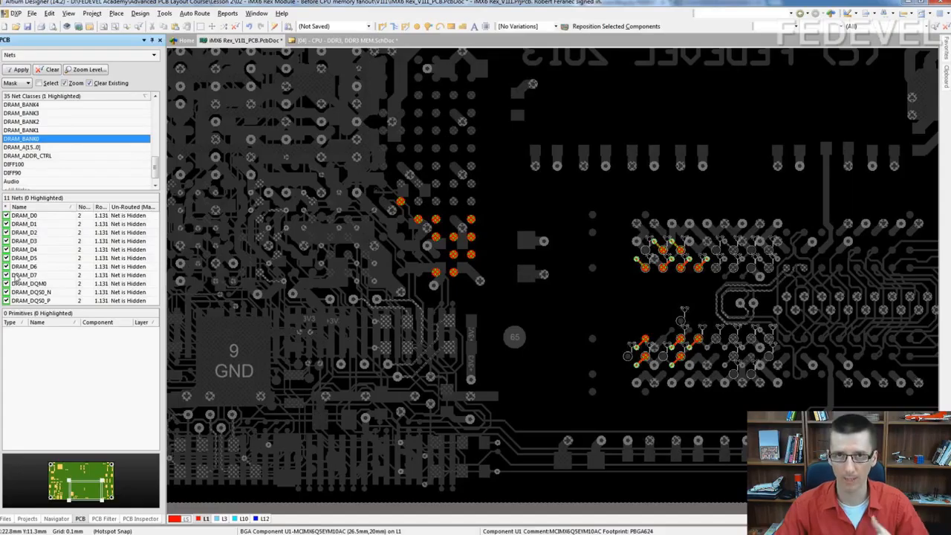
{"action": "scroll", "coordinate": [281, 290], "scroll_direction": "up", "scroll_amount": 3}
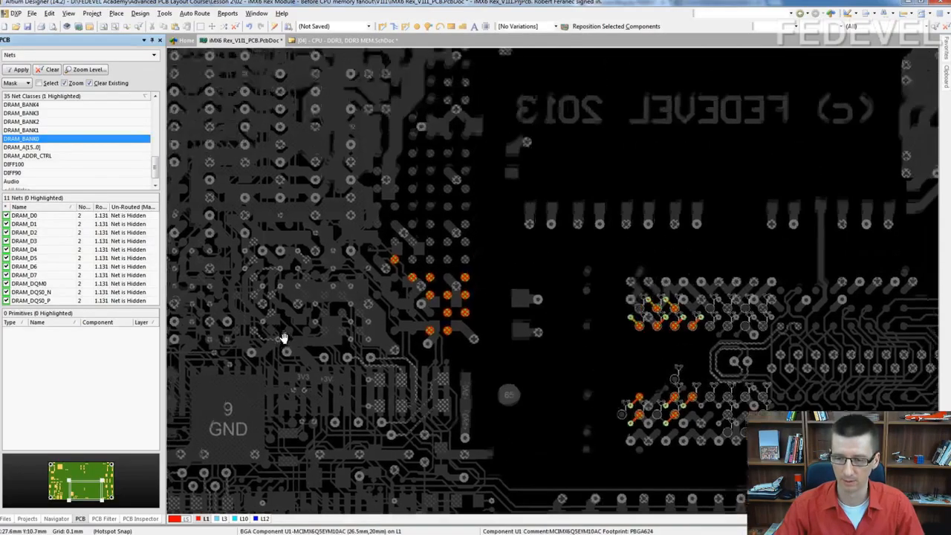
{"action": "scroll", "coordinate": [275, 337], "scroll_direction": "down", "scroll_amount": 2, "text": "ctrl"}
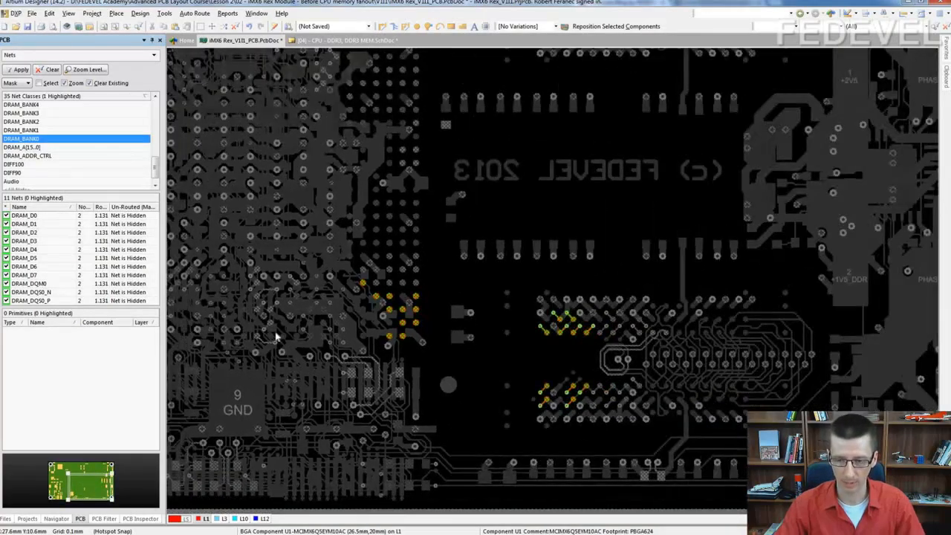
Step: Clear the net mask and compare layers L1 and L12 around the DDR3 memory area
{"action": "left_click", "coordinate": [48, 69]}
{"action": "right_click_drag", "start_coordinate": [377, 137], "coordinate": [308, 212]}
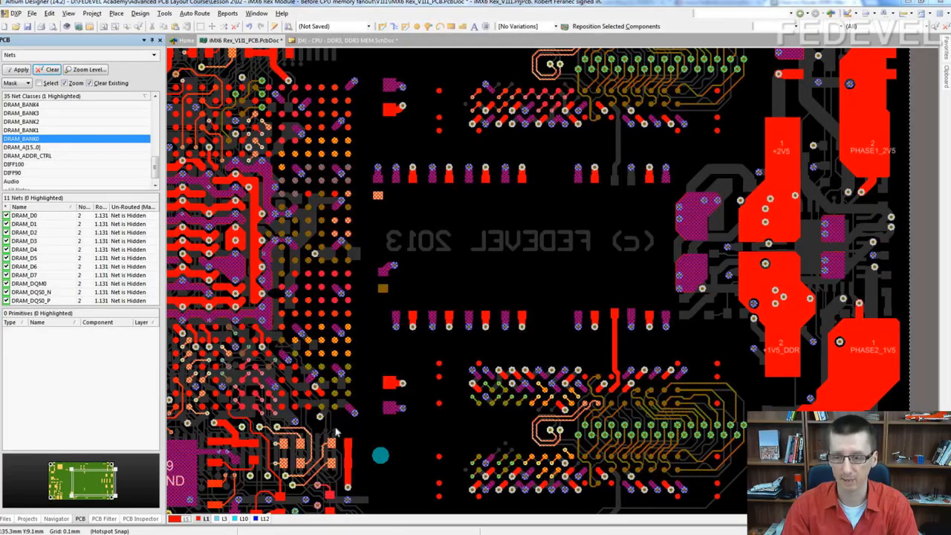
{"action": "key", "text": "KP_Multiply"}
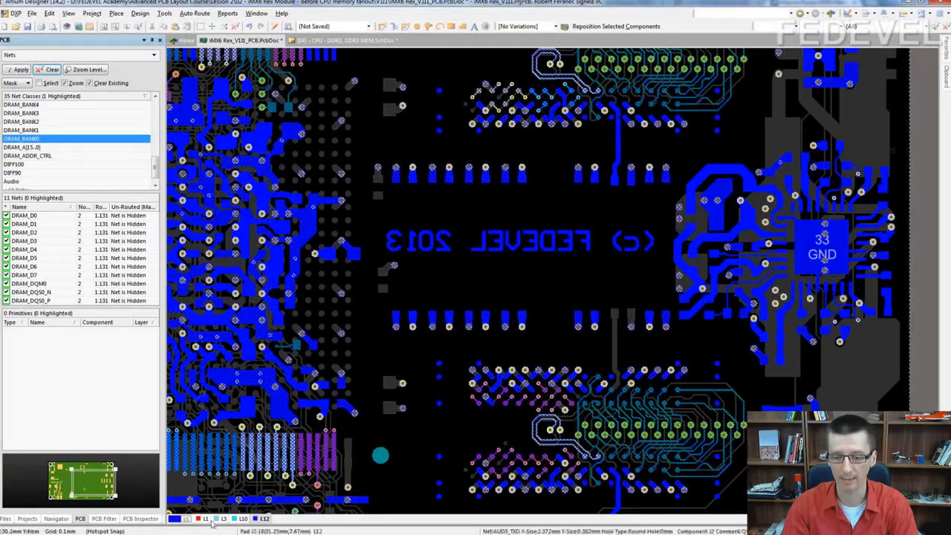
{"action": "key", "text": "KP_Multiply"}
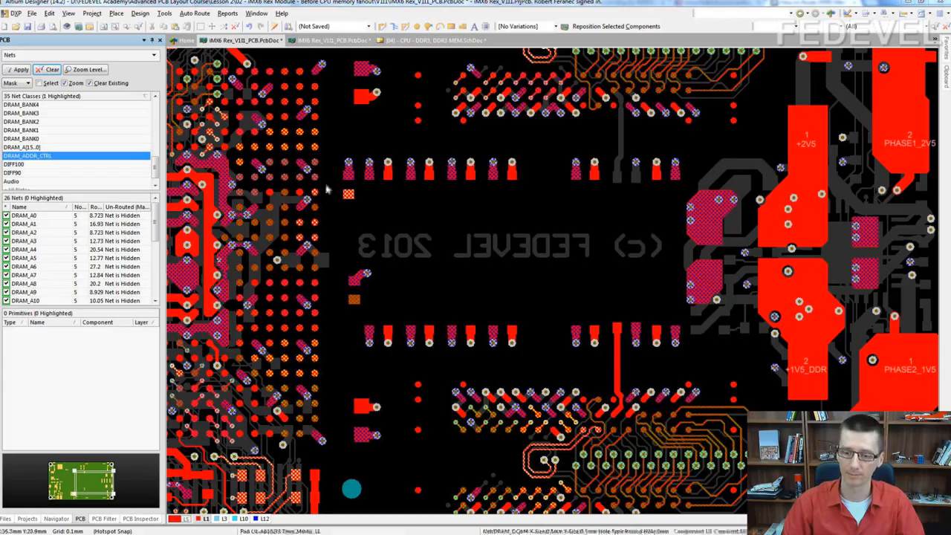
Step: Examine the color-coded fanout between the CPU and the memory chips on layer L1
{"action": "scroll", "coordinate": [334, 197], "scroll_direction": "up", "scroll_amount": 1}
{"action": "scroll", "coordinate": [334, 214], "scroll_direction": "down", "scroll_amount": 1, "text": "ctrl"}
{"action": "scroll", "coordinate": [334, 215], "scroll_direction": "down", "scroll_amount": 1, "text": "ctrl"}
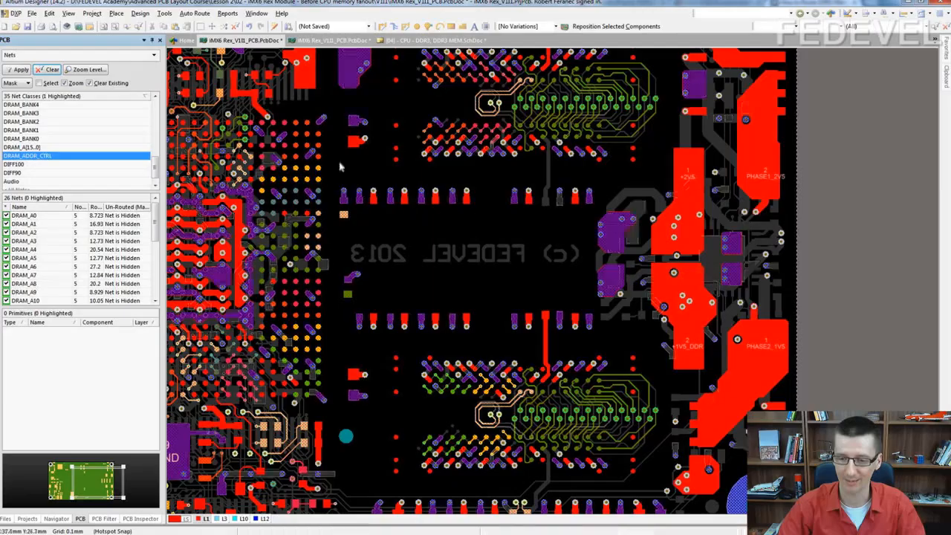
{"action": "scroll", "coordinate": [285, 246], "scroll_direction": "down", "scroll_amount": 2, "text": "ctrl"}
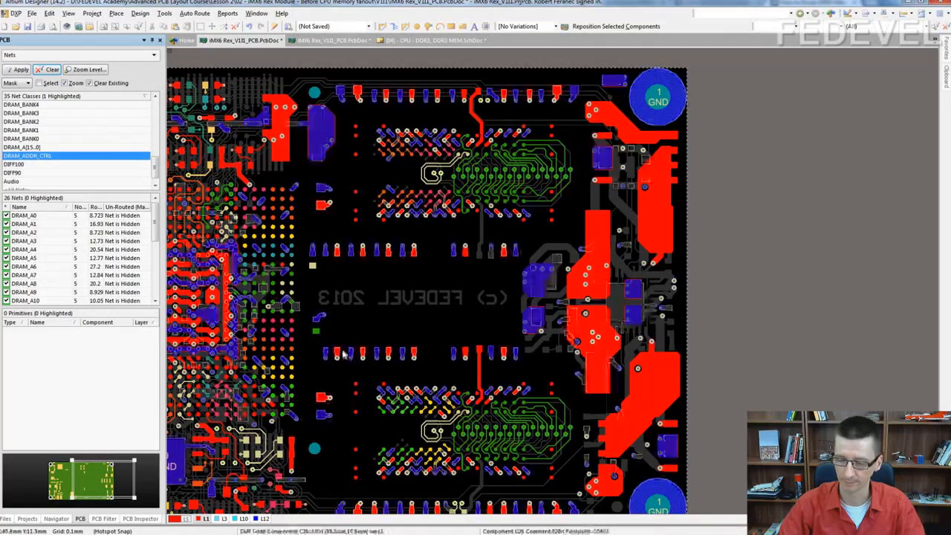
{"action": "scroll", "coordinate": [325, 299], "scroll_direction": "down", "scroll_amount": 1}
{"action": "scroll", "coordinate": [325, 299], "scroll_direction": "up", "scroll_amount": 2, "text": "ctrl"}
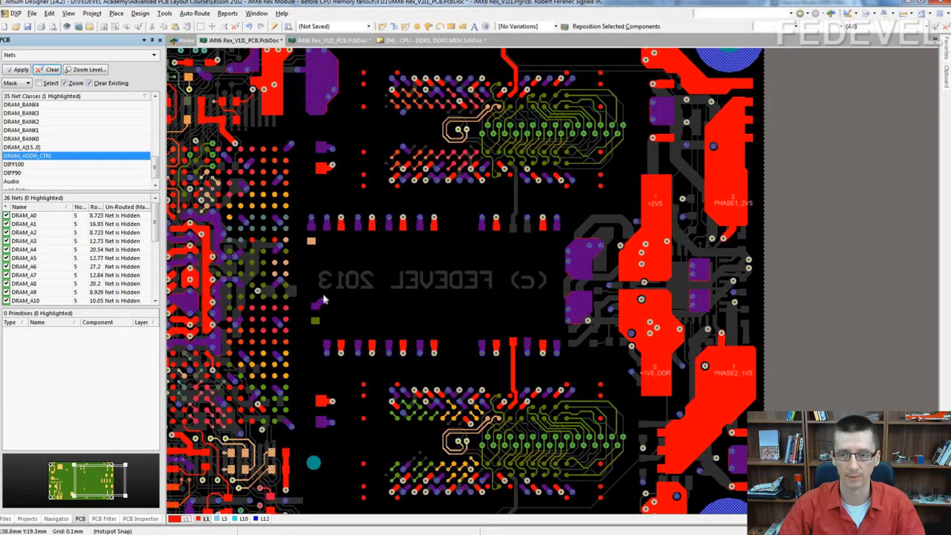
{"action": "scroll", "coordinate": [325, 299], "scroll_direction": "up", "scroll_amount": 1, "text": "ctrl"}
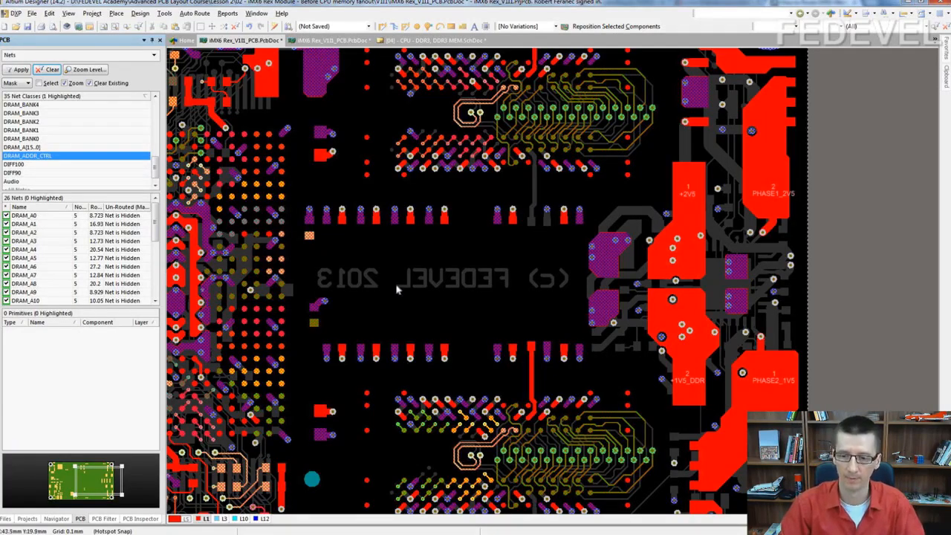
{"action": "right_click_drag", "start_coordinate": [397, 289], "coordinate": [406, 266]}
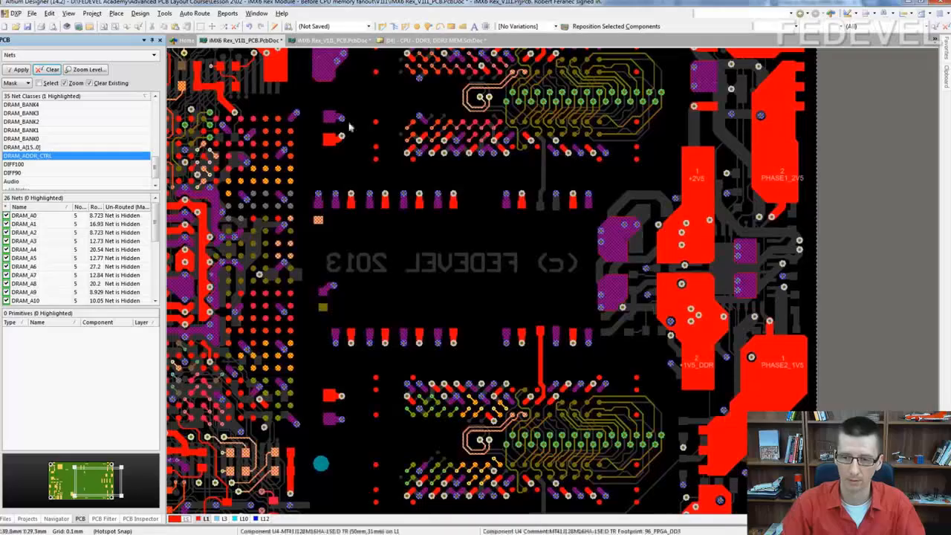
Step: Switch to the routed reference PCB and examine the DRAM_ADDR_CTRL class on layers L1, L2, L3, L10 and L12
{"action": "left_click", "coordinate": [320, 40]}
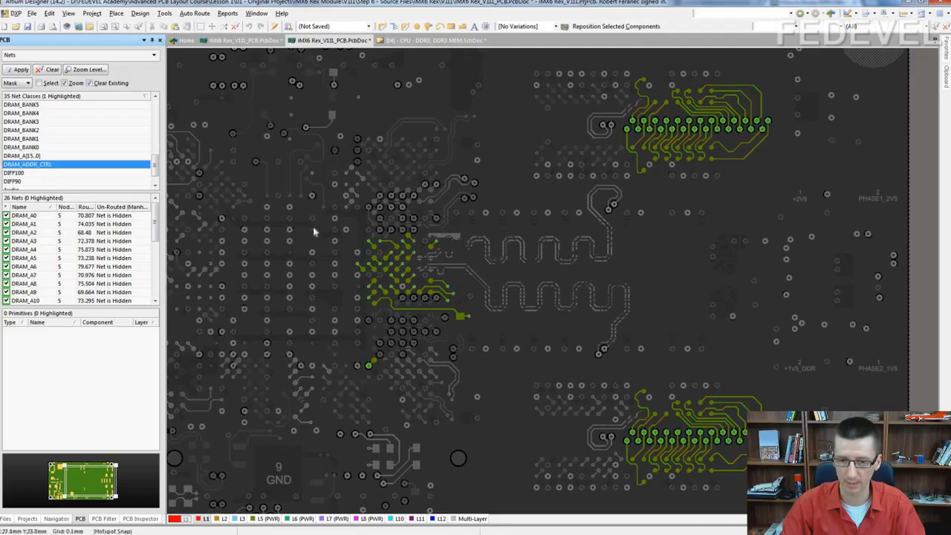
{"action": "right_click_drag", "start_coordinate": [356, 233], "coordinate": [314, 220]}
{"action": "scroll", "coordinate": [326, 233], "scroll_direction": "up", "scroll_amount": 1, "text": "ctrl"}
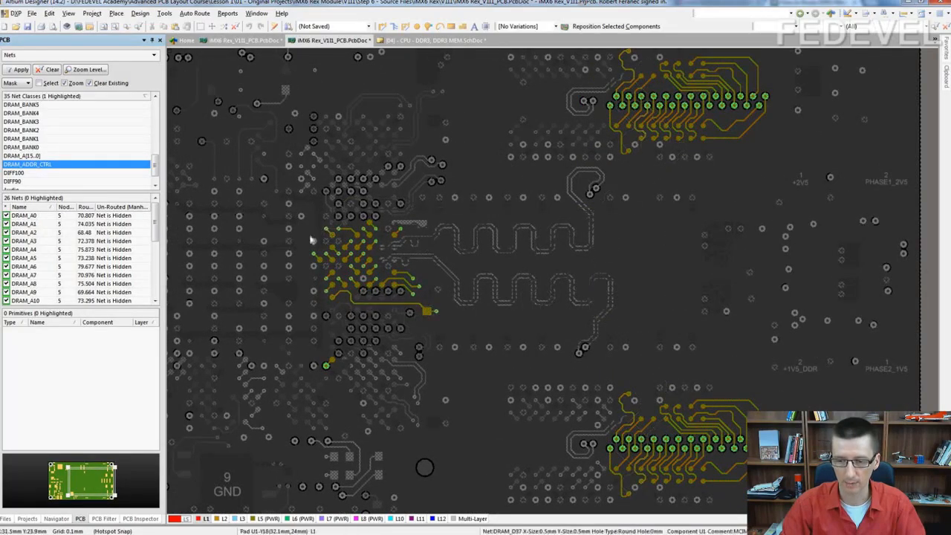
{"action": "left_click", "coordinate": [221, 518]}
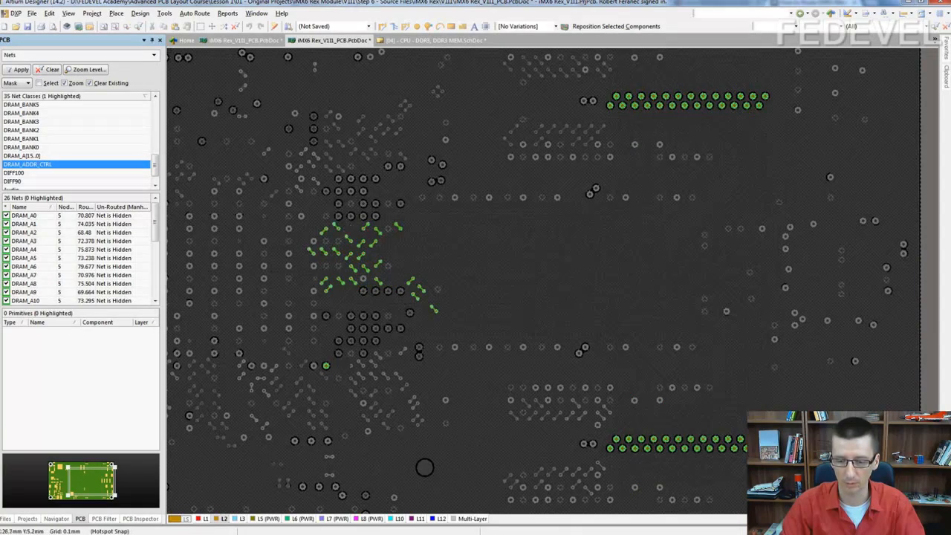
{"action": "left_click", "coordinate": [241, 518]}
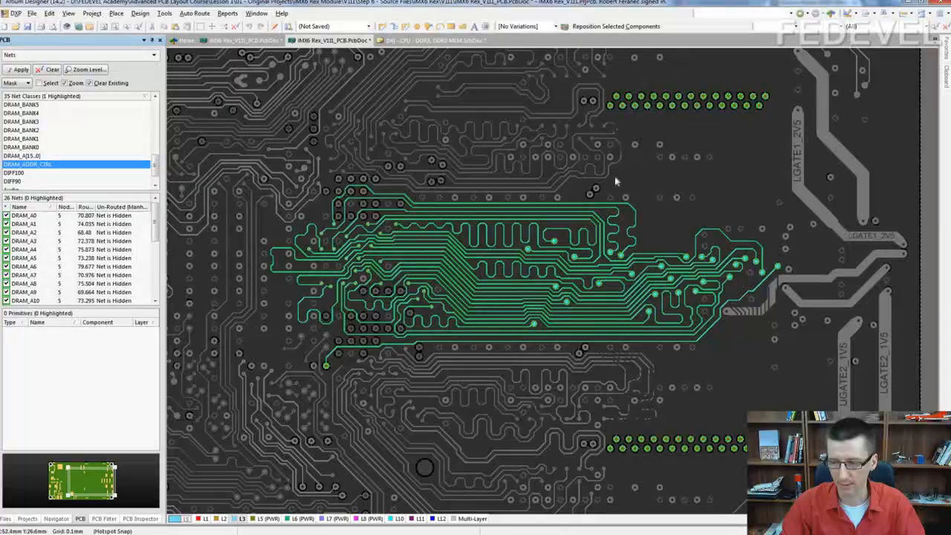
{"action": "left_click", "coordinate": [396, 519]}
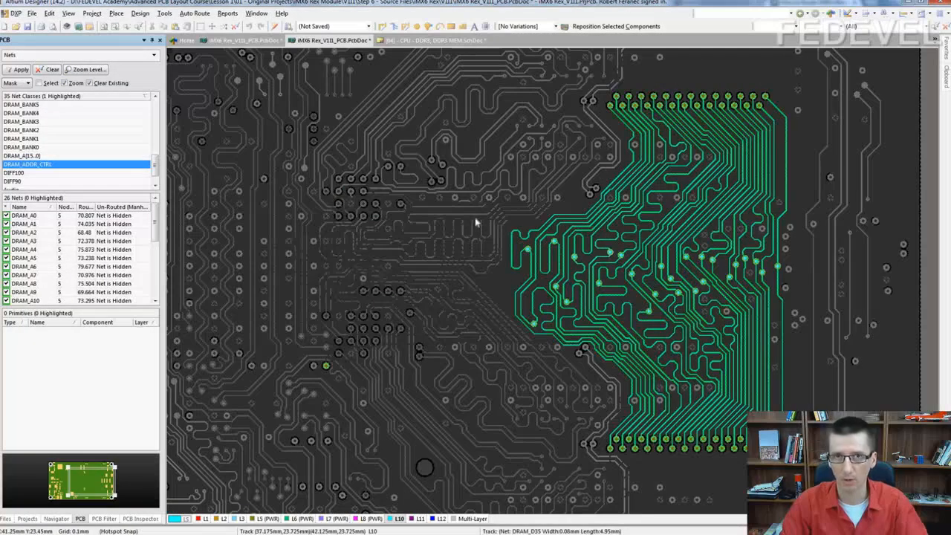
{"action": "left_click", "coordinate": [57, 164]}
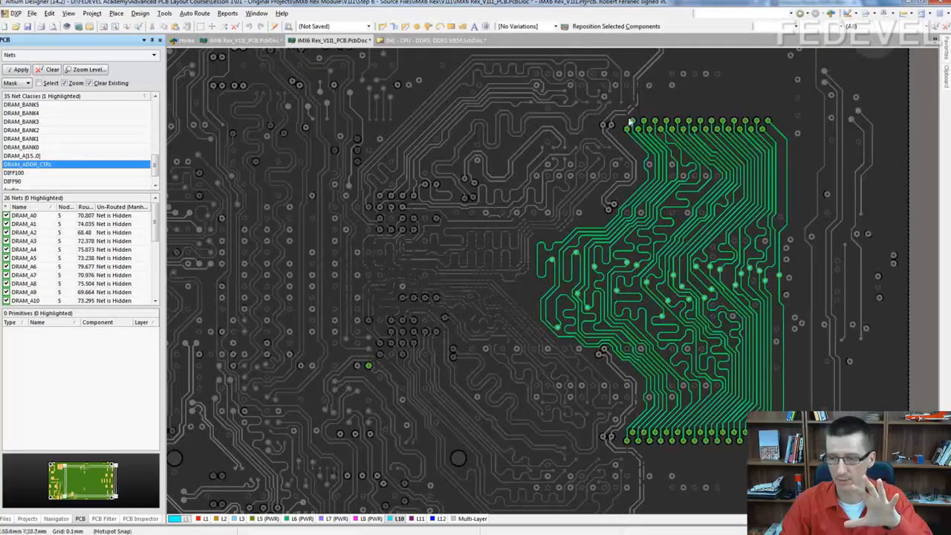
{"action": "left_click", "coordinate": [439, 520]}
Step: Highlight the DRAM_BANK0 class in the routed reference PCB and examine its tracks on layers L1, L2 and L3
{"action": "left_click", "coordinate": [206, 519]}
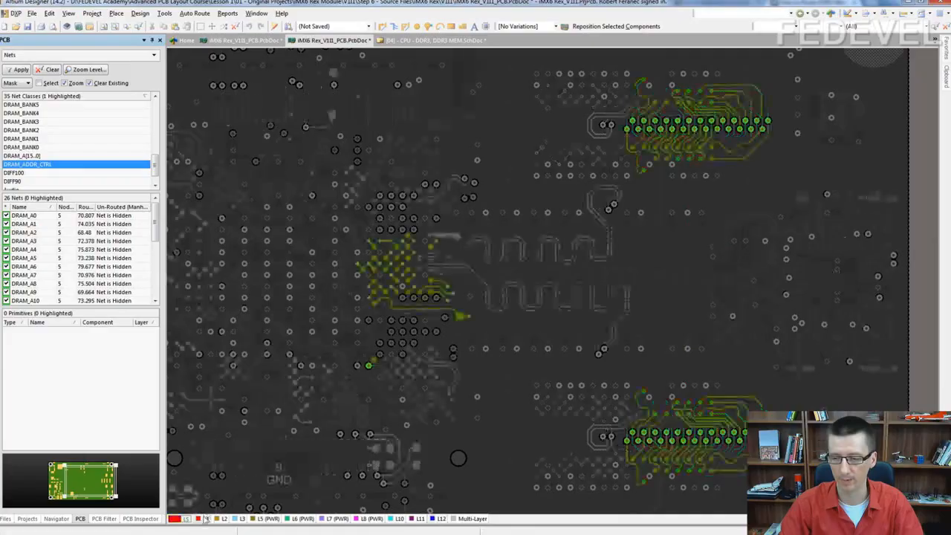
{"action": "left_click", "coordinate": [66, 148]}
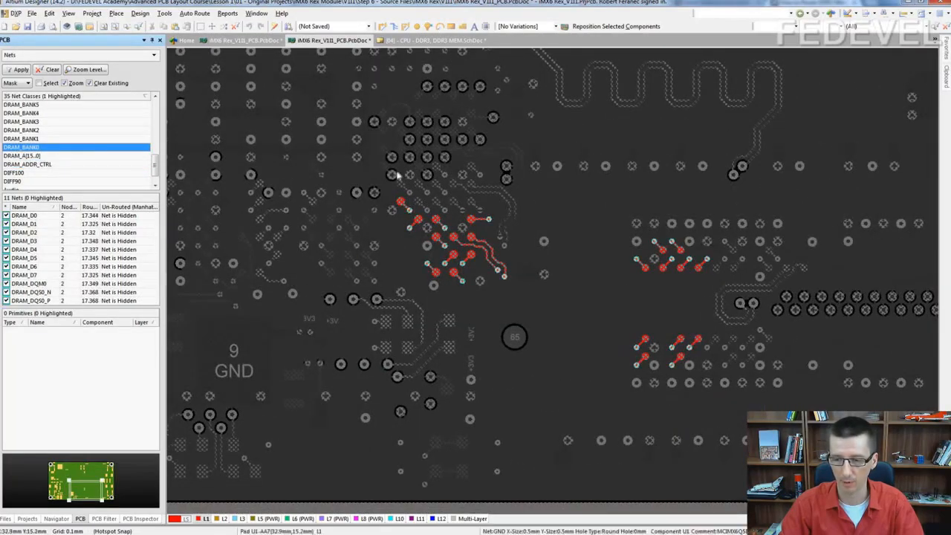
{"action": "left_click", "coordinate": [224, 519]}
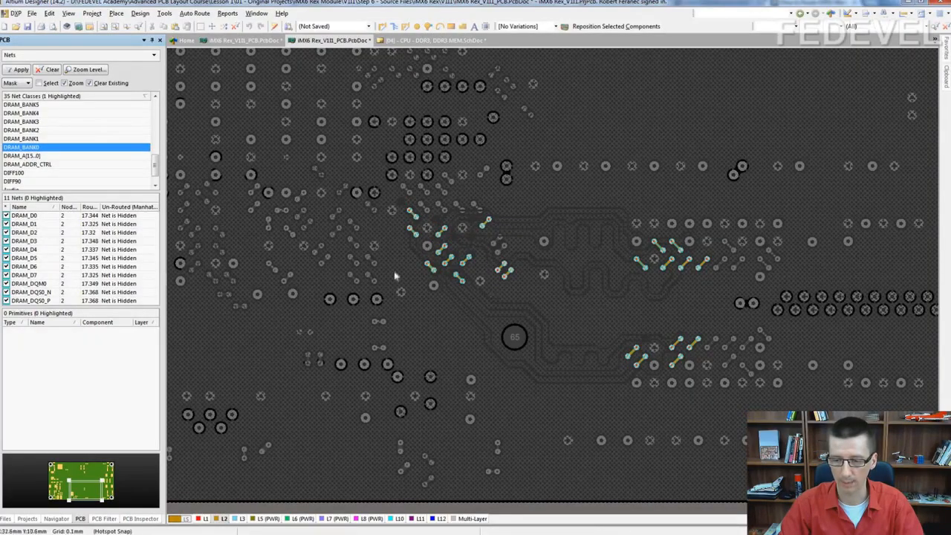
{"action": "left_click", "coordinate": [241, 519]}
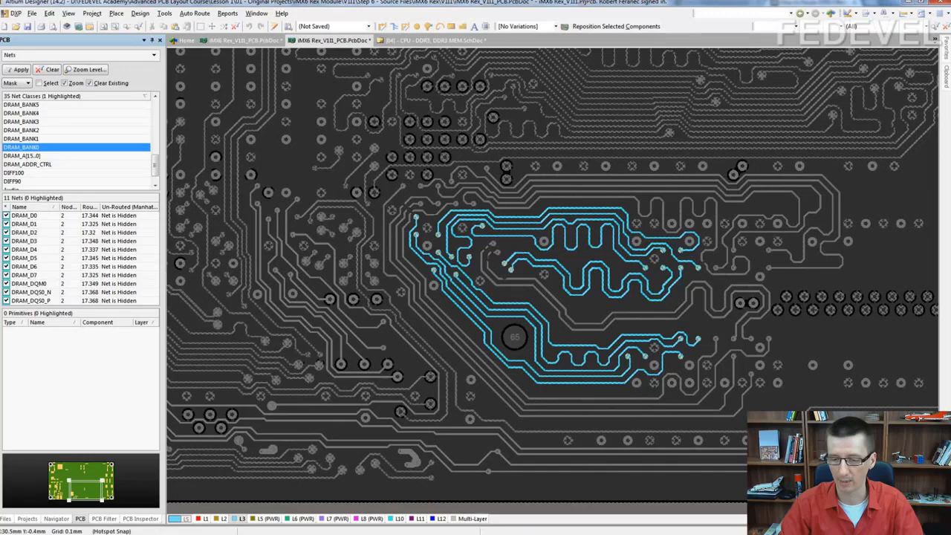
{"action": "left_click", "coordinate": [222, 519]}
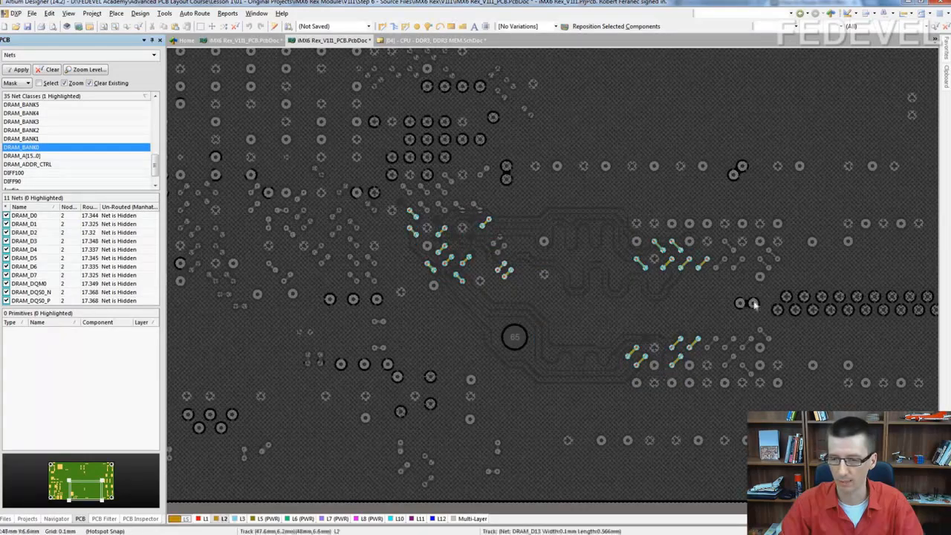
{"action": "left_click", "coordinate": [200, 520]}
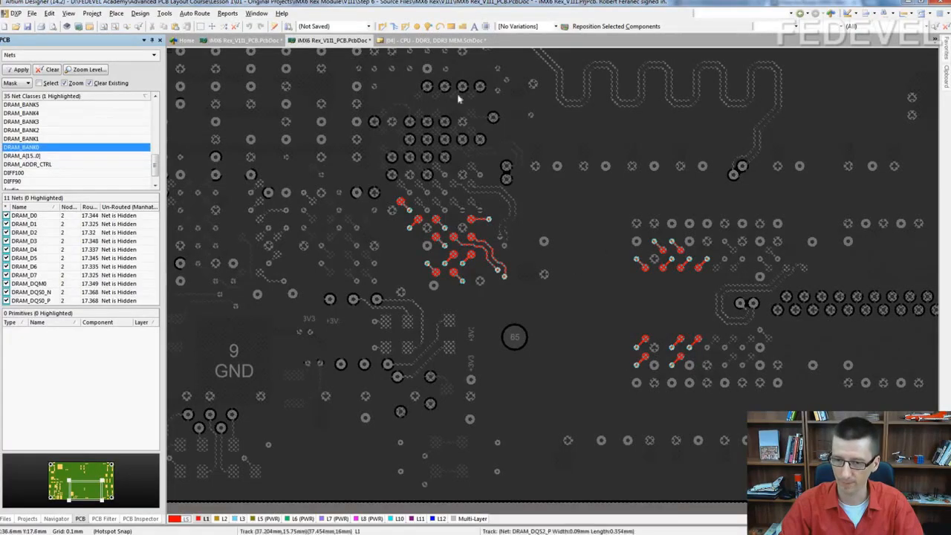
Step: Return to the unrouted memory fanout PCB and inspect the CPU pads facing the memory chips up close
{"action": "left_click", "coordinate": [244, 41]}
{"action": "right_click_drag", "start_coordinate": [314, 234], "coordinate": [355, 234]}
{"action": "scroll", "coordinate": [285, 256], "scroll_direction": "up", "scroll_amount": 1, "text": "ctrl"}
{"action": "scroll", "coordinate": [284, 256], "scroll_direction": "up", "scroll_amount": 2, "text": "ctrl"}
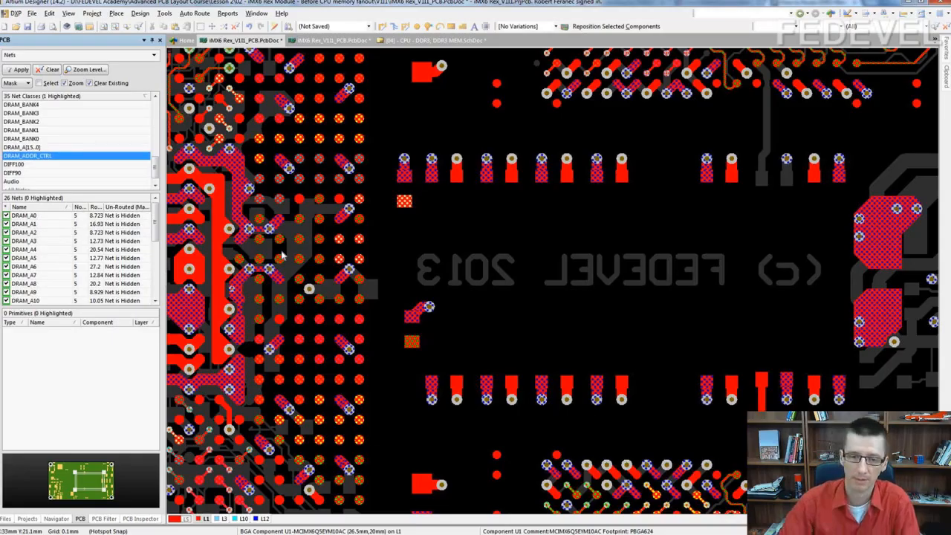
Step: Highlight the DRAM_ADDR_CTRL net class in the unrouted PCB and again in the routed reference PCB to compare them
{"action": "left_click", "coordinate": [35, 156]}
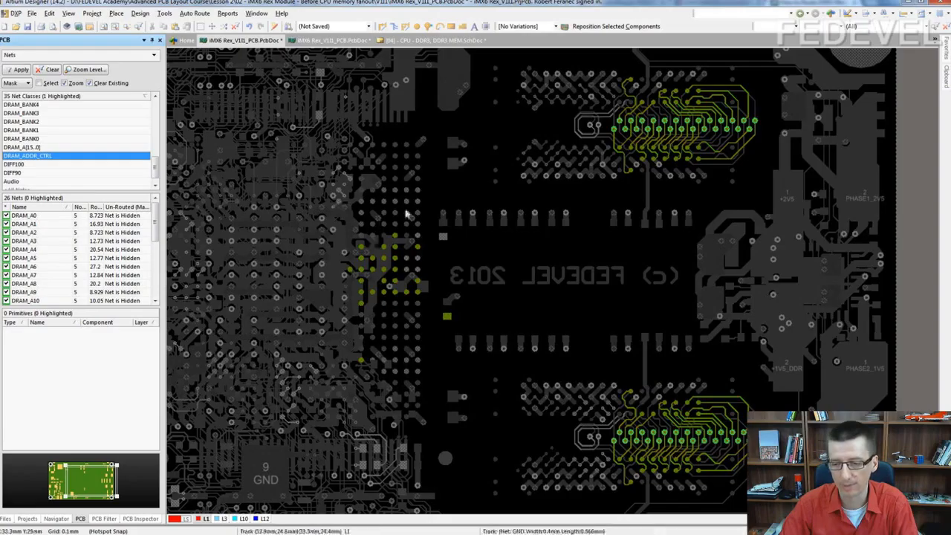
{"action": "left_click", "coordinate": [338, 41]}
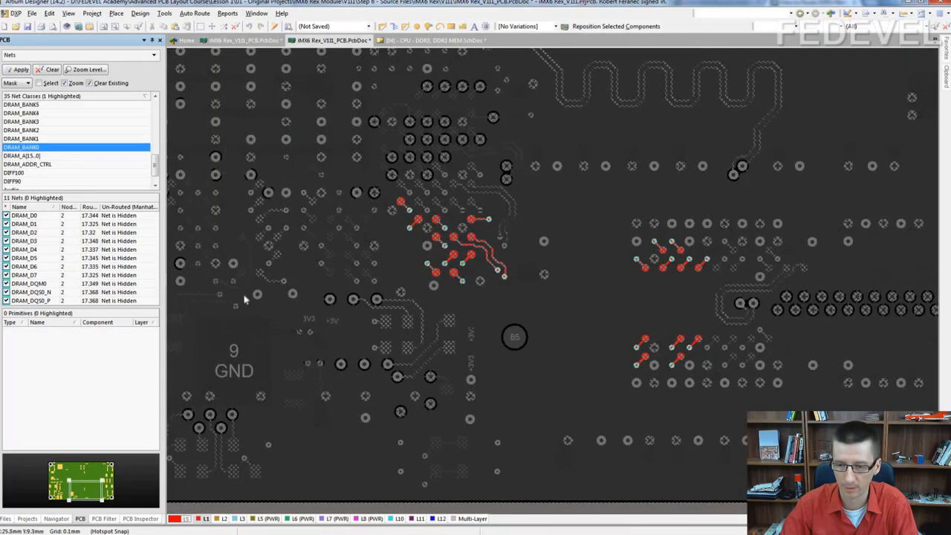
{"action": "left_click", "coordinate": [104, 164]}
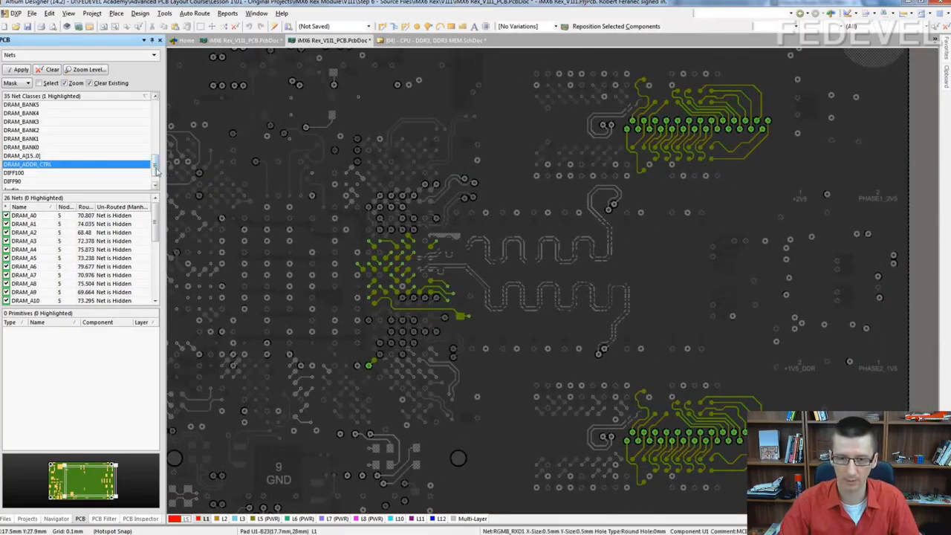
Step: Highlight all net classes from DRAM_SDCLK through DRAM_ADDR_CTRL together in the routed reference PCB and inspect the CPU fanout
{"action": "scroll", "coordinate": [74, 134], "scroll_direction": "up", "scroll_amount": 3}
{"action": "left_click", "coordinate": [70, 122]}
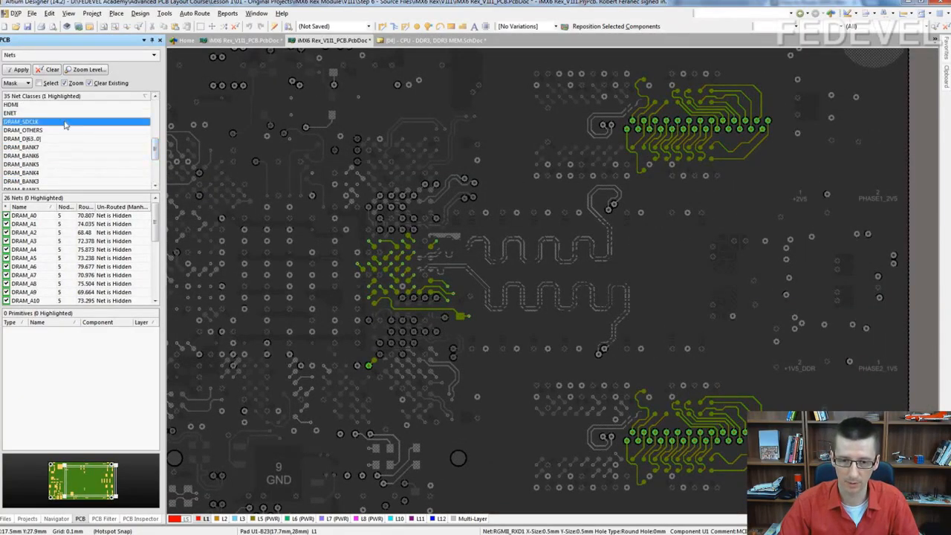
{"action": "left_click_drag", "start_coordinate": [156, 148], "coordinate": [156, 165]}
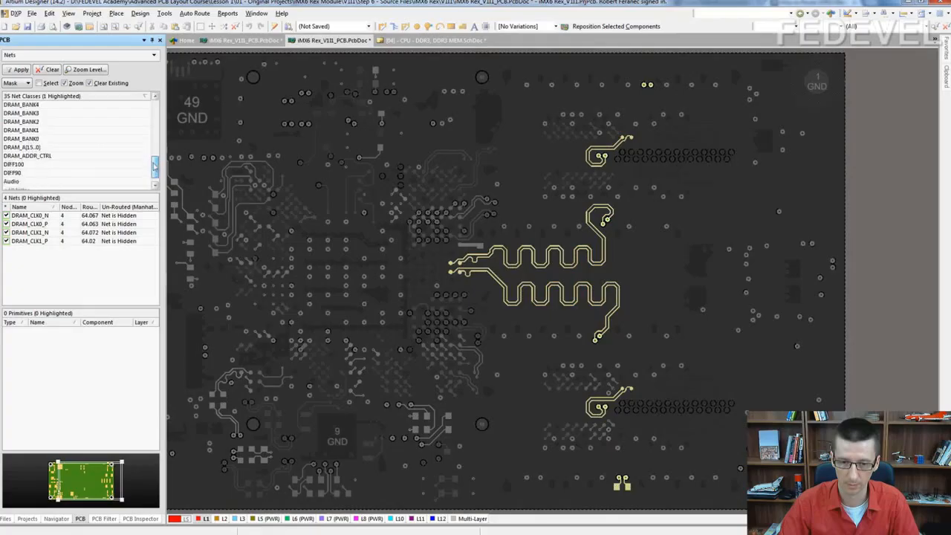
{"action": "left_click", "coordinate": [72, 161], "text": "shift"}
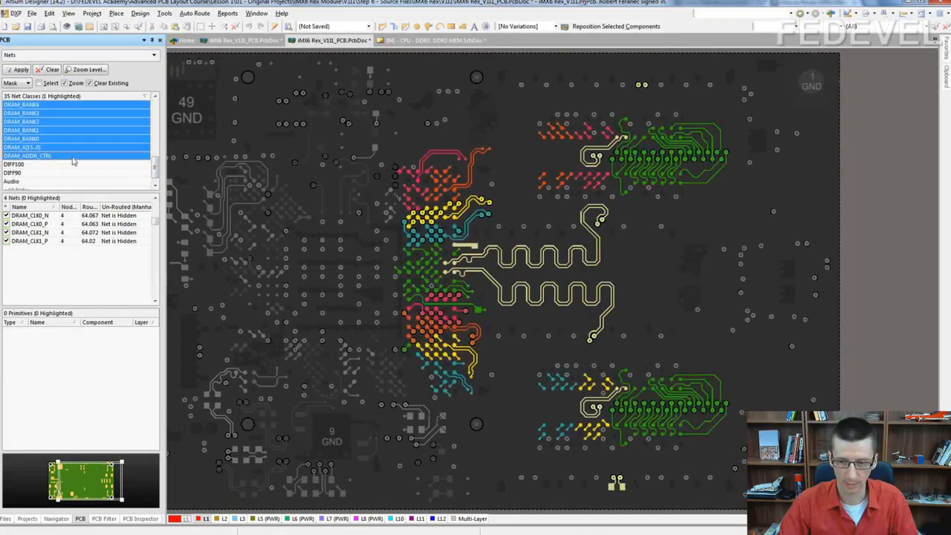
{"action": "right_click_drag", "start_coordinate": [364, 260], "coordinate": [331, 249]}
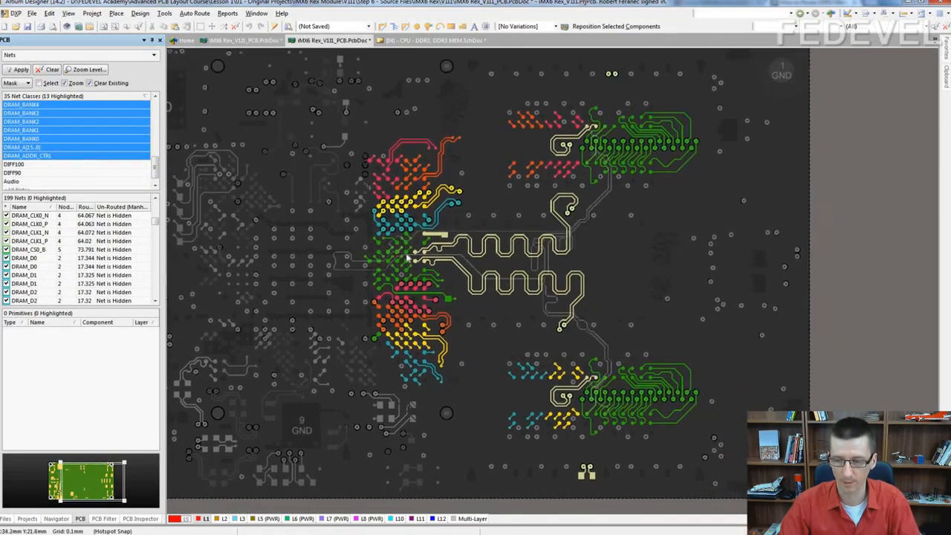
{"action": "scroll", "coordinate": [405, 254], "scroll_direction": "up", "scroll_amount": 2, "text": "ctrl"}
{"action": "scroll", "coordinate": [473, 246], "scroll_direction": "down", "scroll_amount": 2, "text": "ctrl"}
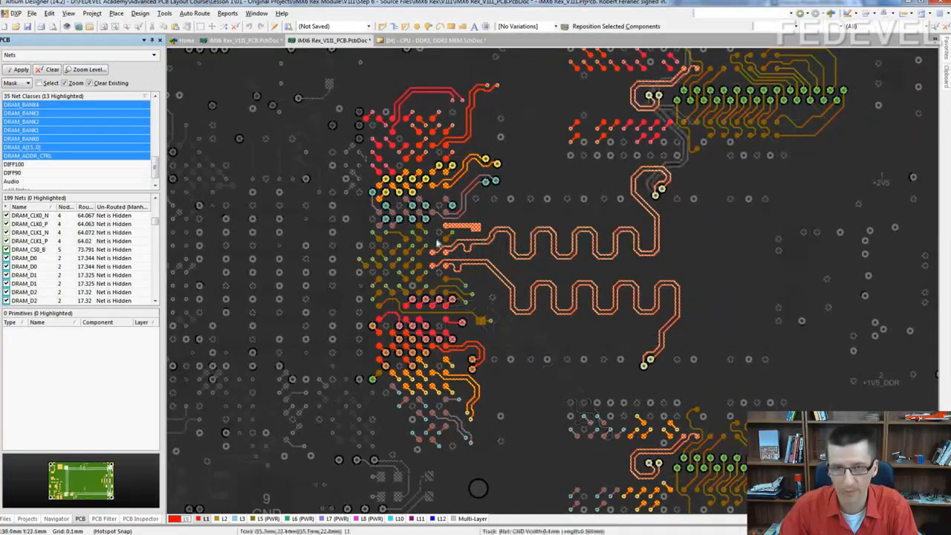
Step: Compare the highlighted DRAM routing around the CPU on layers L3, L1 and L10 of the reference PCB
{"action": "left_click", "coordinate": [241, 519]}
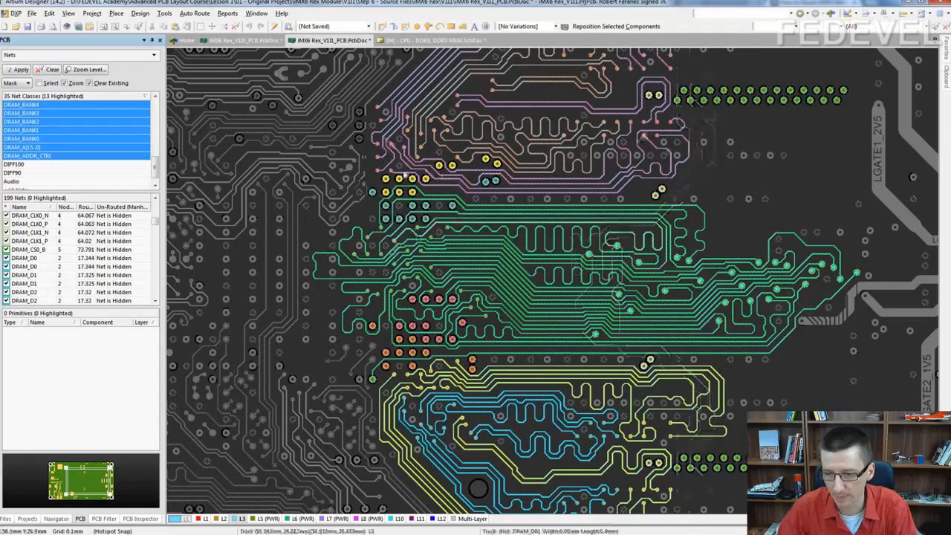
{"action": "left_click", "coordinate": [201, 518]}
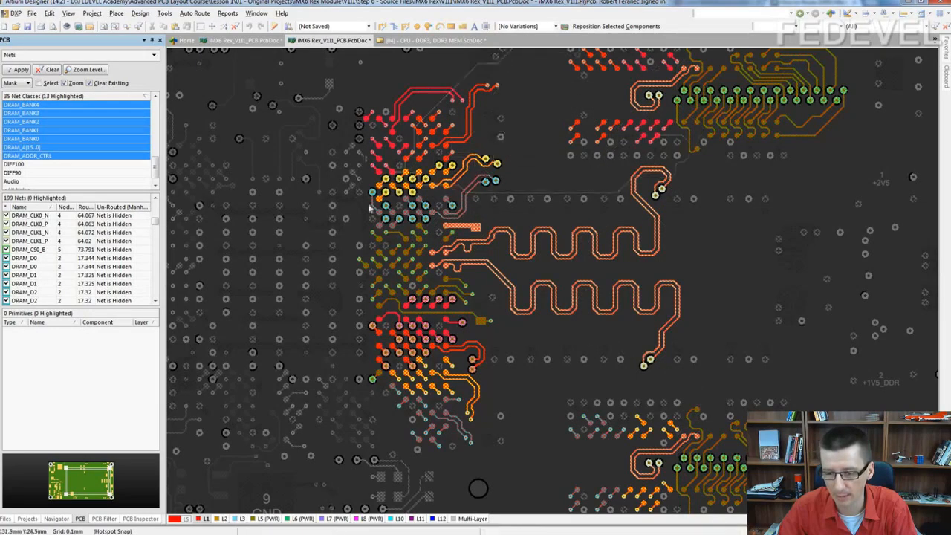
{"action": "left_click", "coordinate": [240, 518]}
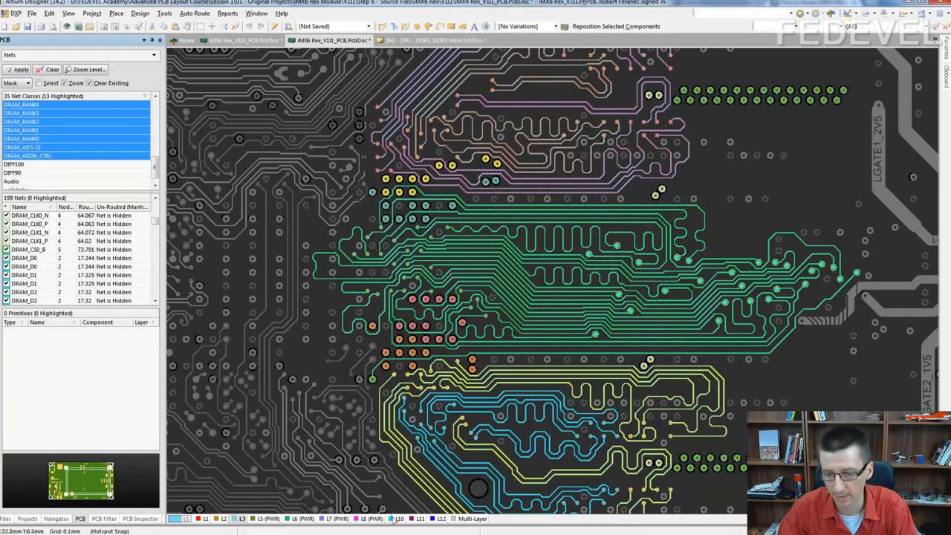
{"action": "left_click", "coordinate": [394, 518]}
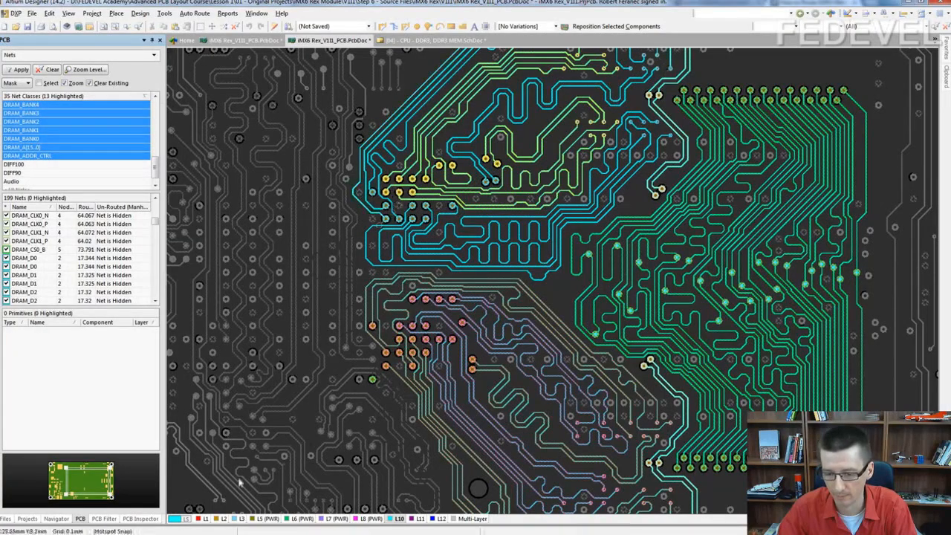
{"action": "left_click", "coordinate": [204, 519]}
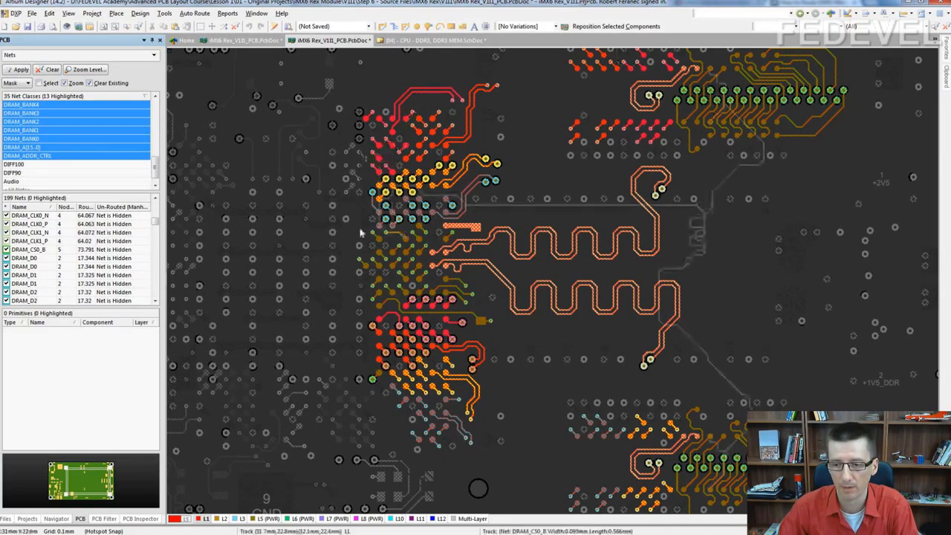
{"action": "right_click_drag", "start_coordinate": [360, 233], "coordinate": [243, 229]}
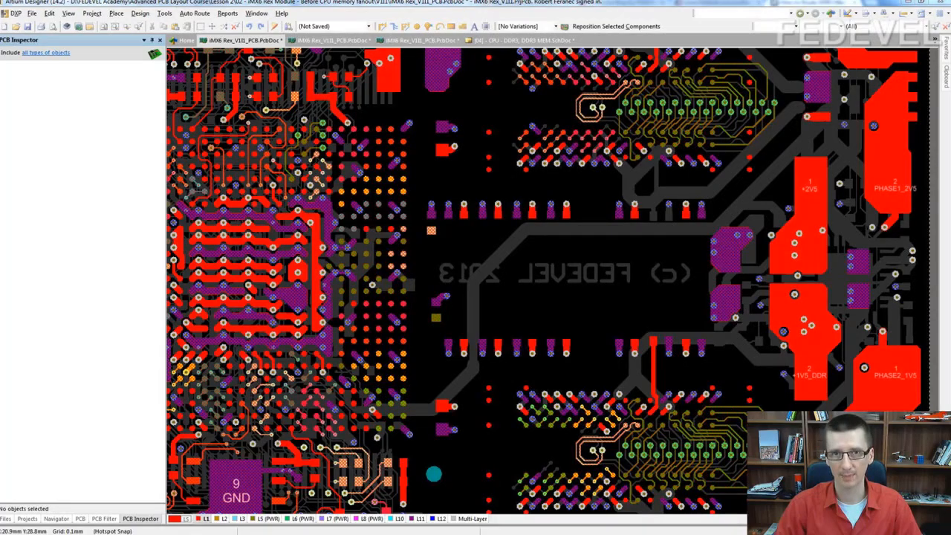
Step: In the before-fanout PCB, route a 0.1 mm wide diagonal track about 0.57 mm long on L1 from CPU pad AC14 (DRAM_A0) toward the memories
{"action": "right_click_drag", "start_coordinate": [494, 275], "coordinate": [470, 285]}
{"action": "scroll", "coordinate": [355, 260], "scroll_direction": "up", "scroll_amount": 4, "text": "ctrl"}
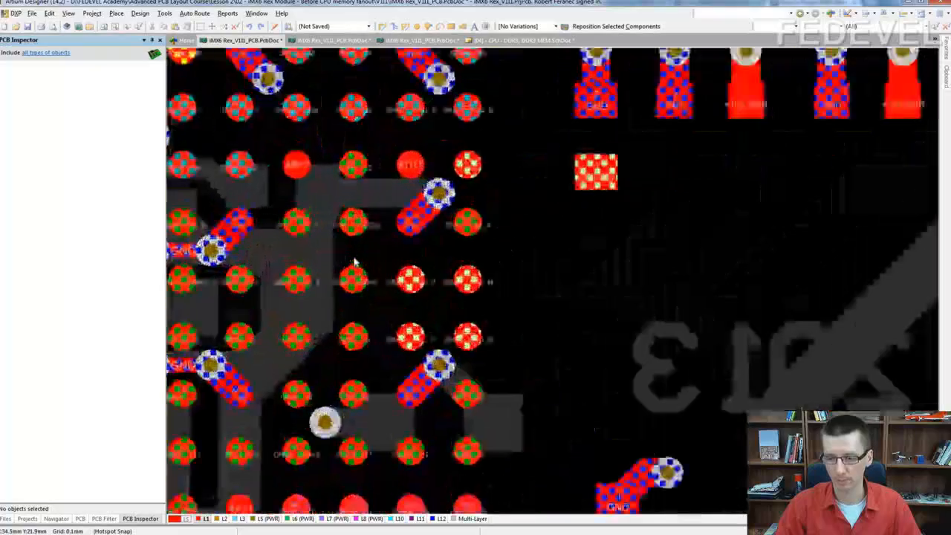
{"action": "scroll", "coordinate": [354, 261], "scroll_direction": "up", "scroll_amount": 2, "text": "ctrl"}
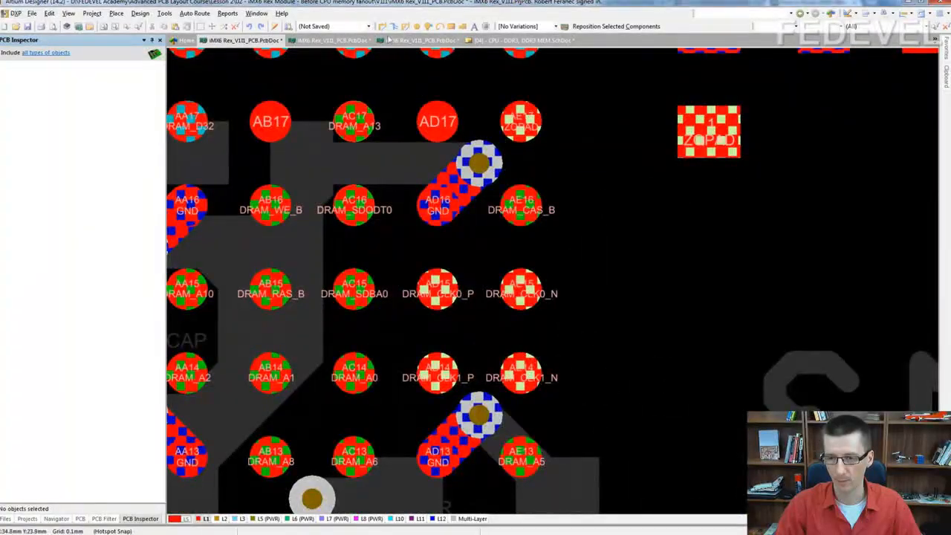
{"action": "left_click", "coordinate": [382, 26]}
{"action": "left_click", "coordinate": [361, 372]}
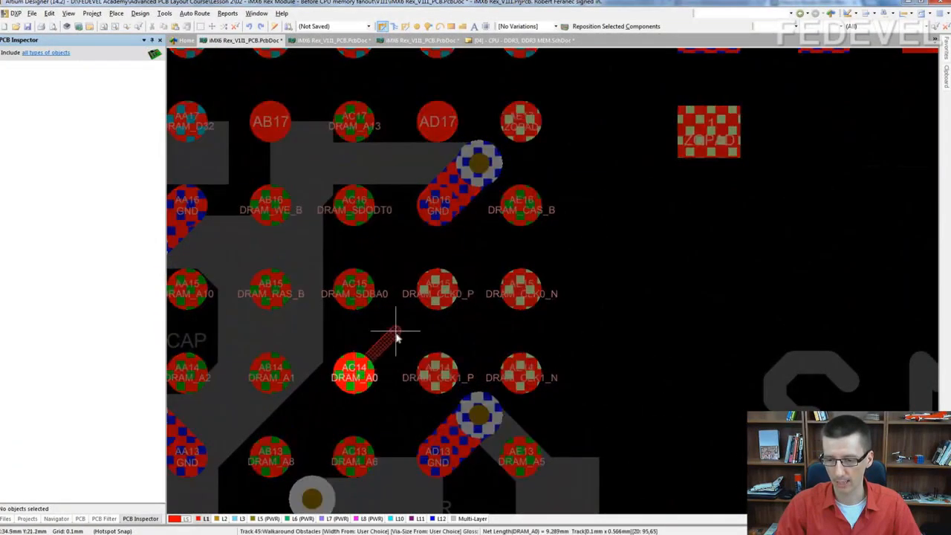
{"action": "left_click", "coordinate": [396, 337]}
{"action": "right_click", "coordinate": [400, 336]}
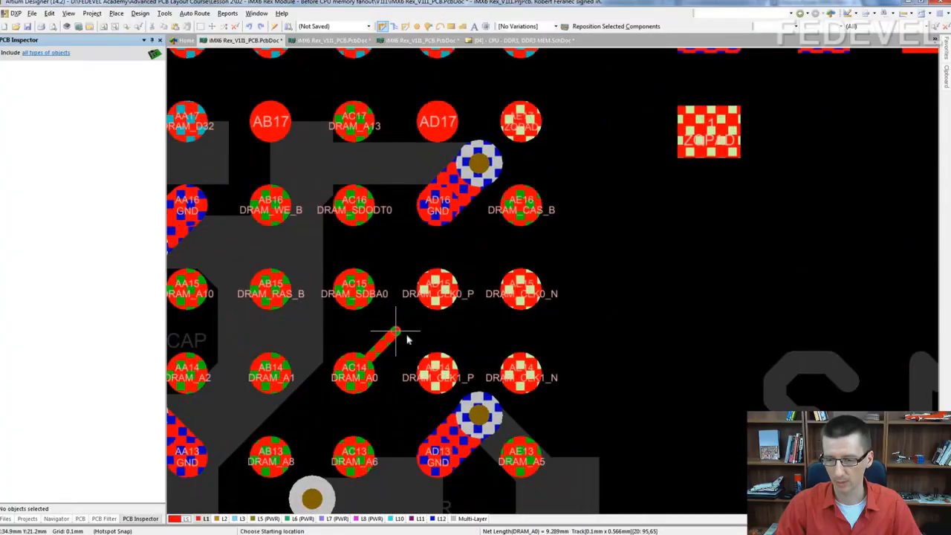
Step: Copy the 0.27 mm L1-to-L2 via of net DRAM_D55 from the memory fanout onto the free end of the DRAM_A0 track
{"action": "scroll", "coordinate": [312, 331], "scroll_direction": "down", "scroll_amount": 2, "text": "ctrl"}
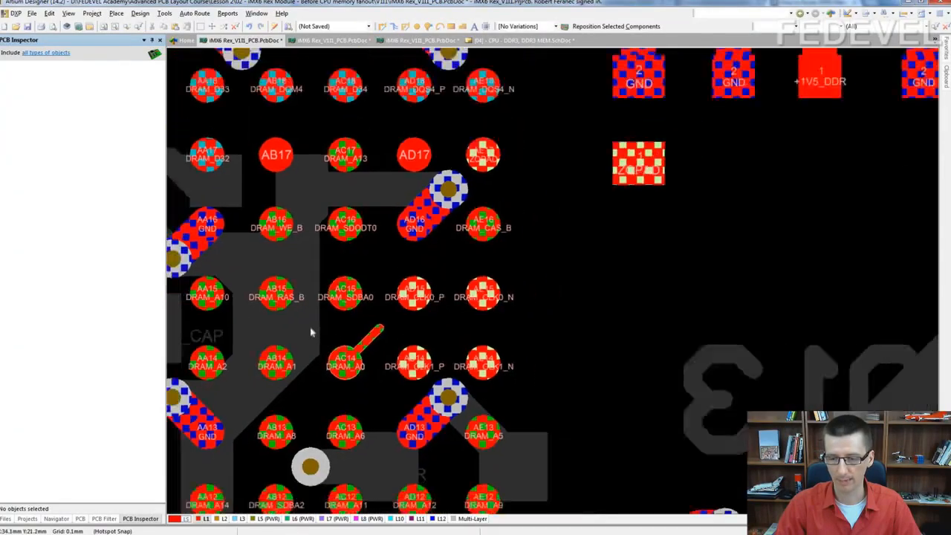
{"action": "scroll", "coordinate": [312, 332], "scroll_direction": "down", "scroll_amount": 3, "text": "ctrl"}
{"action": "right_click_drag", "start_coordinate": [503, 293], "coordinate": [475, 339]}
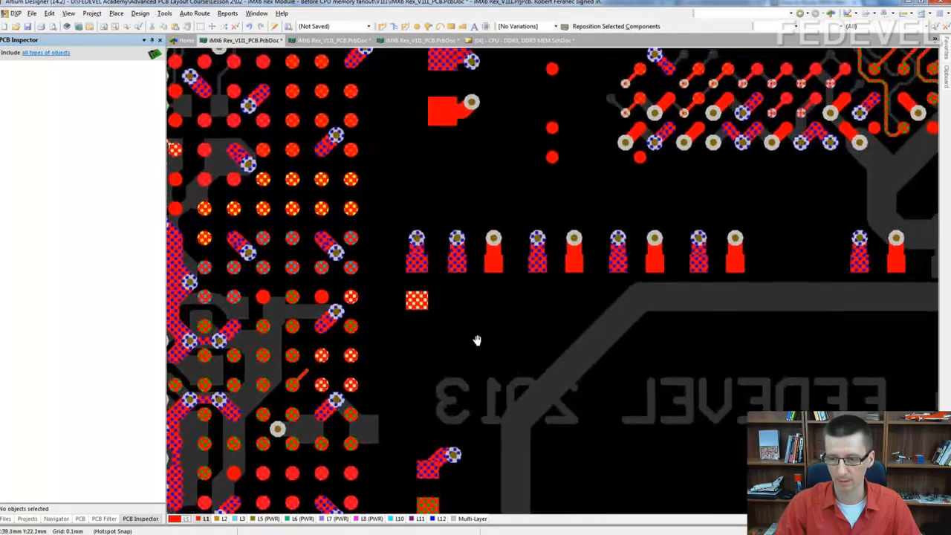
{"action": "left_click", "coordinate": [624, 113]}
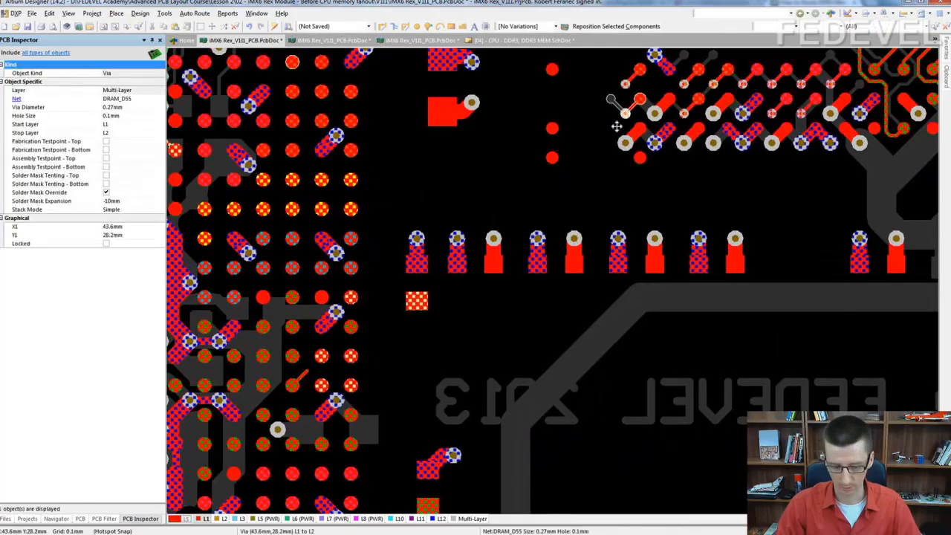
{"action": "key", "text": "ctrl+c"}
{"action": "left_click", "coordinate": [625, 114]}
{"action": "key", "text": "ctrl+v"}
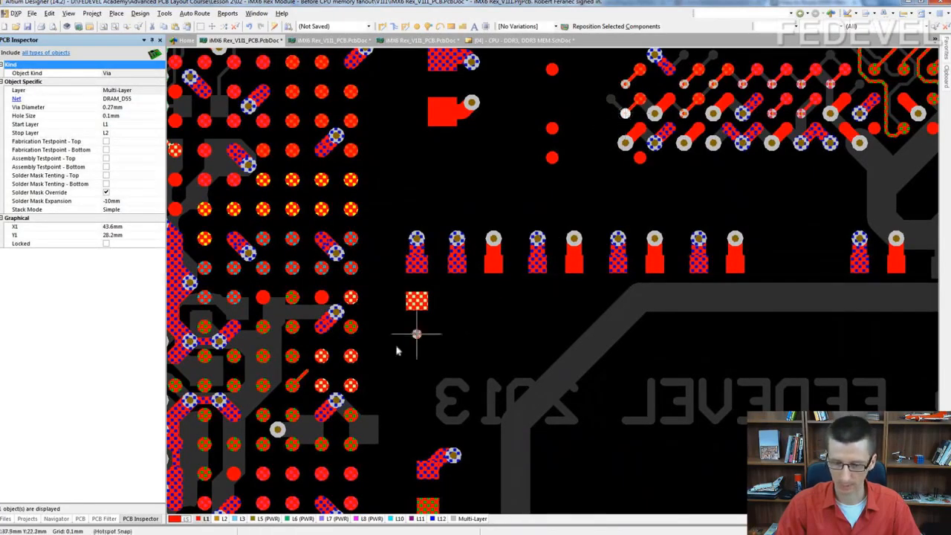
{"action": "left_click", "coordinate": [307, 370]}
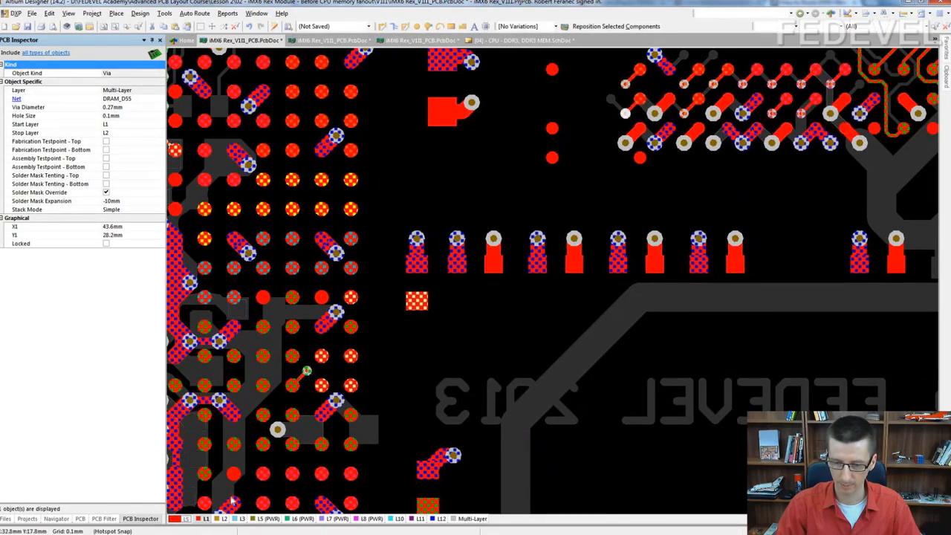
Step: Route a 0.1 mm wide track on L2 from the new DRAM_A0 via back to the centre of pad AC14
{"action": "key", "text": "KP_Multiply"}
{"action": "left_click", "coordinate": [382, 26]}
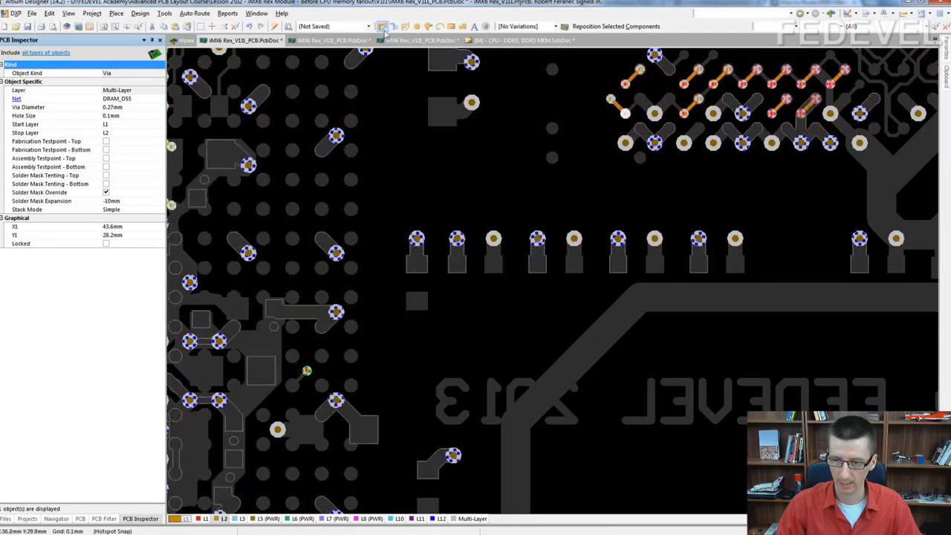
{"action": "left_click", "coordinate": [307, 370]}
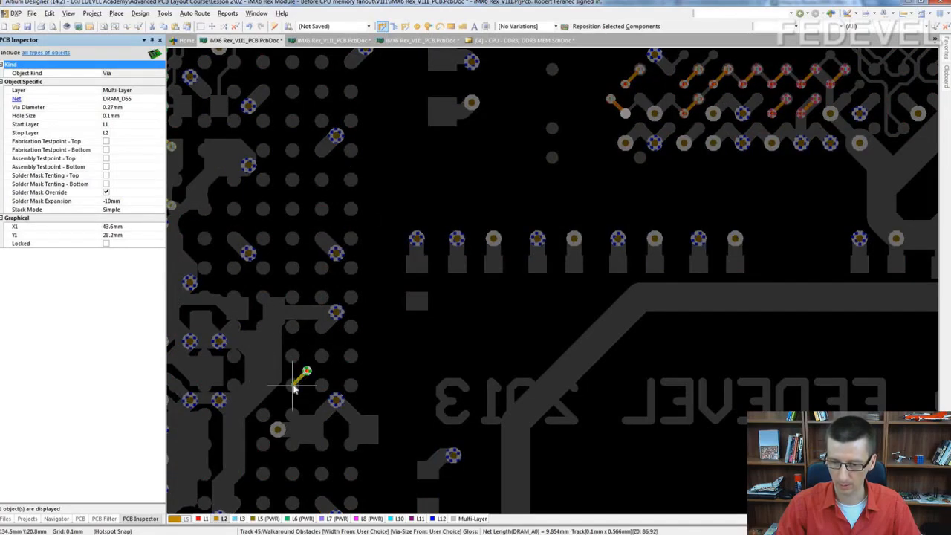
{"action": "right_click", "coordinate": [294, 386]}
{"action": "right_click", "coordinate": [351, 364]}
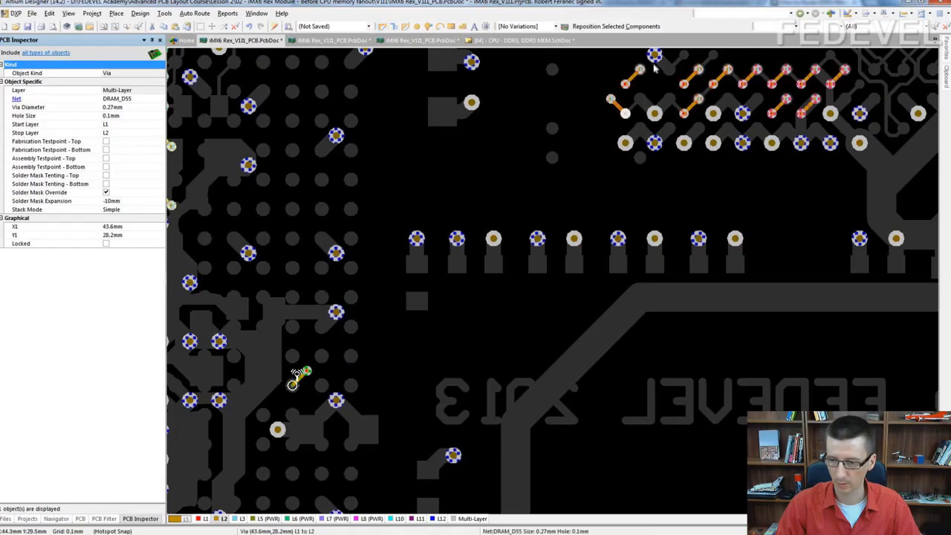
Step: Copy the L2-to-L3 via of net DRAM_D55 from the memory fanout onto the end of the DRAM_A0 track on L2
{"action": "left_click", "coordinate": [611, 99]}
{"action": "key", "text": "ctrl+c"}
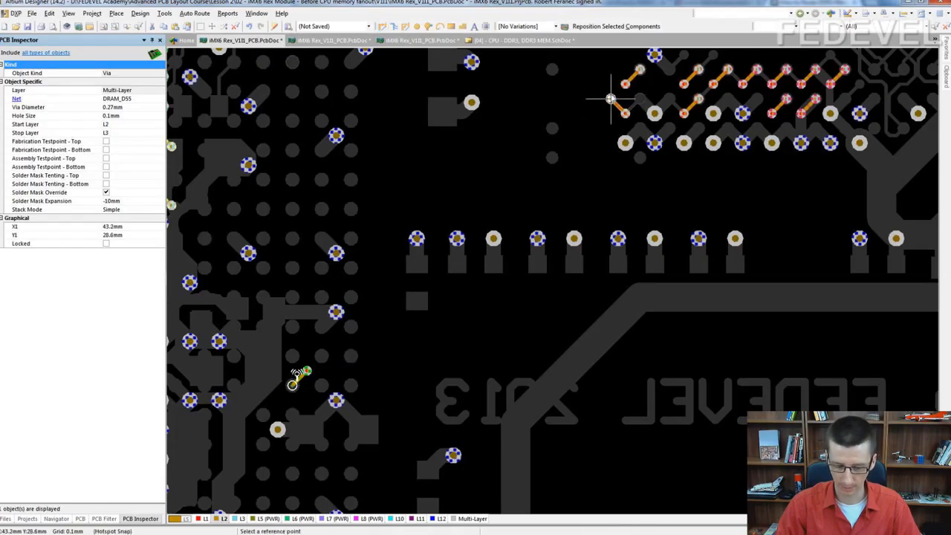
{"action": "left_click", "coordinate": [611, 99]}
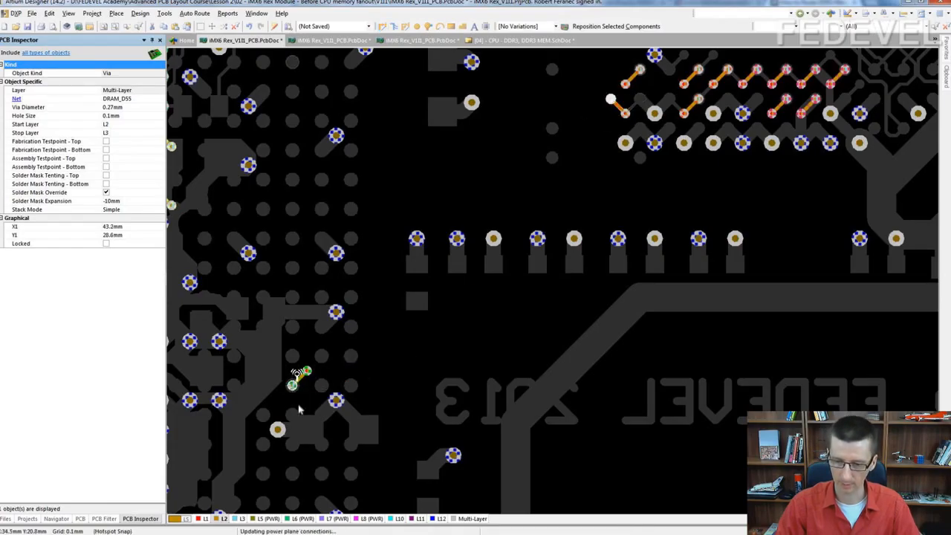
{"action": "scroll", "coordinate": [304, 409], "scroll_direction": "up", "scroll_amount": 4, "text": "ctrl"}
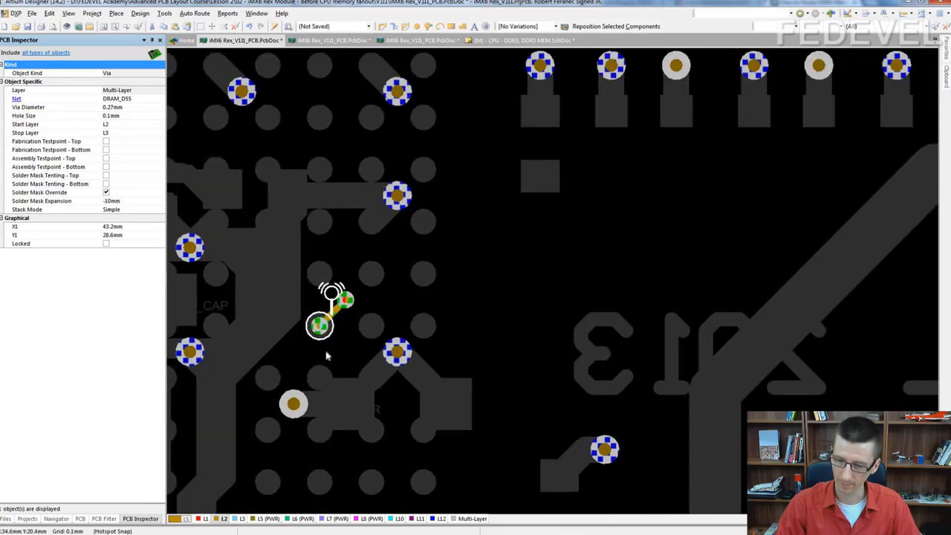
{"action": "scroll", "coordinate": [326, 356], "scroll_direction": "up", "scroll_amount": 4, "text": "ctrl"}
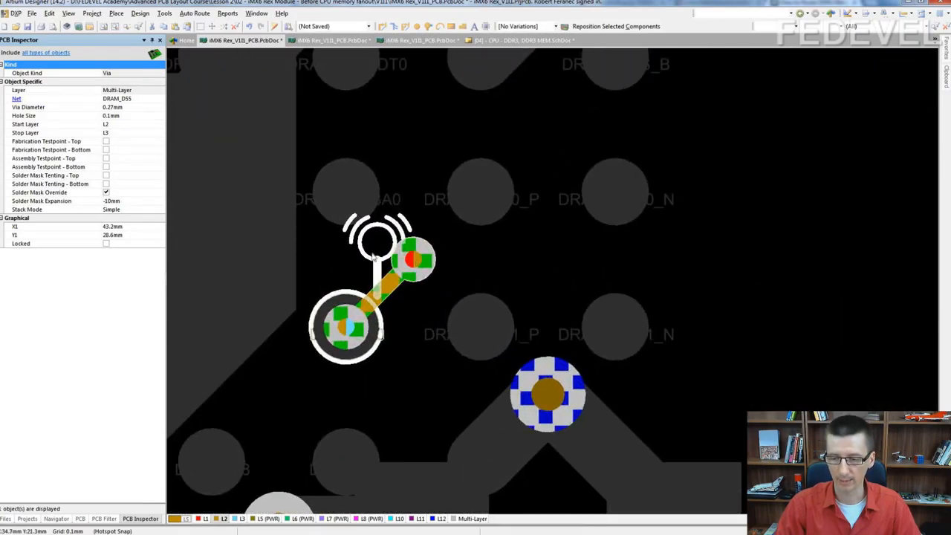
Step: Cut the DRAM_A0 L2 track with its L2-to-L3 via and paste them rotated 180° at the L1-to-L2 via, pointing away from pad AC14
{"action": "left_click", "coordinate": [363, 341]}
{"action": "left_click", "coordinate": [363, 341], "text": "shift"}
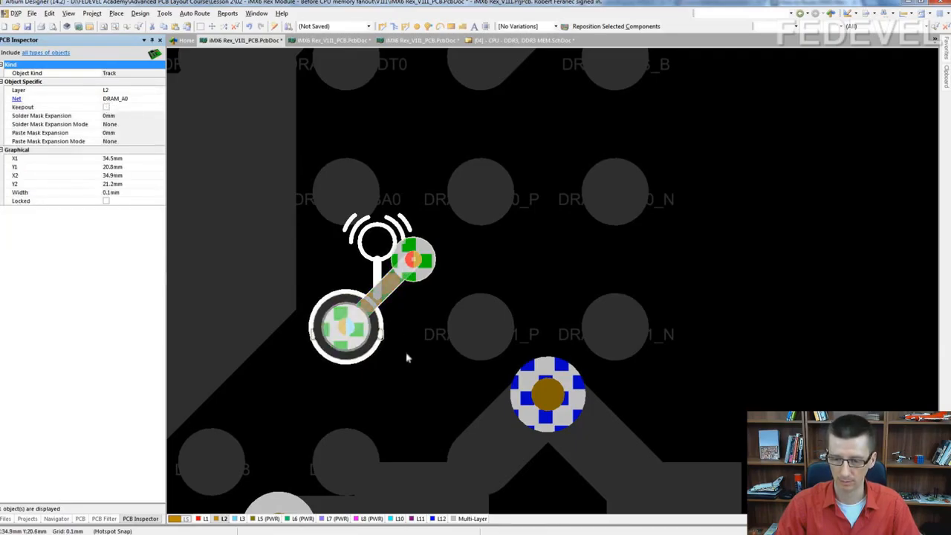
{"action": "key", "text": "Delete"}
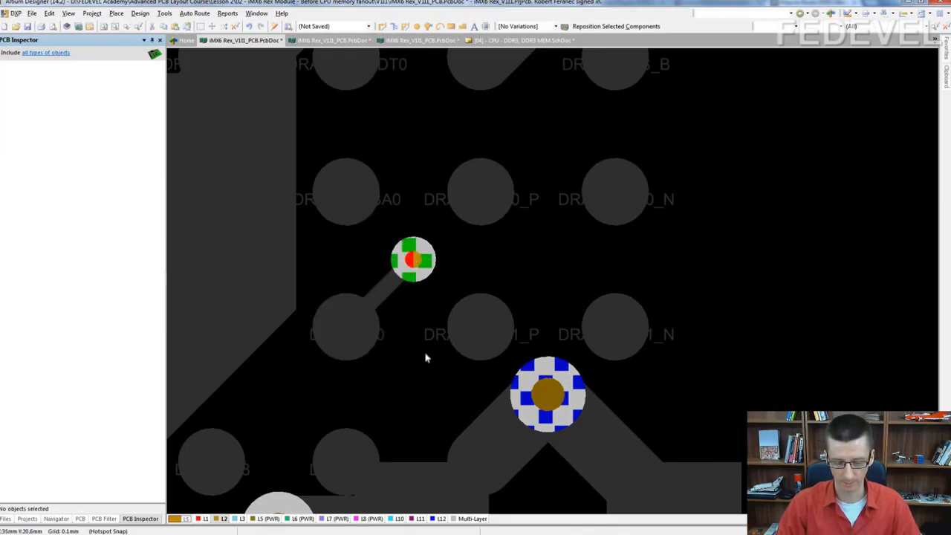
{"action": "key", "text": "ctrl+v"}
{"action": "key", "text": "space"}
{"action": "key", "text": "space"}
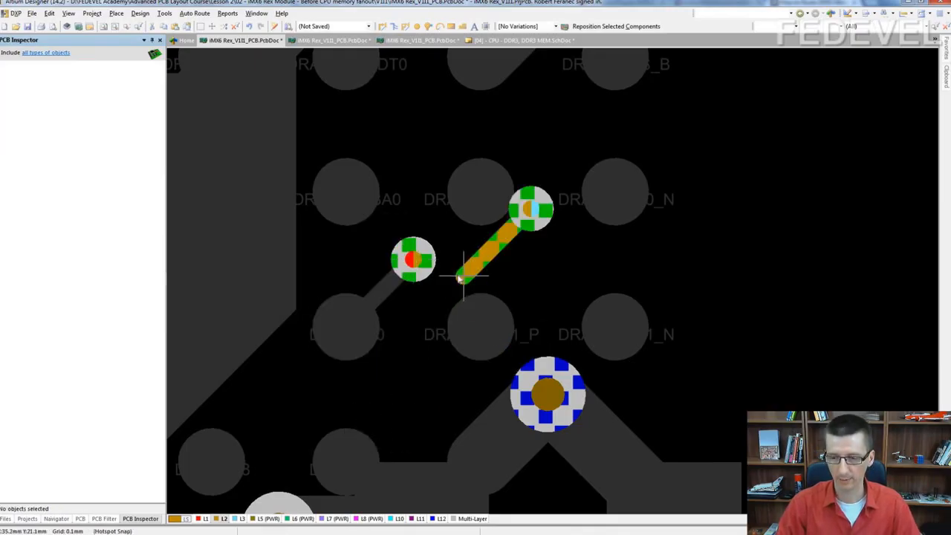
{"action": "left_click", "coordinate": [414, 260]}
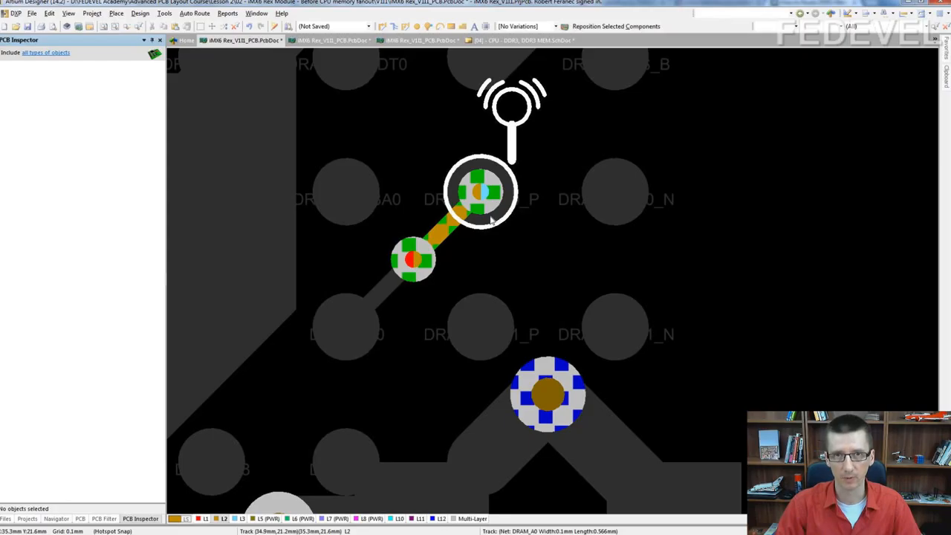
{"action": "right_click_drag", "start_coordinate": [506, 218], "coordinate": [481, 268]}
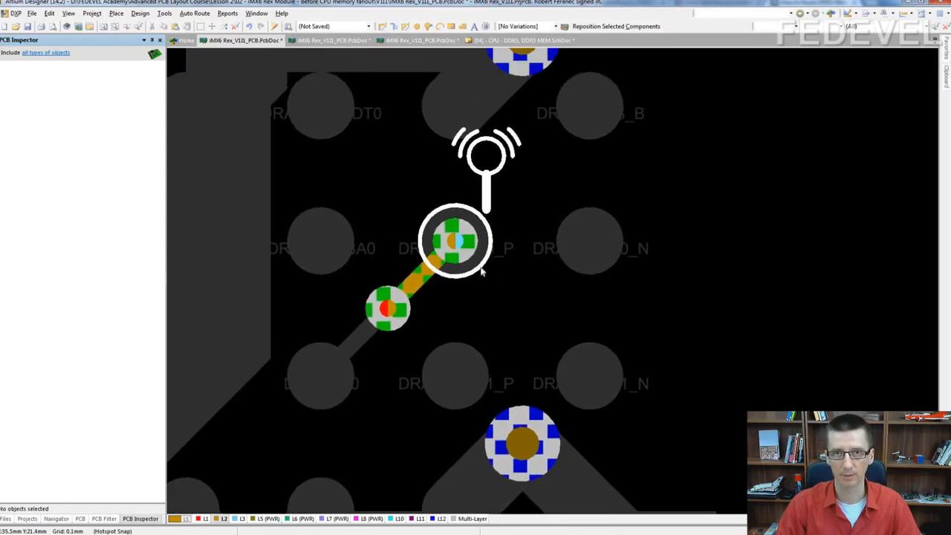
Step: Route a bent 0.1 mm wide DRAM_A0 track on L2 from the L1-to-L2 via to the L2-to-L3 via
{"action": "right_click_drag", "start_coordinate": [504, 272], "coordinate": [497, 268]}
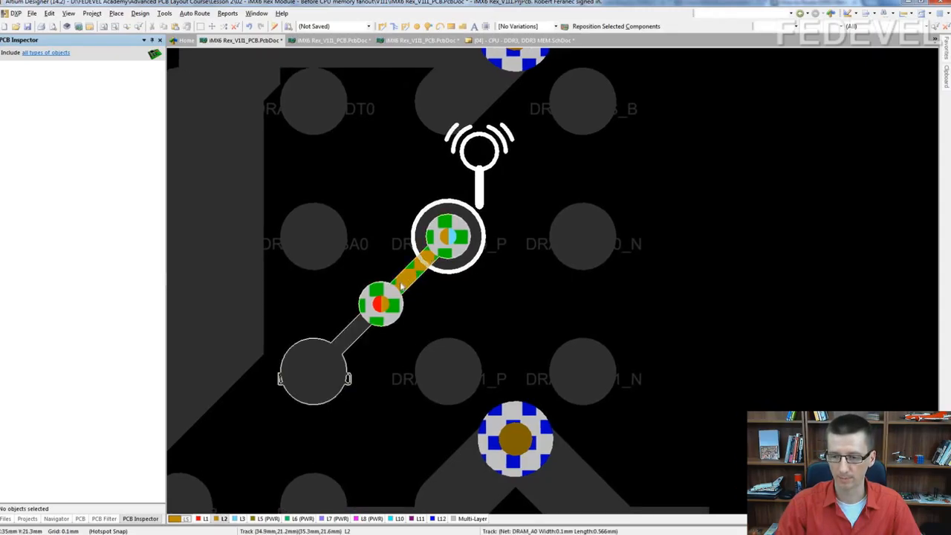
{"action": "left_click", "coordinate": [382, 27]}
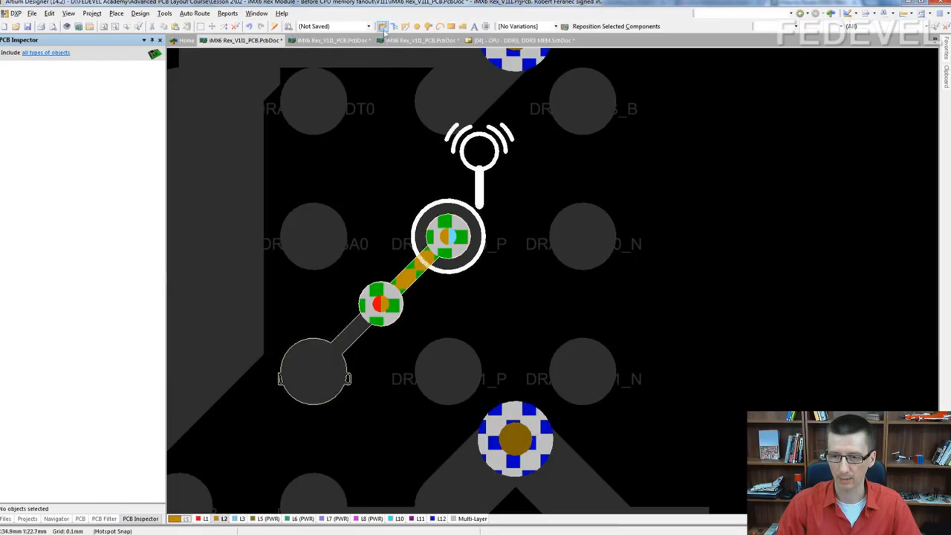
{"action": "left_click", "coordinate": [379, 304]}
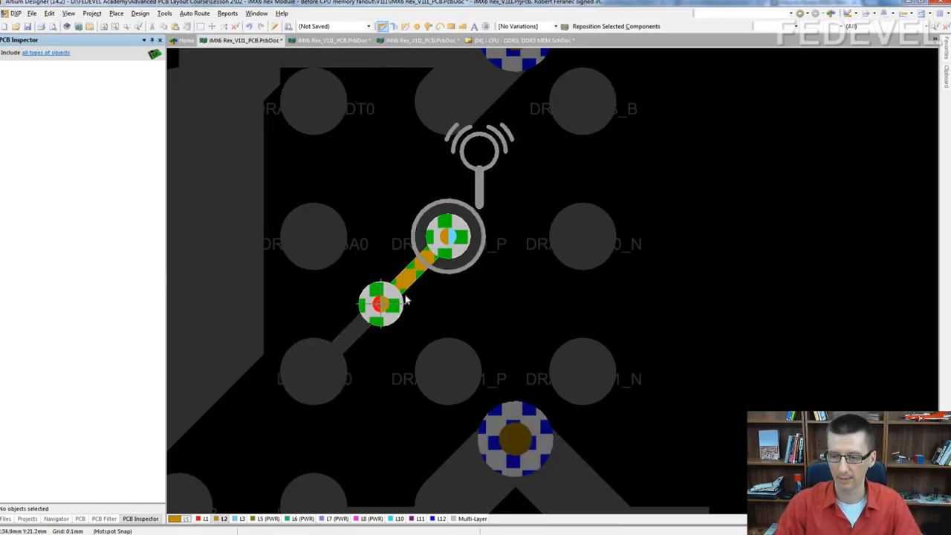
{"action": "left_click", "coordinate": [446, 295]}
{"action": "left_click", "coordinate": [449, 236]}
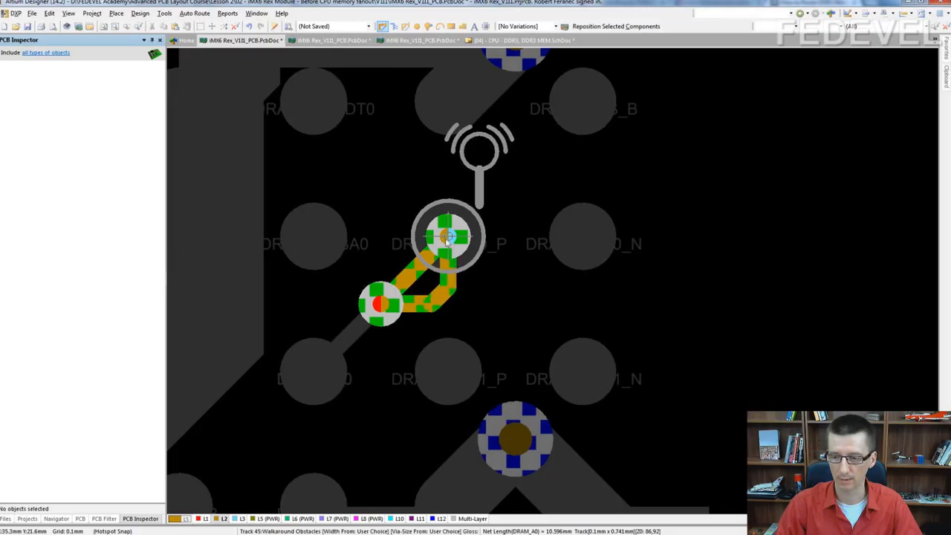
{"action": "right_click", "coordinate": [448, 237]}
{"action": "right_click", "coordinate": [515, 271]}
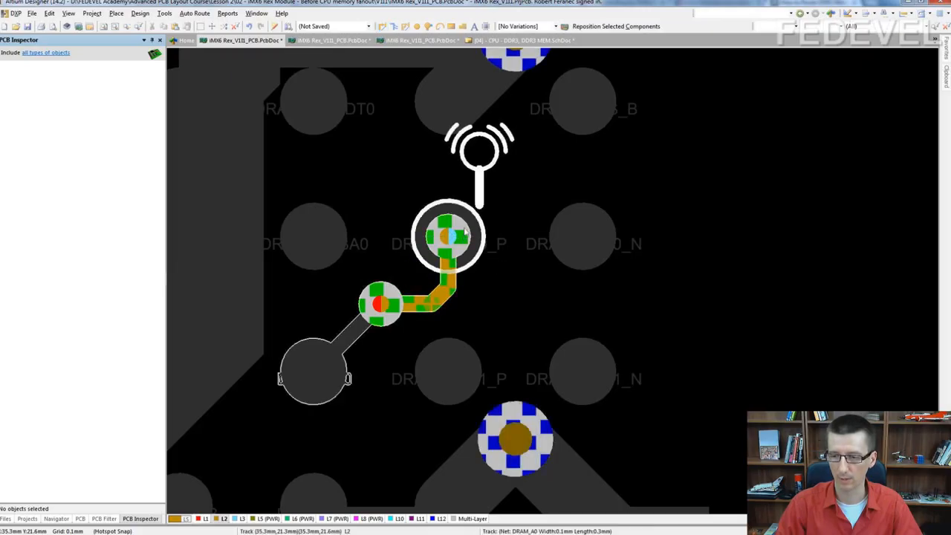
Step: Move the L2-to-L3 via diagonally farther out to 35.7 mm, 22 mm and route a straight 0.1 mm DRAM_A0 track on L2 to it
{"action": "left_click_drag", "start_coordinate": [466, 235], "coordinate": [520, 170]}
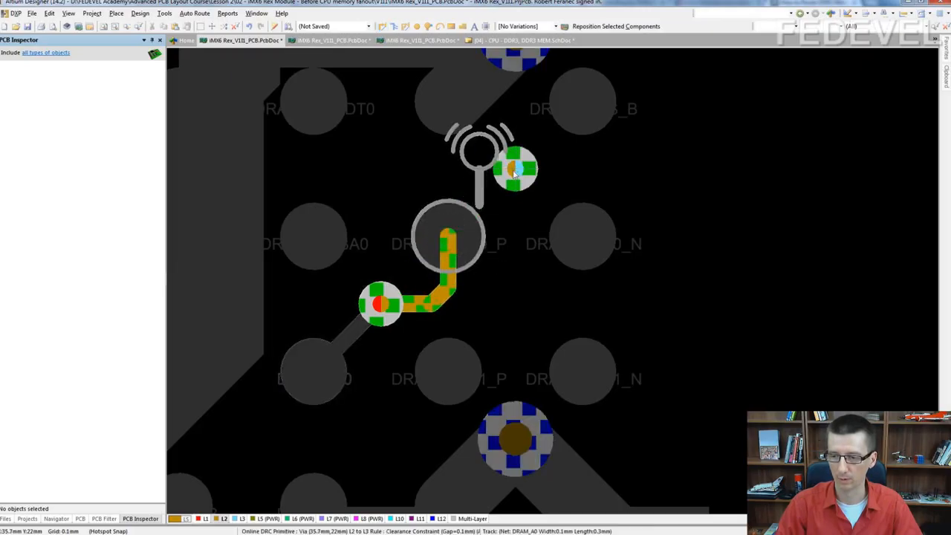
{"action": "left_click", "coordinate": [382, 26]}
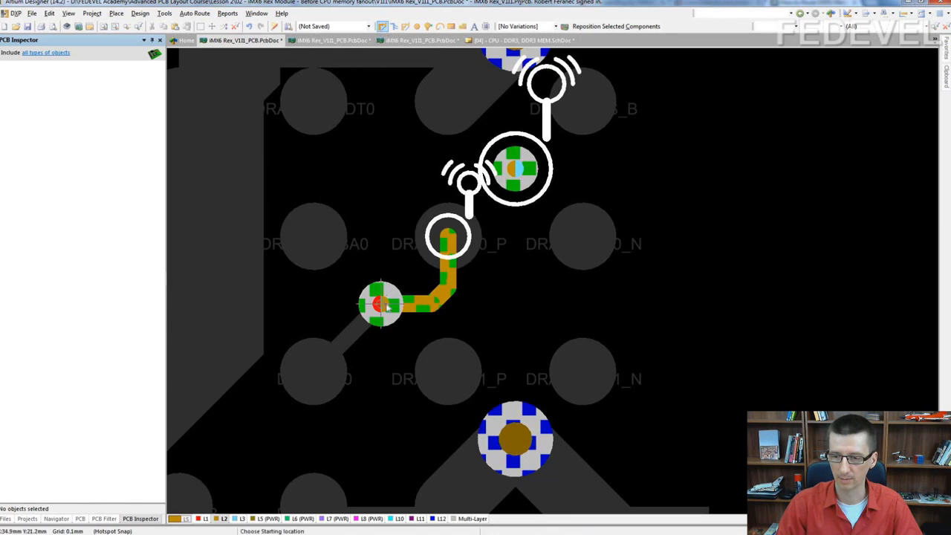
{"action": "left_click", "coordinate": [448, 237]}
{"action": "left_click", "coordinate": [526, 157]}
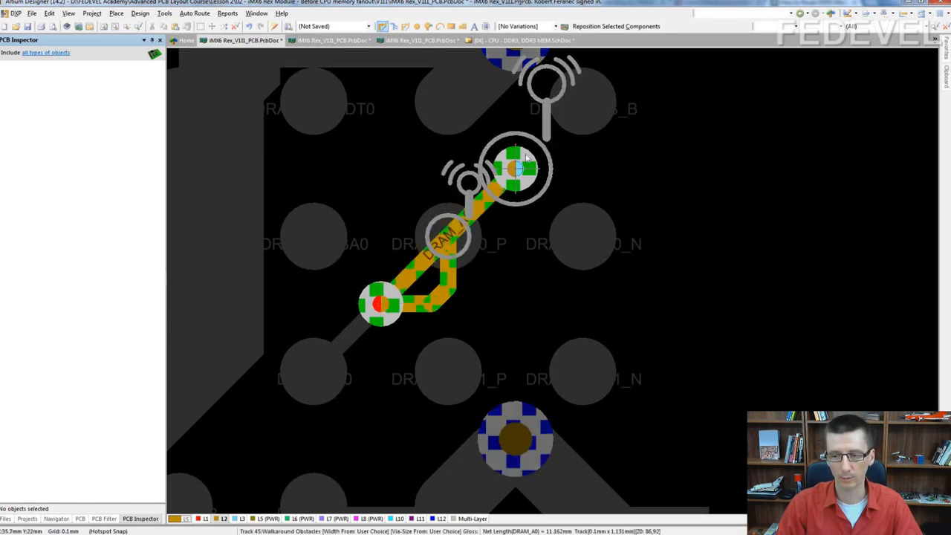
{"action": "right_click", "coordinate": [512, 270]}
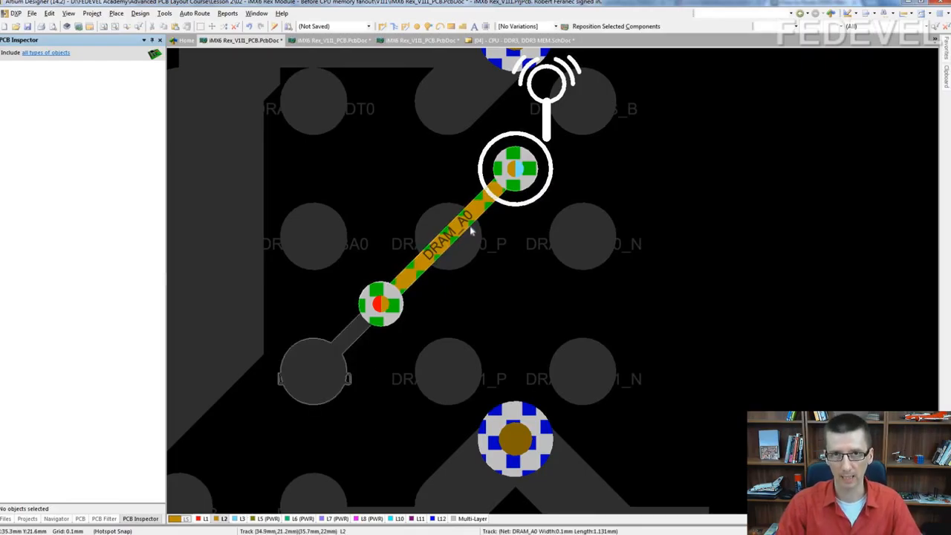
Step: Try positions for the DRAM_A0 L2-to-L3 via along its track, closer to the L1-to-L2 via
{"action": "scroll", "coordinate": [472, 263], "scroll_direction": "down", "scroll_amount": 2, "text": "ctrl"}
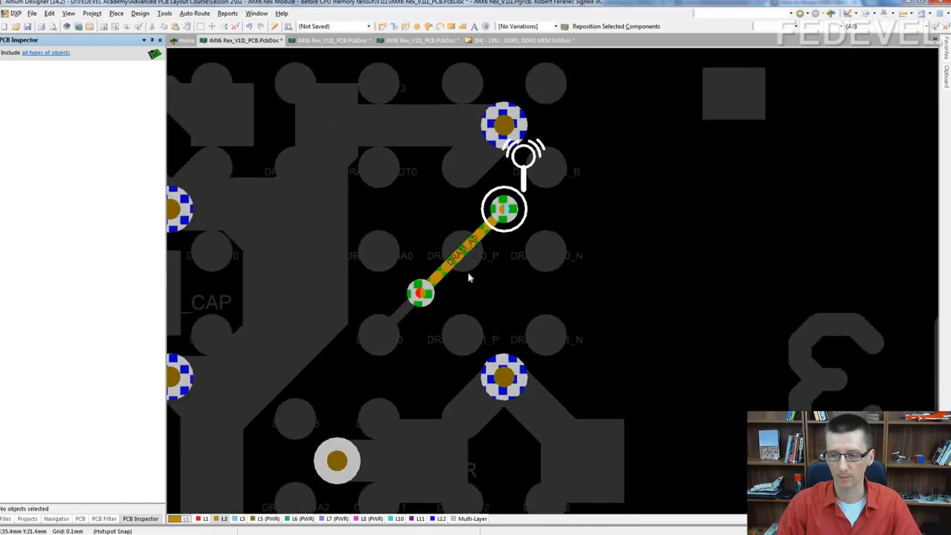
{"action": "scroll", "coordinate": [496, 230], "scroll_direction": "up", "scroll_amount": 2, "text": "ctrl"}
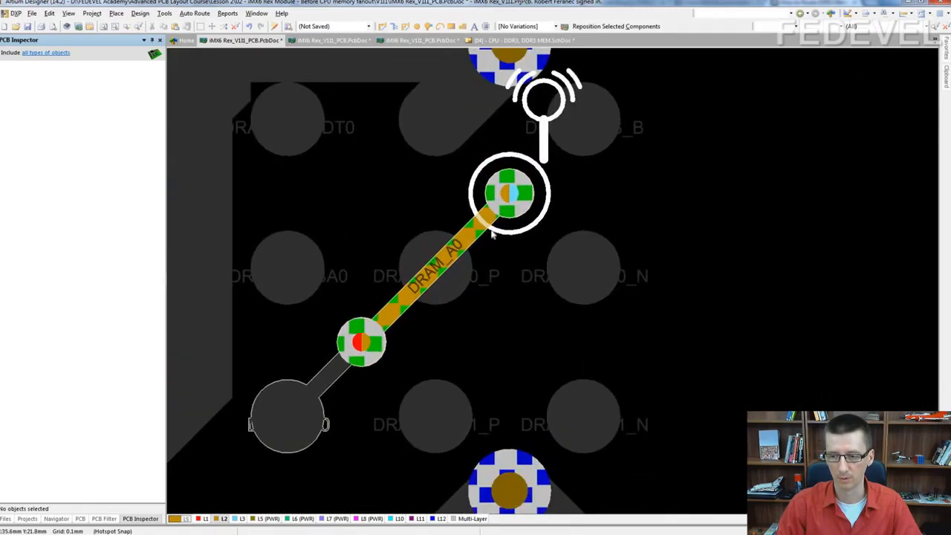
{"action": "left_click_drag", "start_coordinate": [523, 214], "coordinate": [411, 302]}
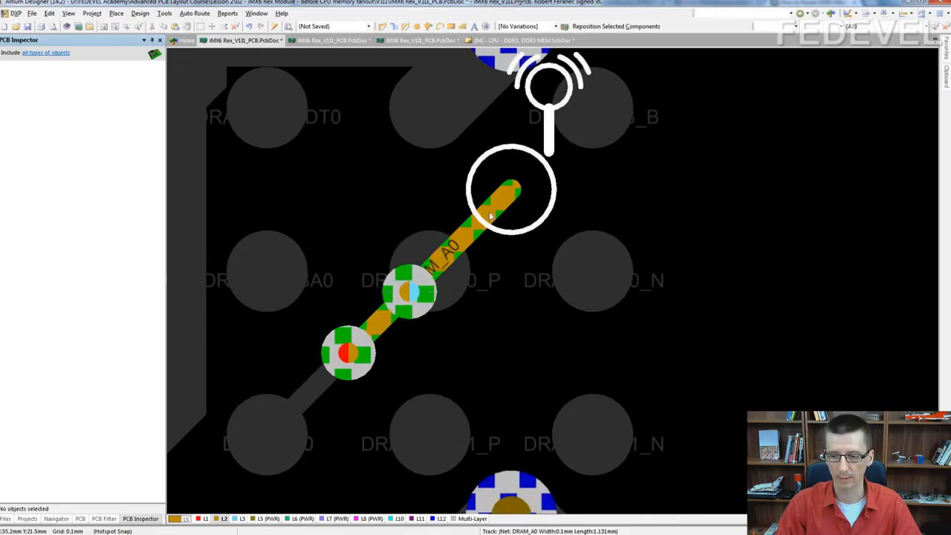
{"action": "mouse_move", "coordinate": [462, 341]}
{"action": "right_mouse_down"}
{"action": "mouse_move", "coordinate": [468, 306]}
{"action": "mouse_move", "coordinate": [457, 322]}
{"action": "right_mouse_up"}
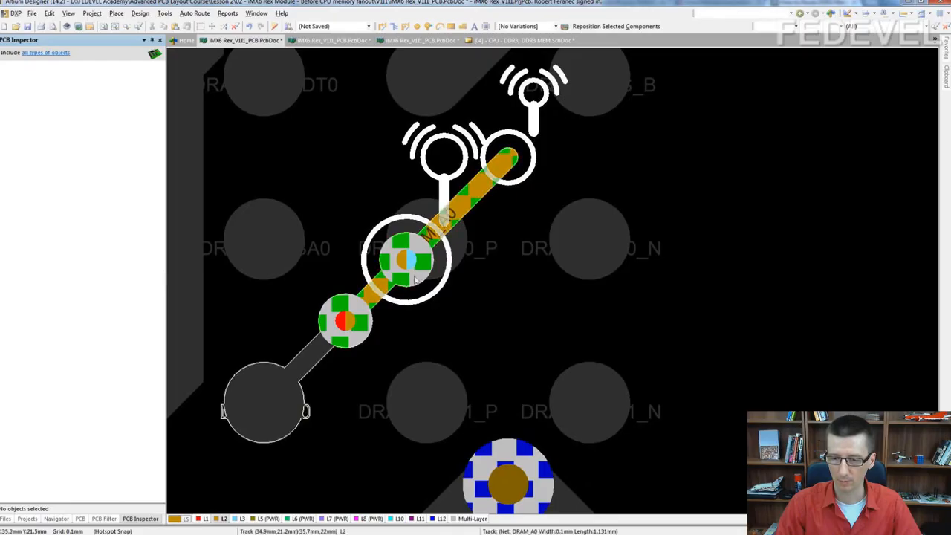
{"action": "left_click_drag", "start_coordinate": [405, 260], "coordinate": [389, 281]}
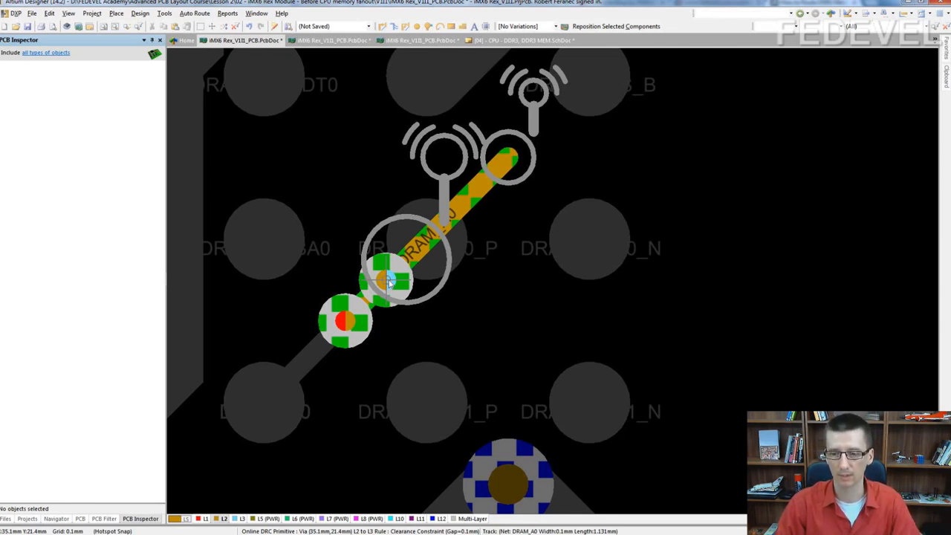
{"action": "mouse_move", "coordinate": [391, 283]}
{"action": "left_mouse_down"}
{"action": "mouse_move", "coordinate": [426, 240]}
{"action": "mouse_move", "coordinate": [407, 272]}
{"action": "left_mouse_up"}
Step: On L1, try the DRAM_A0 L1-to-L2 via closer to pad AC14, then return it to its place
{"action": "mouse_move", "coordinate": [421, 340]}
{"action": "right_mouse_down"}
{"action": "mouse_move", "coordinate": [493, 290]}
{"action": "mouse_move", "coordinate": [486, 274]}
{"action": "right_mouse_up"}
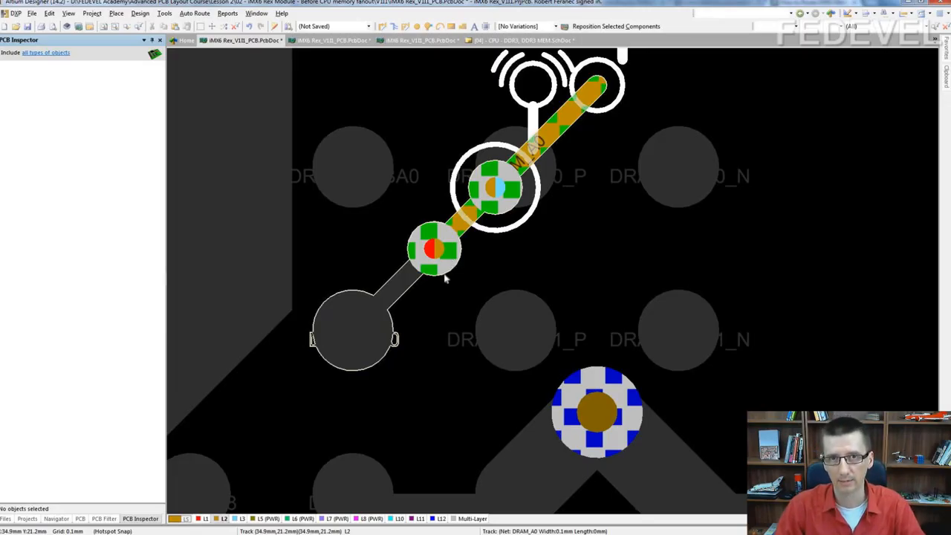
{"action": "right_click_drag", "start_coordinate": [480, 312], "coordinate": [456, 318]}
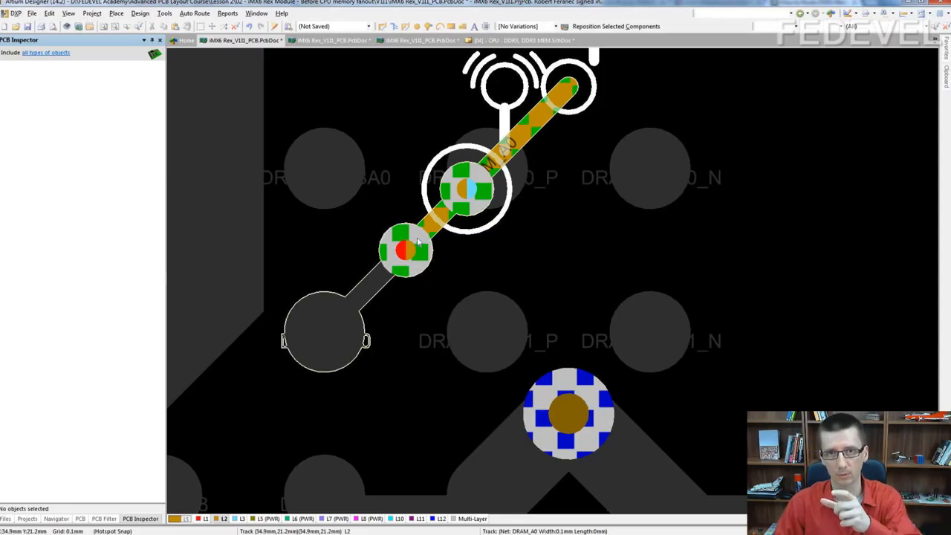
{"action": "scroll", "coordinate": [418, 242], "scroll_direction": "down", "scroll_amount": 1, "text": "ctrl"}
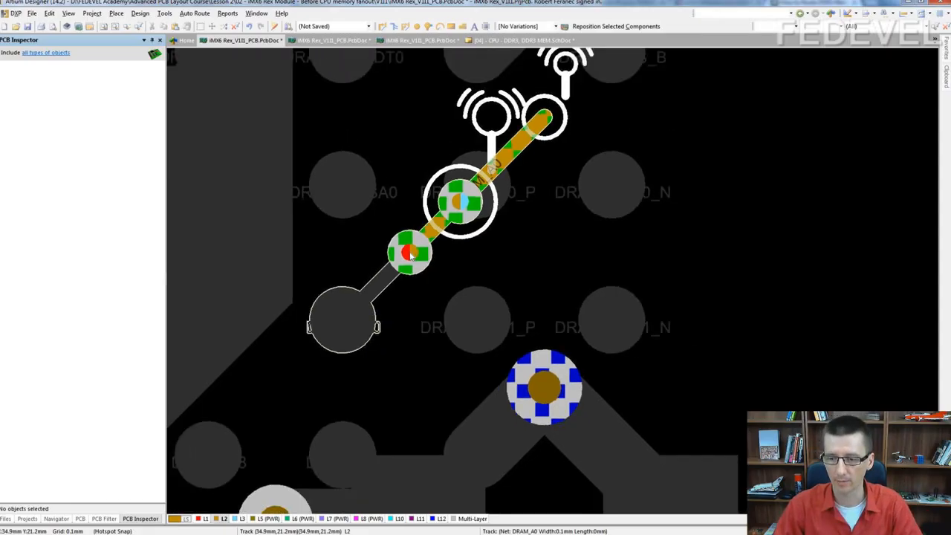
{"action": "right_click_drag", "start_coordinate": [429, 314], "coordinate": [450, 290]}
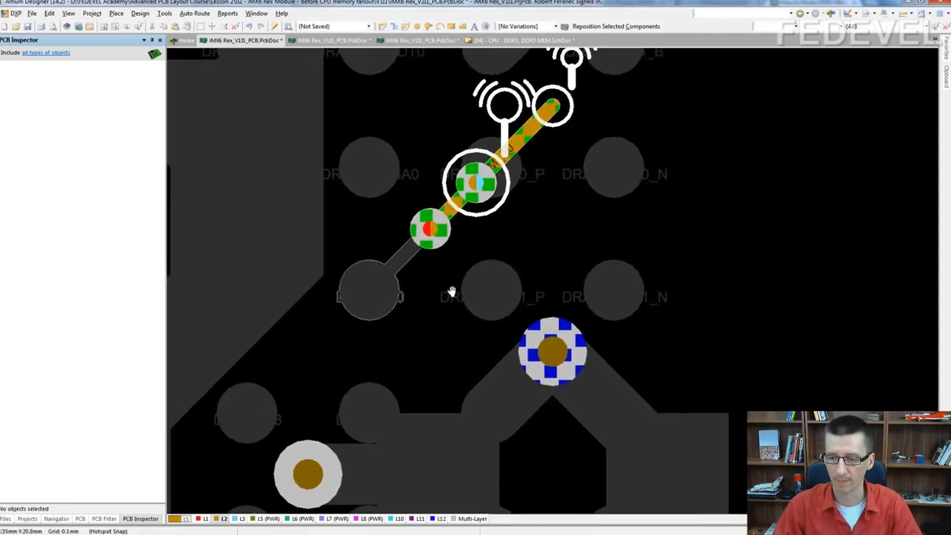
{"action": "left_click", "coordinate": [203, 519]}
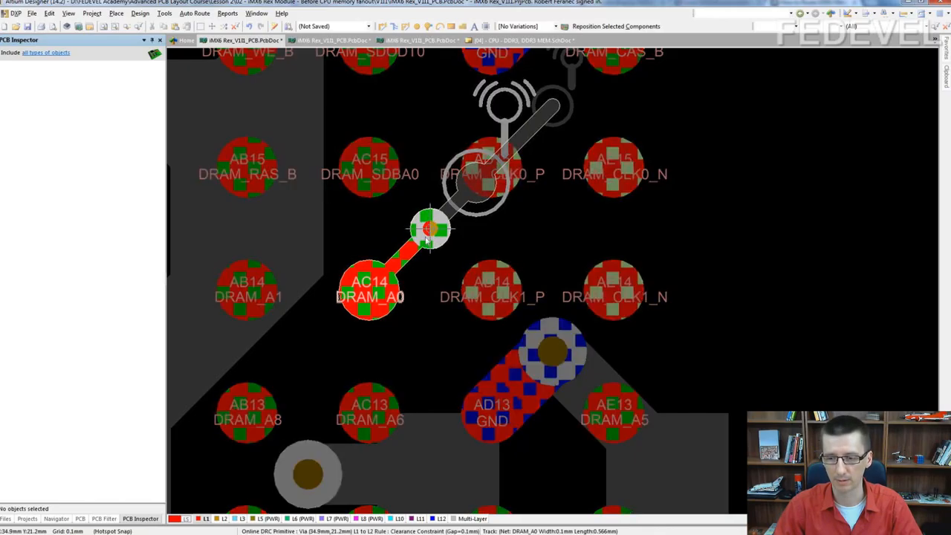
{"action": "left_click_drag", "start_coordinate": [437, 239], "coordinate": [418, 251]}
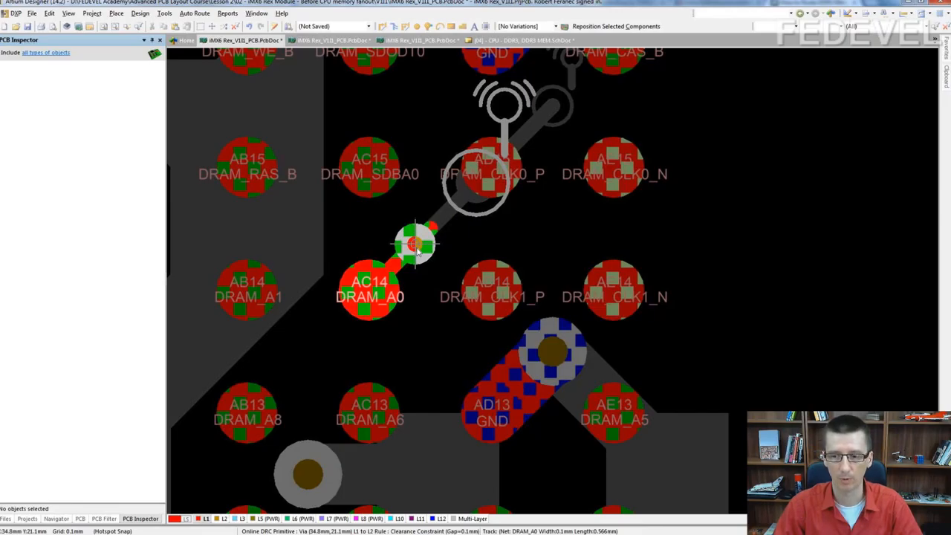
{"action": "left_click_drag", "start_coordinate": [417, 251], "coordinate": [429, 237]}
{"action": "right_click_drag", "start_coordinate": [441, 293], "coordinate": [457, 282]}
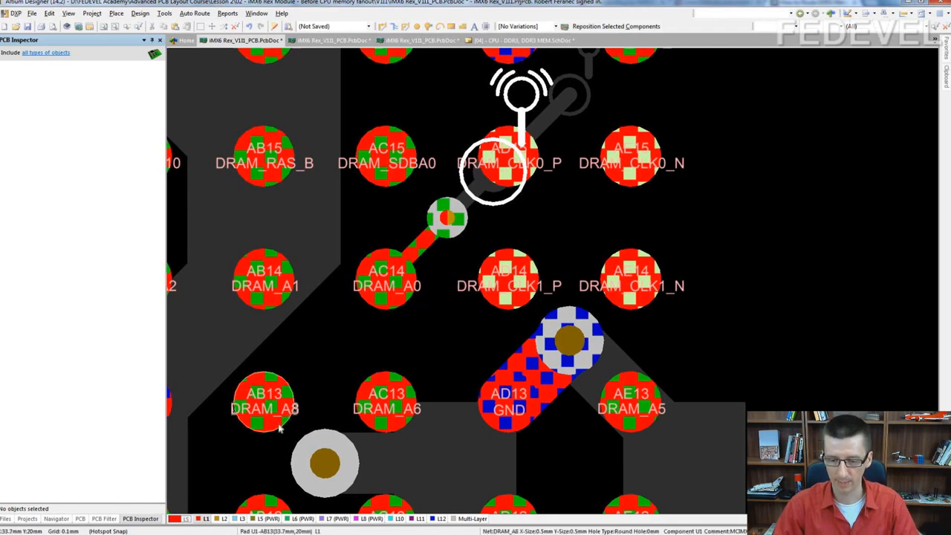
Step: Delete the DRAM_A0 L2 track and L2-to-L3 via, and paste the cut track-and-via pair at the L1-to-L2 via, rotated to end on pad AC14
{"action": "left_click", "coordinate": [222, 518]}
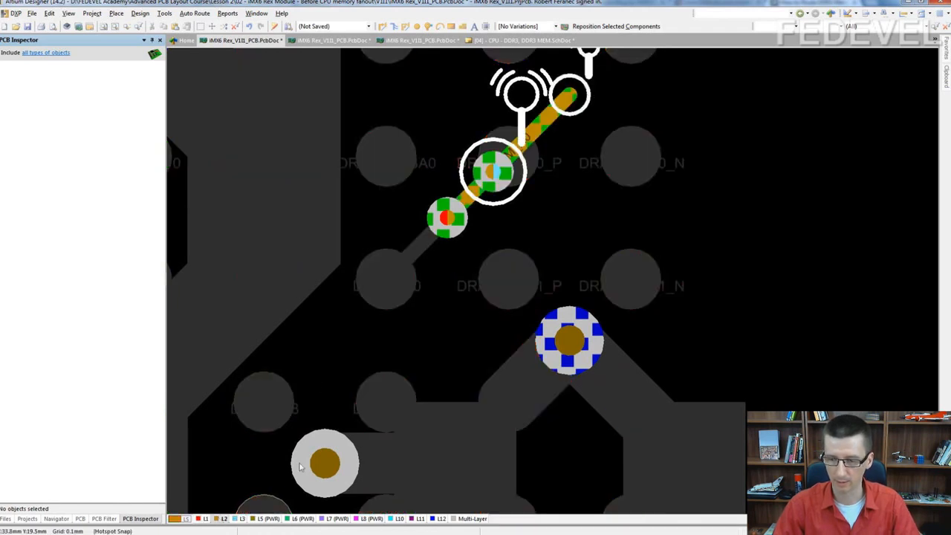
{"action": "left_click", "coordinate": [496, 175]}
{"action": "key", "text": "Delete"}
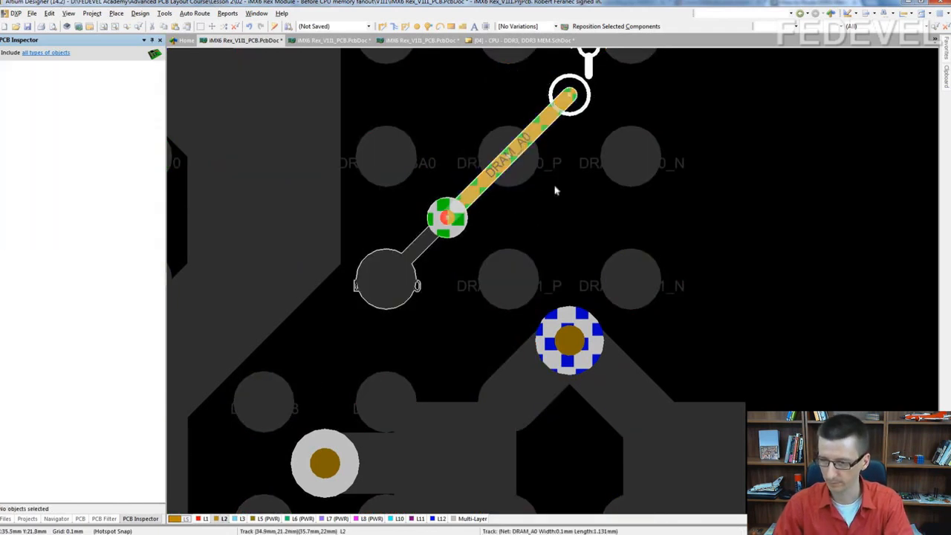
{"action": "key", "text": "ctrl+v"}
{"action": "key", "text": "space"}
{"action": "key", "text": "space"}
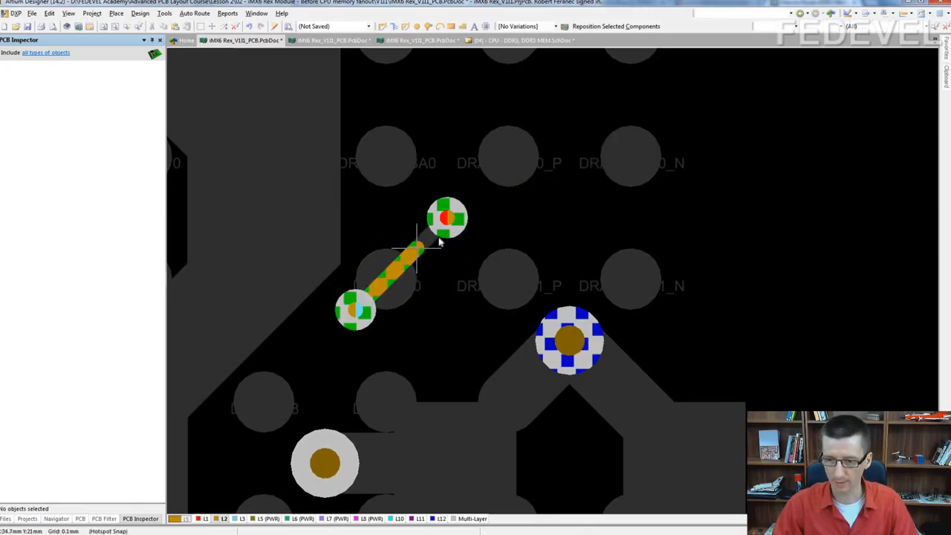
{"action": "left_click", "coordinate": [449, 219]}
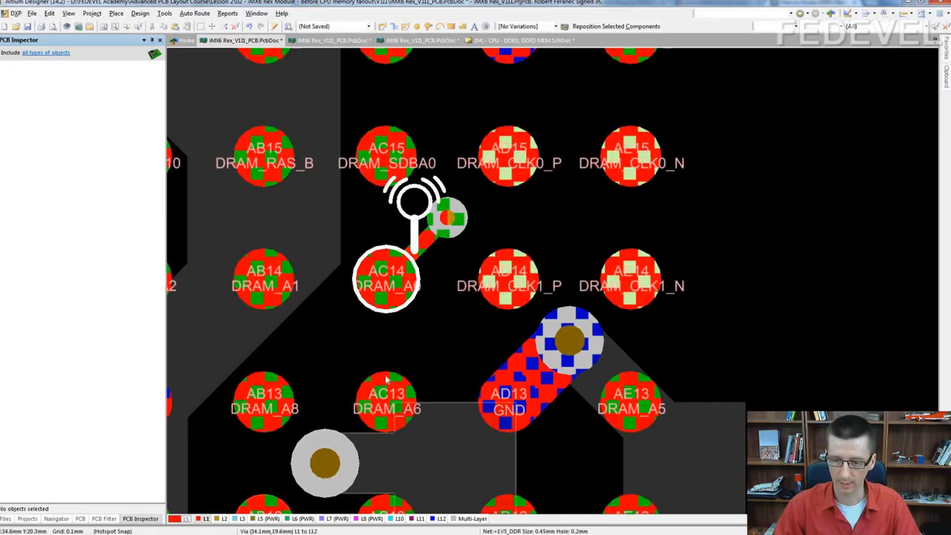
Step: Select the DRAM_A0 tracks on L1 and L2 with both vias and copy them using pad AC14 as the reference point
{"action": "key", "text": "minus"}
{"action": "left_click", "coordinate": [436, 272]}
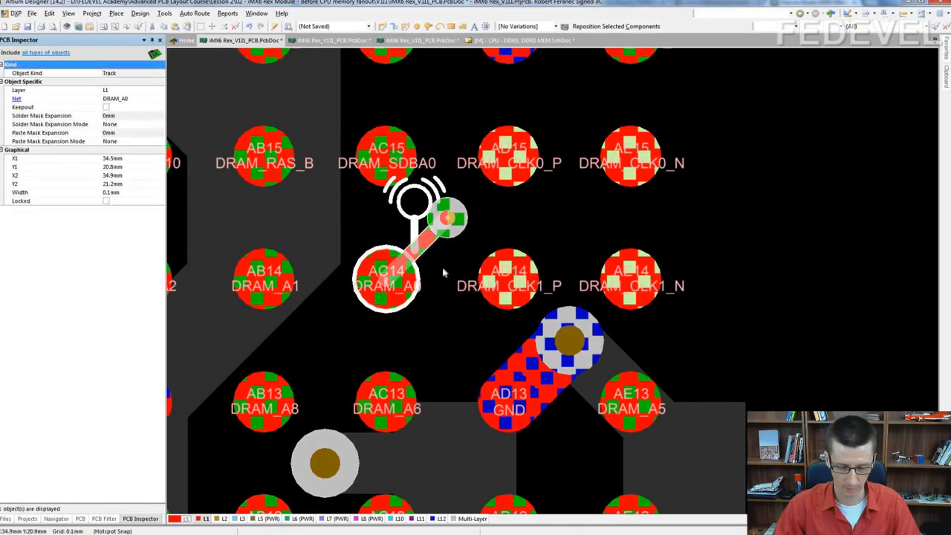
{"action": "left_click", "coordinate": [447, 218], "text": "shift"}
{"action": "left_click", "coordinate": [223, 518]}
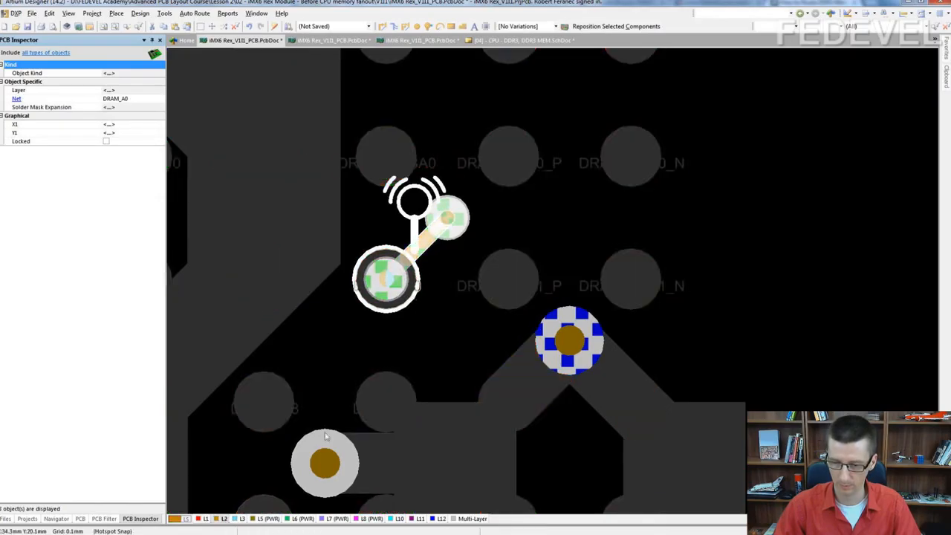
{"action": "key", "text": "minus"}
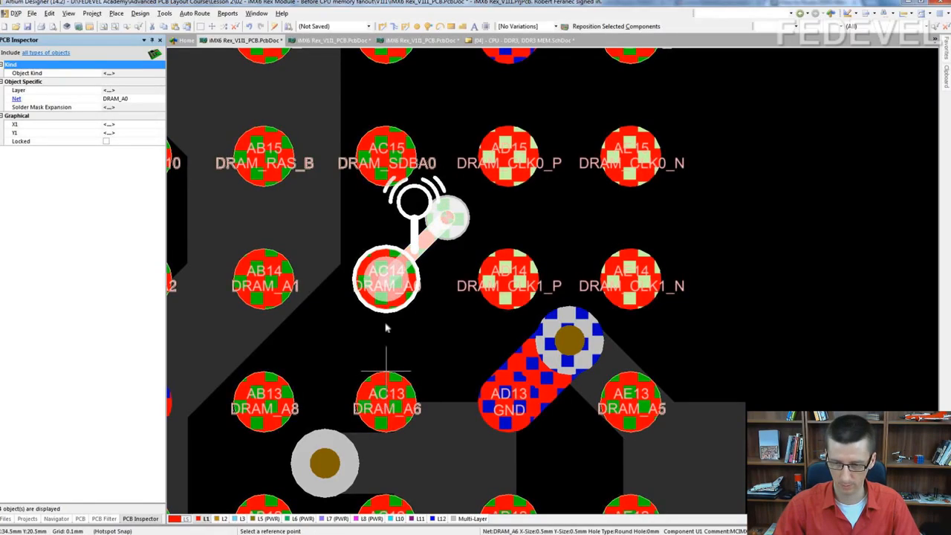
Step: Paste the copied two-via fanout onto pads AB14, AA14 and Y14 (DRAM_A1, DRAM_A2 and DRAM_A3)
{"action": "scroll", "coordinate": [321, 277], "scroll_direction": "down", "scroll_amount": 1, "text": "ctrl"}
{"action": "scroll", "coordinate": [322, 277], "scroll_direction": "down", "scroll_amount": 1, "text": "ctrl"}
{"action": "right_click_drag", "start_coordinate": [331, 312], "coordinate": [431, 311]}
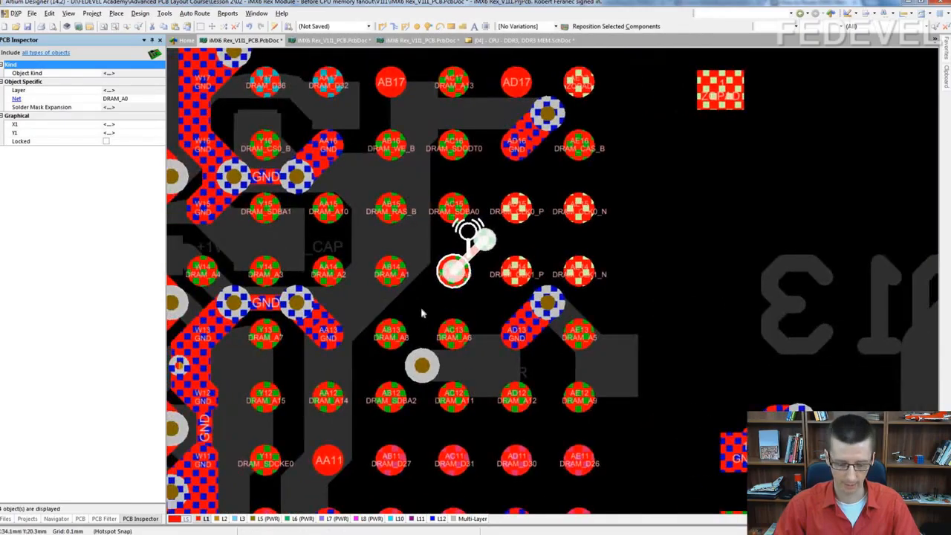
{"action": "key", "text": "ctrl+v"}
{"action": "left_click", "coordinate": [391, 273]}
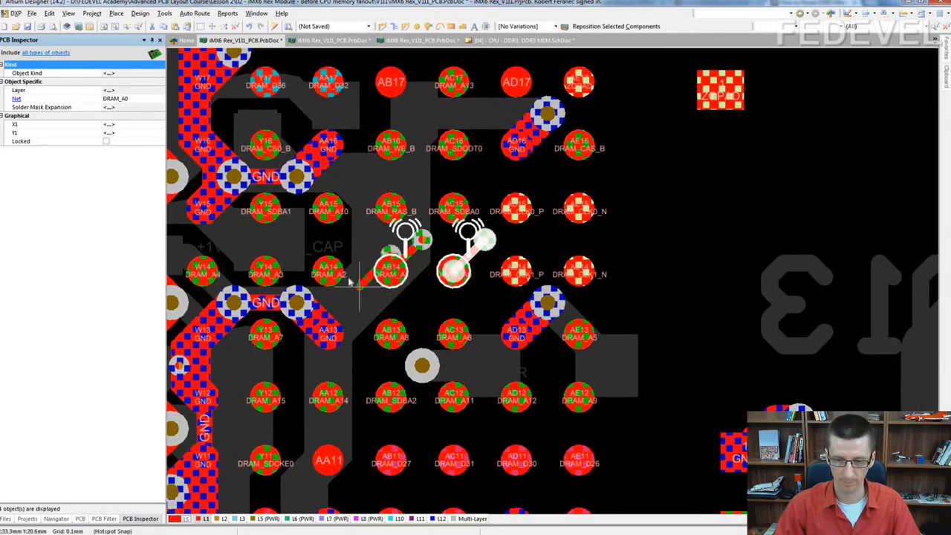
{"action": "key", "text": "ctrl+v"}
{"action": "left_click", "coordinate": [327, 272]}
{"action": "right_click_drag", "start_coordinate": [286, 273], "coordinate": [347, 295]}
{"action": "key", "text": "ctrl+v"}
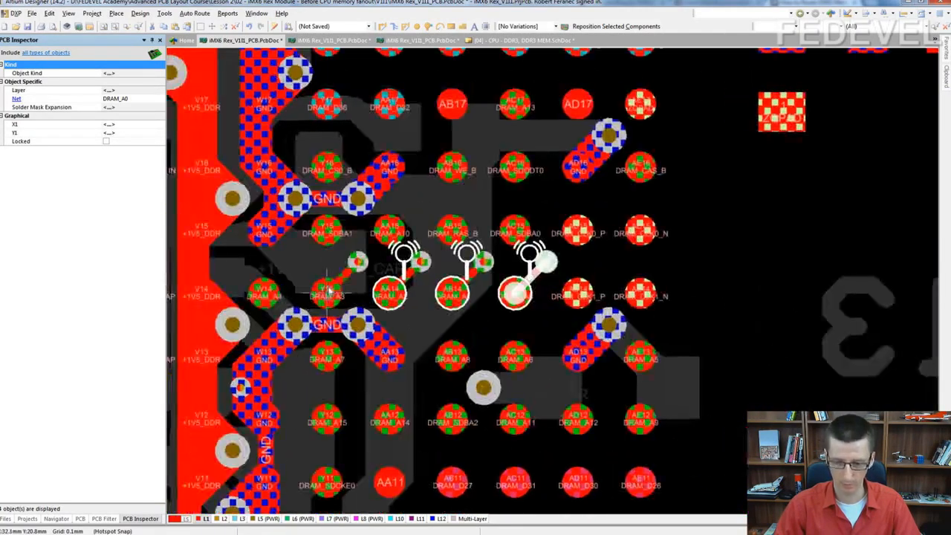
{"action": "left_click", "coordinate": [328, 295]}
Step: Paste the fanout onto pad W14 with its L1-to-L2 via pointing up-left, and onto pad Y15 with that via pointing down-left
{"action": "key", "text": "ctrl+v"}
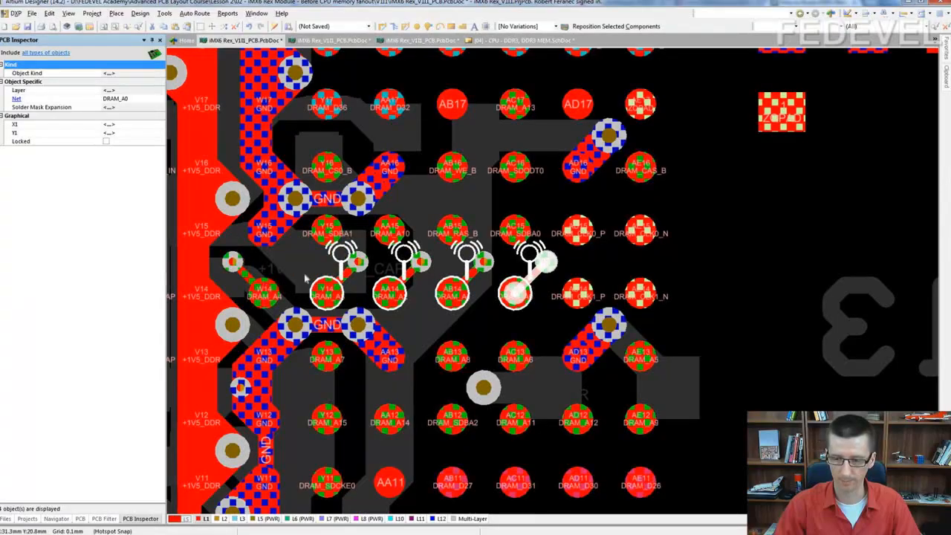
{"action": "left_click", "coordinate": [264, 294]}
{"action": "right_click_drag", "start_coordinate": [313, 277], "coordinate": [301, 322]}
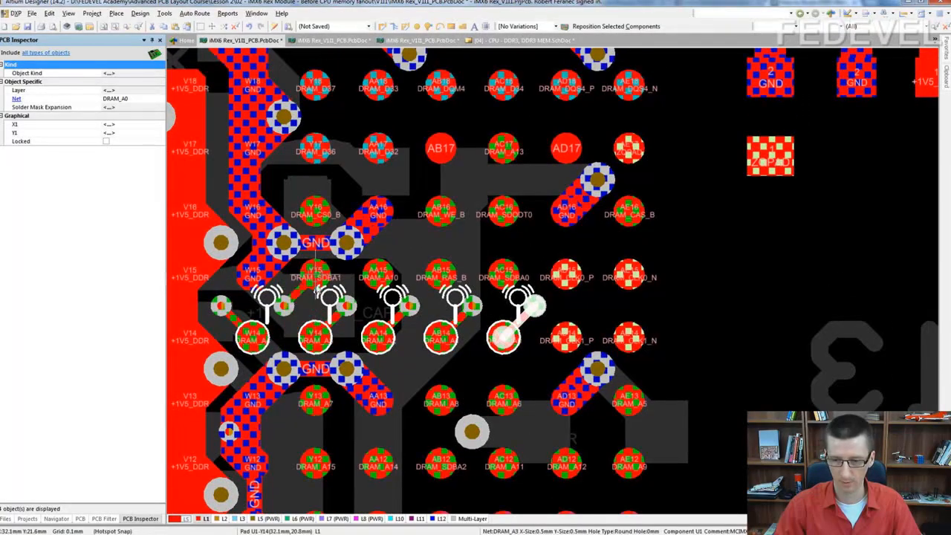
{"action": "left_click", "coordinate": [316, 283]}
{"action": "right_click_drag", "start_coordinate": [395, 353], "coordinate": [388, 332]}
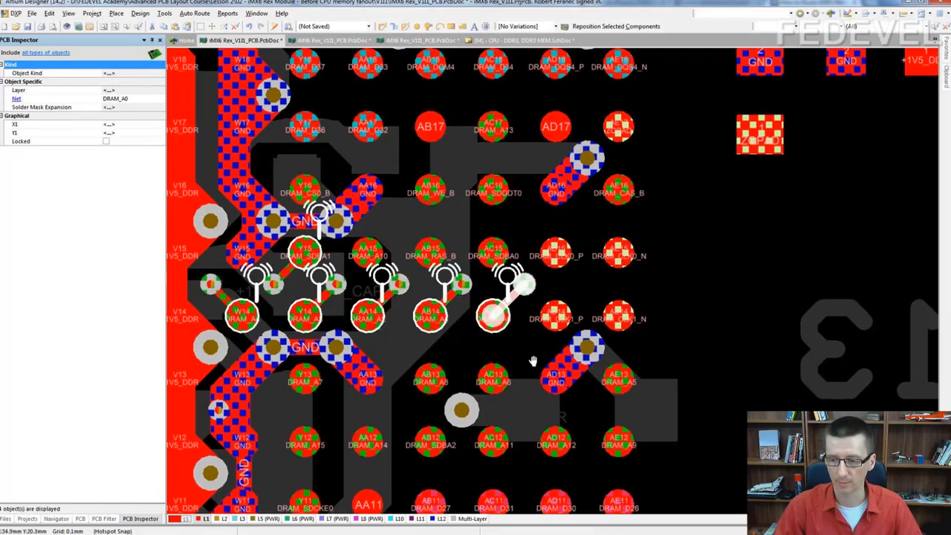
{"action": "right_click_drag", "start_coordinate": [535, 360], "coordinate": [527, 352]}
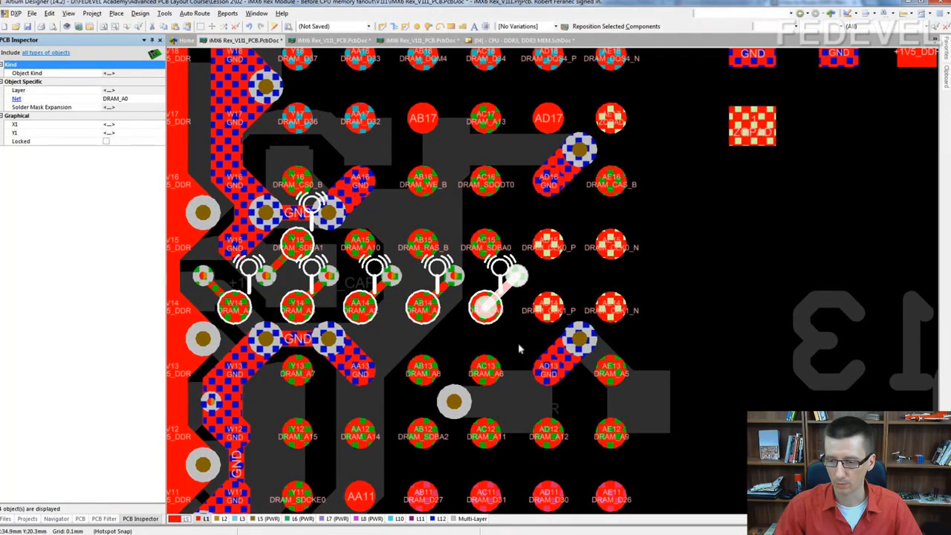
Step: Run an automatic component fanout on the memory chip in the Placement Only board, including outer pad rows, escape routes and blind vias
{"action": "left_click", "coordinate": [491, 301], "text": "shift"}
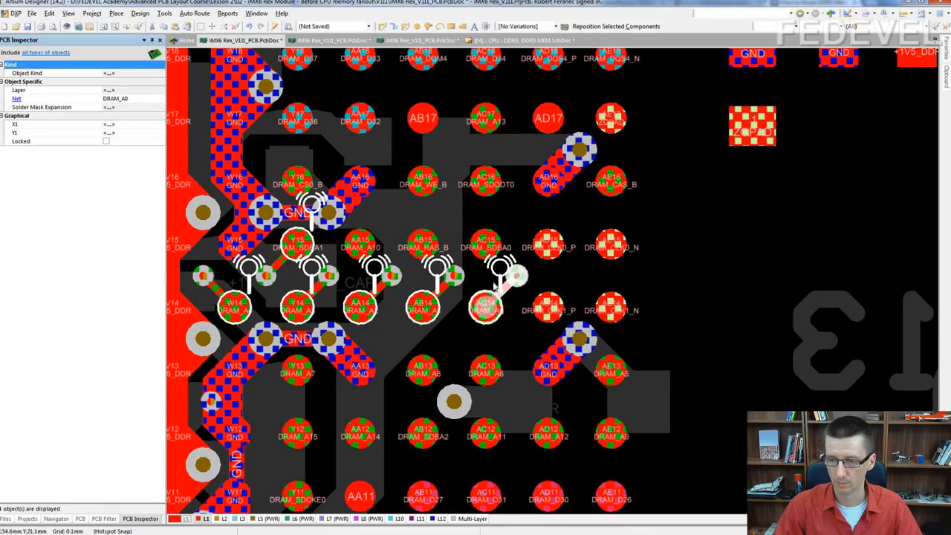
{"action": "left_click", "coordinate": [331, 41]}
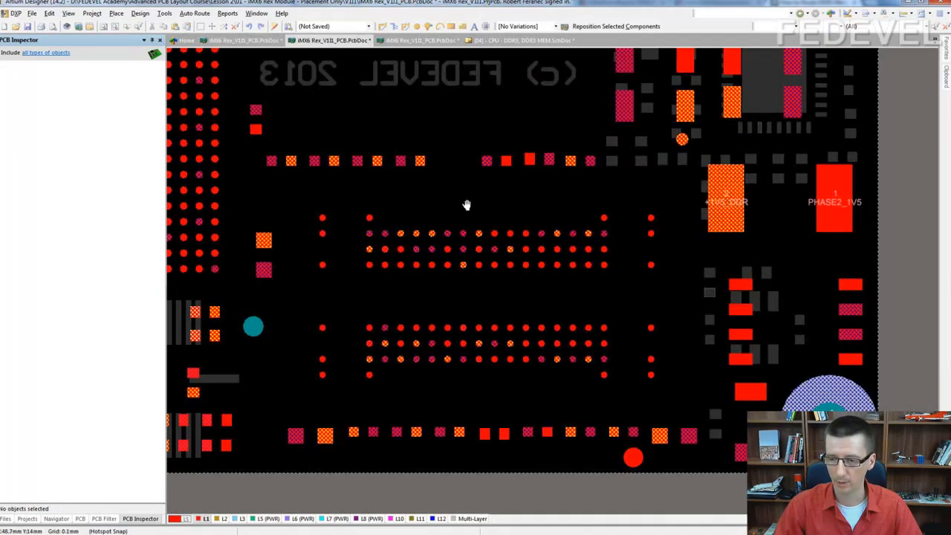
{"action": "right_click_drag", "start_coordinate": [465, 204], "coordinate": [426, 205]}
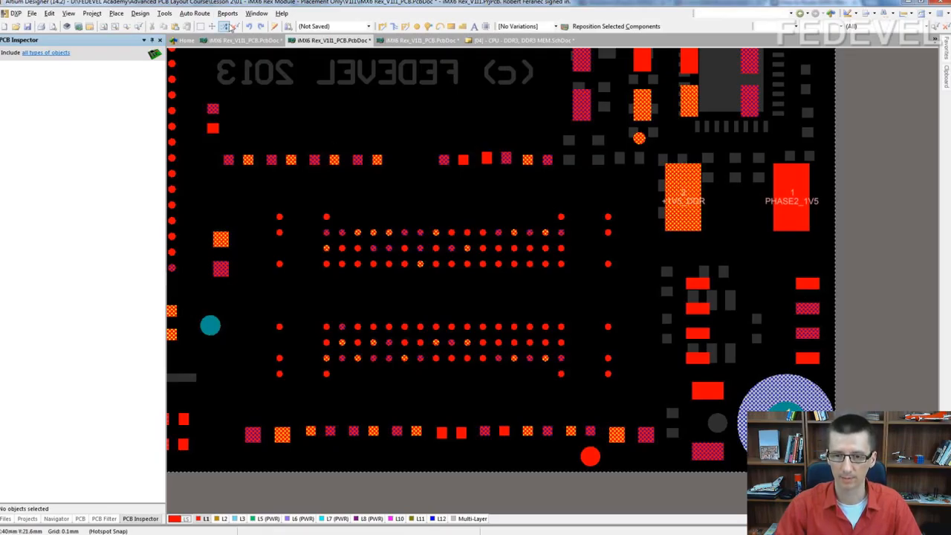
{"action": "left_click", "coordinate": [201, 14]}
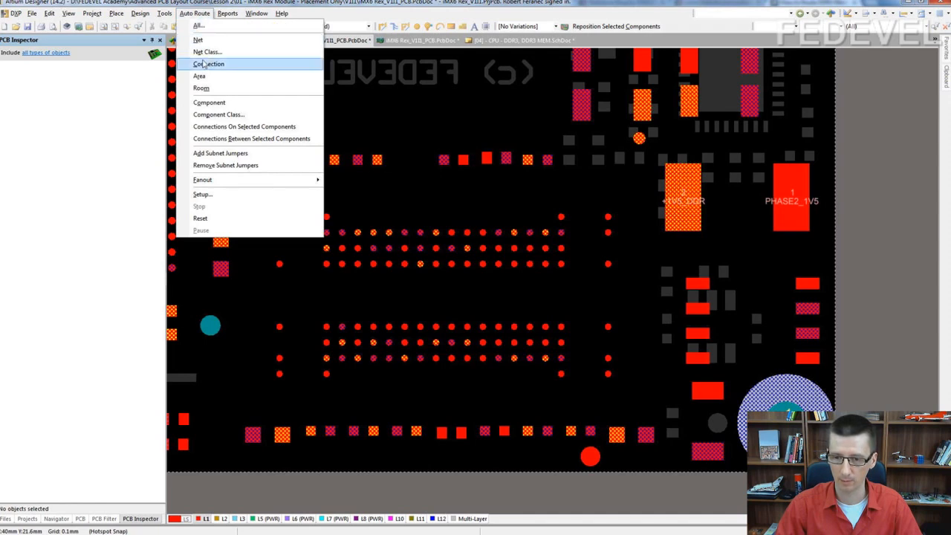
{"action": "mouse_move", "coordinate": [213, 181]}
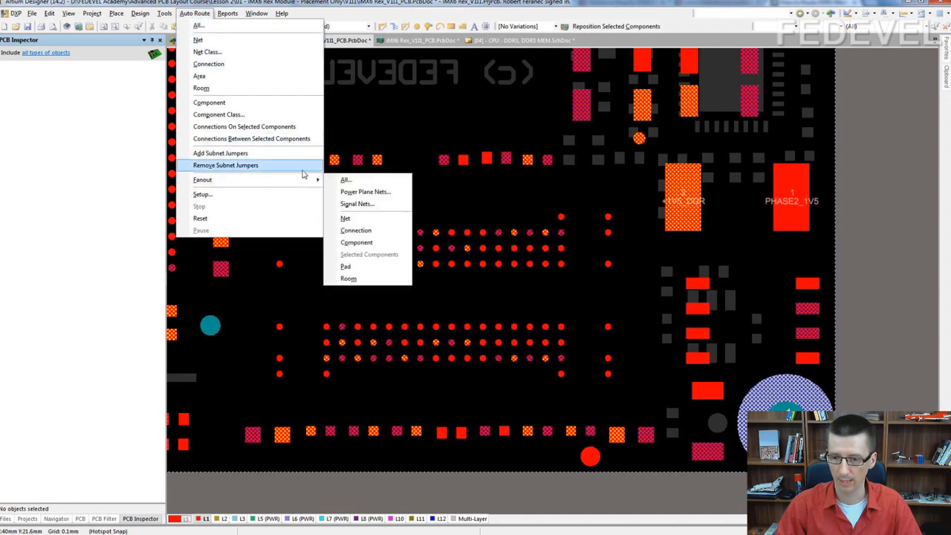
{"action": "left_click", "coordinate": [356, 243]}
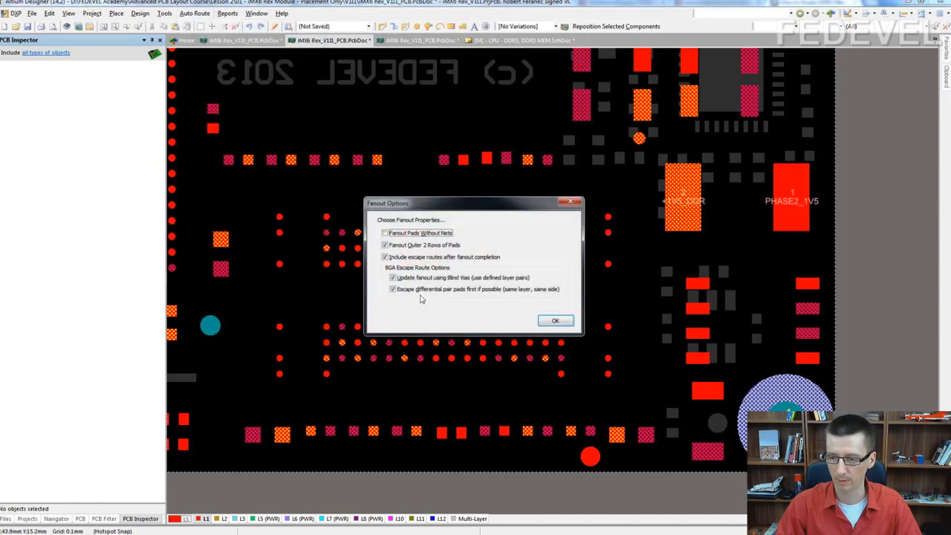
{"action": "left_click", "coordinate": [553, 321]}
{"action": "left_click", "coordinate": [425, 293]}
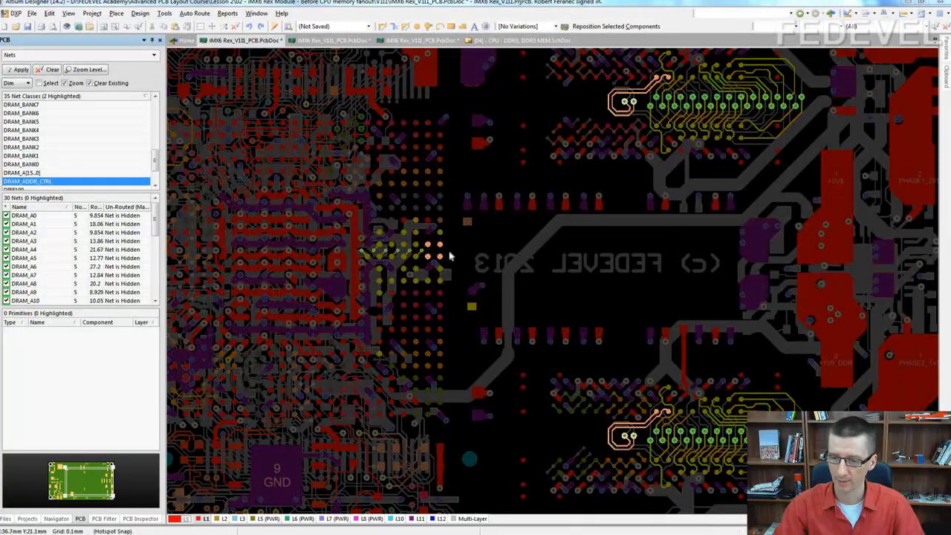
Step: Examine the highlighted DRAM_ADDR_CTRL pads and the pasted fanouts at the CPU's edge, up to the DRAM_DQS4 pads, on the memory fanout board
{"action": "right_click_drag", "start_coordinate": [454, 256], "coordinate": [456, 236]}
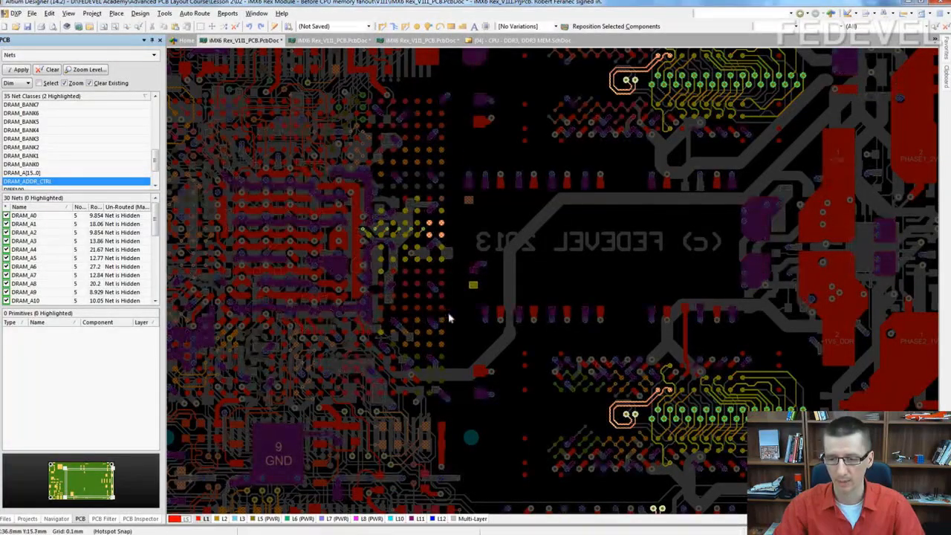
{"action": "right_click_drag", "start_coordinate": [458, 314], "coordinate": [442, 322]}
{"action": "scroll", "coordinate": [414, 222], "scroll_direction": "up", "scroll_amount": 4, "text": "ctrl"}
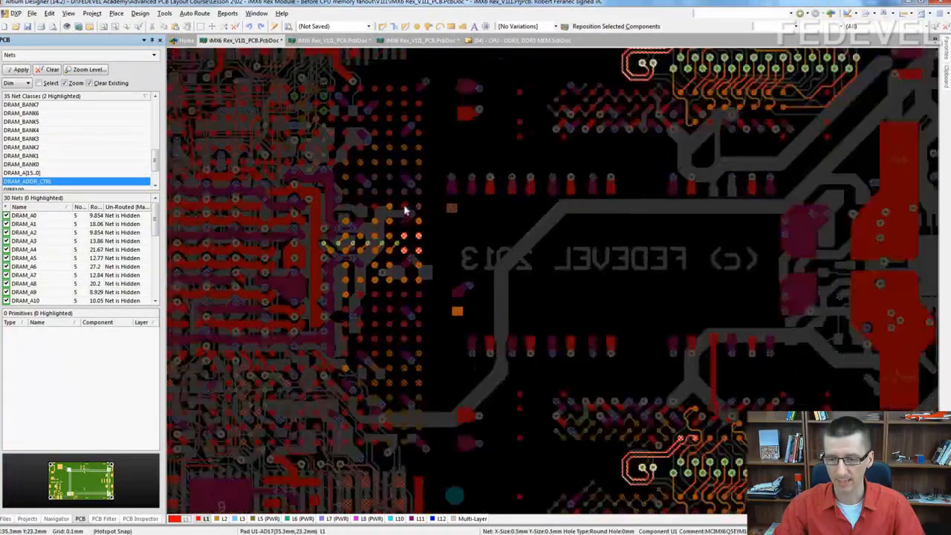
{"action": "right_click_drag", "start_coordinate": [450, 176], "coordinate": [459, 284]}
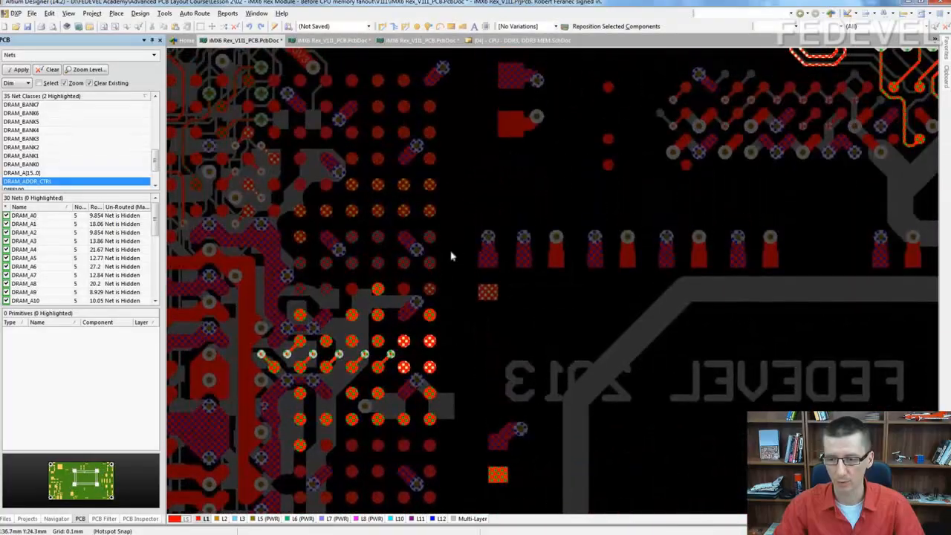
{"action": "scroll", "coordinate": [455, 197], "scroll_direction": "up", "scroll_amount": 1, "text": "ctrl"}
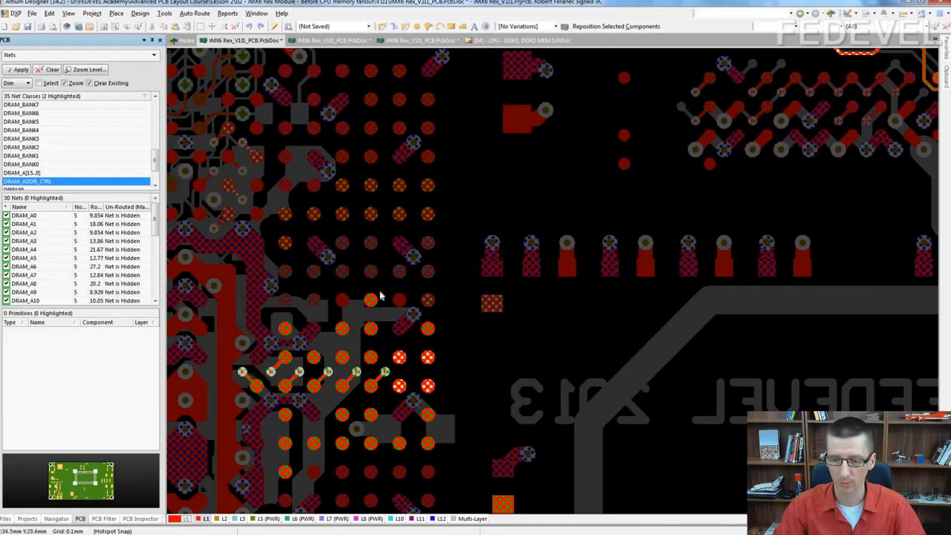
{"action": "scroll", "coordinate": [381, 296], "scroll_direction": "up", "scroll_amount": 1, "text": "ctrl"}
{"action": "scroll", "coordinate": [380, 297], "scroll_direction": "up", "scroll_amount": 1, "text": "ctrl"}
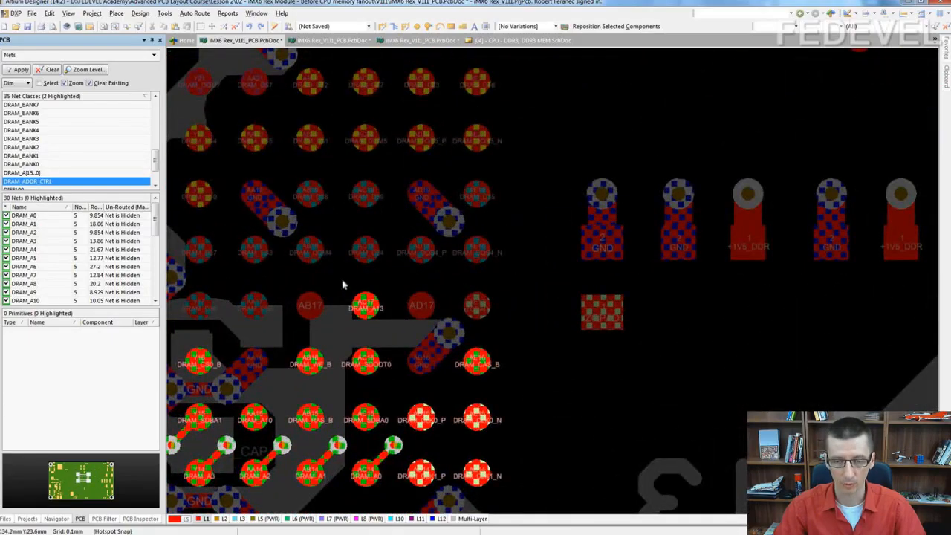
{"action": "right_click_drag", "start_coordinate": [344, 282], "coordinate": [364, 287]}
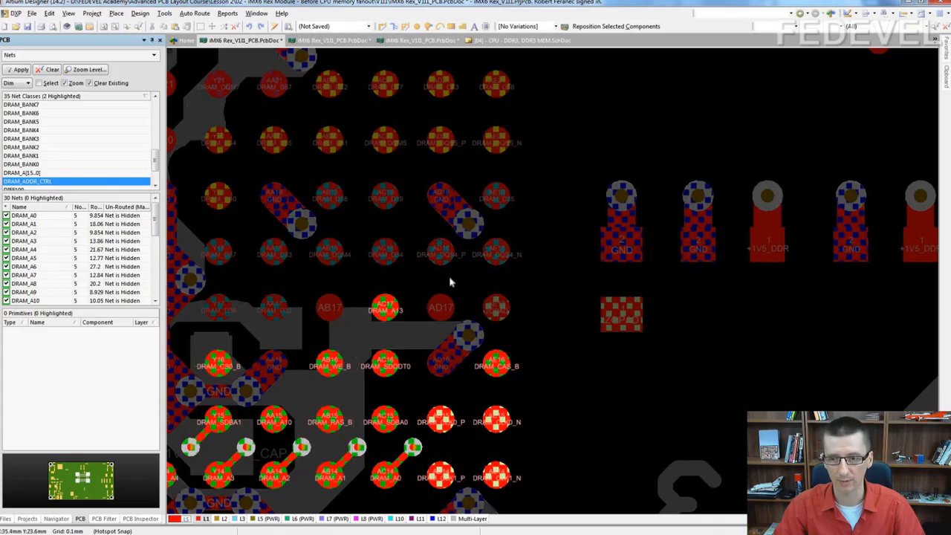
{"action": "scroll", "coordinate": [450, 281], "scroll_direction": "up", "scroll_amount": 2, "text": "ctrl"}
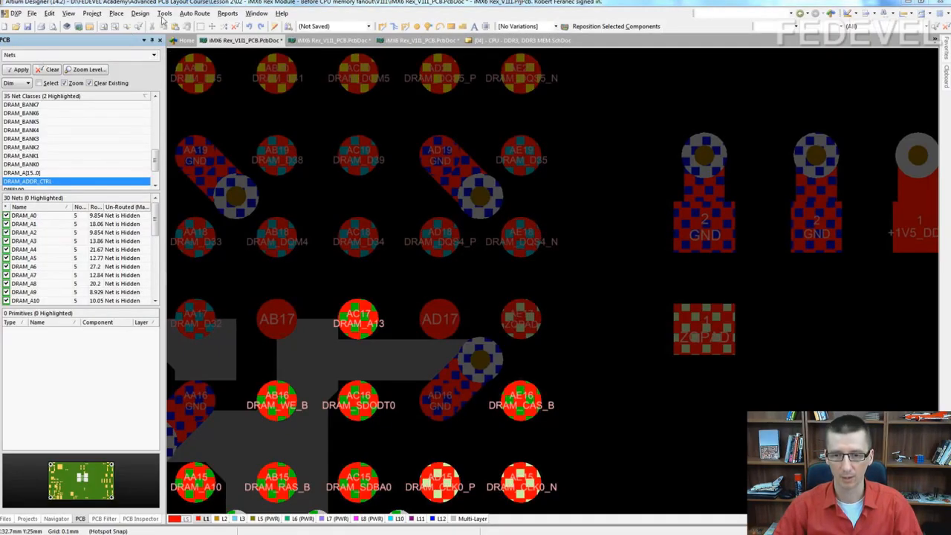
Step: In the DiffPairsRouting design rule, set the minimum, preferred and maximum width and gap all to 0.1 mm
{"action": "left_click", "coordinate": [139, 13]}
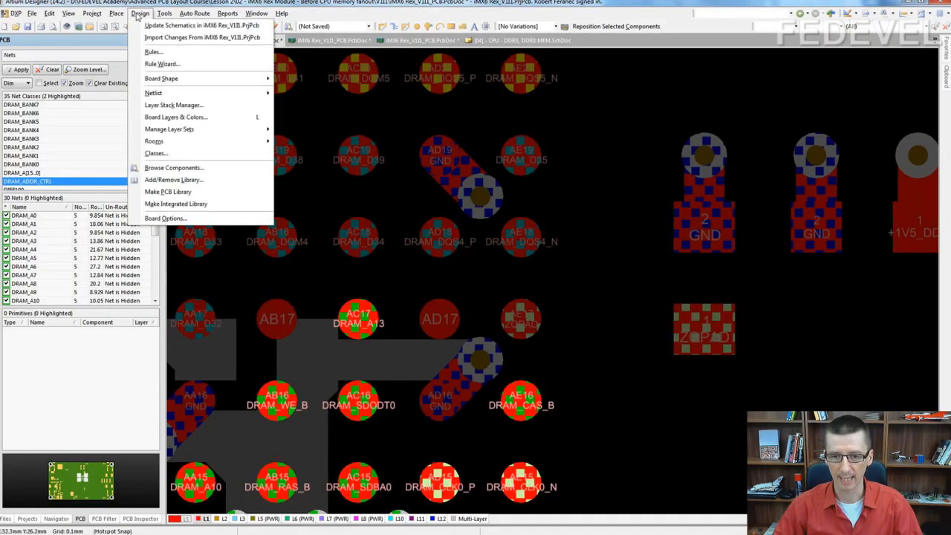
{"action": "left_click", "coordinate": [154, 52]}
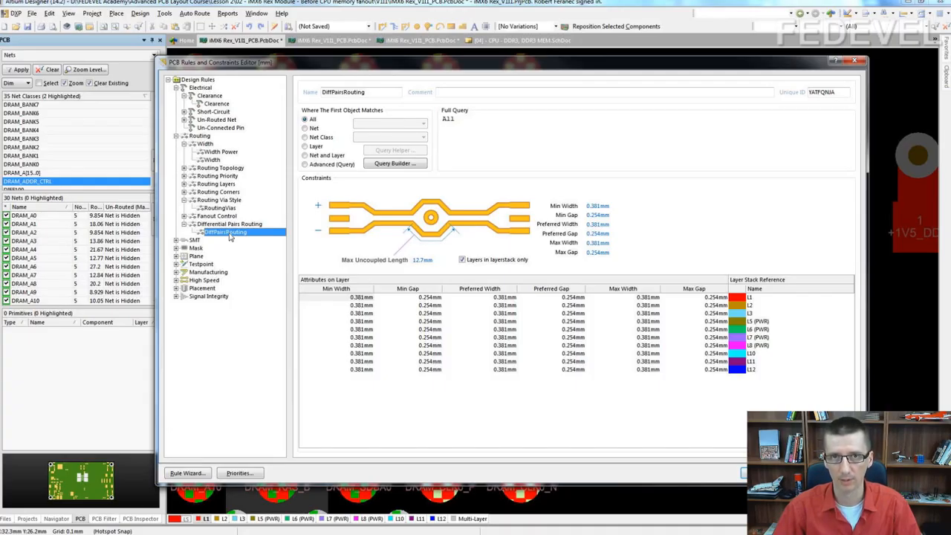
{"action": "left_click", "coordinate": [615, 206]}
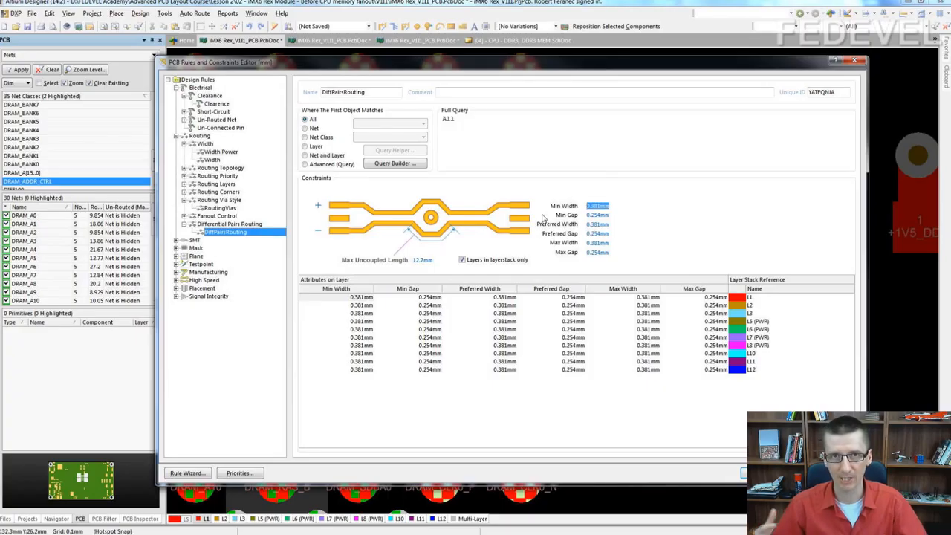
{"action": "type", "text": "0.1"}
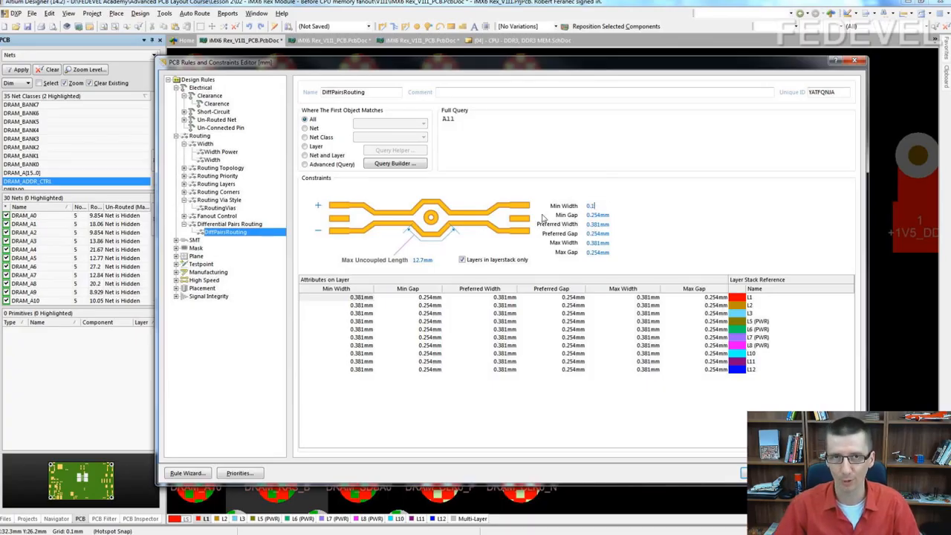
{"action": "key", "text": "Tab"}
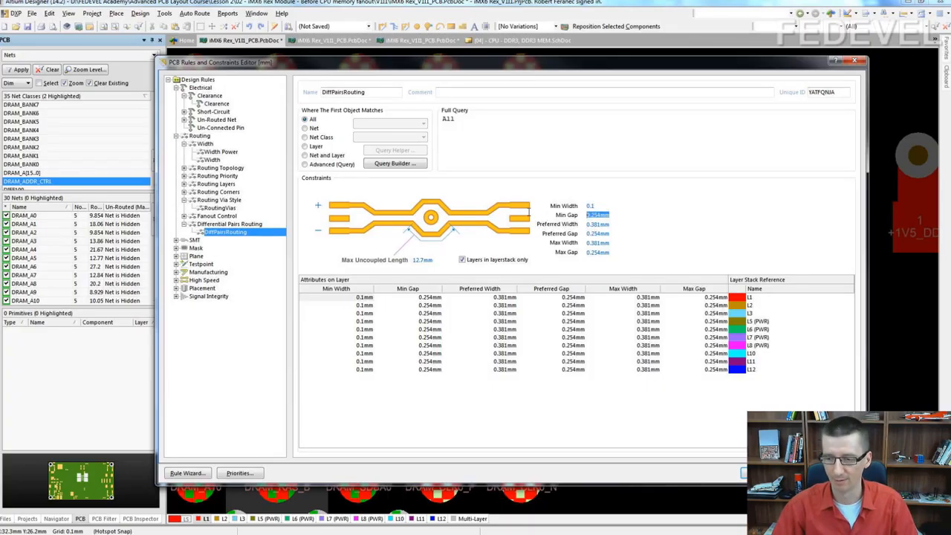
{"action": "type", "text": "0.1"}
{"action": "key", "text": "Tab"}
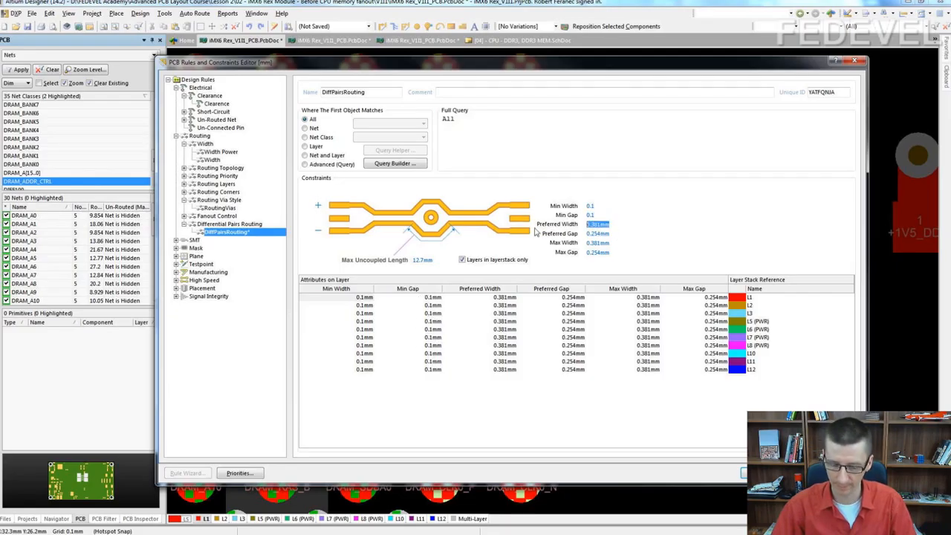
{"action": "type", "text": "0.1"}
{"action": "key", "text": "Tab"}
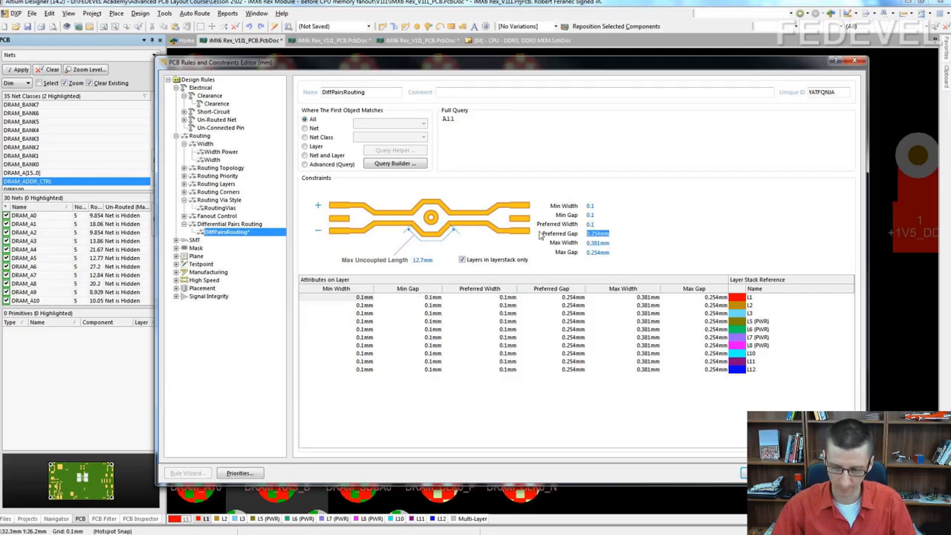
{"action": "type", "text": "0.1"}
{"action": "key", "text": "Tab"}
{"action": "type", "text": "0.1"}
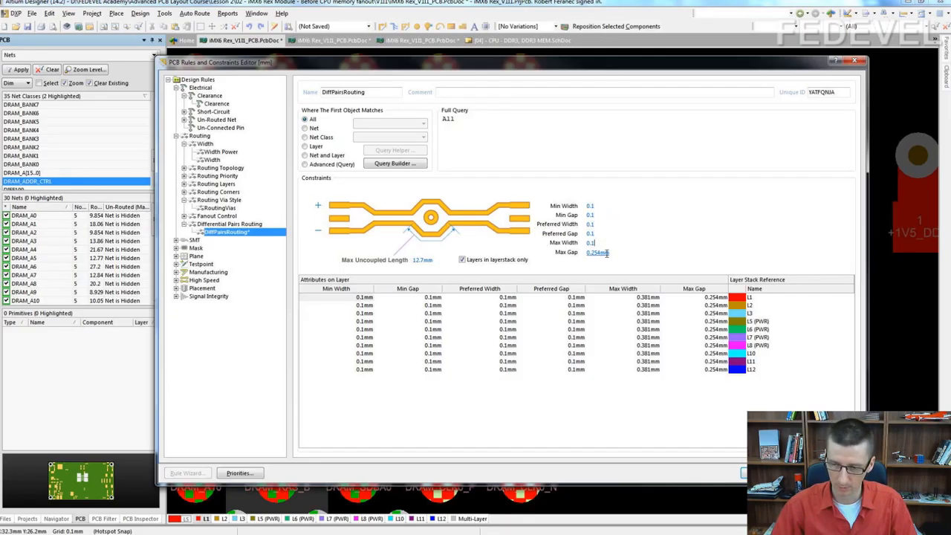
{"action": "key", "text": "Tab"}
{"action": "type", "text": "0.1"}
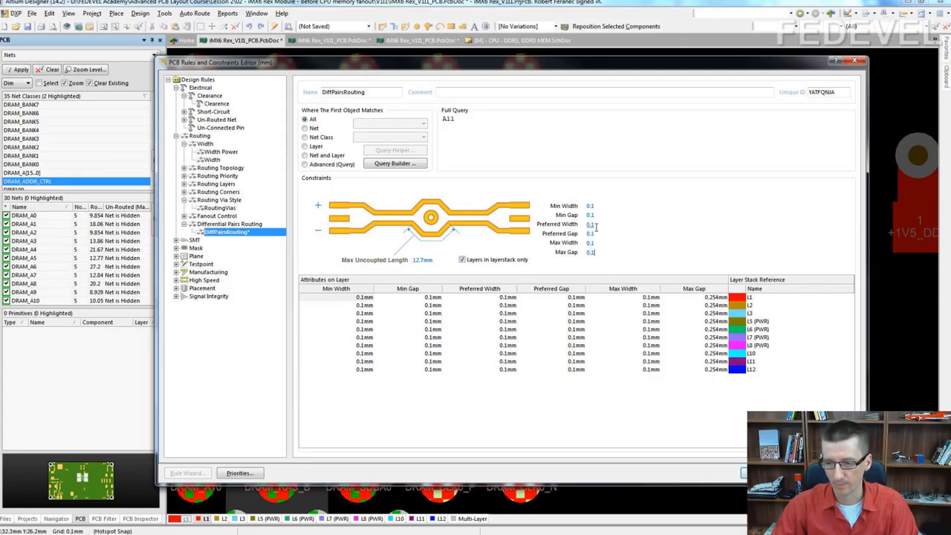
Step: Try a 0.2 mm maximum, minimum and preferred gap in the DiffPairsRouting rule
{"action": "left_click_drag", "start_coordinate": [593, 254], "coordinate": [581, 257]}
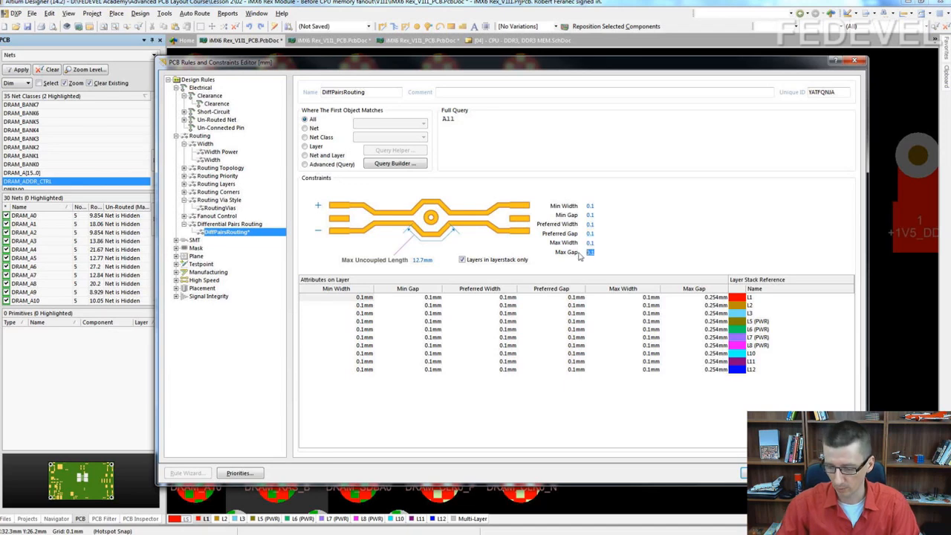
{"action": "type", "text": "0.2"}
{"action": "left_click_drag", "start_coordinate": [595, 215], "coordinate": [584, 217]}
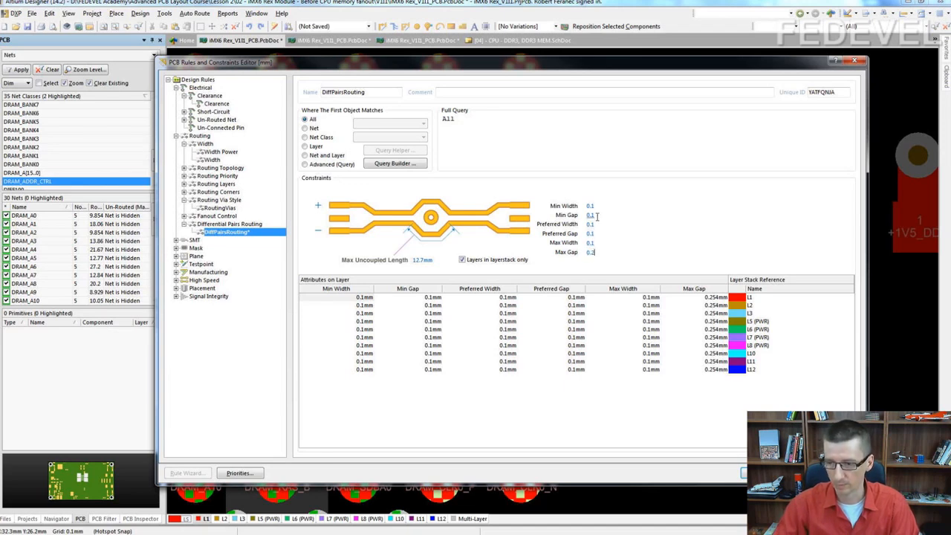
{"action": "type", "text": "0.2"}
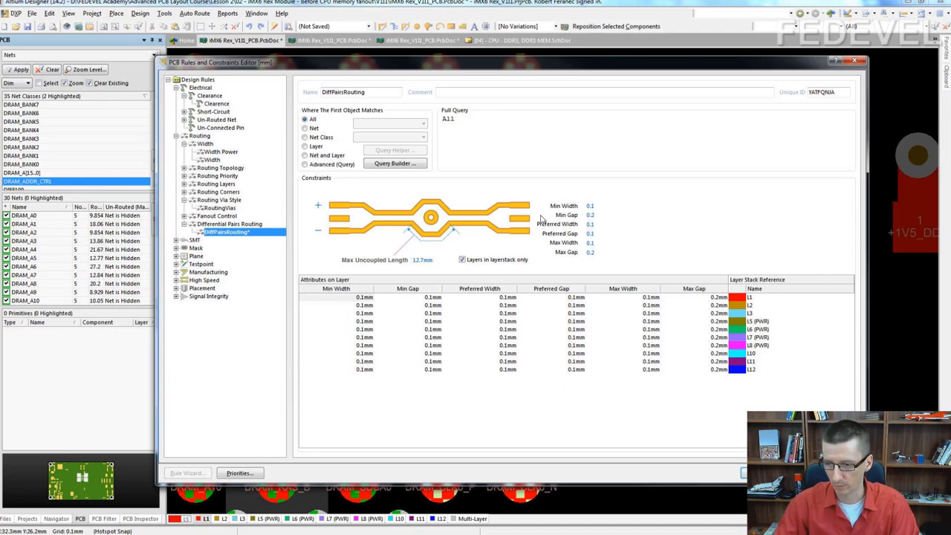
{"action": "left_click_drag", "start_coordinate": [595, 234], "coordinate": [585, 235]}
{"action": "type", "text": "0.2"}
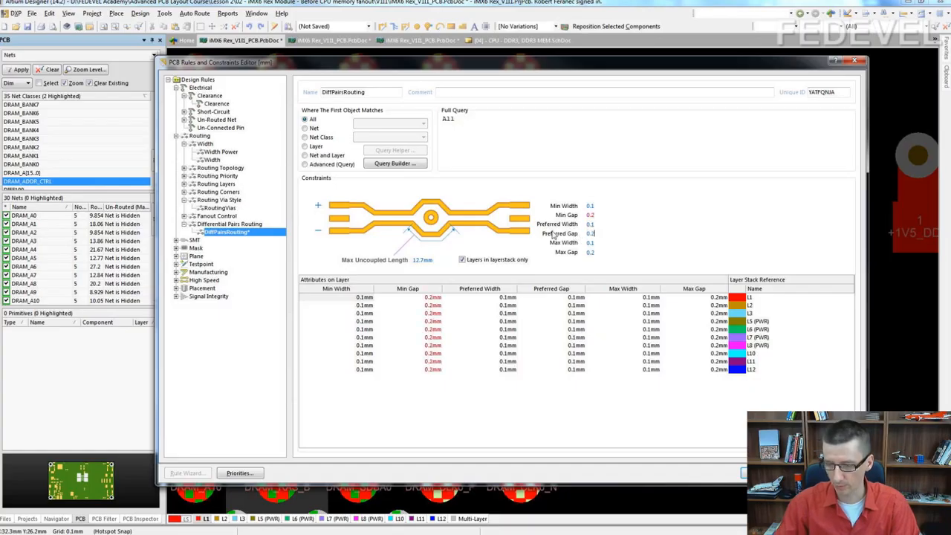
Step: Return the minimum, preferred and maximum gap of the DiffPairsRouting rule to 0.1 mm and accept the design rules
{"action": "double_click", "coordinate": [605, 213]}
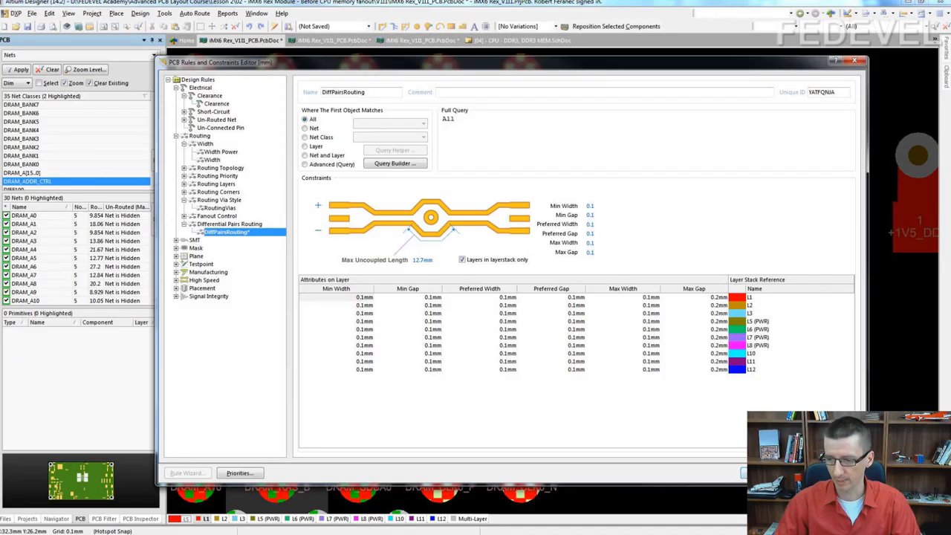
{"action": "left_click", "coordinate": [744, 473]}
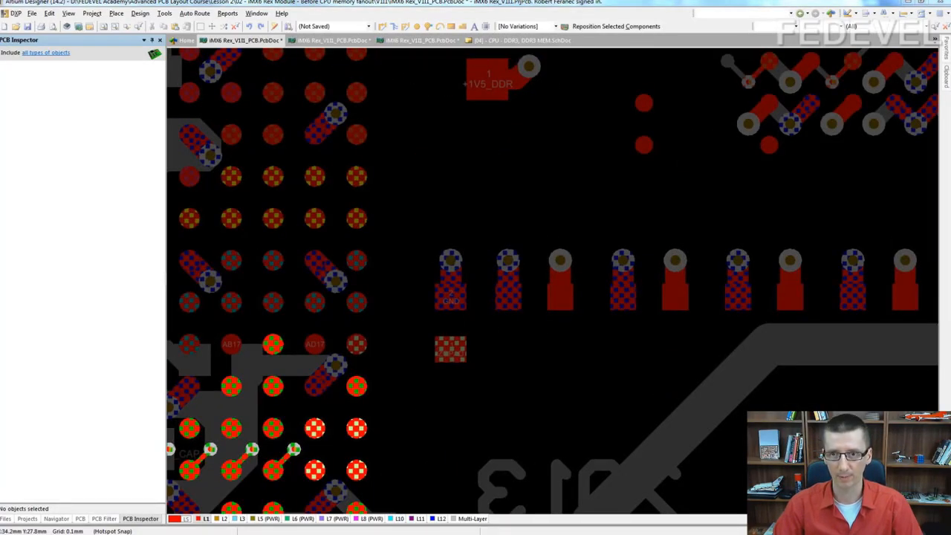
Step: Route the DRAM_DQS4 differential pair on L1 from pads AD18 and AE18 out of the CPU, ending in the open area below the 1V5_DDR pad
{"action": "left_click", "coordinate": [406, 26]}
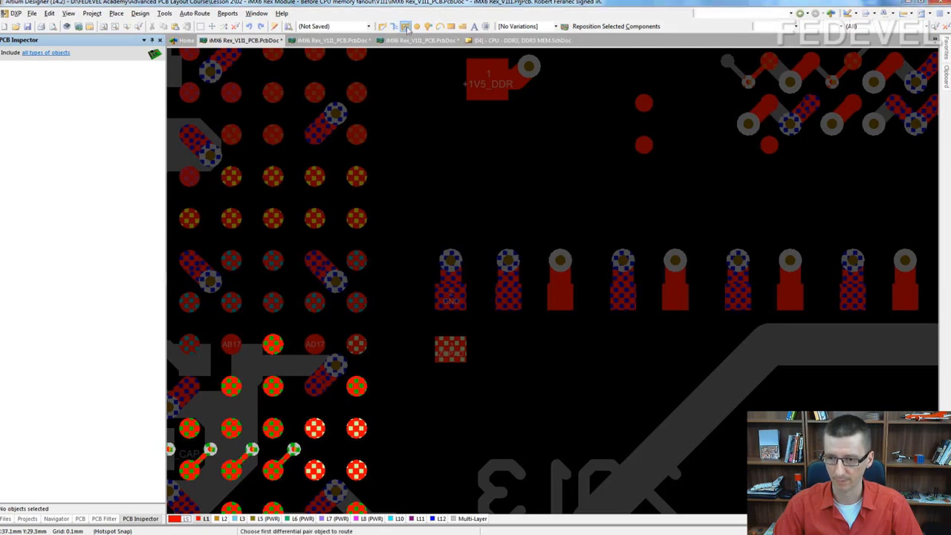
{"action": "left_click", "coordinate": [356, 302]}
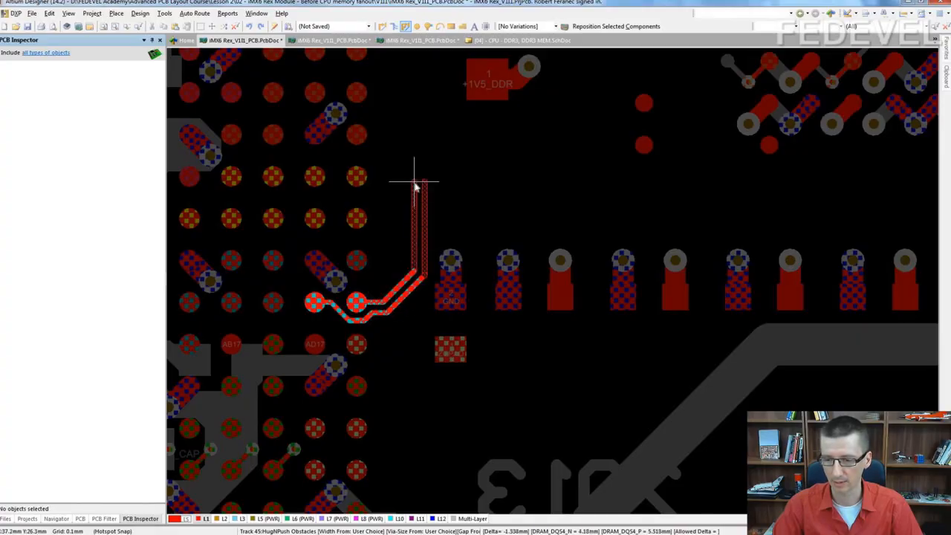
{"action": "left_click", "coordinate": [446, 166]}
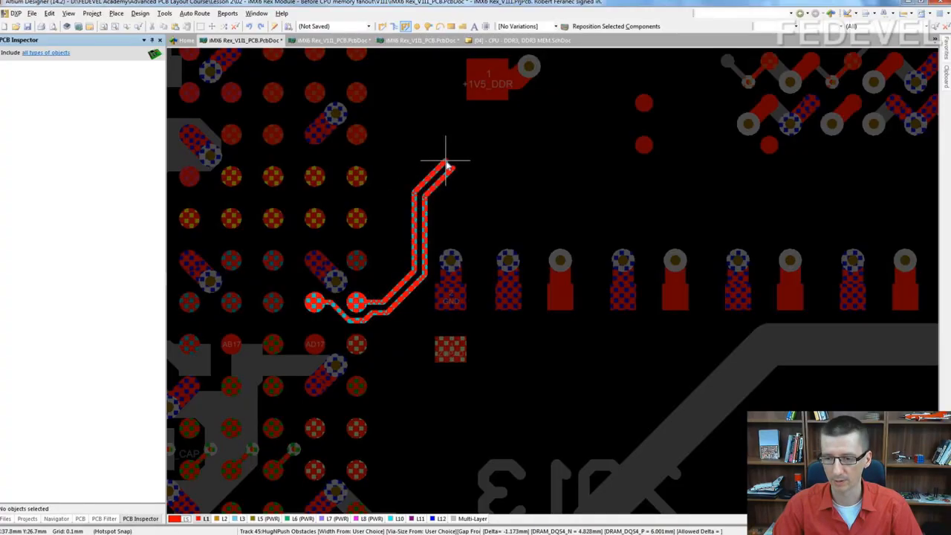
{"action": "right_click", "coordinate": [448, 166]}
{"action": "right_click", "coordinate": [469, 170]}
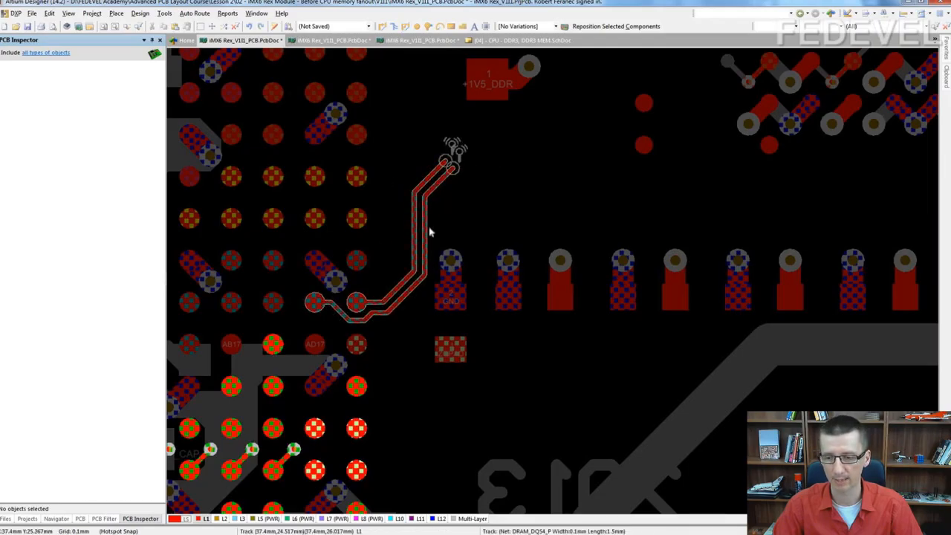
Step: Check the width of the vertical DRAM_DQS4_N track in its properties and close them without changes
{"action": "scroll", "coordinate": [429, 233], "scroll_direction": "up", "scroll_amount": 6, "text": "ctrl"}
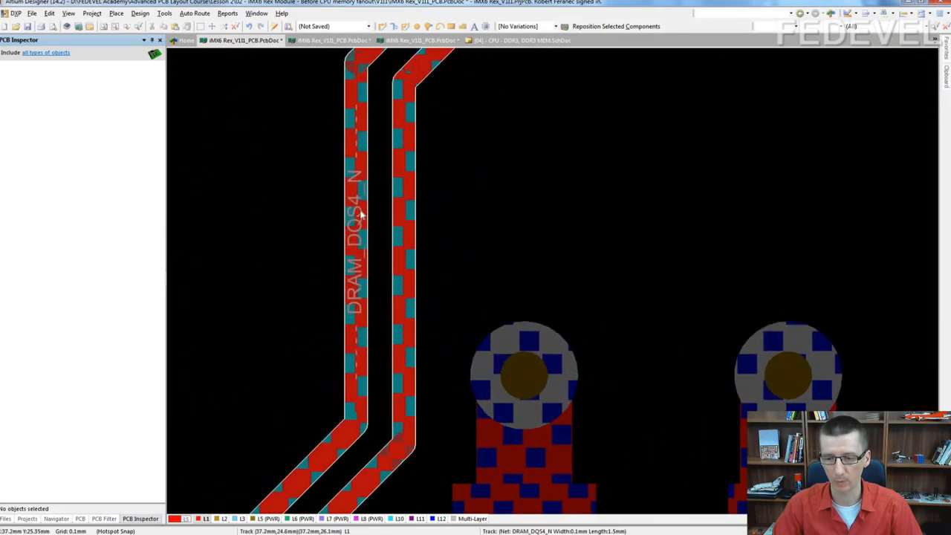
{"action": "double_click", "coordinate": [359, 214]}
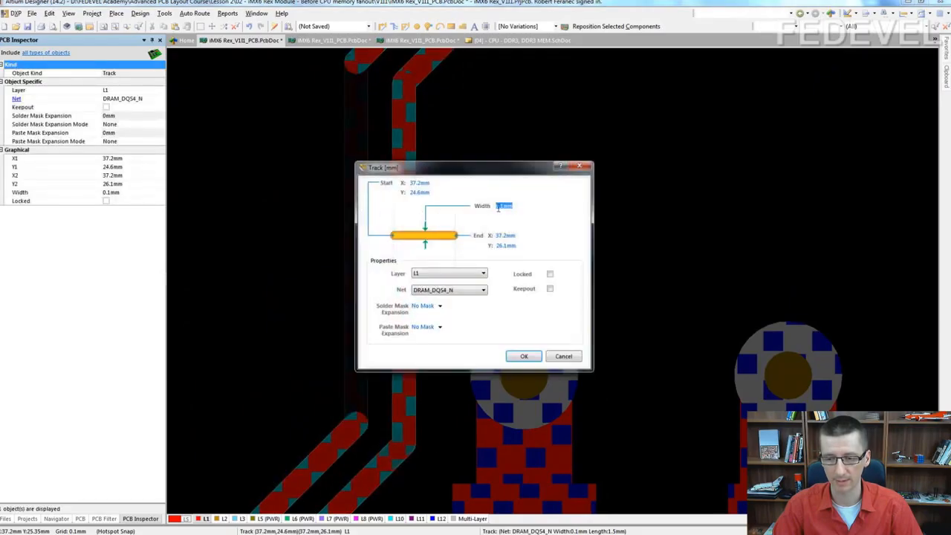
{"action": "left_click", "coordinate": [583, 165]}
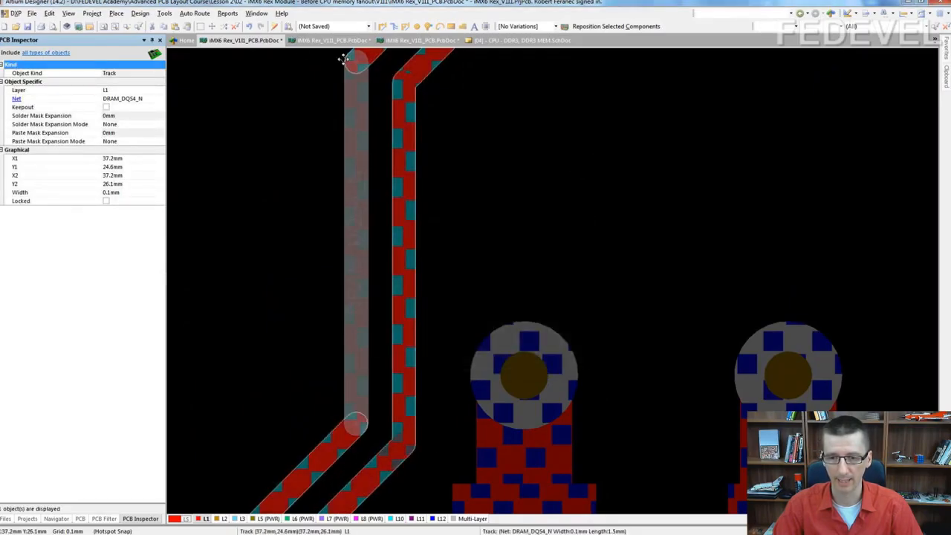
Step: Measure the clearance between the two vertical tracks of the DRAM_DQS4 pair with Measure Primitives
{"action": "left_click", "coordinate": [229, 14]}
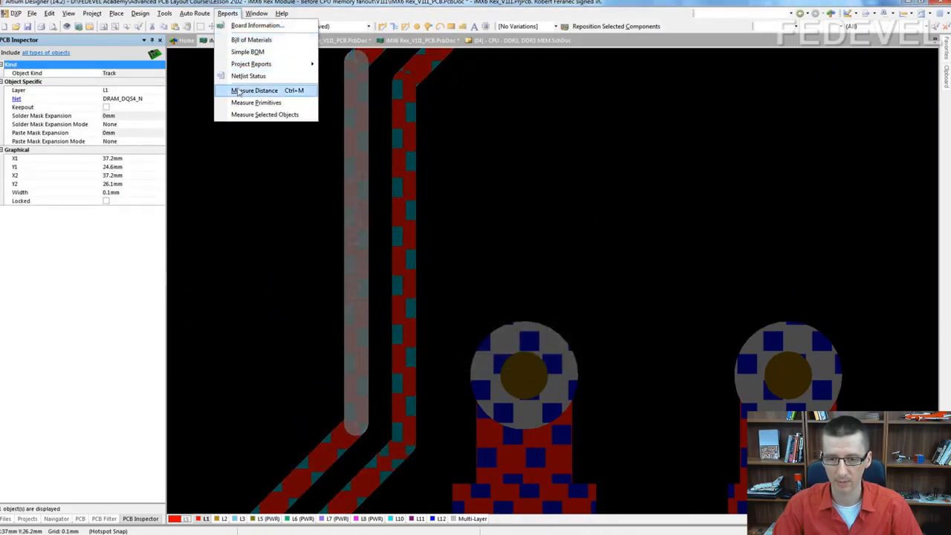
{"action": "left_click", "coordinate": [256, 103]}
{"action": "left_click", "coordinate": [356, 179]}
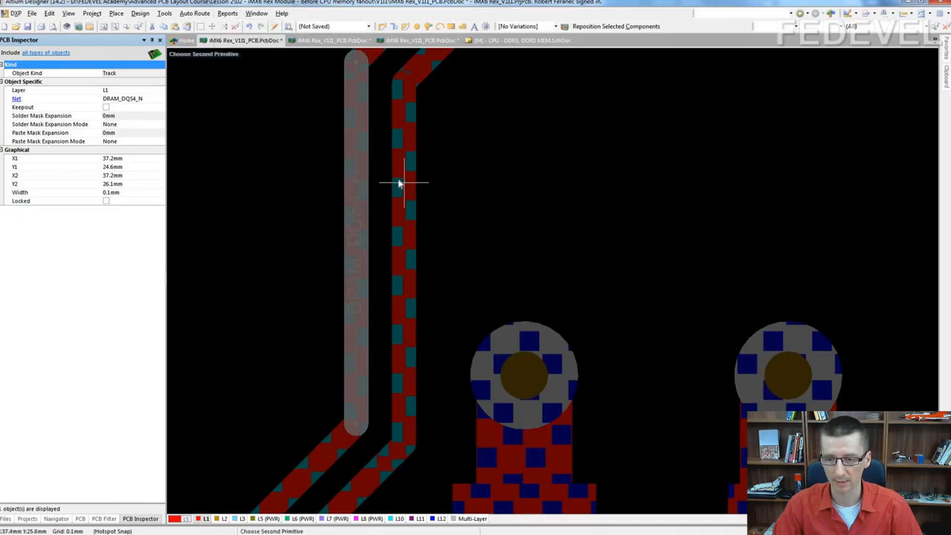
{"action": "left_click", "coordinate": [405, 183]}
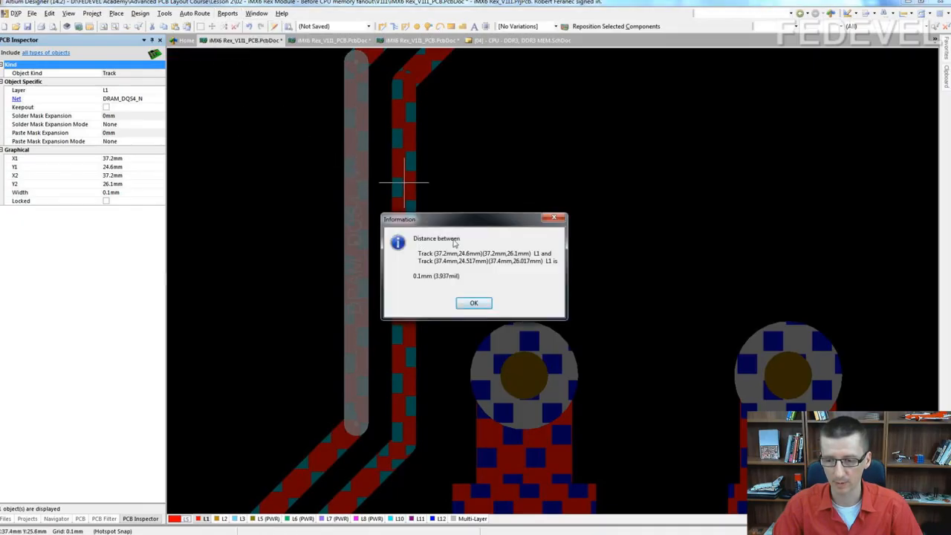
{"action": "left_click", "coordinate": [475, 306]}
{"action": "right_click", "coordinate": [292, 267]}
{"action": "left_click", "coordinate": [295, 275]}
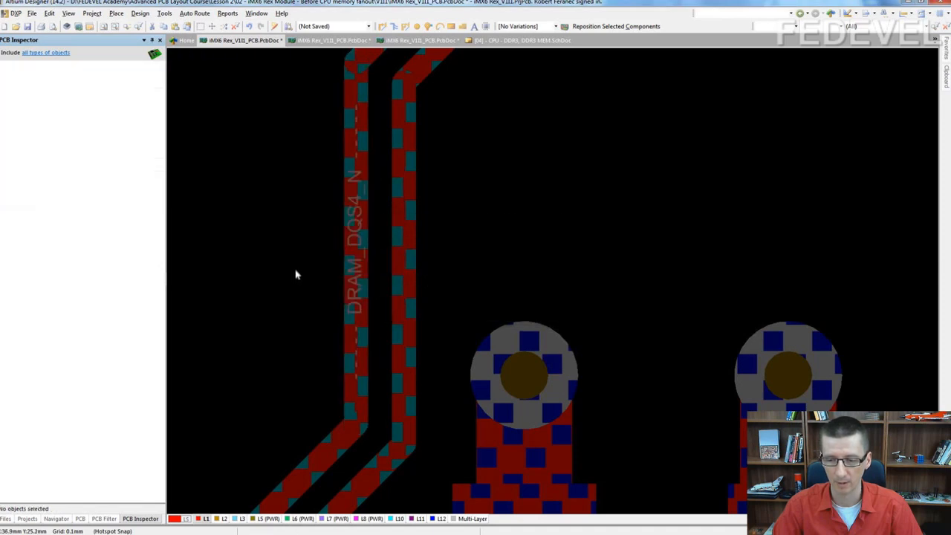
{"action": "right_click_drag", "start_coordinate": [300, 268], "coordinate": [288, 193]}
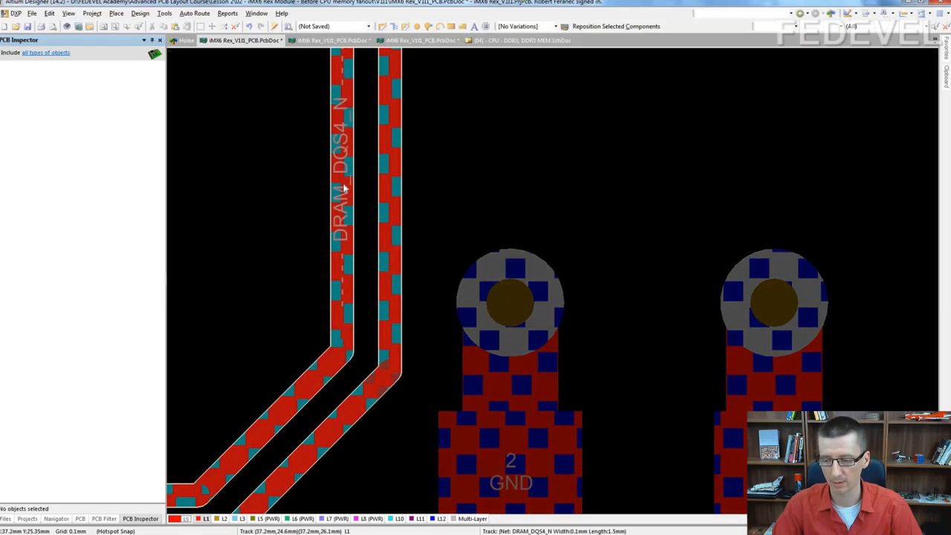
{"action": "scroll", "coordinate": [343, 190], "scroll_direction": "down", "scroll_amount": 5, "text": "ctrl"}
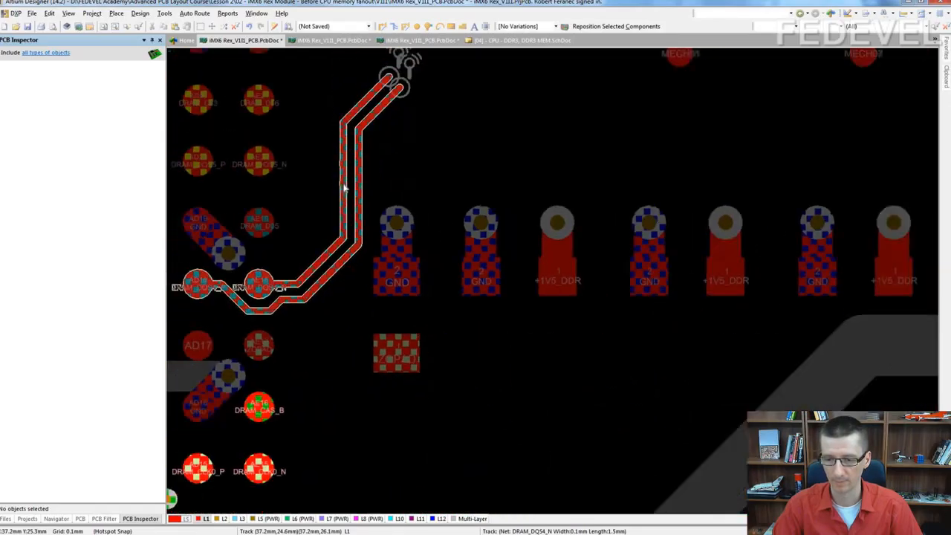
{"action": "right_click_drag", "start_coordinate": [312, 187], "coordinate": [434, 246]}
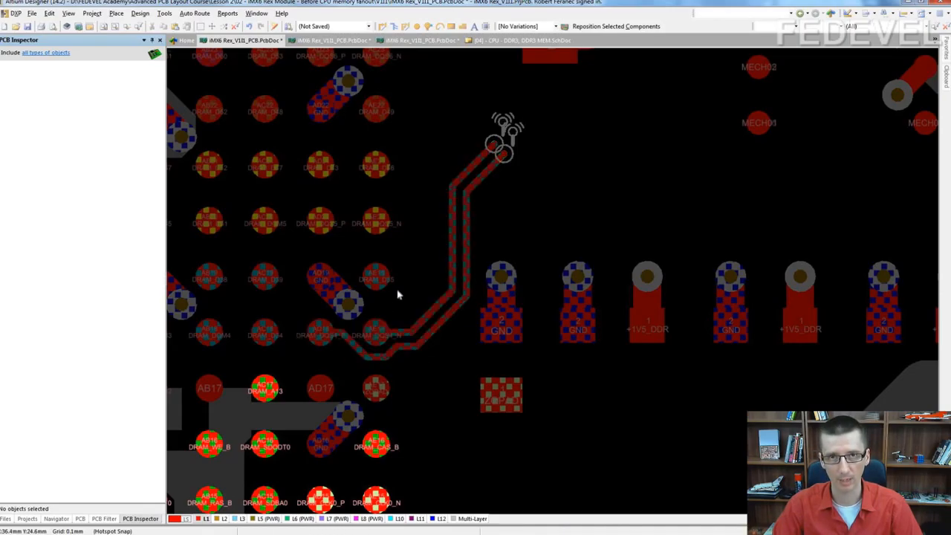
{"action": "scroll", "coordinate": [419, 287], "scroll_direction": "up", "scroll_amount": 3}
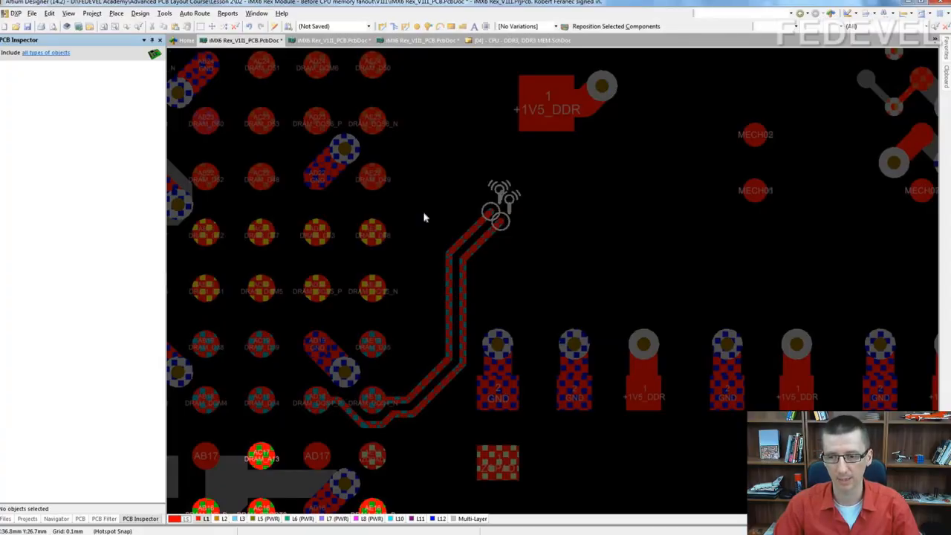
Step: In the finished reference board, try routing a DRAM_D43 branch on L10 from its serpentine leg, pushing between the DQS4 and DQS5 vias
{"action": "scroll", "coordinate": [425, 216], "scroll_direction": "down", "scroll_amount": 3, "text": "ctrl"}
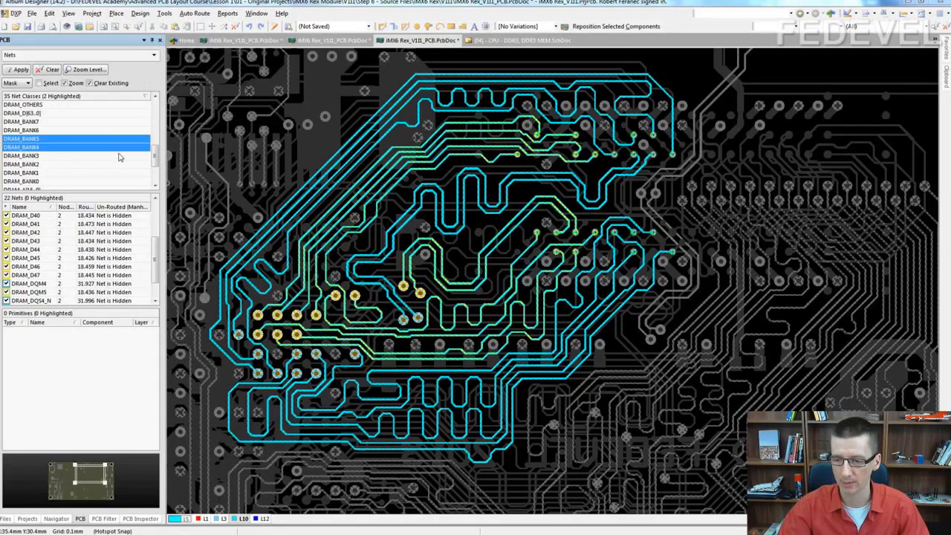
{"action": "scroll", "coordinate": [431, 192], "scroll_direction": "up", "scroll_amount": 3, "text": "ctrl"}
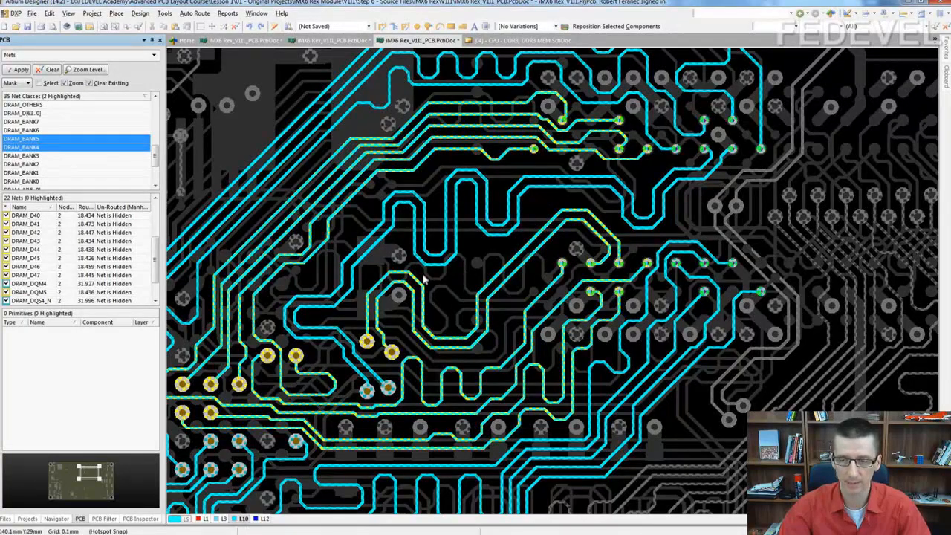
{"action": "right_click_drag", "start_coordinate": [465, 282], "coordinate": [460, 269]}
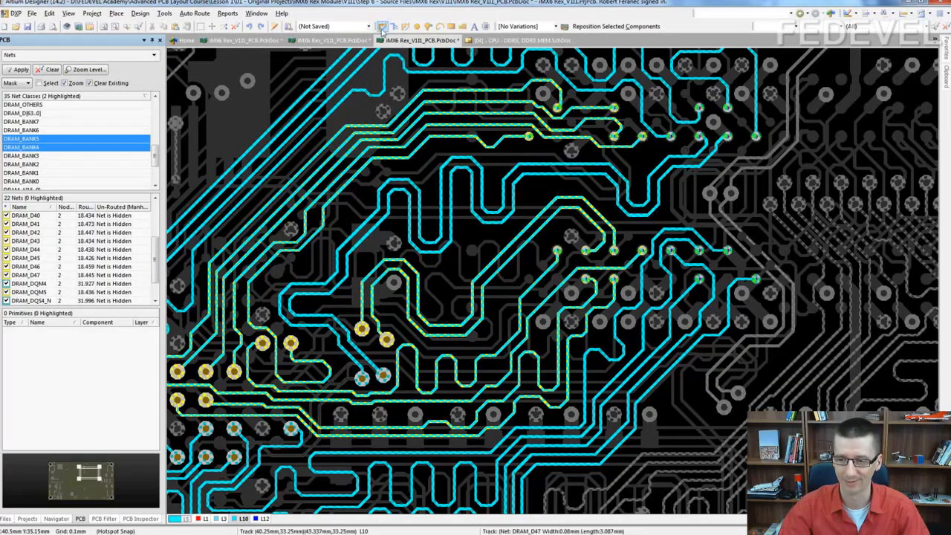
{"action": "scroll", "coordinate": [396, 364], "scroll_direction": "up", "scroll_amount": 2, "text": "ctrl"}
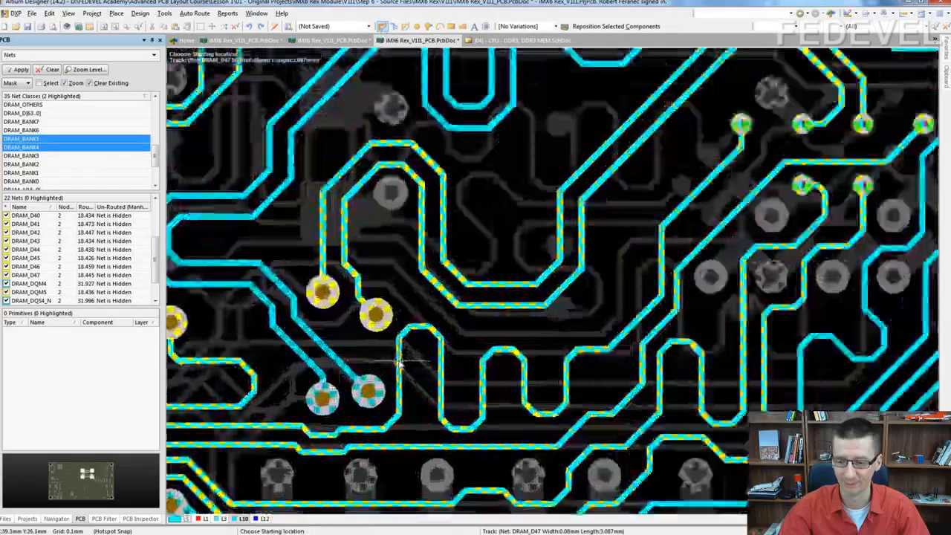
{"action": "left_click", "coordinate": [397, 400]}
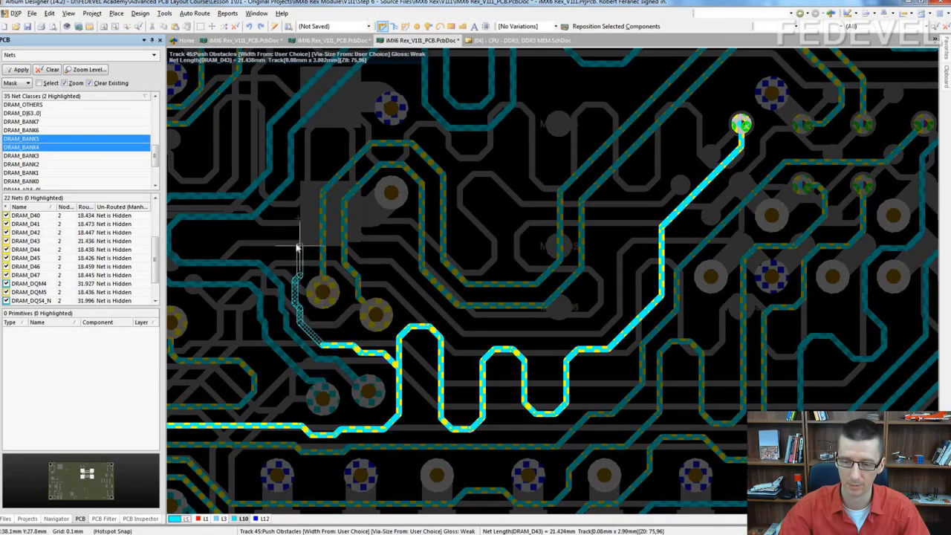
{"action": "left_click", "coordinate": [330, 139]}
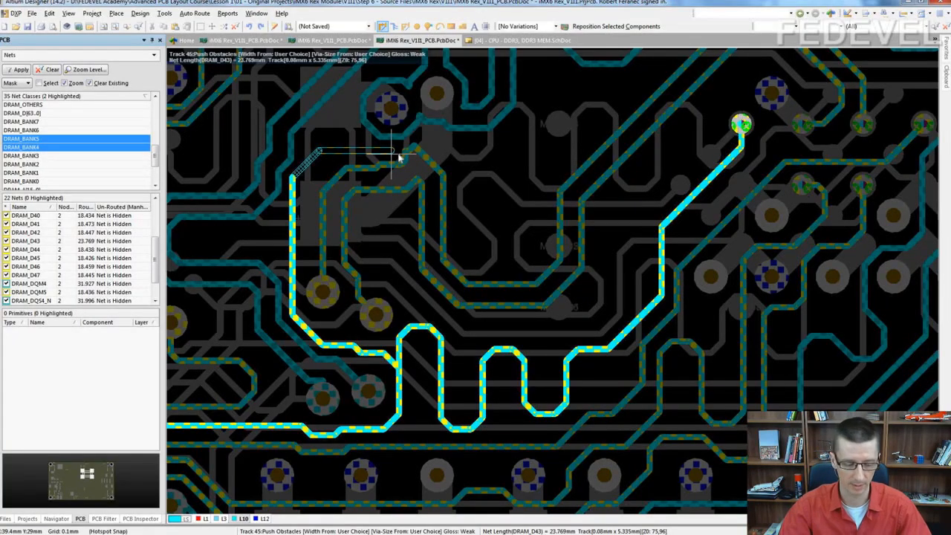
{"action": "right_click", "coordinate": [400, 156]}
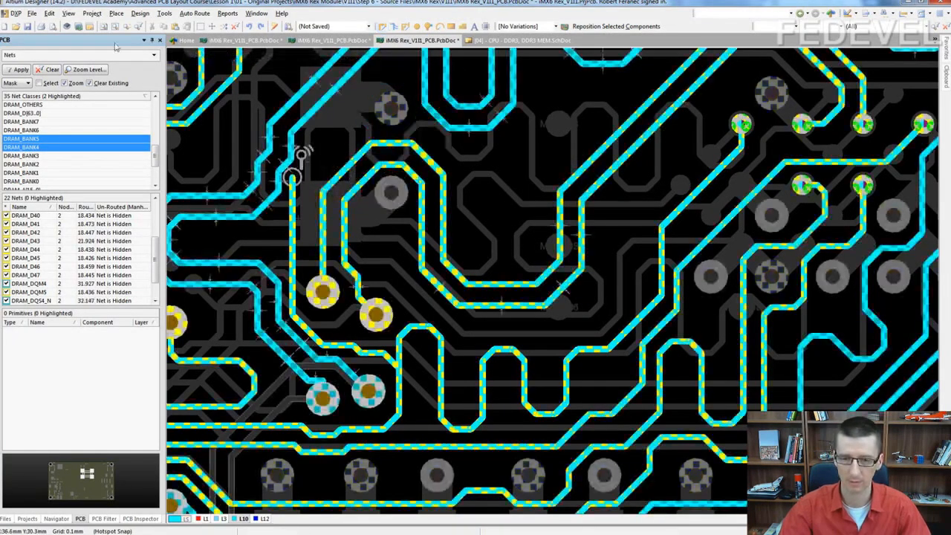
Step: Check the Allow Via Pushing option in the PCB Editor's Interactive Routing preferences and accept the preferences
{"action": "left_click", "coordinate": [15, 14]}
{"action": "left_click", "coordinate": [26, 52]}
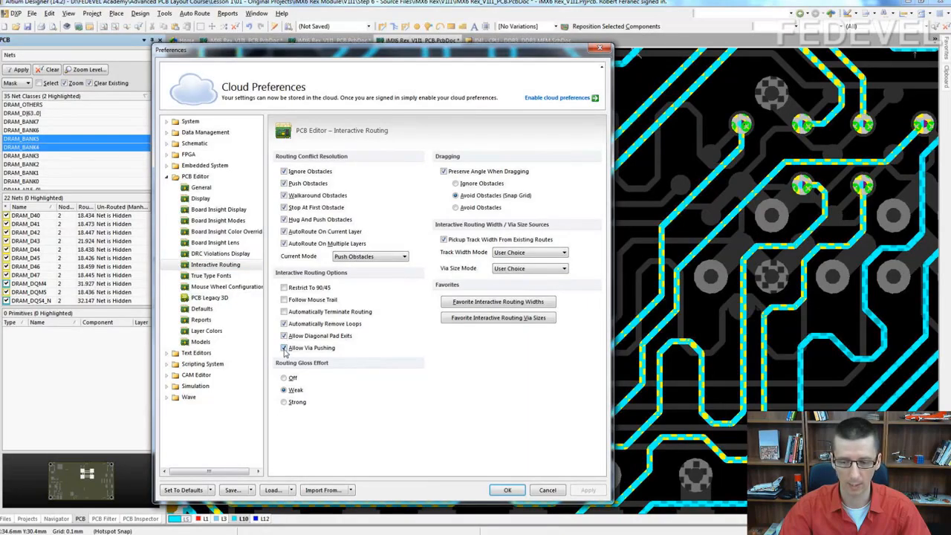
{"action": "left_click", "coordinate": [508, 490]}
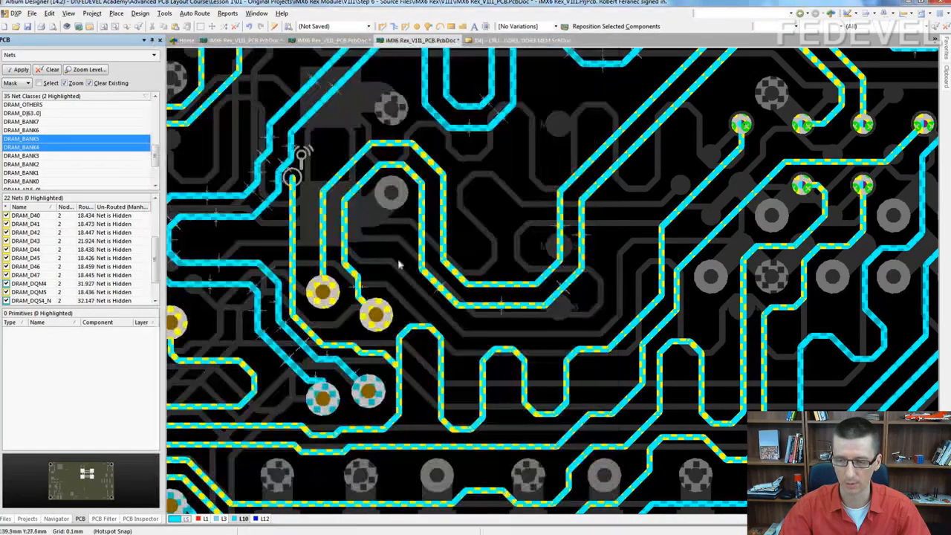
Step: Try extending the DRAM_D43 branch on L10 between the DQS4 and DQS5 pairs and around the DQS5 end vias to the existing DRAM_D43 via
{"action": "right_click_drag", "start_coordinate": [399, 263], "coordinate": [369, 356]}
{"action": "scroll", "coordinate": [361, 334], "scroll_direction": "down", "scroll_amount": 1, "text": "ctrl"}
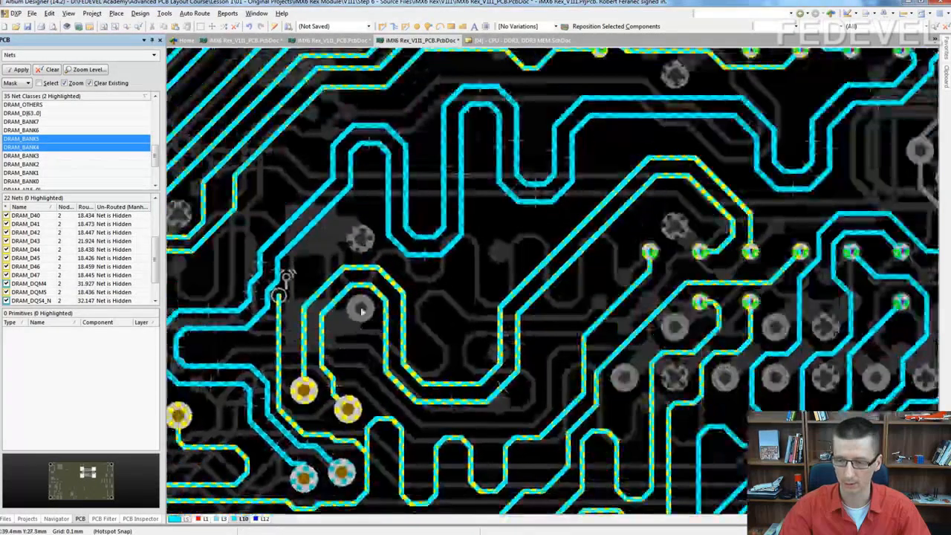
{"action": "key", "text": "ctrl+w"}
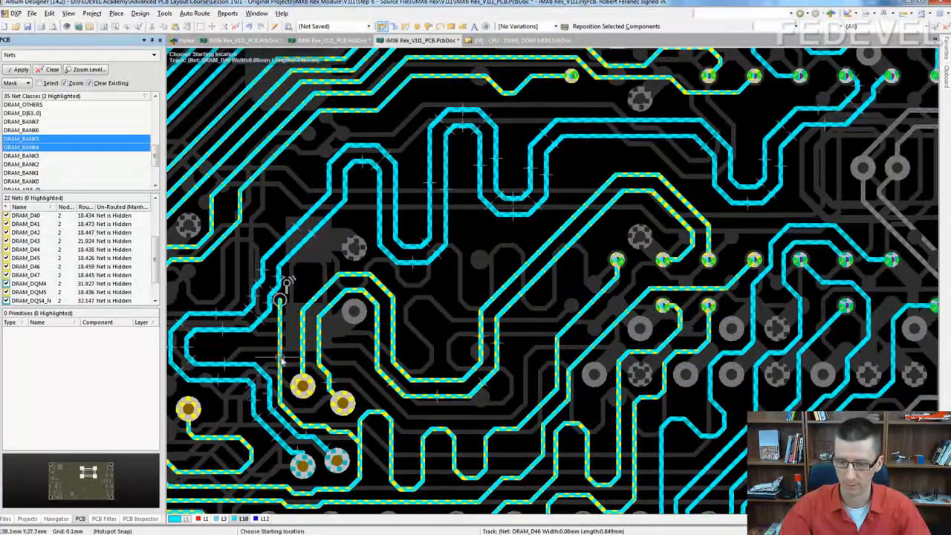
{"action": "left_click", "coordinate": [281, 361]}
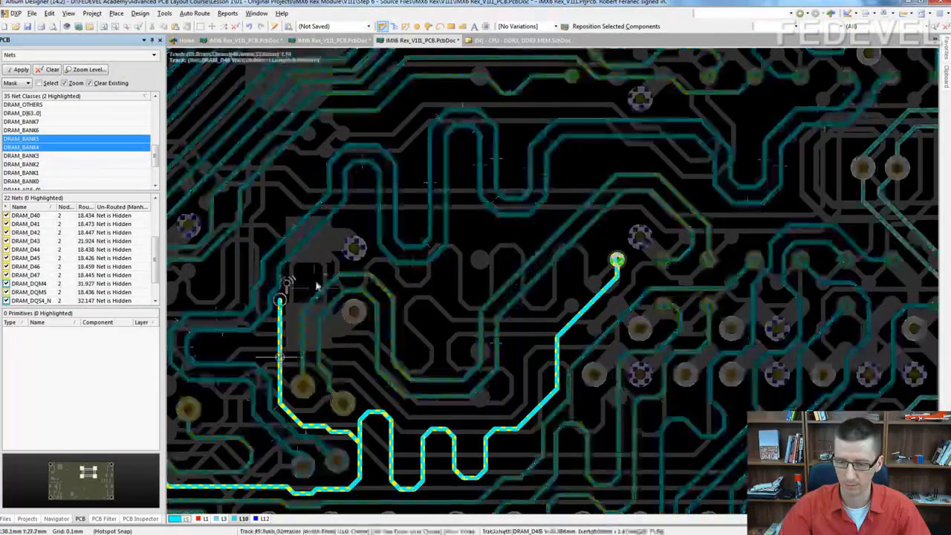
{"action": "left_click", "coordinate": [364, 233]}
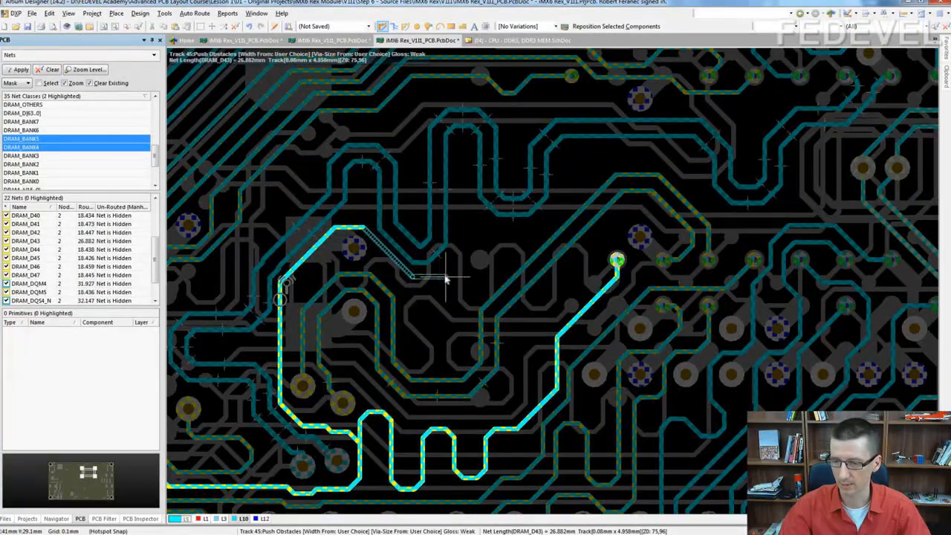
{"action": "left_click", "coordinate": [556, 213]}
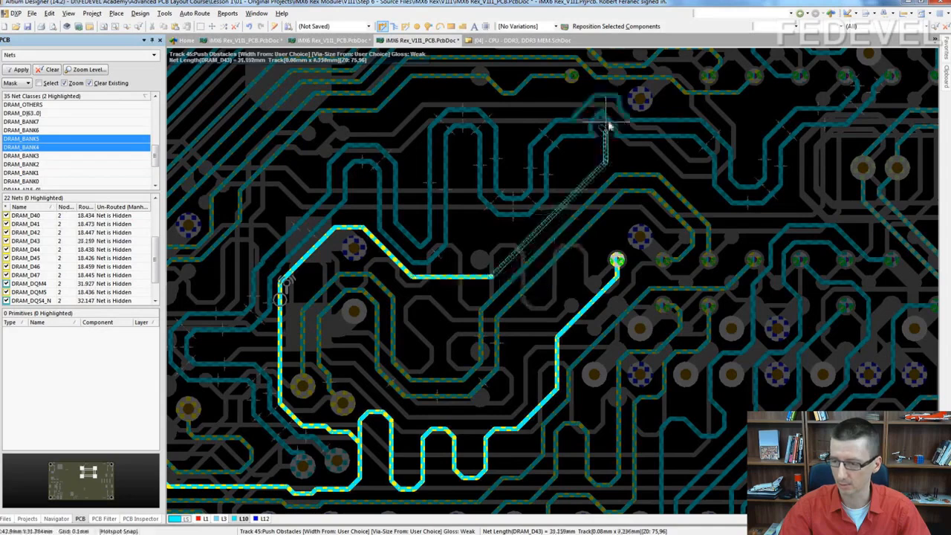
{"action": "left_click", "coordinate": [659, 158]}
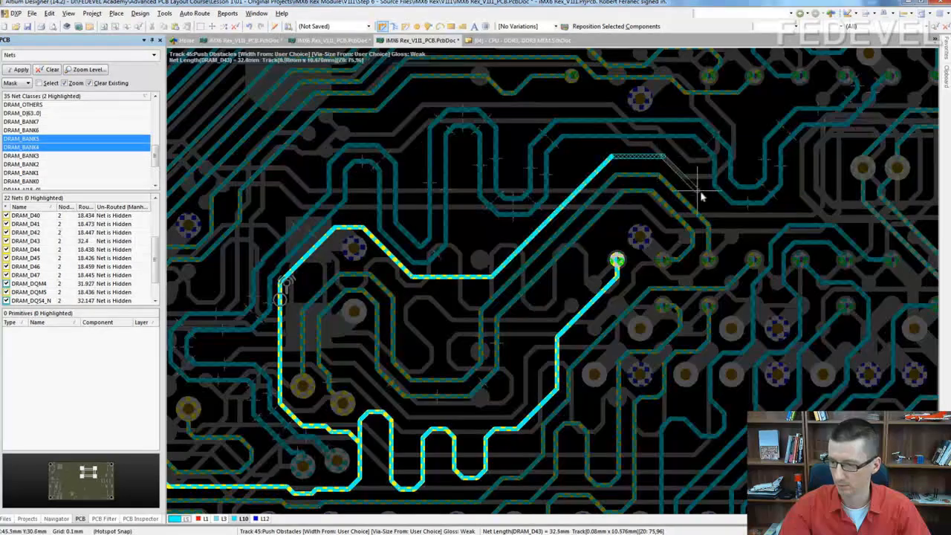
{"action": "left_click", "coordinate": [727, 263]}
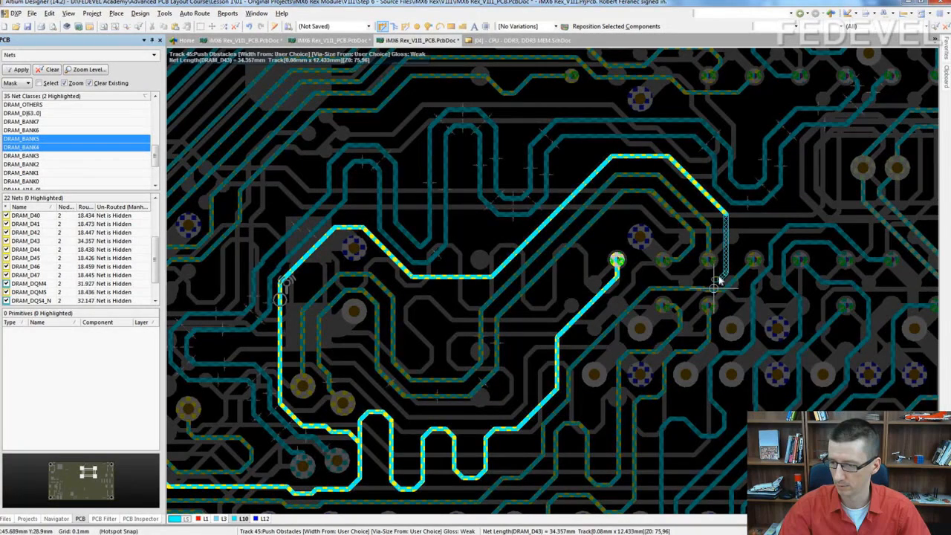
{"action": "left_click", "coordinate": [719, 279]}
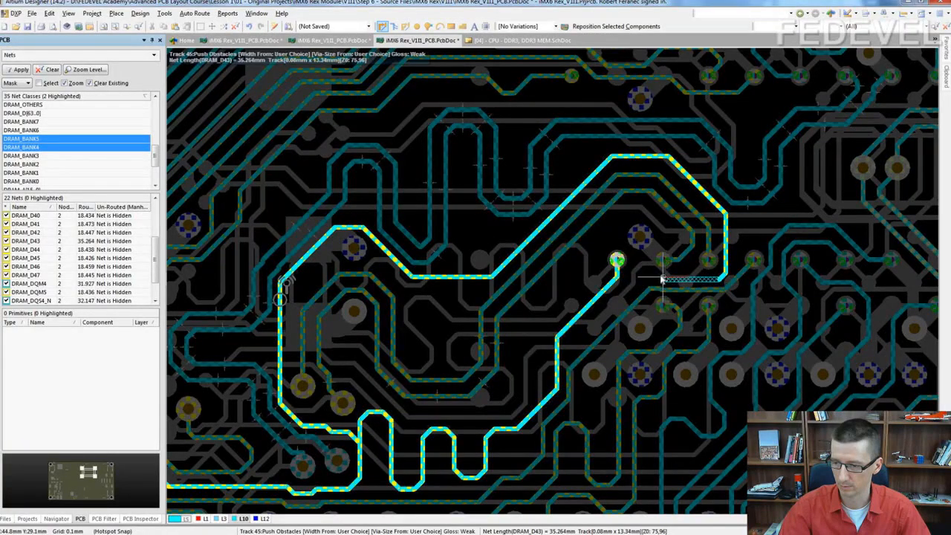
{"action": "left_click", "coordinate": [617, 261]}
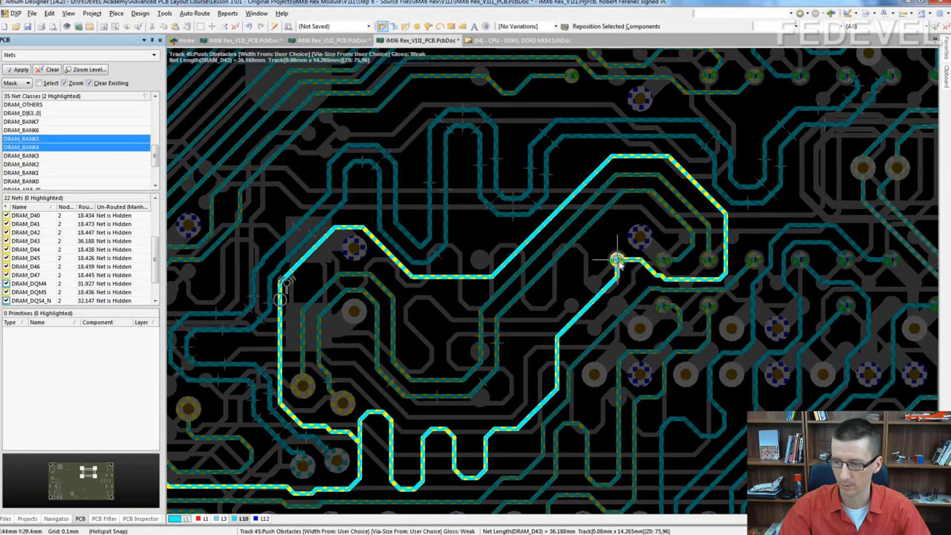
{"action": "right_click", "coordinate": [616, 262]}
{"action": "right_click", "coordinate": [565, 285]}
{"action": "scroll", "coordinate": [515, 259], "scroll_direction": "down", "scroll_amount": 2, "text": "ctrl"}
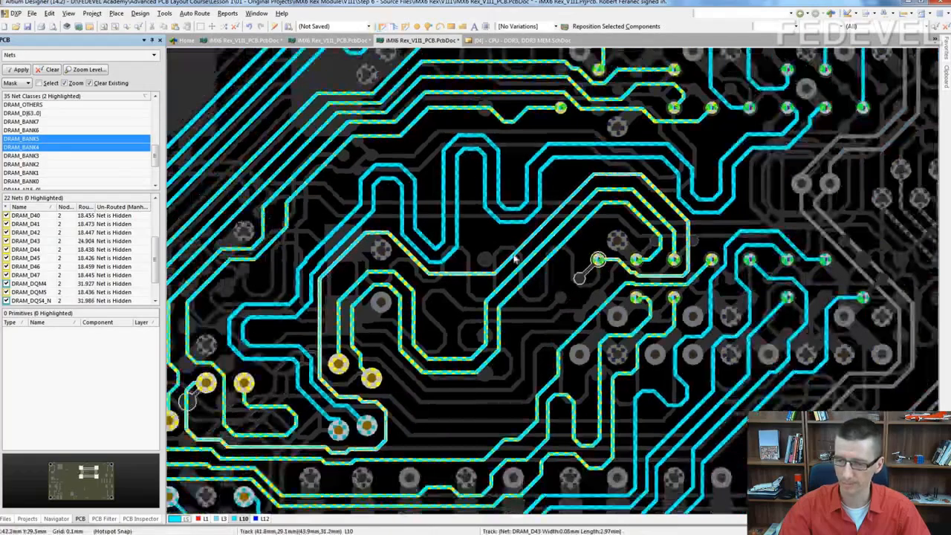
Step: Undo the trial DRAM_D43 routing in the reference board
{"action": "scroll", "coordinate": [514, 259], "scroll_direction": "down", "scroll_amount": 2, "text": "ctrl"}
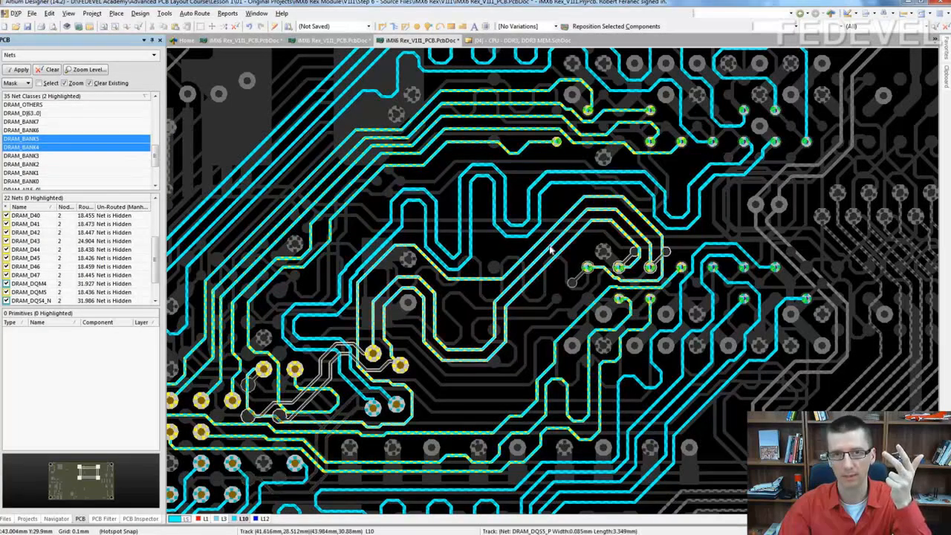
{"action": "right_click_drag", "start_coordinate": [558, 316], "coordinate": [551, 304]}
{"action": "key", "text": "ctrl+z"}
{"action": "key", "text": "ctrl+z"}
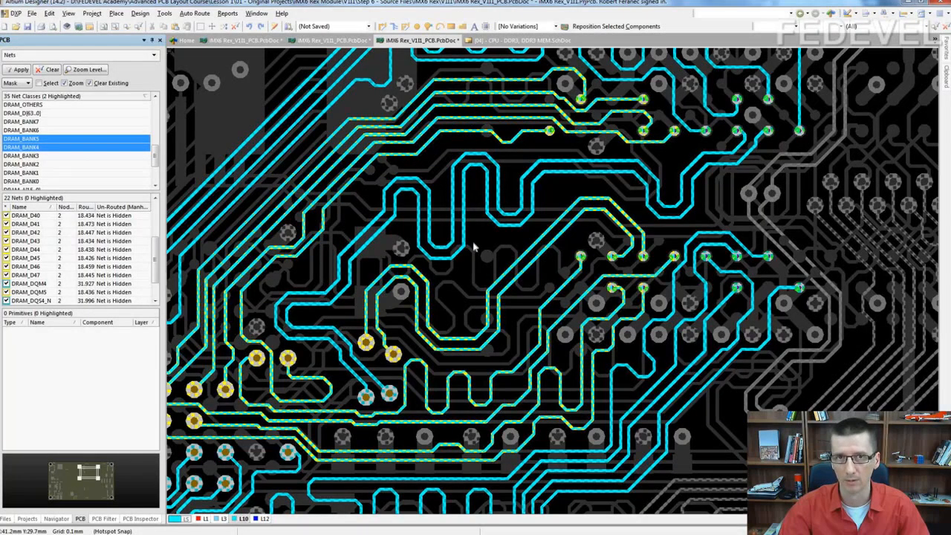
{"action": "scroll", "coordinate": [473, 248], "scroll_direction": "down", "scroll_amount": 2, "text": "ctrl"}
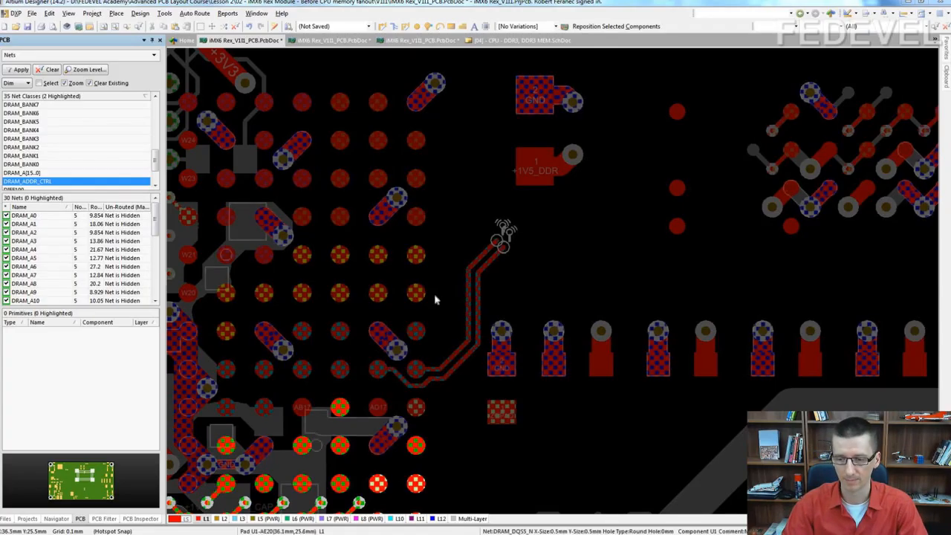
{"action": "right_click_drag", "start_coordinate": [439, 307], "coordinate": [452, 300]}
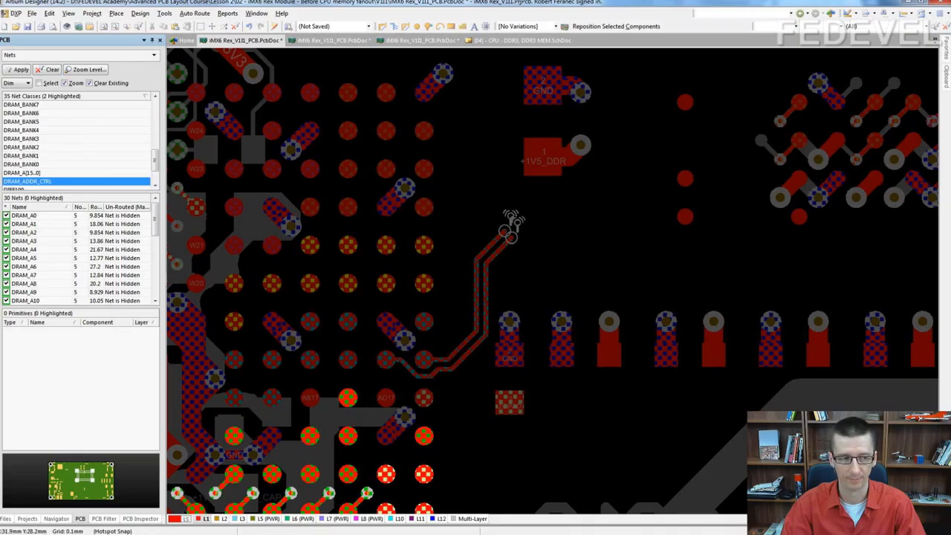
{"action": "scroll", "coordinate": [511, 223], "scroll_direction": "down", "scroll_amount": 3, "text": "ctrl"}
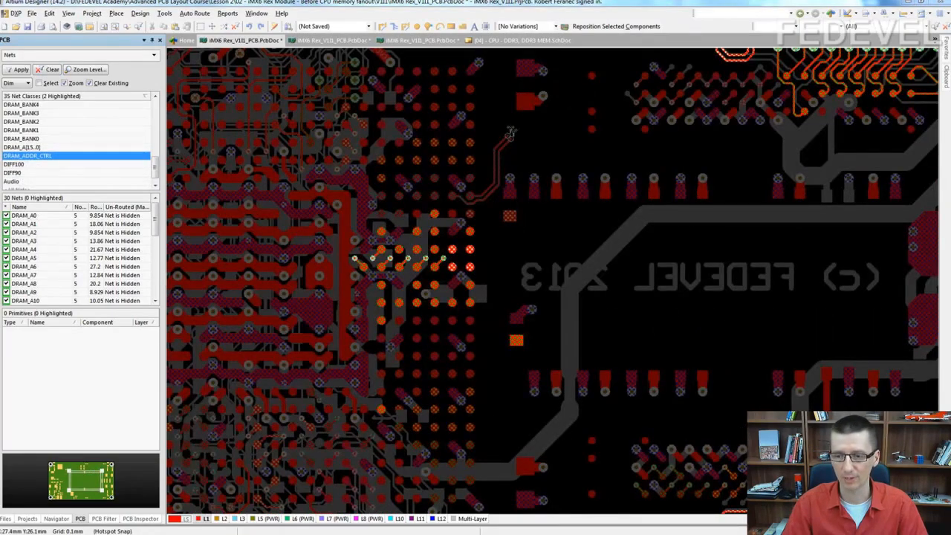
Step: In the CPU memory fanout board, route short 0.1 mm diagonal stubs on L1 from the DRAM_D38 and DRAM_D41 pads, each about 0.57 mm long
{"action": "scroll", "coordinate": [399, 221], "scroll_direction": "up", "scroll_amount": 3, "text": "ctrl"}
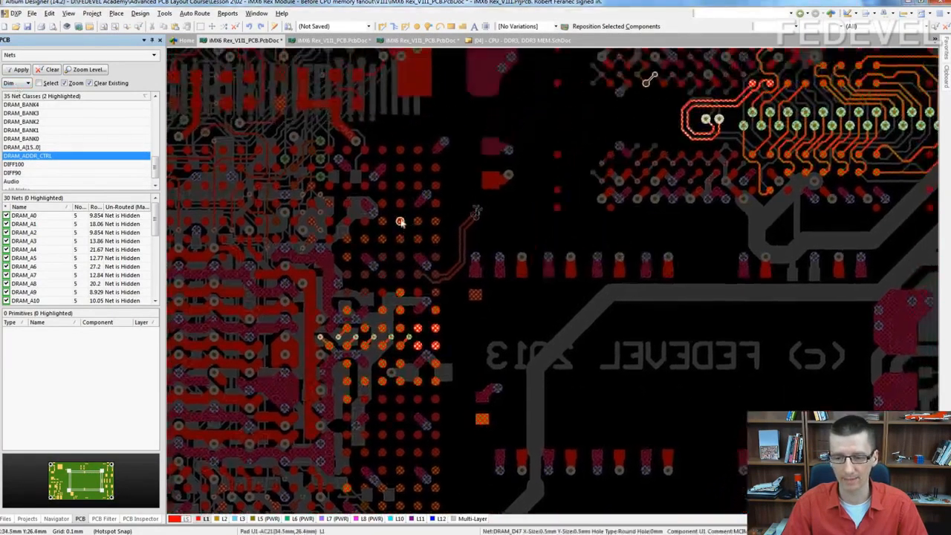
{"action": "scroll", "coordinate": [399, 221], "scroll_direction": "up", "scroll_amount": 2, "text": "ctrl"}
{"action": "key", "text": "ctrl+w"}
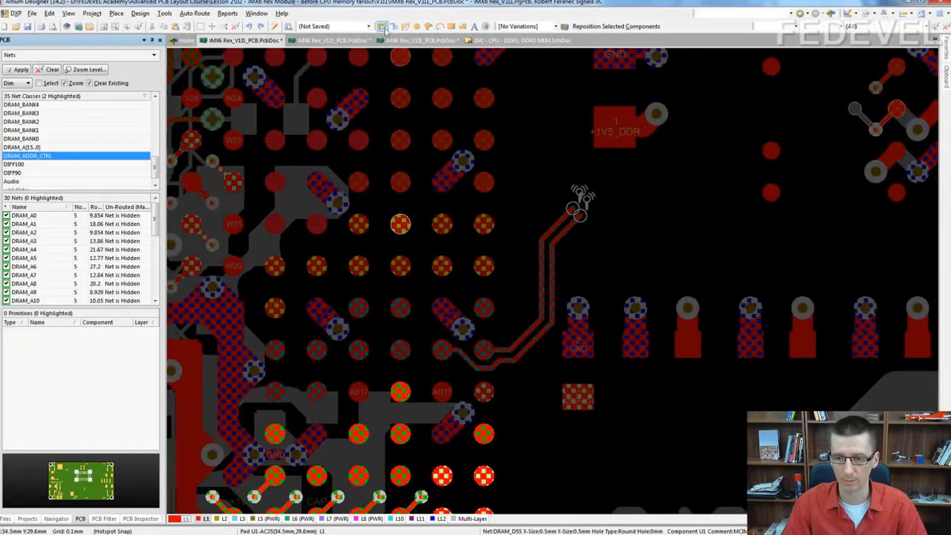
{"action": "left_click", "coordinate": [359, 306]}
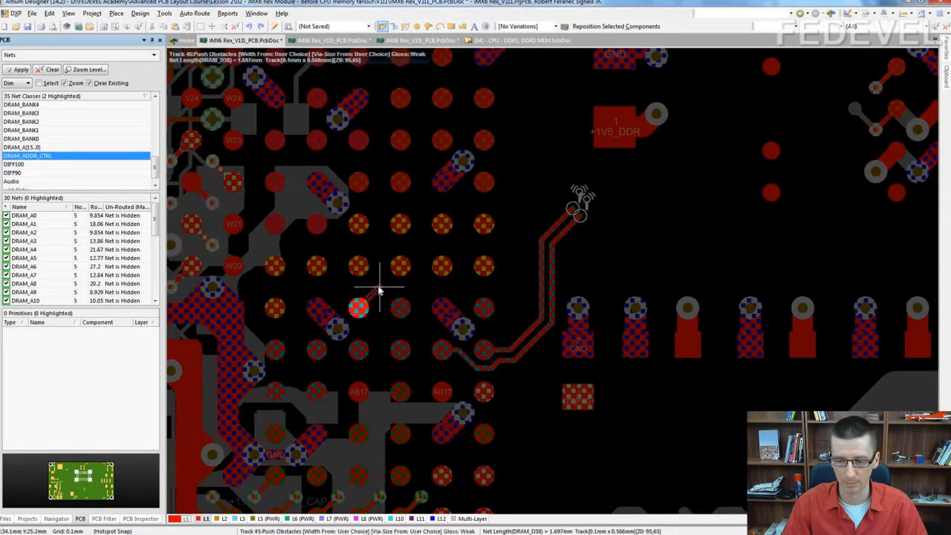
{"action": "left_click", "coordinate": [380, 288]}
{"action": "right_click", "coordinate": [380, 288]}
{"action": "left_click", "coordinate": [359, 266]}
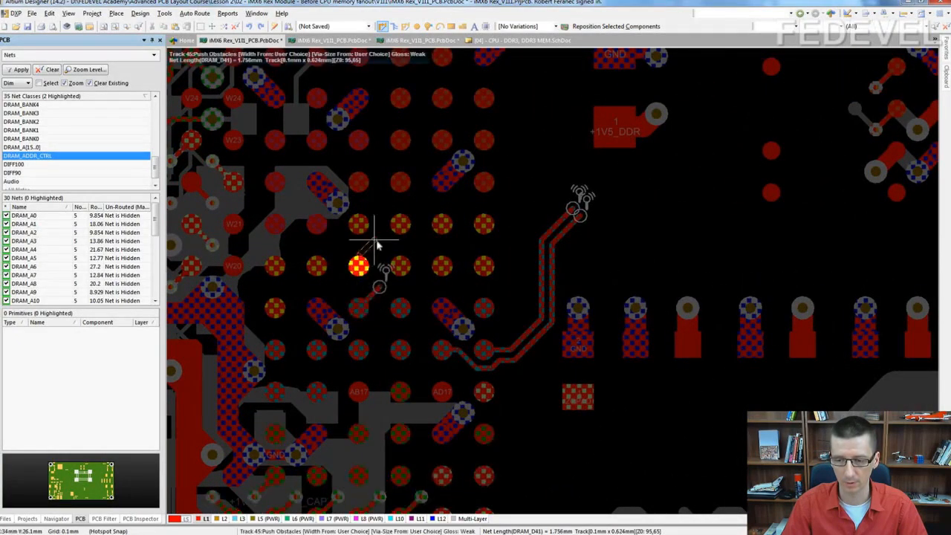
{"action": "left_click", "coordinate": [379, 245]}
{"action": "right_click", "coordinate": [379, 245]}
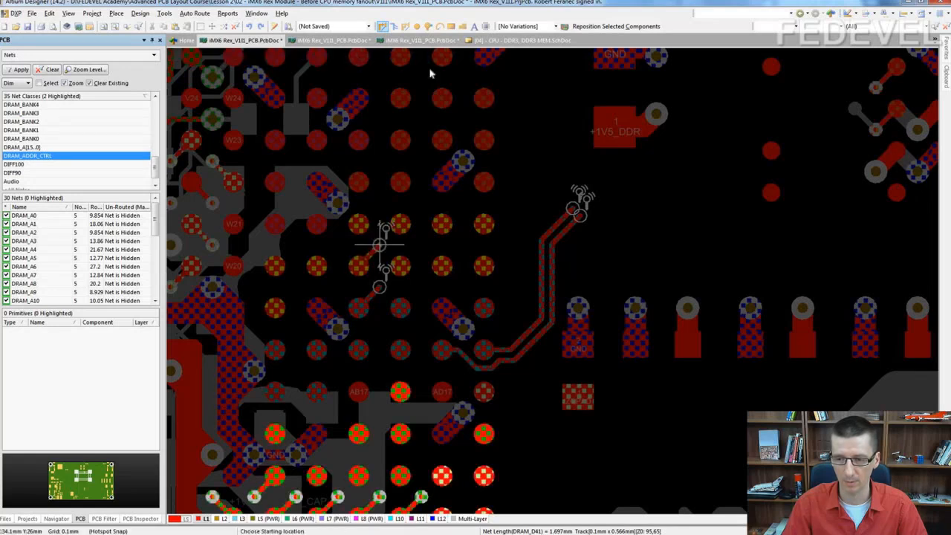
Step: Place vias at the free ends of the DRAM_D41 and DRAM_D38 stubs
{"action": "left_click", "coordinate": [428, 26]}
{"action": "left_click", "coordinate": [379, 245]}
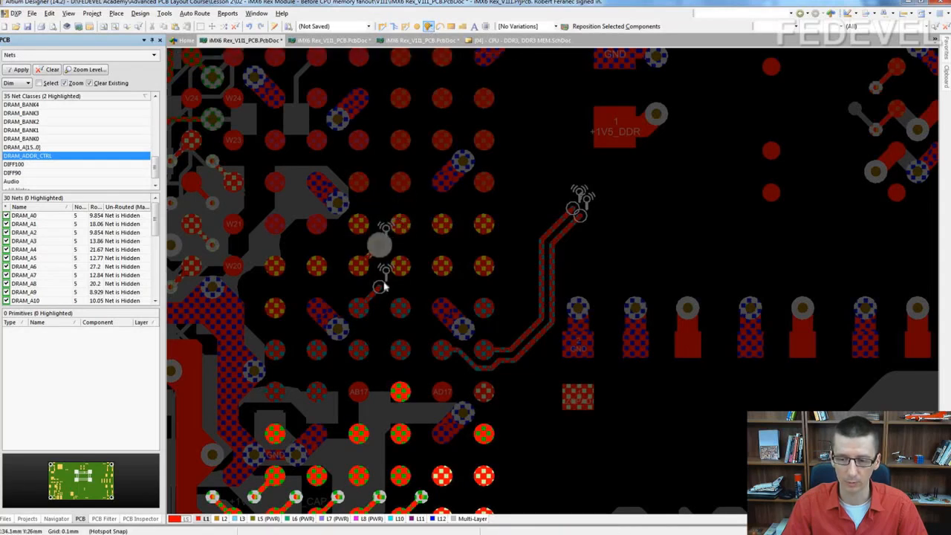
{"action": "left_click", "coordinate": [379, 287]}
{"action": "right_click", "coordinate": [379, 287]}
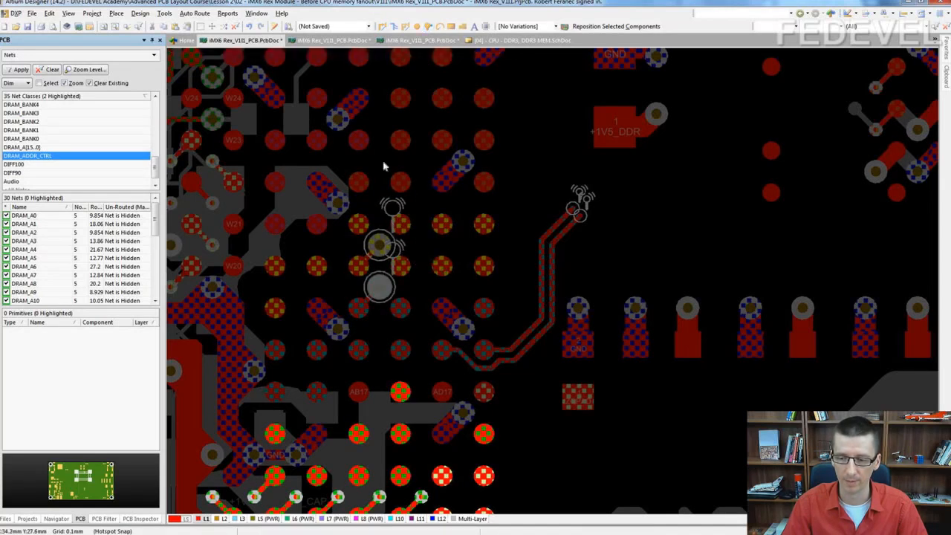
Step: Paste the copied diagonal fanout stub with its small via onto the DRAM_D53 and DRAM_D60 pads
{"action": "right_click_drag", "start_coordinate": [383, 170], "coordinate": [388, 242]}
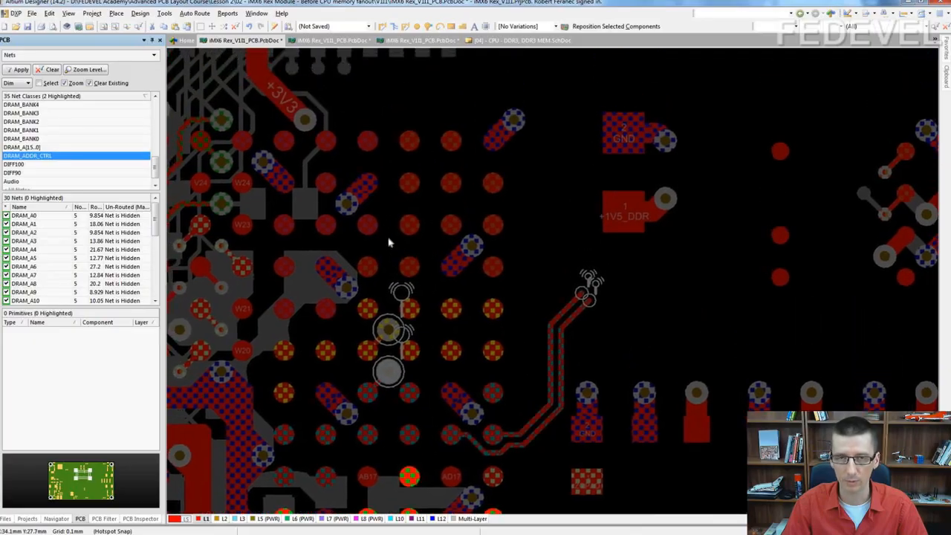
{"action": "scroll", "coordinate": [388, 223], "scroll_direction": "up", "scroll_amount": 2, "text": "ctrl"}
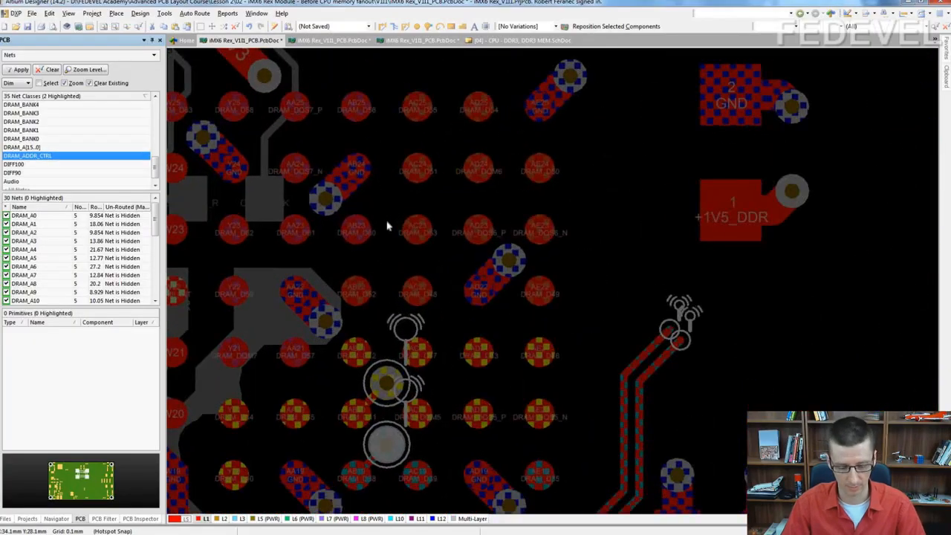
{"action": "key", "text": "ctrl+v"}
{"action": "left_click", "coordinate": [418, 225]}
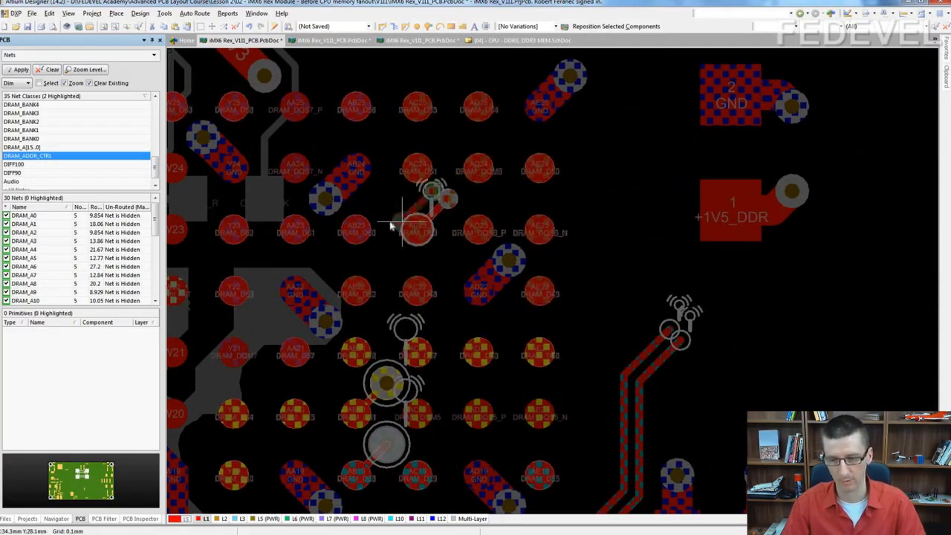
{"action": "left_click", "coordinate": [357, 231]}
{"action": "right_click_drag", "start_coordinate": [388, 253], "coordinate": [340, 250]}
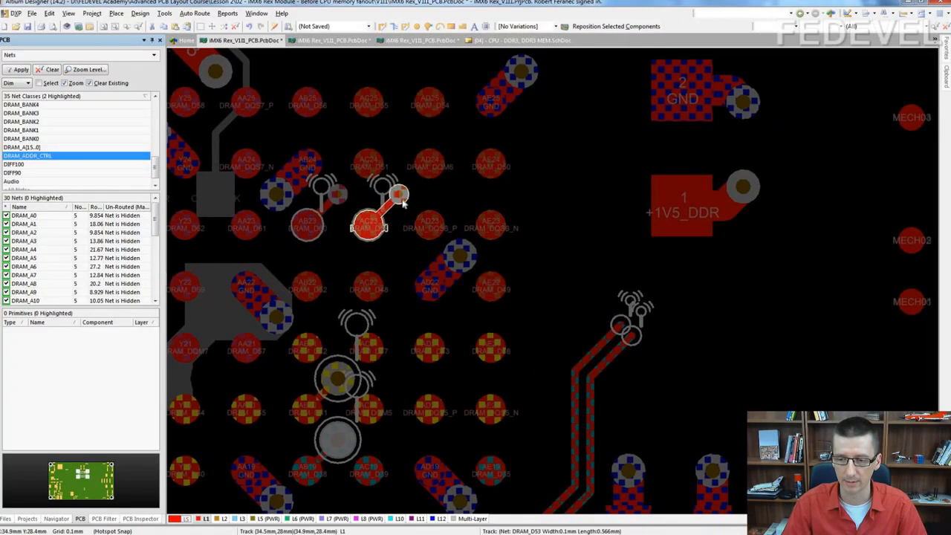
Step: Try moving the DRAM_D53 fanout via into the center of its pad
{"action": "left_click_drag", "start_coordinate": [402, 200], "coordinate": [372, 224]}
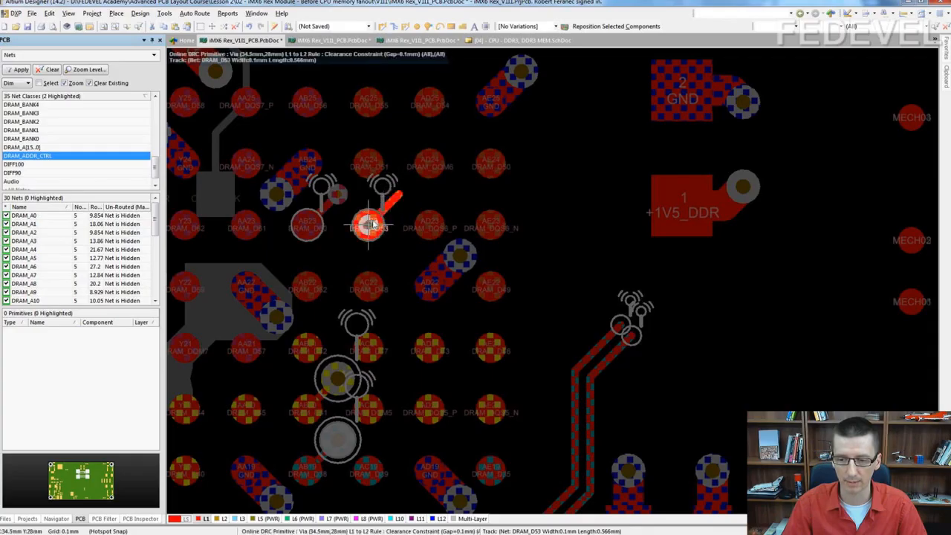
{"action": "key", "text": "Escape"}
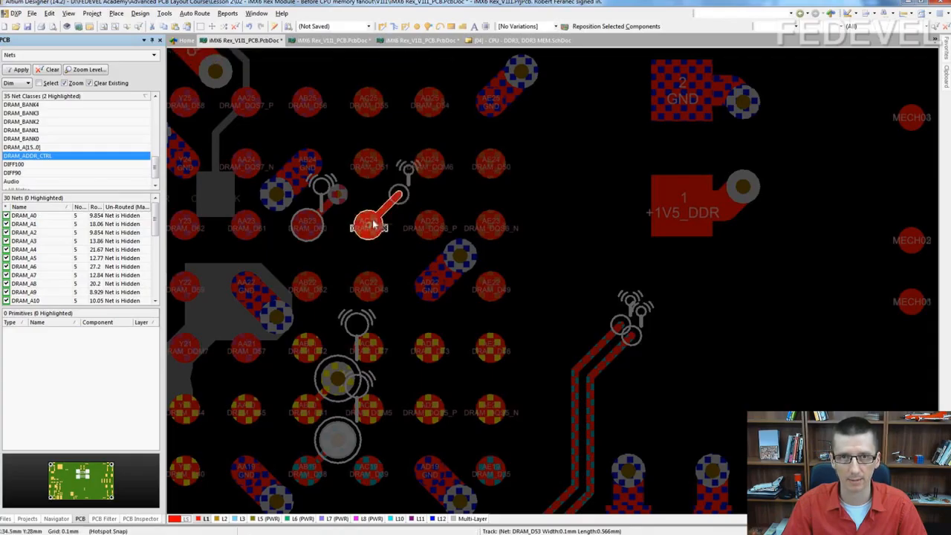
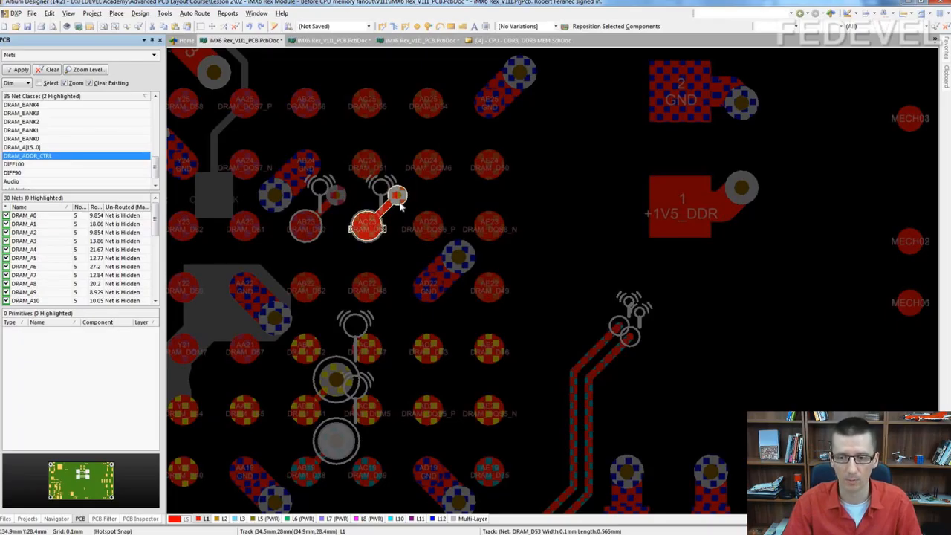
Step: Route 0.1 mm tracks on L1 from the DRAM_DQM6 and DRAM_D50 pads outward past the CPU's outer pad column, ending at the same height
{"action": "right_click_drag", "start_coordinate": [437, 187], "coordinate": [432, 207]}
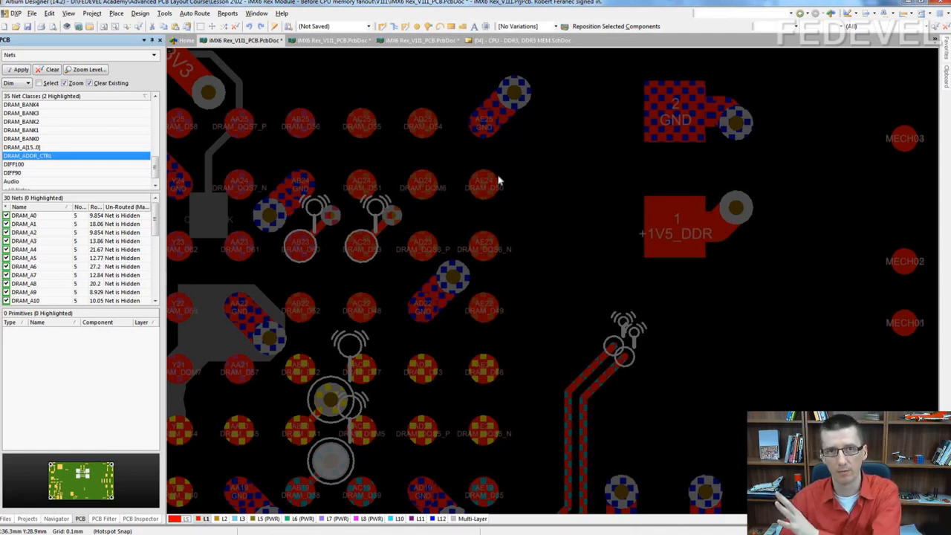
{"action": "left_click", "coordinate": [383, 26]}
{"action": "scroll", "coordinate": [521, 186], "scroll_direction": "up", "scroll_amount": 3, "text": "ctrl"}
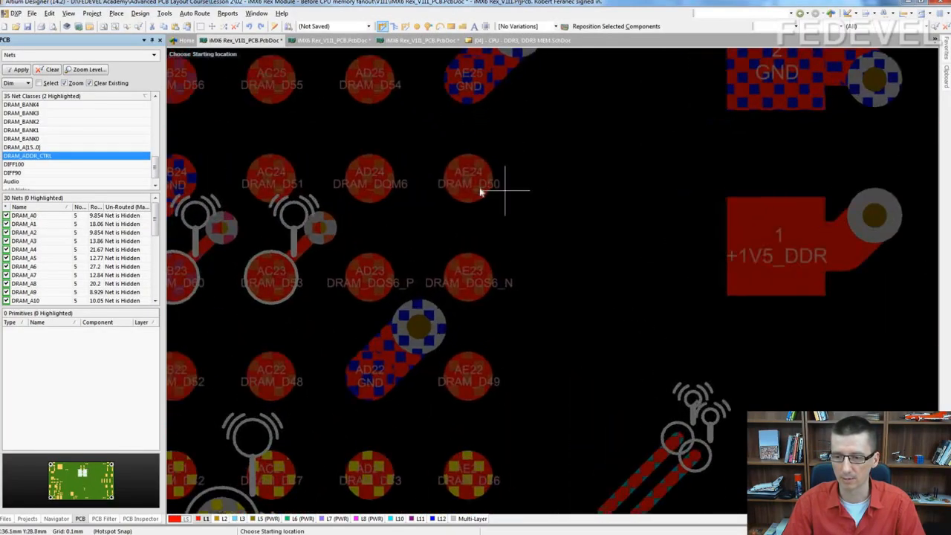
{"action": "left_click", "coordinate": [386, 190]}
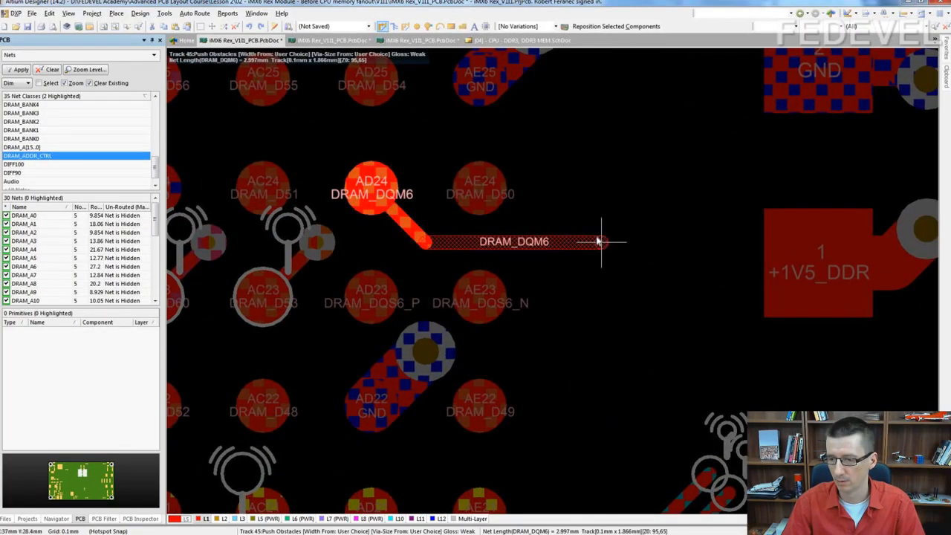
{"action": "left_click", "coordinate": [599, 242]}
{"action": "right_click", "coordinate": [599, 242]}
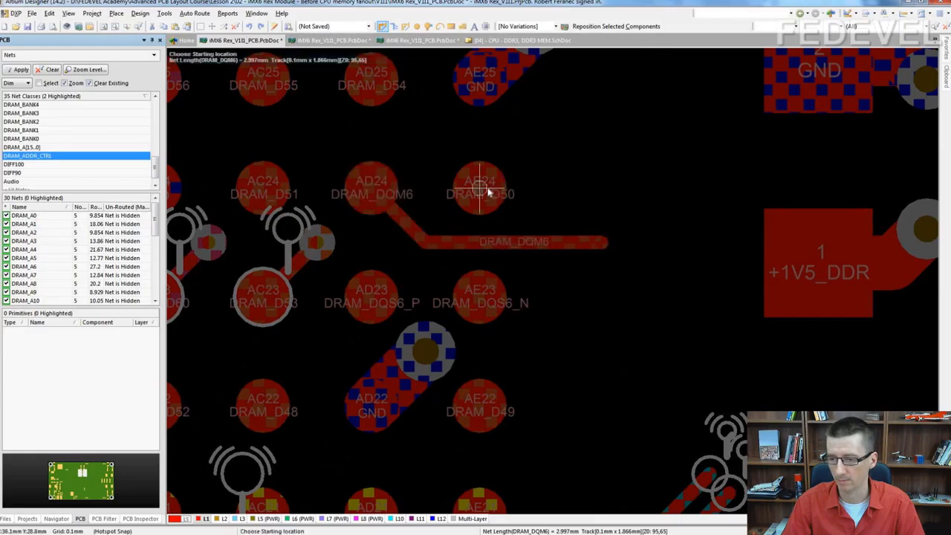
{"action": "left_click", "coordinate": [490, 191]}
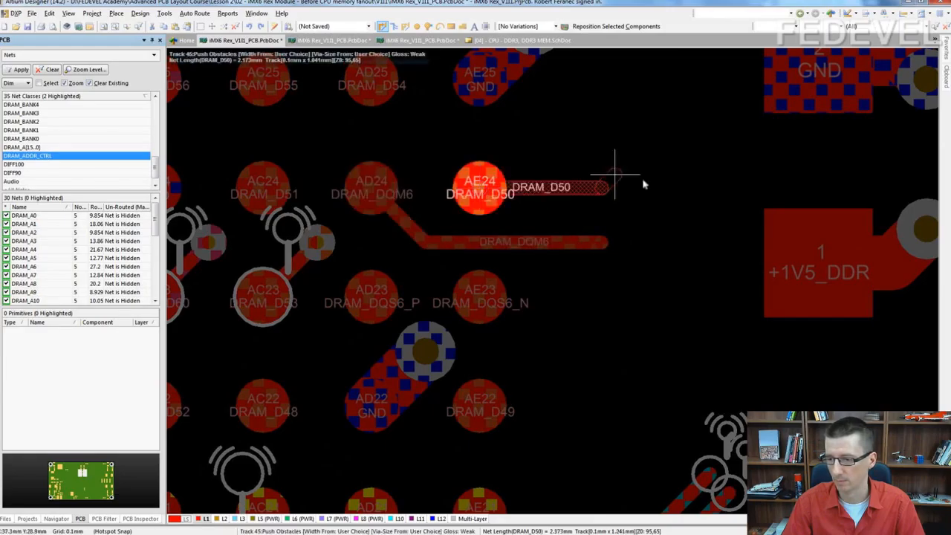
{"action": "left_click", "coordinate": [709, 243]}
{"action": "left_click", "coordinate": [710, 243]}
{"action": "right_click", "coordinate": [710, 243]}
{"action": "right_click", "coordinate": [710, 243]}
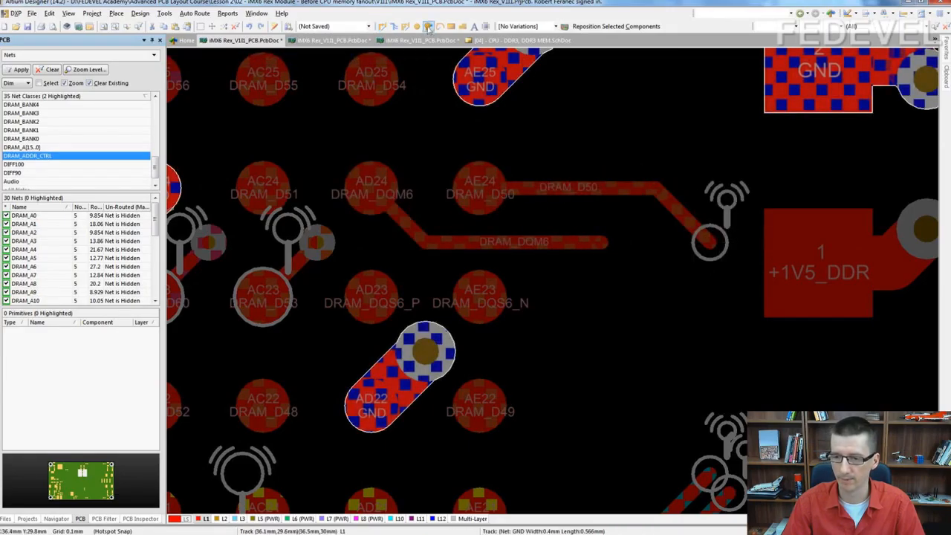
Step: Place vias at the outer ends of the DRAM_DQM6 and DRAM_D50 tracks
{"action": "left_click", "coordinate": [428, 27]}
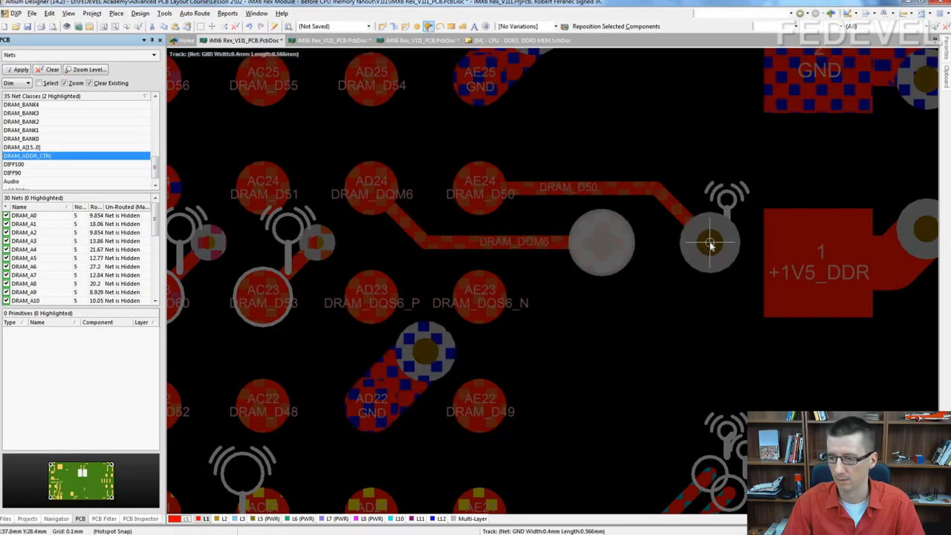
{"action": "left_click", "coordinate": [710, 243]}
{"action": "scroll", "coordinate": [543, 225], "scroll_direction": "down", "scroll_amount": 2, "text": "ctrl"}
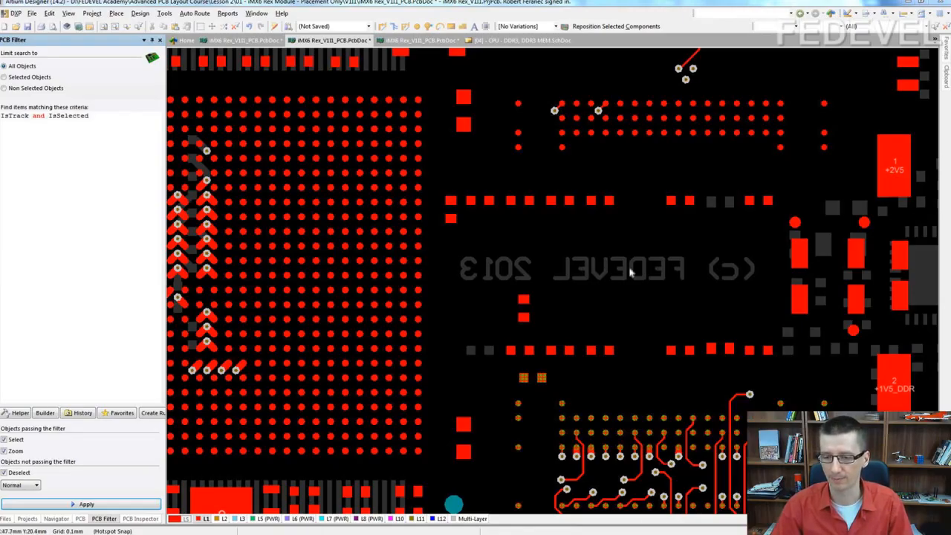
Step: In the Placement Only board, place copies of the diagonal fanout stub with via on three adjacent pads in one row at the CPU edge
{"action": "scroll", "coordinate": [507, 272], "scroll_direction": "up", "scroll_amount": 1, "text": "ctrl"}
{"action": "scroll", "coordinate": [405, 227], "scroll_direction": "up", "scroll_amount": 3, "text": "ctrl"}
{"action": "scroll", "coordinate": [406, 226], "scroll_direction": "up", "scroll_amount": 1, "text": "ctrl"}
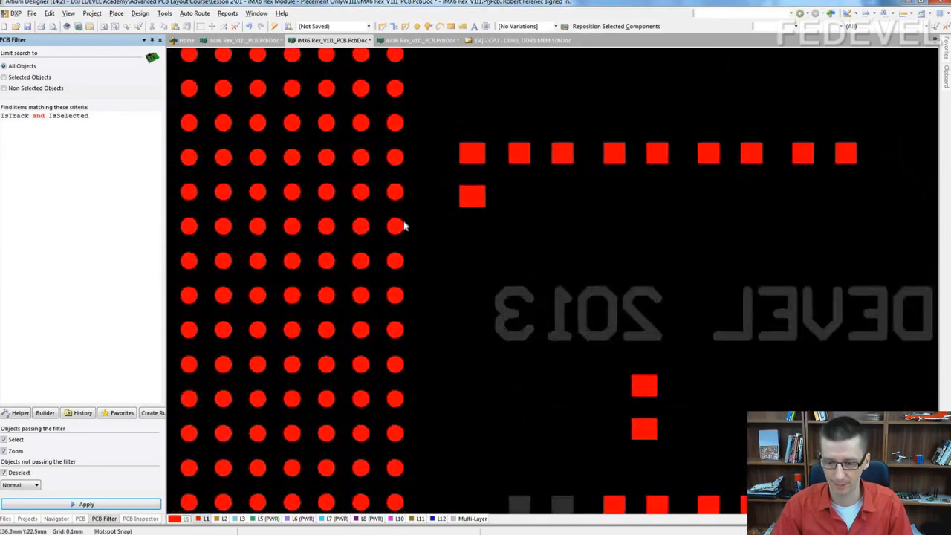
{"action": "key", "text": "ctrl+r"}
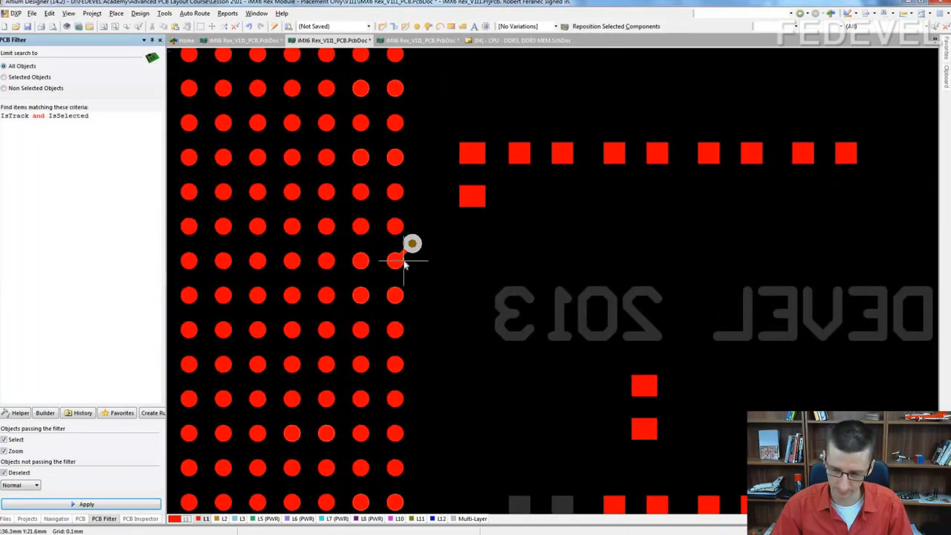
{"action": "left_click", "coordinate": [394, 261]}
{"action": "left_click", "coordinate": [361, 260]}
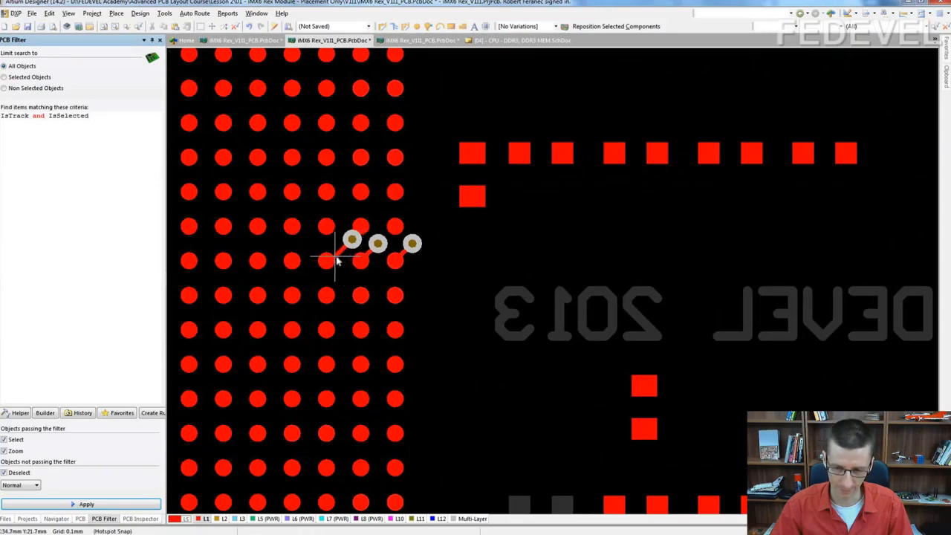
Step: Copy the row of three fanout stubs and vias and paste it onto the two pad rows below
{"action": "left_click_drag", "start_coordinate": [434, 275], "coordinate": [308, 220]}
{"action": "key", "text": "ctrl+c"}
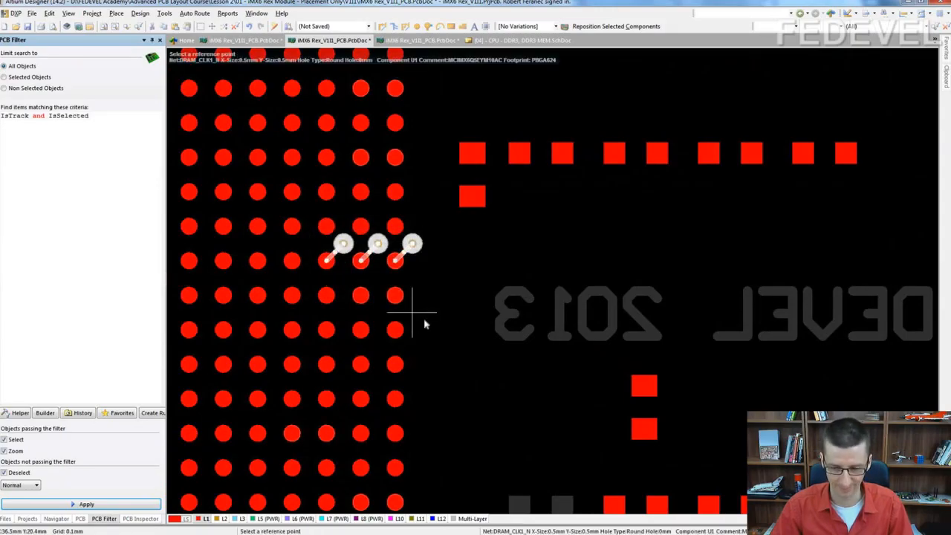
{"action": "left_click", "coordinate": [395, 260]}
{"action": "key", "text": "ctrl+v"}
{"action": "left_click", "coordinate": [395, 295]}
{"action": "key", "text": "ctrl+v"}
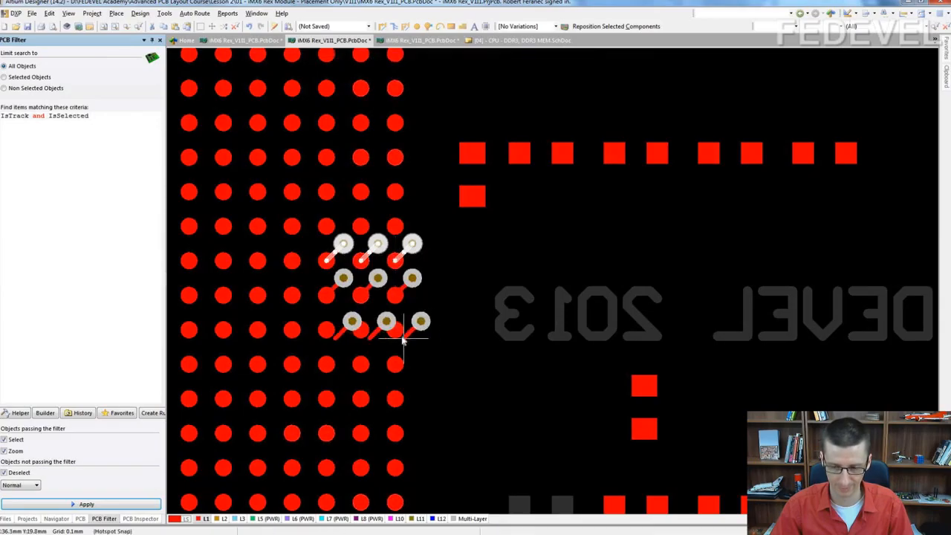
{"action": "left_click", "coordinate": [395, 330]}
Step: Copy the three-by-three block of fanout stubs and vias and paste it three times down the CPU's outer pad columns
{"action": "left_click_drag", "start_coordinate": [457, 358], "coordinate": [302, 220]}
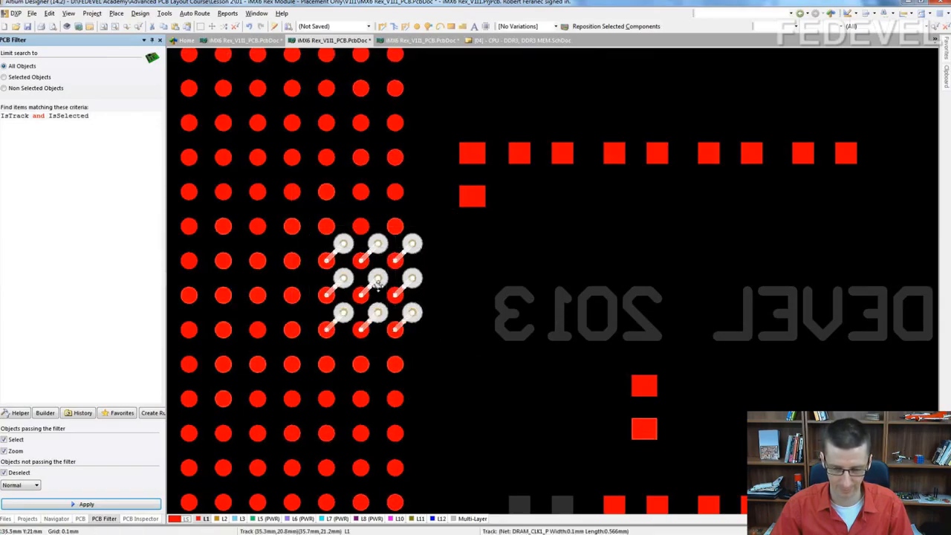
{"action": "right_click_drag", "start_coordinate": [434, 361], "coordinate": [429, 300]}
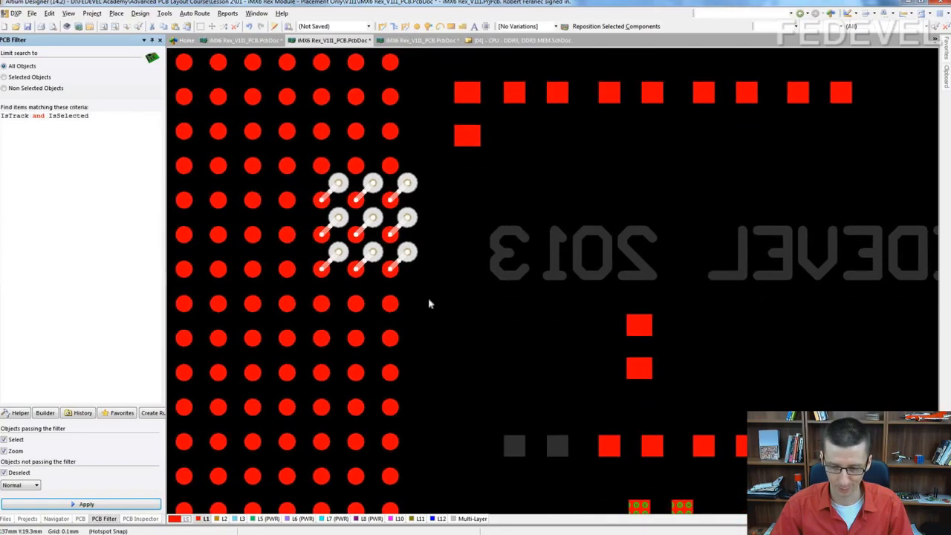
{"action": "key", "text": "ctrl+v"}
{"action": "left_click", "coordinate": [390, 305]}
{"action": "right_click_drag", "start_coordinate": [455, 377], "coordinate": [454, 300]}
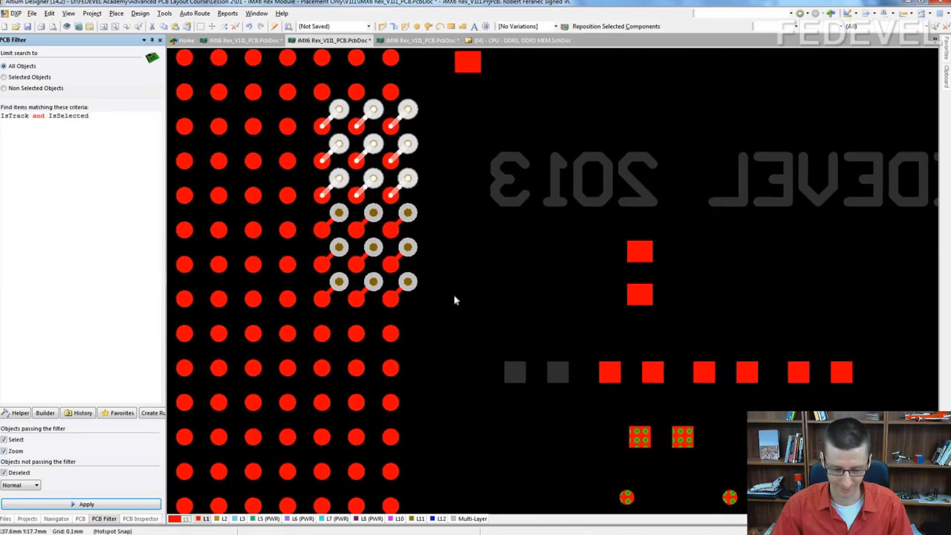
{"action": "key", "text": "ctrl+v"}
{"action": "left_click", "coordinate": [393, 334]}
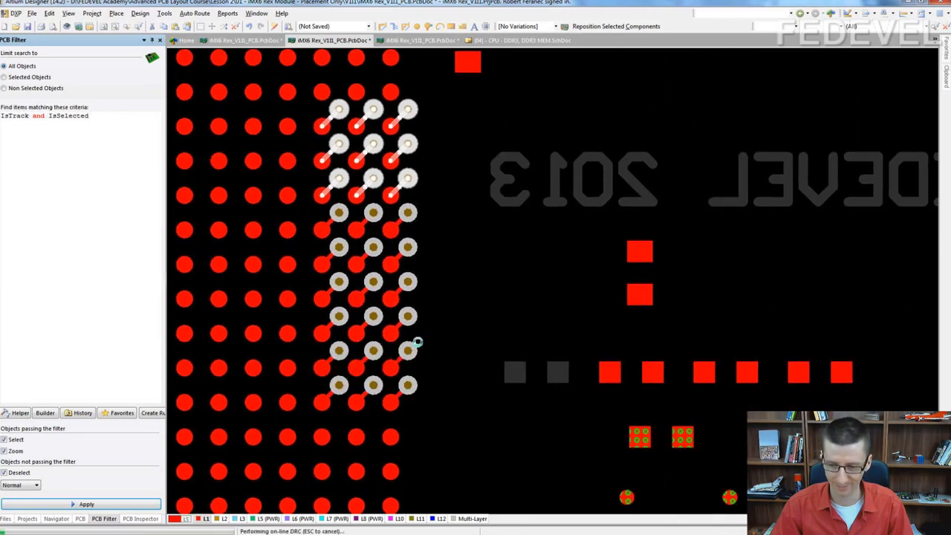
{"action": "right_click_drag", "start_coordinate": [414, 344], "coordinate": [425, 258]}
{"action": "key", "text": "ctrl+v"}
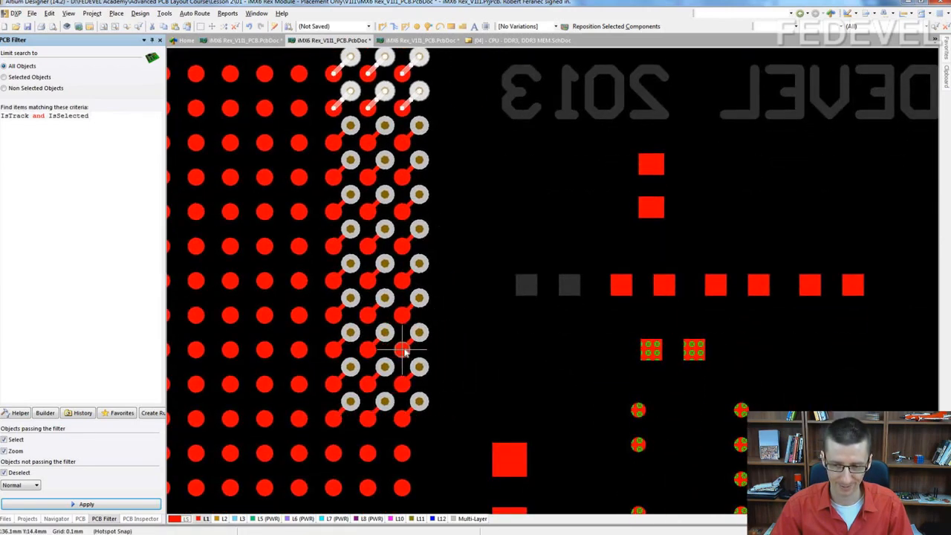
{"action": "left_click", "coordinate": [405, 357]}
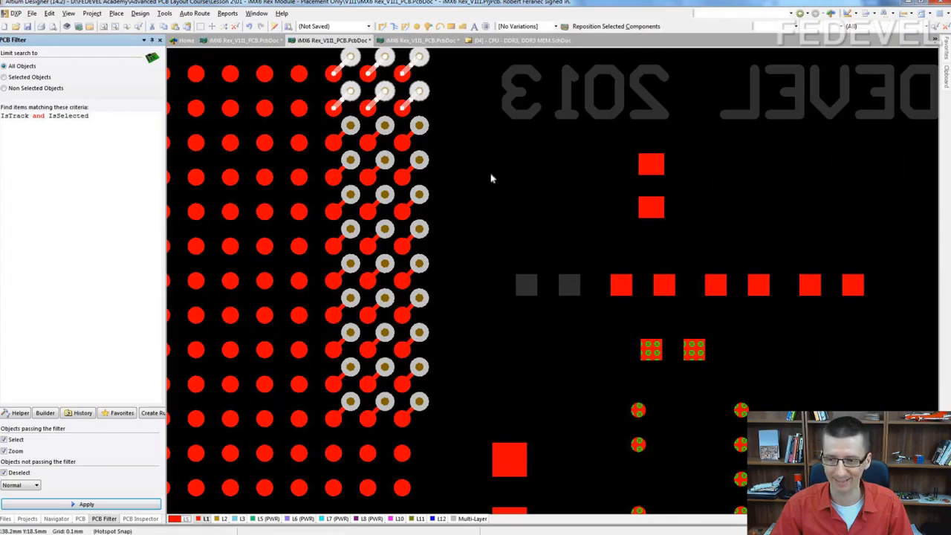
{"action": "scroll", "coordinate": [480, 176], "scroll_direction": "down", "scroll_amount": 2, "text": "ctrl"}
{"action": "right_click_drag", "start_coordinate": [468, 171], "coordinate": [426, 261]}
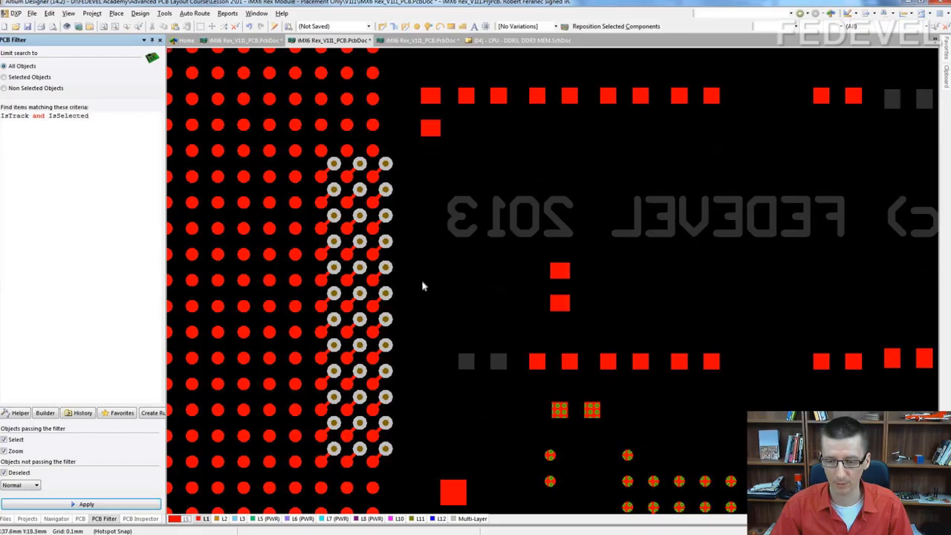
{"action": "right_click_drag", "start_coordinate": [422, 285], "coordinate": [430, 281]}
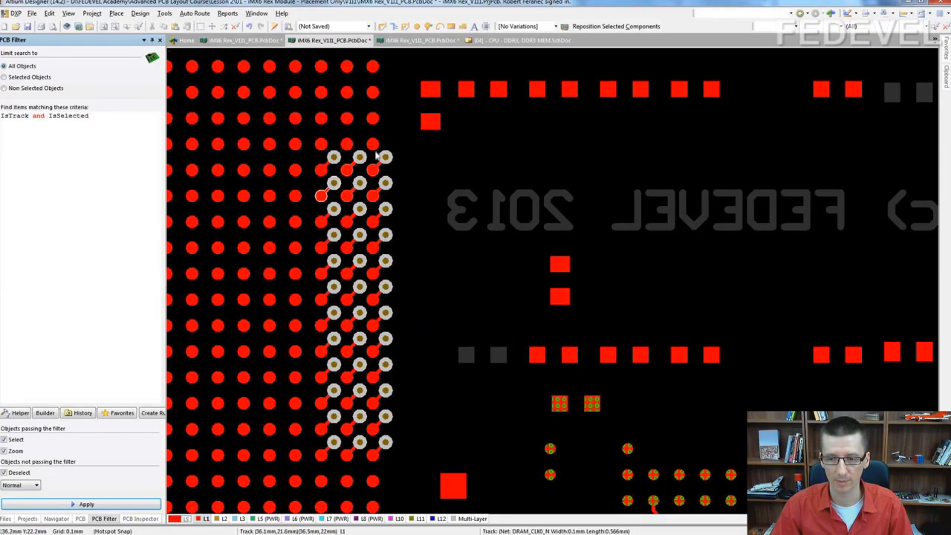
Step: On layer L3, route 0.1 mm tracks outward from the DRAM_DQM3 via and from the GND via next to it
{"action": "left_click", "coordinate": [242, 518]}
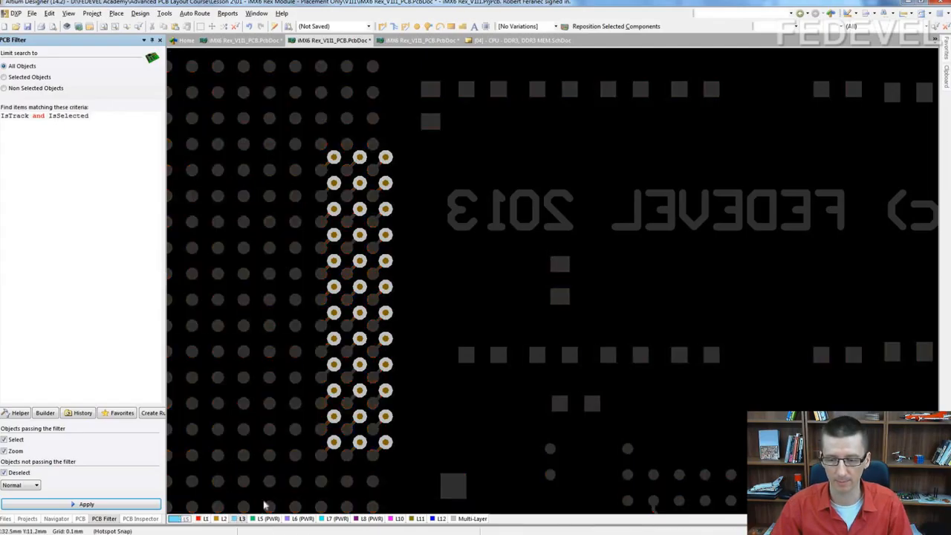
{"action": "right_click_drag", "start_coordinate": [421, 343], "coordinate": [406, 339]}
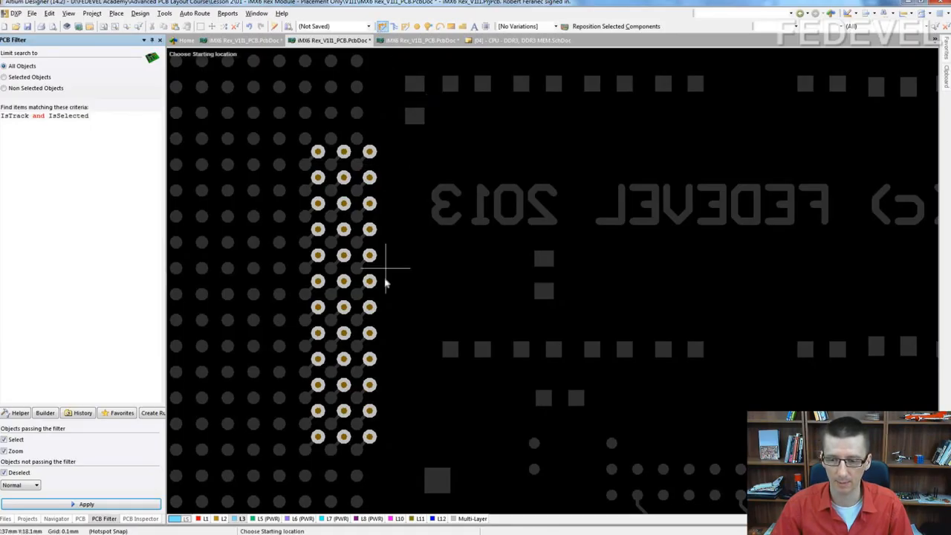
{"action": "scroll", "coordinate": [386, 275], "scroll_direction": "up", "scroll_amount": 1, "text": "ctrl"}
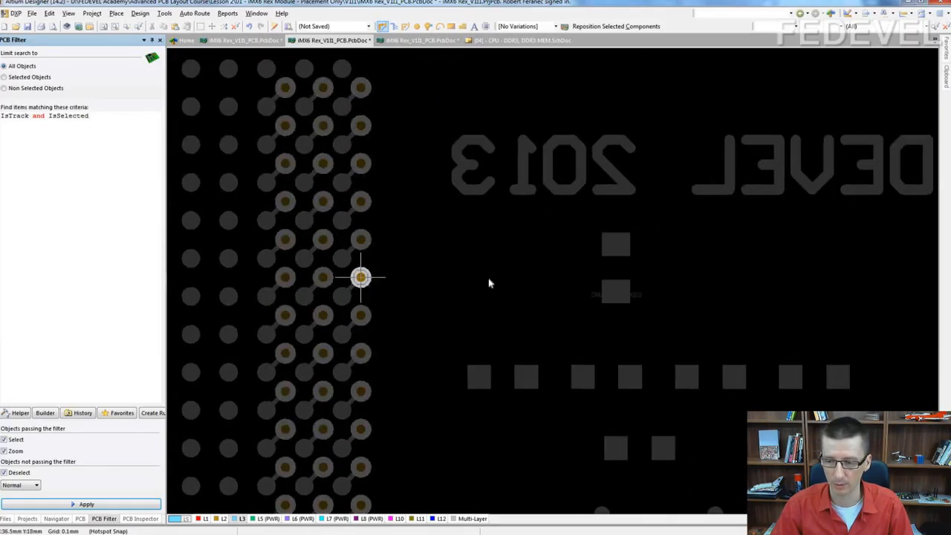
{"action": "left_click", "coordinate": [360, 277]}
{"action": "scroll", "coordinate": [353, 268], "scroll_direction": "up", "scroll_amount": 1, "text": "ctrl"}
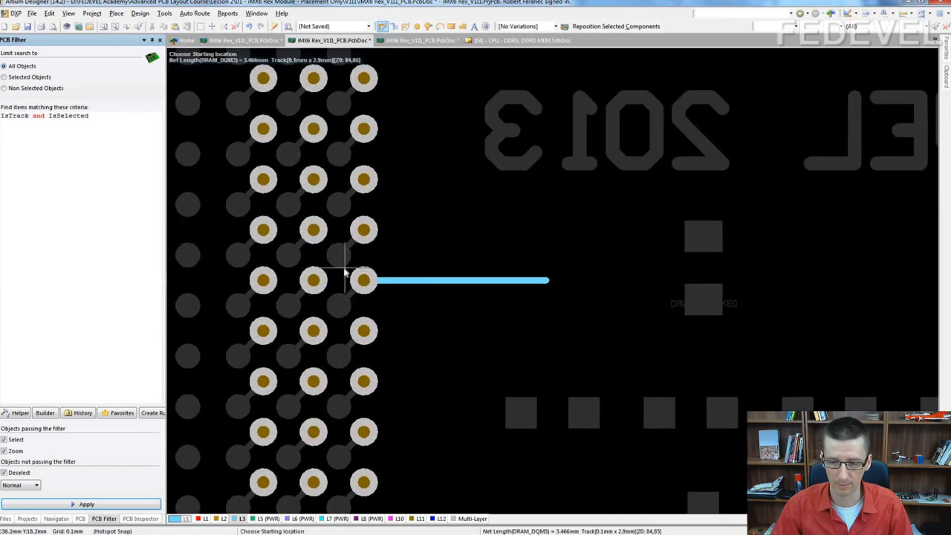
{"action": "left_click", "coordinate": [314, 280]}
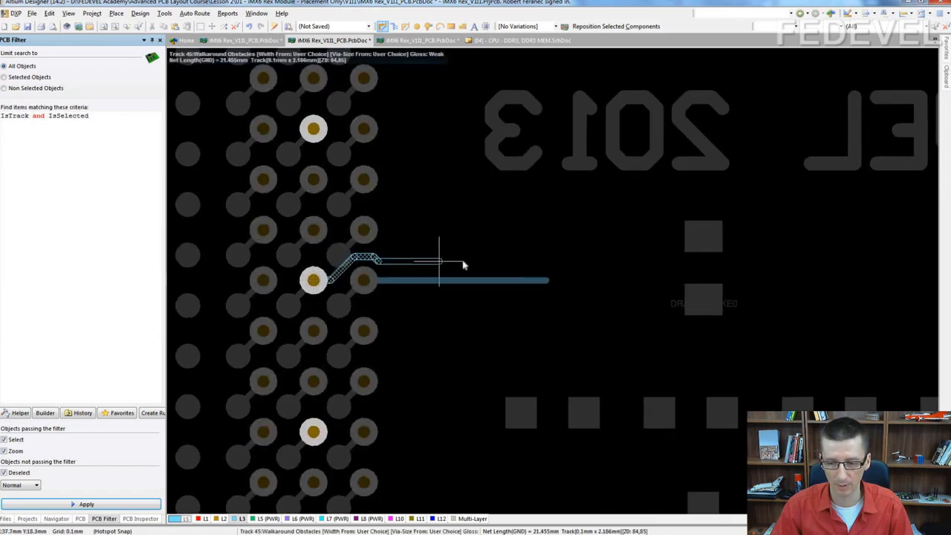
{"action": "left_click", "coordinate": [490, 256]}
{"action": "right_click", "coordinate": [490, 256]}
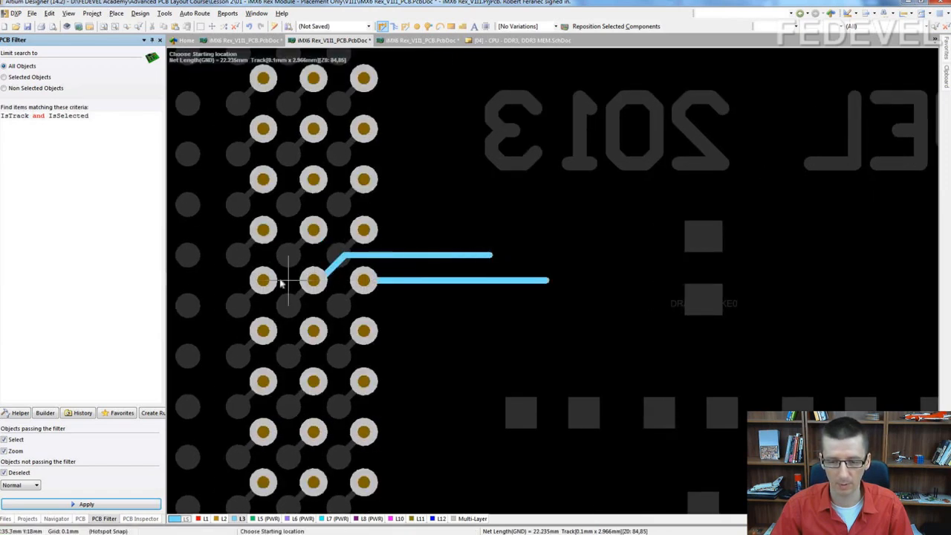
Step: Try routing DRAM_DQS3_P on L3 from its via up between the vias and out above the next row, and undo the track
{"action": "left_click", "coordinate": [263, 280]}
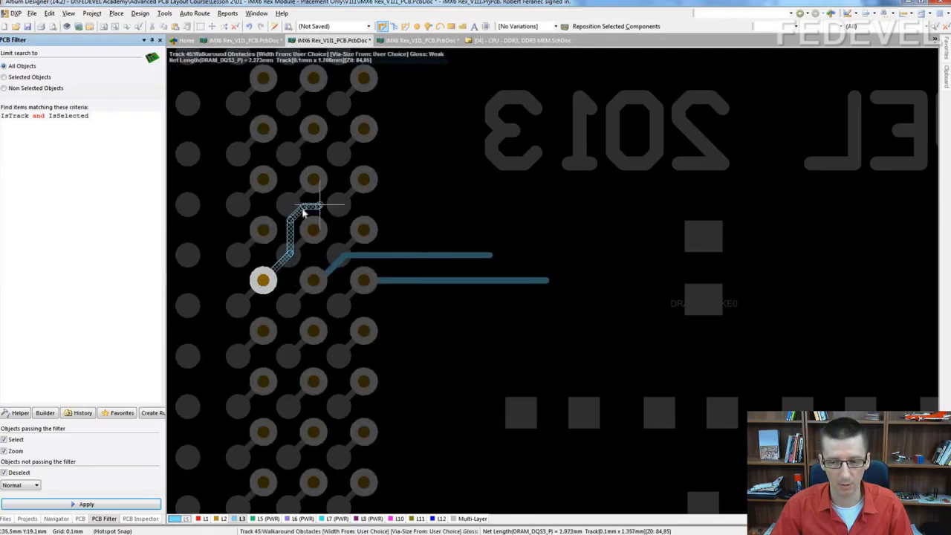
{"action": "left_click", "coordinate": [517, 206]}
{"action": "right_click", "coordinate": [511, 206]}
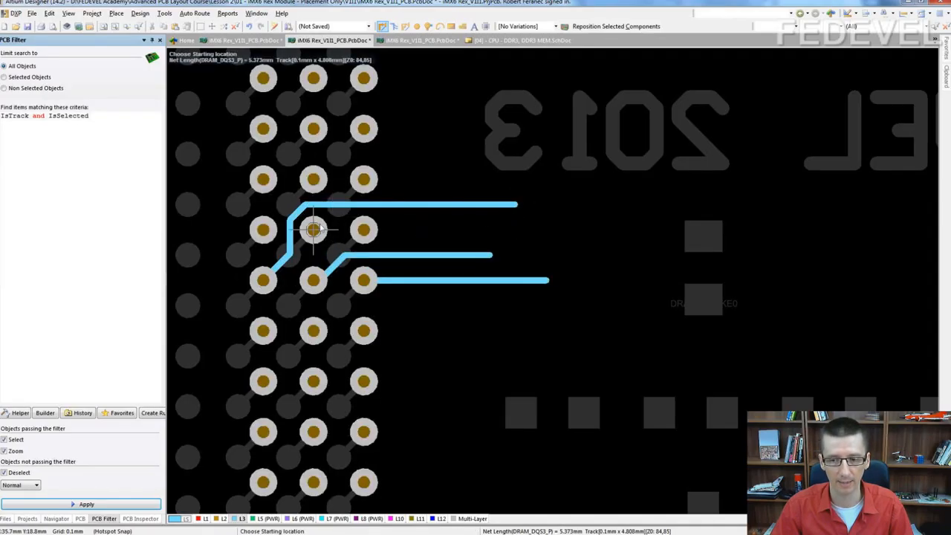
{"action": "key", "text": "ctrl+z"}
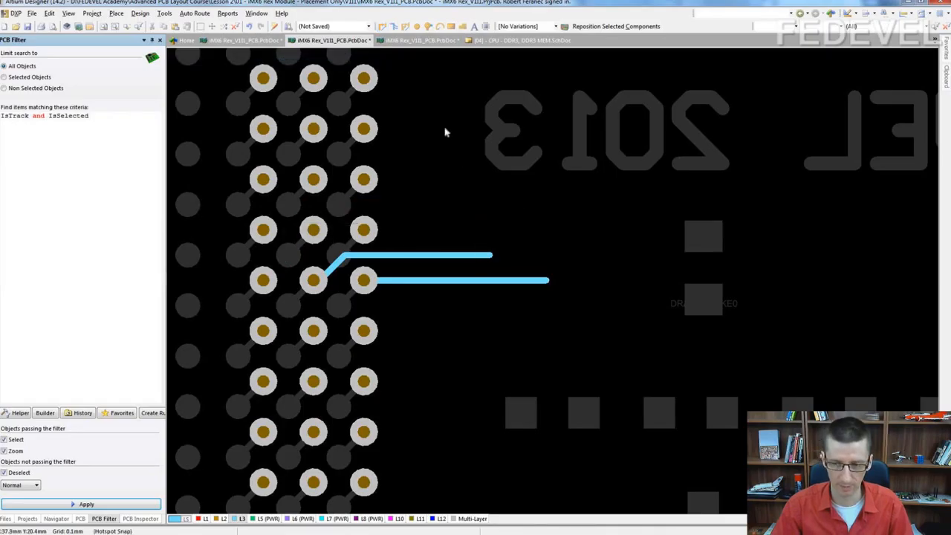
Step: Route DRAM_DQS3_P outward on L3 through the channel below its via row, and DRAM_D24 straight out from its via
{"action": "left_click", "coordinate": [381, 26]}
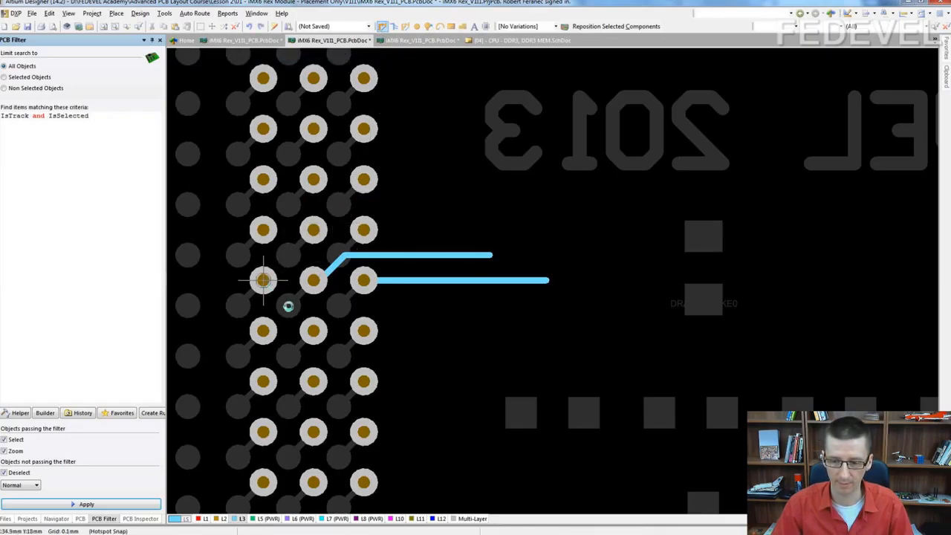
{"action": "left_click", "coordinate": [289, 304]}
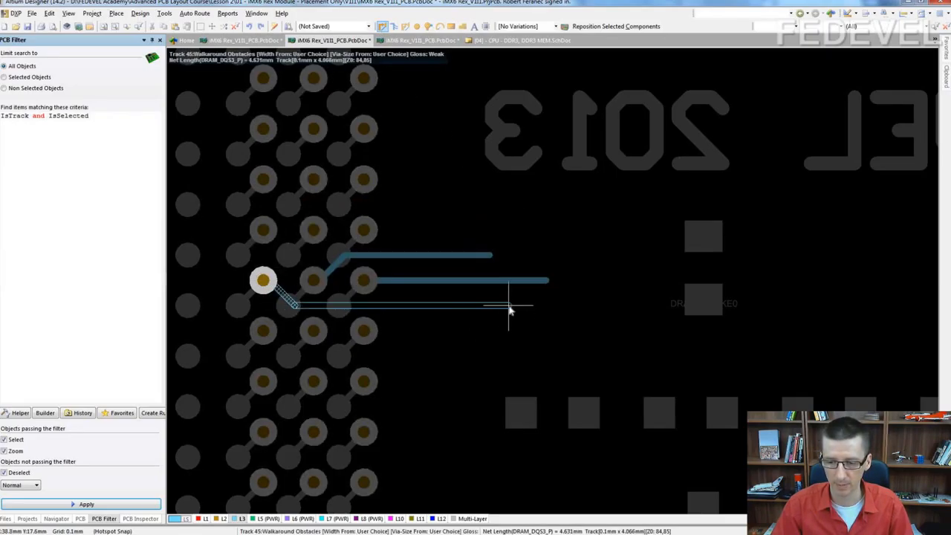
{"action": "left_click", "coordinate": [510, 309]}
{"action": "right_click", "coordinate": [505, 310]}
{"action": "left_click", "coordinate": [364, 330]}
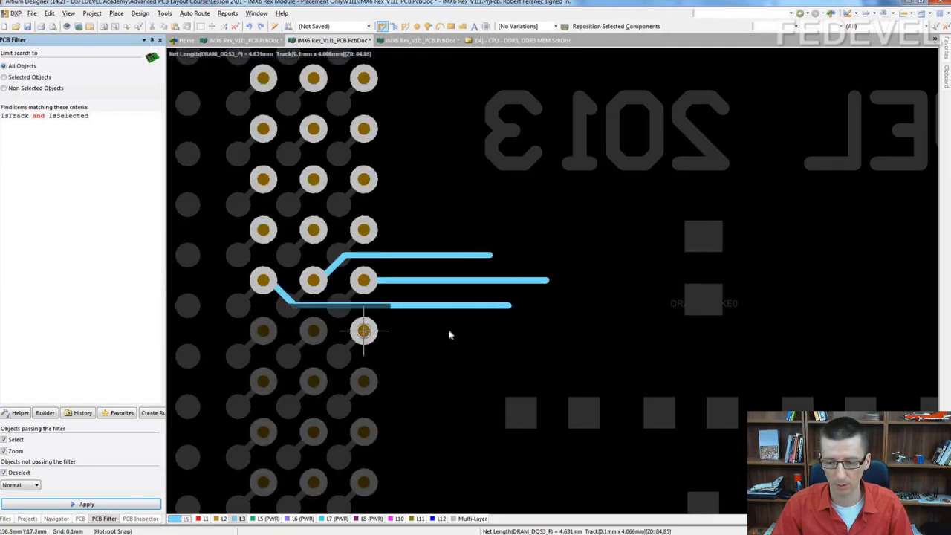
{"action": "left_click", "coordinate": [511, 330]}
{"action": "right_click", "coordinate": [510, 330]}
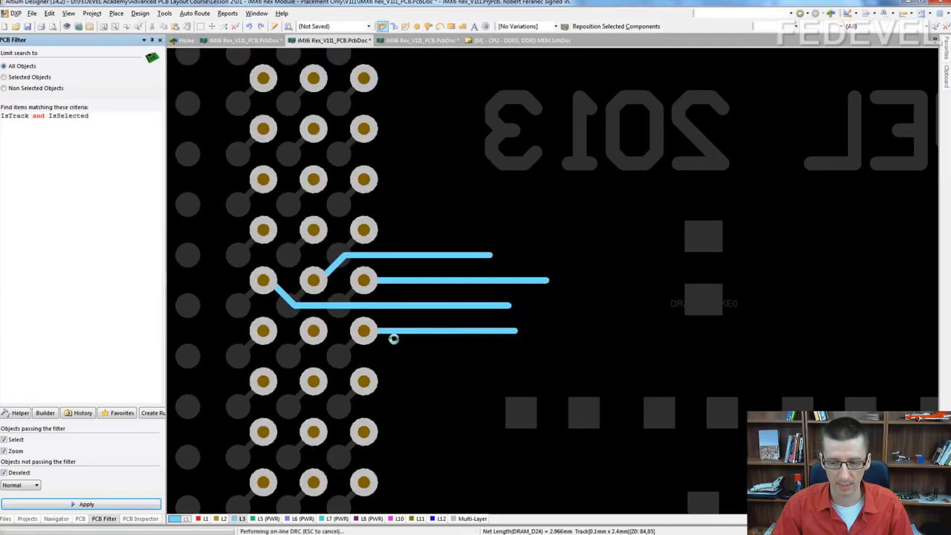
Step: Route DRAM_D29 outward on L3 just below its via row and DRAM_D28 down between the vias and out one row lower
{"action": "left_click", "coordinate": [314, 331]}
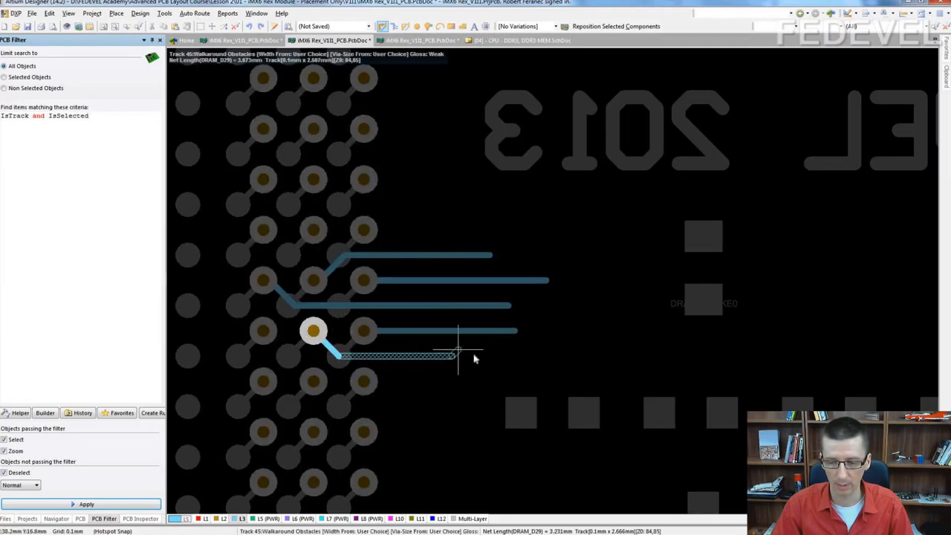
{"action": "left_click", "coordinate": [473, 357]}
{"action": "right_click", "coordinate": [472, 357]}
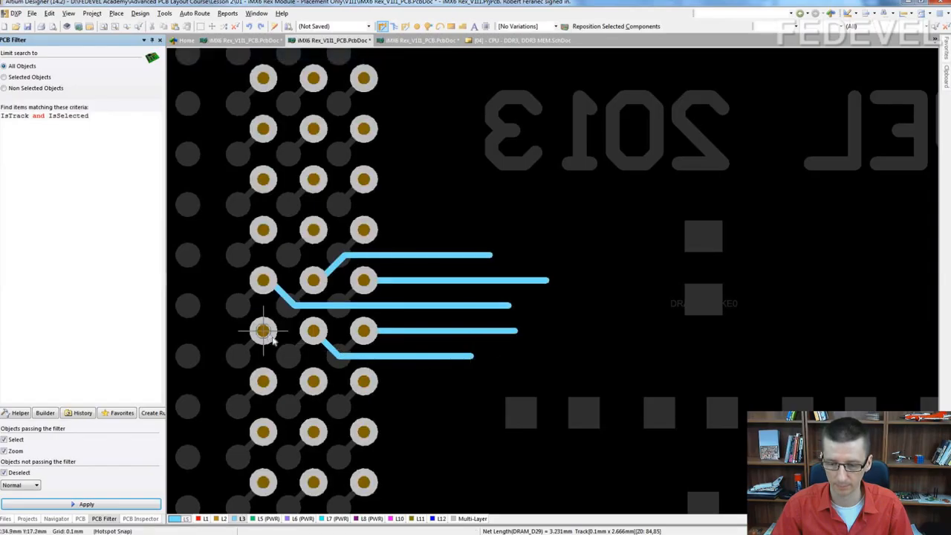
{"action": "left_click", "coordinate": [265, 333]}
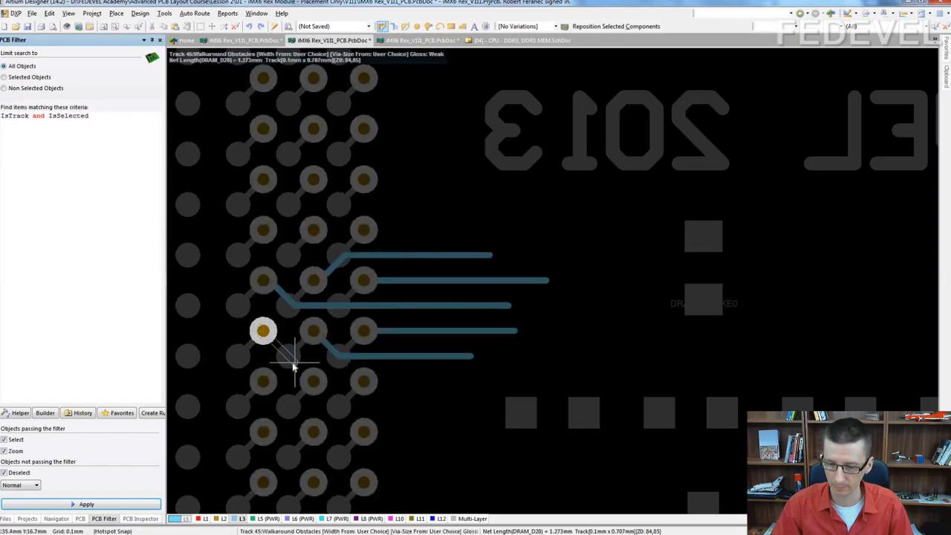
{"action": "left_click", "coordinate": [510, 405]}
{"action": "right_click", "coordinate": [510, 405]}
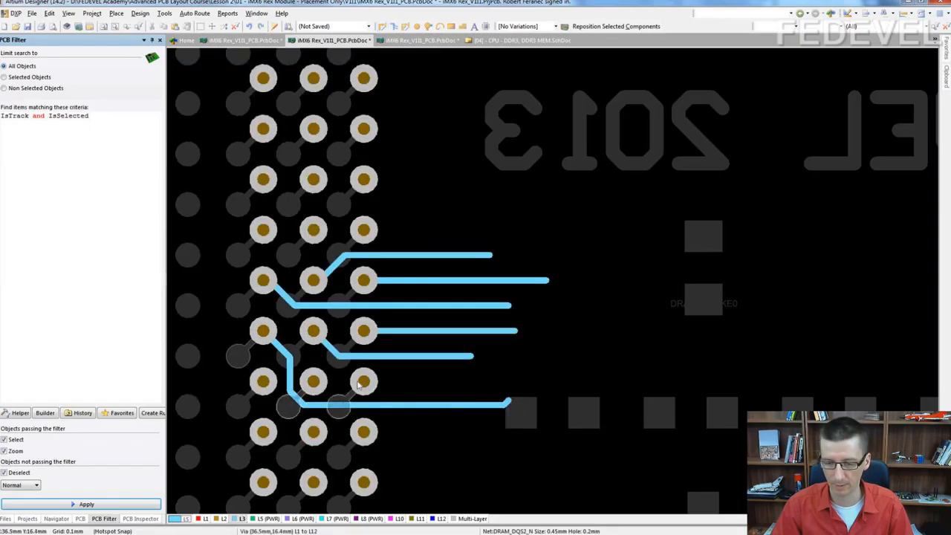
{"action": "right_click", "coordinate": [321, 381]}
{"action": "left_click", "coordinate": [389, 395]}
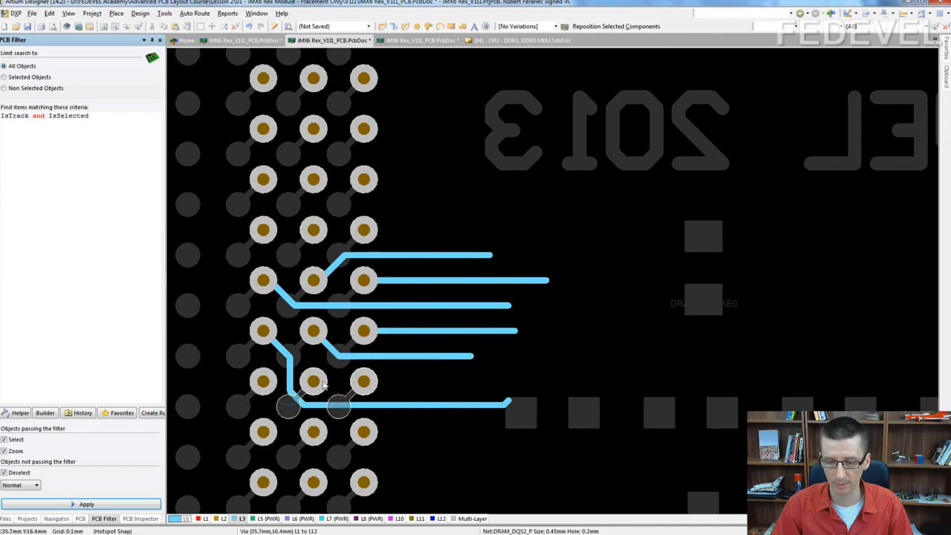
Step: Move the DRAM_DQM3 and GND vias outside the via columns, side by side in line with the DRAM_D24 via row
{"action": "scroll", "coordinate": [426, 347], "scroll_direction": "down", "scroll_amount": 3, "text": "ctrl"}
{"action": "right_click_drag", "start_coordinate": [510, 362], "coordinate": [491, 340]}
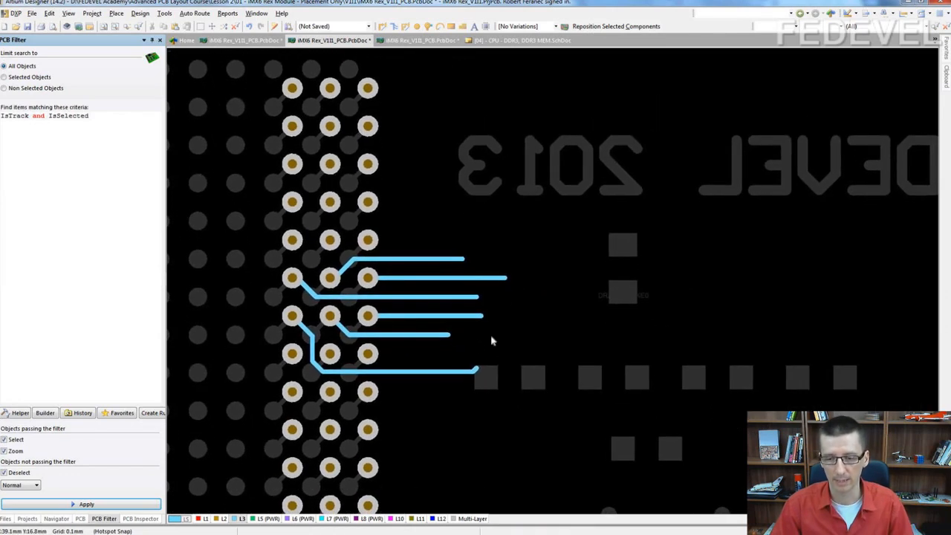
{"action": "scroll", "coordinate": [491, 340], "scroll_direction": "down", "scroll_amount": 1, "text": "ctrl"}
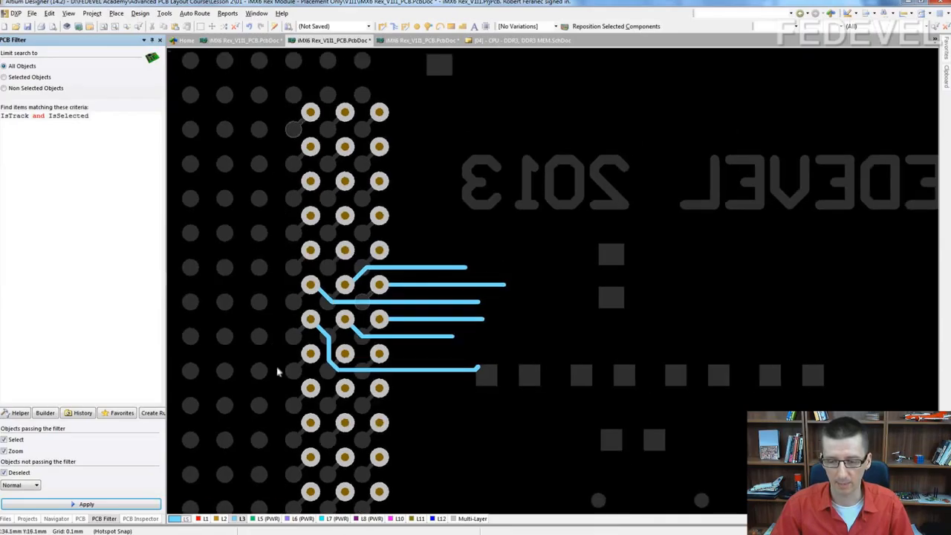
{"action": "right_click_drag", "start_coordinate": [399, 399], "coordinate": [391, 376]}
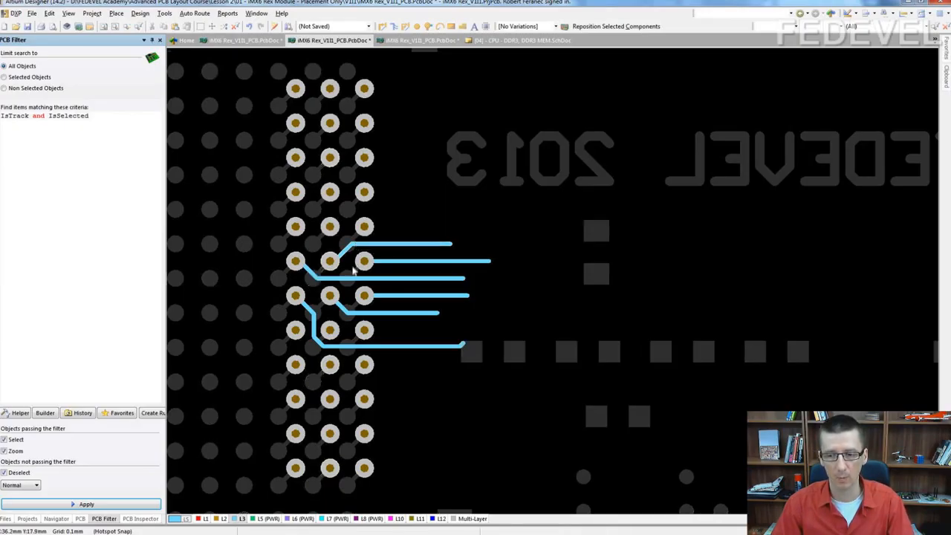
{"action": "scroll", "coordinate": [350, 264], "scroll_direction": "up", "scroll_amount": 2, "text": "ctrl"}
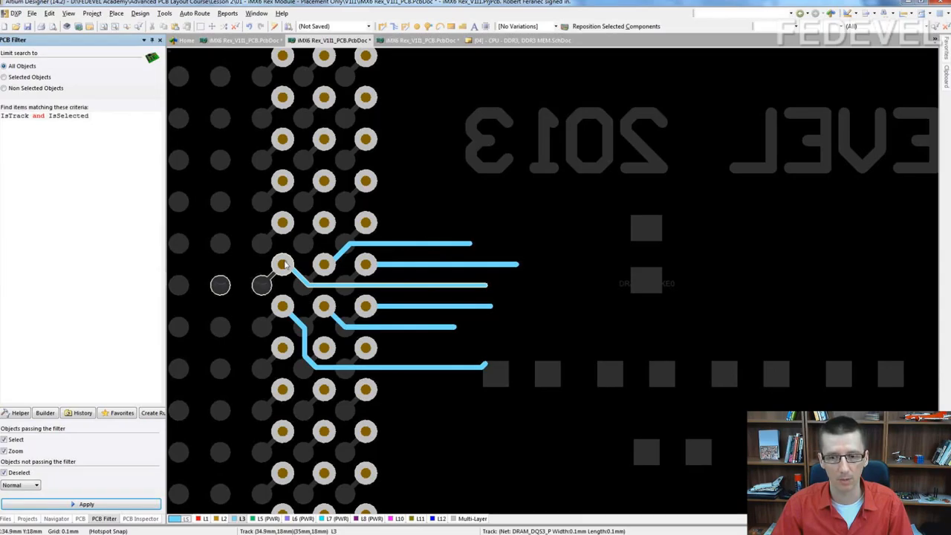
{"action": "scroll", "coordinate": [373, 239], "scroll_direction": "up", "scroll_amount": 2, "text": "ctrl"}
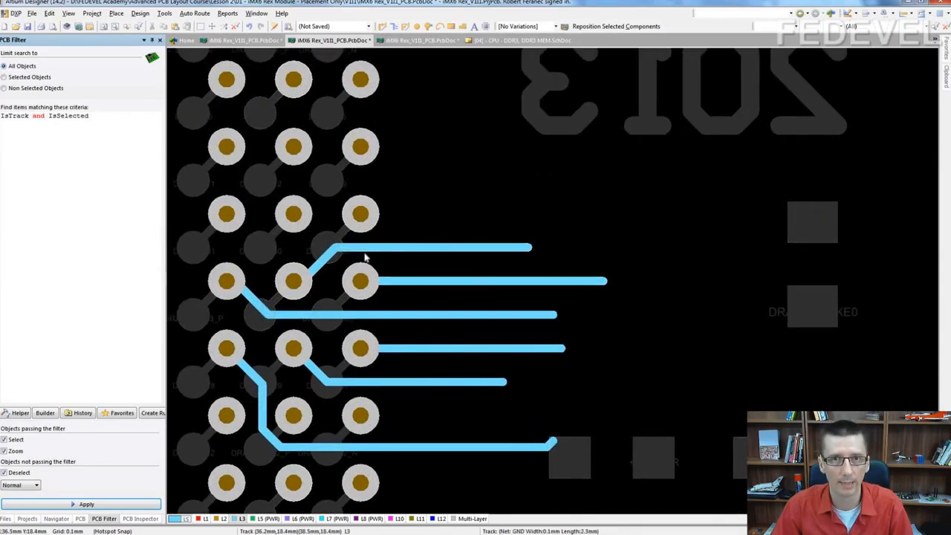
{"action": "right_click_drag", "start_coordinate": [392, 306], "coordinate": [382, 283]}
{"action": "key", "text": "p"}
{"action": "key", "text": "v"}
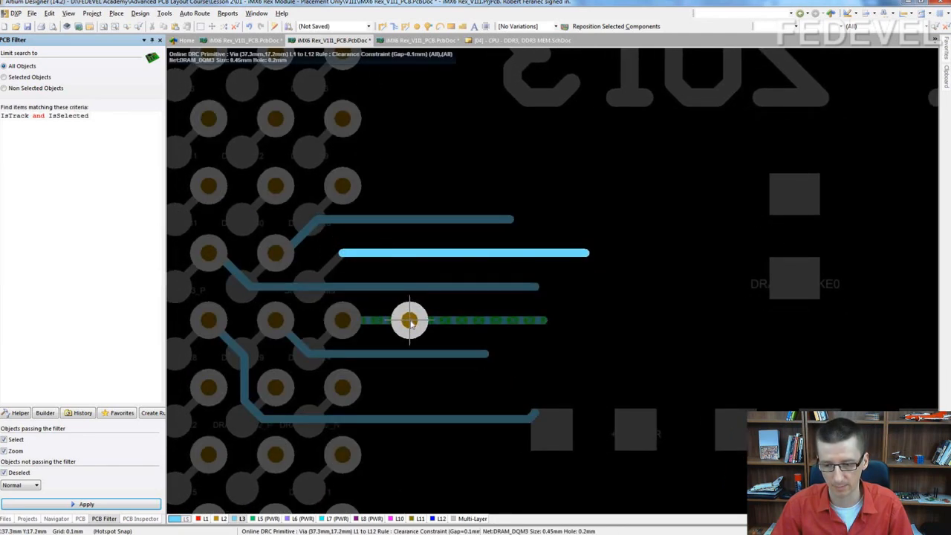
{"action": "left_click", "coordinate": [410, 320]}
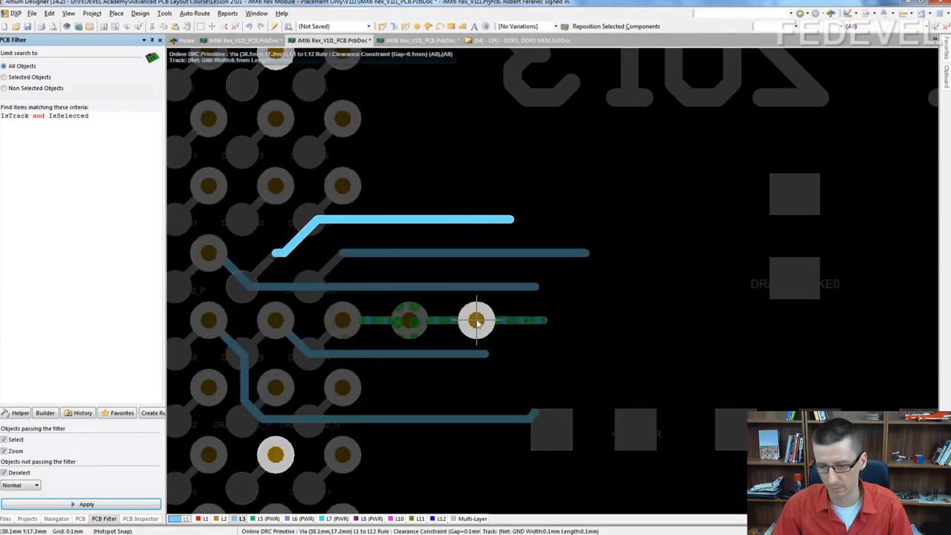
{"action": "left_click", "coordinate": [478, 321]}
{"action": "right_click", "coordinate": [471, 340]}
Step: Delete the DRAM_D24 track and the remaining L3 escape tracks, filtering the selection with "IsTrack and IsSelected" to keep the vias
{"action": "left_click", "coordinate": [517, 322]}
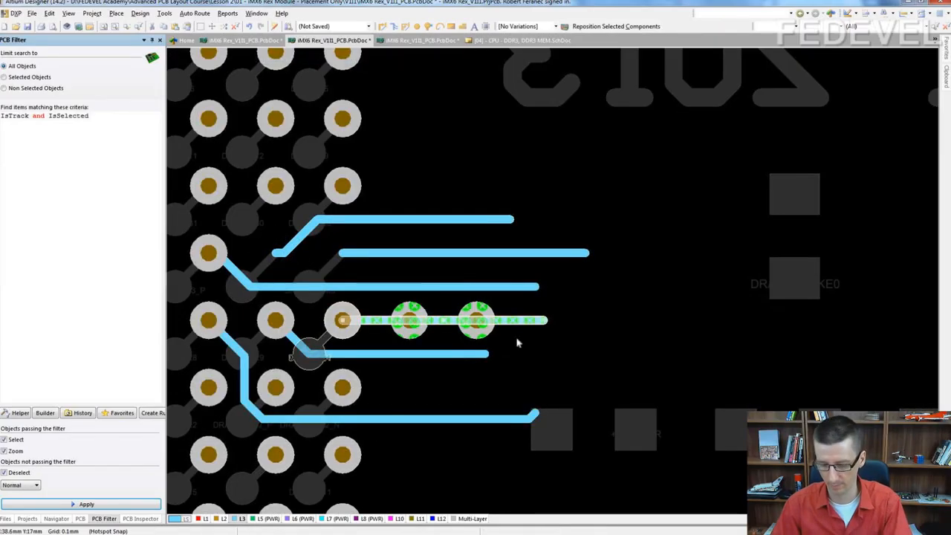
{"action": "key", "text": "Delete"}
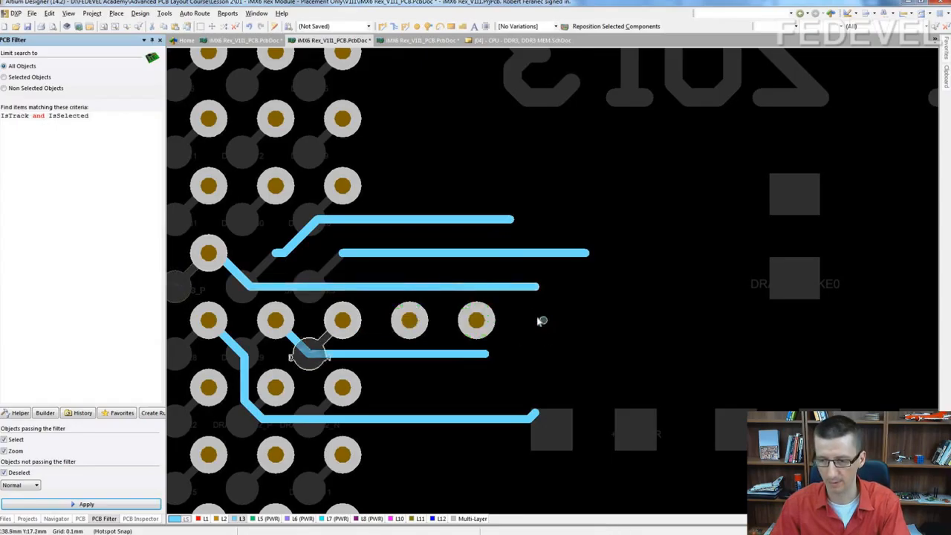
{"action": "scroll", "coordinate": [544, 324], "scroll_direction": "down", "scroll_amount": 1, "text": "ctrl"}
{"action": "left_click", "coordinate": [336, 258]}
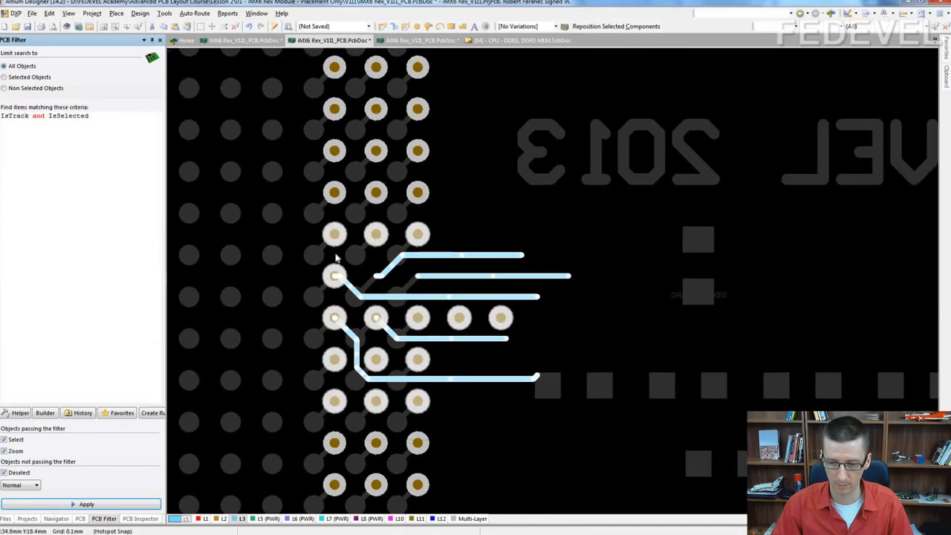
{"action": "left_click", "coordinate": [103, 189]}
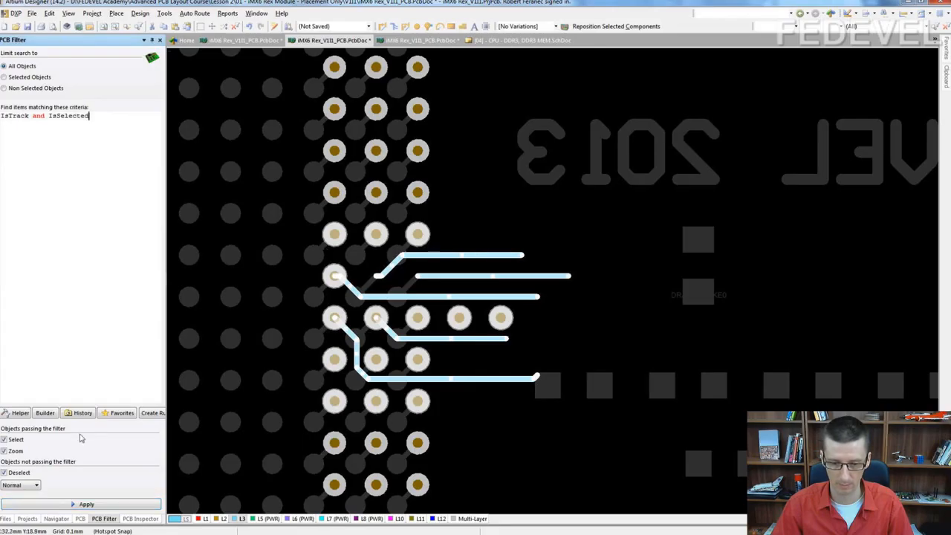
{"action": "left_click", "coordinate": [77, 506]}
{"action": "right_click_drag", "start_coordinate": [615, 361], "coordinate": [551, 379]}
{"action": "key", "text": "Delete"}
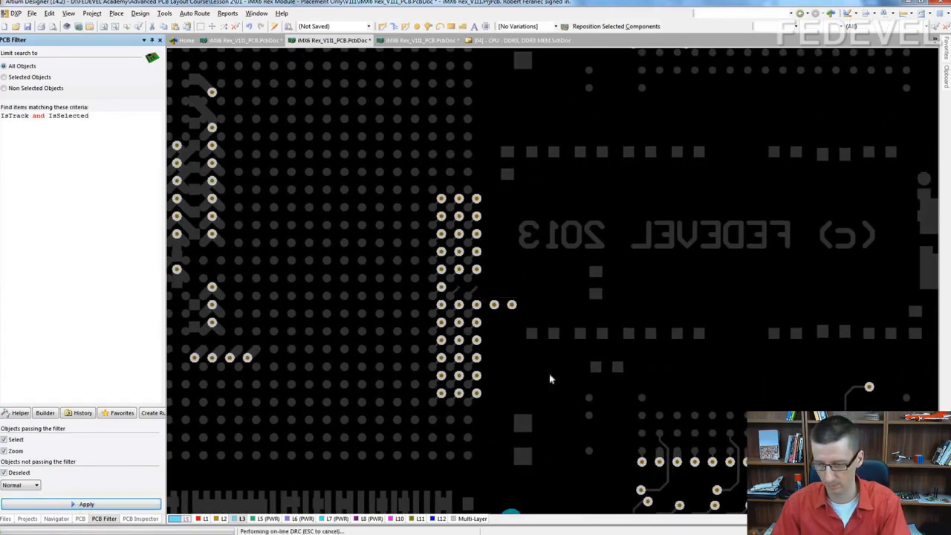
Step: On layer L1, route a 0.1 mm track from pad AE10 (DRAM_DQM3) to the nearer of the two relocated vias
{"action": "scroll", "coordinate": [483, 305], "scroll_direction": "up", "scroll_amount": 3, "text": "ctrl"}
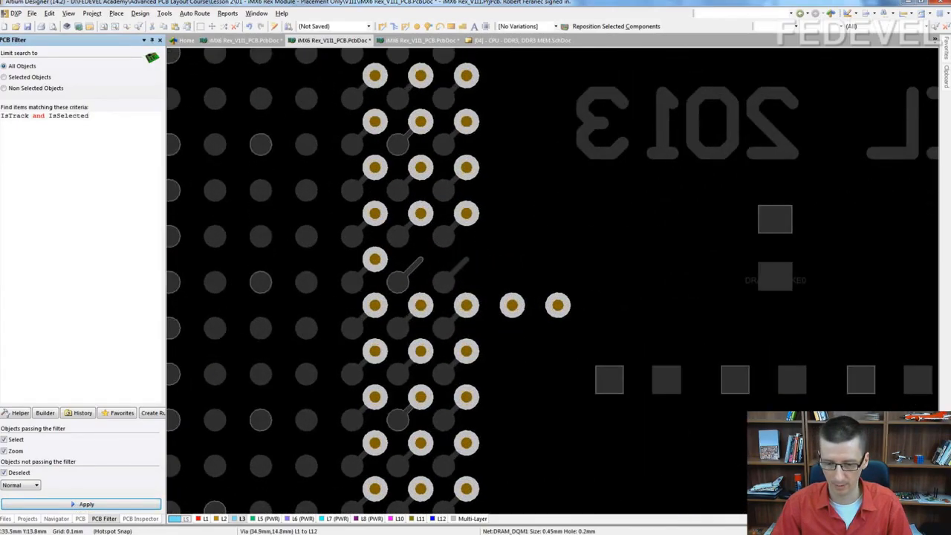
{"action": "left_click", "coordinate": [204, 518]}
{"action": "left_click", "coordinate": [380, 28]}
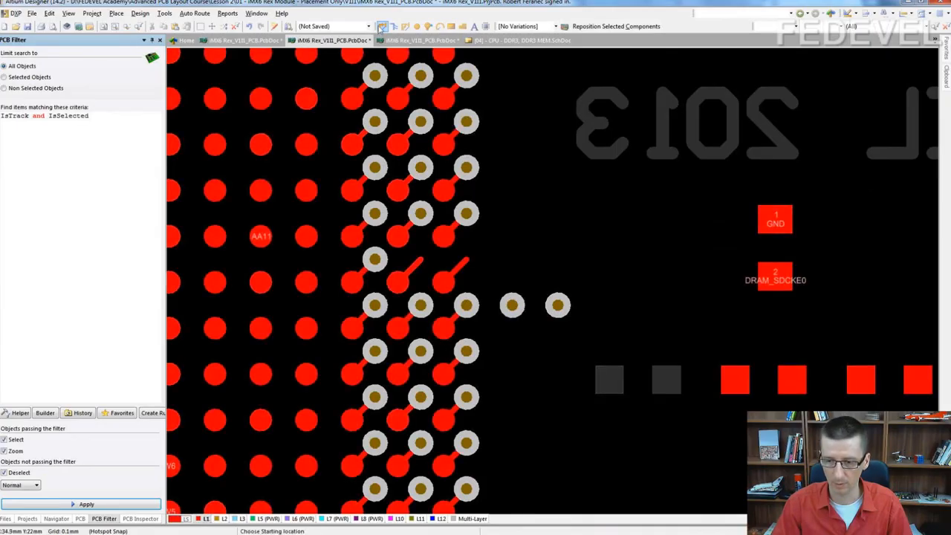
{"action": "scroll", "coordinate": [446, 281], "scroll_direction": "up", "scroll_amount": 2, "text": "ctrl"}
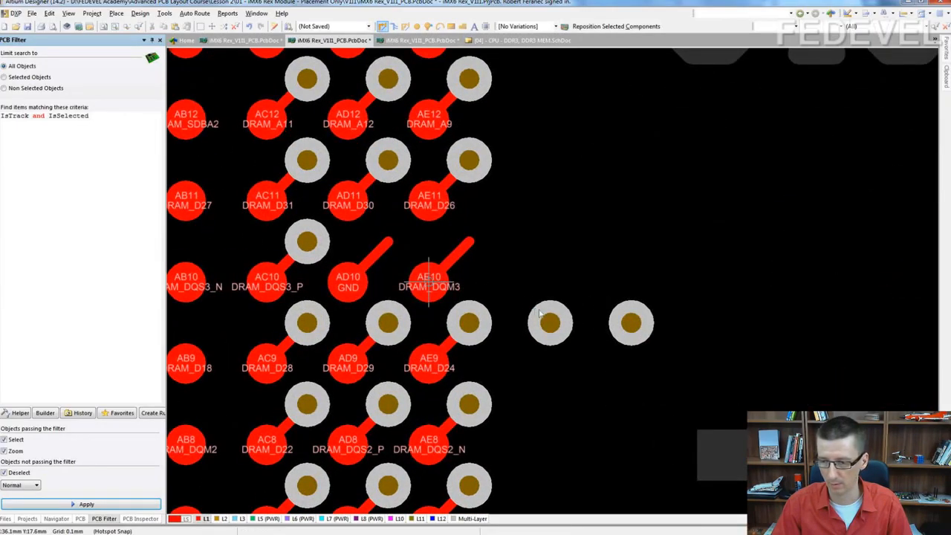
{"action": "left_click", "coordinate": [429, 281]}
{"action": "left_click", "coordinate": [550, 322]}
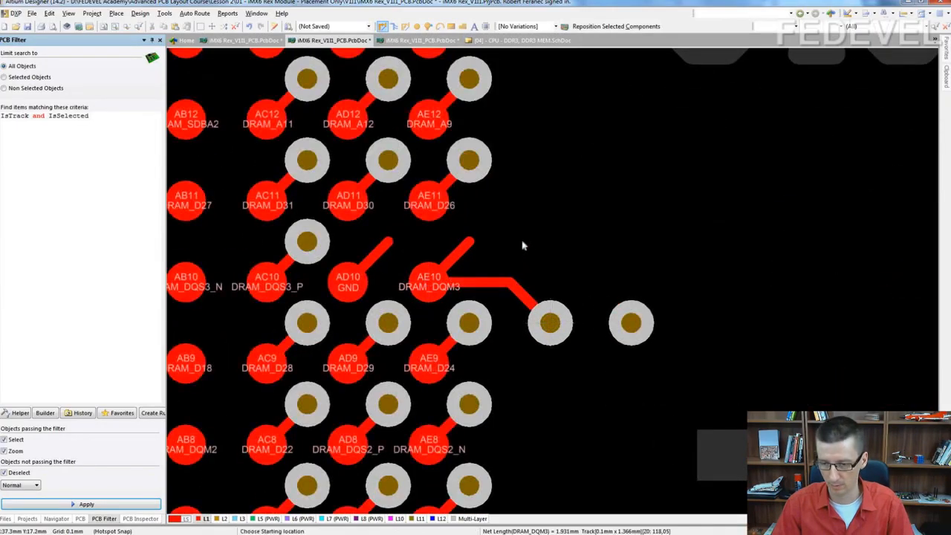
{"action": "right_click", "coordinate": [461, 256]}
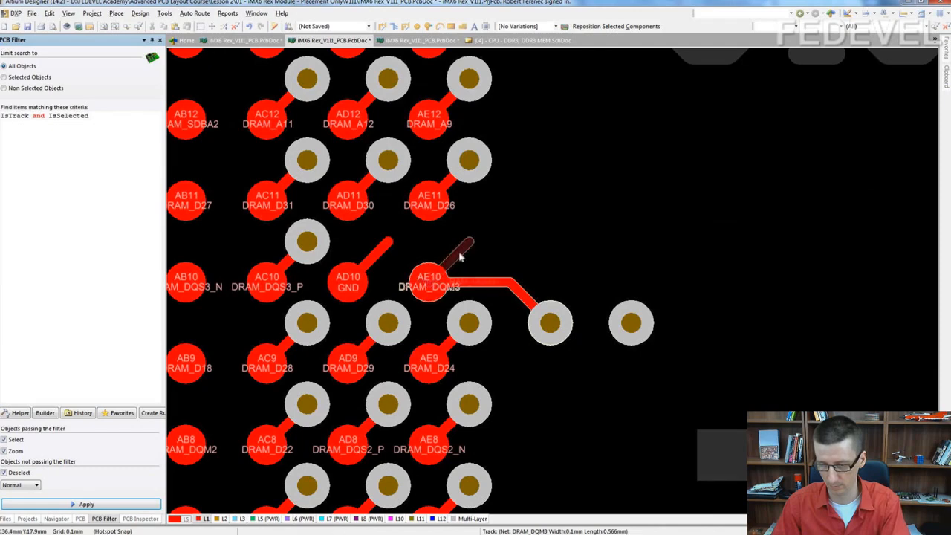
Step: Route pad AD10 (GND) to the farther relocated via on L1, then run a track straight outward from that via on L3
{"action": "left_click", "coordinate": [387, 244]}
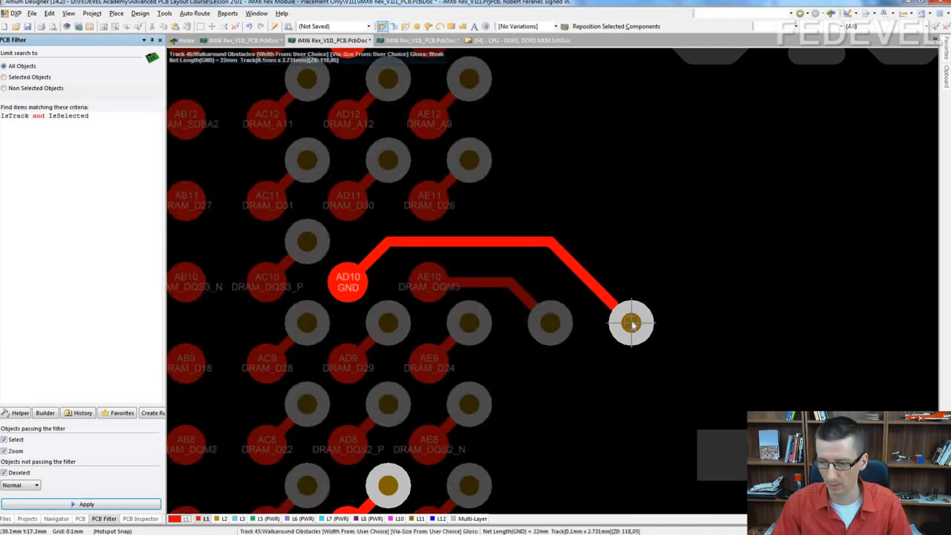
{"action": "left_click", "coordinate": [631, 322]}
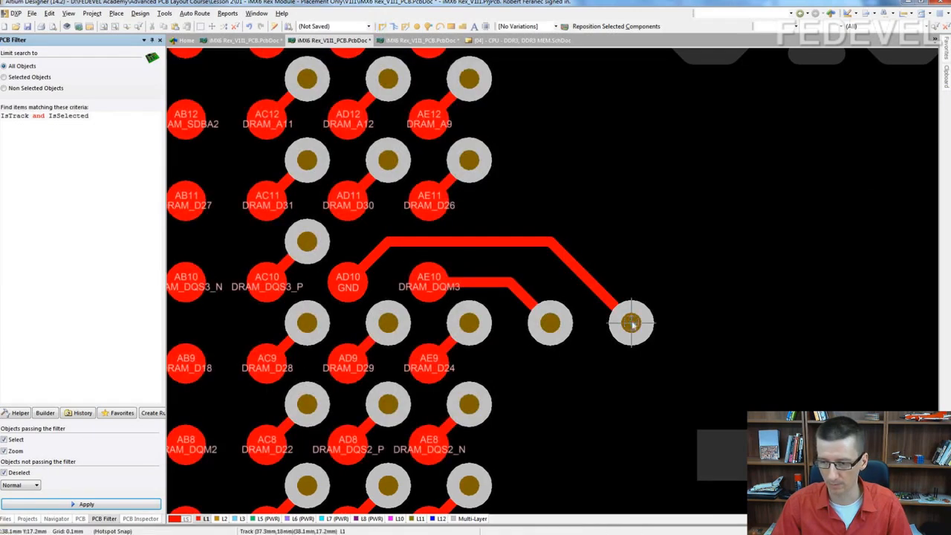
{"action": "left_click", "coordinate": [236, 519]}
{"action": "right_click_drag", "start_coordinate": [463, 249], "coordinate": [431, 267]}
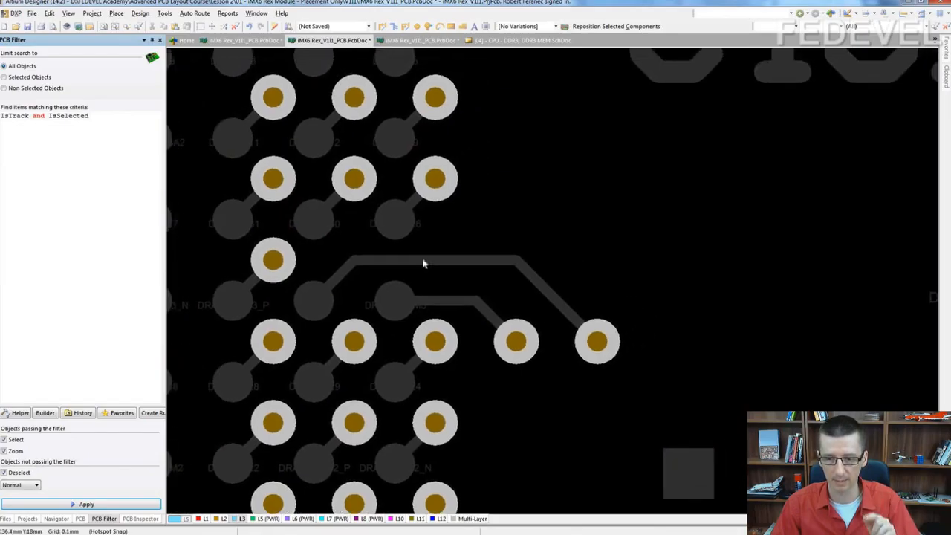
{"action": "scroll", "coordinate": [405, 255], "scroll_direction": "down", "scroll_amount": 2, "text": "ctrl"}
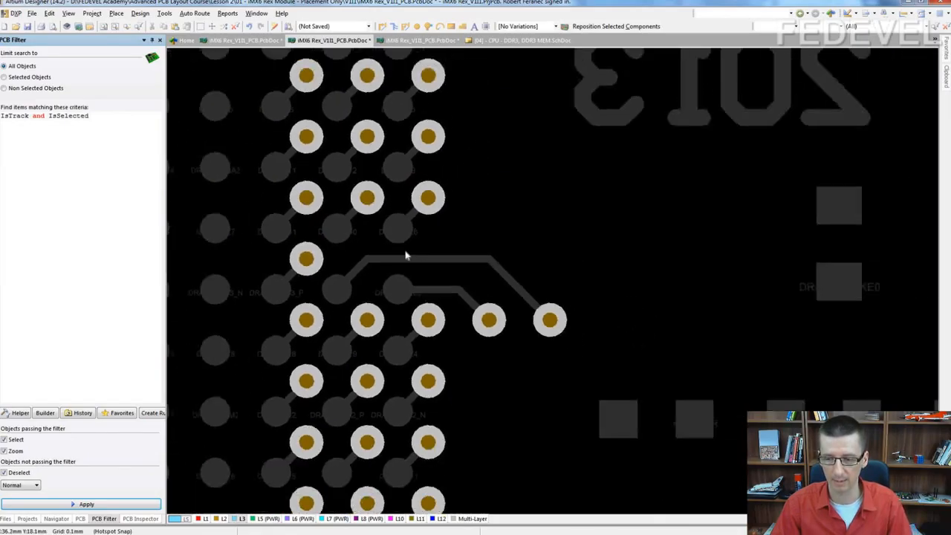
{"action": "left_click", "coordinate": [384, 26]}
{"action": "left_click", "coordinate": [550, 321]}
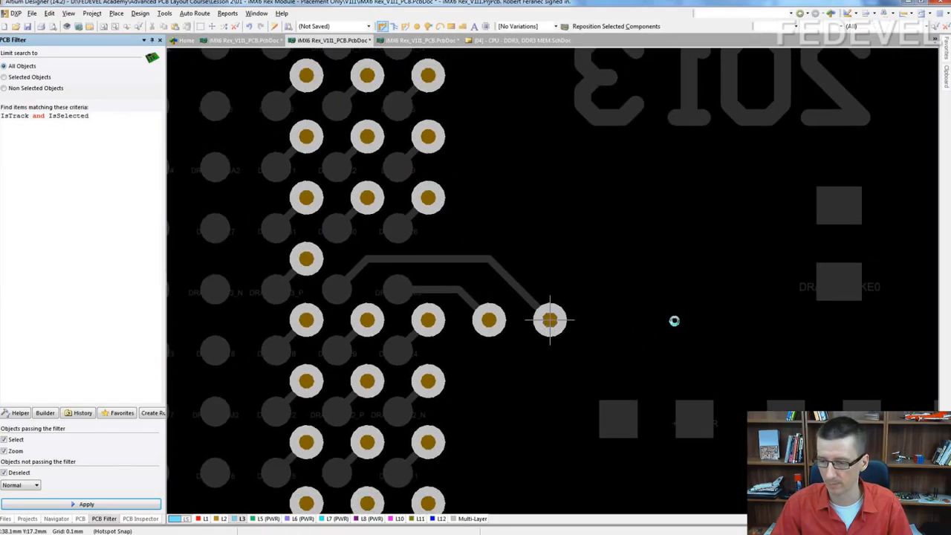
{"action": "right_click", "coordinate": [703, 322]}
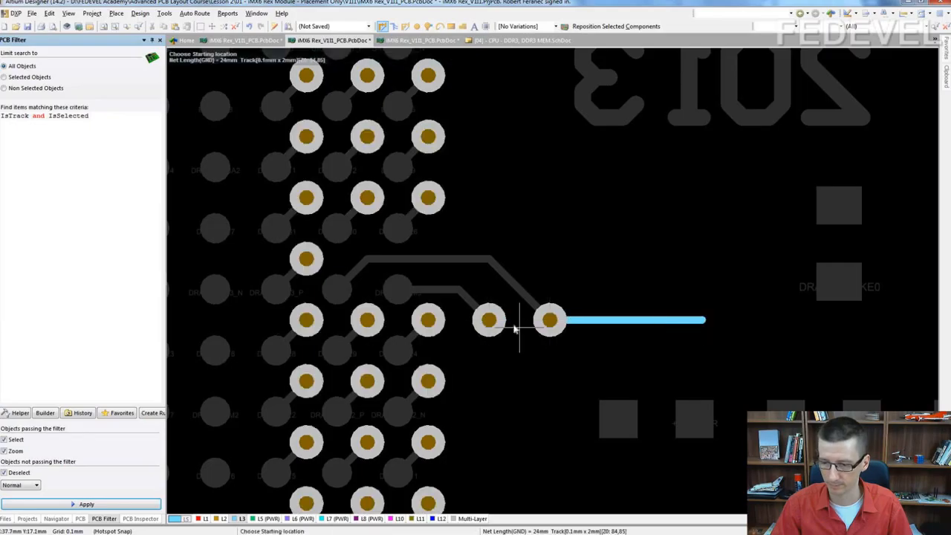
Step: On L3, route DRAM_DQM3 and DRAM_D24 from their vias diagonally up and outward as parallel 0.1 mm tracks above the via row
{"action": "left_click", "coordinate": [493, 322]}
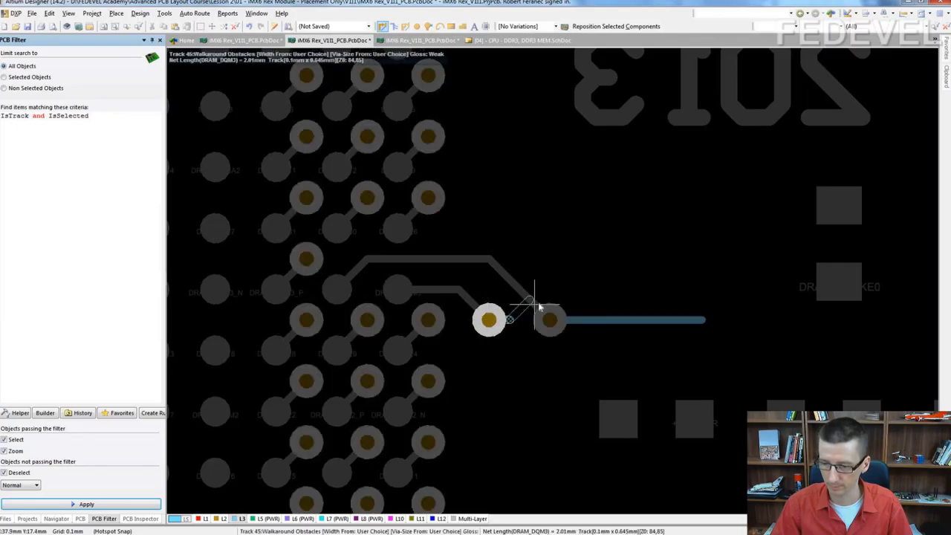
{"action": "left_click", "coordinate": [667, 296]}
{"action": "right_click", "coordinate": [667, 296]}
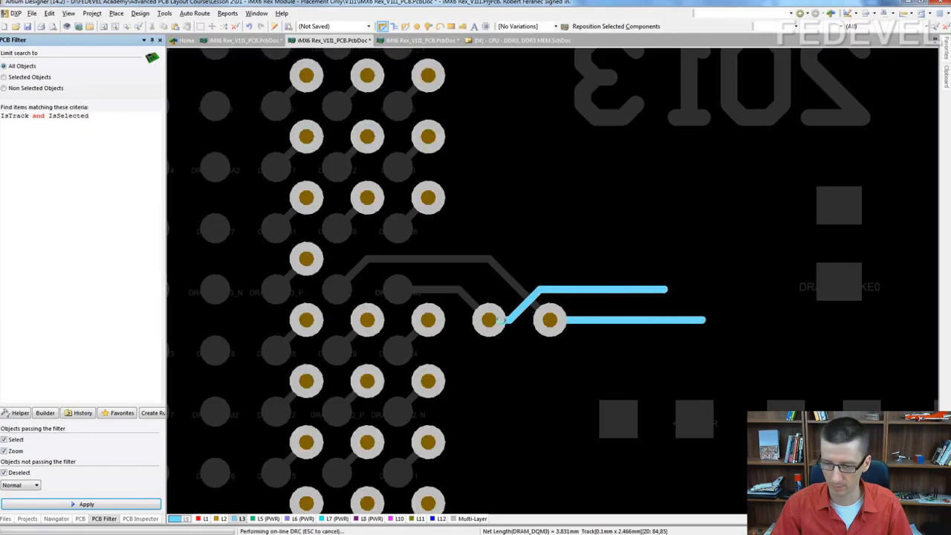
{"action": "left_click", "coordinate": [429, 320]}
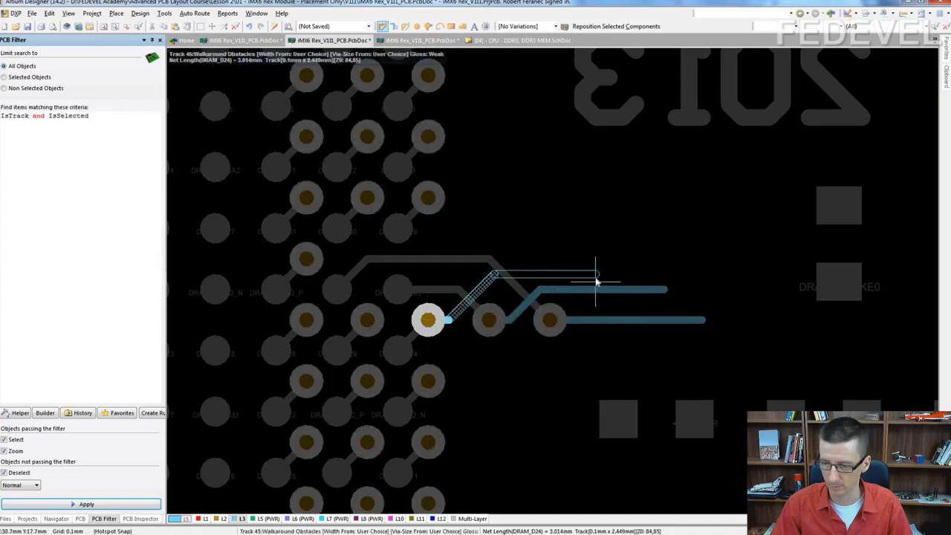
{"action": "left_click", "coordinate": [597, 276]}
{"action": "right_click", "coordinate": [597, 276]}
Step: Route DRAM_D29 and DRAM_D28 outward on L3, stacked in parallel above the DRAM_D24 track
{"action": "left_click", "coordinate": [367, 320]}
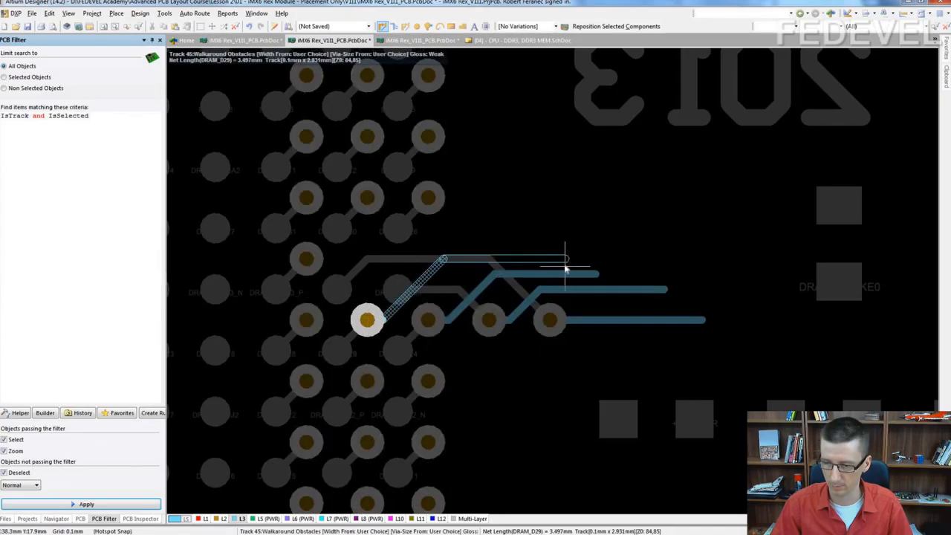
{"action": "left_click", "coordinate": [565, 268]}
{"action": "right_click", "coordinate": [565, 267]}
{"action": "left_click", "coordinate": [306, 320]}
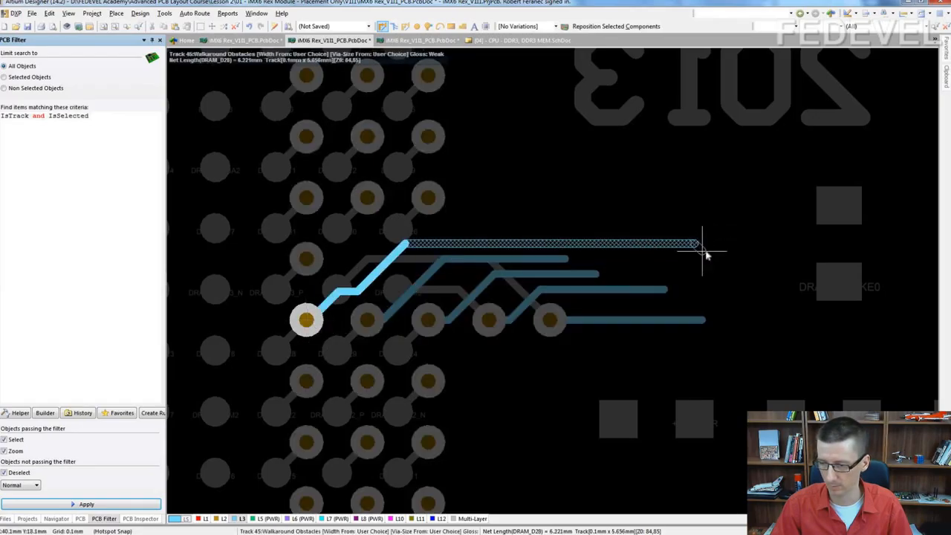
{"action": "left_click", "coordinate": [702, 249]}
{"action": "right_click", "coordinate": [702, 249]}
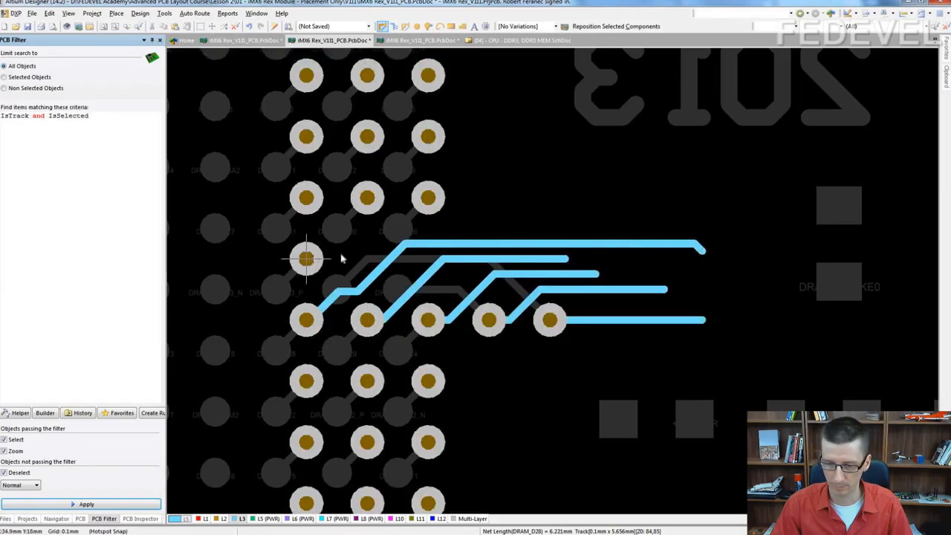
Step: Route DRAM_DQS3_P on L3 from its via outward, parallel to and just above the DRAM_D28 track
{"action": "left_click", "coordinate": [306, 258]}
{"action": "left_click", "coordinate": [635, 229]}
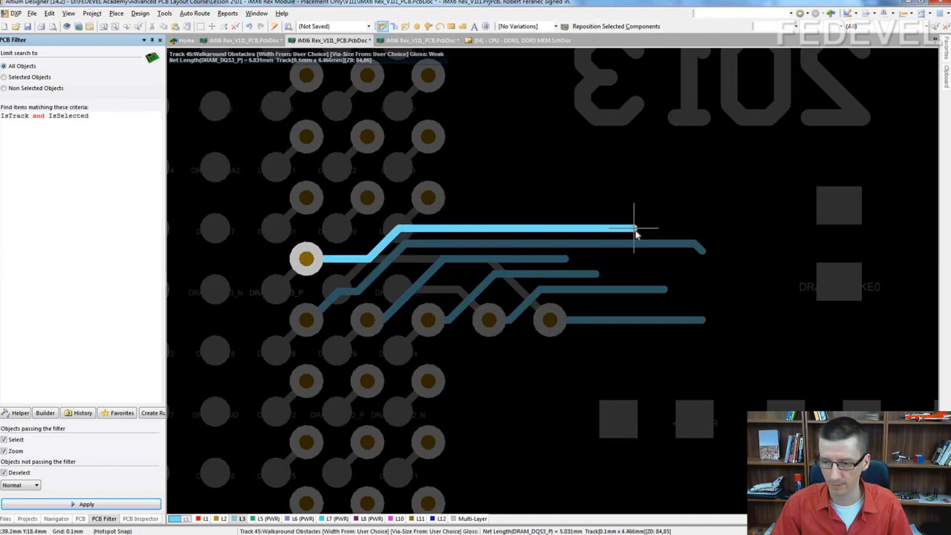
{"action": "right_click", "coordinate": [634, 231]}
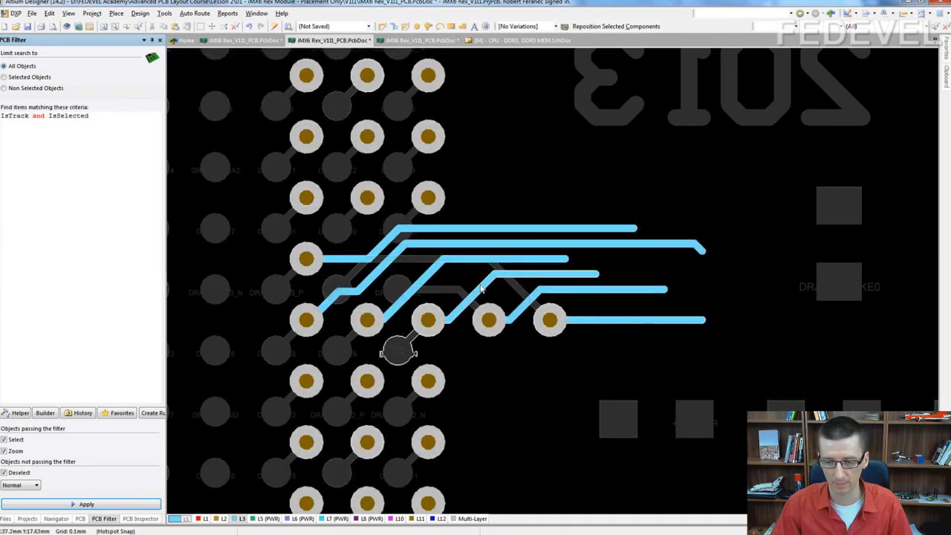
Step: Try moving the DRAM_DQS3_P via diagonally inward to the inner end of the DRAM_D28 via row
{"action": "scroll", "coordinate": [475, 291], "scroll_direction": "left", "scroll_amount": 3, "text": "shift"}
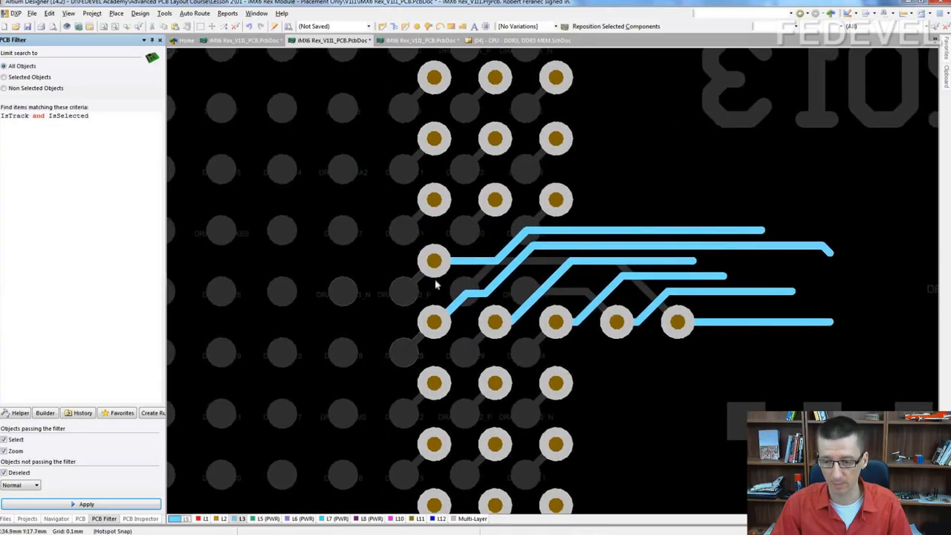
{"action": "left_click_drag", "start_coordinate": [434, 262], "coordinate": [373, 321]}
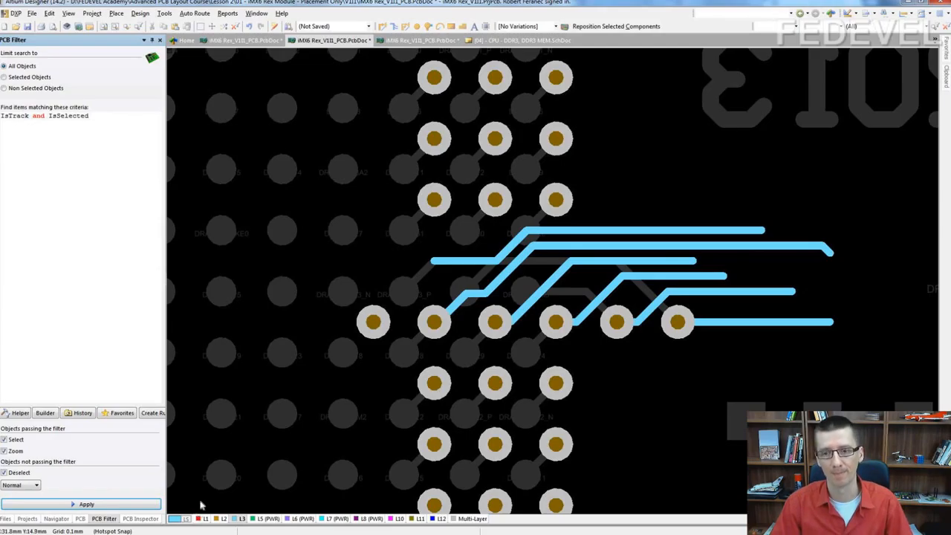
{"action": "left_click_drag", "start_coordinate": [373, 321], "coordinate": [434, 262]}
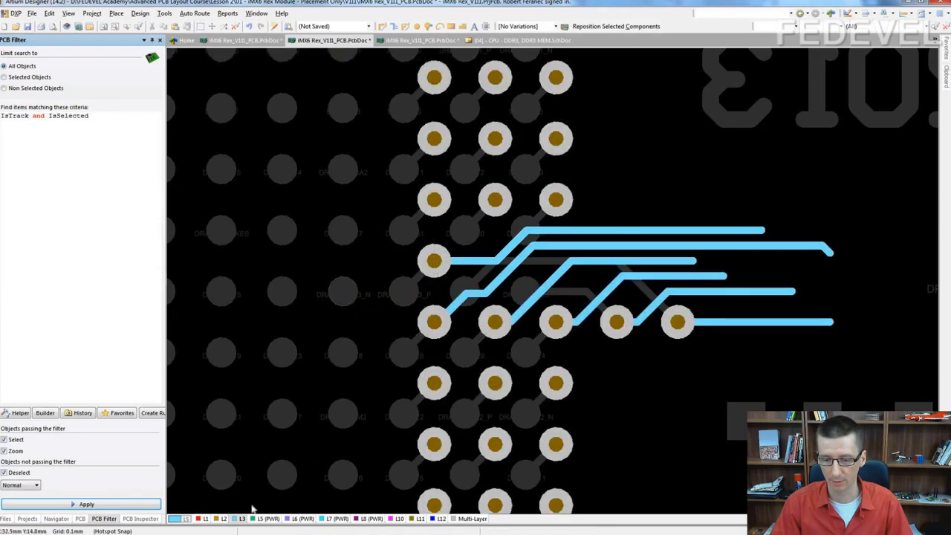
Step: With layer L10 active, move the DRAM_DQS3_P via one column inward, in line with the DRAM_D28 via row
{"action": "left_click", "coordinate": [399, 518]}
{"action": "scroll", "coordinate": [367, 385], "scroll_direction": "down", "scroll_amount": 3, "text": "ctrl"}
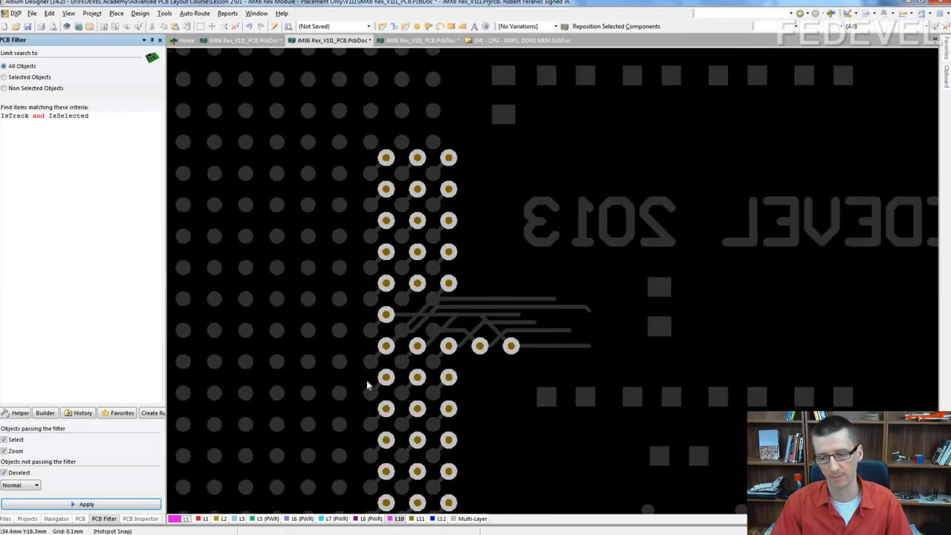
{"action": "scroll", "coordinate": [367, 384], "scroll_direction": "down", "scroll_amount": 1, "text": "ctrl"}
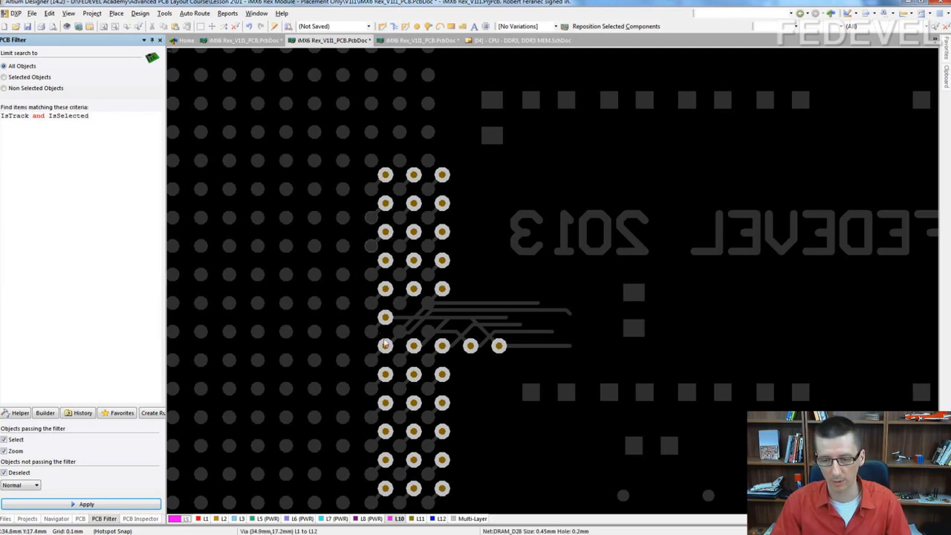
{"action": "scroll", "coordinate": [365, 336], "scroll_direction": "up", "scroll_amount": 2, "text": "ctrl"}
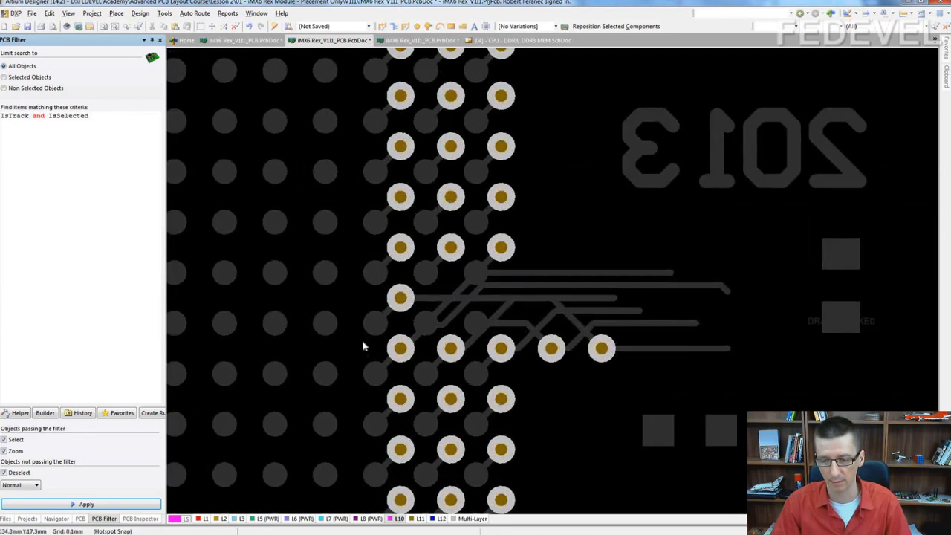
{"action": "left_click_drag", "start_coordinate": [414, 313], "coordinate": [364, 362]}
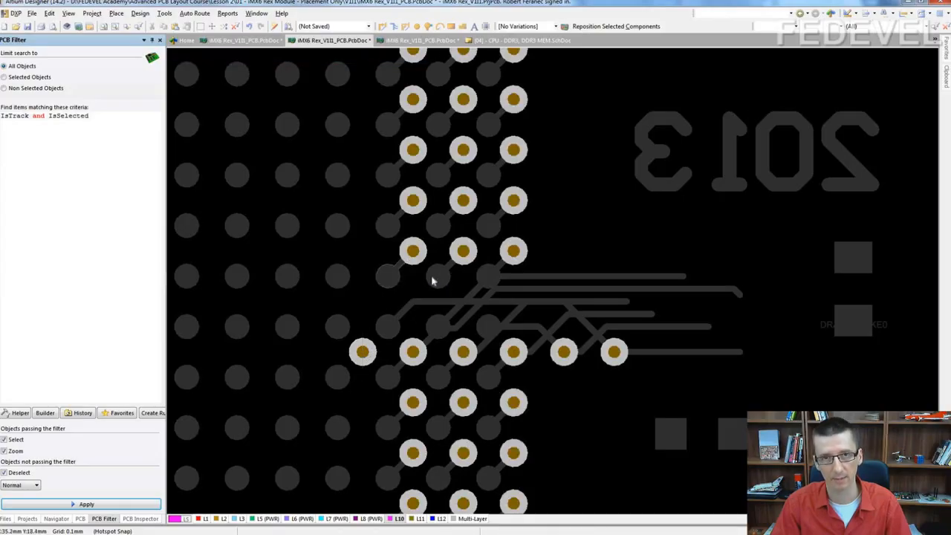
Step: On L1, redirect the stub of pad AC10 (DRAM_DQS3_P) down to its relocated via
{"action": "left_click", "coordinate": [206, 519]}
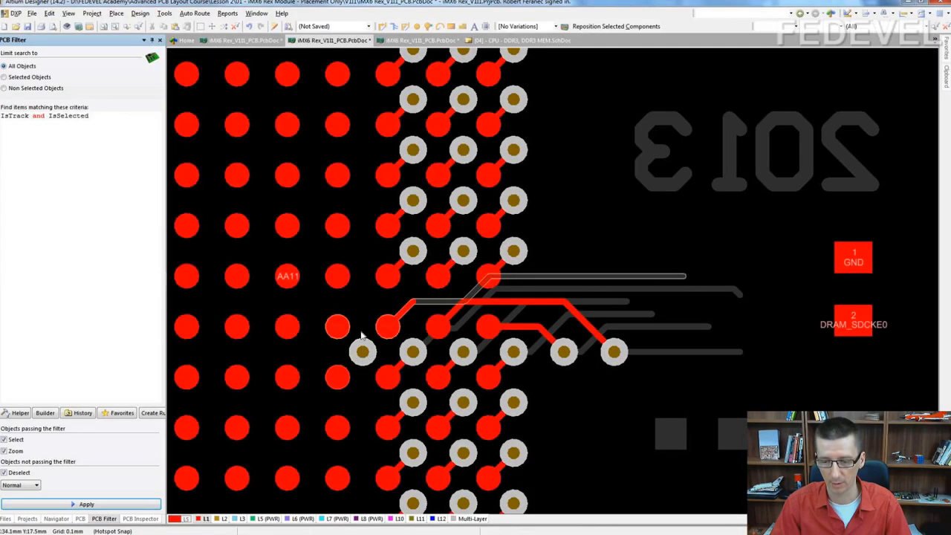
{"action": "scroll", "coordinate": [369, 334], "scroll_direction": "up", "scroll_amount": 1, "text": "ctrl"}
{"action": "left_click_drag", "start_coordinate": [424, 294], "coordinate": [395, 328]}
Step: Delete the old fanout vias and stubs above and below the reworked six-via row
{"action": "right_click_drag", "start_coordinate": [450, 291], "coordinate": [371, 306]}
{"action": "scroll", "coordinate": [371, 306], "scroll_direction": "down", "scroll_amount": 2, "text": "ctrl"}
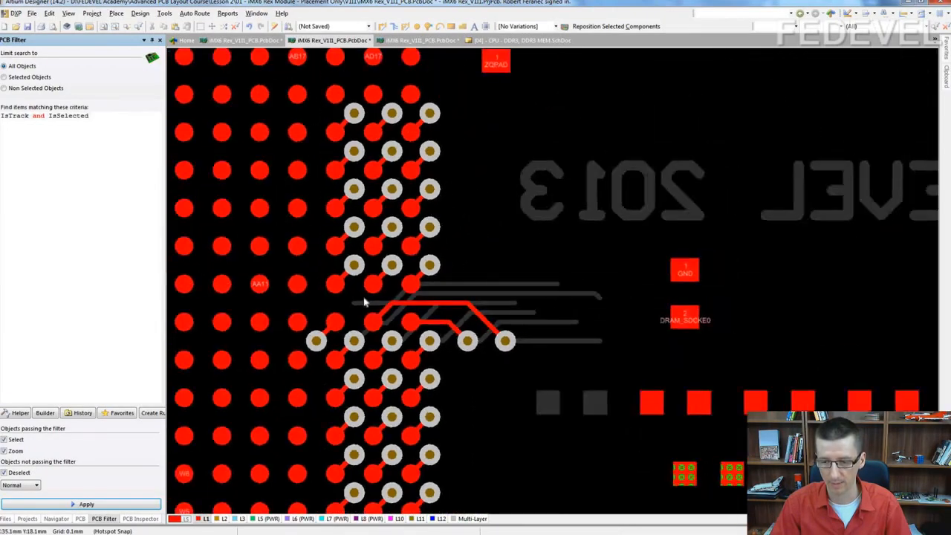
{"action": "left_click_drag", "start_coordinate": [502, 298], "coordinate": [304, 59]}
{"action": "key", "text": "Delete"}
{"action": "scroll", "coordinate": [520, 204], "scroll_direction": "down", "scroll_amount": 3}
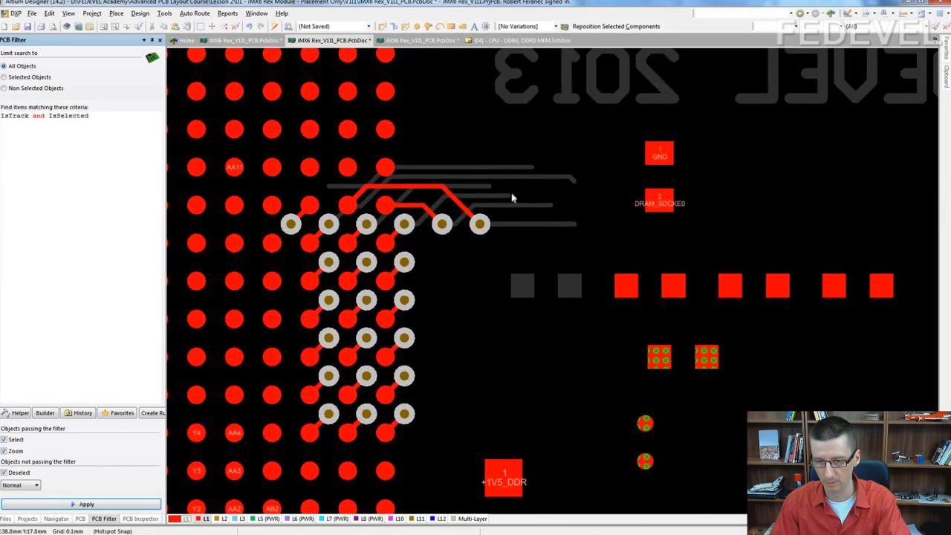
{"action": "left_click_drag", "start_coordinate": [451, 455], "coordinate": [300, 280]}
{"action": "key", "text": "Delete"}
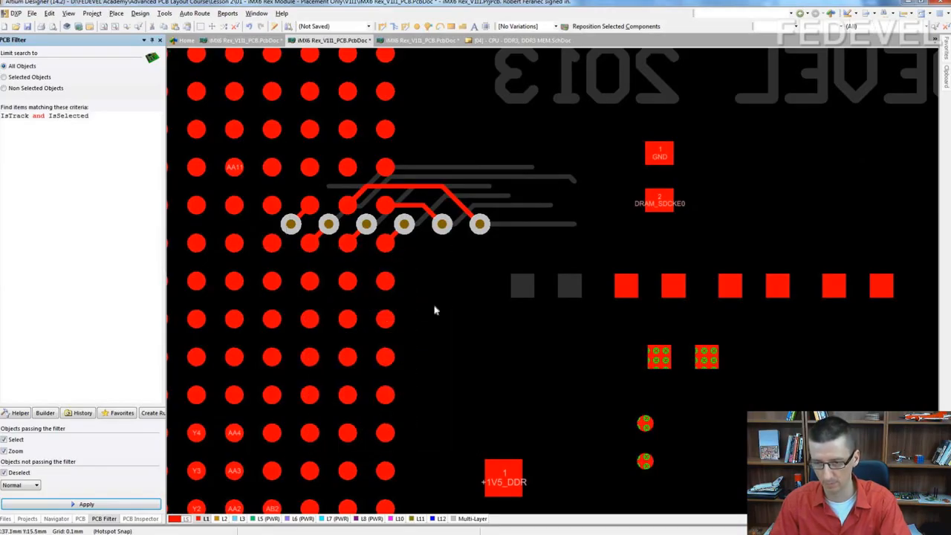
Step: Copy the six-via row with its L1 tracks, using the centre of pad AE9 as the reference point
{"action": "scroll", "coordinate": [438, 342], "scroll_direction": "up", "scroll_amount": 2}
{"action": "left_click_drag", "start_coordinate": [494, 315], "coordinate": [249, 220]}
{"action": "scroll", "coordinate": [345, 279], "scroll_direction": "up", "scroll_amount": 1, "text": "ctrl"}
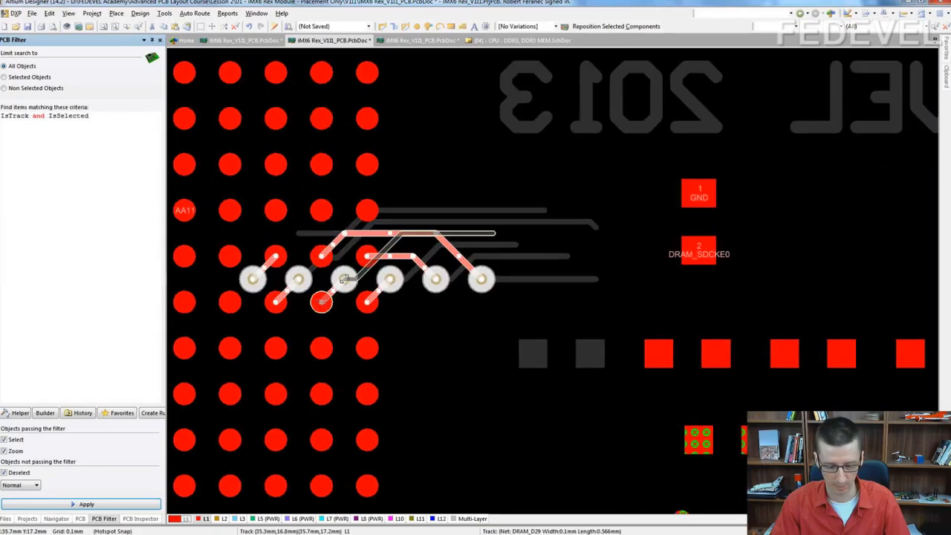
{"action": "key", "text": "ctrl+c"}
{"action": "left_click", "coordinate": [367, 302]}
Step: Paste the copied fanout pattern with its reference point on pads AE11, AE13 and AE7
{"action": "scroll", "coordinate": [426, 333], "scroll_direction": "up", "scroll_amount": 2}
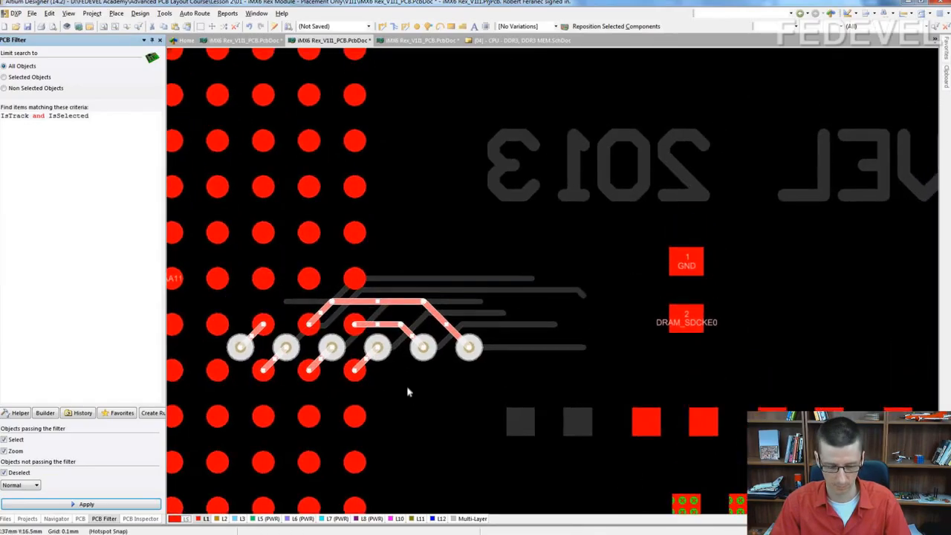
{"action": "key", "text": "ctrl+v"}
{"action": "left_click", "coordinate": [355, 280]}
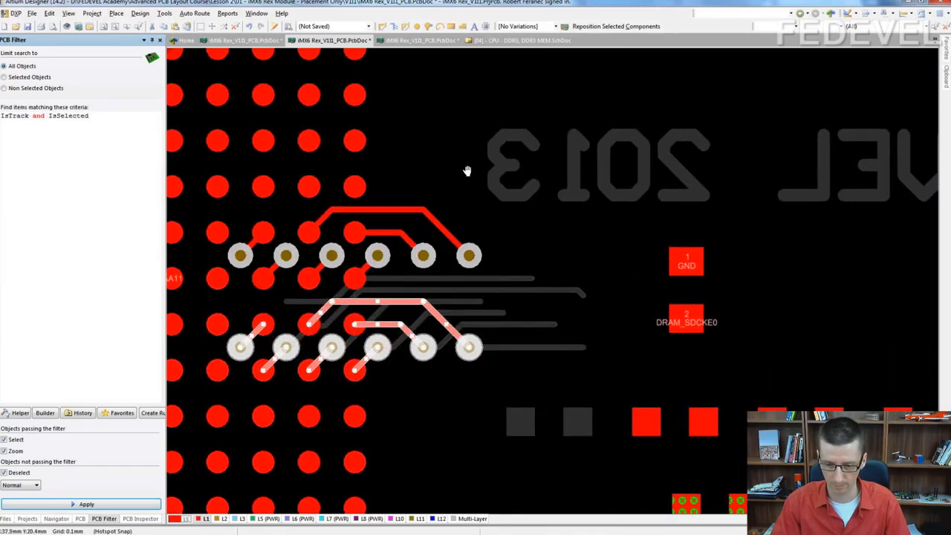
{"action": "scroll", "coordinate": [454, 245], "scroll_direction": "up", "scroll_amount": 3}
{"action": "key", "text": "ctrl+v"}
{"action": "left_click", "coordinate": [342, 297]}
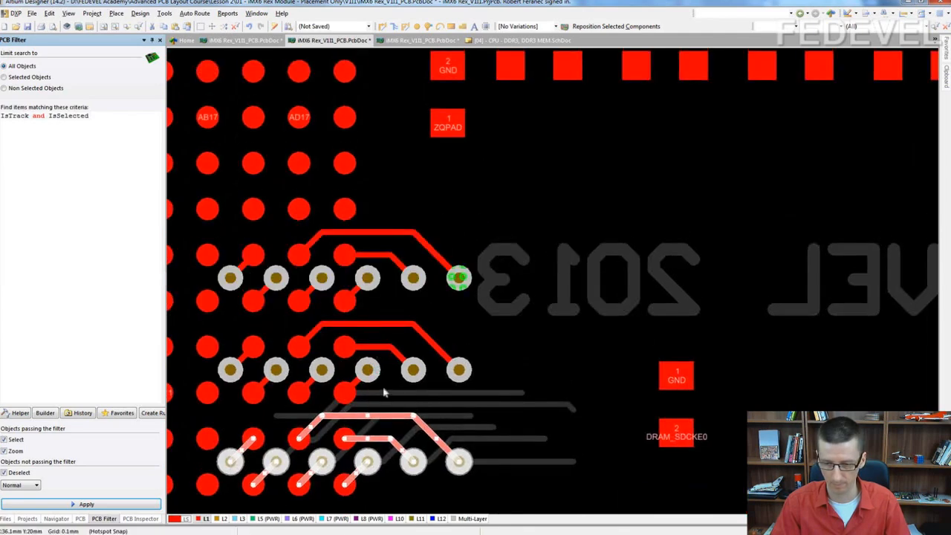
{"action": "scroll", "coordinate": [408, 321], "scroll_direction": "down", "scroll_amount": 6}
{"action": "key", "text": "ctrl+v"}
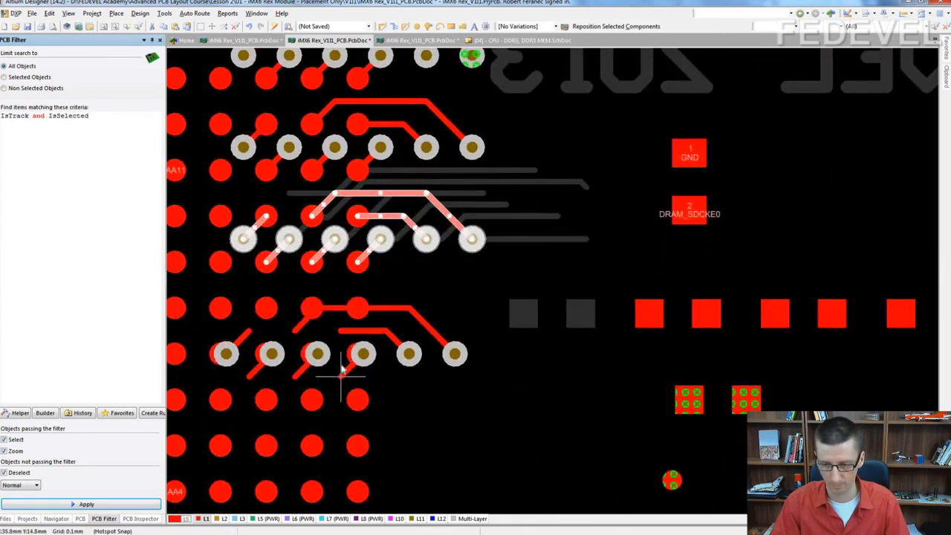
{"action": "left_click", "coordinate": [359, 354]}
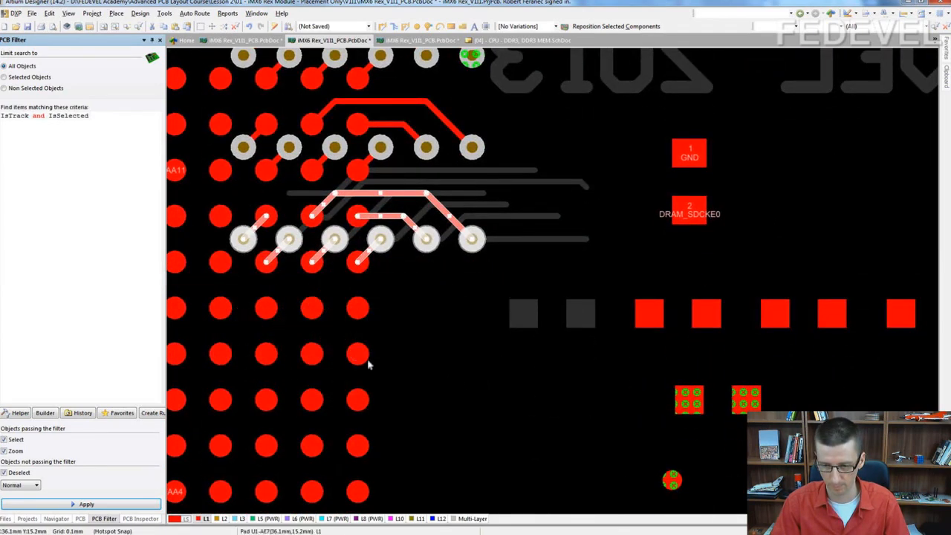
Step: On L3, reroute the DRAM_DQS3_P track from its horizontal run diagonally down to the relocated via
{"action": "left_click", "coordinate": [237, 522]}
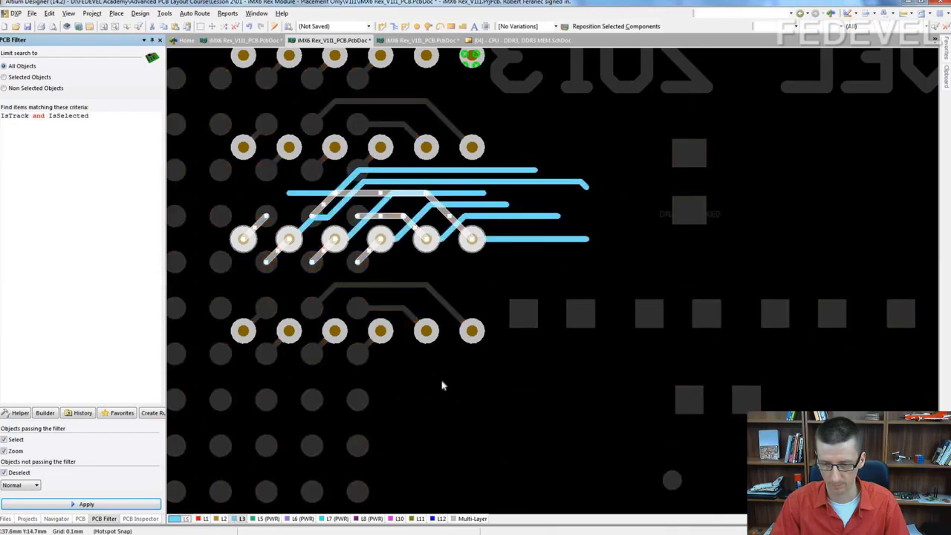
{"action": "right_click_drag", "start_coordinate": [444, 384], "coordinate": [468, 421]}
{"action": "scroll", "coordinate": [399, 55], "scroll_direction": "down", "scroll_amount": 1, "text": "ctrl"}
{"action": "left_click", "coordinate": [598, 158]}
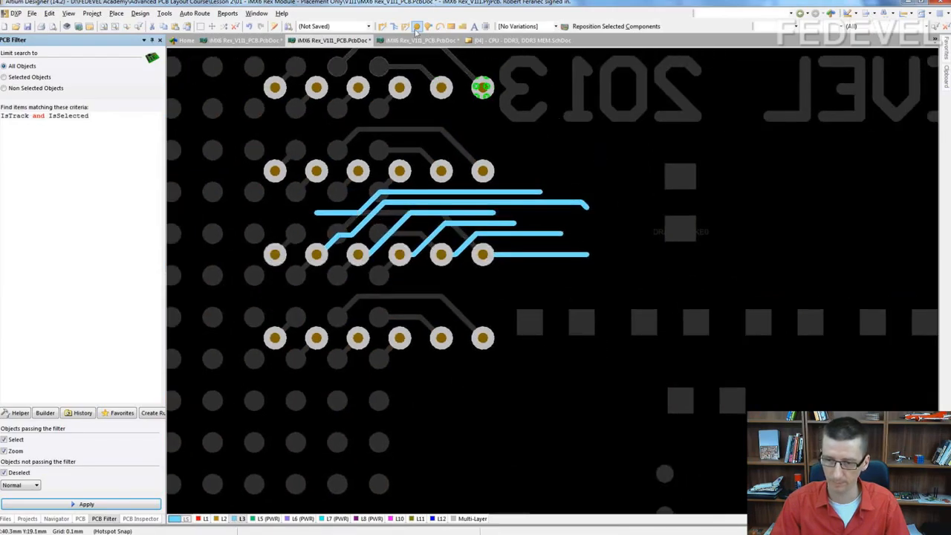
{"action": "left_click", "coordinate": [383, 27]}
{"action": "scroll", "coordinate": [409, 201], "scroll_direction": "up", "scroll_amount": 1, "text": "ctrl"}
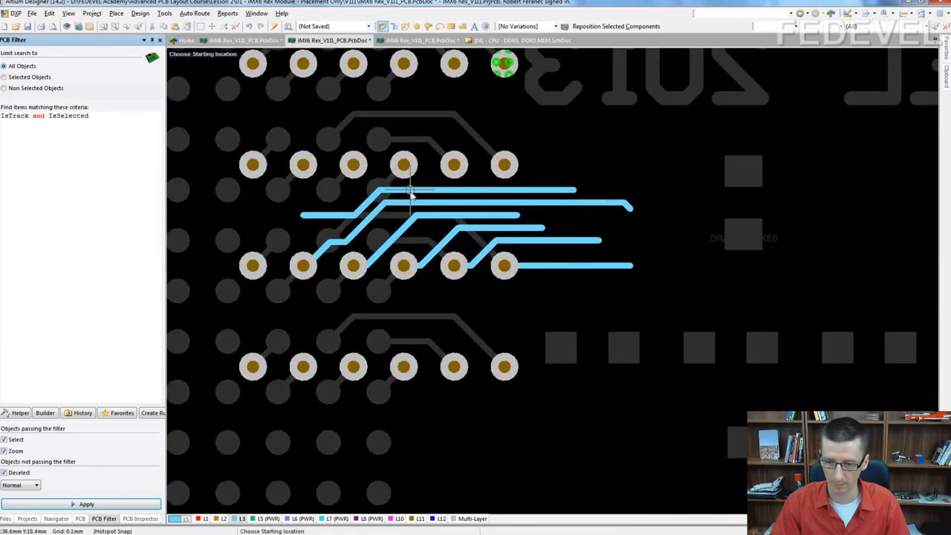
{"action": "left_click", "coordinate": [410, 191]}
{"action": "left_click", "coordinate": [253, 265]}
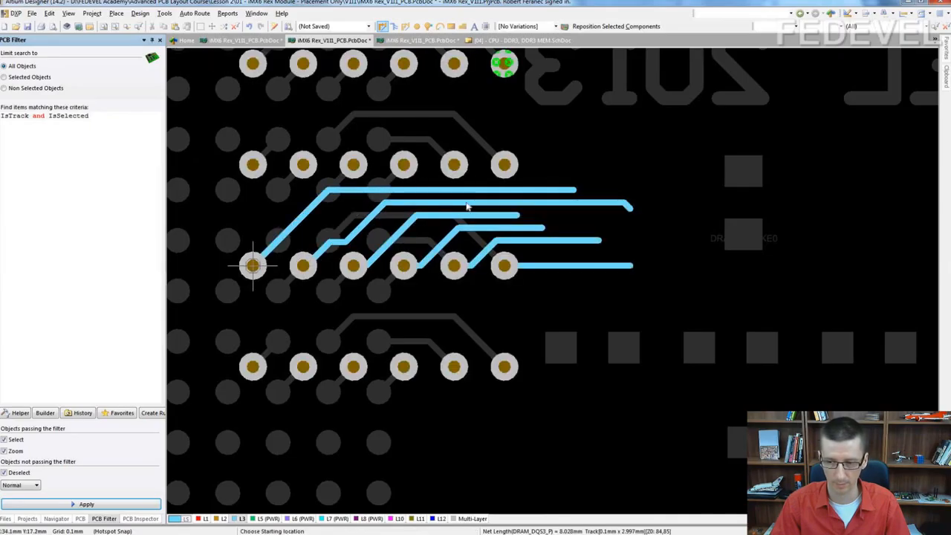
Step: On L3, route DRAM_A12 and DRAM_A9 outward from the second row's two outermost vias, about 2.5 mm and 3.3 mm long
{"action": "left_click", "coordinate": [505, 164]}
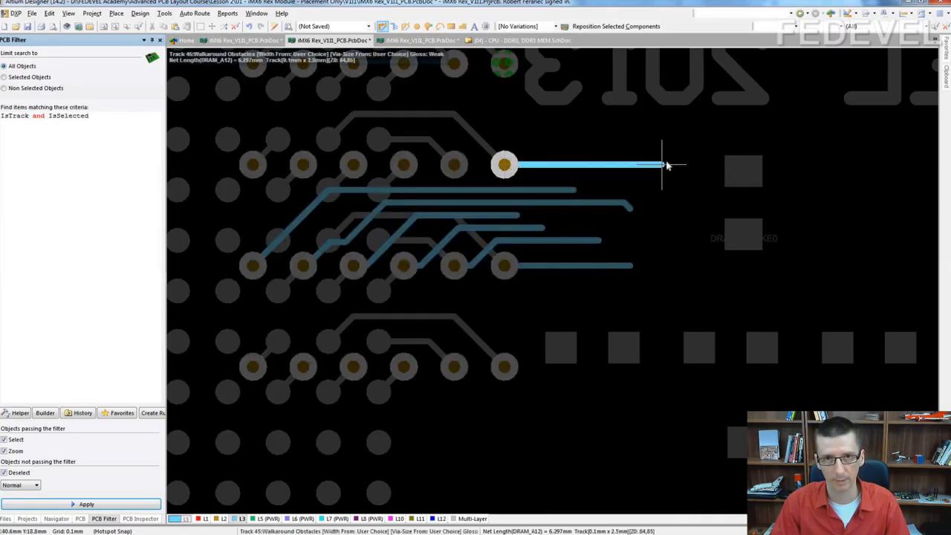
{"action": "left_click", "coordinate": [664, 164]}
{"action": "right_click", "coordinate": [664, 164]}
{"action": "left_click", "coordinate": [454, 164]}
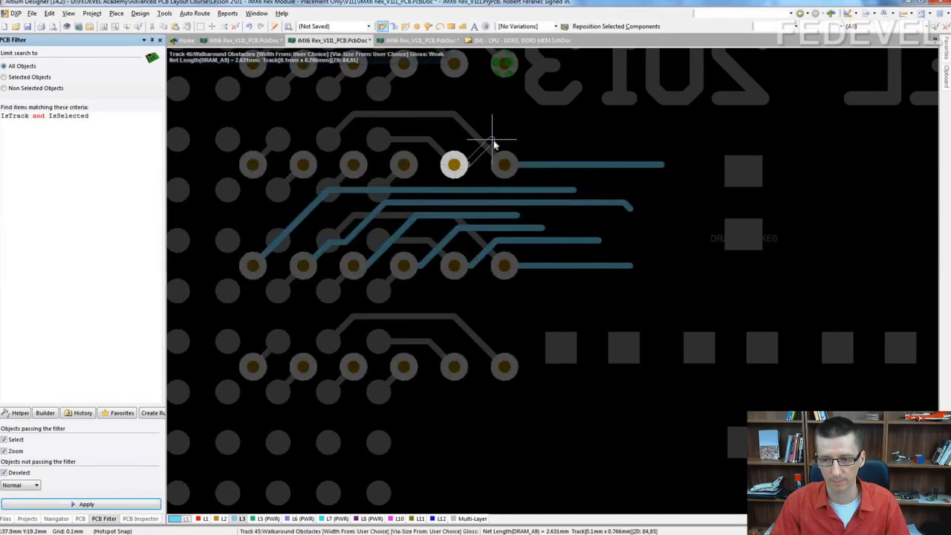
{"action": "left_click", "coordinate": [651, 139]}
{"action": "right_click", "coordinate": [650, 141]}
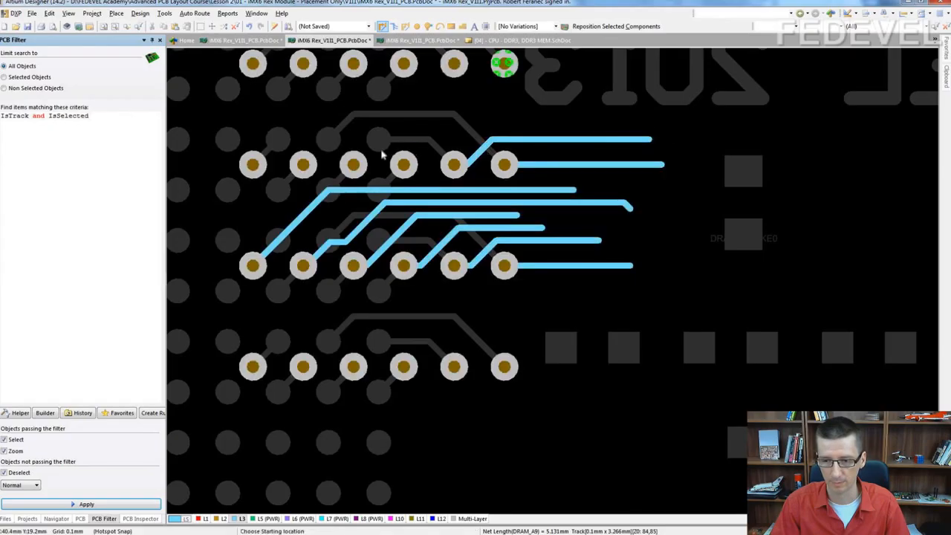
Step: Route DRAM_D26 and DRAM_D30 on L3 from the row's two middle vias through the channel above, about 2.8 mm and 3.3 mm long
{"action": "left_click", "coordinate": [403, 164]}
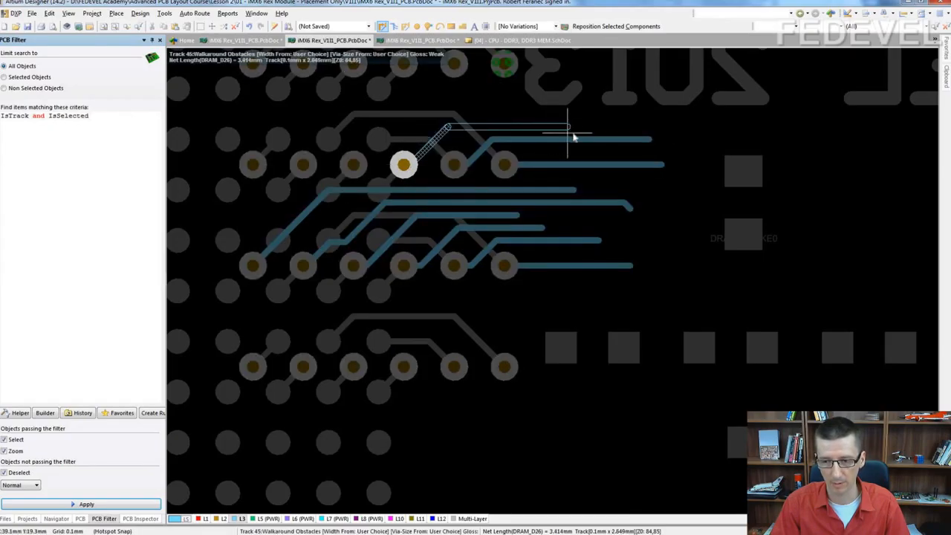
{"action": "left_click", "coordinate": [569, 132]}
{"action": "right_click", "coordinate": [569, 132]}
{"action": "left_click", "coordinate": [353, 164]}
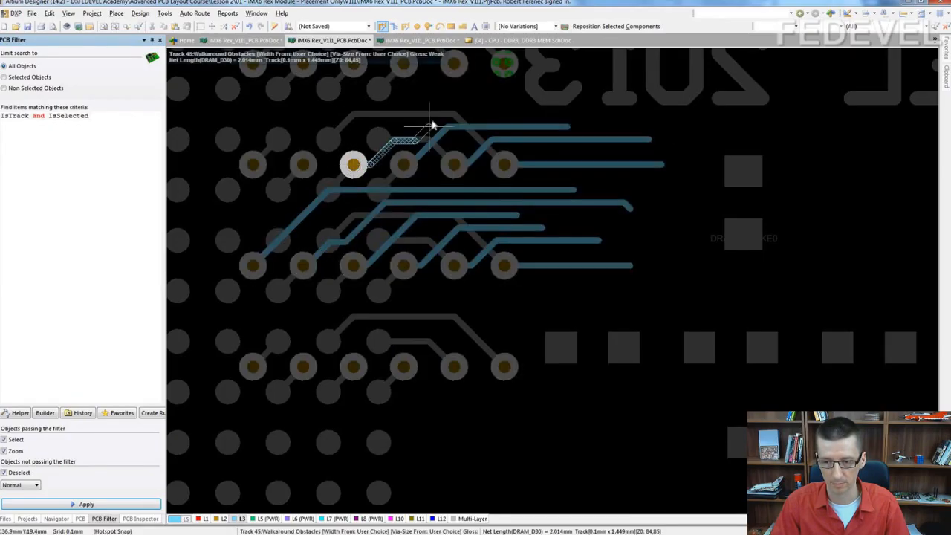
{"action": "left_click", "coordinate": [543, 132]}
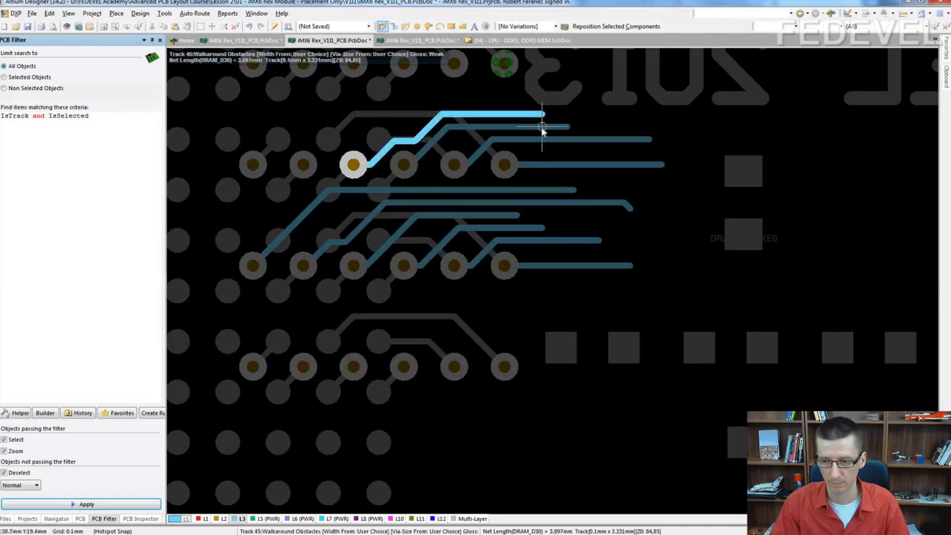
{"action": "right_click", "coordinate": [542, 129]}
Step: Route DRAM_D31 and DRAM_A11 on L3 from the row's two innermost vias above the other tracks, about 3.8 mm and 7.2 mm long
{"action": "left_click", "coordinate": [303, 164]}
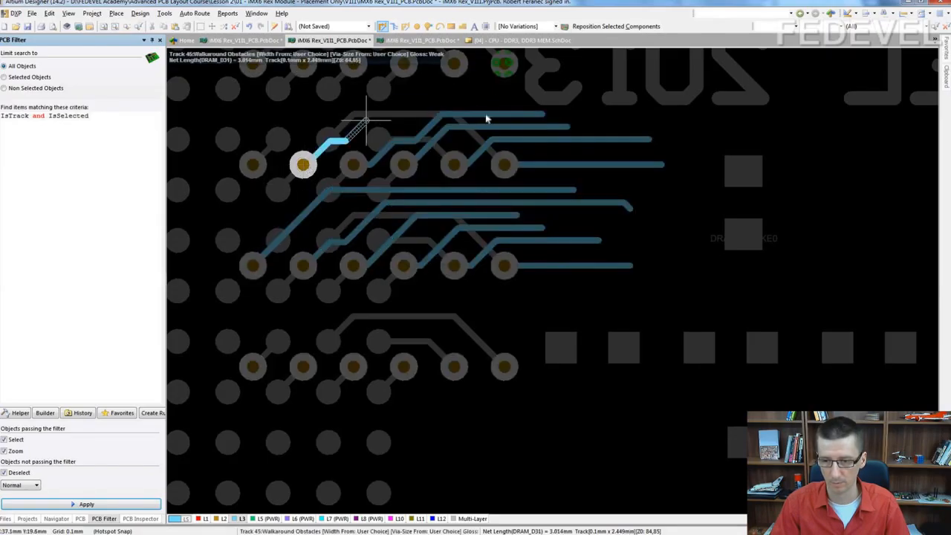
{"action": "left_click", "coordinate": [519, 113]}
{"action": "right_click", "coordinate": [518, 113]}
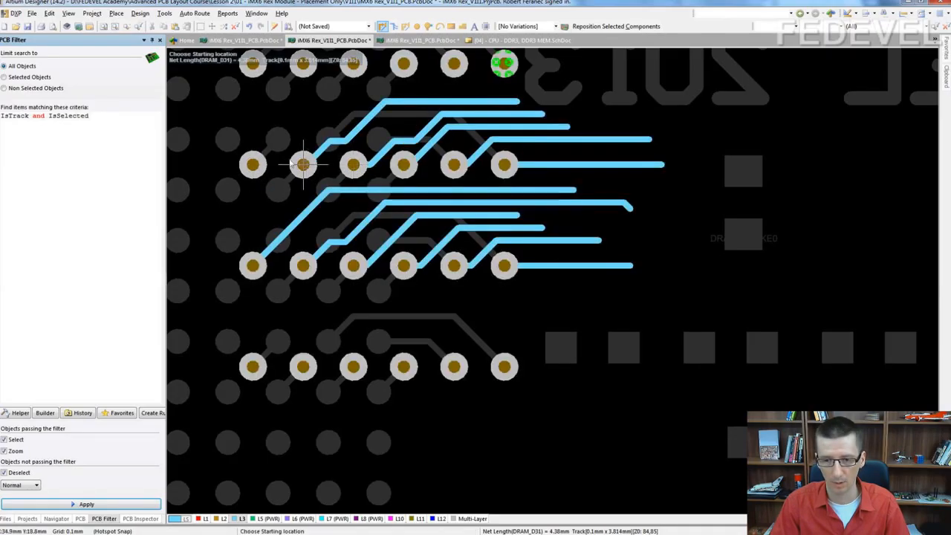
{"action": "left_click", "coordinate": [253, 164]}
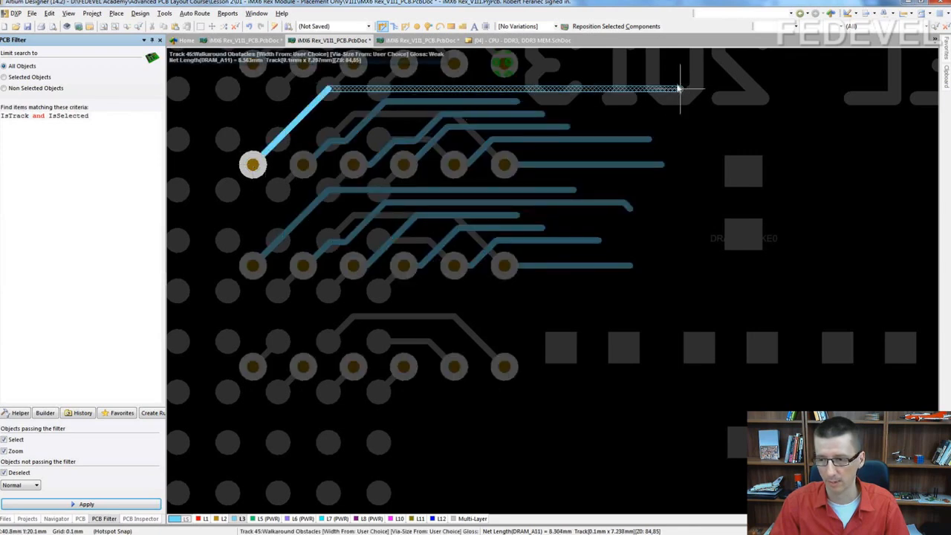
{"action": "left_click", "coordinate": [680, 89]}
{"action": "right_click", "coordinate": [680, 89]}
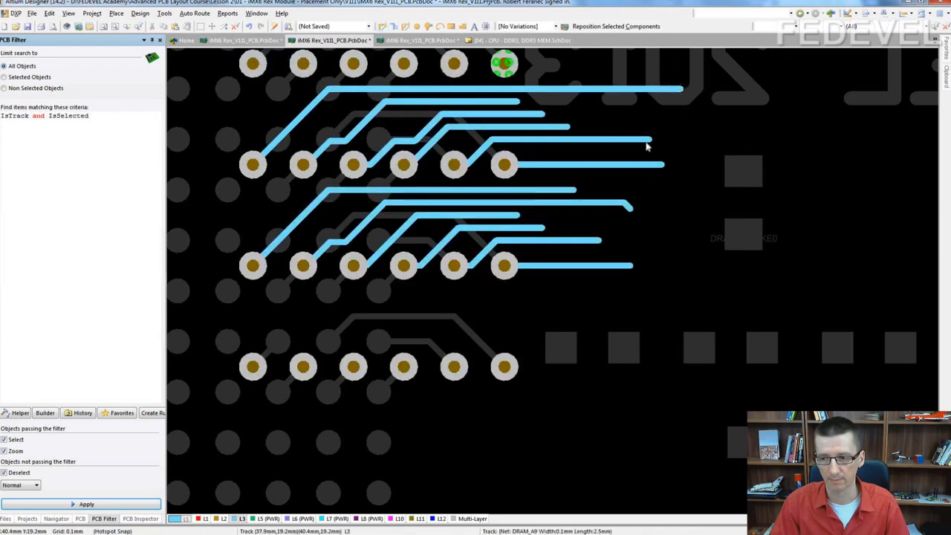
Step: Examine the free channels between the via rows on L10, and the completed fanout board on L12, L1 and L10
{"action": "scroll", "coordinate": [647, 145], "scroll_direction": "down", "scroll_amount": 2, "text": "ctrl"}
{"action": "right_click_drag", "start_coordinate": [680, 155], "coordinate": [630, 223]}
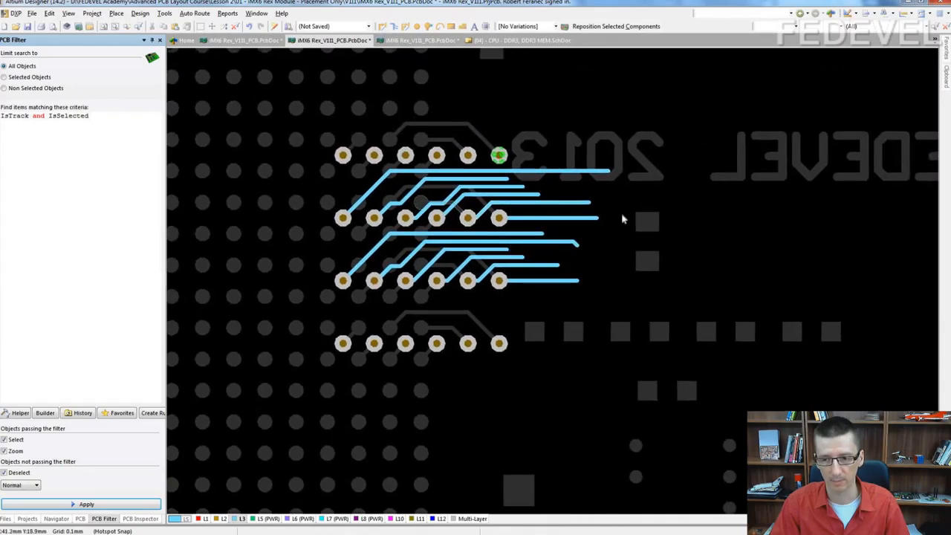
{"action": "left_click", "coordinate": [398, 519]}
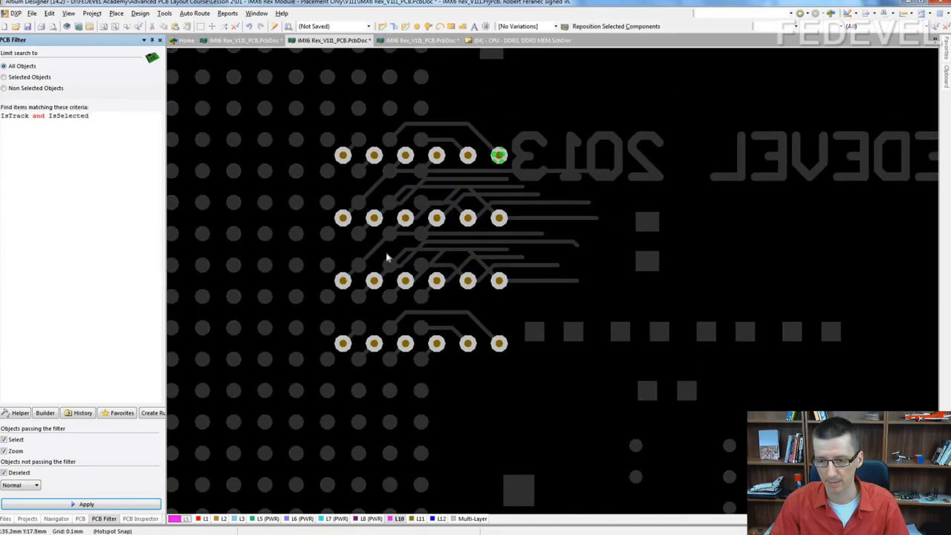
{"action": "right_click_drag", "start_coordinate": [350, 252], "coordinate": [423, 259]}
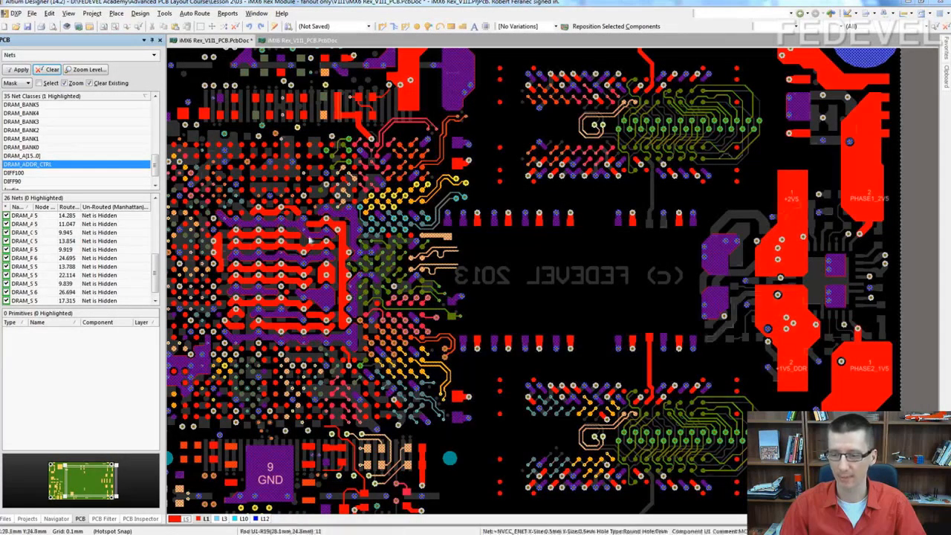
{"action": "left_click", "coordinate": [262, 519]}
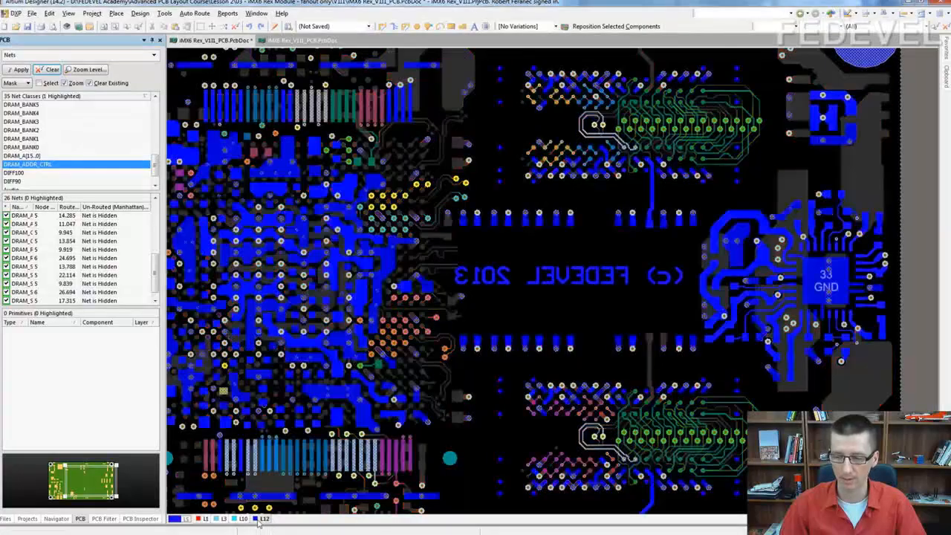
{"action": "left_click", "coordinate": [206, 519]}
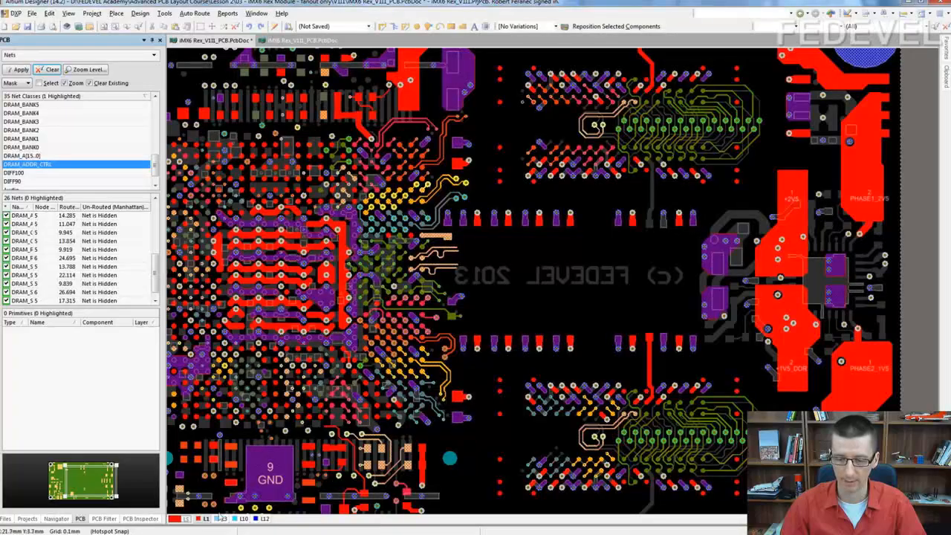
{"action": "left_click", "coordinate": [220, 519]}
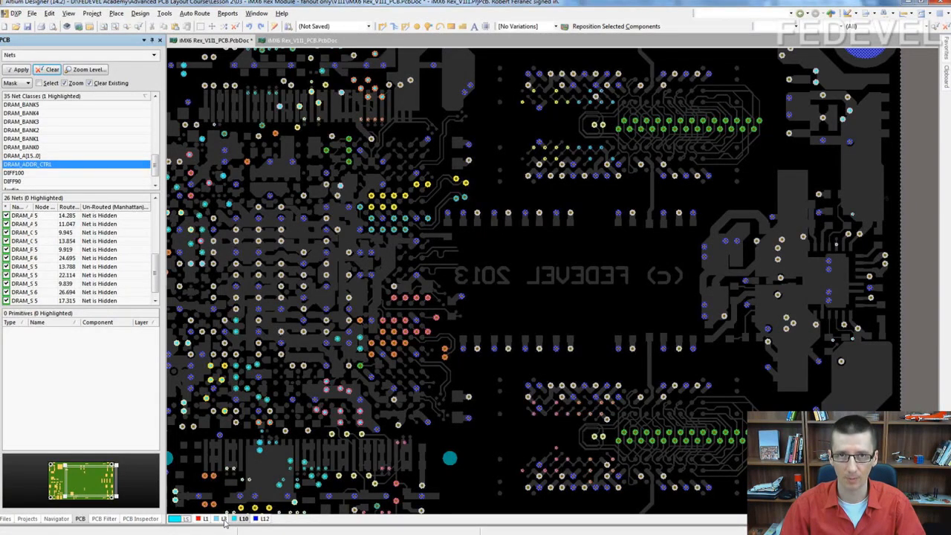
Step: Mask the board to the DRAM_ADDR_CTRL net class, show L3, and highlight the DRAM_CAS_B net at its CPU fanout via
{"action": "left_click", "coordinate": [50, 165]}
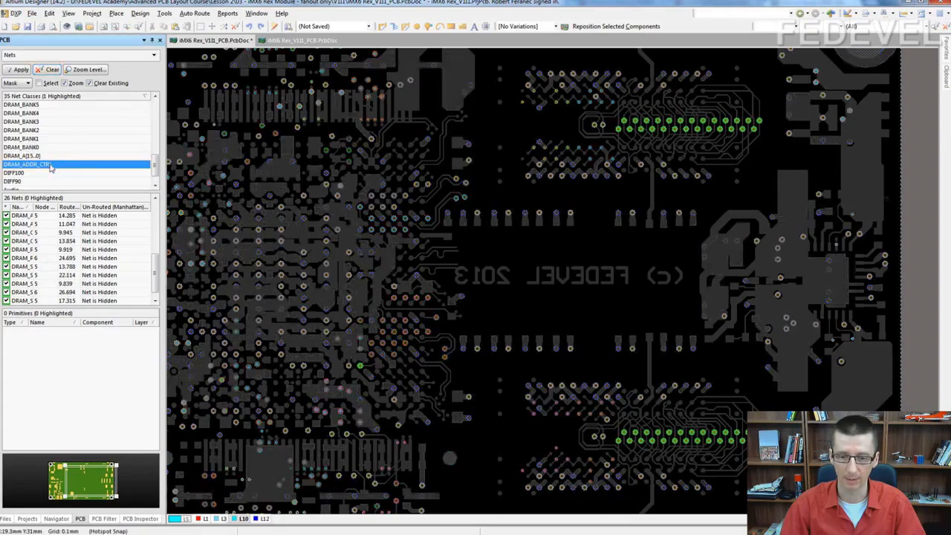
{"action": "left_click", "coordinate": [224, 519]}
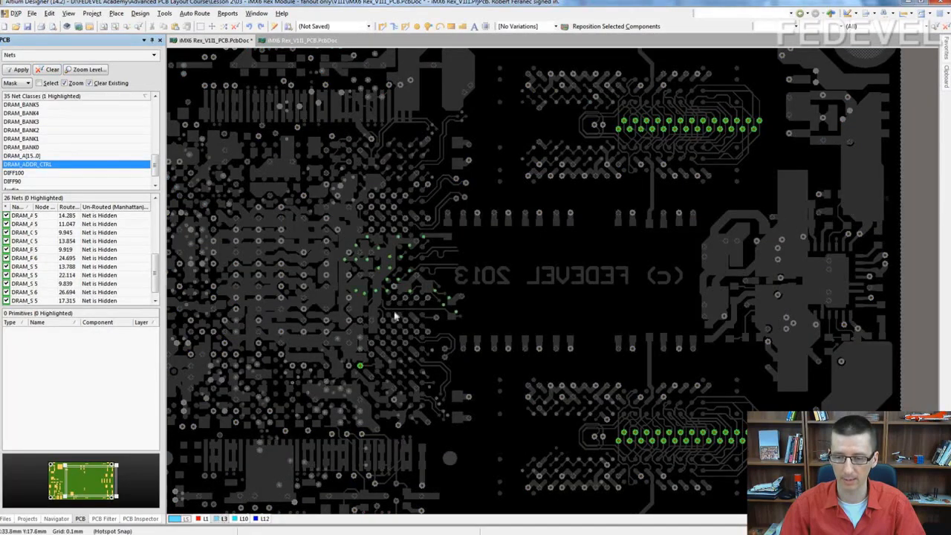
{"action": "left_click", "coordinate": [382, 26]}
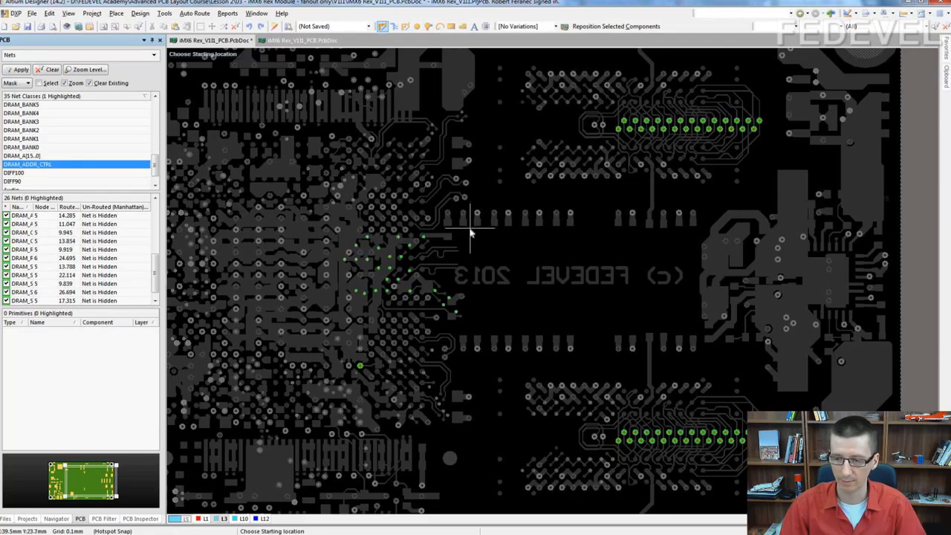
{"action": "right_click", "coordinate": [471, 229]}
{"action": "key", "text": "ctrl+a"}
{"action": "left_click", "coordinate": [424, 237], "text": "ctrl"}
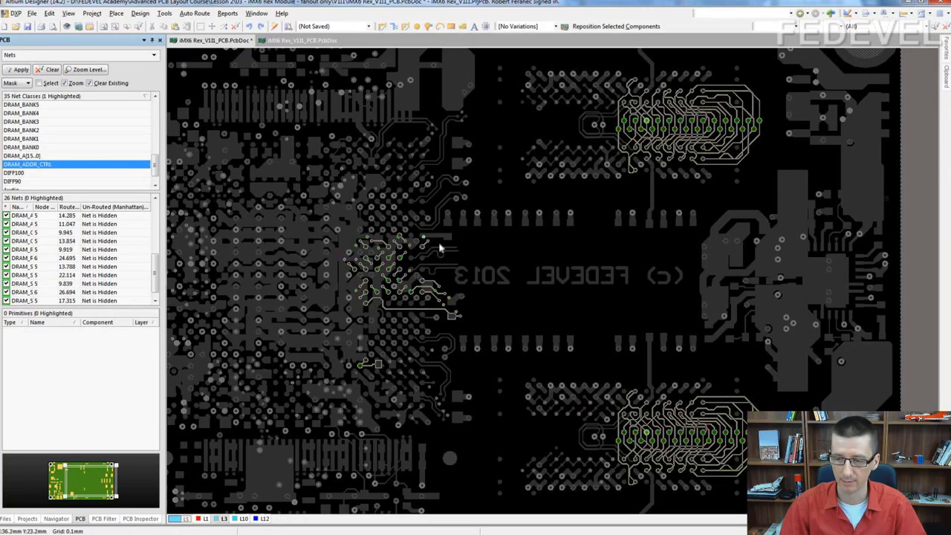
Step: Route DRAM_CAS_B on L3 horizontally about 15.6 mm from its CPU fanout via to a new via between the two memory chips
{"action": "left_click", "coordinate": [382, 26]}
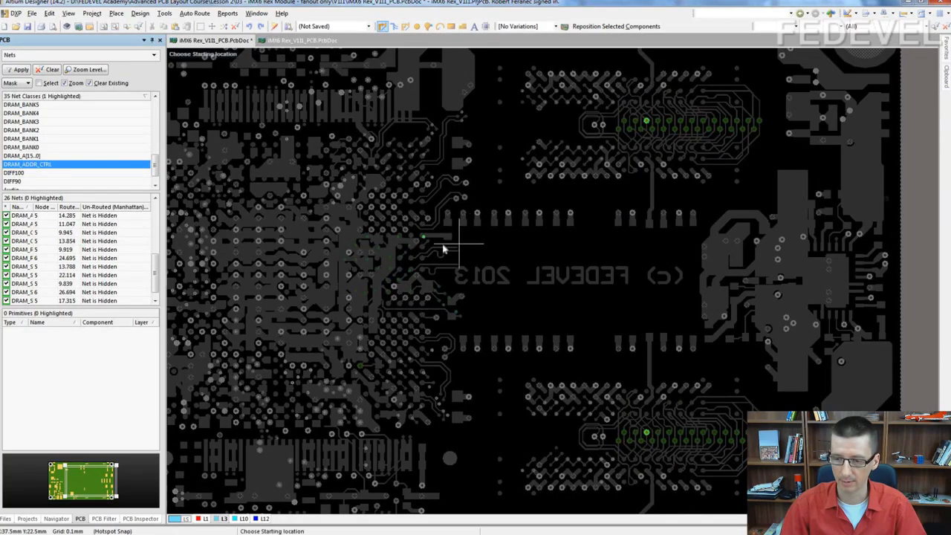
{"action": "left_click", "coordinate": [423, 237]}
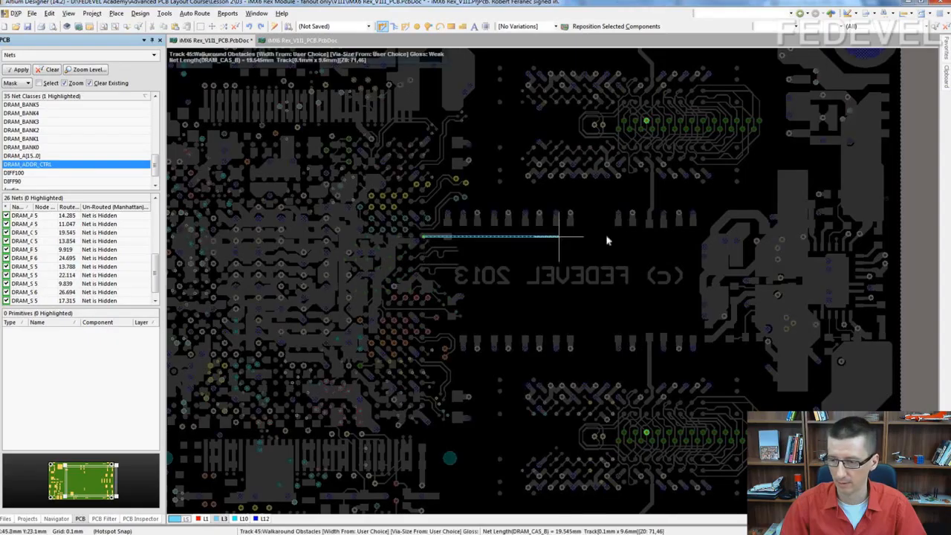
{"action": "left_click", "coordinate": [645, 237]}
{"action": "right_click", "coordinate": [644, 246]}
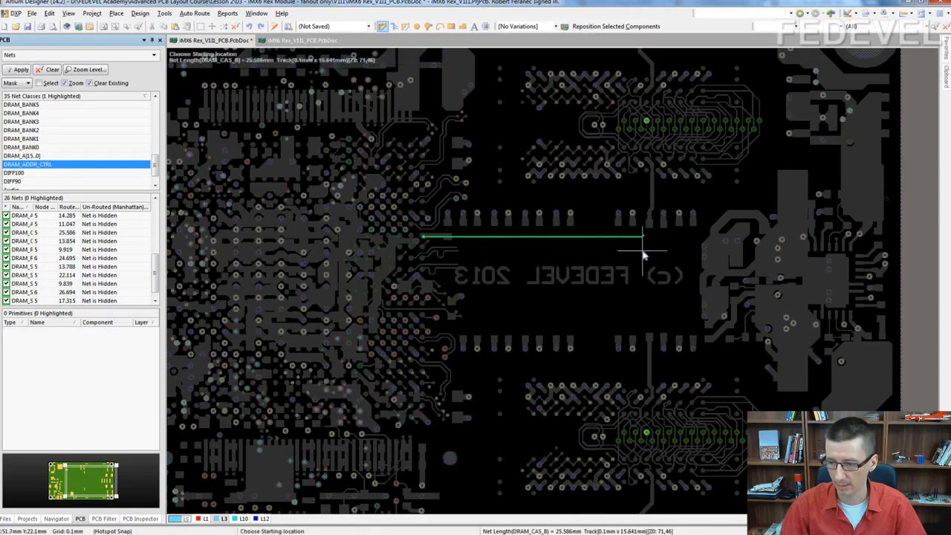
{"action": "right_click", "coordinate": [643, 256]}
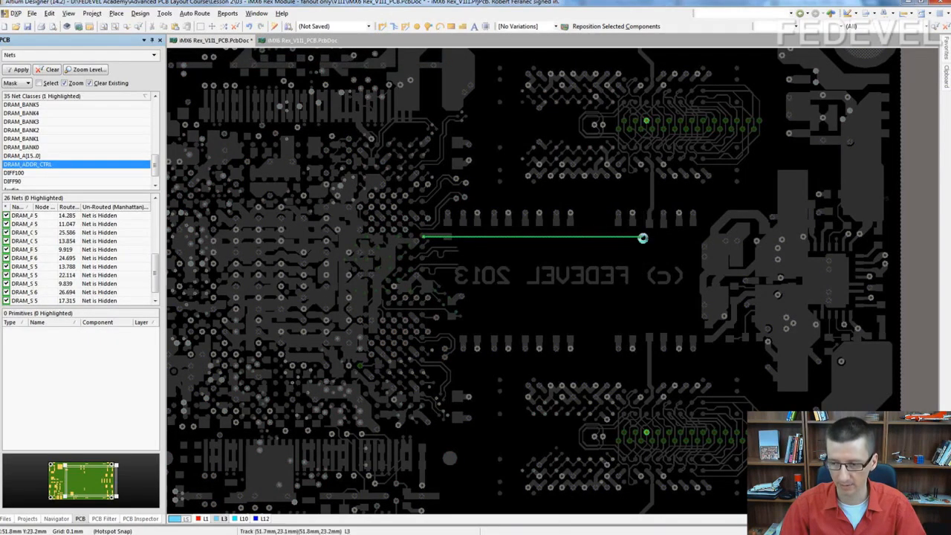
Step: Check the start and end layers of the new DRAM_CAS_B via between the memory chips
{"action": "double_click", "coordinate": [644, 238]}
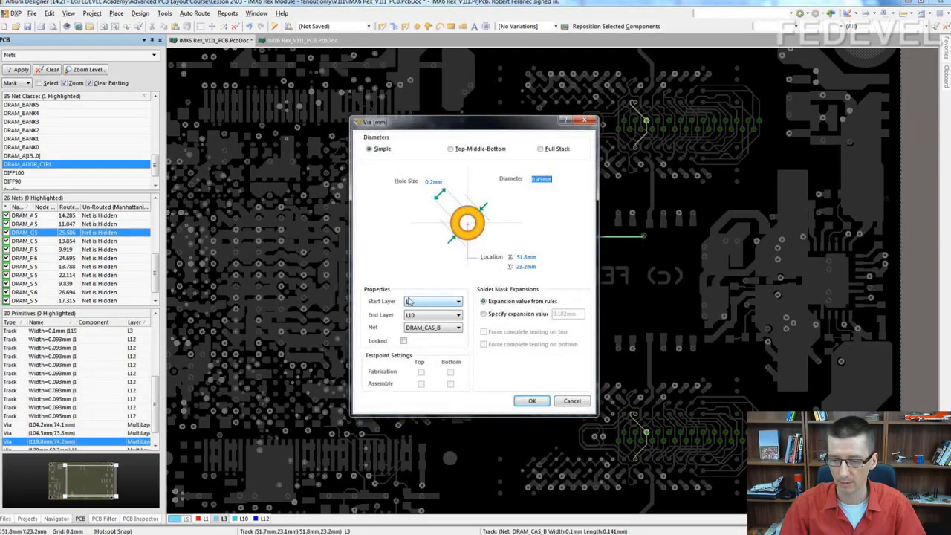
{"action": "left_click", "coordinate": [412, 315]}
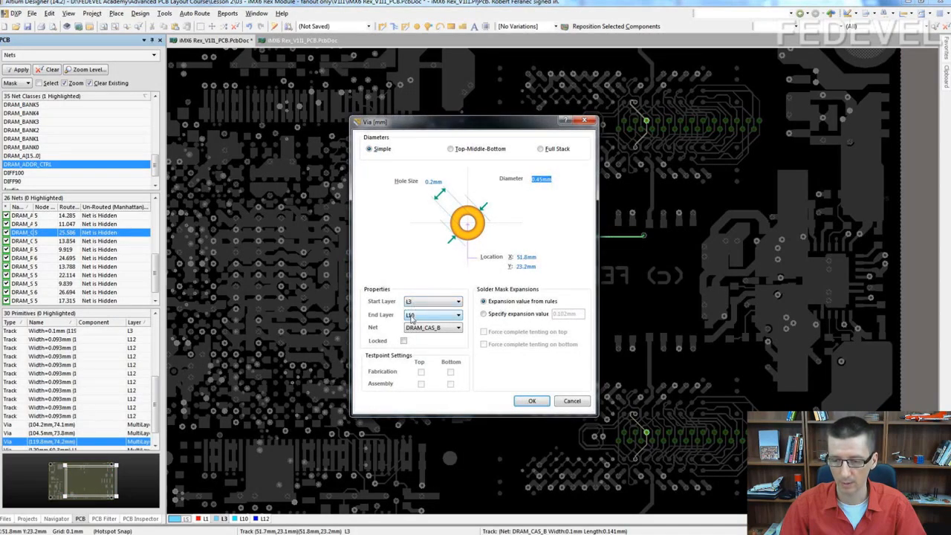
{"action": "left_click", "coordinate": [529, 401]}
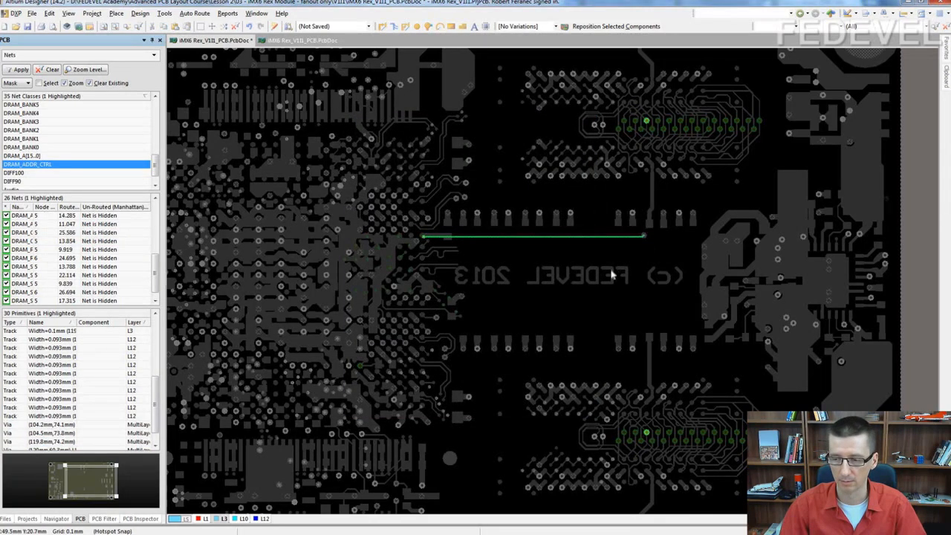
Step: On L10, route DRAM_CAS_B vertically about 8.2 mm from the upper memory's via to the new L3–L10 via
{"action": "left_click", "coordinate": [243, 519]}
{"action": "left_click", "coordinate": [382, 26]}
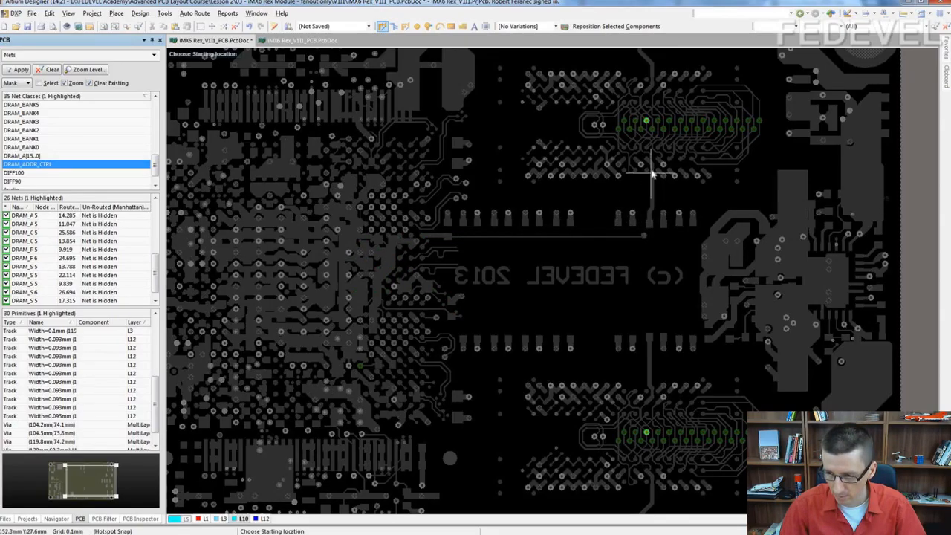
{"action": "left_click", "coordinate": [646, 121]}
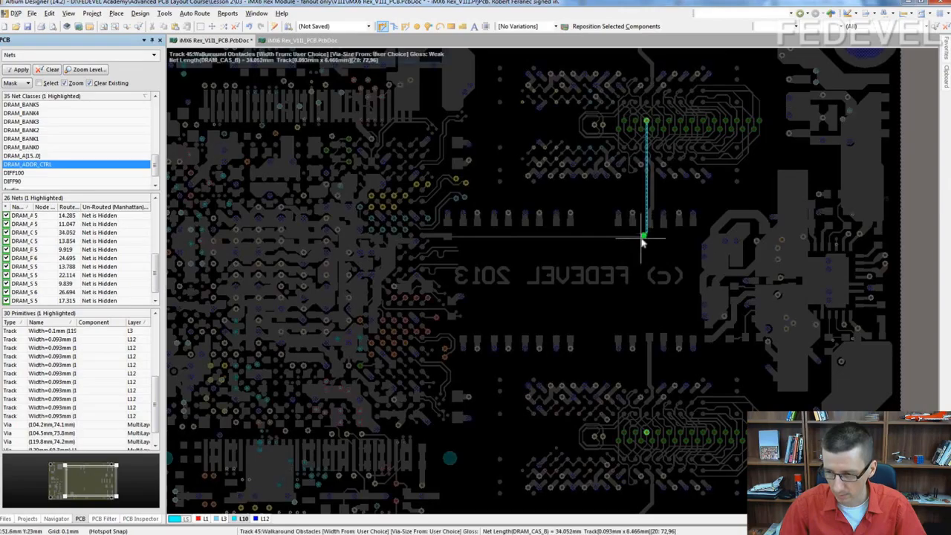
{"action": "left_click", "coordinate": [645, 236]}
{"action": "right_click", "coordinate": [645, 236]}
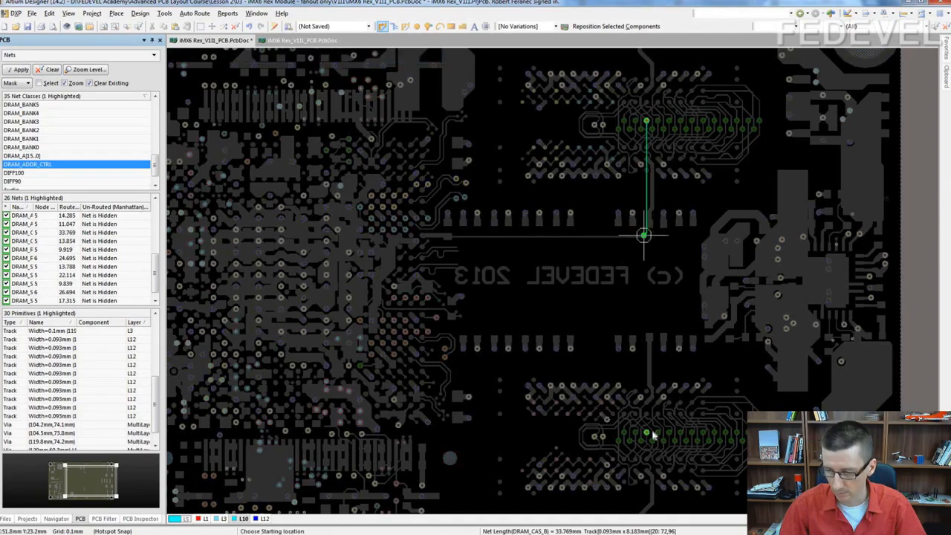
Step: Route DRAM_CAS_B on L10 vertically about 14 mm from the lower memory's via to the shared via between the chips
{"action": "left_click", "coordinate": [647, 433]}
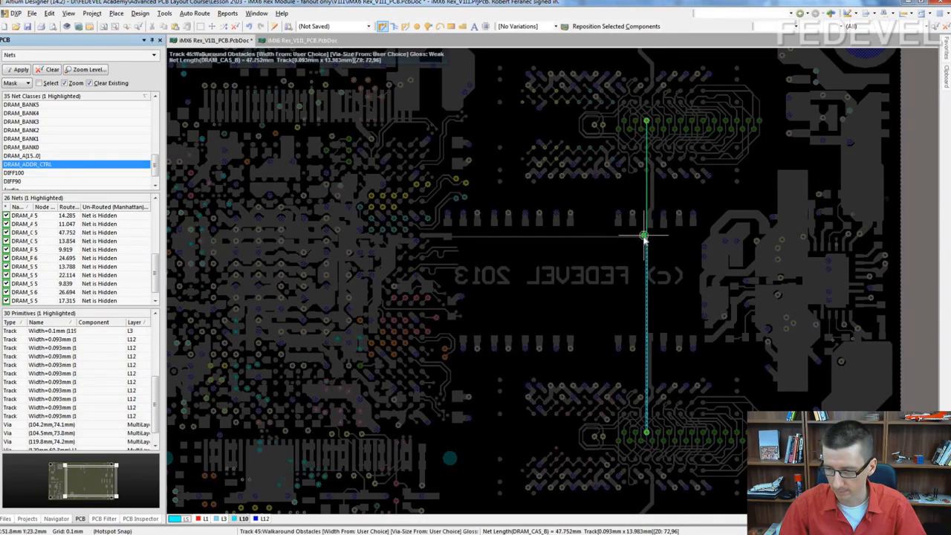
{"action": "left_click", "coordinate": [645, 237]}
{"action": "right_click", "coordinate": [644, 239]}
{"action": "right_click", "coordinate": [541, 257]}
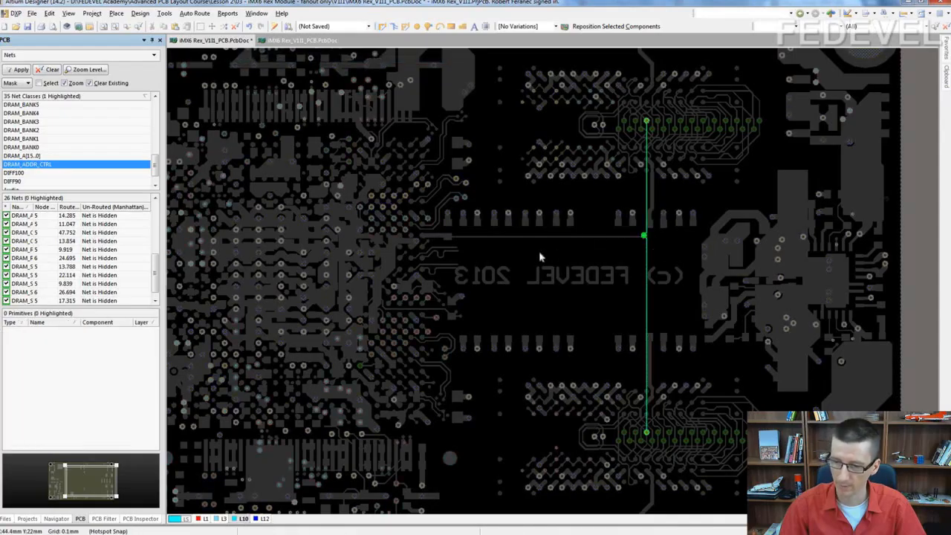
Step: Return to L3 and start routing the next highlighted address net from its CPU fanout via
{"action": "left_click", "coordinate": [226, 520]}
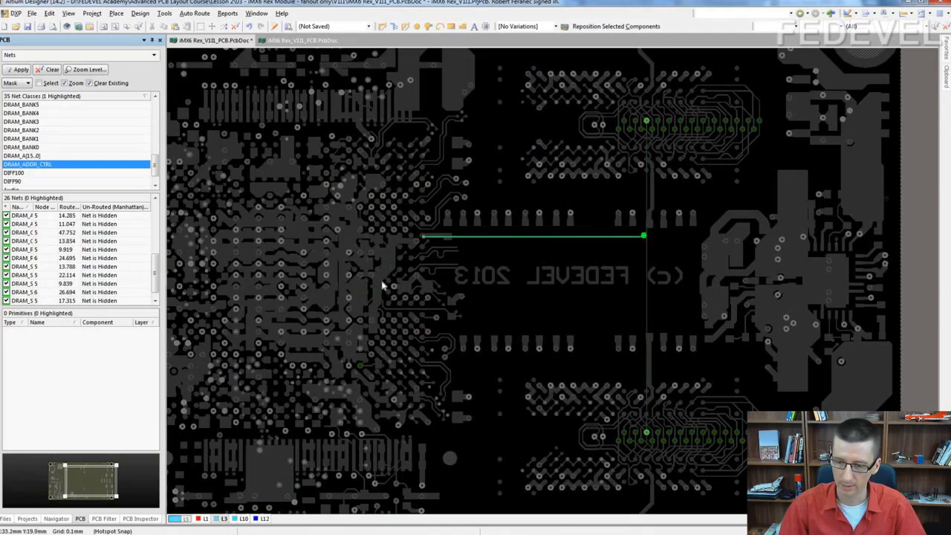
{"action": "left_click", "coordinate": [382, 26]}
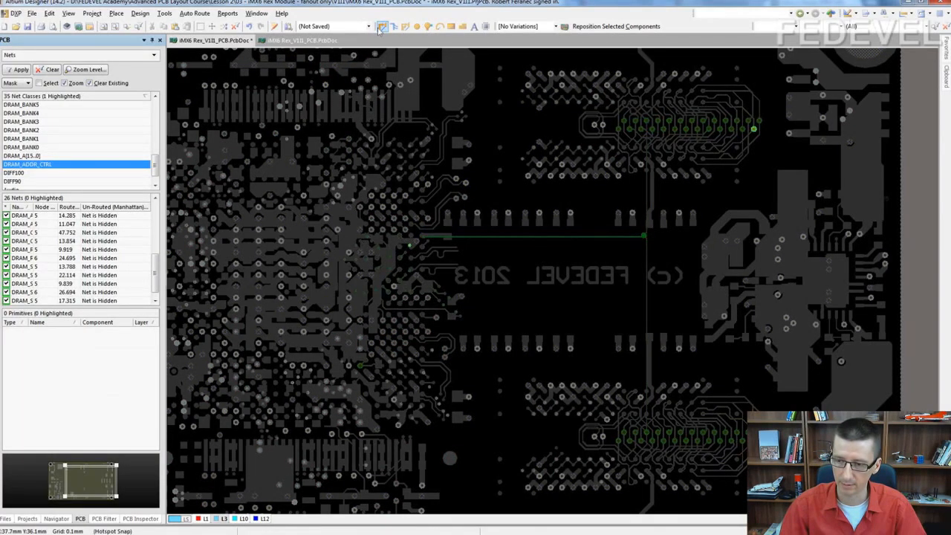
Step: Route DRAM_A13 on layer L3 from its processor fanout via past the board text to the area between the memory chips, about 24.7 mm
{"action": "left_click", "coordinate": [410, 245]}
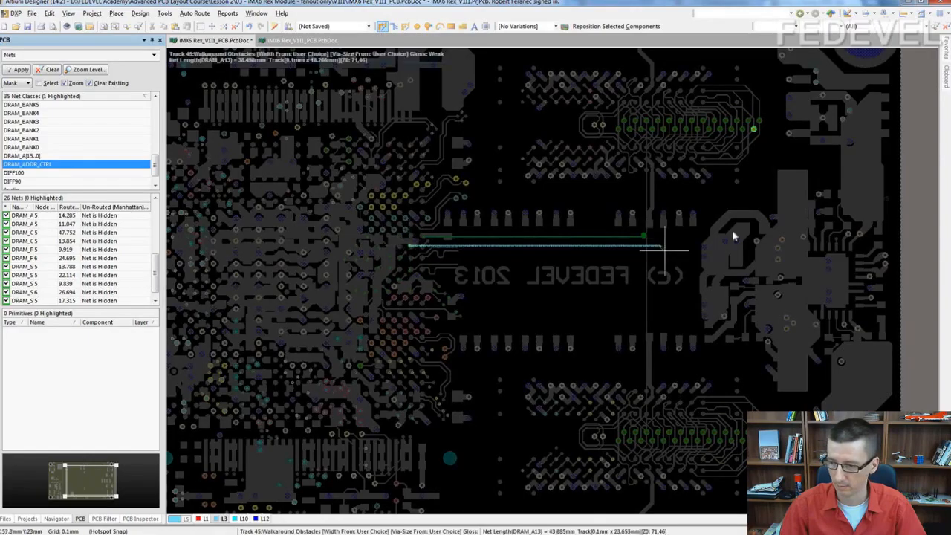
{"action": "left_click", "coordinate": [747, 219]}
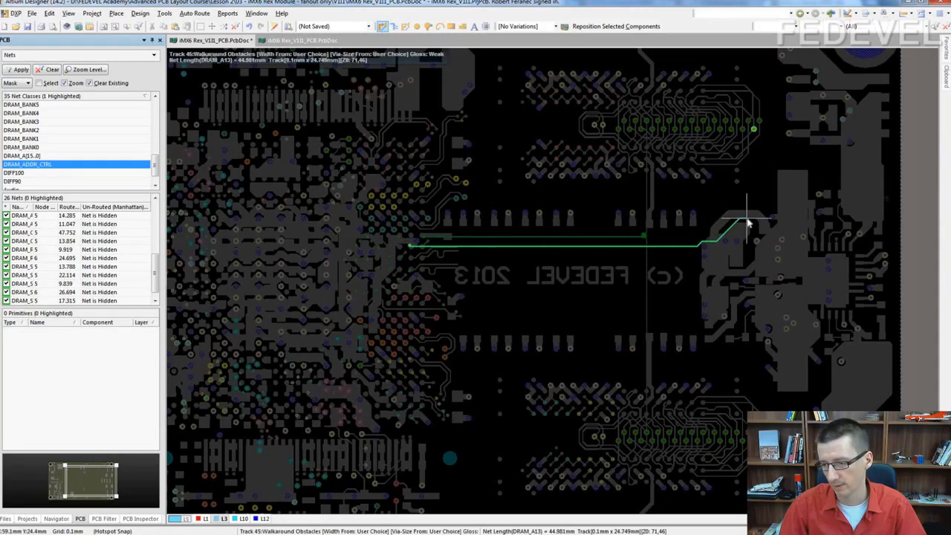
{"action": "right_click", "coordinate": [746, 220]}
{"action": "right_click", "coordinate": [743, 223]}
{"action": "right_click", "coordinate": [743, 223]}
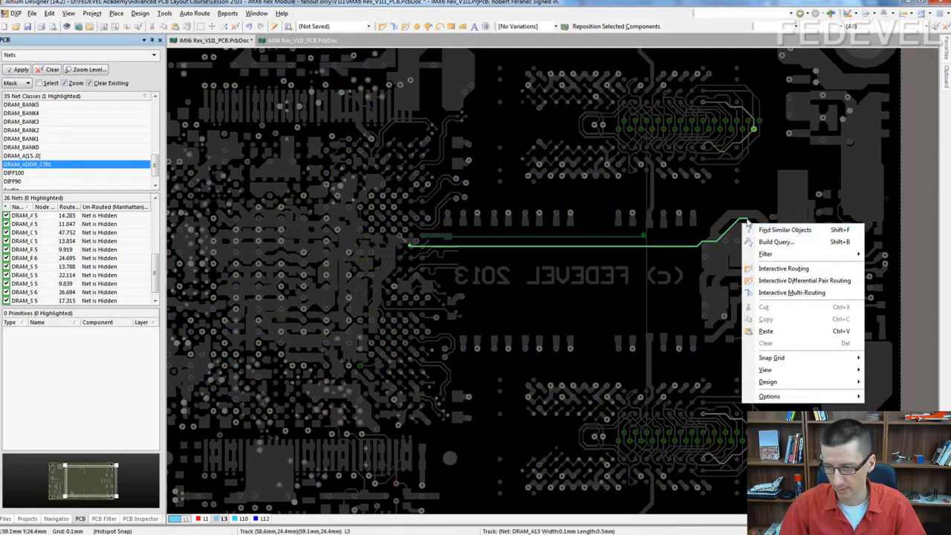
{"action": "left_click", "coordinate": [748, 199]}
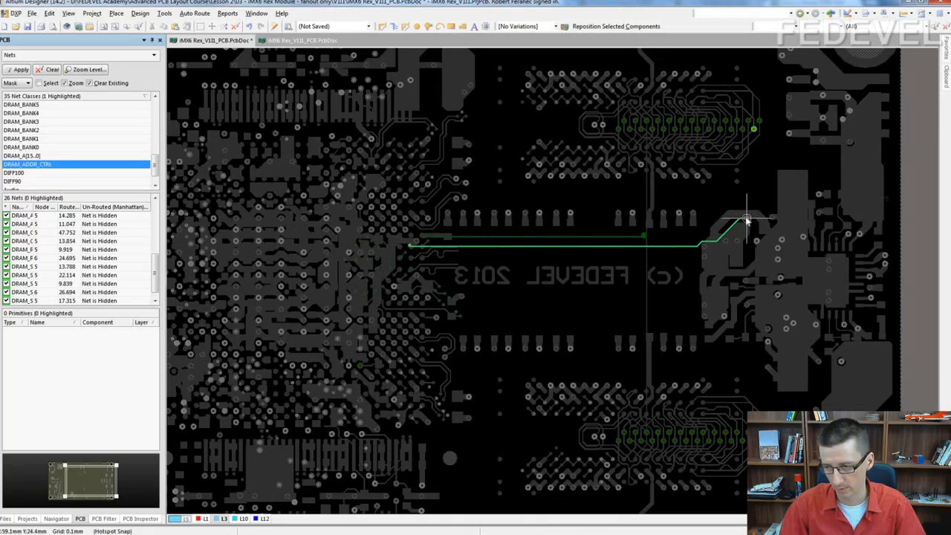
Step: On layer L10, route DRAM_A13 from the upper and lower memory chips' vias to the via at the end of its L3 track
{"action": "left_click", "coordinate": [243, 519]}
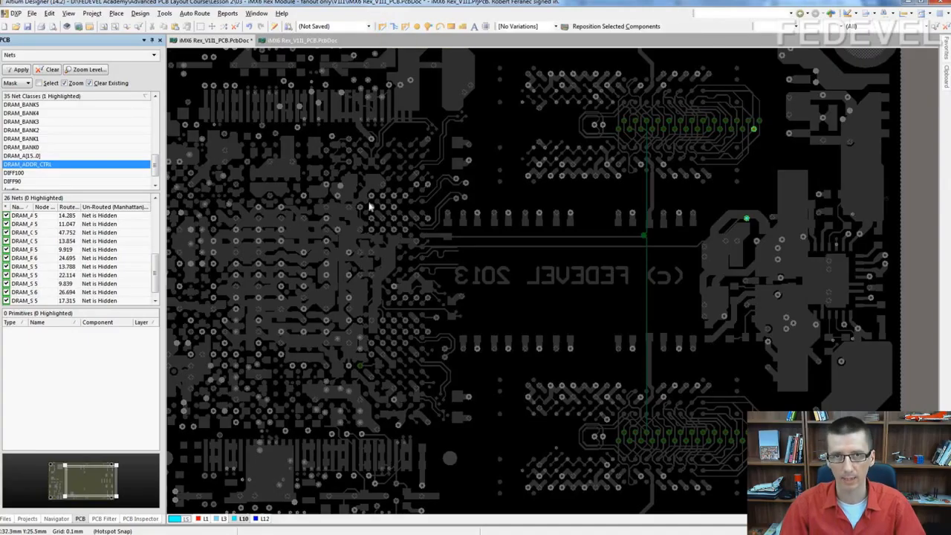
{"action": "left_click", "coordinate": [381, 26]}
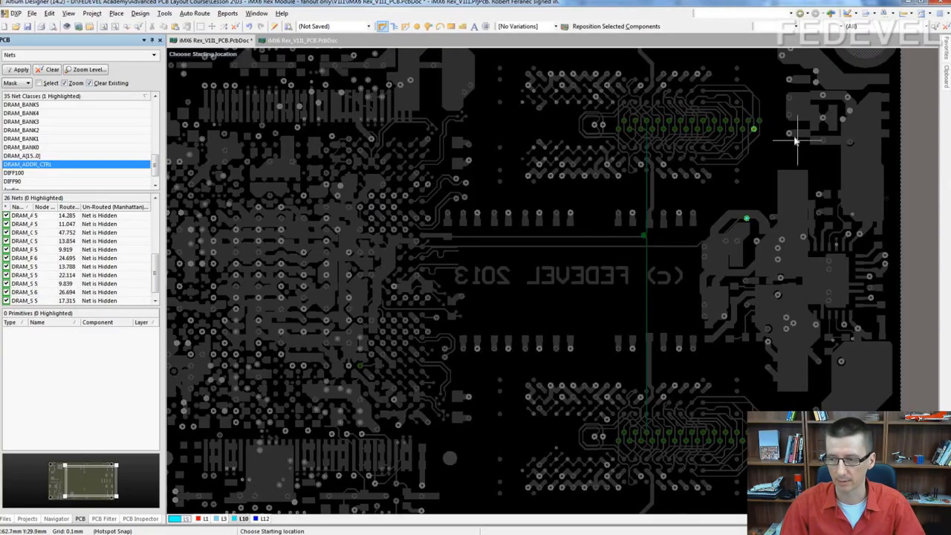
{"action": "left_click", "coordinate": [753, 130]}
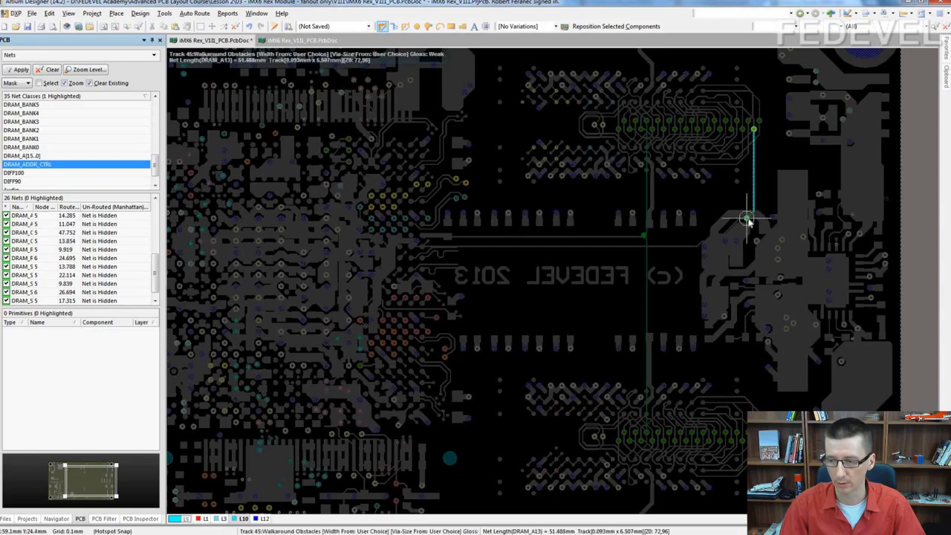
{"action": "left_click", "coordinate": [747, 218]}
{"action": "right_click", "coordinate": [747, 218]}
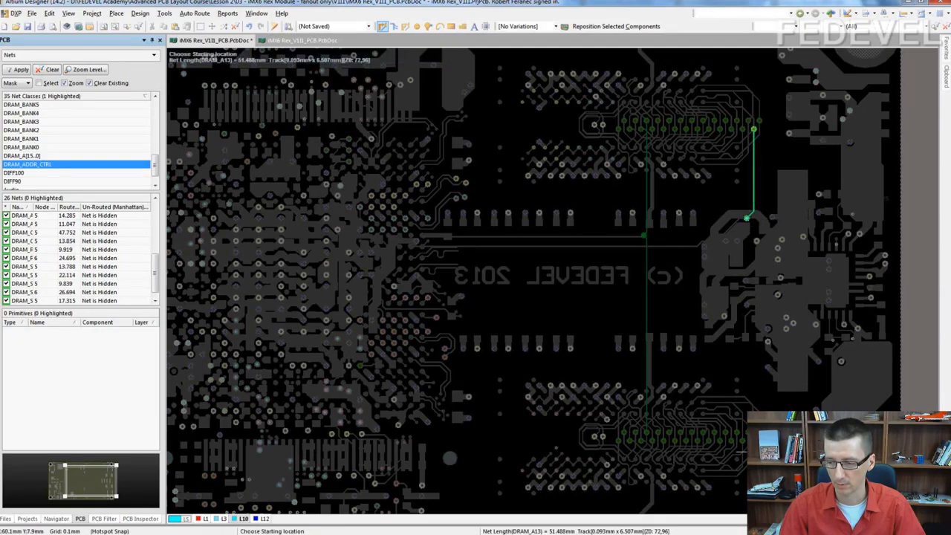
{"action": "left_click", "coordinate": [747, 217]}
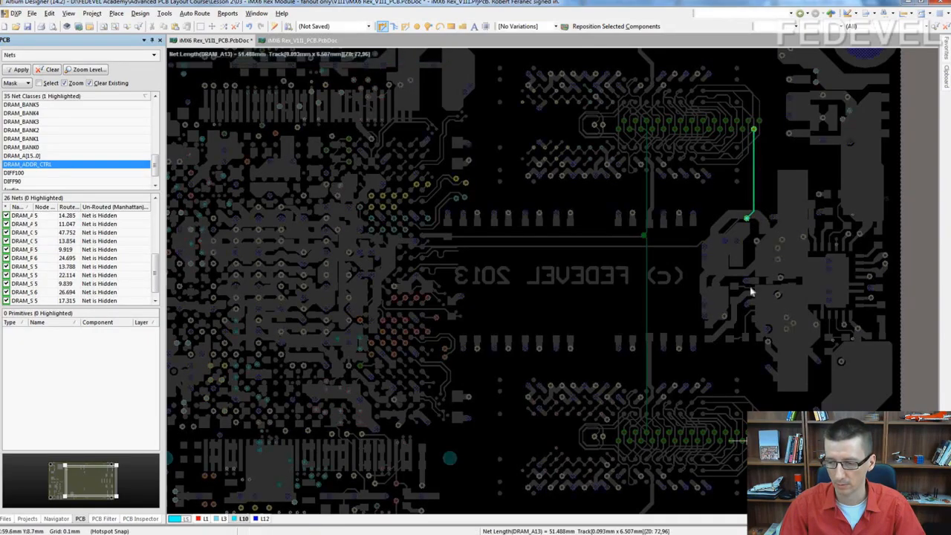
{"action": "right_click", "coordinate": [747, 217]}
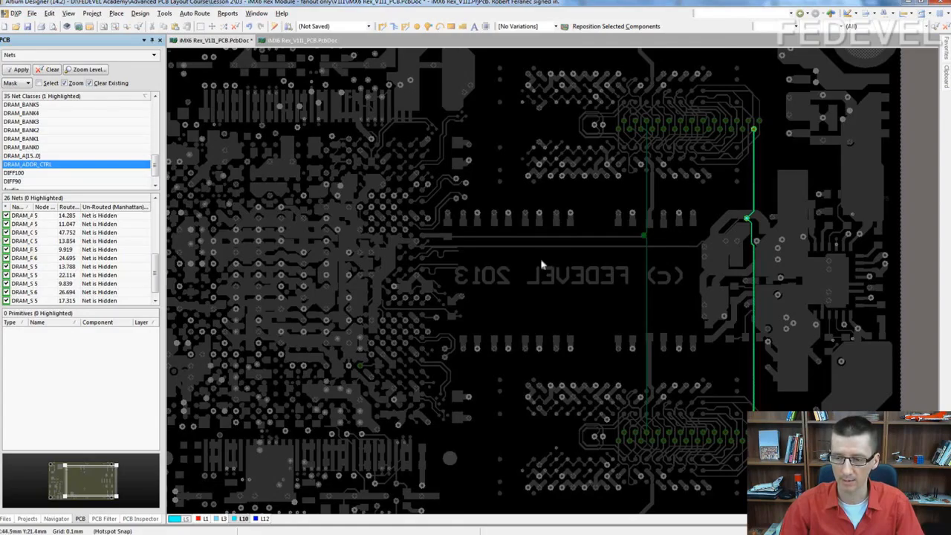
{"action": "right_click_drag", "start_coordinate": [548, 270], "coordinate": [550, 273]}
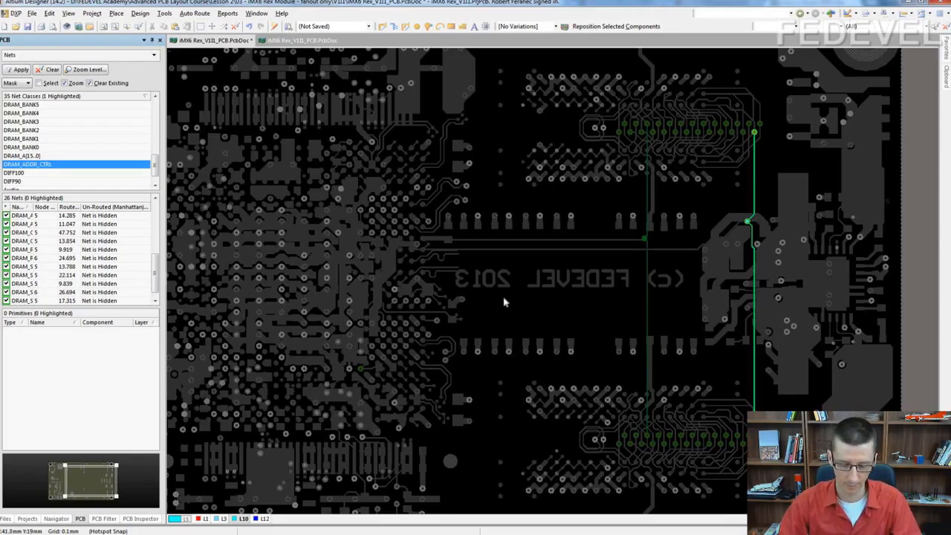
Step: Undo the trial routing of DRAM_A13 and DRAM_CAS_B, including the connections to the memory chips
{"action": "key", "text": "ctrl+z"}
{"action": "key", "text": "ctrl+z"}
{"action": "key", "text": "ctrl+z"}
{"action": "key", "text": "ctrl+z"}
{"action": "key", "text": "ctrl+z"}
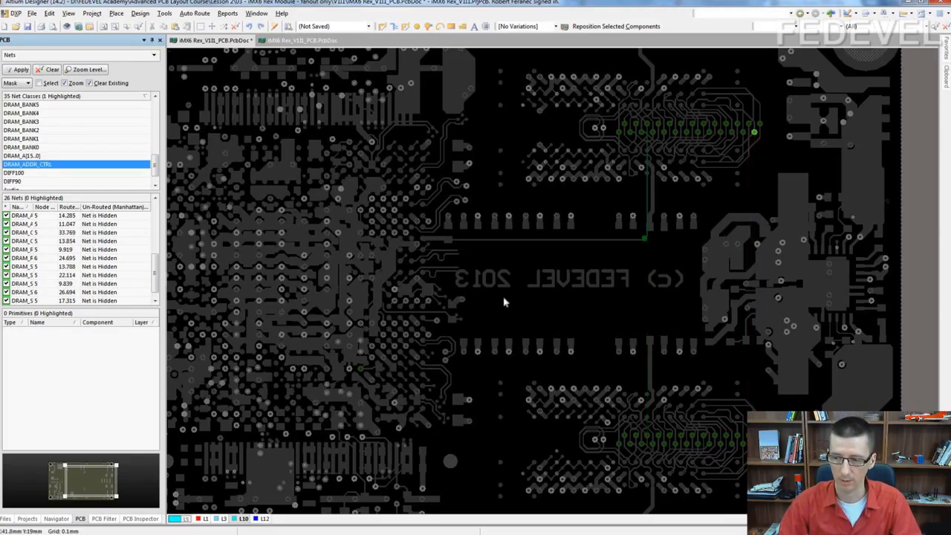
{"action": "key", "text": "ctrl+z"}
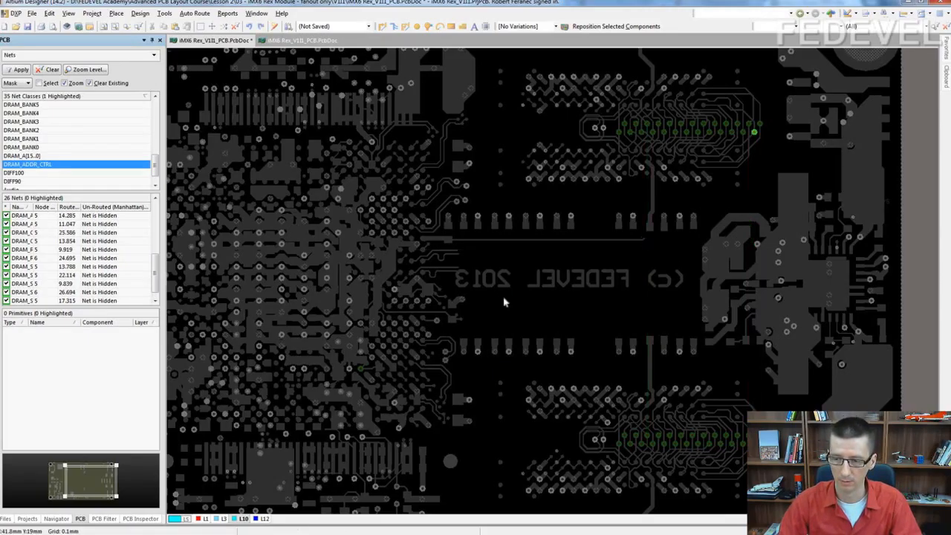
{"action": "key", "text": "ctrl+z"}
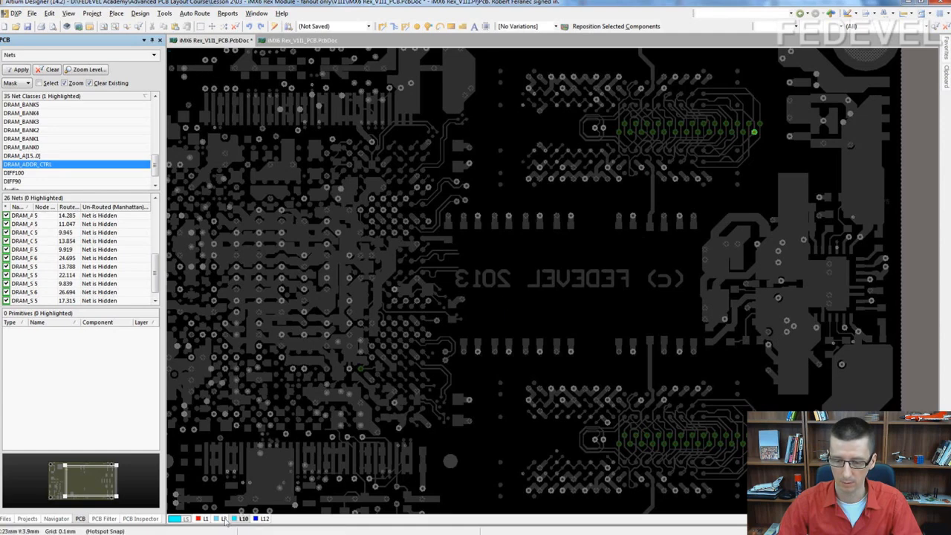
Step: Highlight the DRAM_ADDR_CTRL net class and route DRAM_CAS_B on layer L3 from its fanout via toward the memory chips, about 15.5 mm
{"action": "left_click", "coordinate": [225, 519]}
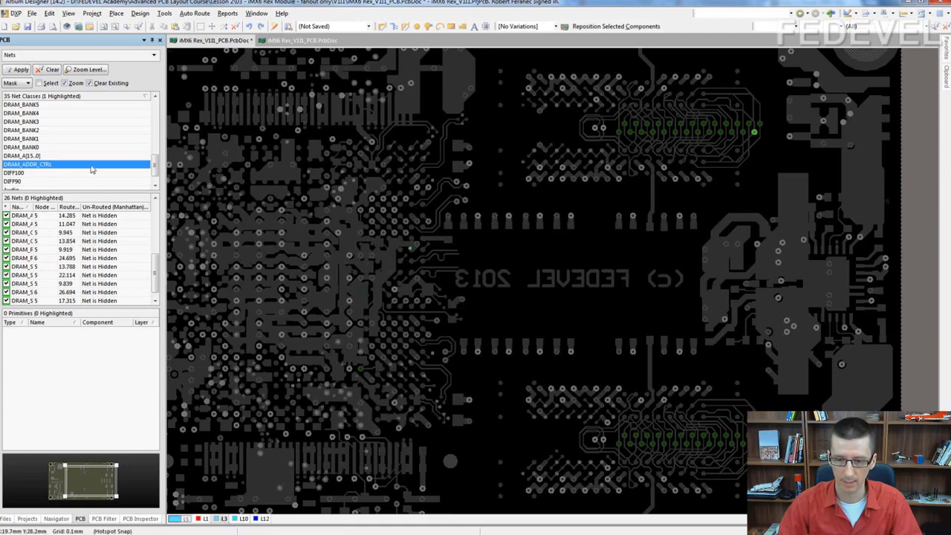
{"action": "left_click", "coordinate": [92, 167]}
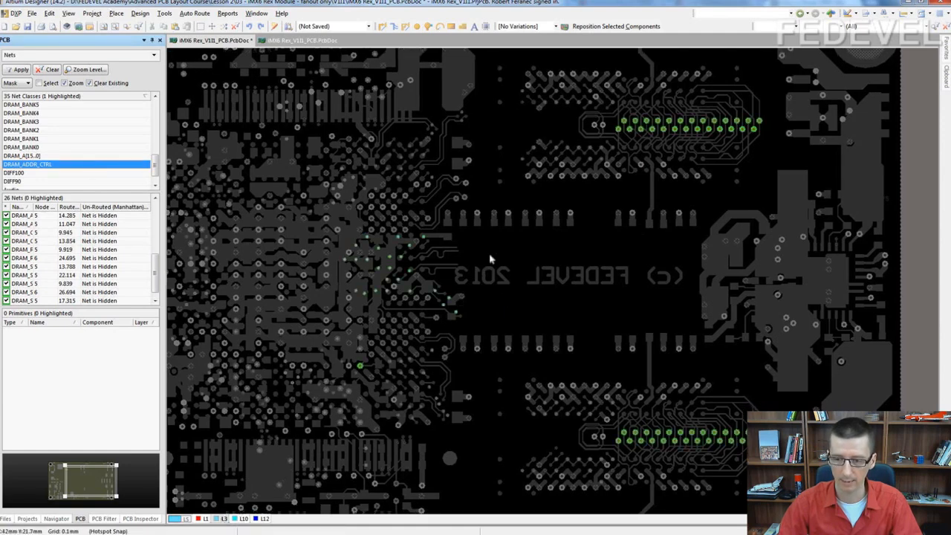
{"action": "left_click", "coordinate": [382, 26]}
{"action": "left_click", "coordinate": [424, 237]}
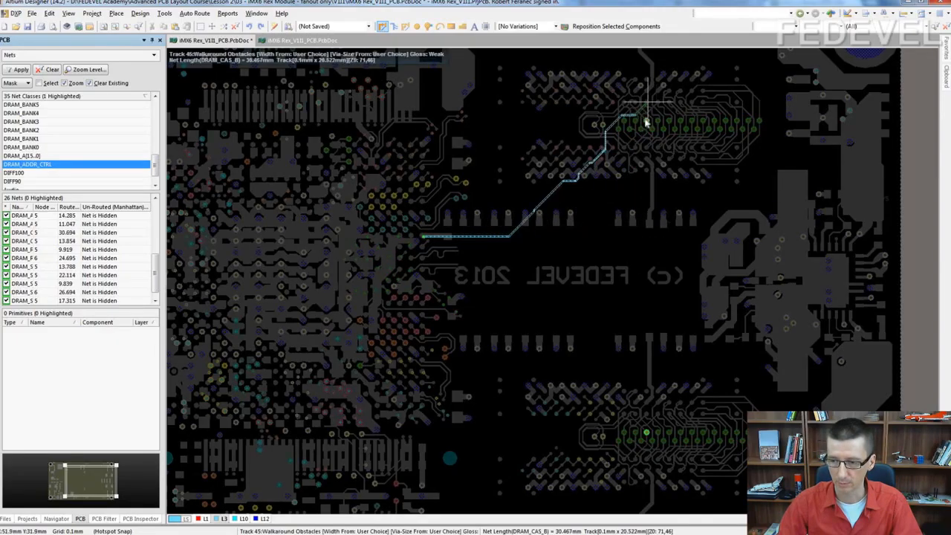
{"action": "left_click", "coordinate": [643, 237]}
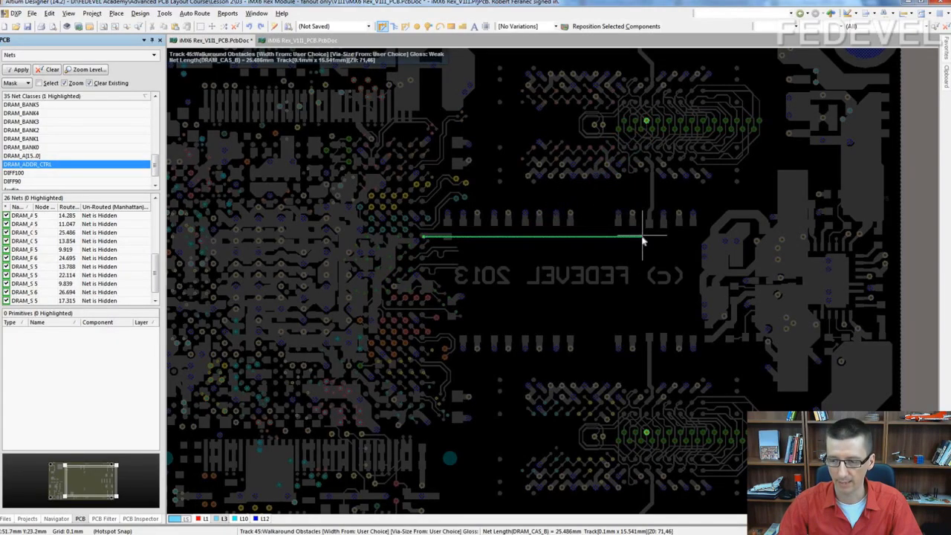
{"action": "right_click", "coordinate": [643, 240]}
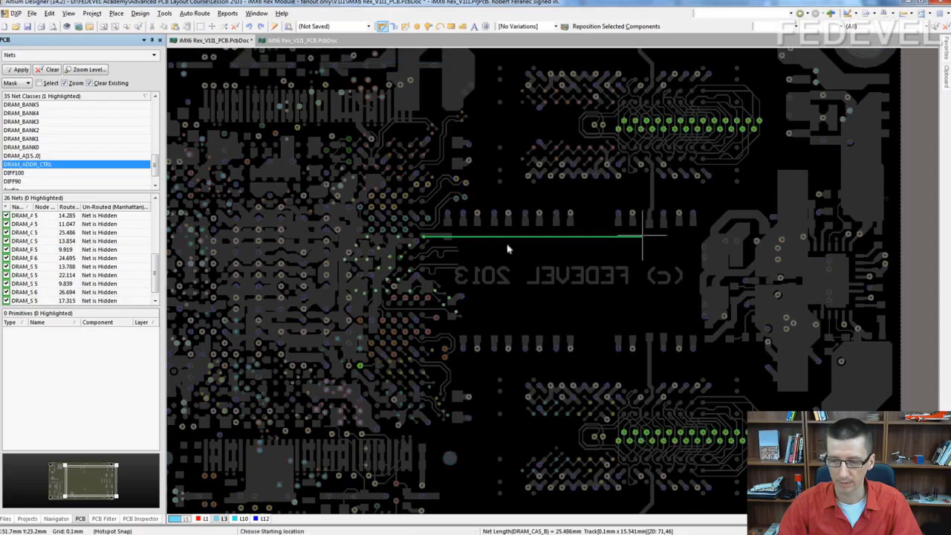
Step: On L3, route DRAM_A13 about 25.3 mm toward the memory area and DRAM_SDODT0 about 16 mm just above the DRAM_CAS_B track
{"action": "left_click", "coordinate": [409, 246]}
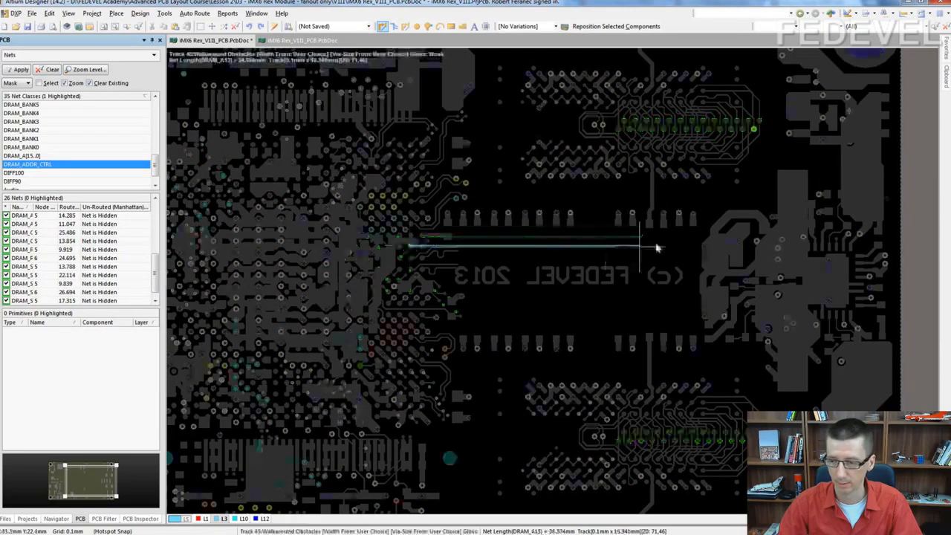
{"action": "left_click", "coordinate": [760, 248]}
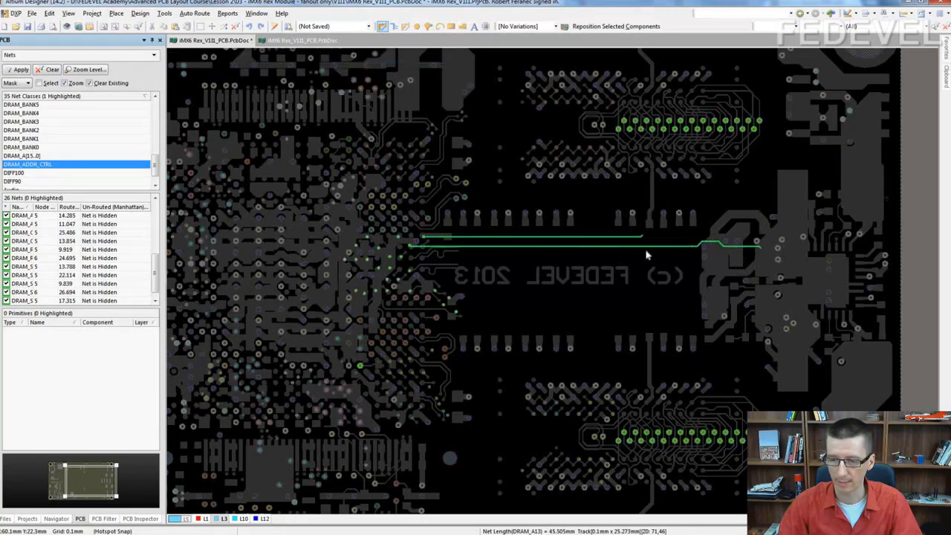
{"action": "left_click", "coordinate": [399, 238]}
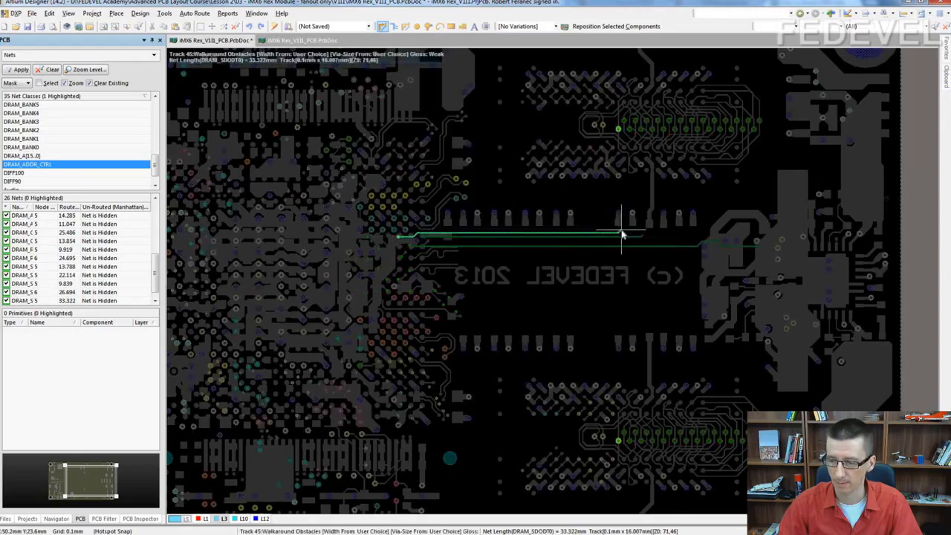
{"action": "left_click", "coordinate": [623, 235]}
{"action": "right_click", "coordinate": [623, 234]}
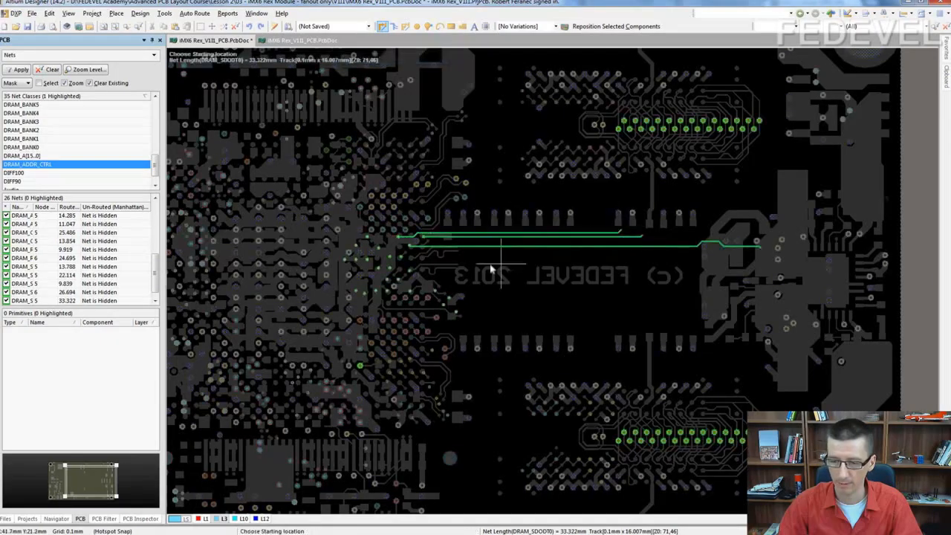
Step: Route DRAM_SDBA0 on L3 parallel below DRAM_A13 for about 19.1 mm and finish routing
{"action": "left_click", "coordinate": [400, 257]}
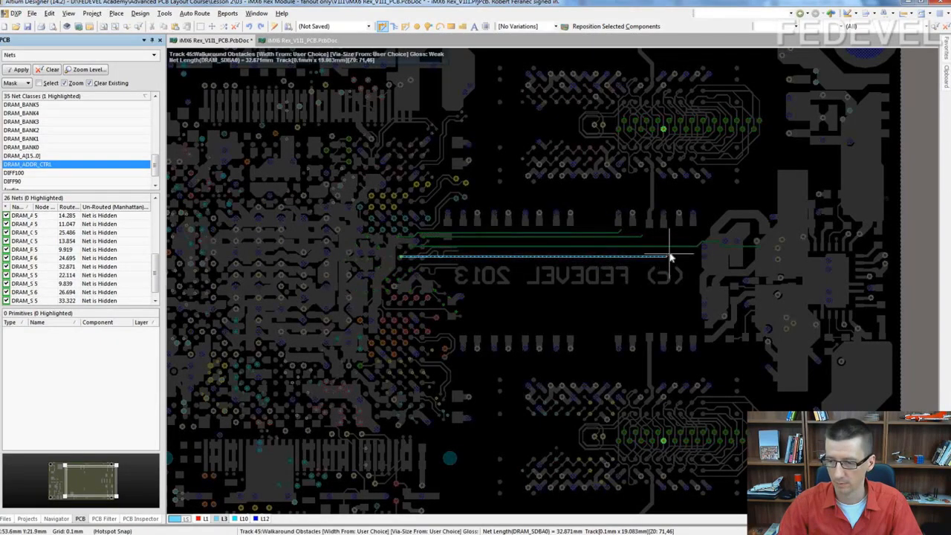
{"action": "left_click", "coordinate": [670, 256]}
{"action": "right_click", "coordinate": [670, 257]}
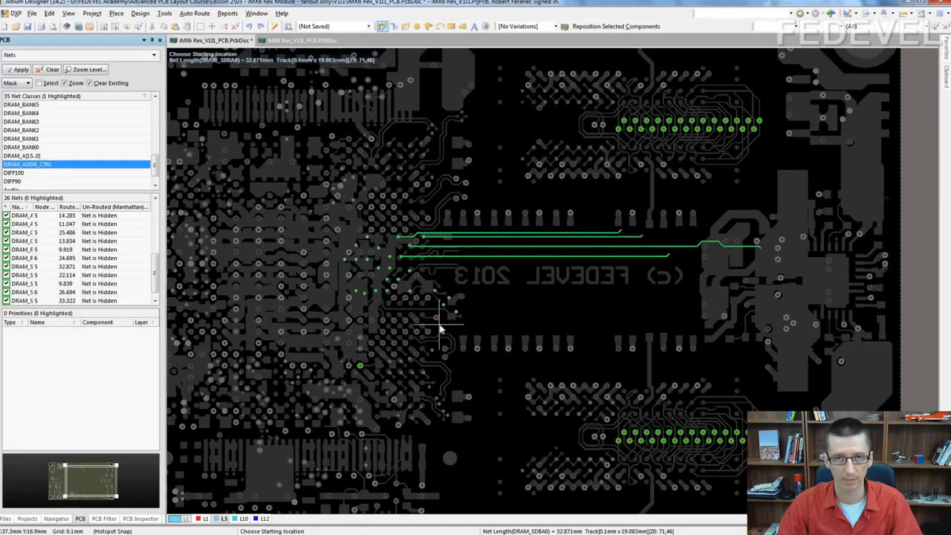
{"action": "right_click", "coordinate": [468, 255]}
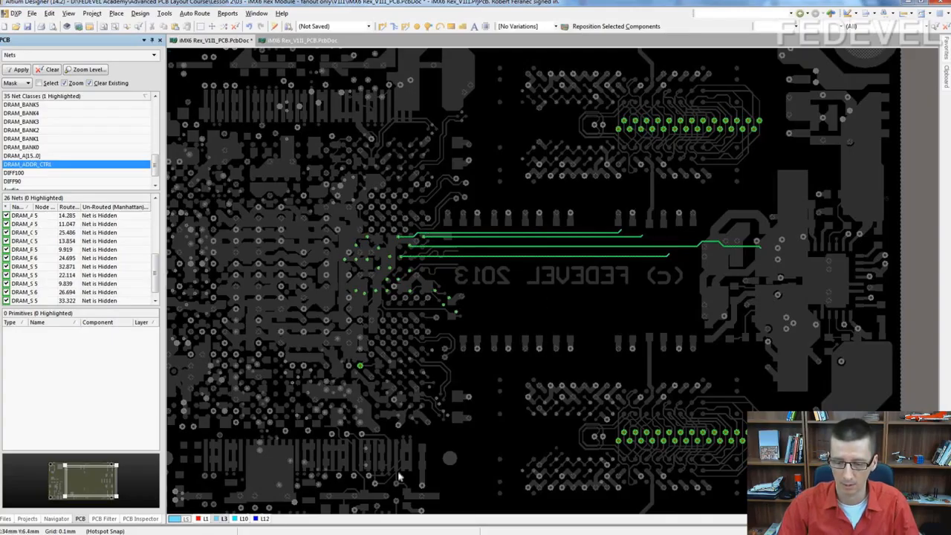
Step: On layer L10, route DRAM_SDODT0 from the upper memory chip's via to the matching lower chip's via, about 23.2 mm
{"action": "left_click", "coordinate": [243, 518]}
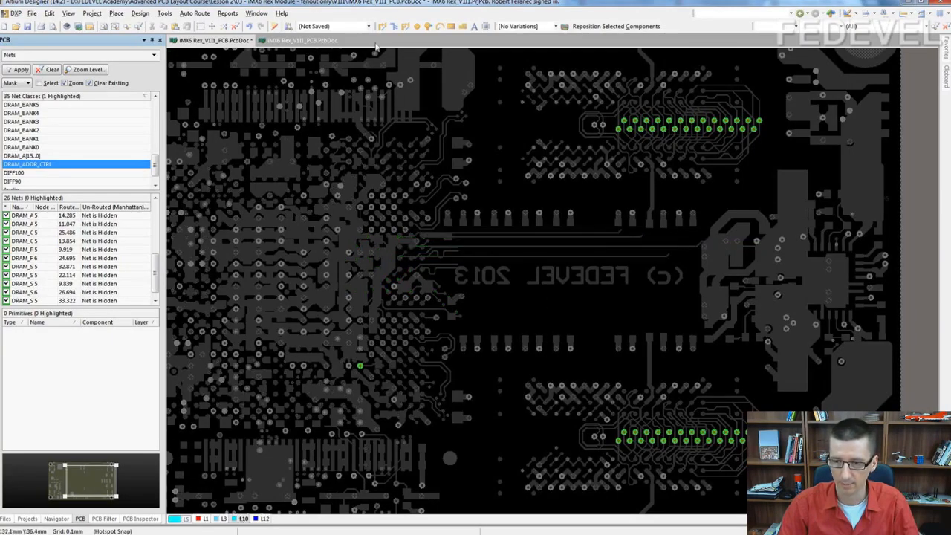
{"action": "key", "text": "ctrl+w"}
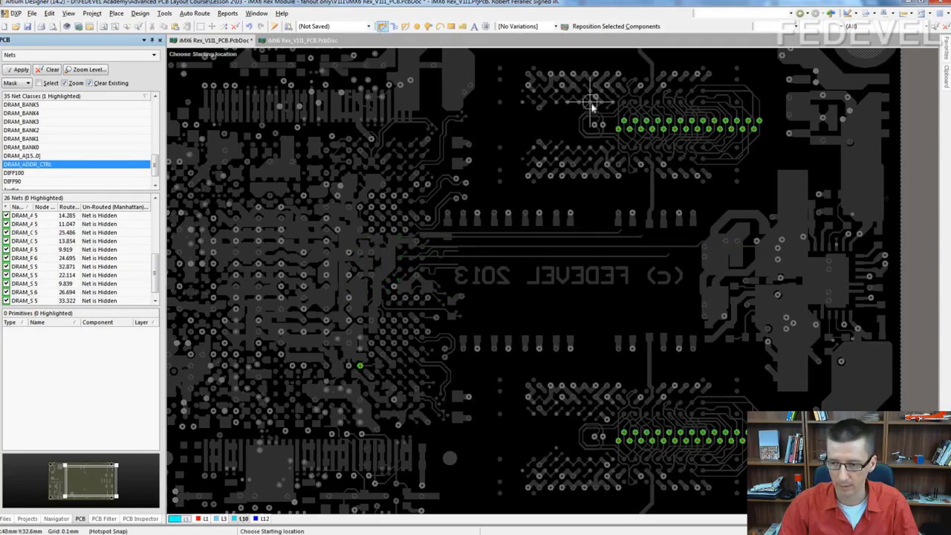
{"action": "left_click", "coordinate": [618, 131]}
{"action": "left_click", "coordinate": [617, 442]}
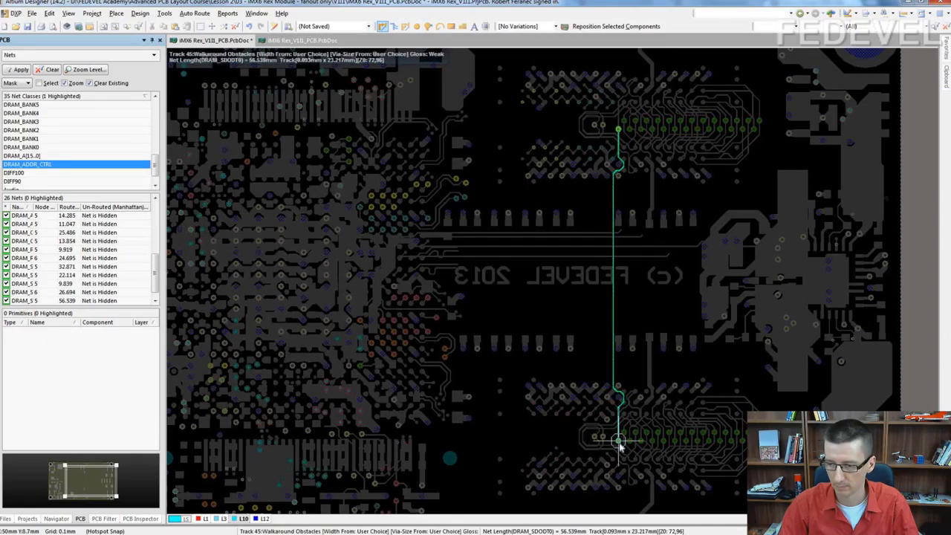
Step: On L10, connect the first upper-row via and the DRAM_A10 via of the upper memory chip to their counterparts on the lower chip
{"action": "left_click", "coordinate": [623, 122]}
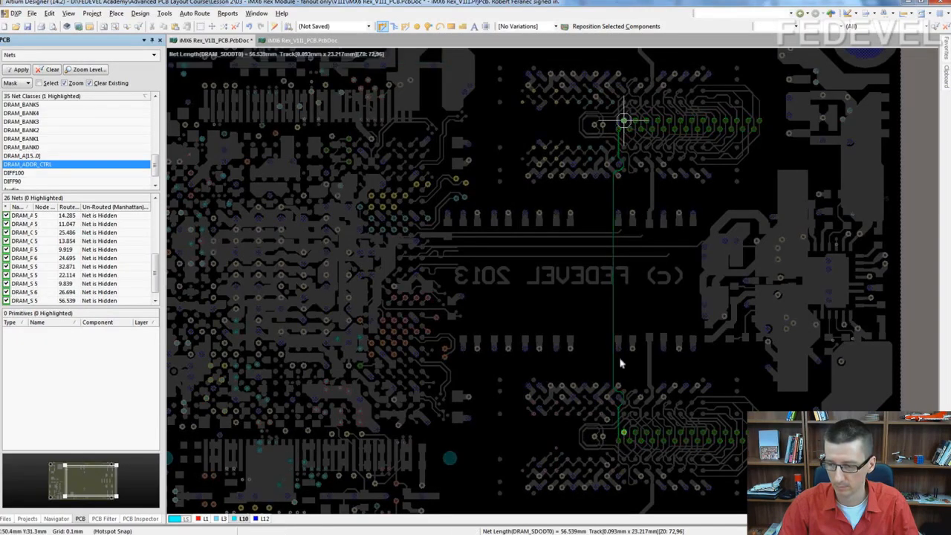
{"action": "left_click", "coordinate": [626, 435]}
{"action": "left_click", "coordinate": [631, 130]}
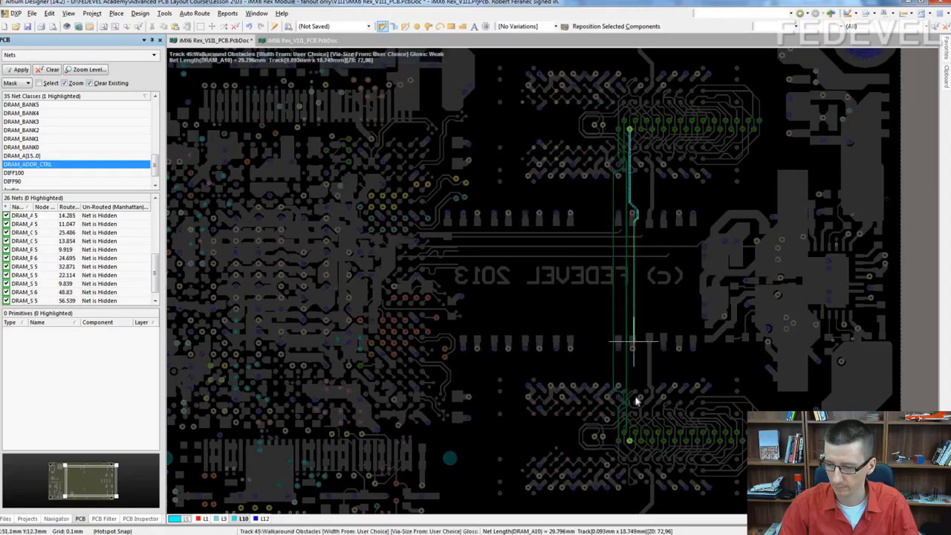
{"action": "left_click", "coordinate": [629, 442]}
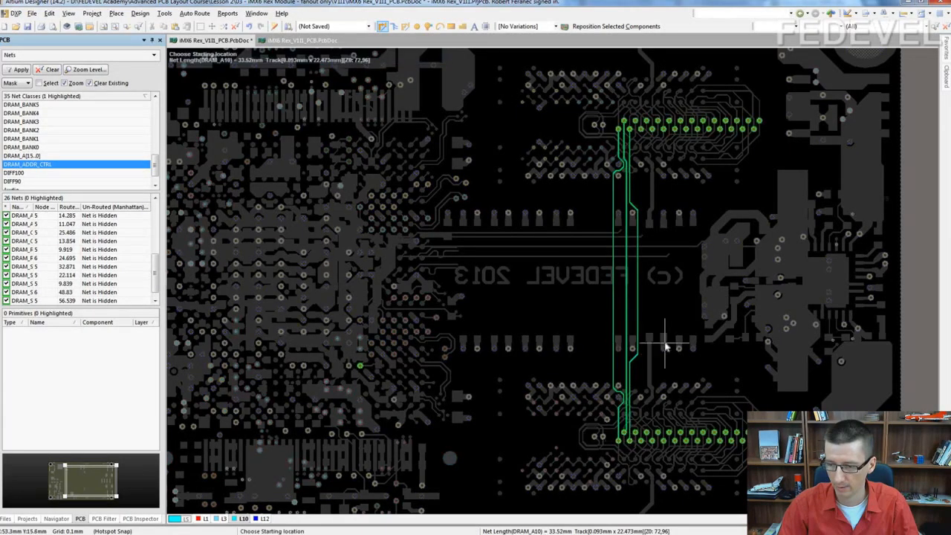
Step: Return to layer L3 and examine where the DRAM_SDODT0 track meets its vertical connection between the memory chips
{"action": "left_click", "coordinate": [223, 519]}
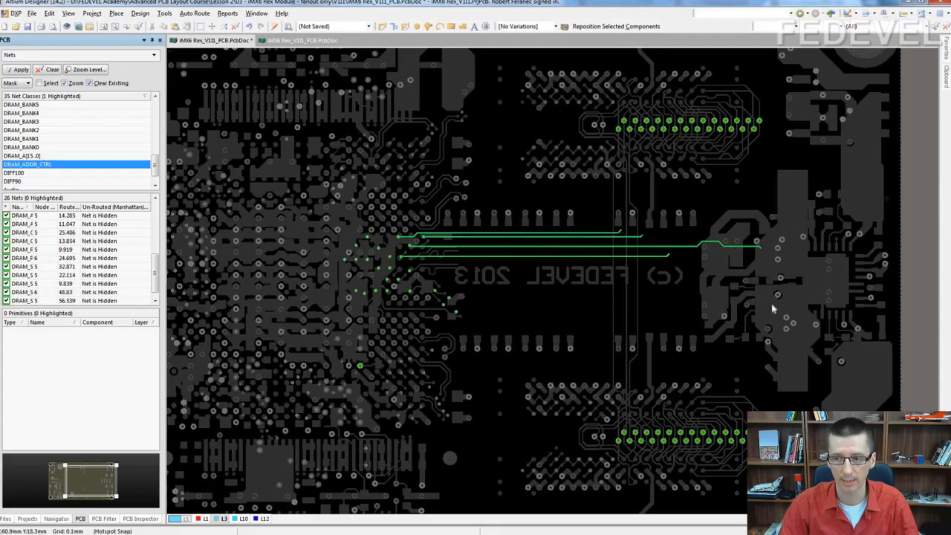
{"action": "scroll", "coordinate": [576, 234], "scroll_direction": "up", "scroll_amount": 3, "text": "ctrl"}
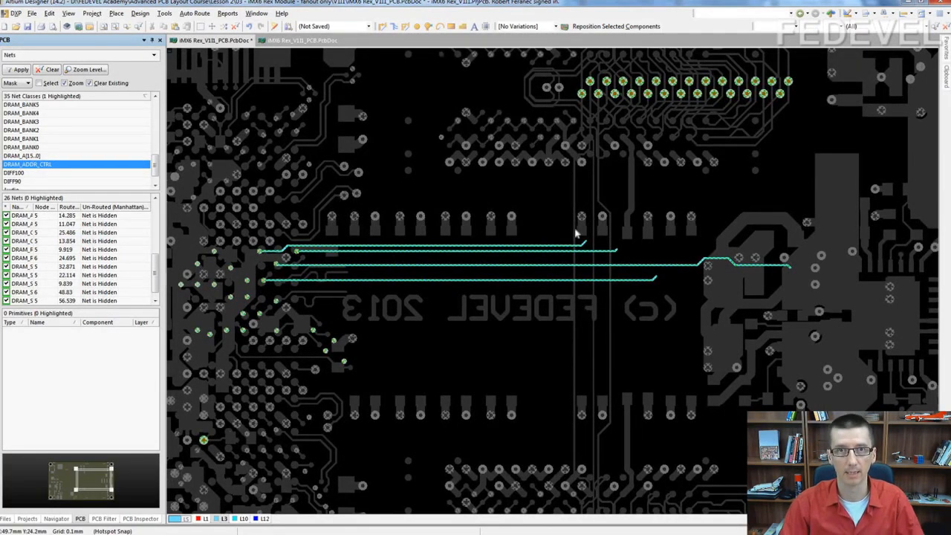
{"action": "left_click", "coordinate": [566, 248]}
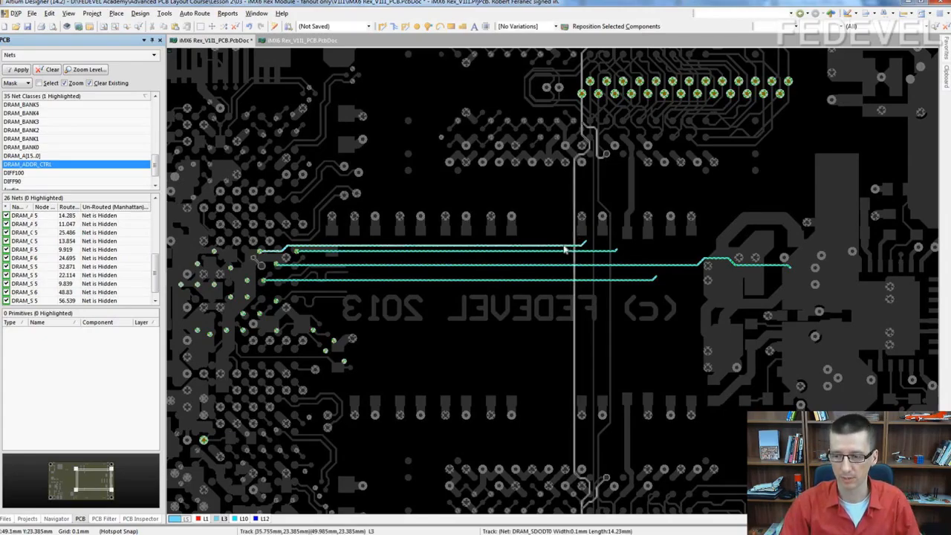
Step: On L3, reroute the end of the DRAM_SDODT0 track so it finishes at its vertical L10 track between the memory chips
{"action": "left_click", "coordinate": [565, 248], "text": "ctrl"}
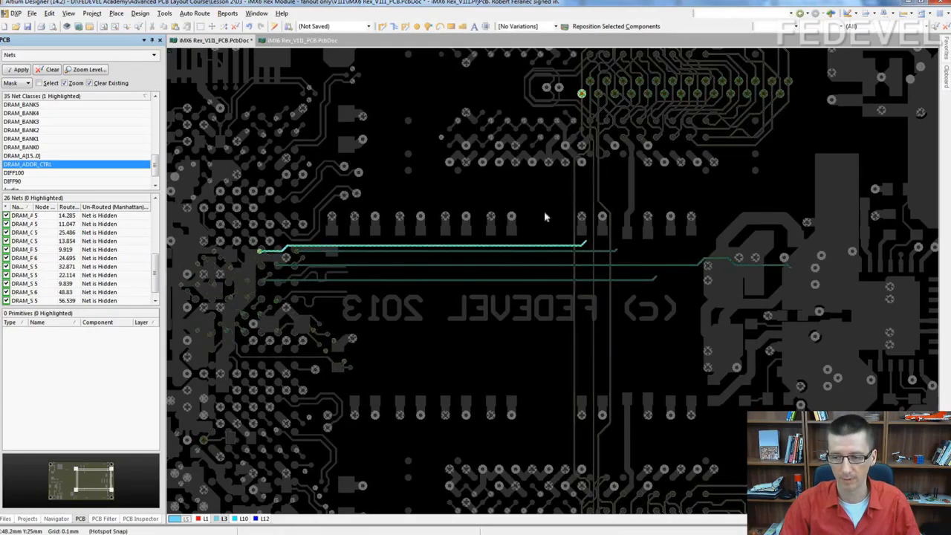
{"action": "left_click", "coordinate": [559, 249]}
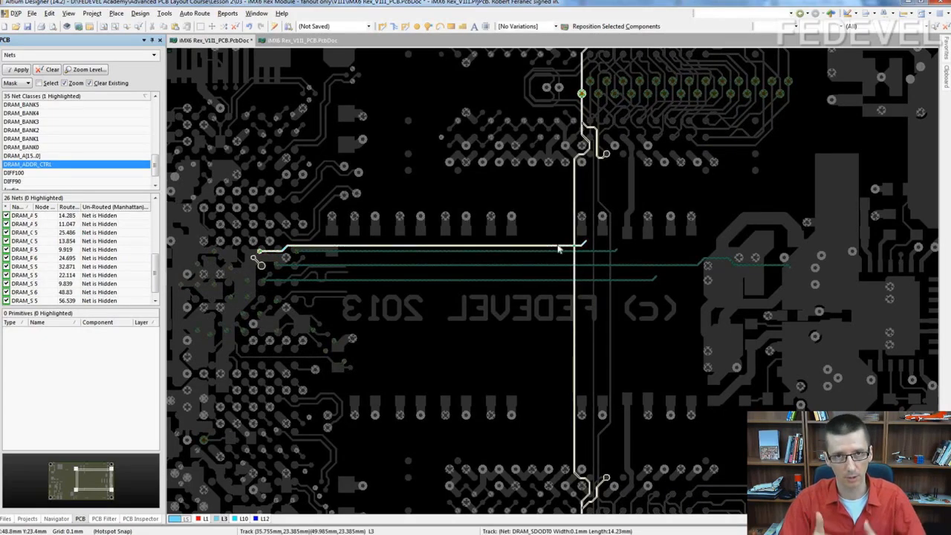
{"action": "scroll", "coordinate": [559, 249], "scroll_direction": "up", "scroll_amount": 2, "text": "ctrl"}
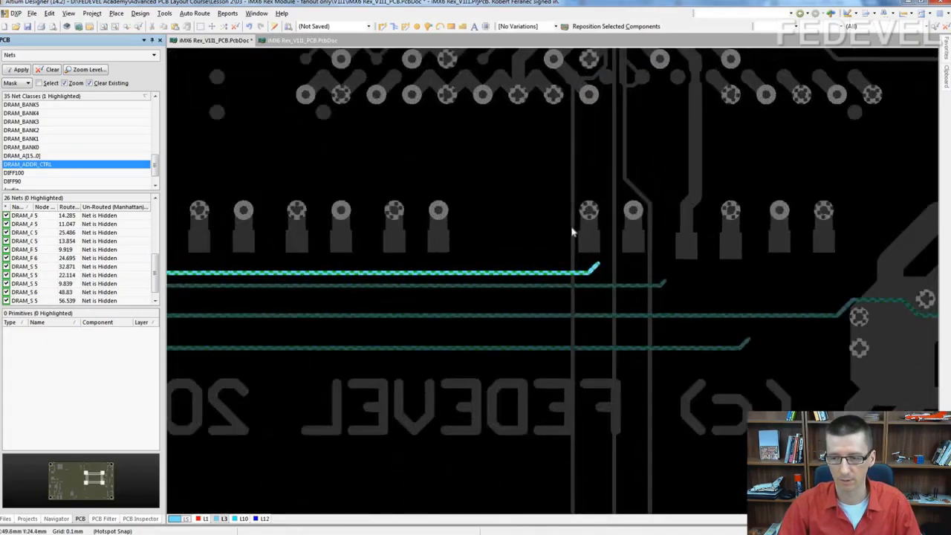
{"action": "left_click", "coordinate": [382, 26]}
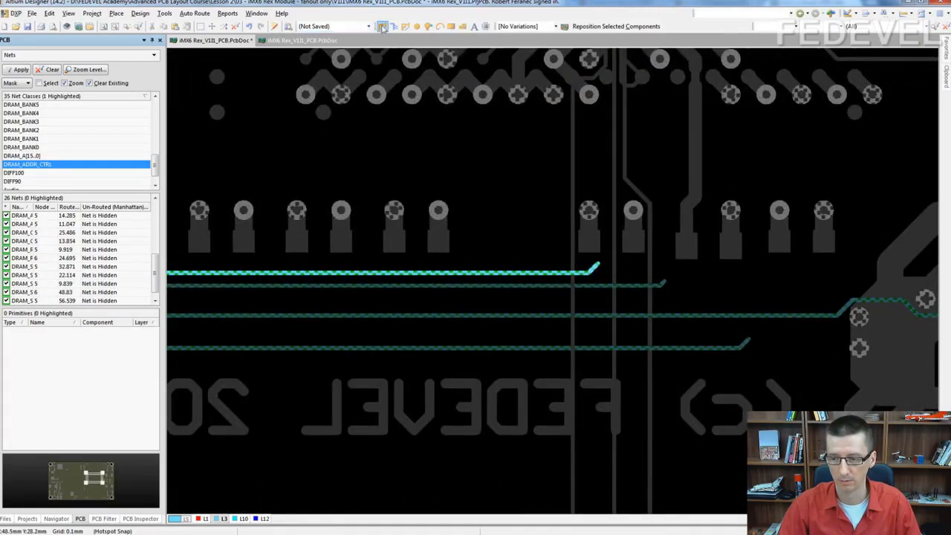
{"action": "left_click", "coordinate": [501, 272]}
{"action": "left_click", "coordinate": [573, 253]}
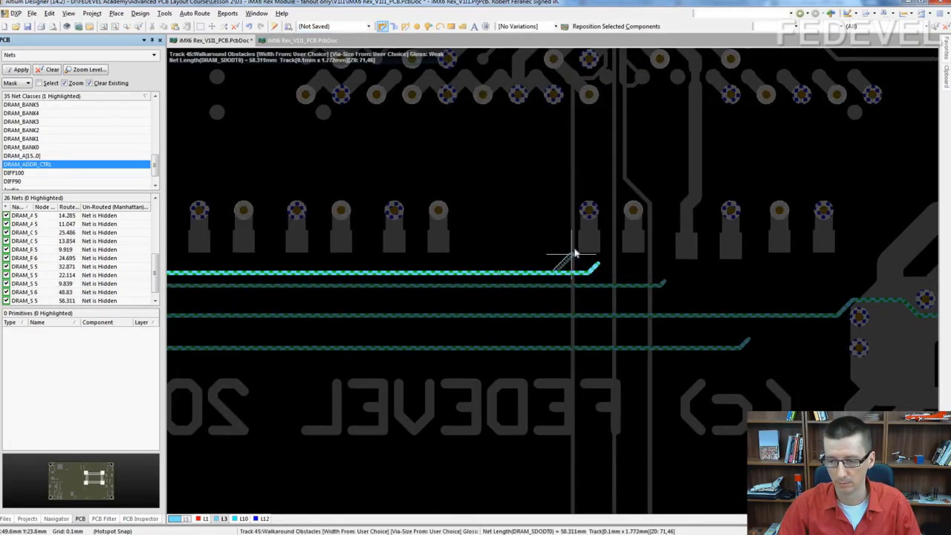
{"action": "left_click", "coordinate": [574, 253]}
{"action": "right_click", "coordinate": [576, 252]}
Step: Place a via at the end of the L3 DRAM_SDODT0 track to join it to the vertical L10 track
{"action": "key", "text": "p"}
{"action": "key", "text": "v"}
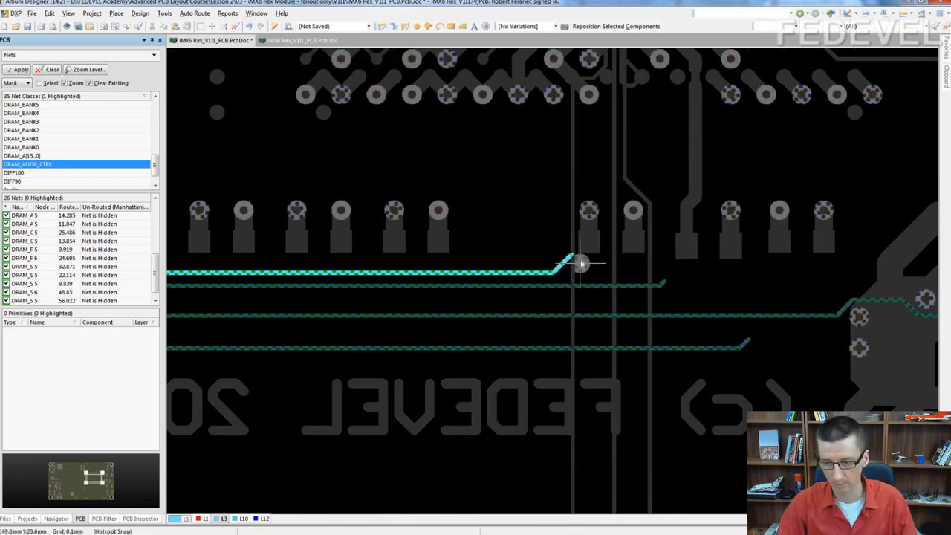
{"action": "left_click", "coordinate": [572, 255]}
{"action": "right_click", "coordinate": [566, 255]}
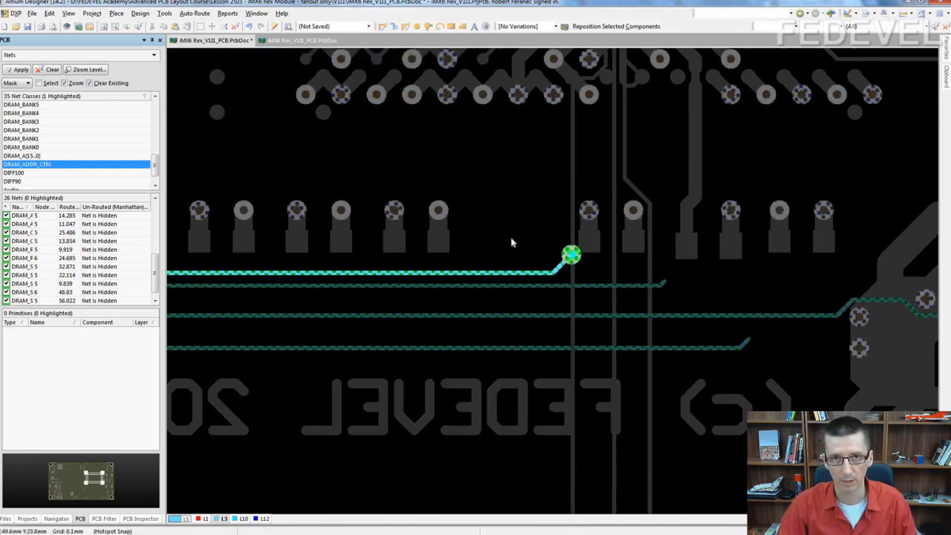
{"action": "scroll", "coordinate": [510, 213], "scroll_direction": "down", "scroll_amount": 2, "text": "ctrl"}
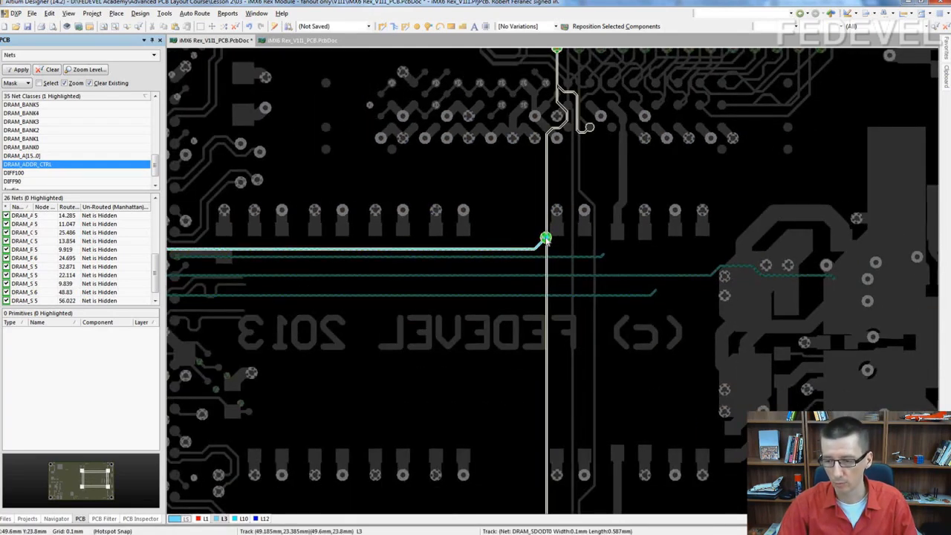
{"action": "scroll", "coordinate": [546, 239], "scroll_direction": "down", "scroll_amount": 2, "text": "ctrl"}
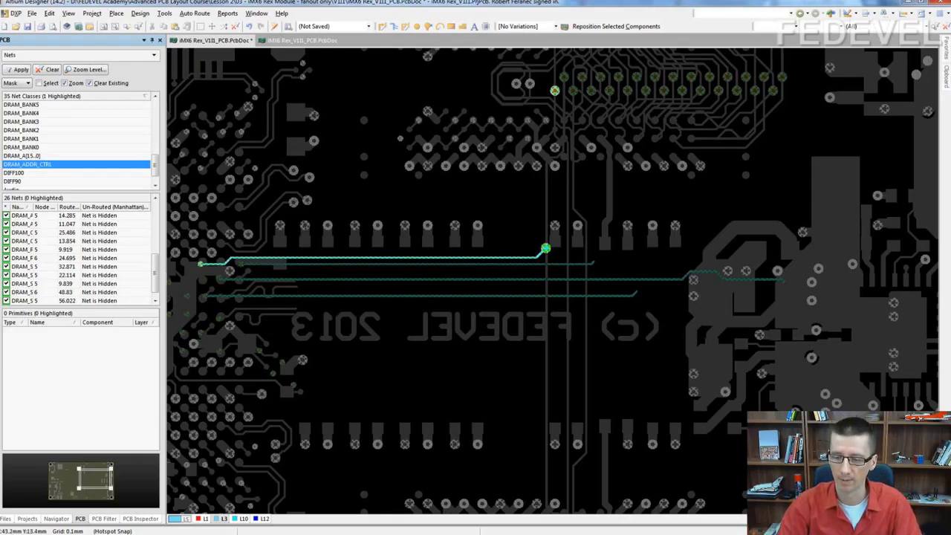
Step: On L10, examine the DRAM_SDODT0 branches running from the new via to the upper and lower memory chips
{"action": "left_click", "coordinate": [239, 519]}
{"action": "scroll", "coordinate": [405, 355], "scroll_direction": "down", "scroll_amount": 3, "text": "ctrl"}
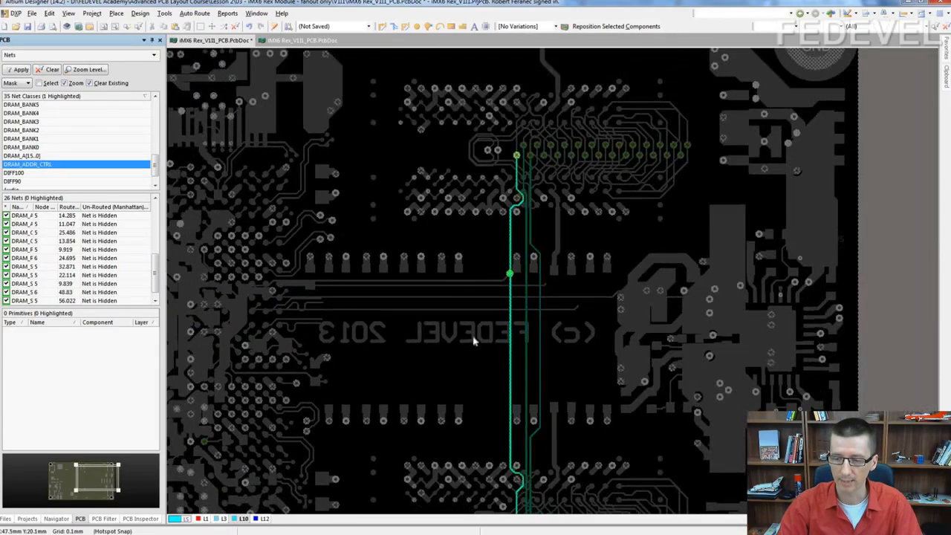
{"action": "right_click_drag", "start_coordinate": [459, 332], "coordinate": [437, 287]}
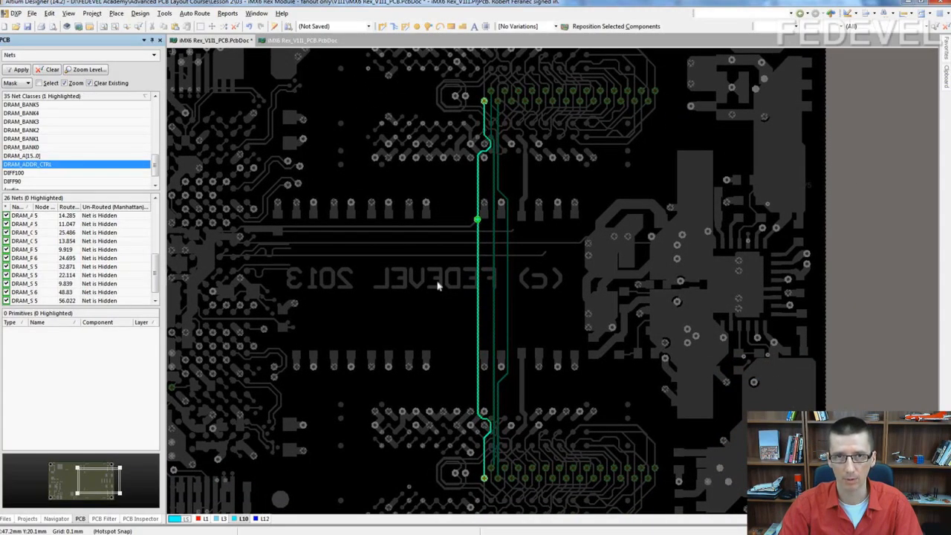
{"action": "left_click", "coordinate": [467, 218]}
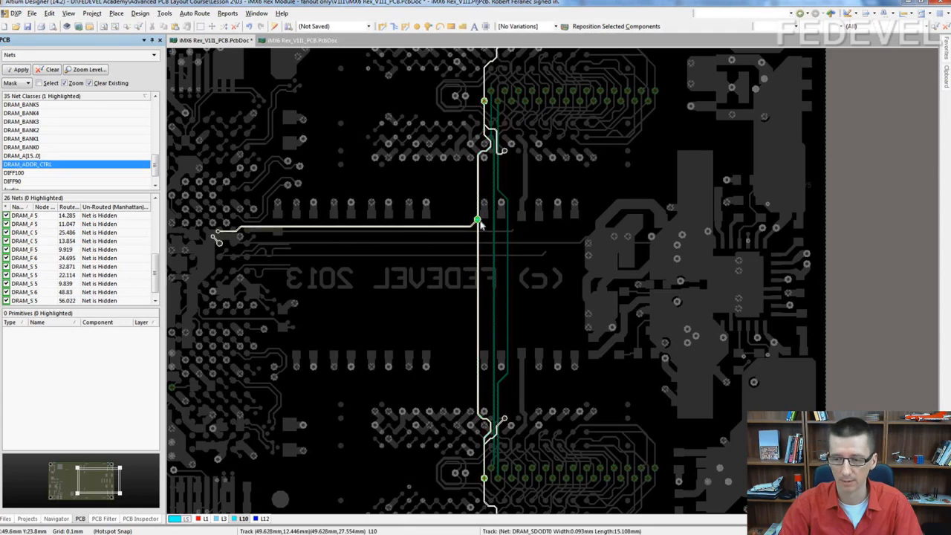
{"action": "scroll", "coordinate": [480, 225], "scroll_direction": "up", "scroll_amount": 1, "text": "ctrl"}
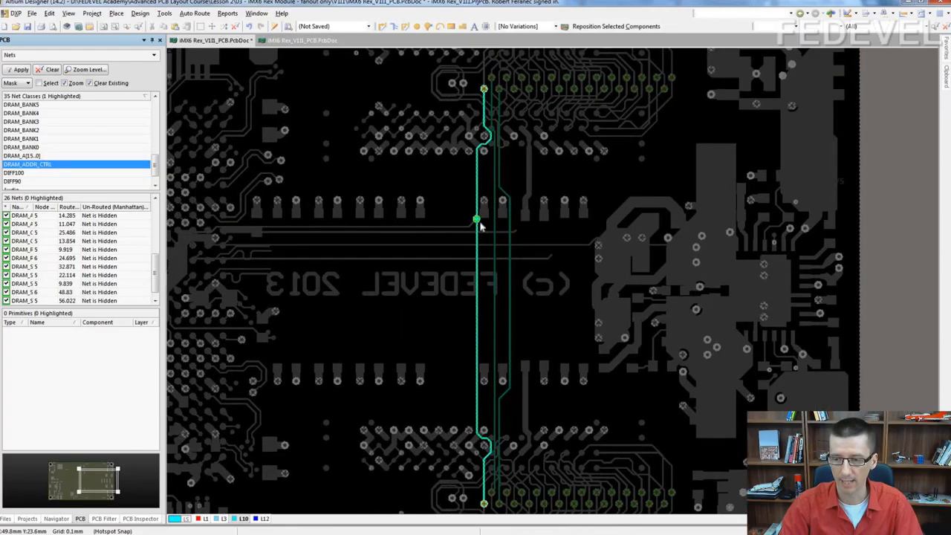
{"action": "left_click", "coordinate": [478, 222]}
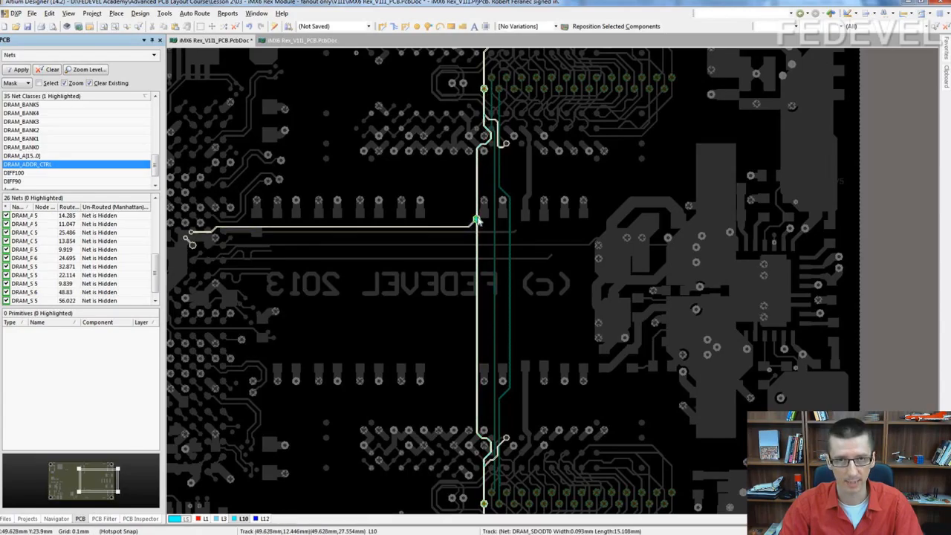
{"action": "scroll", "coordinate": [480, 217], "scroll_direction": "down", "scroll_amount": 2}
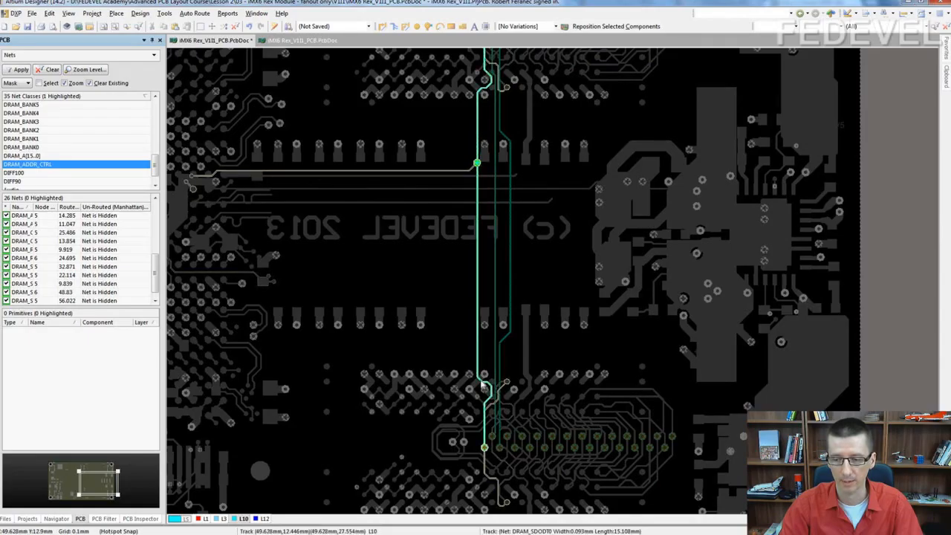
Step: Move the DRAM_SDODT0 via down its L10 track to about midway between the memory chips, and move it back up near the upper chip
{"action": "left_click_drag", "start_coordinate": [477, 165], "coordinate": [478, 230]}
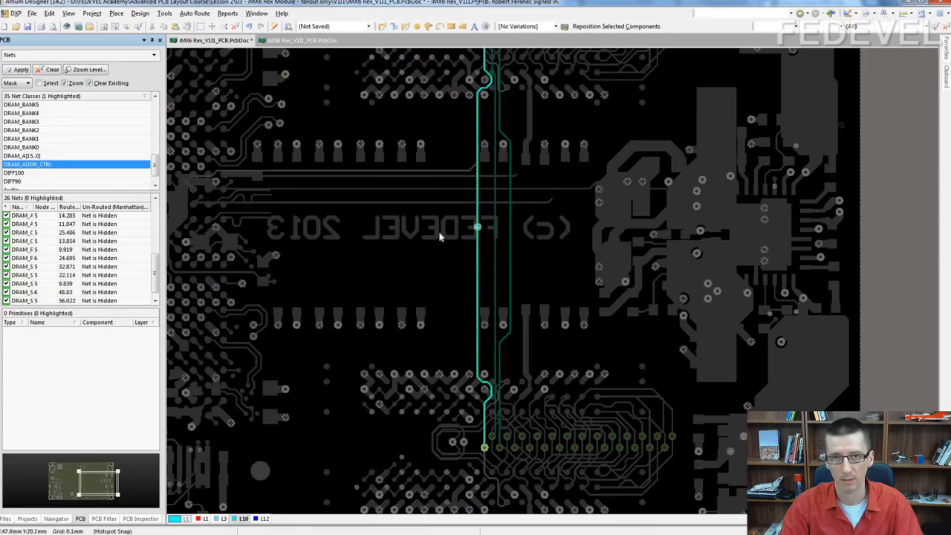
{"action": "left_click", "coordinate": [476, 225]}
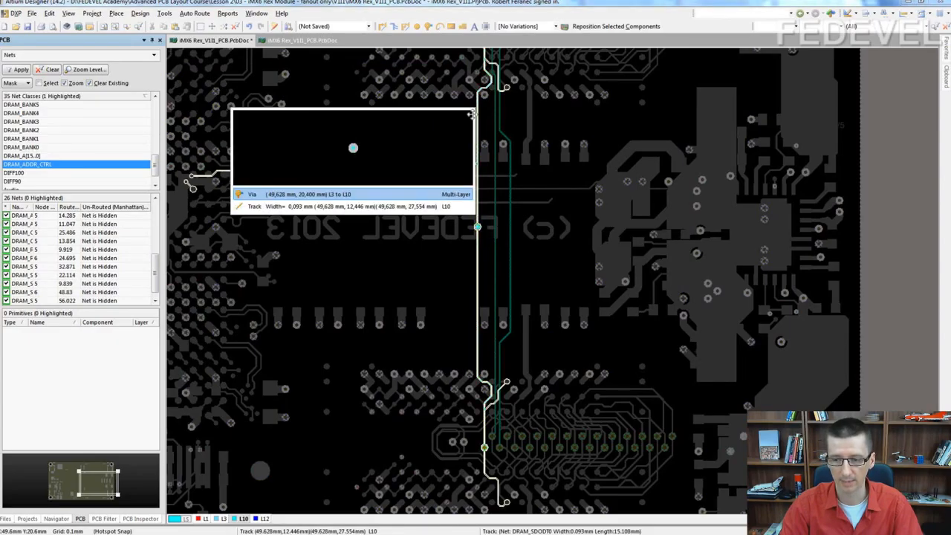
{"action": "left_click", "coordinate": [439, 194]}
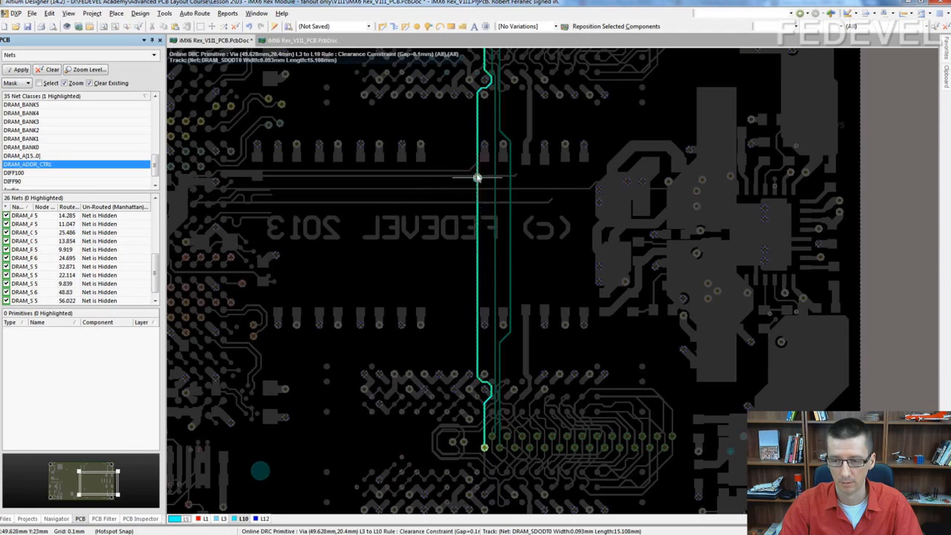
{"action": "left_click", "coordinate": [478, 121]}
{"action": "scroll", "coordinate": [456, 170], "scroll_direction": "up", "scroll_amount": 3}
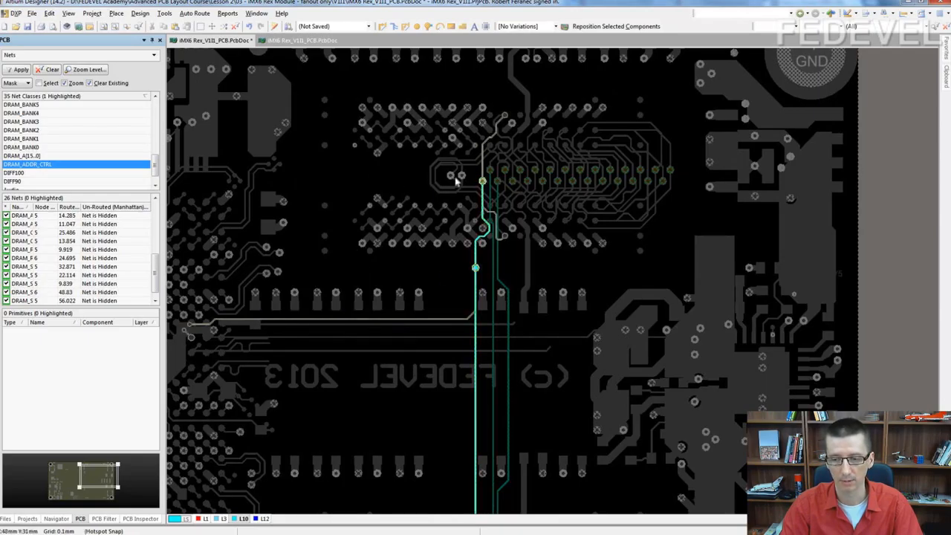
{"action": "scroll", "coordinate": [448, 224], "scroll_direction": "down", "scroll_amount": 2}
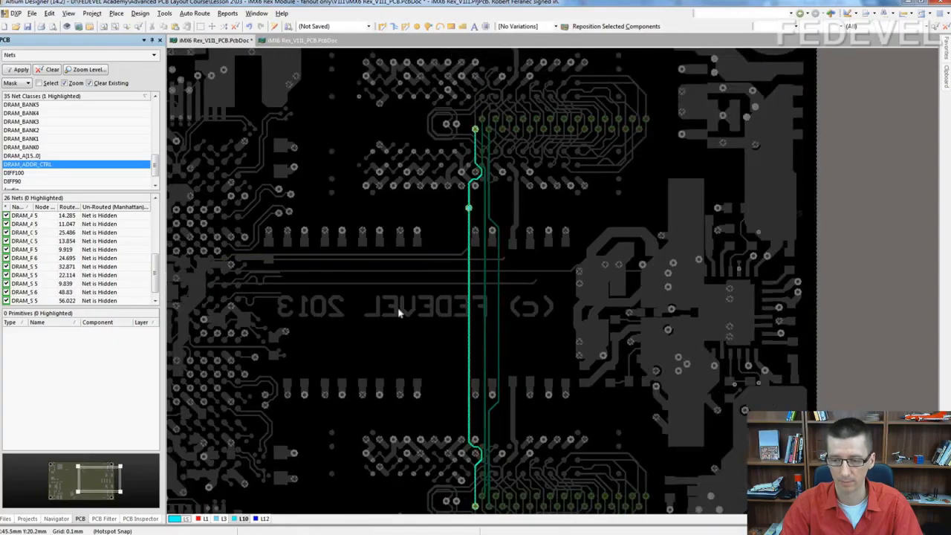
{"action": "scroll", "coordinate": [385, 297], "scroll_direction": "down", "scroll_amount": 1, "text": "ctrl"}
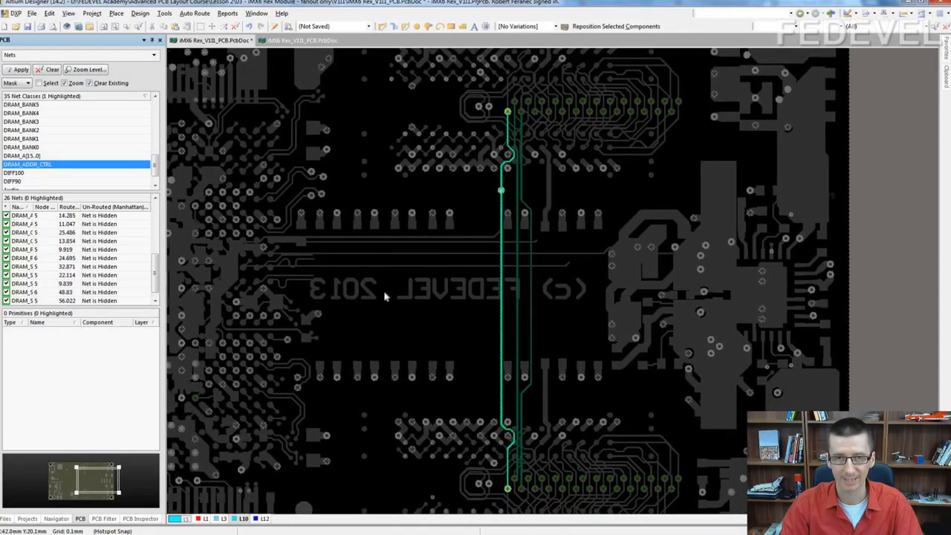
Step: Compare the DRAM_SDODT0 connection on layers L3 and L10, returning to L3
{"action": "left_click", "coordinate": [392, 236]}
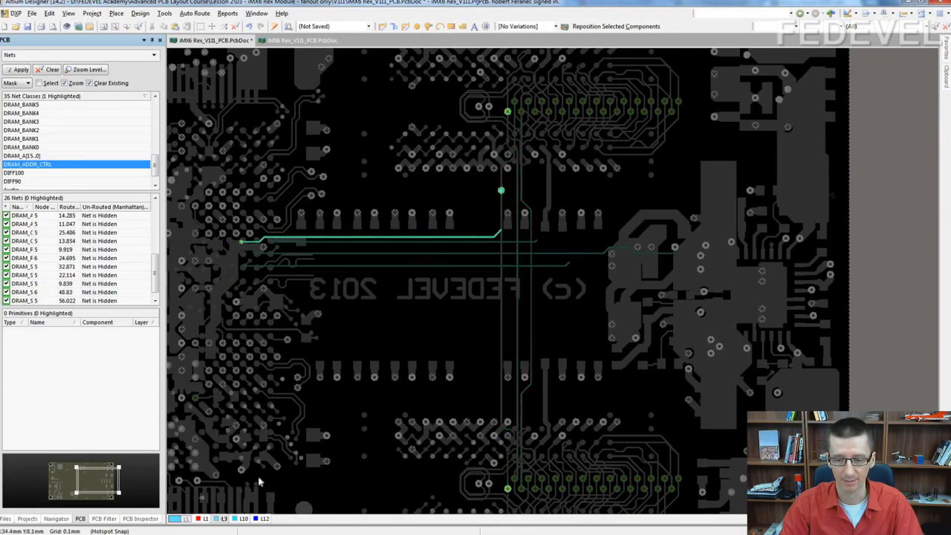
{"action": "left_click", "coordinate": [238, 519]}
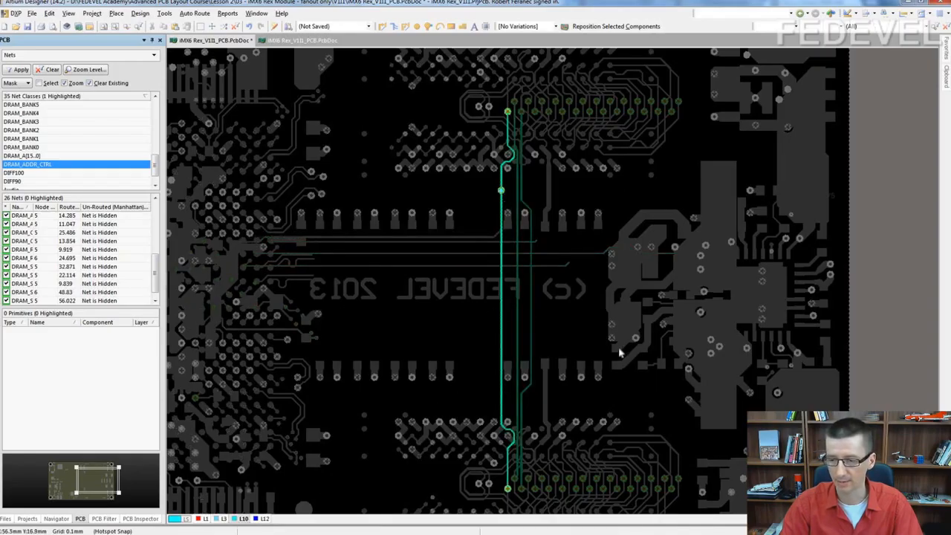
{"action": "left_click", "coordinate": [223, 519]}
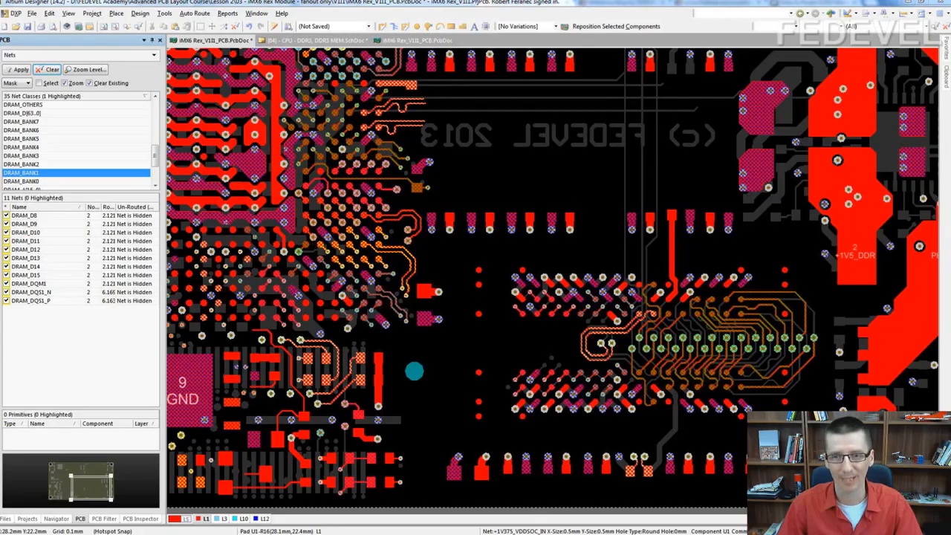
Step: Highlight the DRAM_BANK0 net class and examine its fanout at the processor and memory chip on L1 and L3
{"action": "right_click_drag", "start_coordinate": [452, 262], "coordinate": [421, 260]}
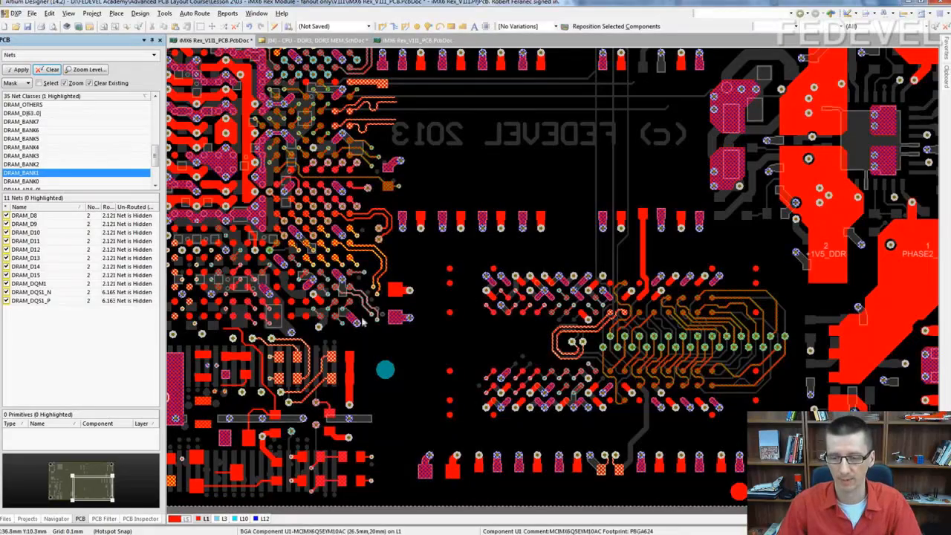
{"action": "scroll", "coordinate": [305, 318], "scroll_direction": "up", "scroll_amount": 2, "text": "ctrl"}
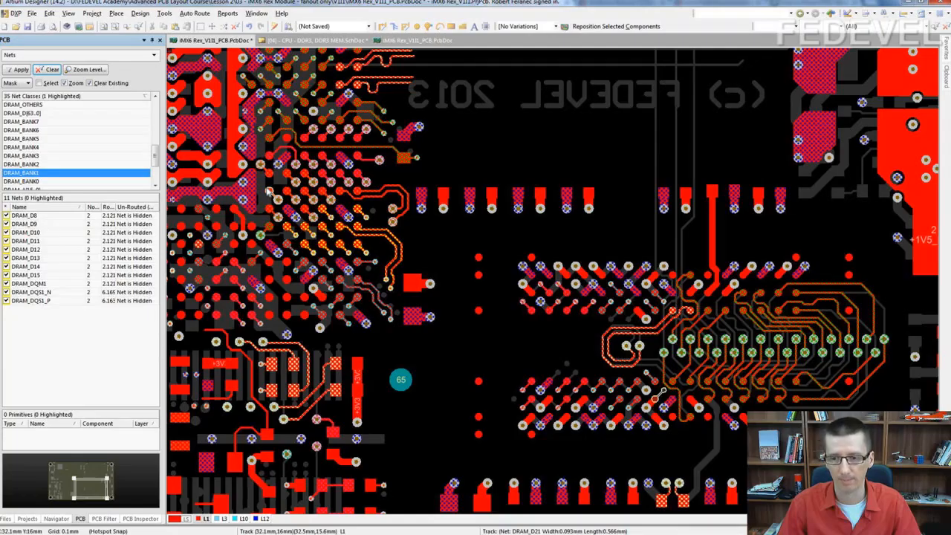
{"action": "left_click", "coordinate": [49, 182]}
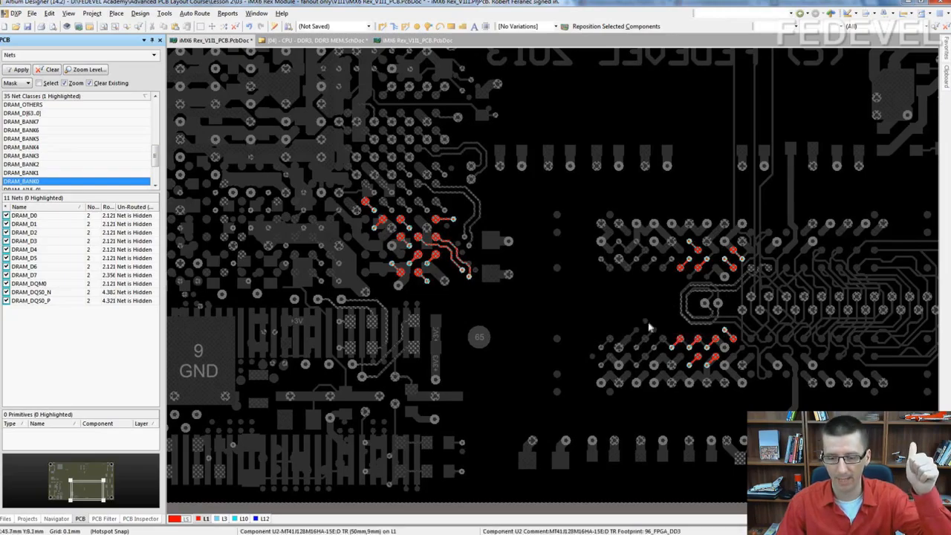
{"action": "left_click", "coordinate": [223, 518]}
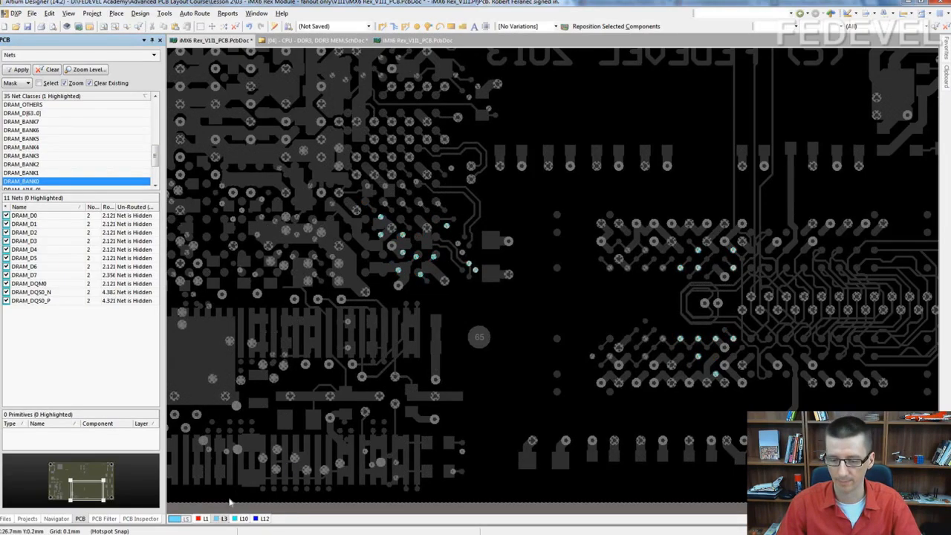
{"action": "left_click", "coordinate": [200, 520]}
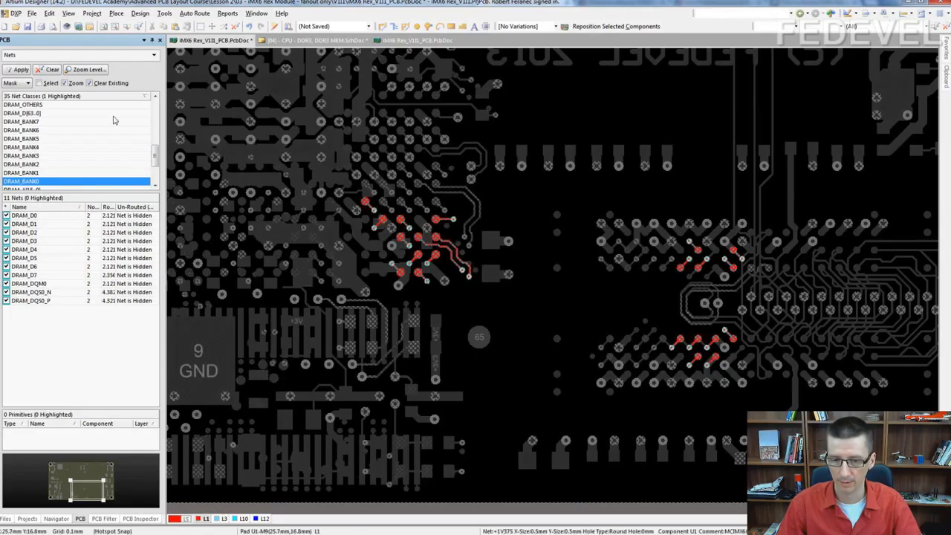
Step: Highlight the DRAM_BANK1 net class and compare its processor fanout on L1 with its memory chip fanout on L12
{"action": "left_click", "coordinate": [62, 174]}
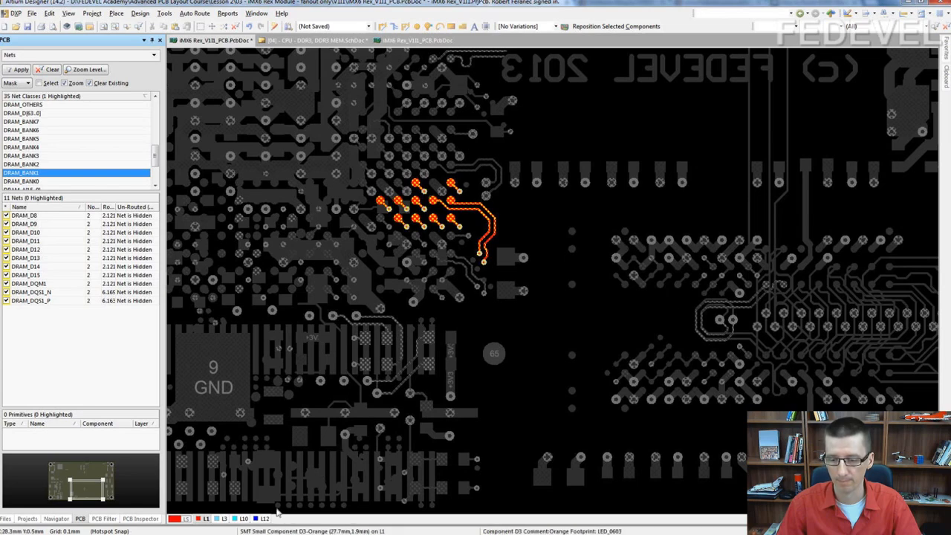
{"action": "left_click", "coordinate": [264, 519]}
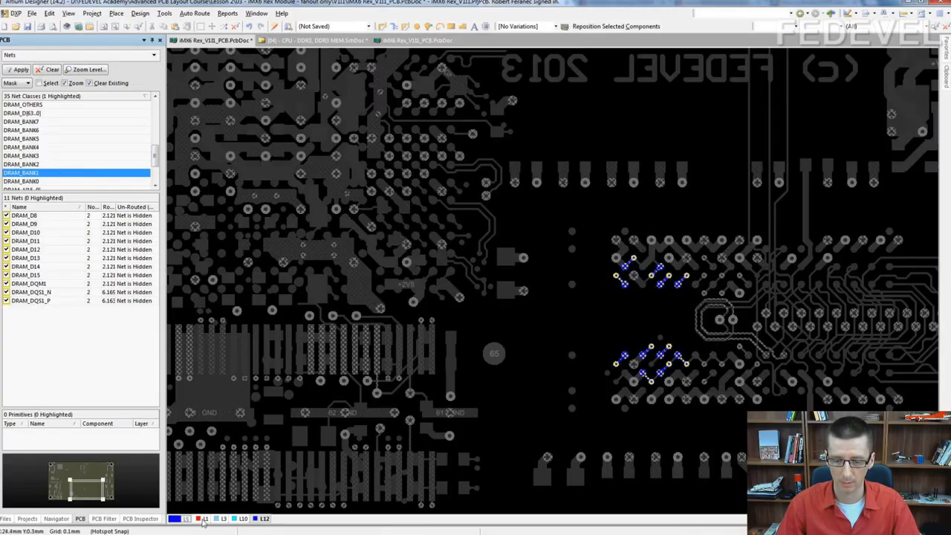
{"action": "left_click", "coordinate": [203, 519]}
Step: Highlight the DRAM_BANK2 net class to check its fanout on L1 and L12, and display the DRAM_BANK3 net class on L1
{"action": "left_click", "coordinate": [37, 164]}
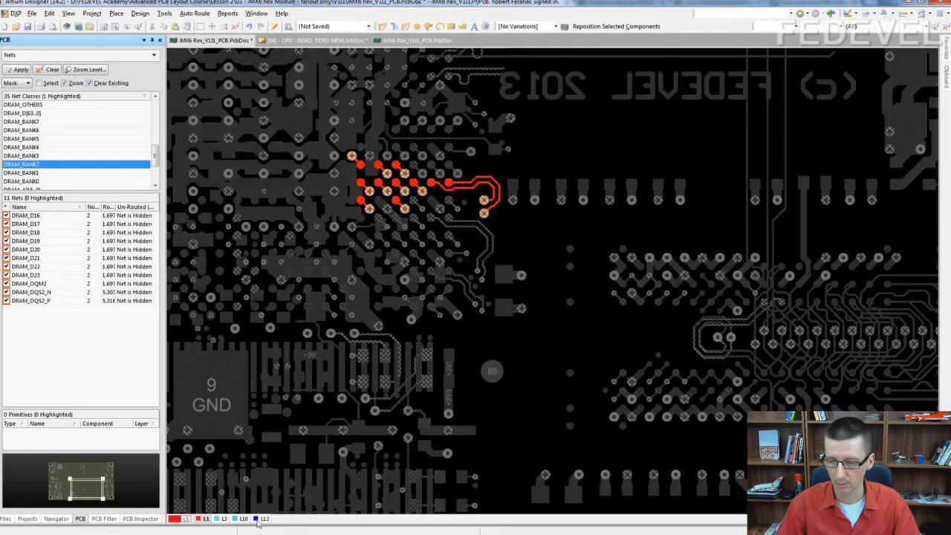
{"action": "left_click", "coordinate": [262, 519]}
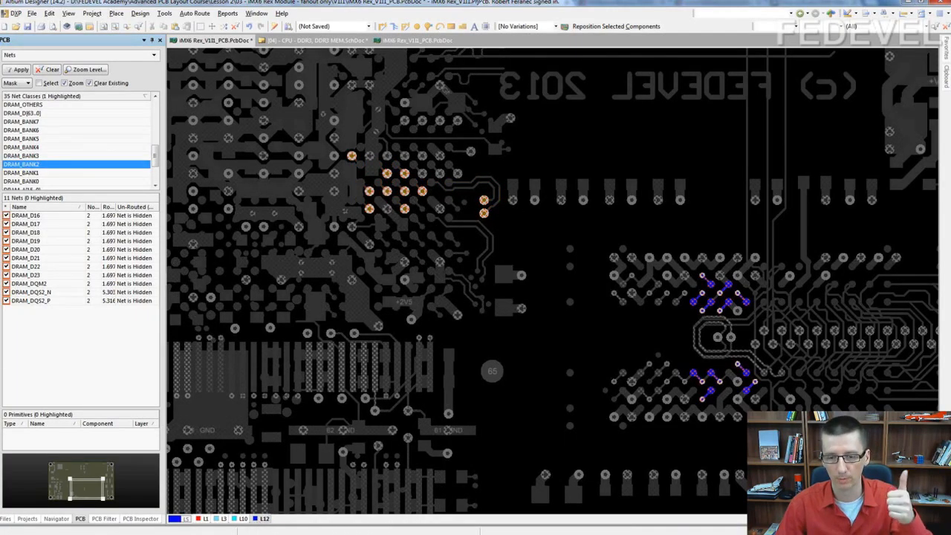
{"action": "left_click", "coordinate": [202, 519]}
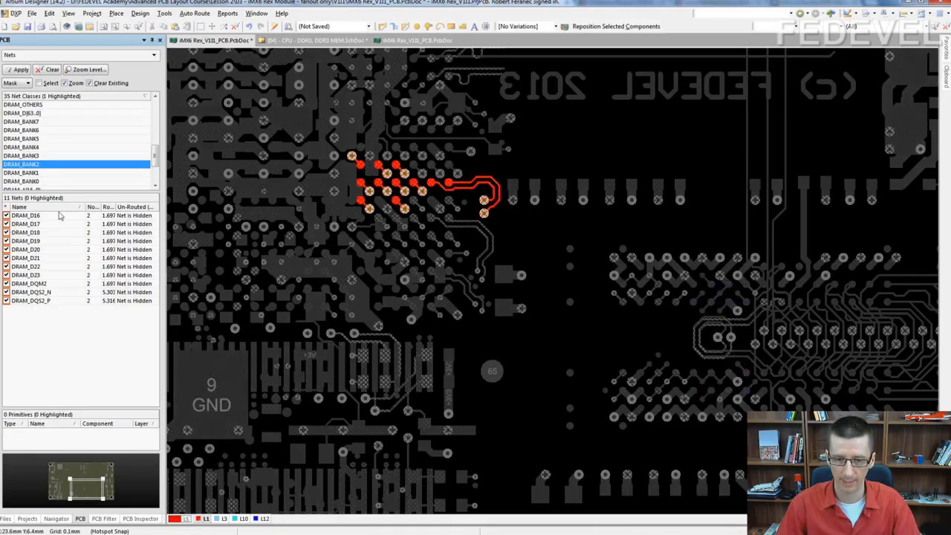
{"action": "left_click", "coordinate": [37, 156]}
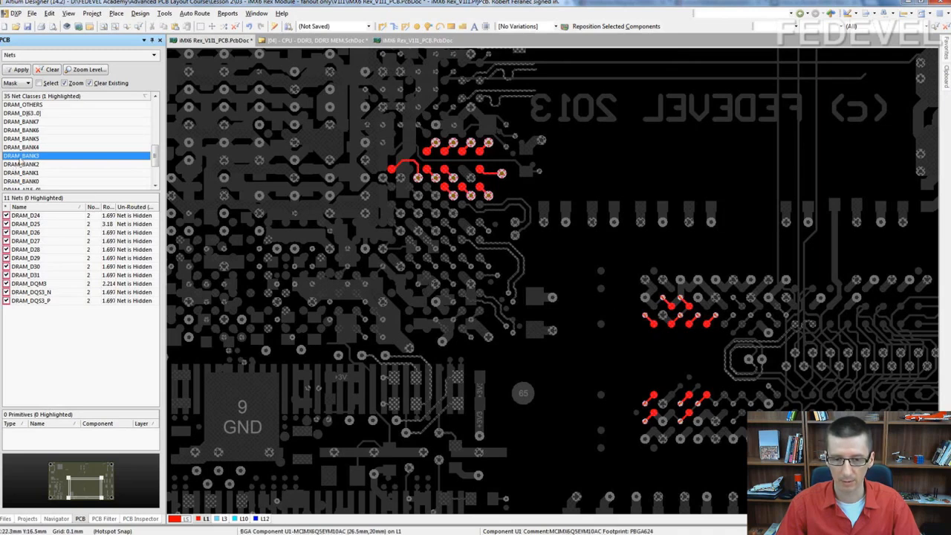
Step: Compare the DRAM_BANK1 and DRAM_BANK3 fanout on L1, clear the highlighting and check the designator of the memory chip on L1
{"action": "left_click", "coordinate": [33, 173]}
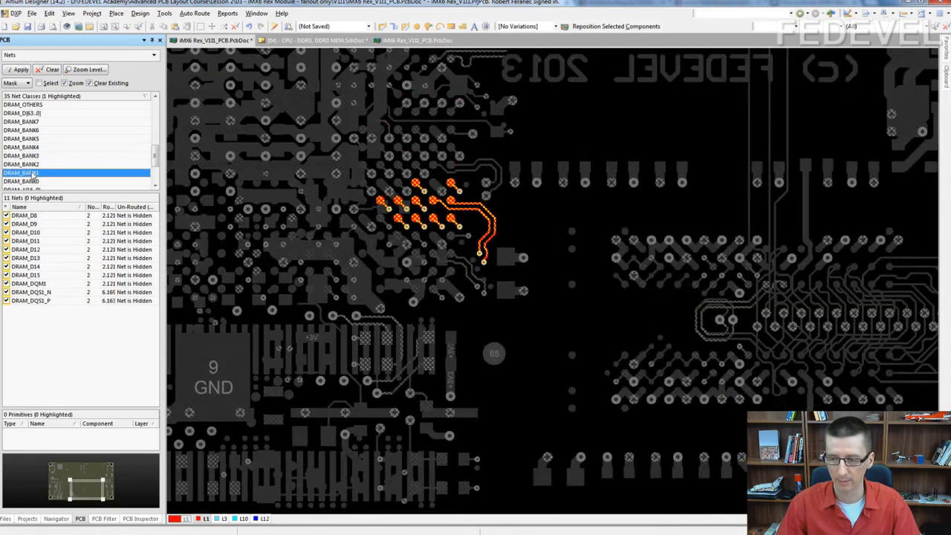
{"action": "left_click", "coordinate": [31, 156]}
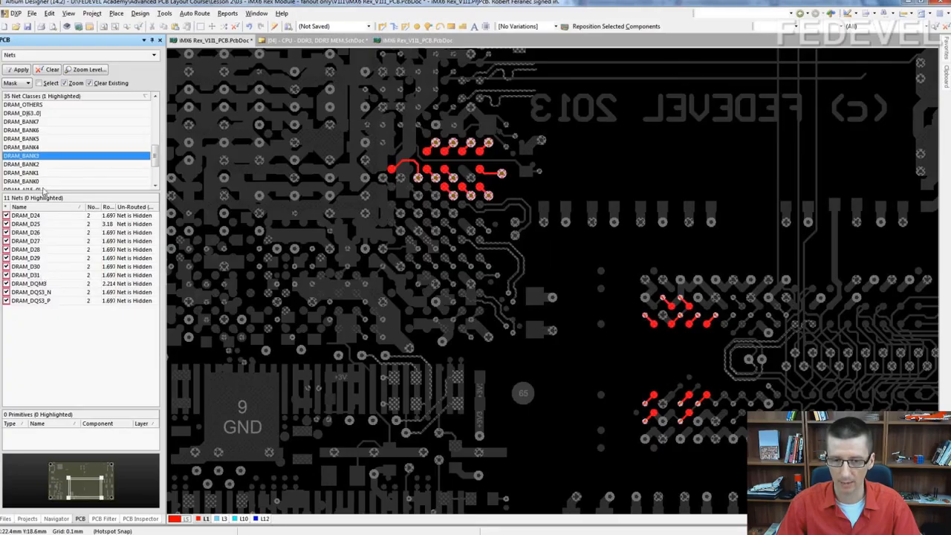
{"action": "left_click", "coordinate": [48, 69]}
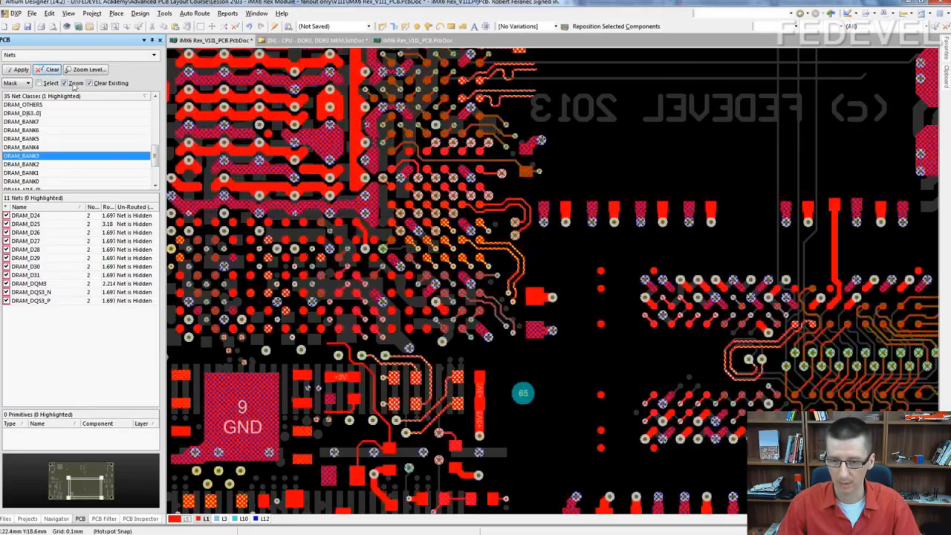
{"action": "double_click", "coordinate": [699, 360]}
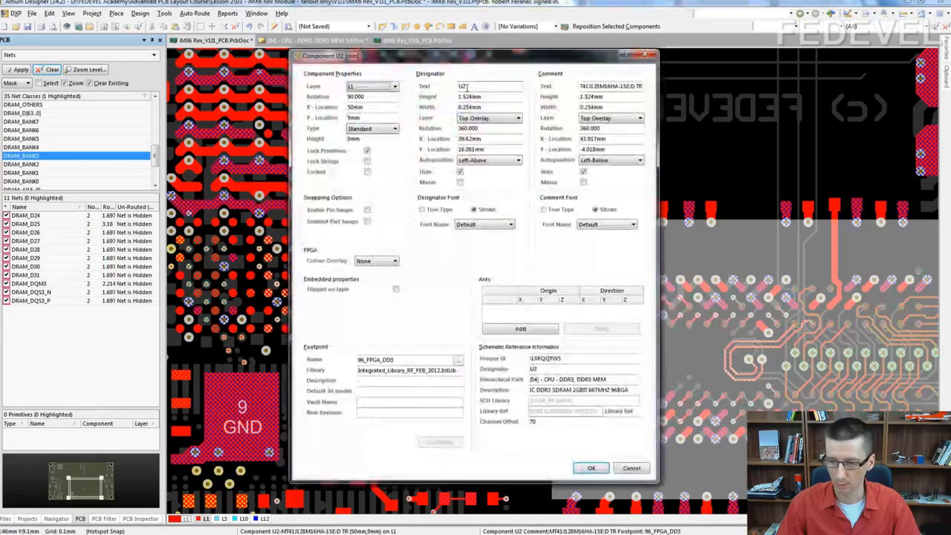
{"action": "left_click", "coordinate": [649, 55]}
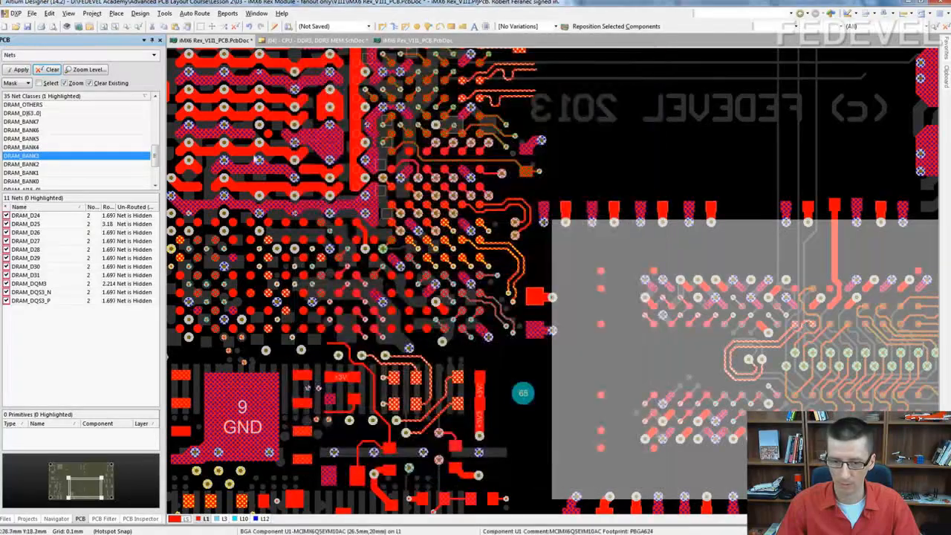
Step: Highlight DRAM_BANK1 and view it on L12, clear the highlighting and check the designator of the memory chip on that layer
{"action": "left_click", "coordinate": [44, 174]}
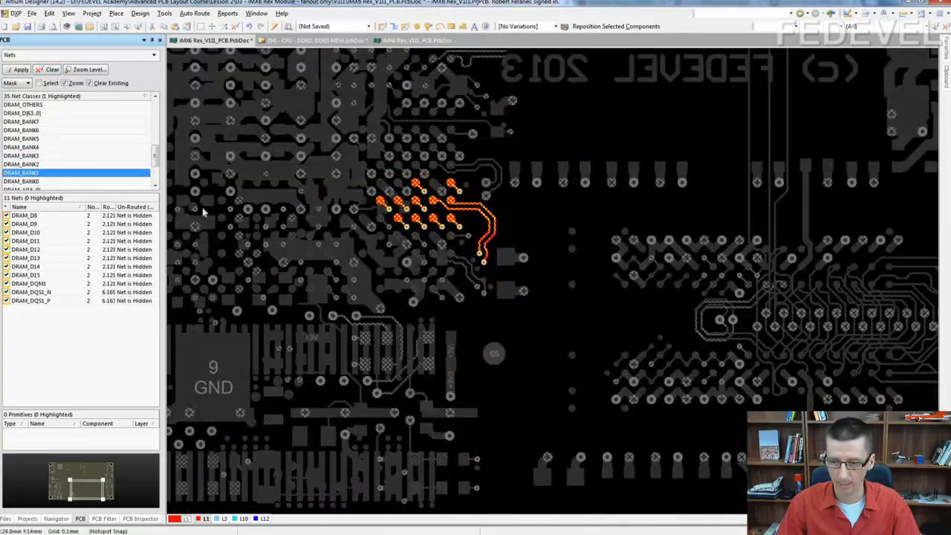
{"action": "key", "text": "KP_Multiply"}
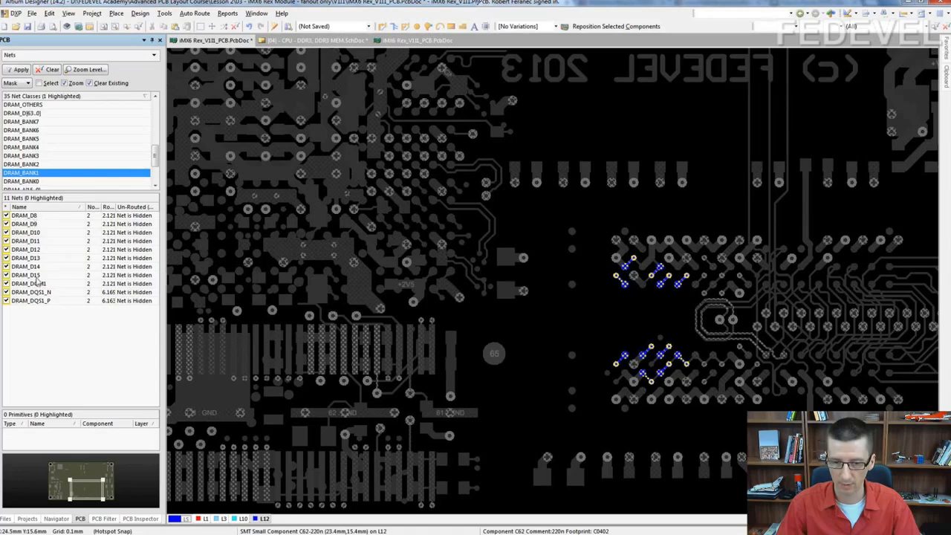
{"action": "left_click", "coordinate": [48, 72]}
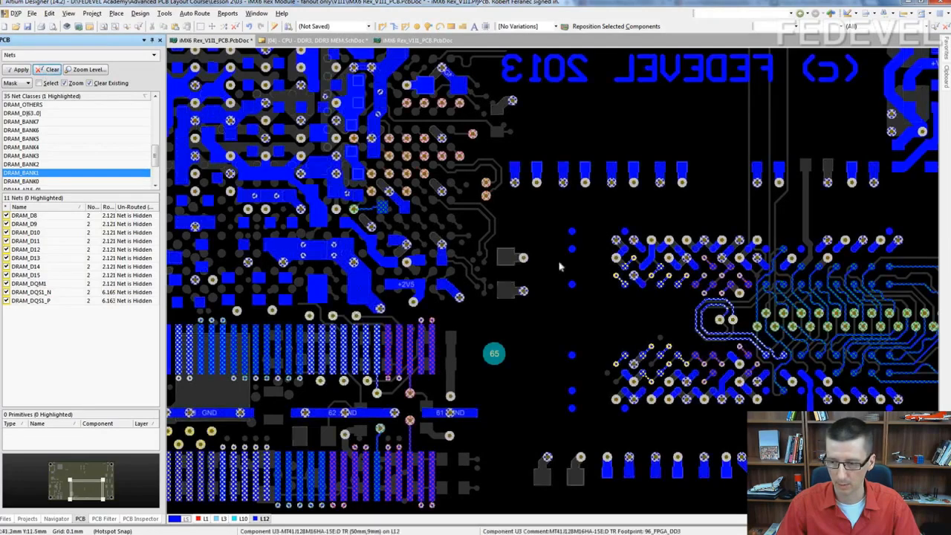
{"action": "left_click", "coordinate": [637, 310]}
{"action": "double_click", "coordinate": [638, 310]}
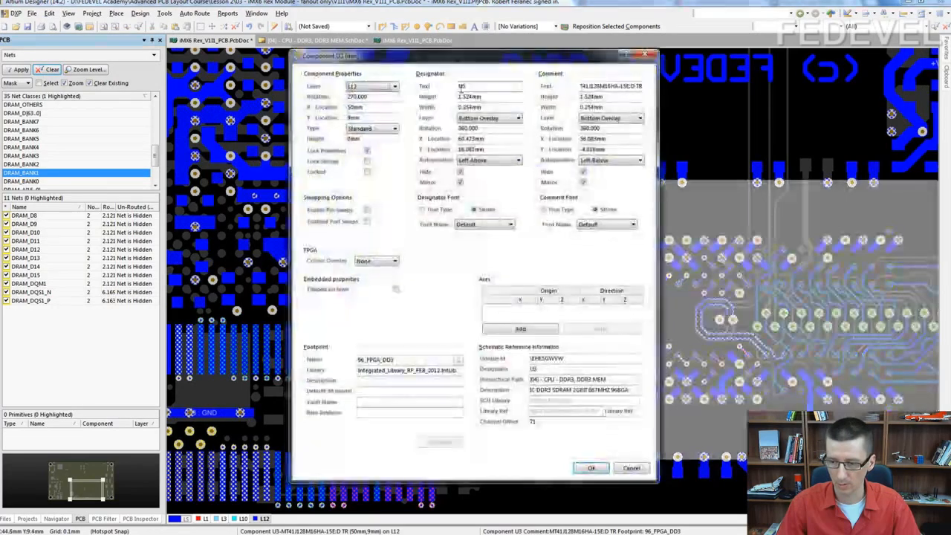
{"action": "left_click", "coordinate": [646, 55]}
{"action": "left_click", "coordinate": [576, 117]}
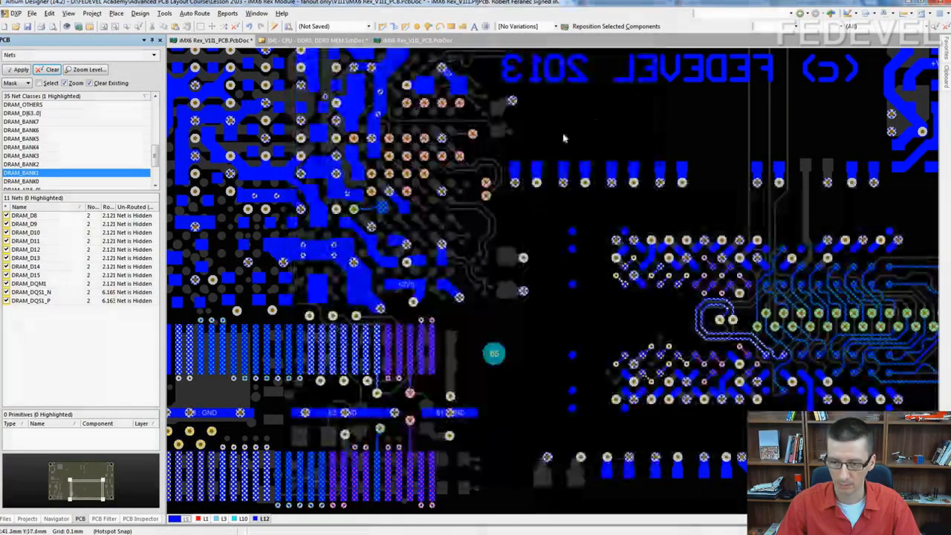
Step: In the [04] - CPU - DDR3, DDR3 MEM schematic, move net labels DRAM_D8 to D15, DQS1_P/N and DQM1 from U3 into empty space beside it
{"action": "left_click", "coordinate": [28, 518]}
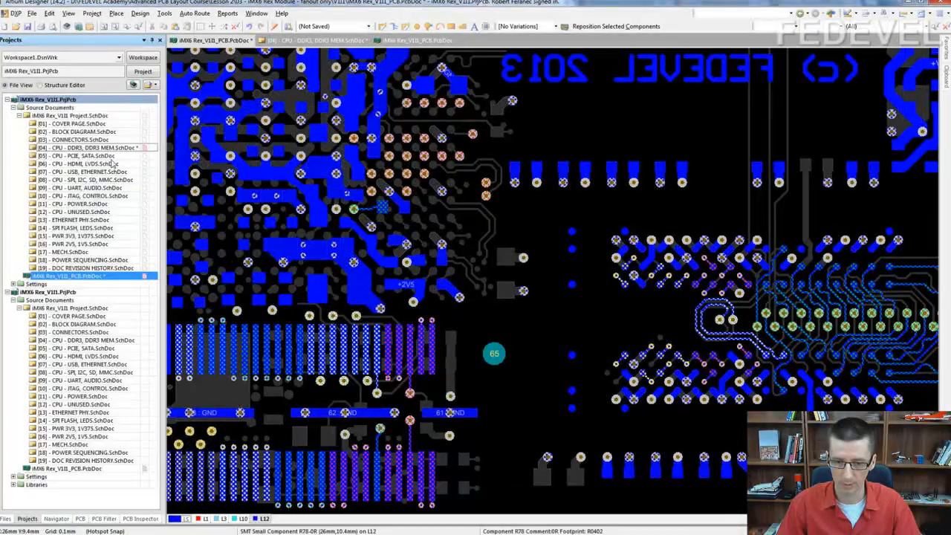
{"action": "double_click", "coordinate": [94, 148]}
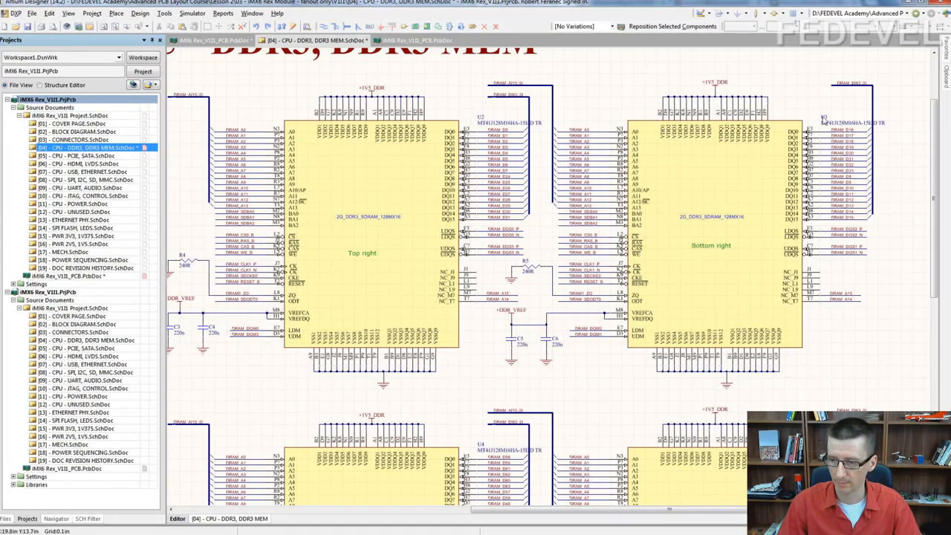
{"action": "right_click_drag", "start_coordinate": [883, 220], "coordinate": [753, 239]}
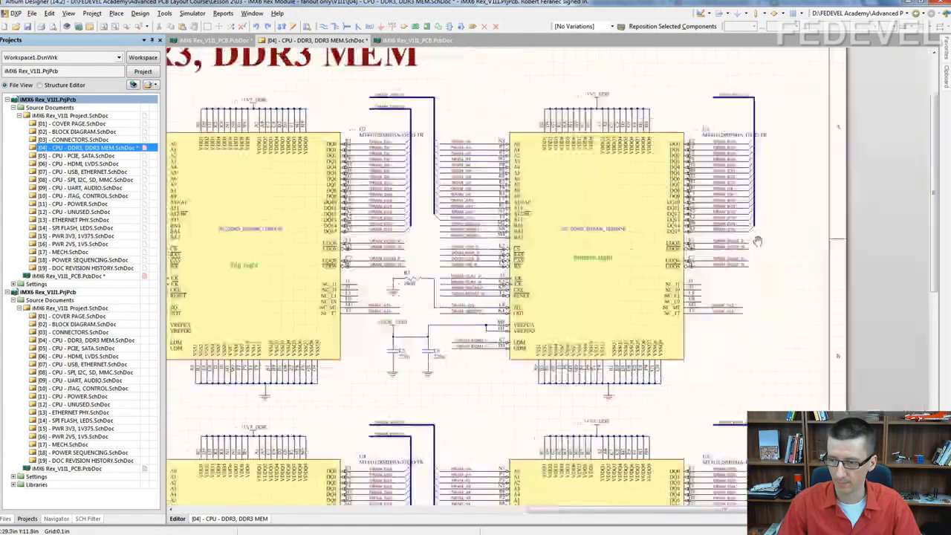
{"action": "scroll", "coordinate": [752, 239], "scroll_direction": "up", "scroll_amount": 3, "text": "ctrl"}
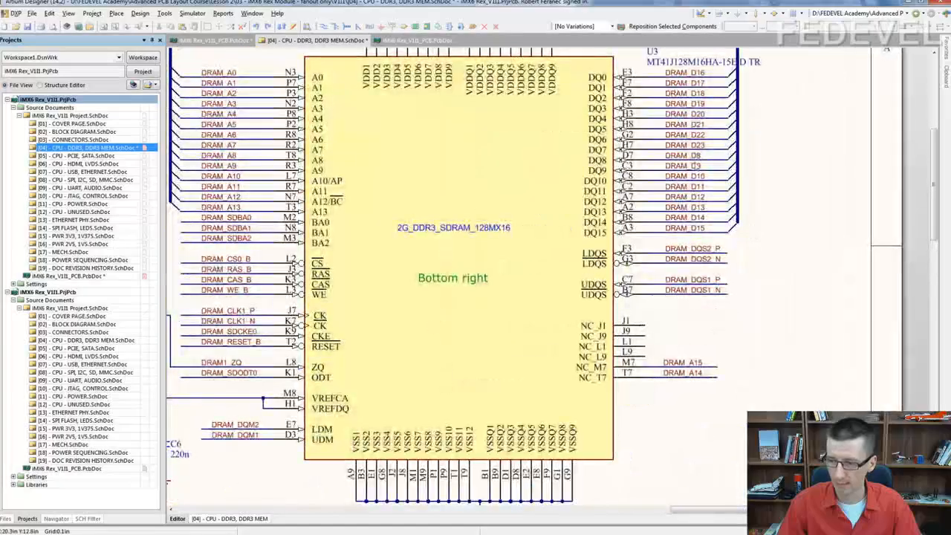
{"action": "left_click_drag", "start_coordinate": [716, 239], "coordinate": [778, 201]}
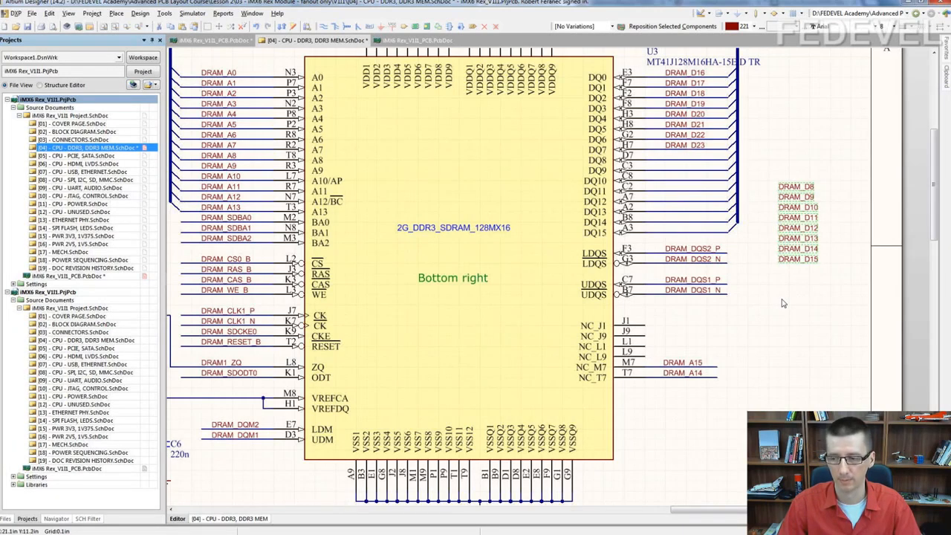
{"action": "left_click_drag", "start_coordinate": [755, 318], "coordinate": [781, 289]}
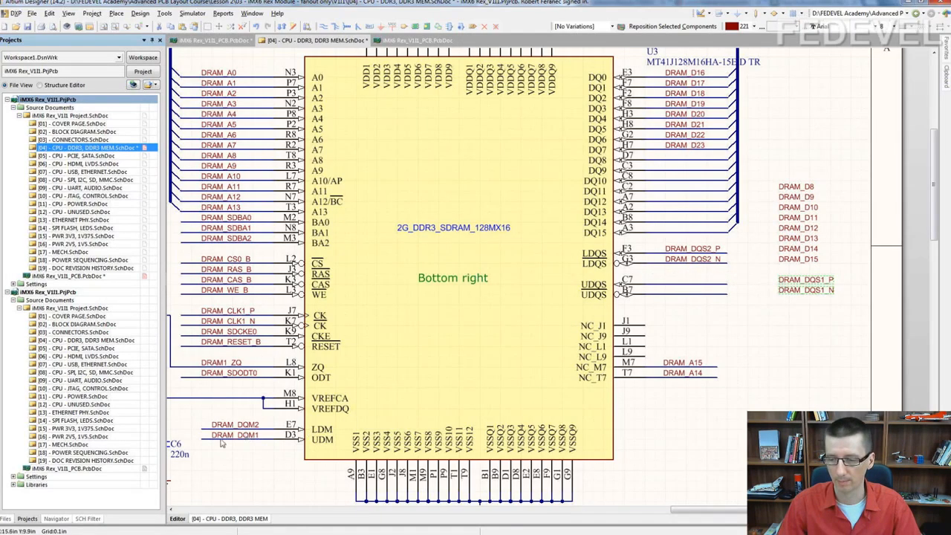
{"action": "left_click_drag", "start_coordinate": [253, 439], "coordinate": [780, 321]}
Step: Move net labels DRAM_D24 to D31, DRAM_DQS3_P/N and DRAM_DQM3 from U2 to U3's DQ8 to DQ15, UDQS and UDM pins
{"action": "scroll", "coordinate": [779, 319], "scroll_direction": "down", "scroll_amount": 2, "text": "ctrl"}
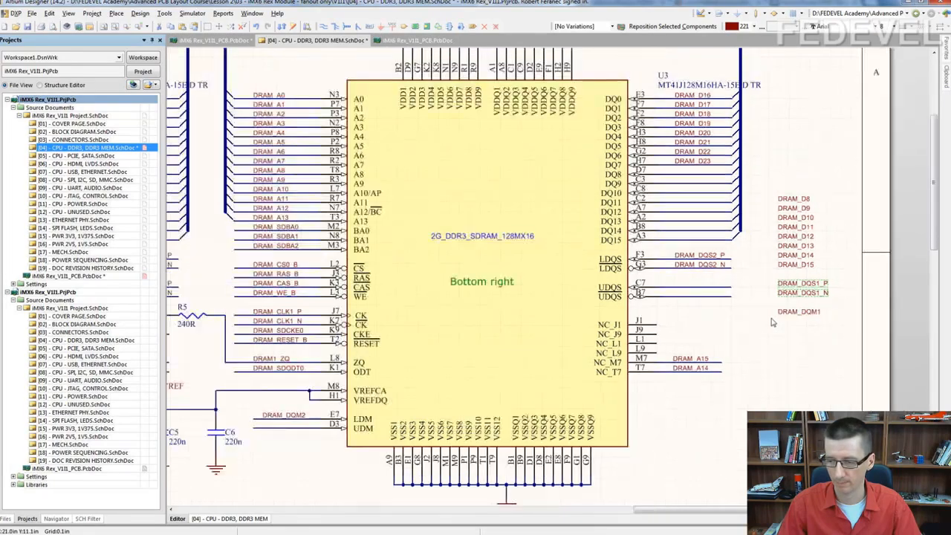
{"action": "right_click_drag", "start_coordinate": [246, 264], "coordinate": [323, 266]}
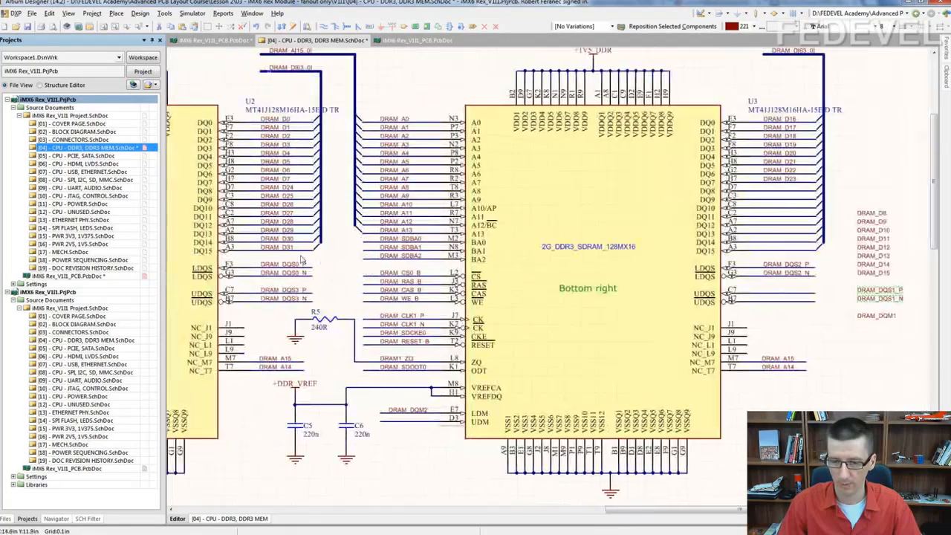
{"action": "left_click_drag", "start_coordinate": [301, 255], "coordinate": [766, 206]}
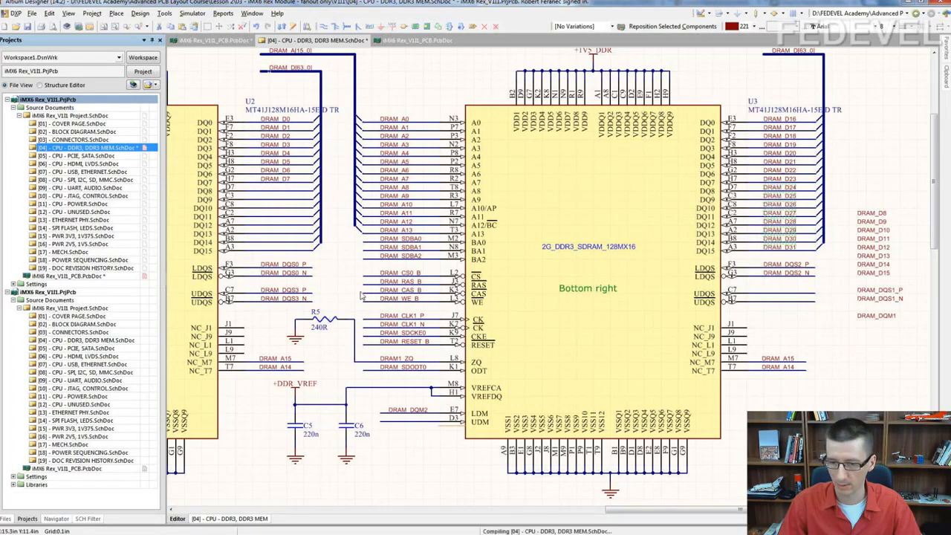
{"action": "left_click_drag", "start_coordinate": [253, 284], "coordinate": [766, 295]}
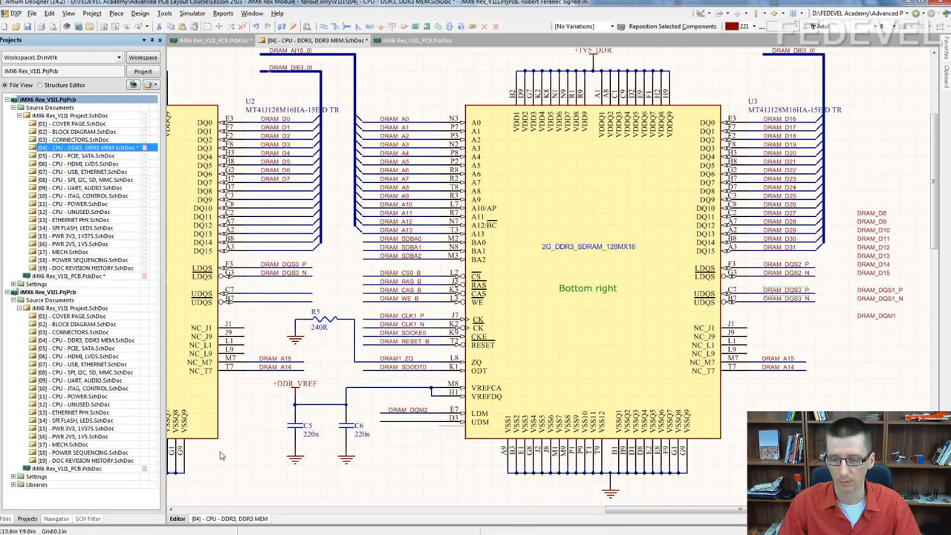
{"action": "right_click_drag", "start_coordinate": [237, 460], "coordinate": [548, 387]}
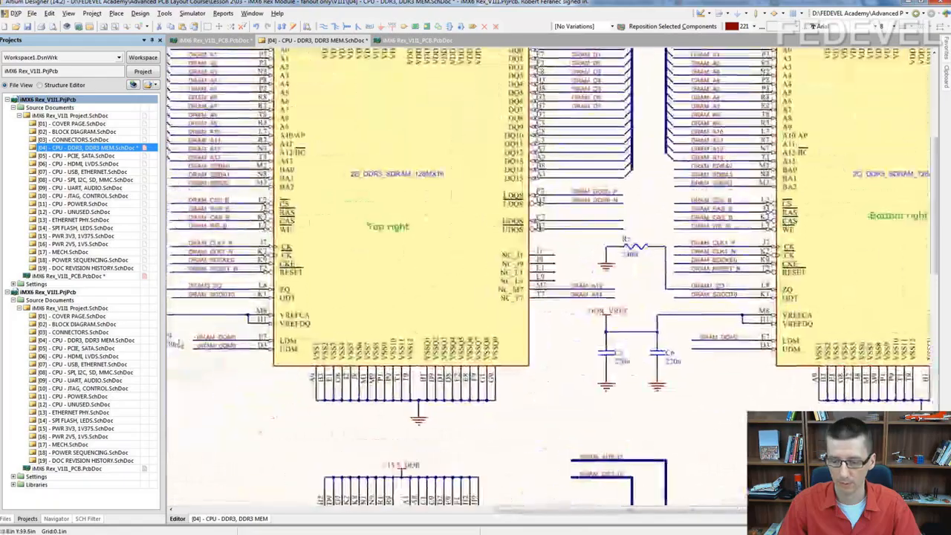
{"action": "left_click_drag", "start_coordinate": [216, 346], "coordinate": [720, 347]}
Step: Place the set-aside net labels DRAM_D8 to D15, DRAM_DQS1_P/N and DRAM_DQM1 on U2's DQ8 to DQ15, UDQS and UDM pins
{"action": "right_click_drag", "start_coordinate": [703, 382], "coordinate": [307, 402]}
{"action": "left_click_drag", "start_coordinate": [757, 154], "coordinate": [816, 225]}
{"action": "left_click_drag", "start_coordinate": [794, 160], "coordinate": [206, 136]}
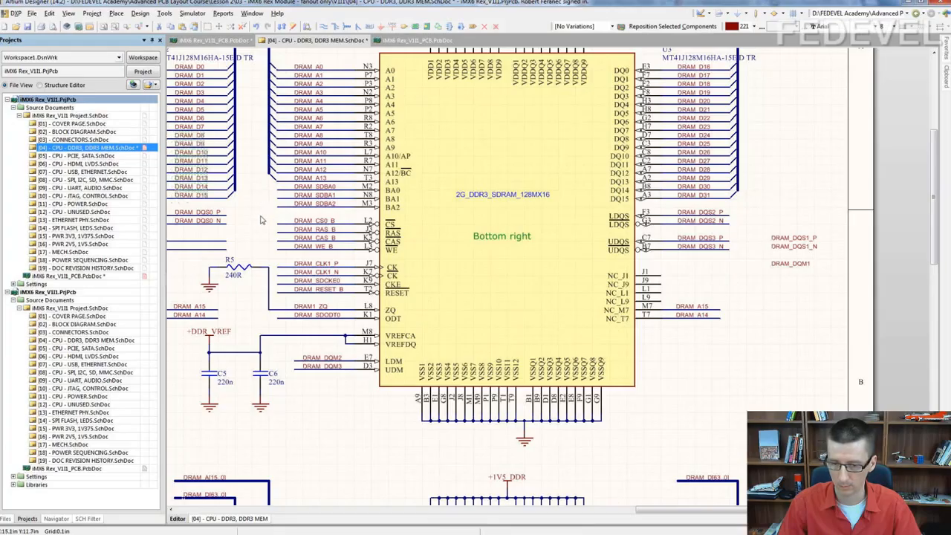
{"action": "right_click_drag", "start_coordinate": [263, 218], "coordinate": [362, 215]}
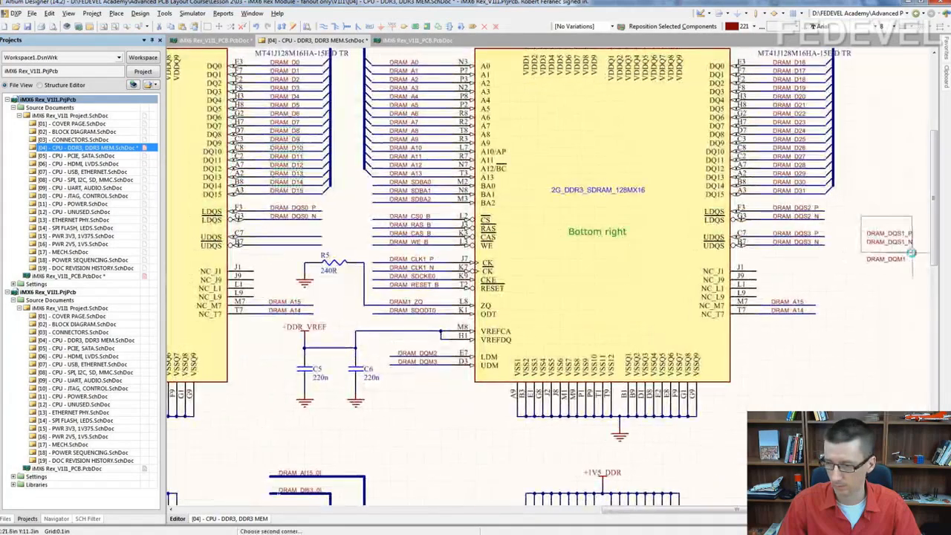
{"action": "left_click_drag", "start_coordinate": [901, 247], "coordinate": [272, 244]}
{"action": "right_click_drag", "start_coordinate": [324, 302], "coordinate": [383, 288]}
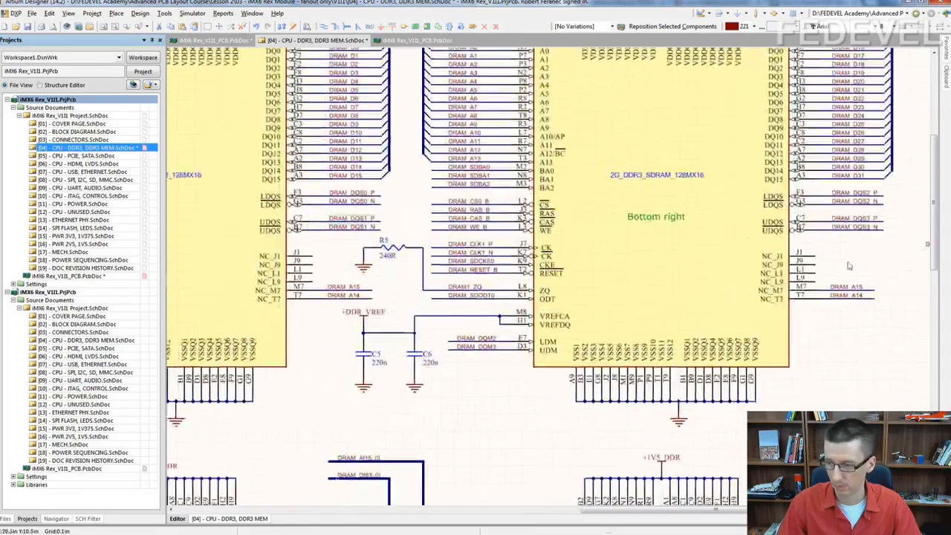
{"action": "left_click_drag", "start_coordinate": [928, 247], "coordinate": [303, 428]}
{"action": "right_click_drag", "start_coordinate": [413, 396], "coordinate": [678, 389]}
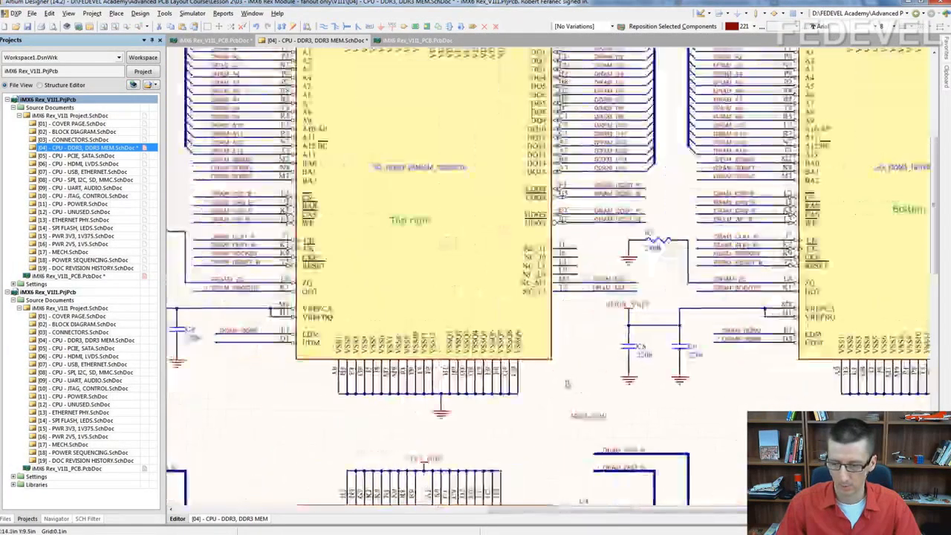
{"action": "left_click_drag", "start_coordinate": [575, 419], "coordinate": [220, 343]}
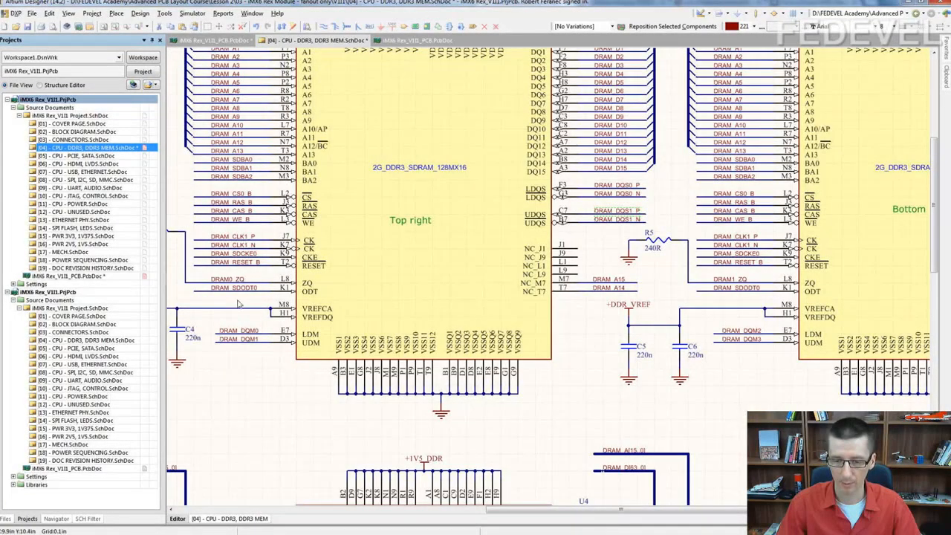
Step: Examine U2's swapped data, strobe and mask net labels against its DQ, LDQS, UDQS, LDM and UDM pins
{"action": "right_click_drag", "start_coordinate": [241, 307], "coordinate": [245, 322]}
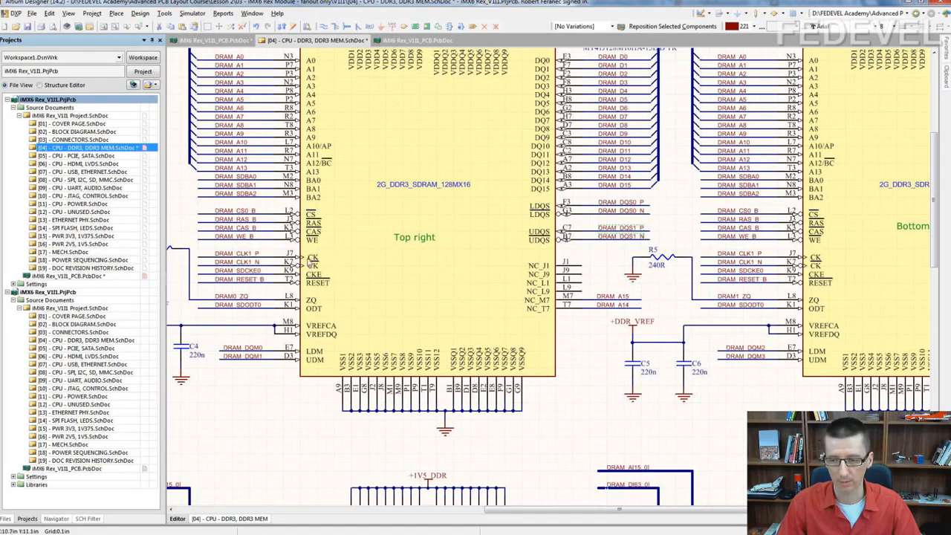
{"action": "scroll", "coordinate": [305, 262], "scroll_direction": "down", "scroll_amount": 1, "text": "ctrl"}
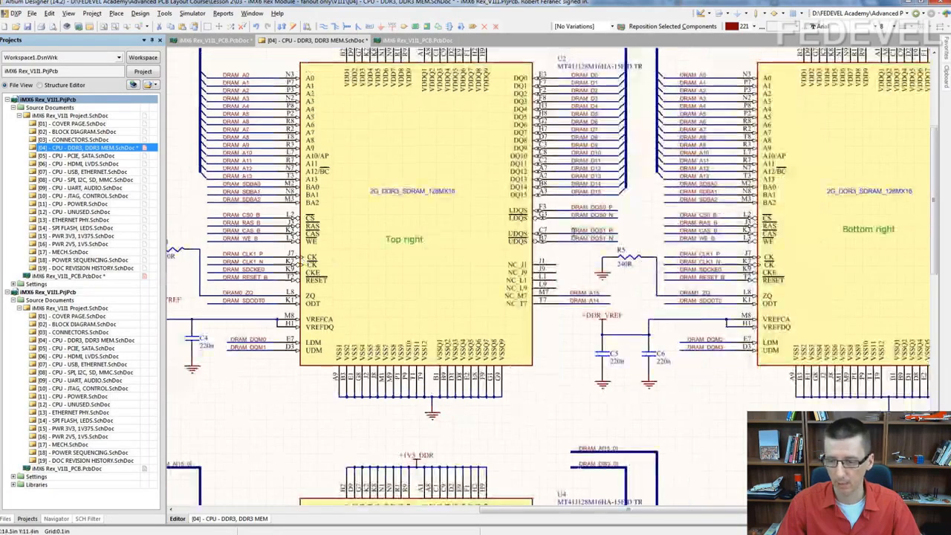
{"action": "right_click_drag", "start_coordinate": [576, 227], "coordinate": [511, 265]}
{"action": "scroll", "coordinate": [511, 265], "scroll_direction": "up", "scroll_amount": 2, "text": "ctrl"}
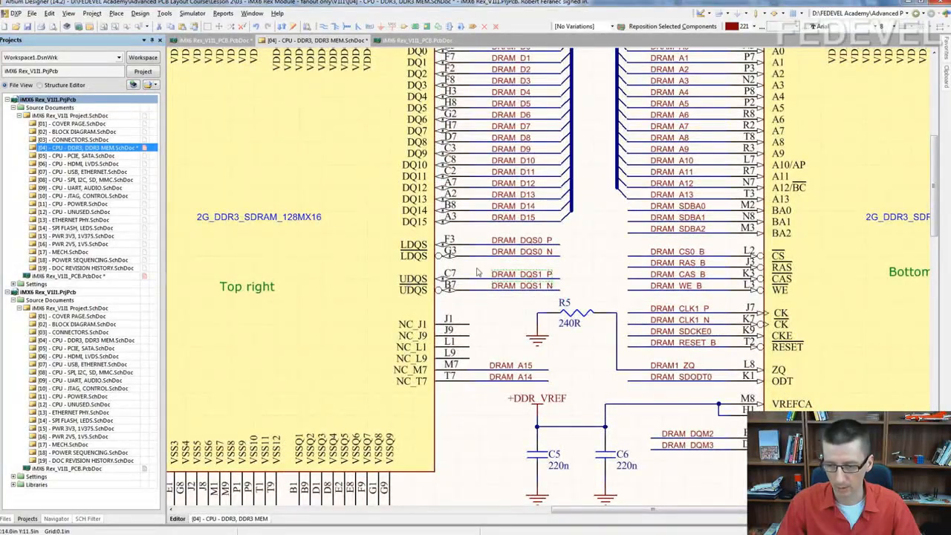
{"action": "mouse_move", "coordinate": [493, 274]}
{"action": "left_mouse_down"}
{"action": "mouse_move", "coordinate": [516, 240]}
{"action": "mouse_move", "coordinate": [495, 279]}
{"action": "left_mouse_up"}
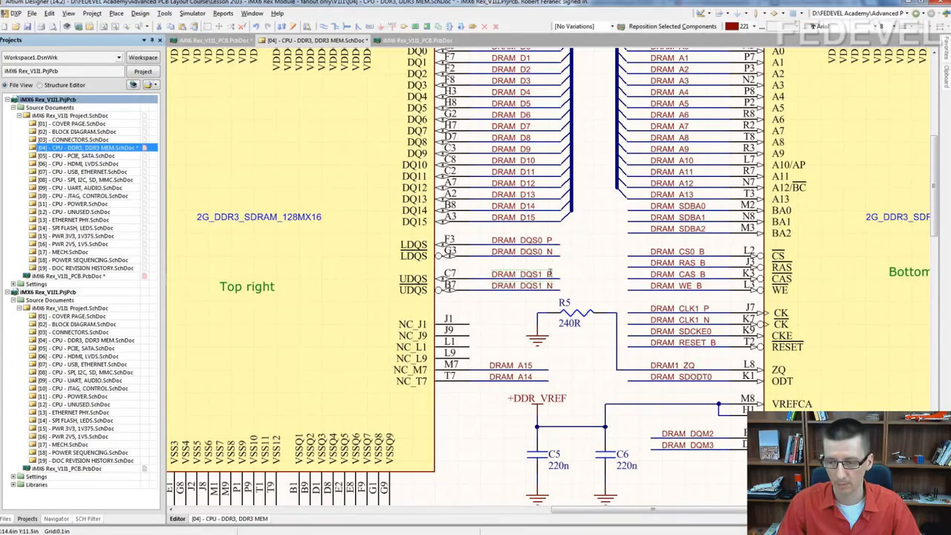
{"action": "left_click", "coordinate": [405, 279]}
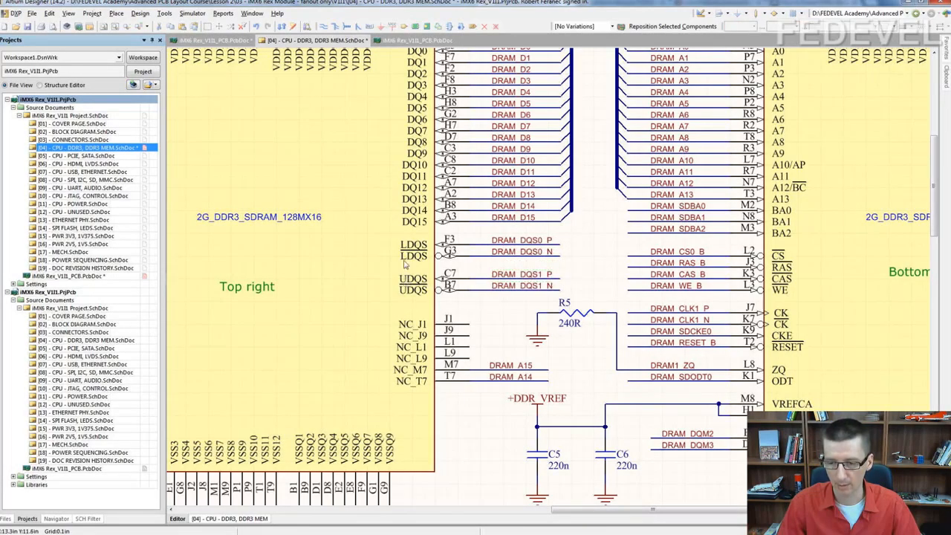
{"action": "scroll", "coordinate": [455, 234], "scroll_direction": "up", "scroll_amount": 3}
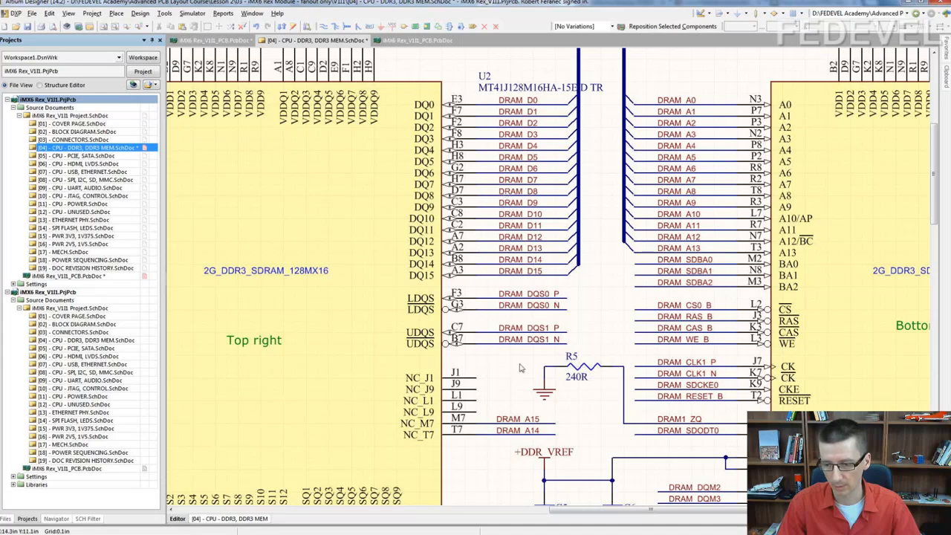
{"action": "right_click_drag", "start_coordinate": [448, 387], "coordinate": [751, 249]}
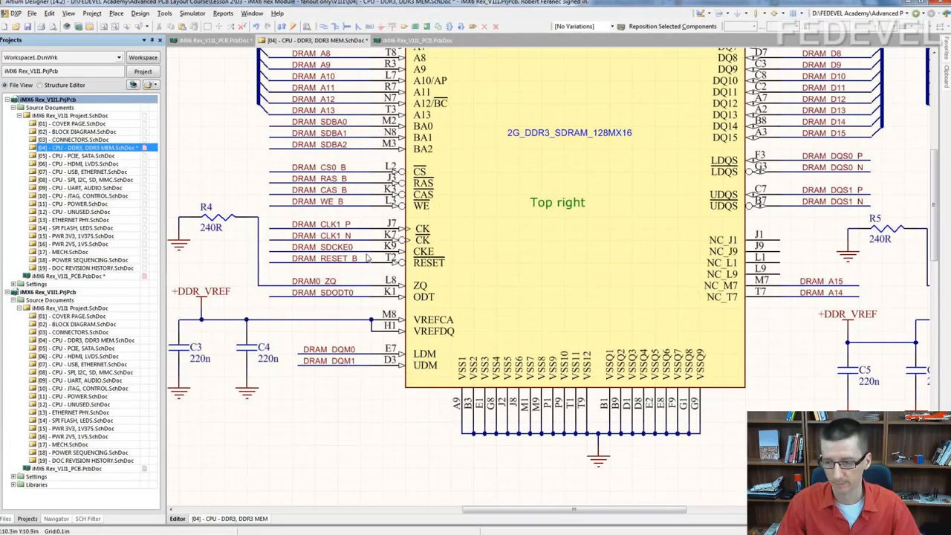
Step: Update the iMX6 Rex_V1I1_PCB.PcbDoc board with the U2 and U3 bank 1 and bank 3 swap, executing the engineering changes
{"action": "scroll", "coordinate": [572, 252], "scroll_direction": "down", "scroll_amount": 3, "text": "ctrl"}
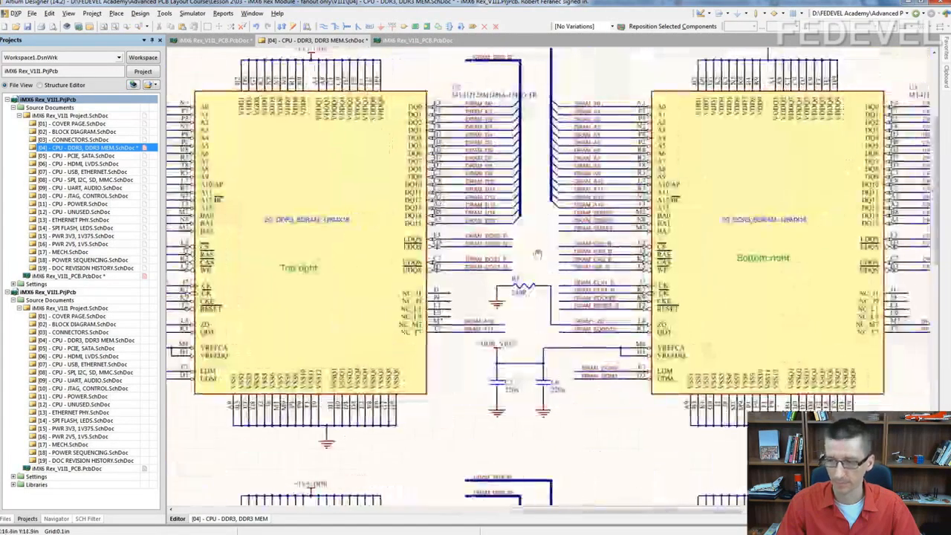
{"action": "scroll", "coordinate": [572, 252], "scroll_direction": "up", "scroll_amount": 1, "text": "ctrl"}
{"action": "left_click", "coordinate": [139, 14]}
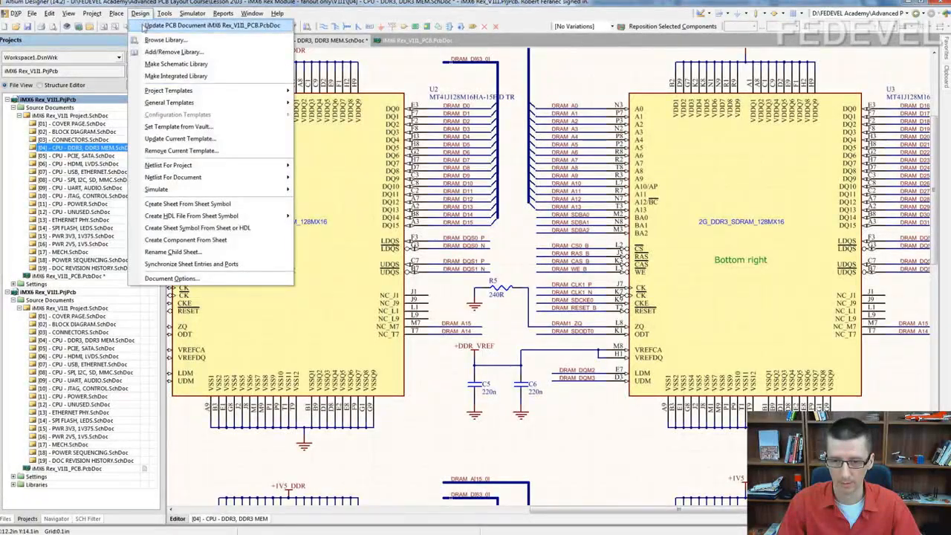
{"action": "left_click", "coordinate": [177, 26]}
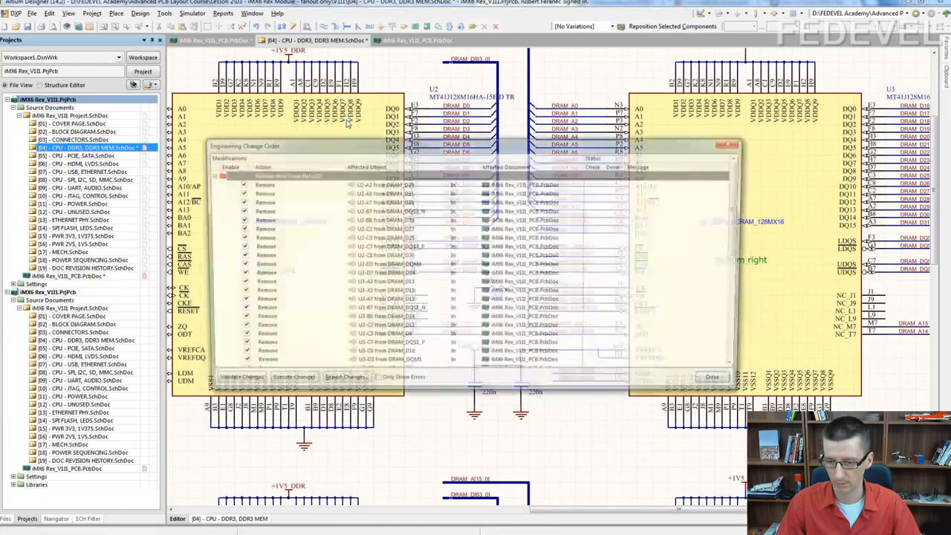
{"action": "left_click", "coordinate": [279, 383]}
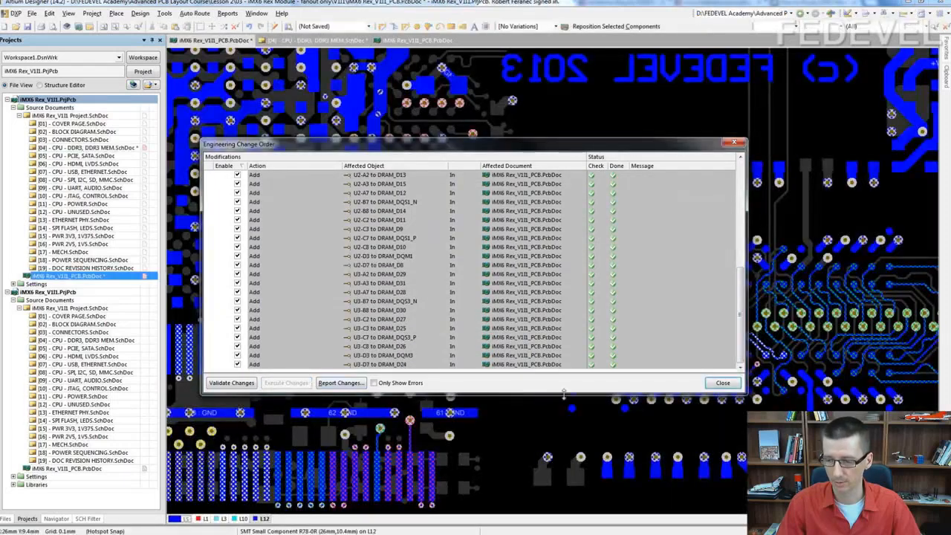
{"action": "left_click", "coordinate": [723, 384]}
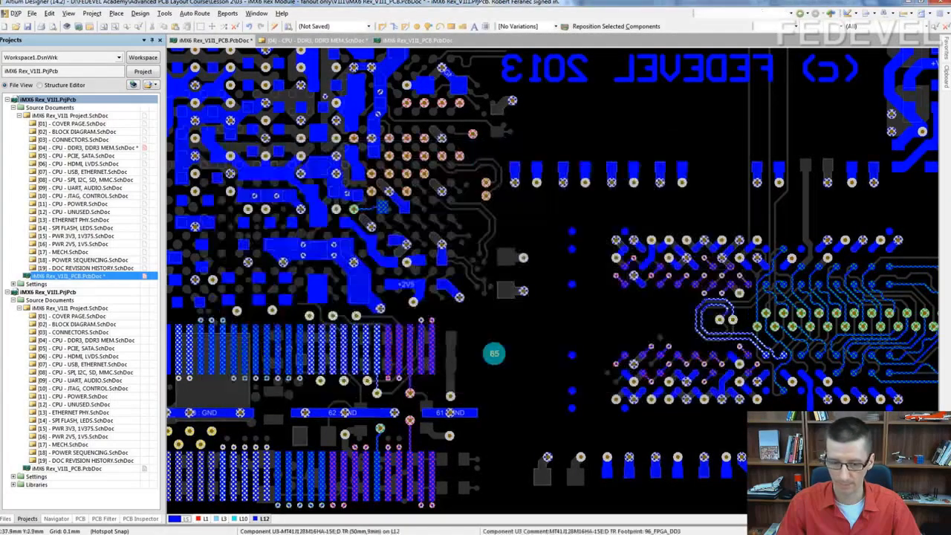
Step: Highlight net classes DRAM_BANK0 and DRAM_BANK1 one after another on layer L1 to examine their fanout between CPU and memories
{"action": "left_click", "coordinate": [80, 519]}
{"action": "left_click", "coordinate": [24, 182]}
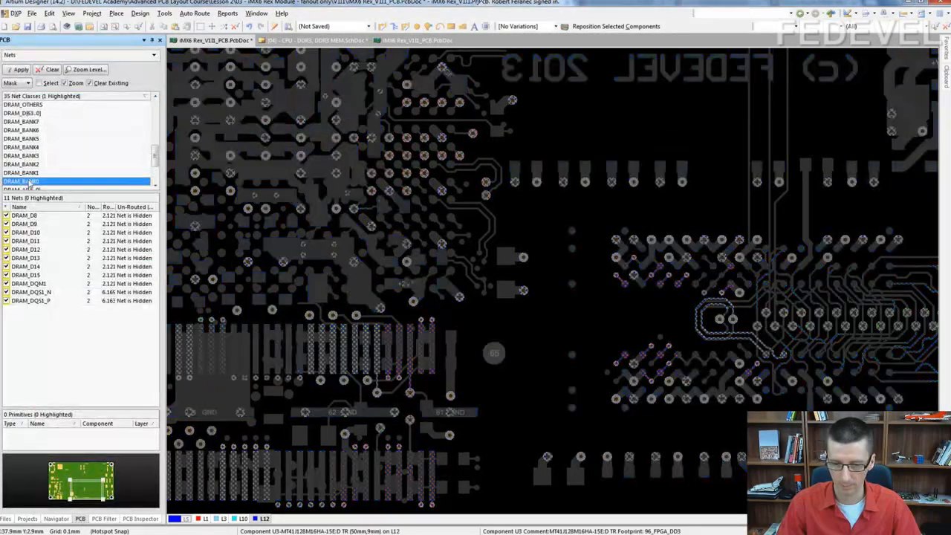
{"action": "left_click", "coordinate": [202, 519]}
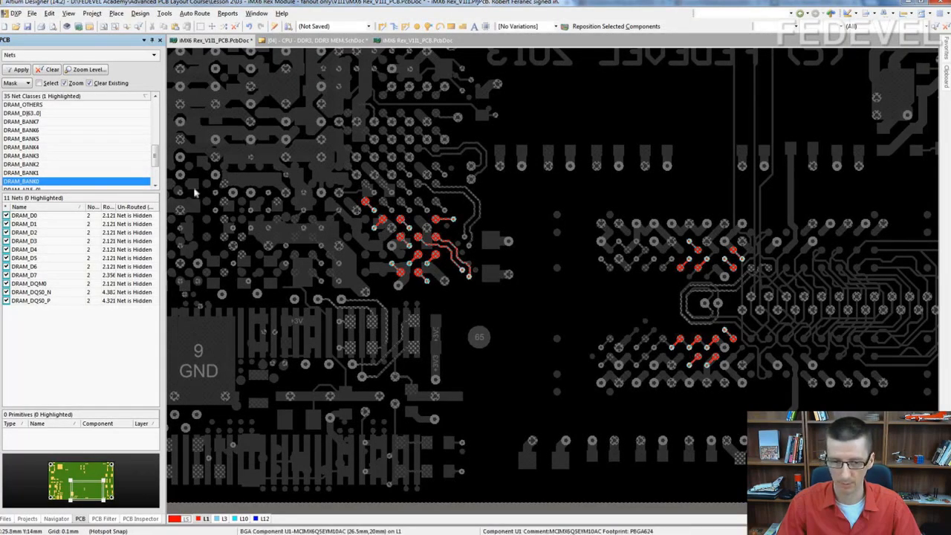
{"action": "key", "text": "Up"}
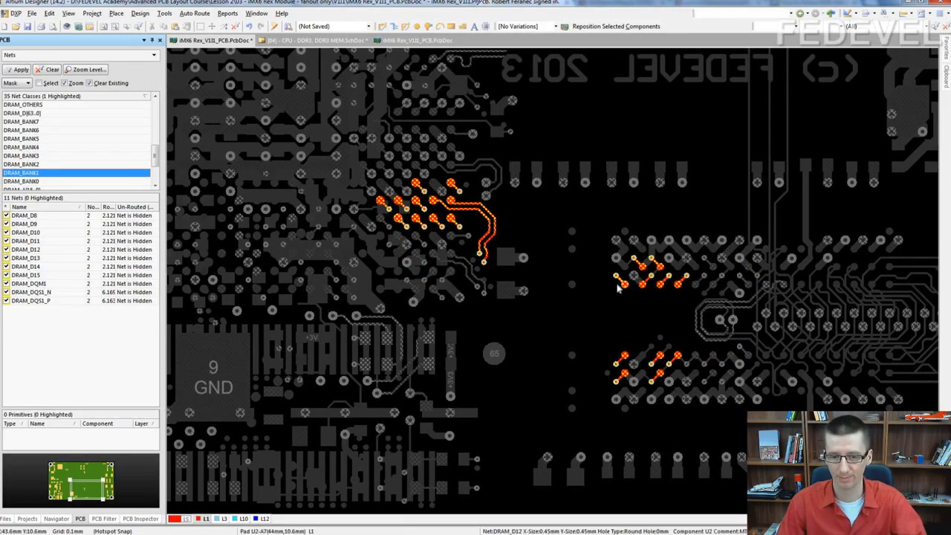
Step: Highlight net classes DRAM_BANK2 and DRAM_BANK3 in turn, examining each one's fanout on layers L1 and L12
{"action": "left_click", "coordinate": [96, 164]}
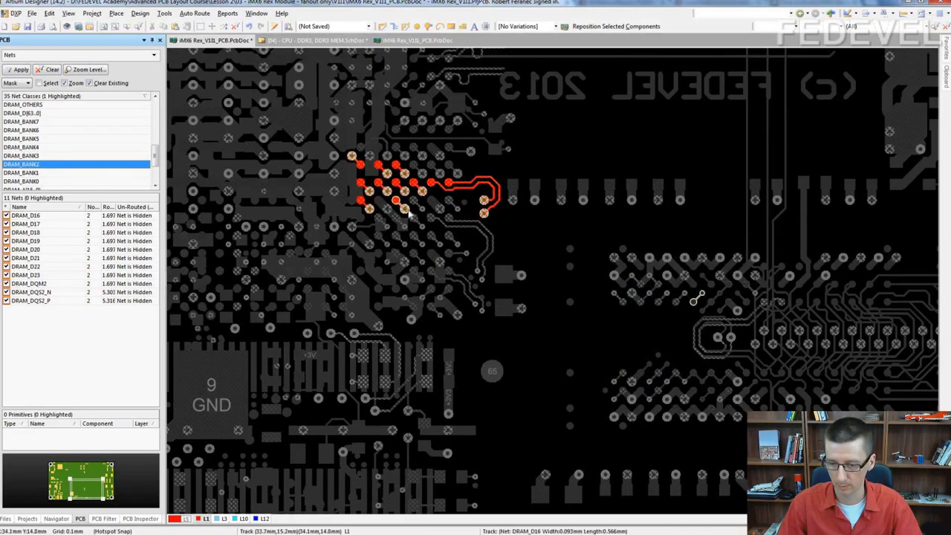
{"action": "left_click", "coordinate": [258, 519]}
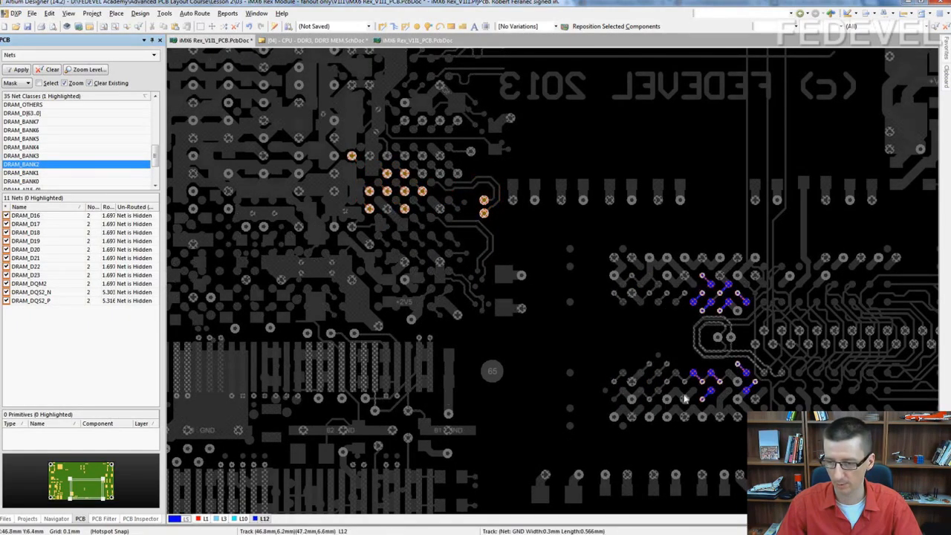
{"action": "left_click", "coordinate": [205, 519]}
{"action": "left_click", "coordinate": [46, 156]}
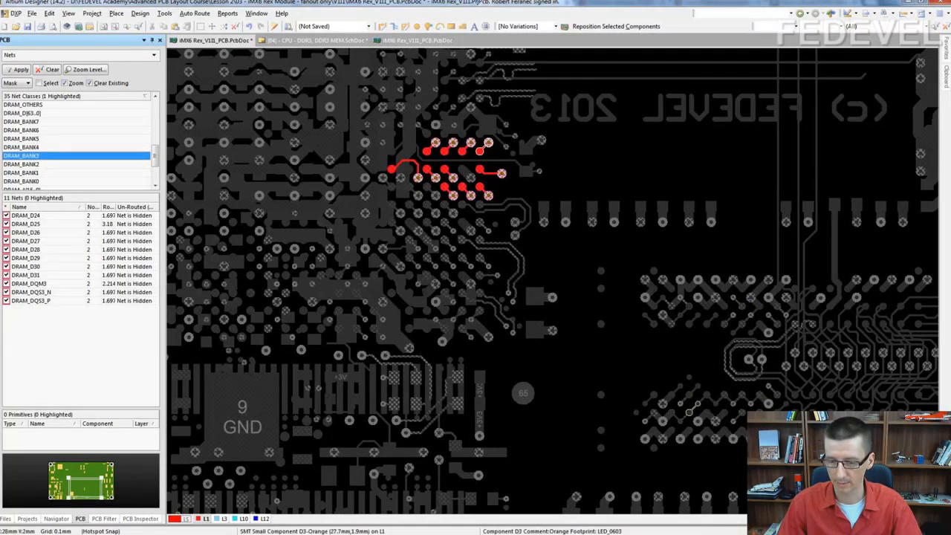
{"action": "left_click", "coordinate": [260, 519]}
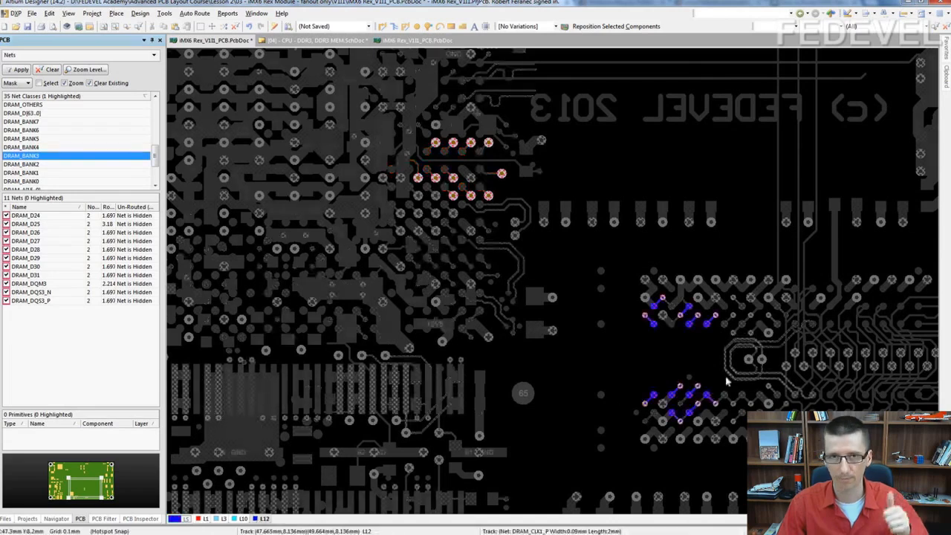
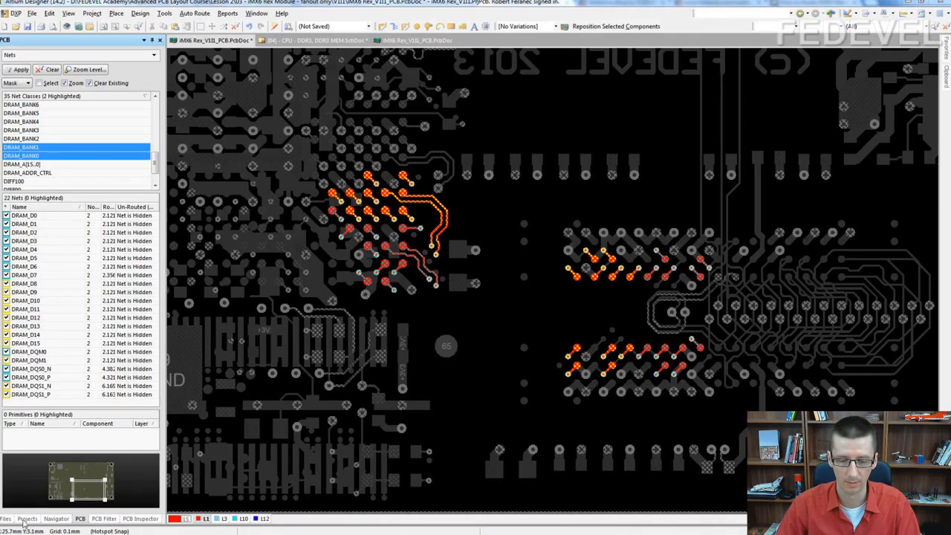
Step: In the [04] - CPU - DDR3, DDR3 MEM schematic, swap U2's net labels DRAM_D0 to D7 with DRAM_D8 to D15 across DQ0 to DQ15
{"action": "left_click", "coordinate": [27, 519]}
{"action": "left_click", "coordinate": [84, 149]}
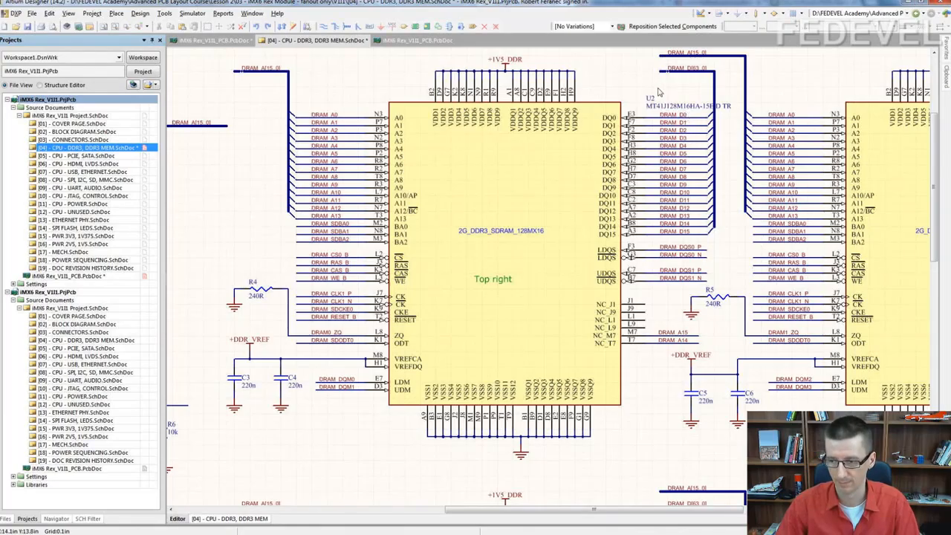
{"action": "left_click_drag", "start_coordinate": [657, 89], "coordinate": [695, 167]}
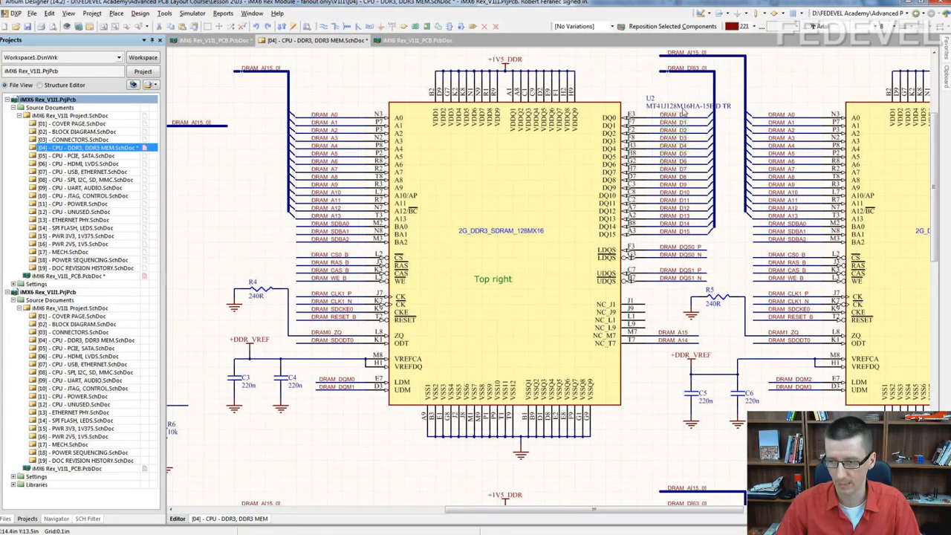
{"action": "left_click_drag", "start_coordinate": [679, 115], "coordinate": [761, 110]}
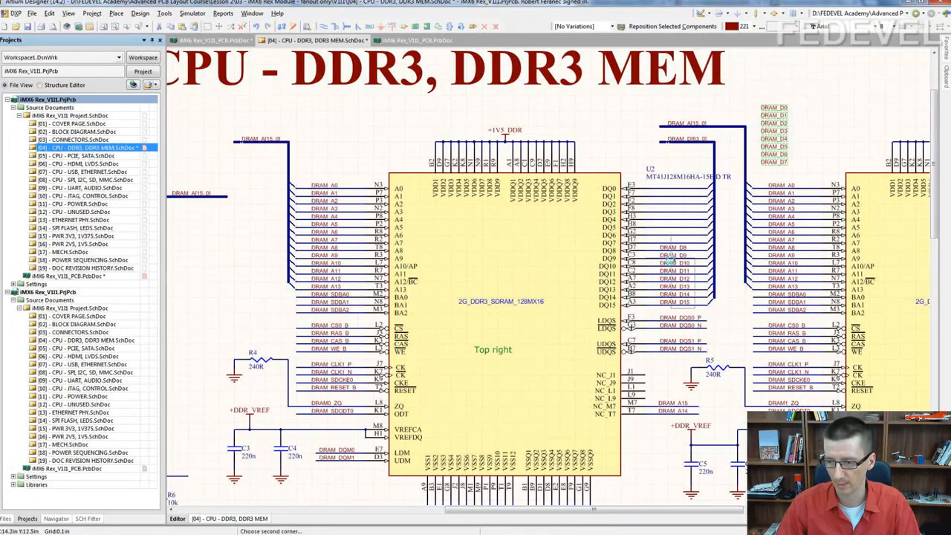
{"action": "left_click_drag", "start_coordinate": [669, 247], "coordinate": [663, 192]}
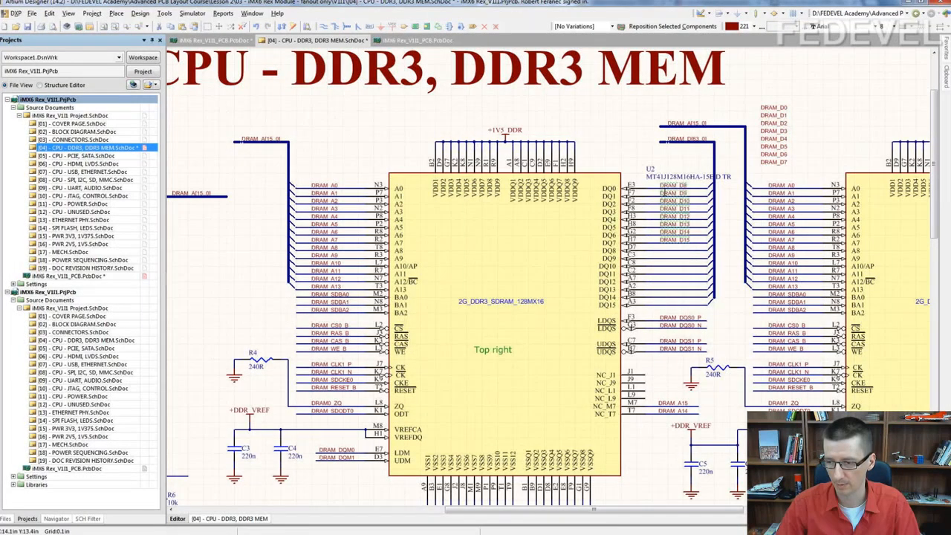
{"action": "left_click_drag", "start_coordinate": [753, 99], "coordinate": [799, 168]}
{"action": "left_click_drag", "start_coordinate": [775, 109], "coordinate": [664, 271]}
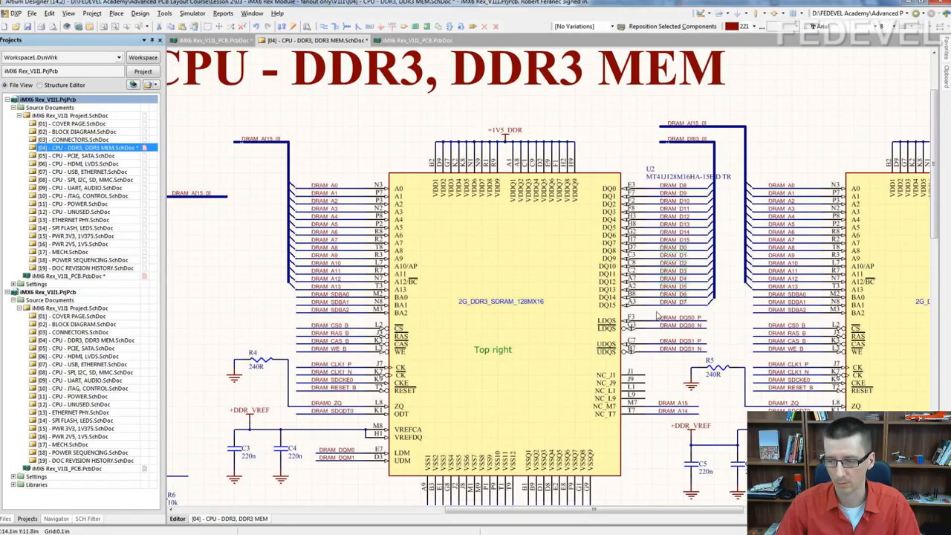
Step: Swap U2's DRAM_DQS0_P/N and DRAM_DQS1_P/N labels between LDQS and UDQS, and DRAM_DQM0 and DRAM_DQM1 between LDM and UDM
{"action": "mouse_move", "coordinate": [658, 312]}
{"action": "left_mouse_down"}
{"action": "mouse_move", "coordinate": [715, 335]}
{"action": "mouse_move", "coordinate": [687, 321]}
{"action": "mouse_move", "coordinate": [729, 327]}
{"action": "mouse_move", "coordinate": [779, 110]}
{"action": "left_mouse_up"}
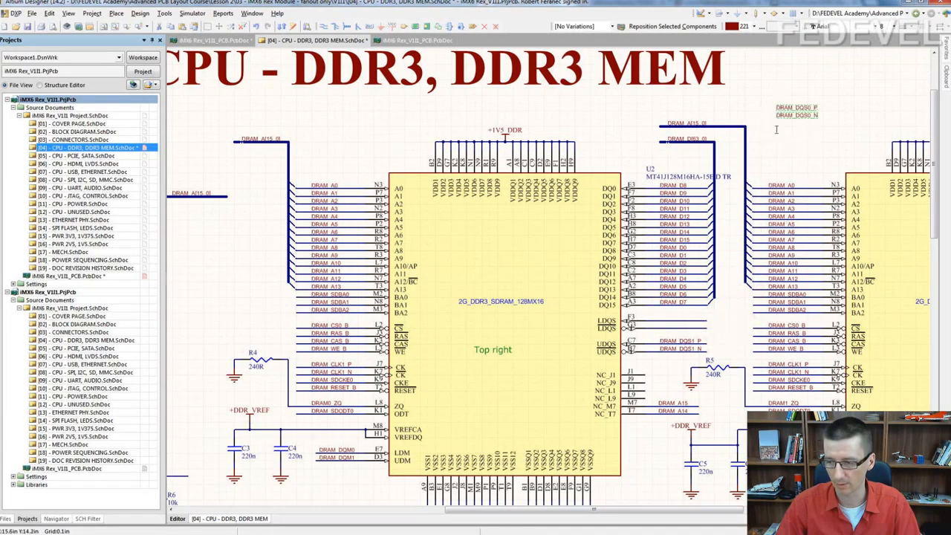
{"action": "left_click_drag", "start_coordinate": [657, 336], "coordinate": [671, 318]}
{"action": "left_click_drag", "start_coordinate": [770, 86], "coordinate": [846, 160]}
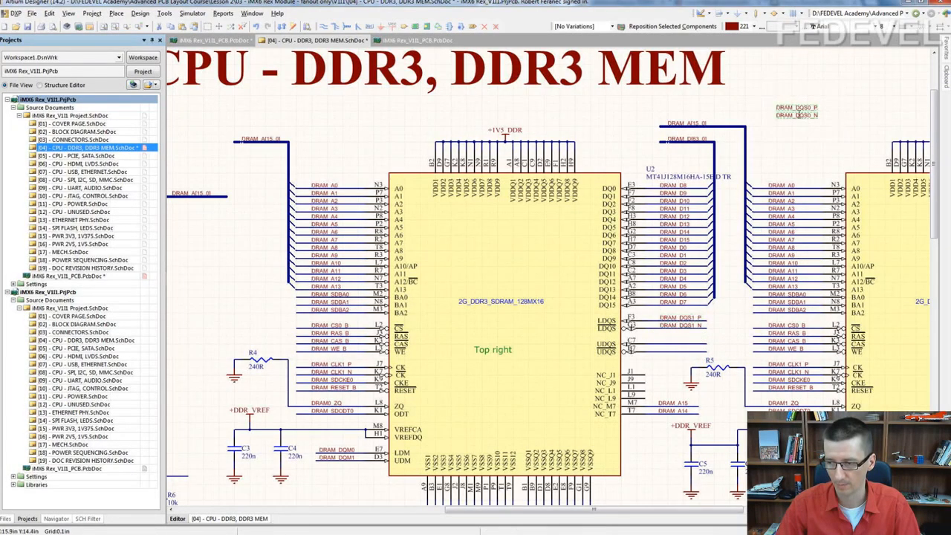
{"action": "left_click_drag", "start_coordinate": [792, 108], "coordinate": [675, 343]}
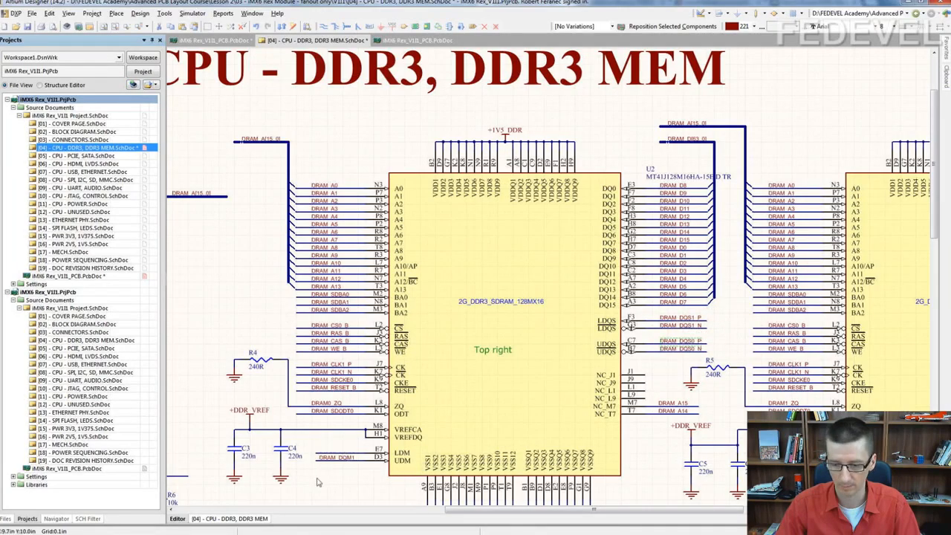
{"action": "mouse_move", "coordinate": [327, 452]}
{"action": "left_mouse_down"}
{"action": "mouse_move", "coordinate": [318, 487]}
{"action": "mouse_move", "coordinate": [326, 455]}
{"action": "mouse_move", "coordinate": [321, 462]}
{"action": "left_mouse_up"}
Step: Transfer U2's bank 0 and bank 1 swap to the PCB document by executing the engineering change order
{"action": "left_click", "coordinate": [140, 14]}
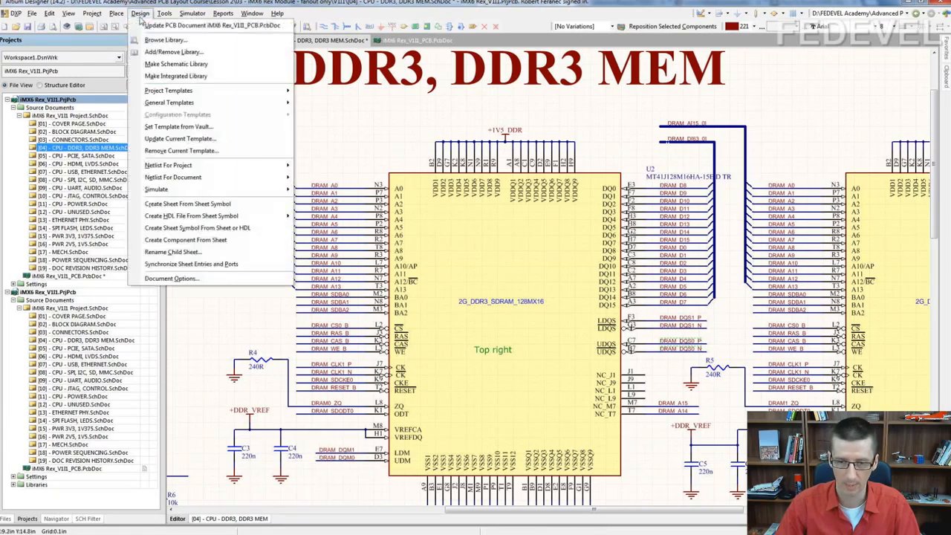
{"action": "left_click", "coordinate": [148, 28]}
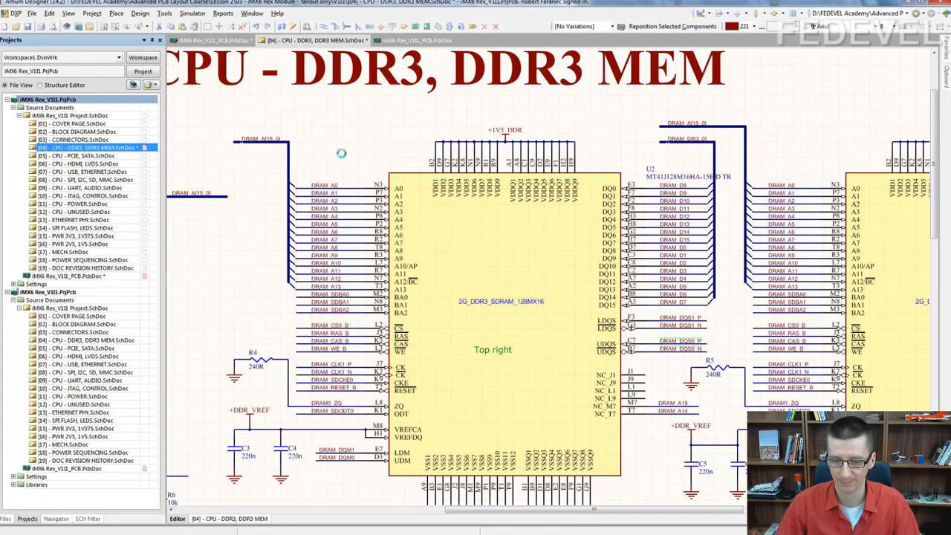
{"action": "left_click", "coordinate": [287, 382]}
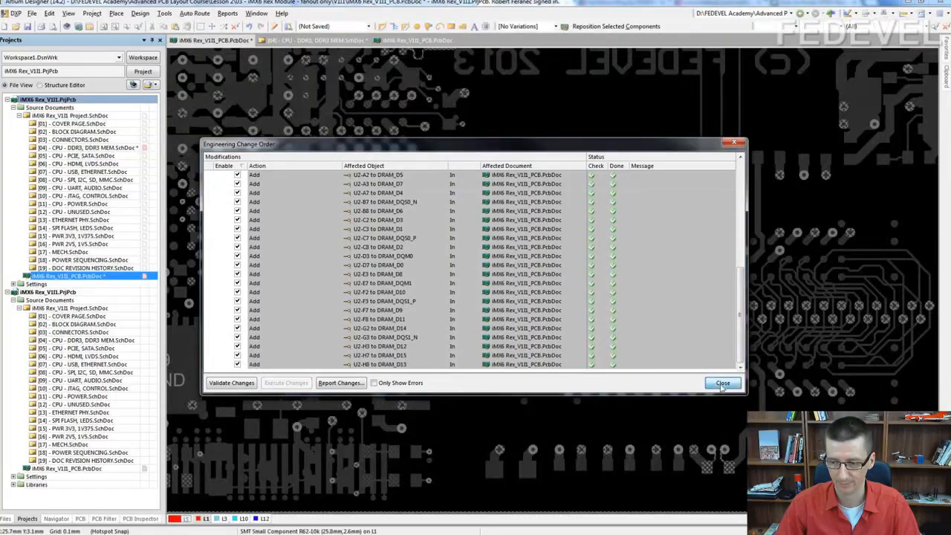
{"action": "left_click", "coordinate": [721, 384]}
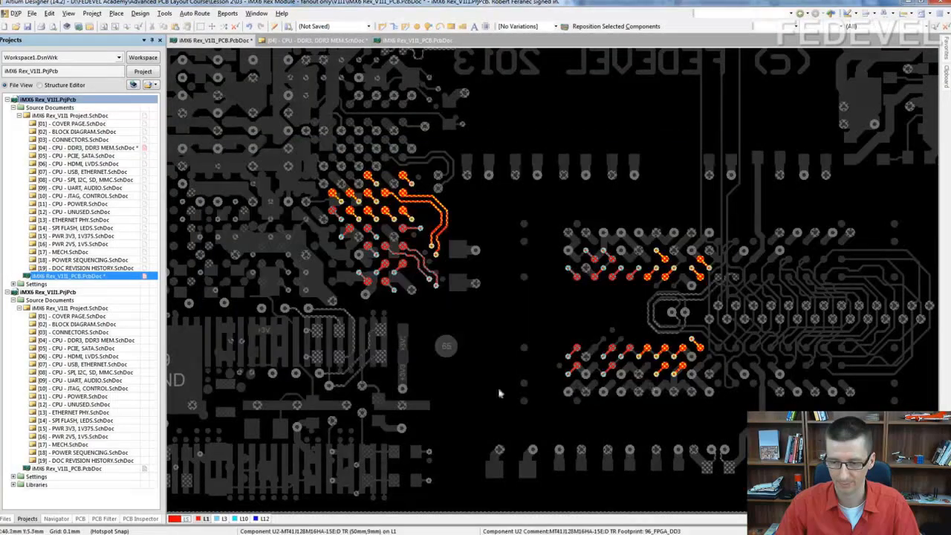
Step: Highlight the DRAM_BANK0 nets on the PCB and consult section 3.5.1 Swapping data lines of the i.MX 6 hardware guide in the browser
{"action": "left_click", "coordinate": [82, 518]}
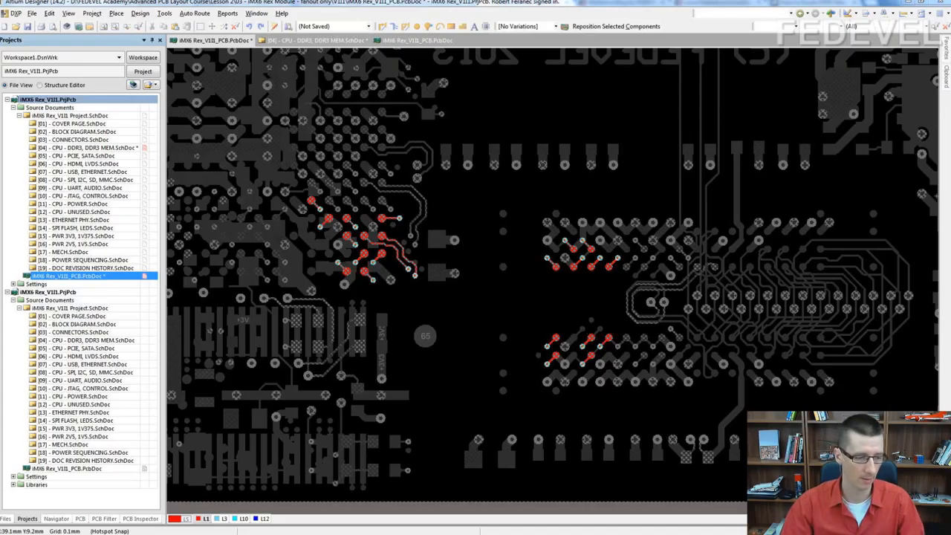
{"action": "key", "text": "alt+Tab"}
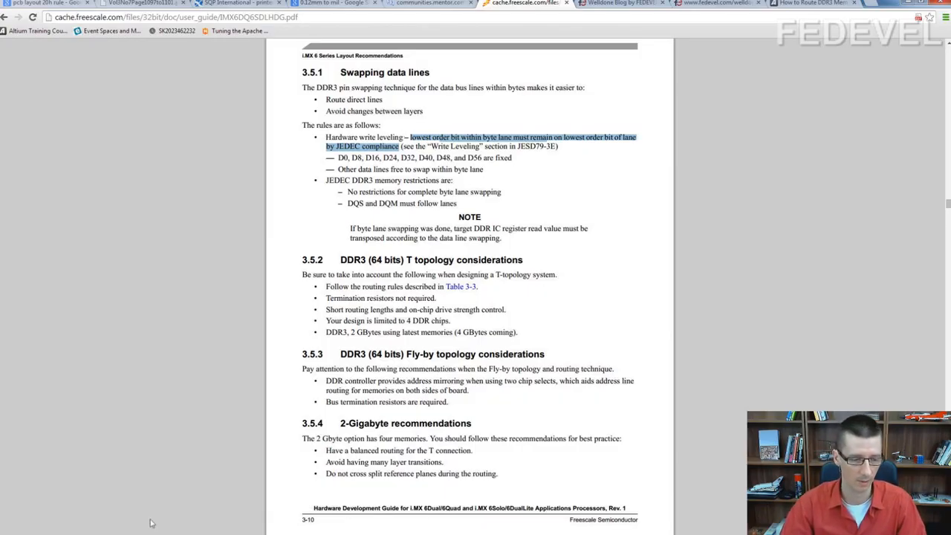
{"action": "key", "text": "alt+Tab"}
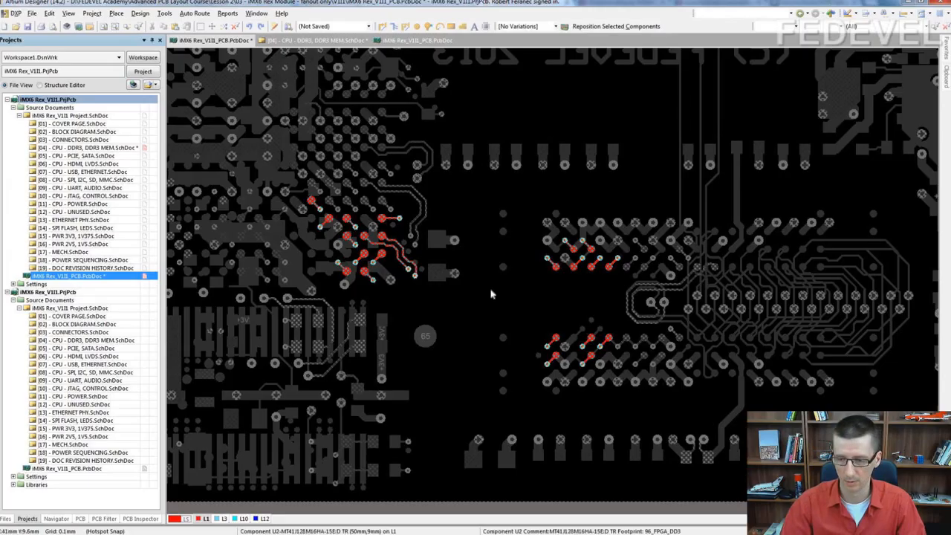
Step: Show layer L3 and highlight net DRAM_DQS0_N of class DRAM_BANK0 in Mask mode to inspect its vias near the CPU and memories
{"action": "left_click", "coordinate": [223, 518]}
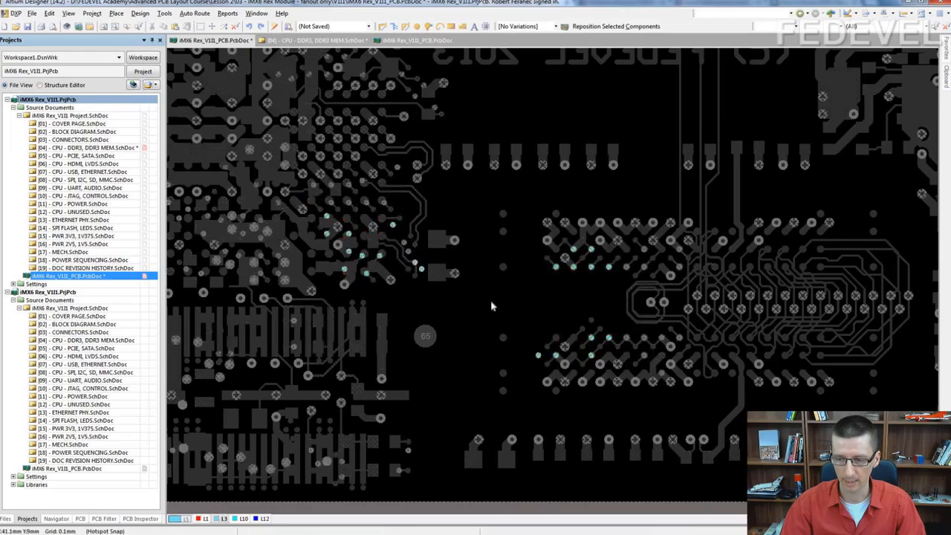
{"action": "scroll", "coordinate": [461, 310], "scroll_direction": "right", "scroll_amount": 1, "text": "shift"}
{"action": "scroll", "coordinate": [418, 303], "scroll_direction": "up", "scroll_amount": 3, "text": "ctrl"}
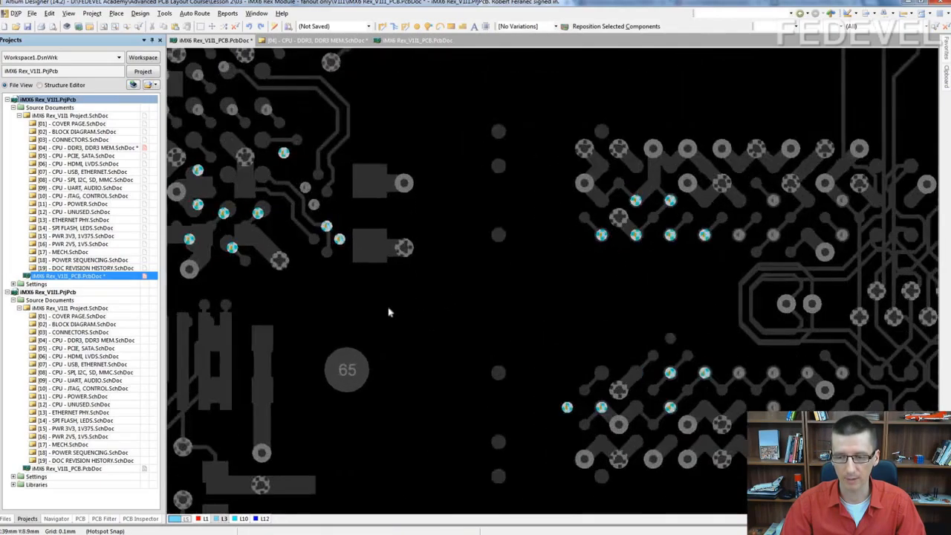
{"action": "right_click_drag", "start_coordinate": [389, 312], "coordinate": [444, 294]}
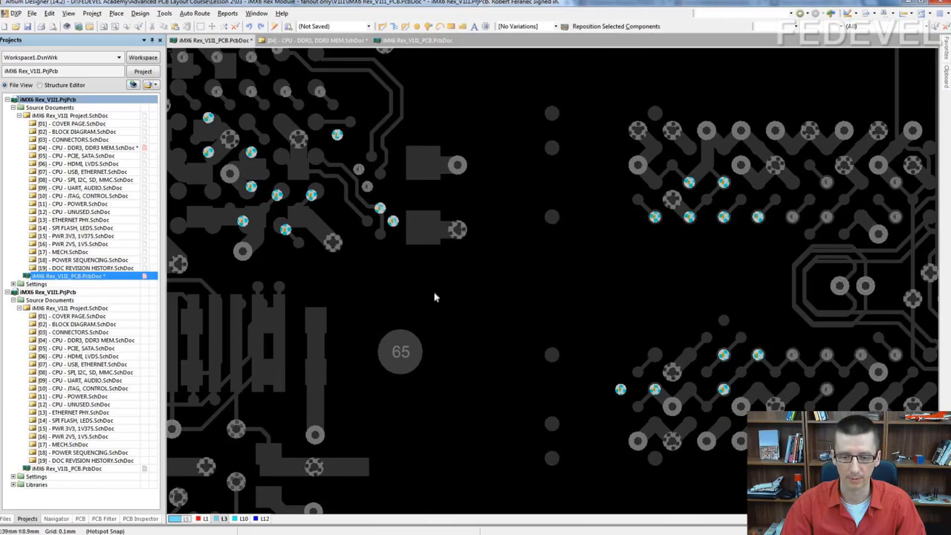
{"action": "left_click", "coordinate": [79, 518]}
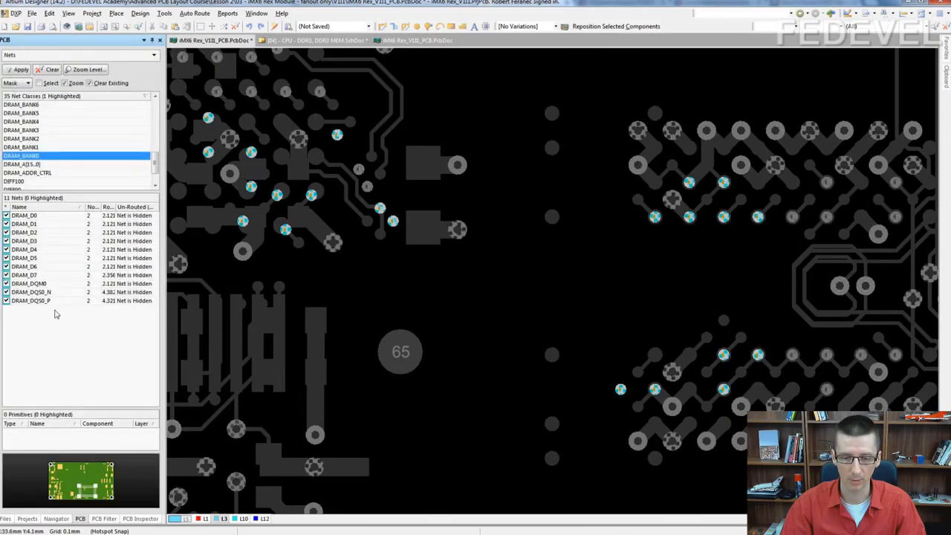
{"action": "left_click", "coordinate": [65, 294]}
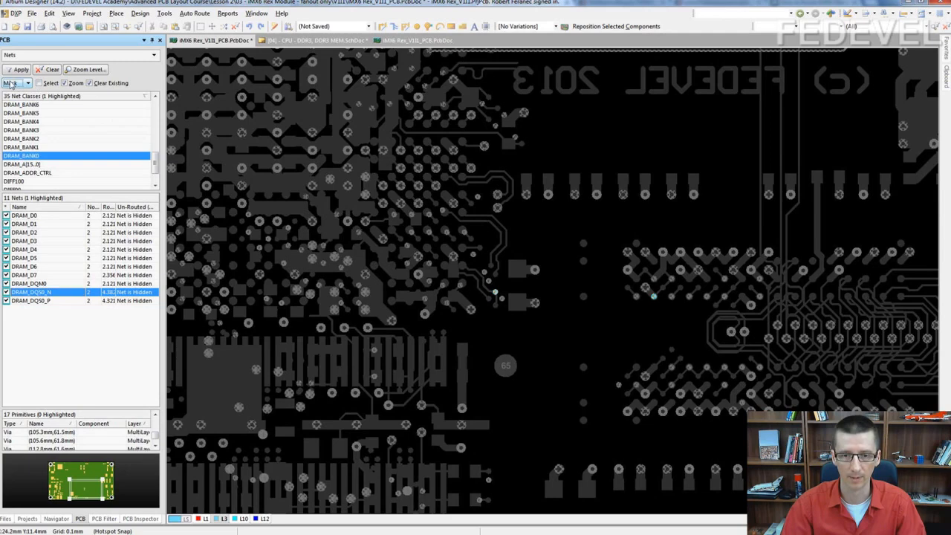
{"action": "left_click", "coordinate": [12, 83]}
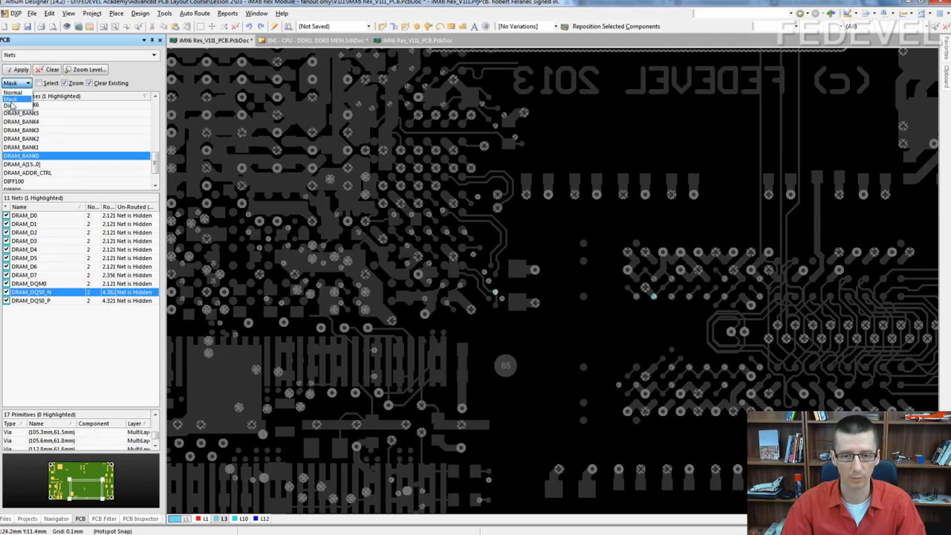
{"action": "left_click", "coordinate": [10, 100]}
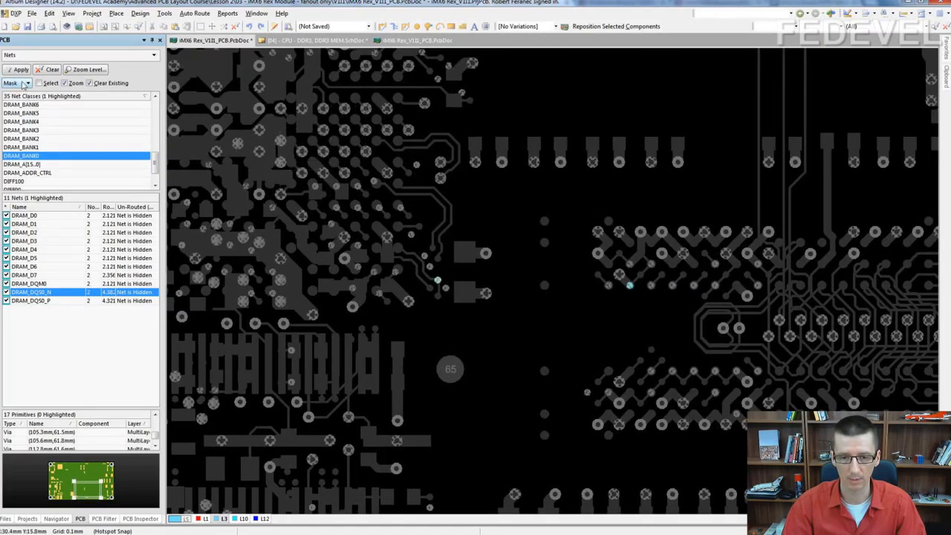
Step: Change the net highlighting mode from Mask to Dim and highlight net DRAM_DQS0_N in class DRAM_BANK0
{"action": "left_click", "coordinate": [25, 84]}
{"action": "left_click", "coordinate": [21, 109]}
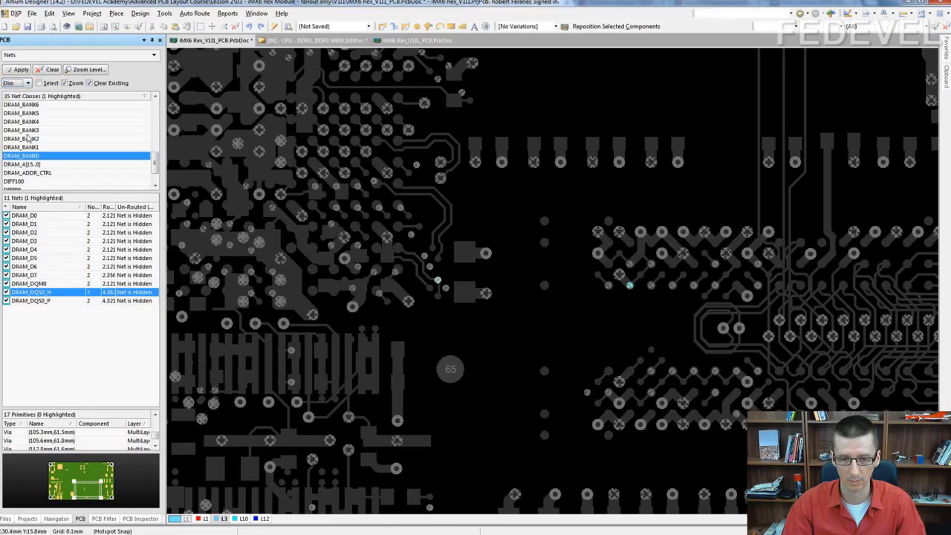
{"action": "left_click", "coordinate": [45, 294]}
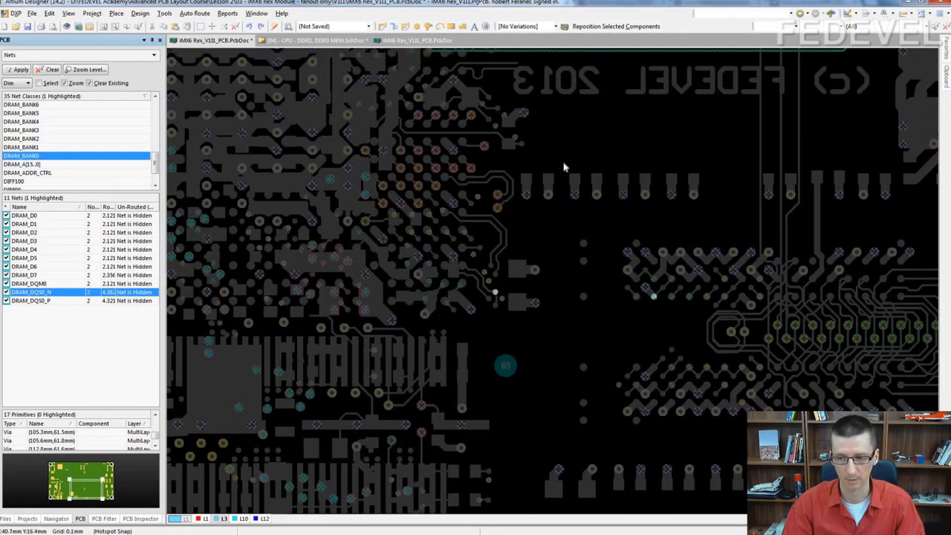
Step: Route the DRAM_DQS0_N/P differential pair on layer L3 from the CPU fanout vias to the upper memory's vias, passing beneath its lower via row
{"action": "right_click_drag", "start_coordinate": [583, 339], "coordinate": [540, 280]}
{"action": "scroll", "coordinate": [530, 242], "scroll_direction": "up", "scroll_amount": 3, "text": "ctrl"}
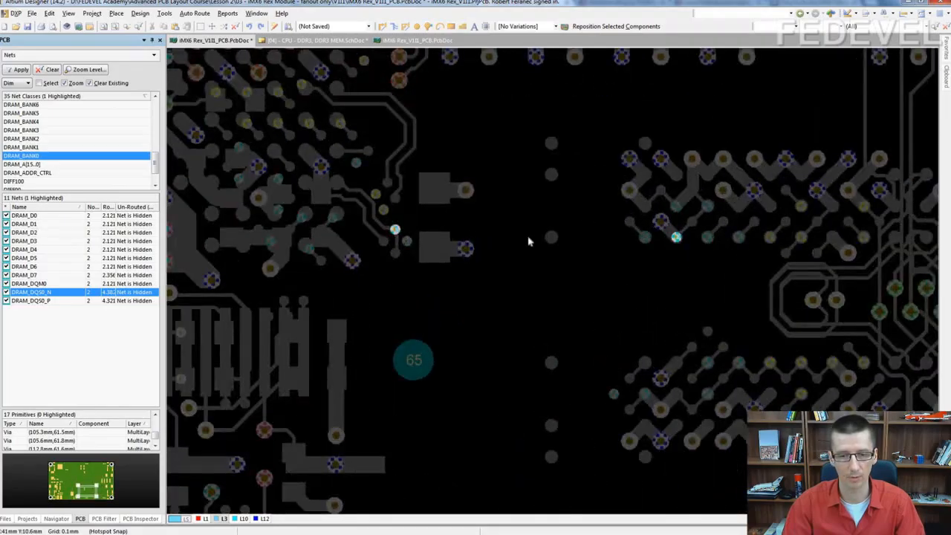
{"action": "scroll", "coordinate": [512, 259], "scroll_direction": "up", "scroll_amount": 1, "text": "ctrl"}
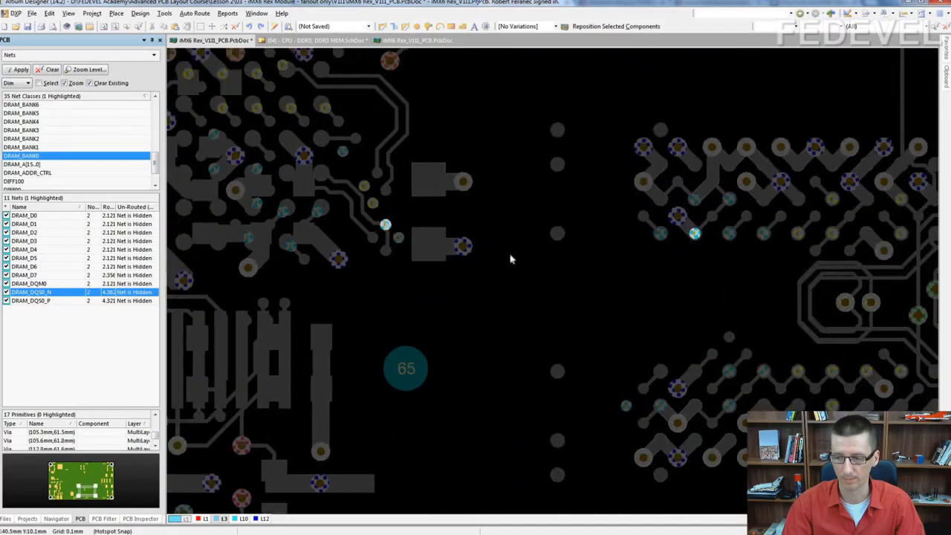
{"action": "left_click", "coordinate": [405, 26]}
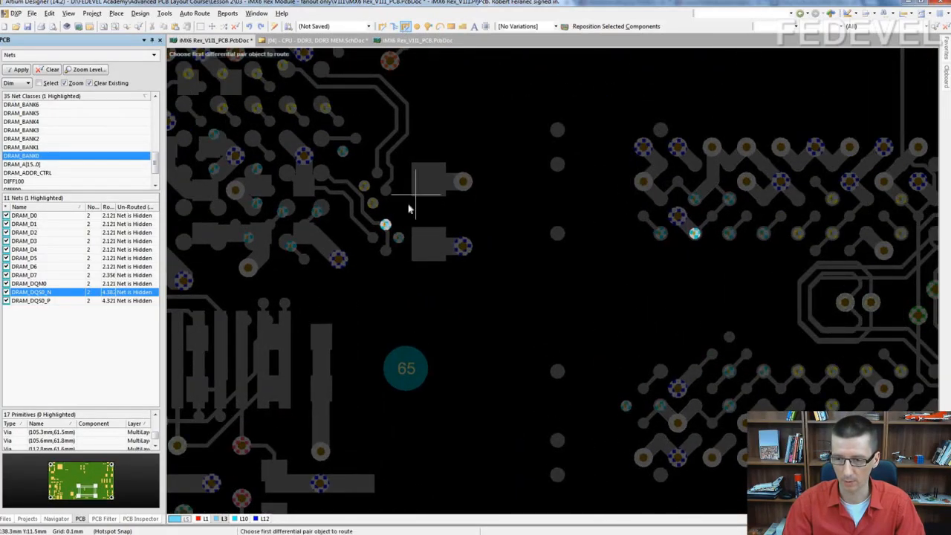
{"action": "left_click", "coordinate": [399, 238]}
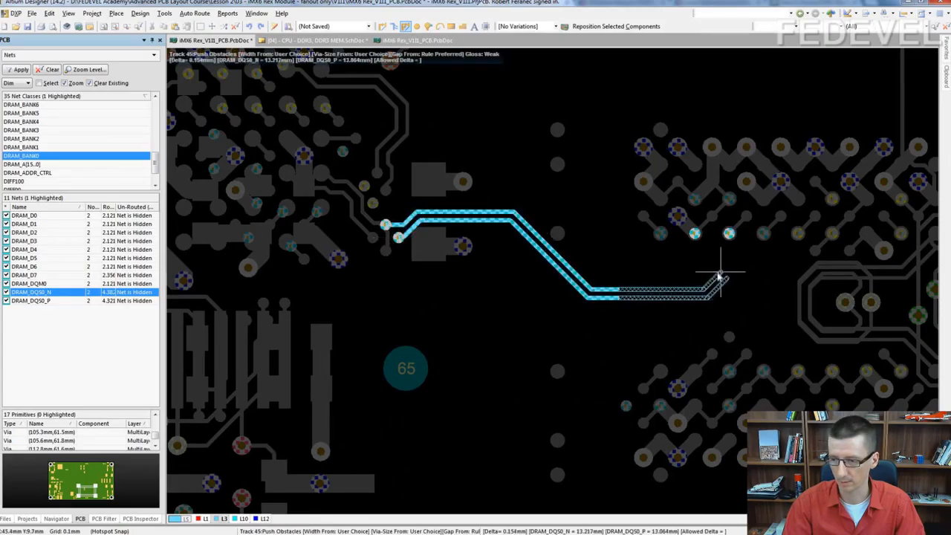
{"action": "left_click", "coordinate": [712, 277]}
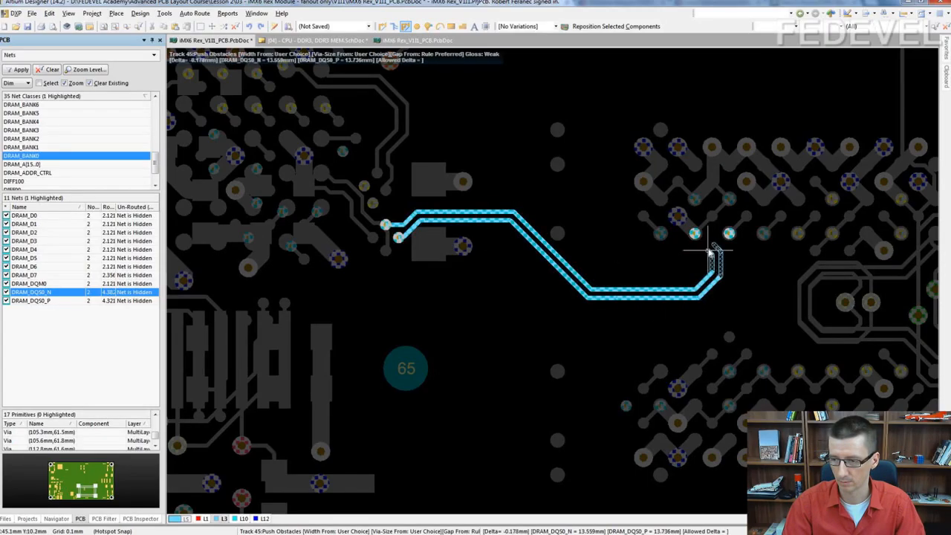
{"action": "left_click", "coordinate": [697, 235]}
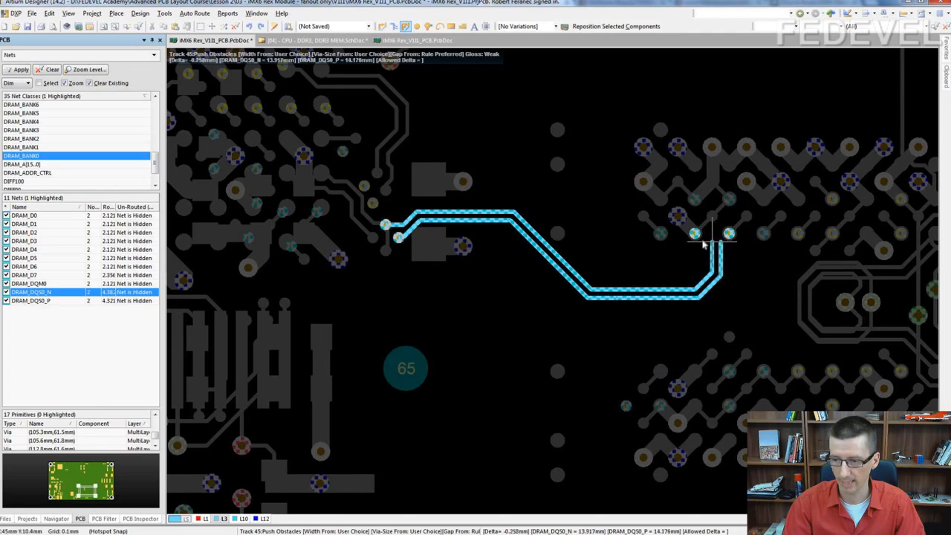
{"action": "right_click", "coordinate": [699, 237]}
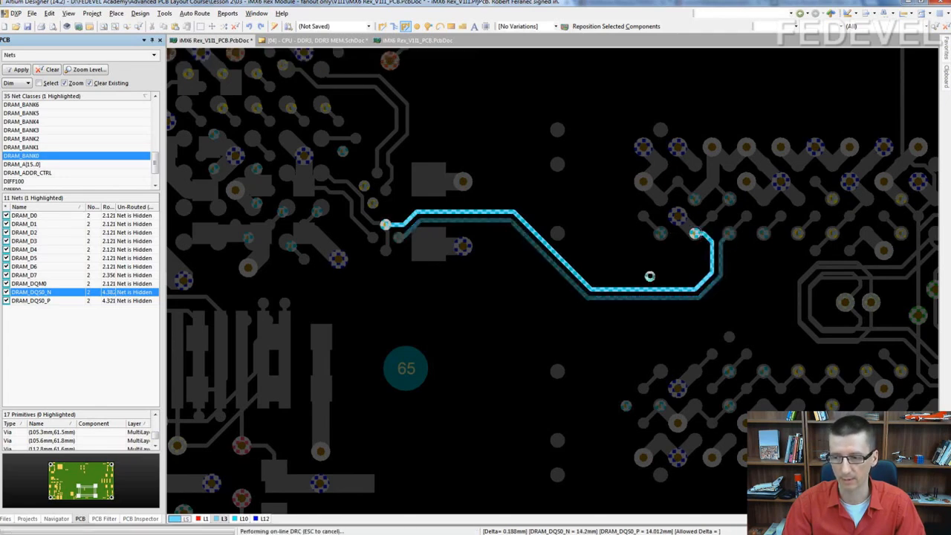
{"action": "right_click", "coordinate": [631, 275]}
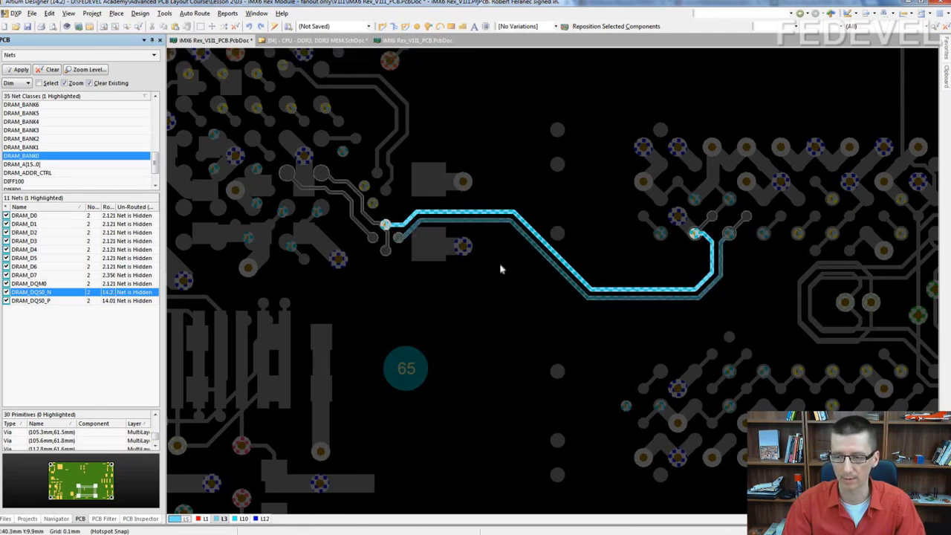
{"action": "right_click_drag", "start_coordinate": [523, 269], "coordinate": [531, 269]}
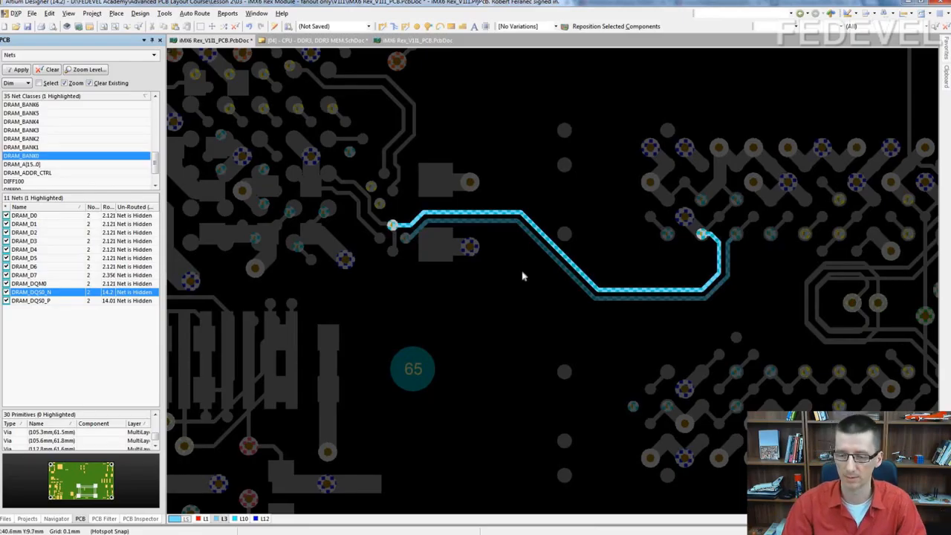
Step: Highlight net DRAM_DQM0 and route it on L3 from its CPU via, below the DQS0 pair, to its via at the lower memory pad group
{"action": "left_click", "coordinate": [29, 283]}
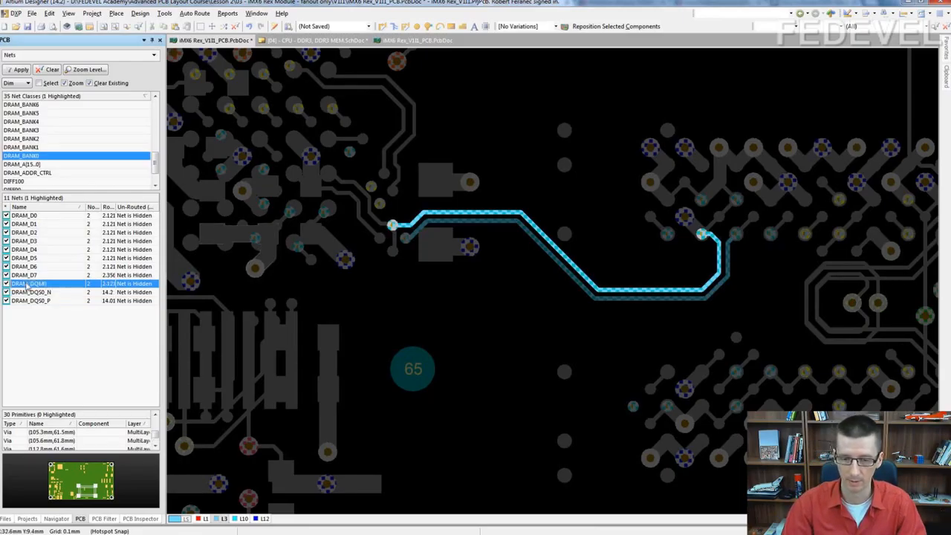
{"action": "right_click_drag", "start_coordinate": [516, 304], "coordinate": [503, 287]}
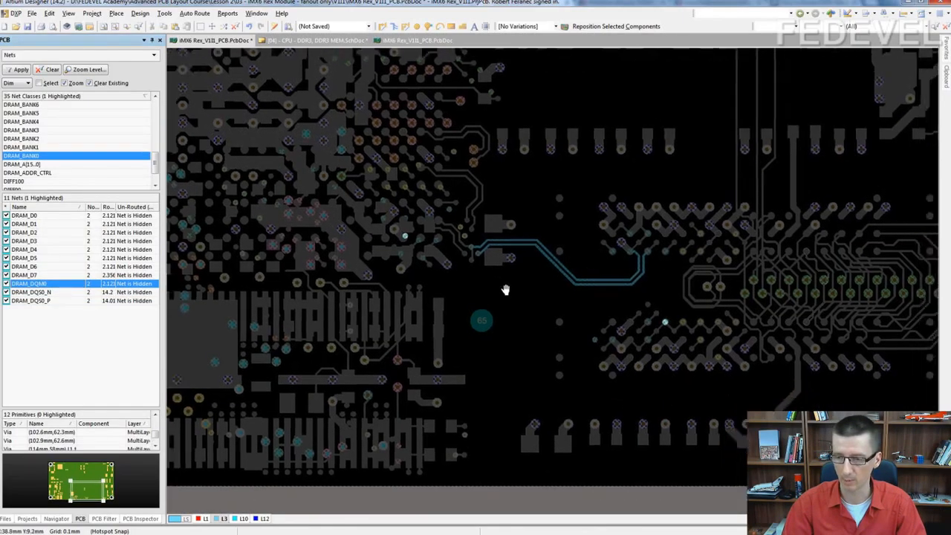
{"action": "left_click", "coordinate": [383, 26]}
{"action": "scroll", "coordinate": [484, 255], "scroll_direction": "up", "scroll_amount": 2, "text": "ctrl"}
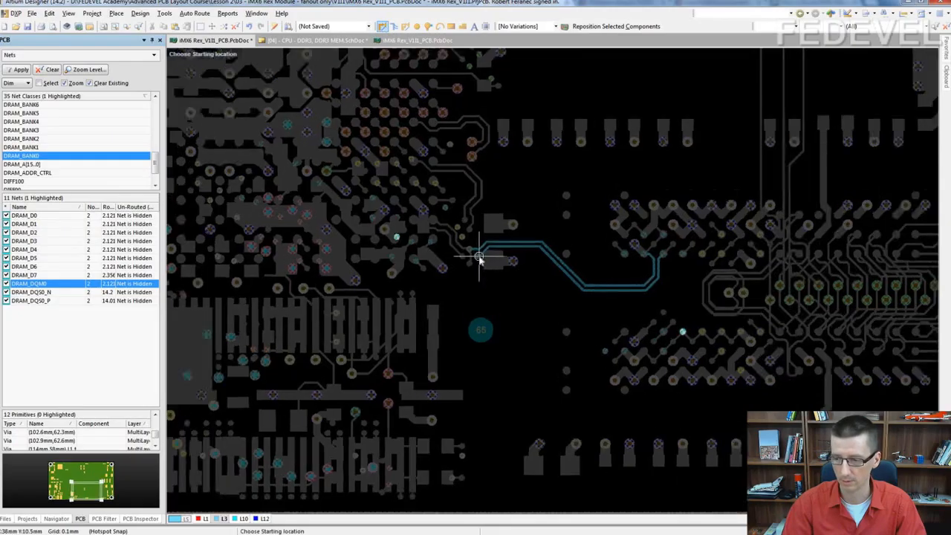
{"action": "left_click", "coordinate": [346, 226]}
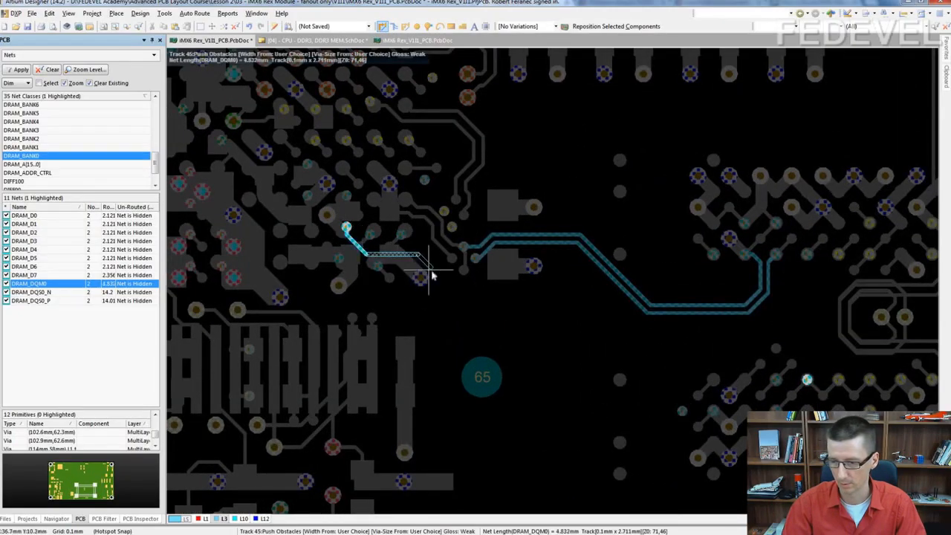
{"action": "left_click", "coordinate": [806, 379]}
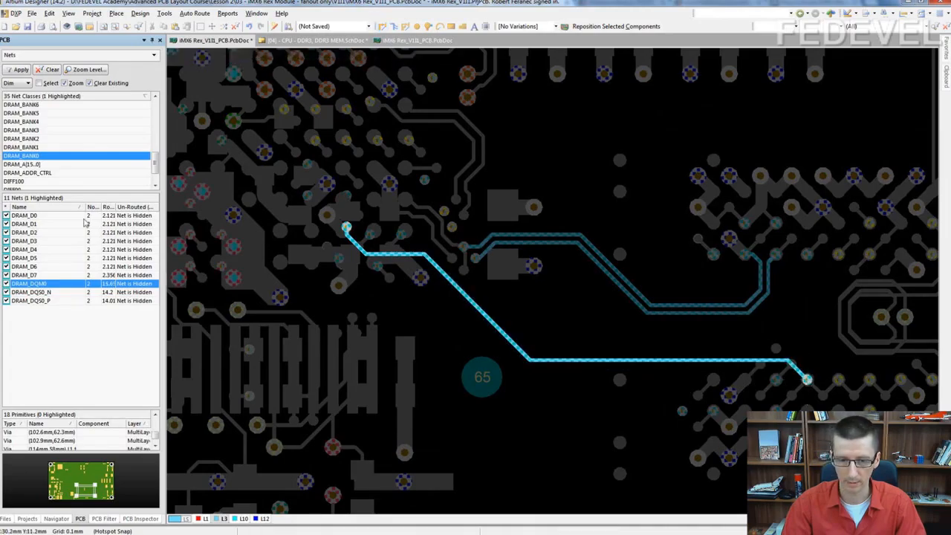
Step: Highlight net DRAM_D0 and route it on L3 between DRAM_DQM0 and the DQS0 pair, up to its memory via
{"action": "left_click", "coordinate": [54, 216]}
{"action": "key", "text": "ctrl+w"}
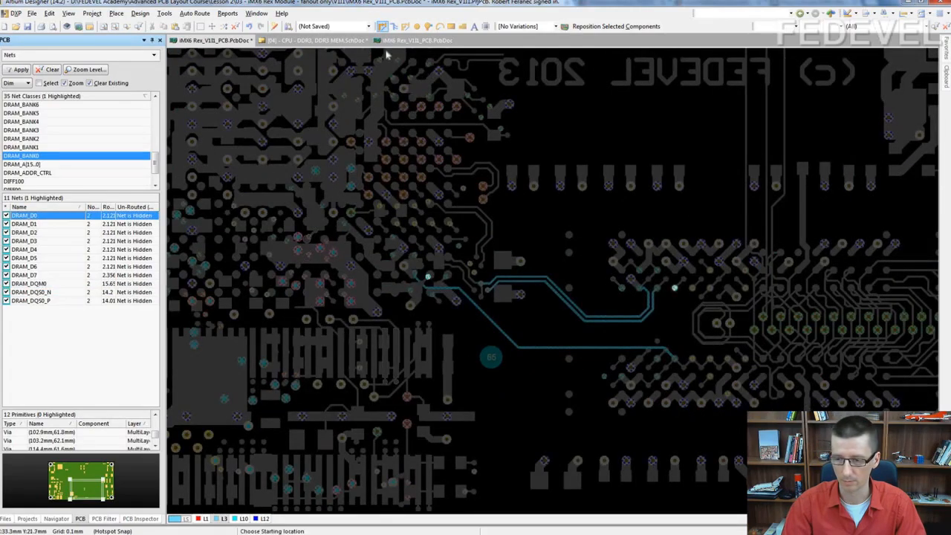
{"action": "scroll", "coordinate": [461, 339], "scroll_direction": "up", "scroll_amount": 2, "text": "ctrl"}
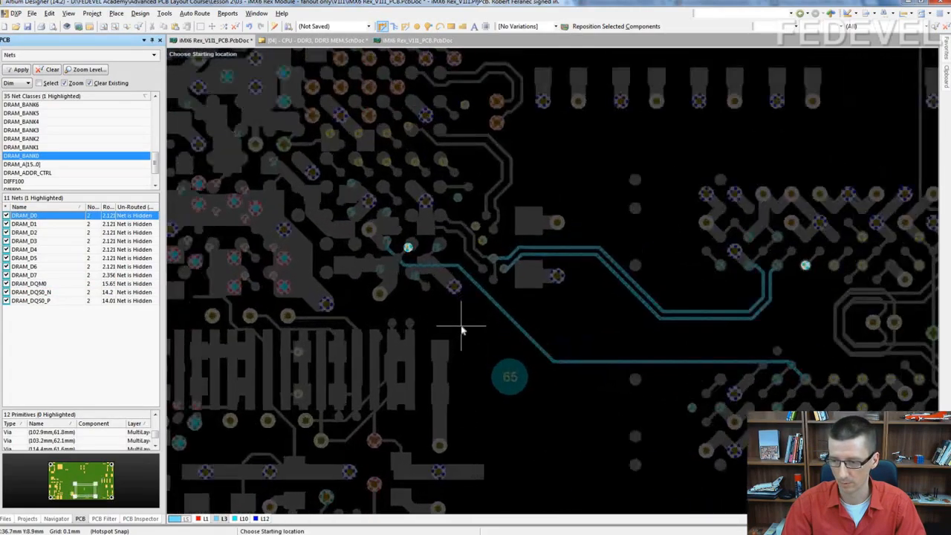
{"action": "left_click", "coordinate": [430, 243]}
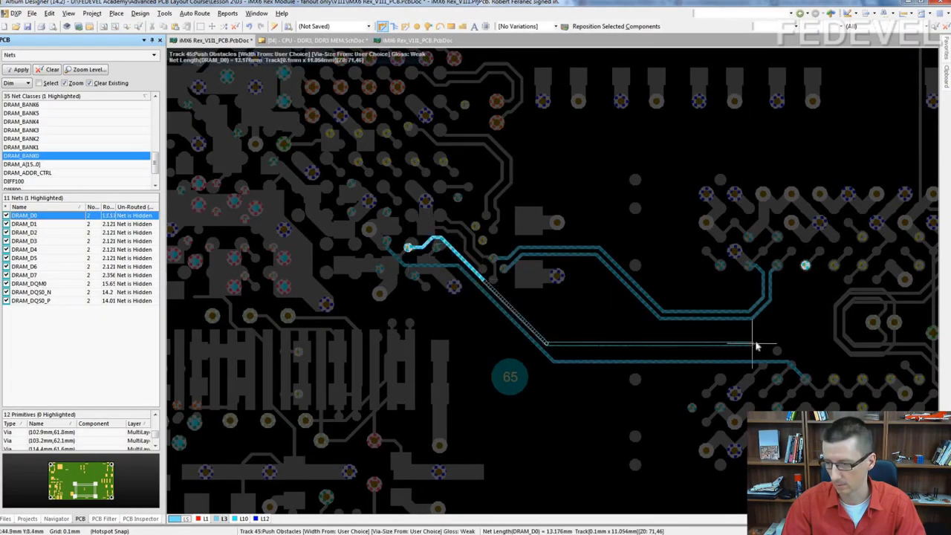
{"action": "left_click", "coordinate": [805, 266]}
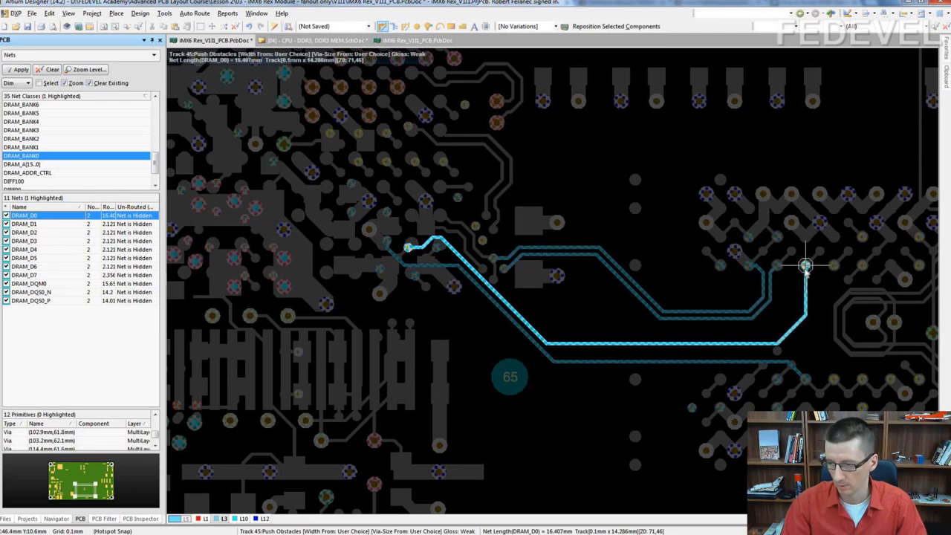
{"action": "right_click", "coordinate": [804, 269]}
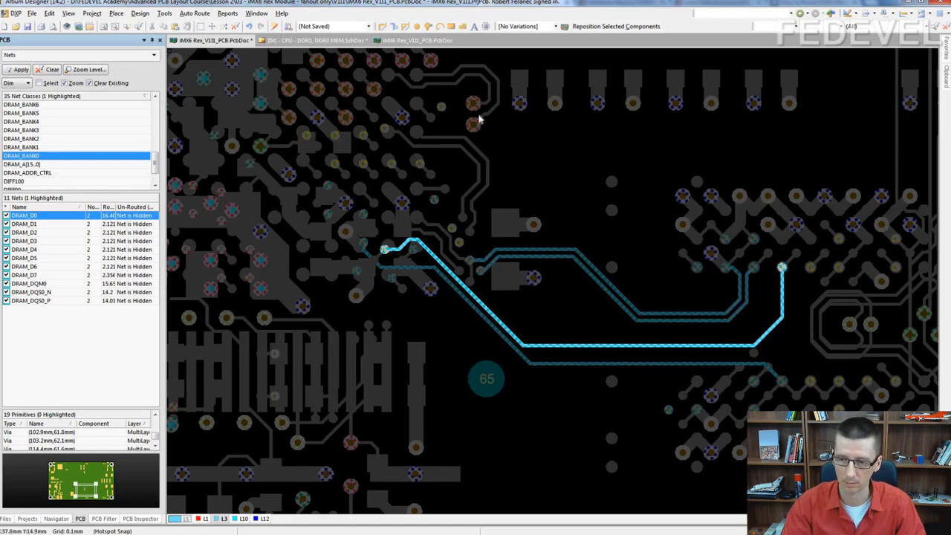
Step: Route a partial DRAM_D6 track about 6.5 mm long from its CPU via, passing above the DQS0 pair toward the memory
{"action": "left_click", "coordinate": [382, 26]}
{"action": "scroll", "coordinate": [445, 229], "scroll_direction": "up", "scroll_amount": 2, "text": "ctrl"}
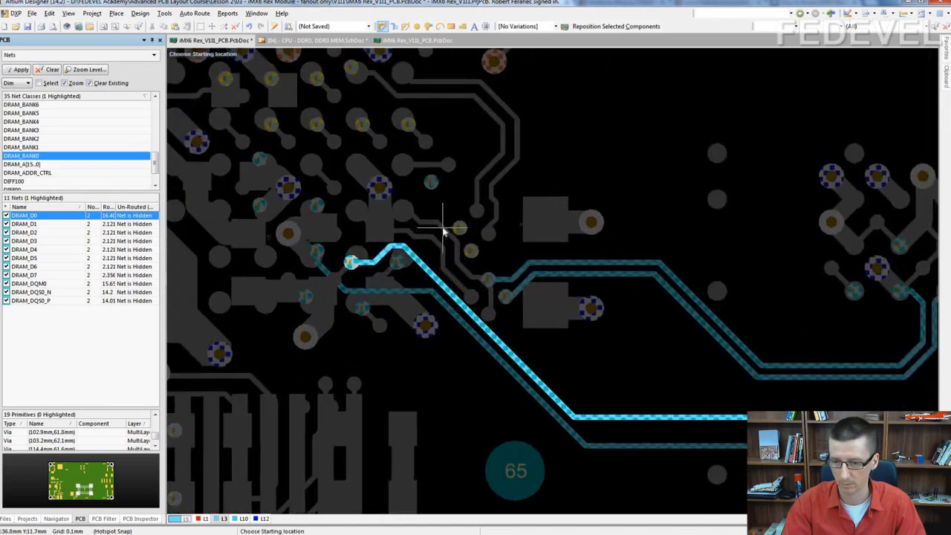
{"action": "left_click", "coordinate": [270, 214]}
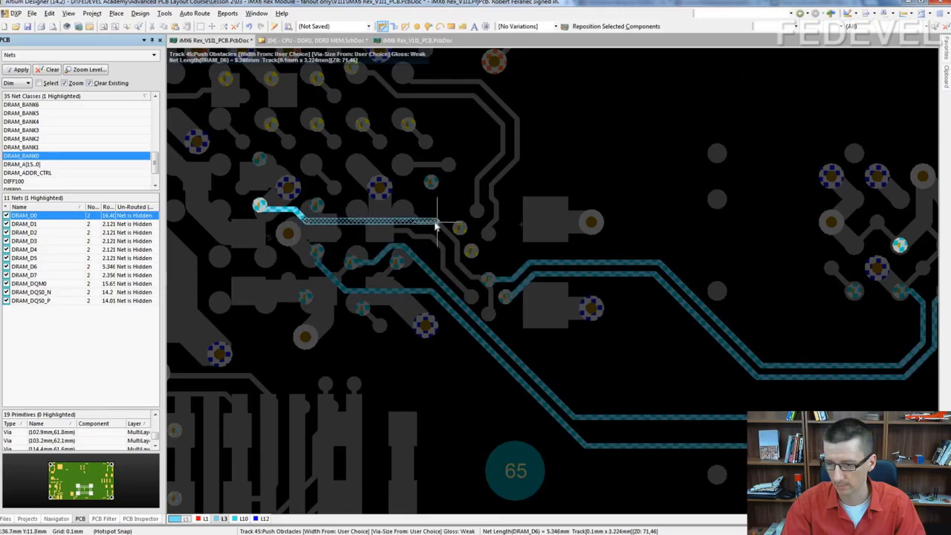
{"action": "left_click", "coordinate": [439, 217]}
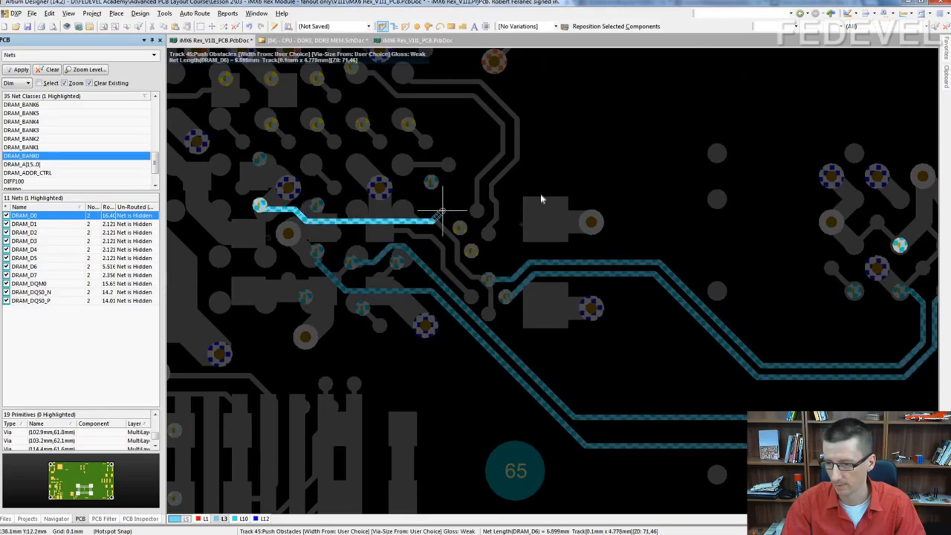
{"action": "left_click", "coordinate": [615, 198]}
{"action": "right_click", "coordinate": [616, 197]}
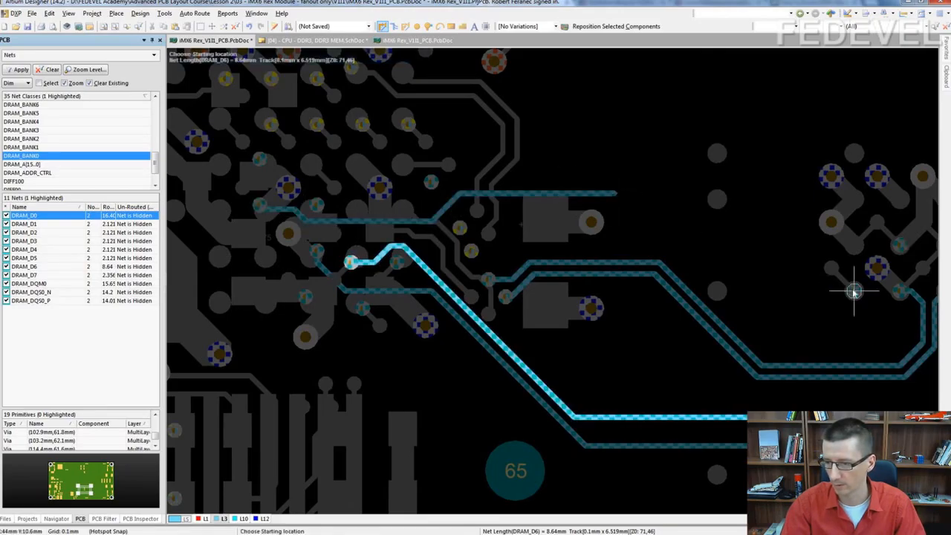
Step: Route a partial DRAM_D4 track about 4.7 mm long from its memory via back to the open end of the DRAM_D6 track
{"action": "left_click", "coordinate": [854, 291]}
{"action": "left_click", "coordinate": [723, 217]}
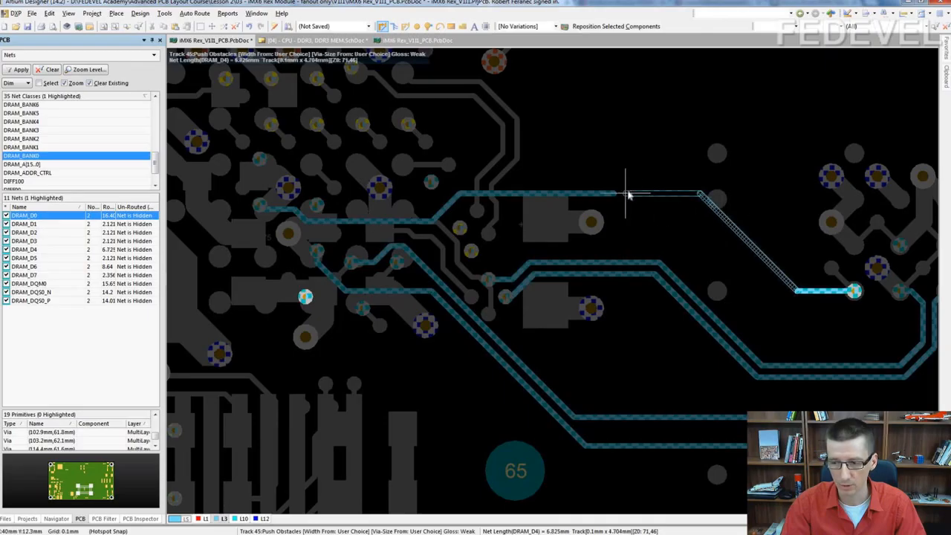
{"action": "left_click", "coordinate": [617, 195]}
{"action": "right_click", "coordinate": [620, 196]}
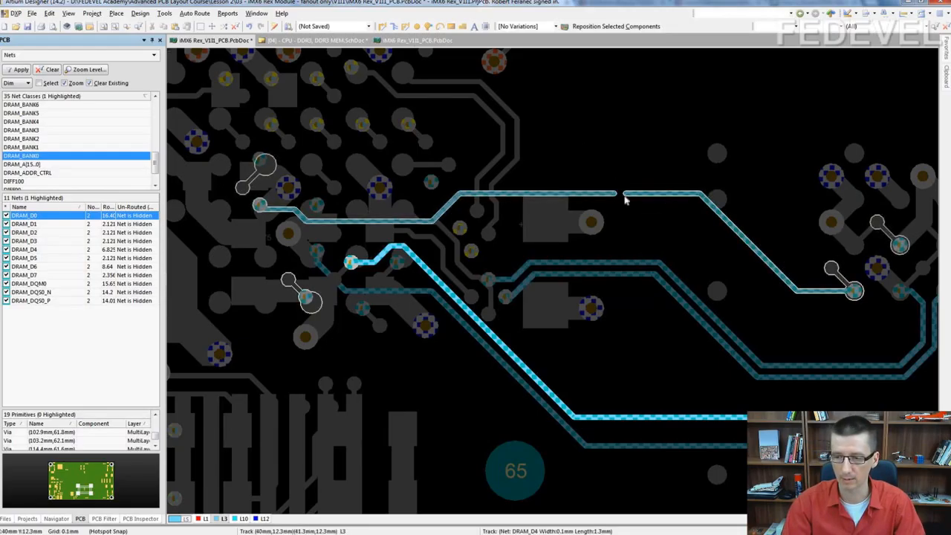
Step: Route a short DRAM_D2 track about 2 mm long from its CPU via, running just above the DRAM_D6 track
{"action": "left_click", "coordinate": [381, 26]}
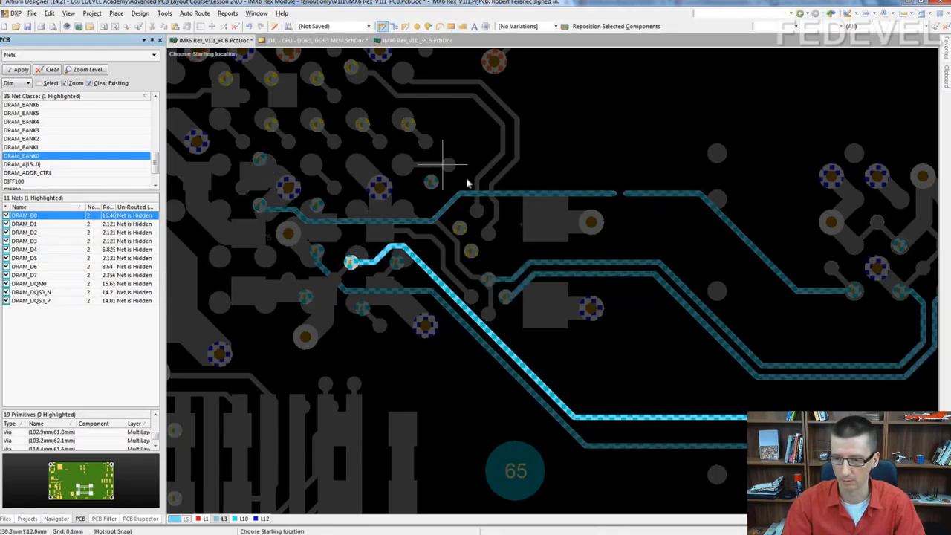
{"action": "left_click", "coordinate": [317, 205]}
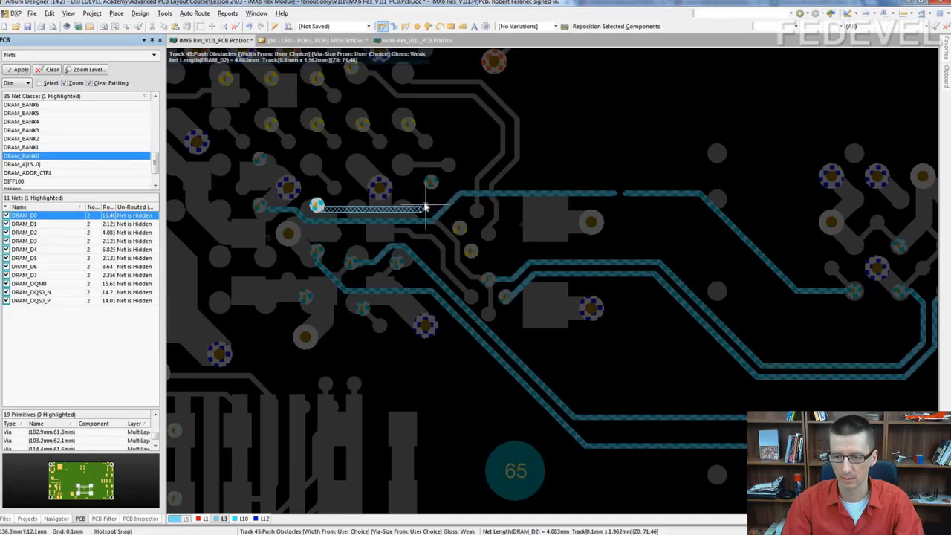
{"action": "left_click", "coordinate": [425, 207]}
{"action": "right_click", "coordinate": [425, 207]}
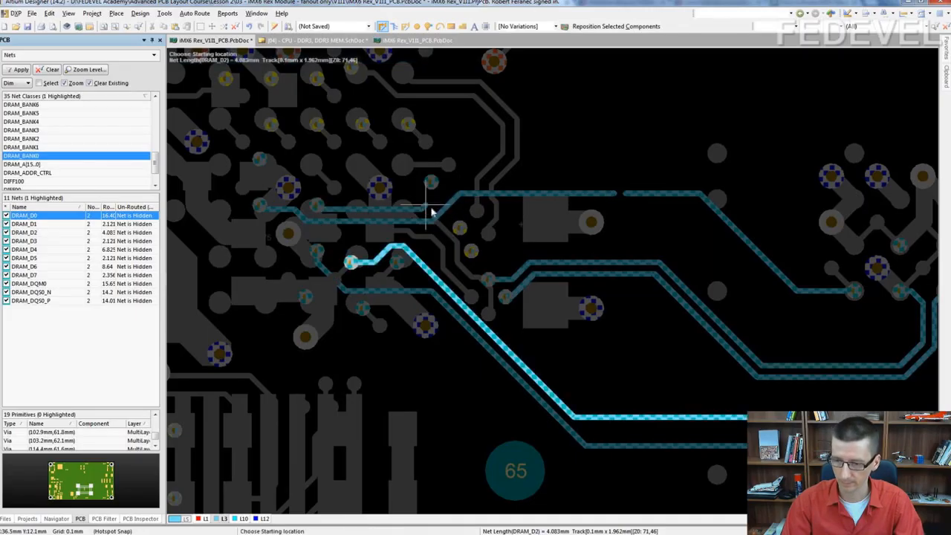
{"action": "right_click", "coordinate": [416, 290]}
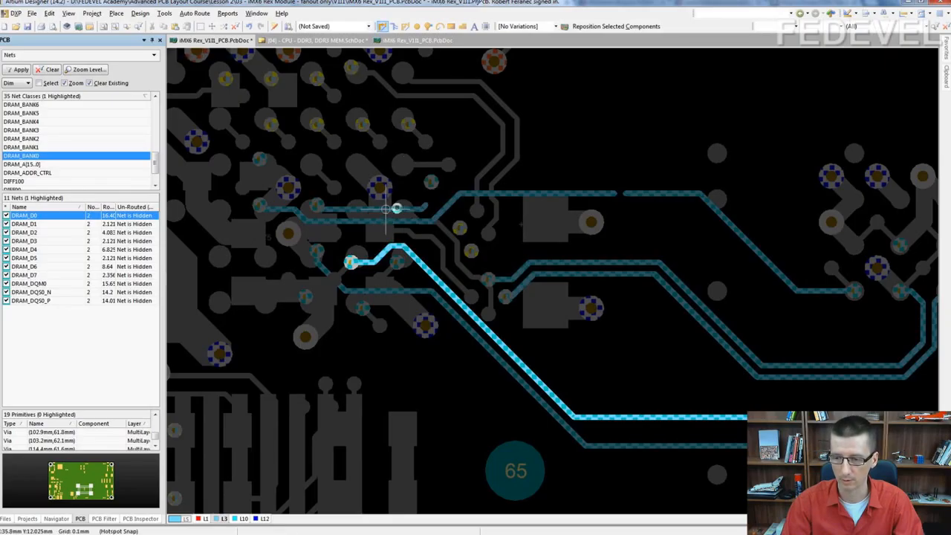
Step: Resume routing DRAM_D2 from the end of its short track and switch the routing conflict mode to Ignore Obstacles
{"action": "left_click", "coordinate": [424, 208]}
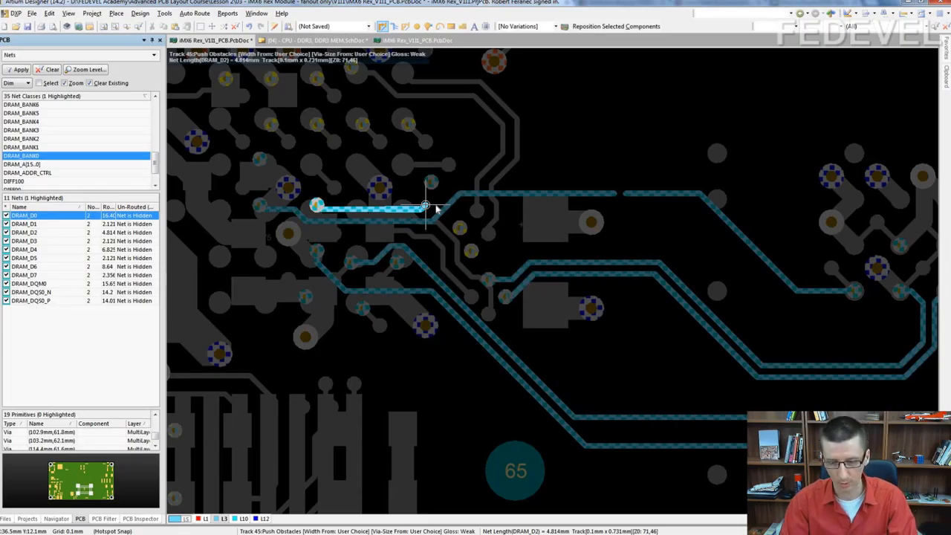
{"action": "key", "text": "shift+r"}
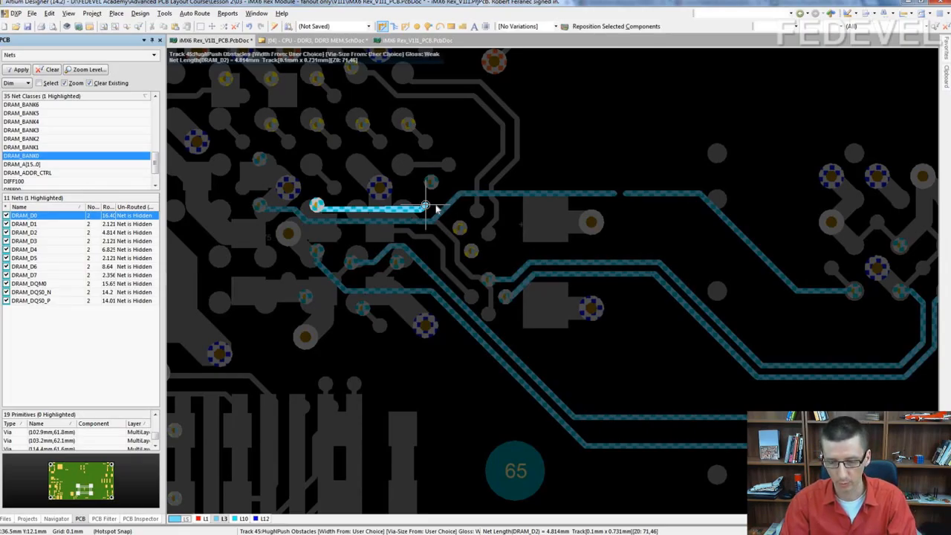
{"action": "key", "text": "shift+r"}
{"action": "key", "text": "shift+r"}
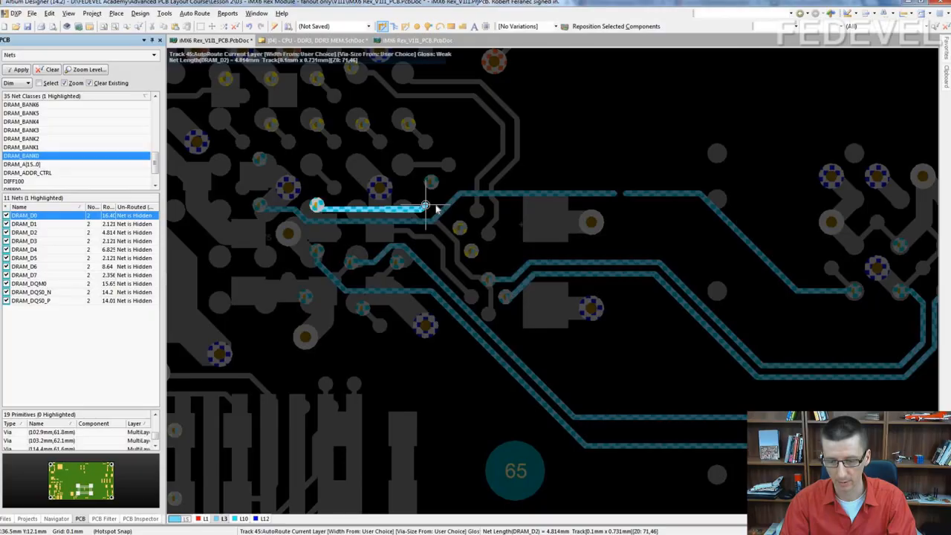
{"action": "key", "text": "shift+r"}
{"action": "key", "text": "shift+r"}
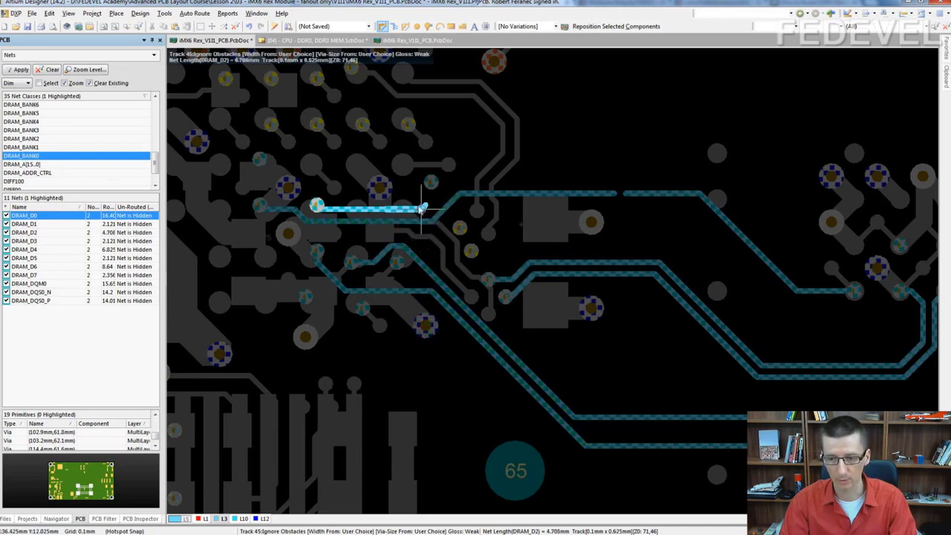
Step: Switch the routing conflict mode to Push Obstacles and extend the DRAM_D2 track about 3.6 mm toward the memory, just above DRAM_D6
{"action": "key", "text": "shift+r"}
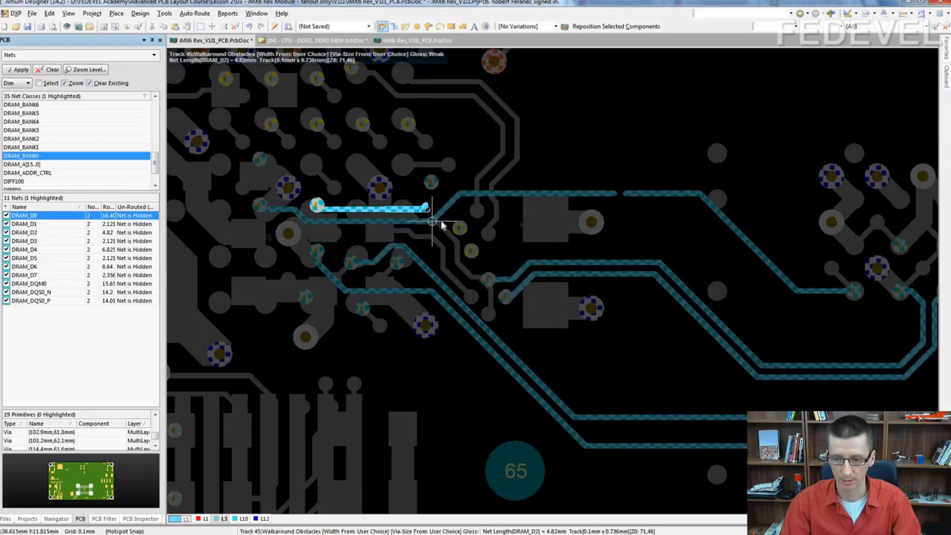
{"action": "key", "text": "shift+r"}
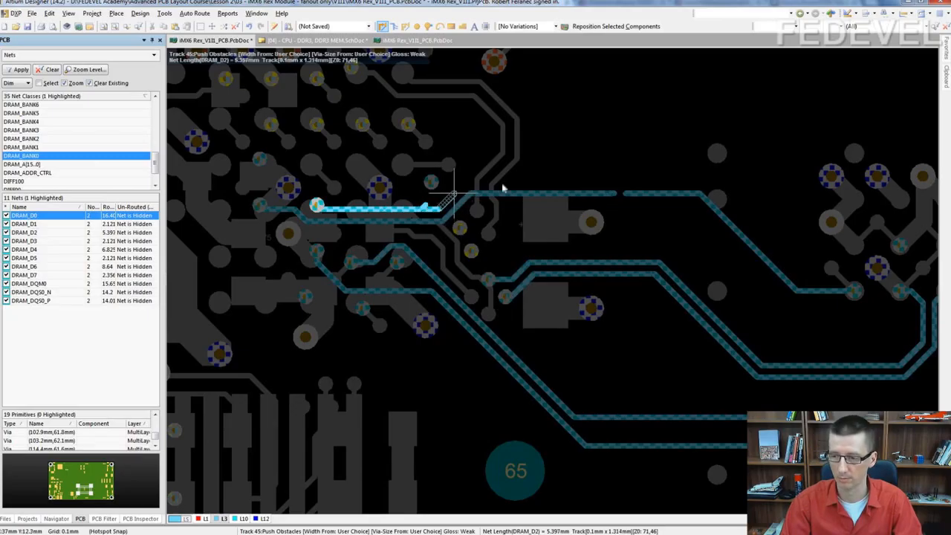
{"action": "left_click", "coordinate": [582, 182]}
{"action": "left_click", "coordinate": [581, 182]}
{"action": "right_click", "coordinate": [581, 182]}
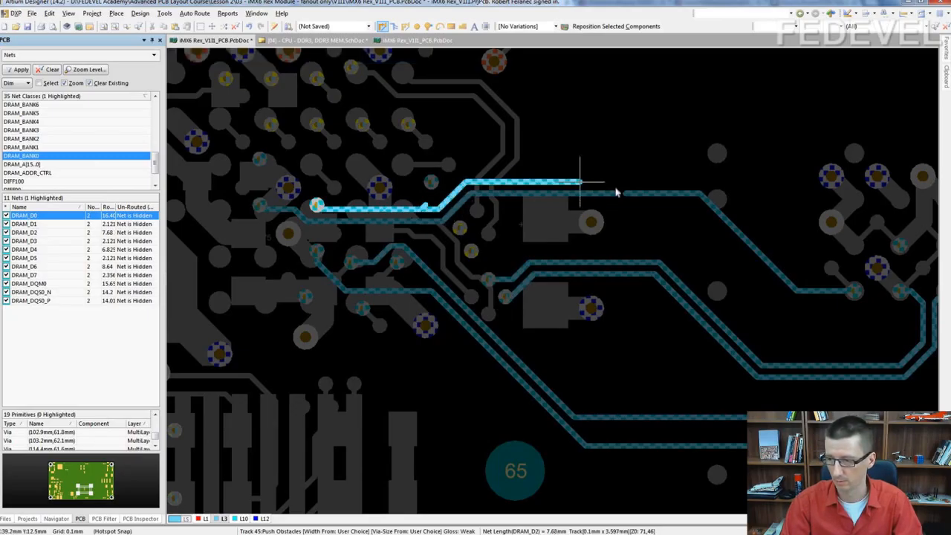
Step: Route a partial DRAM_D6 track about 5.9 mm long from its memory via back to the open end of the DRAM_D2 track
{"action": "right_click_drag", "start_coordinate": [849, 259], "coordinate": [769, 262]}
{"action": "left_click", "coordinate": [815, 245]}
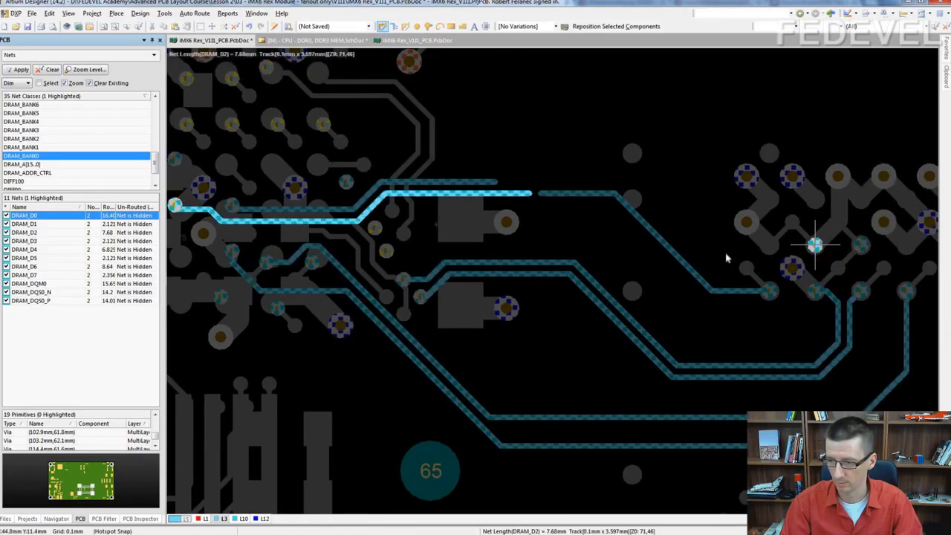
{"action": "left_click", "coordinate": [502, 183]}
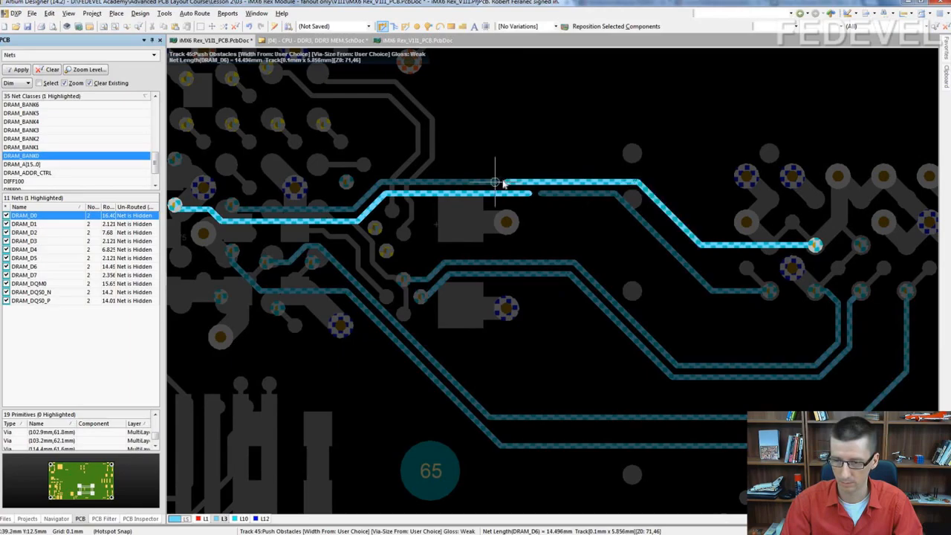
Step: Route a DRAM_D7 track about 3.7 mm long from its CPU via, and a DRAM_D2 track about 5.8 mm long from its memory via to meet it
{"action": "left_click", "coordinate": [347, 182]}
{"action": "left_click", "coordinate": [557, 159]}
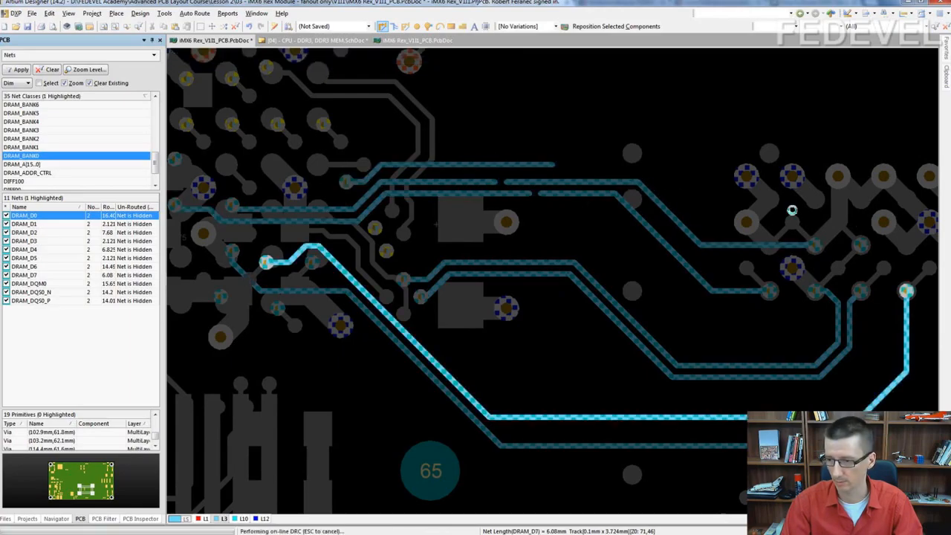
{"action": "left_click", "coordinate": [861, 245]}
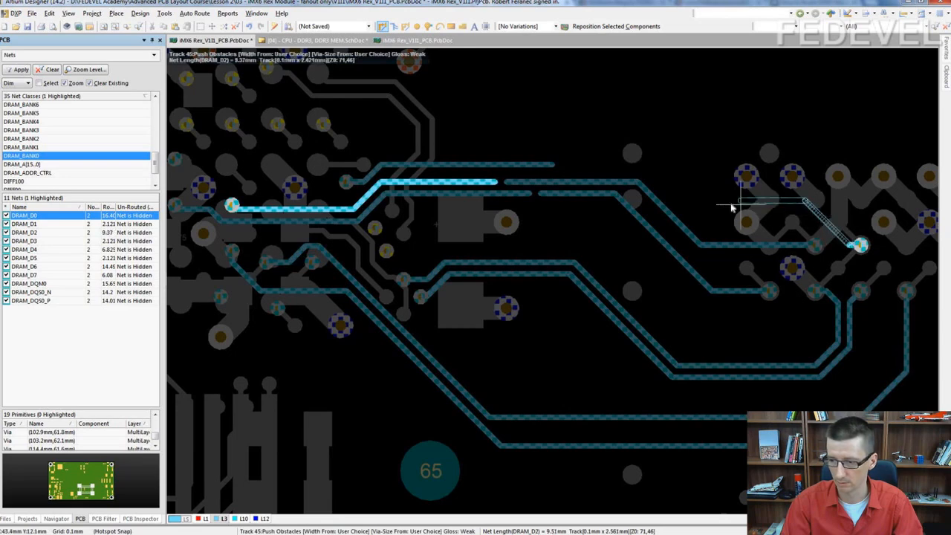
{"action": "left_click", "coordinate": [561, 166]}
{"action": "right_click", "coordinate": [561, 166]}
{"action": "scroll", "coordinate": [681, 203], "scroll_direction": "down", "scroll_amount": 1, "text": "ctrl"}
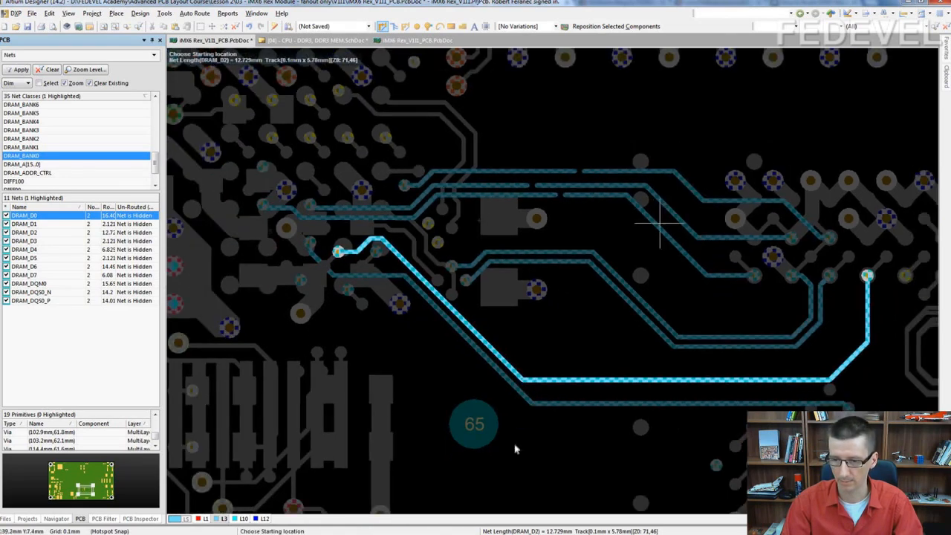
Step: Route DRAM_D3 from its CPU via below all other tracks toward the memory, and bring DRAM_D7 about 1.7 mm from its memory via to meet it
{"action": "left_click", "coordinate": [261, 165]}
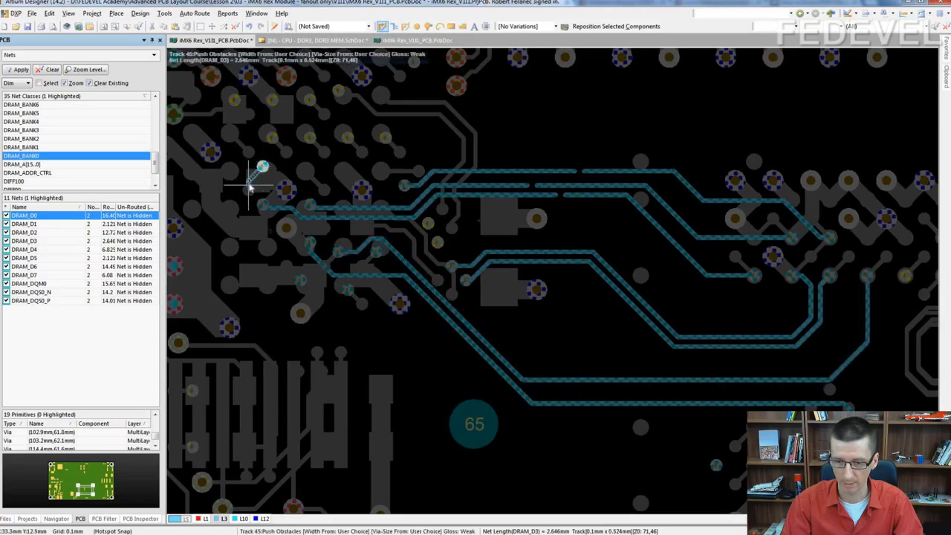
{"action": "scroll", "coordinate": [521, 431], "scroll_direction": "down", "scroll_amount": 3}
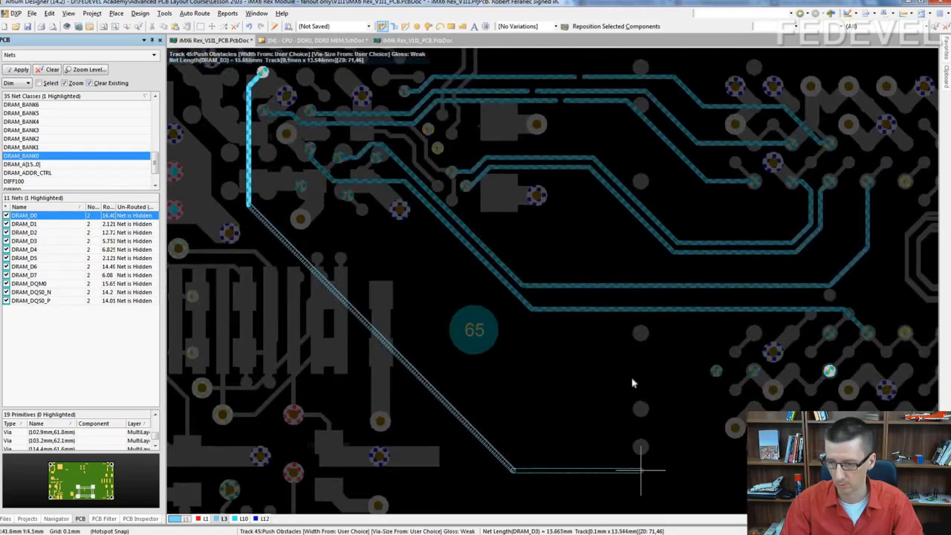
{"action": "left_click", "coordinate": [568, 390]}
{"action": "left_click", "coordinate": [584, 373]}
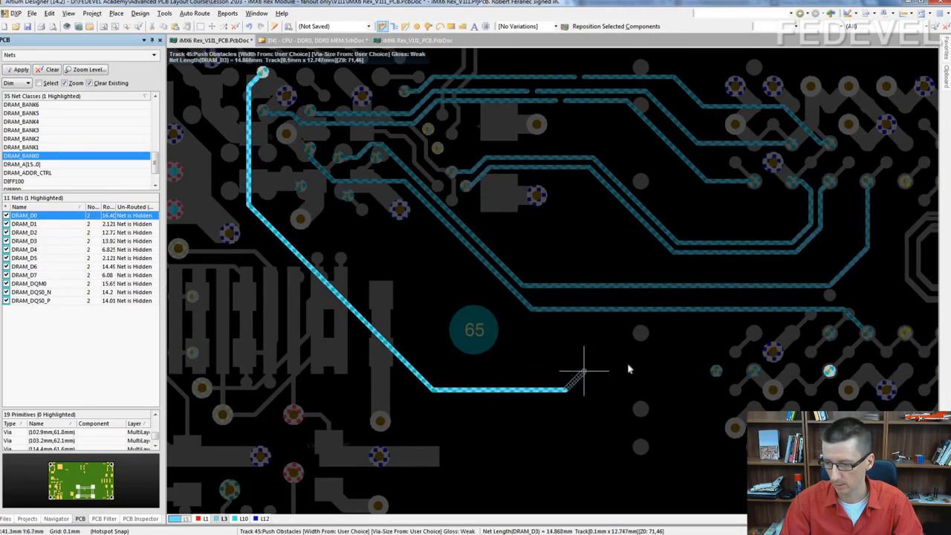
{"action": "left_click", "coordinate": [628, 368]}
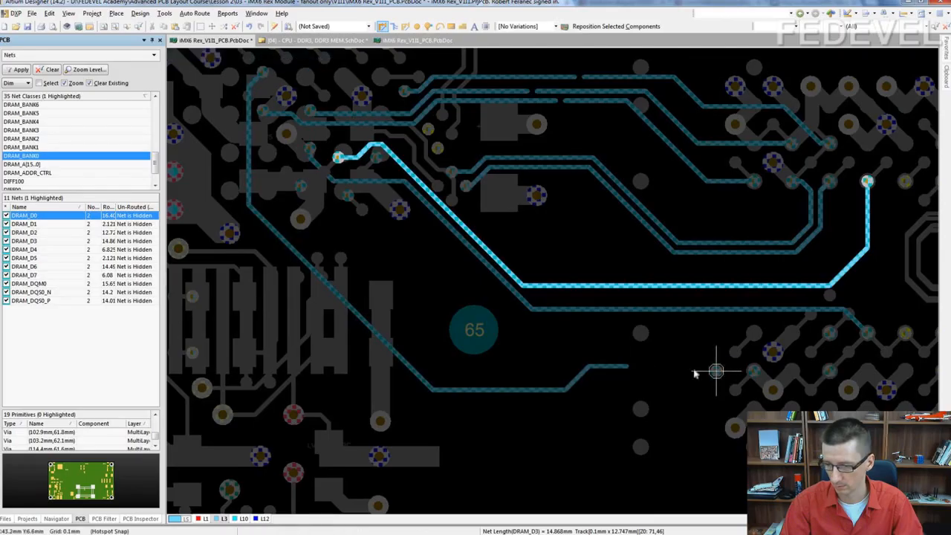
{"action": "left_click", "coordinate": [716, 371]}
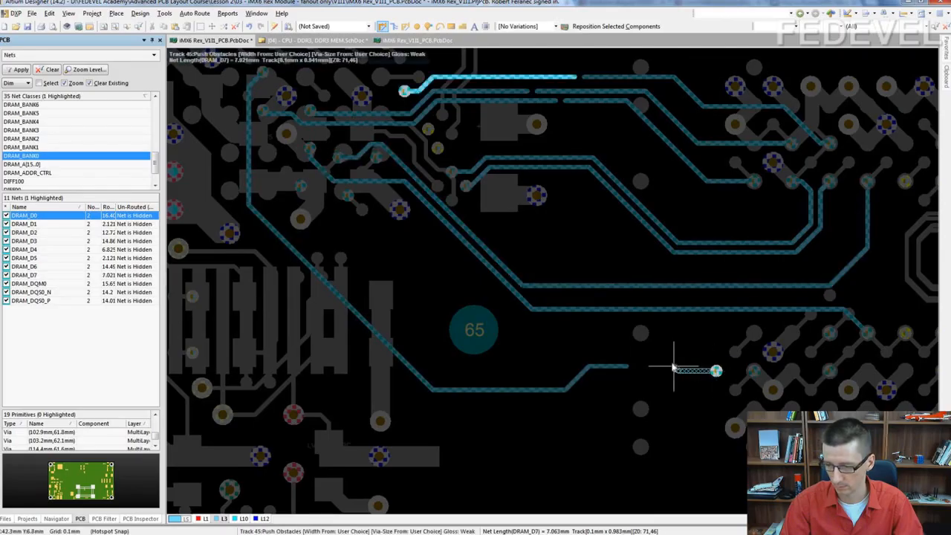
{"action": "left_click", "coordinate": [630, 368]}
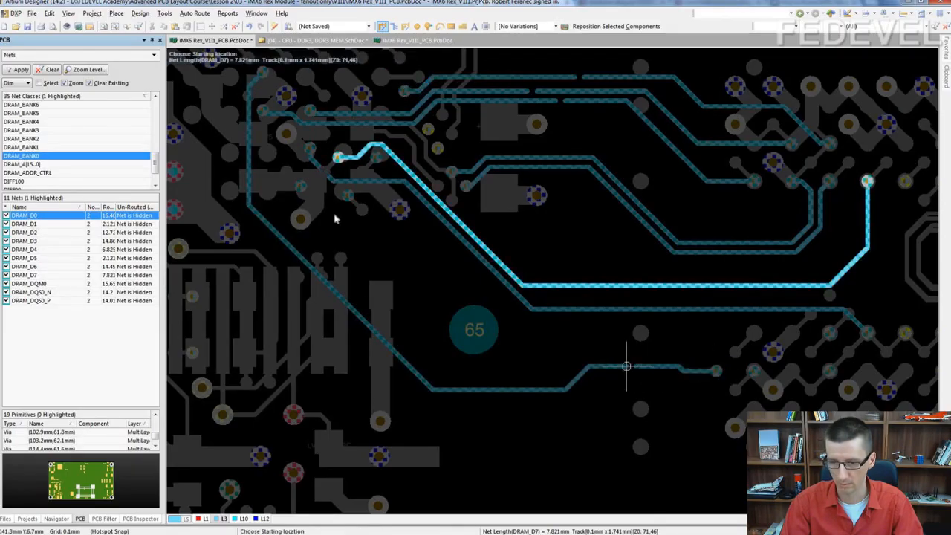
Step: Route DRAM_D4 about 9.9 mm from its CPU via just above the DRAM_D3 track, and bring DRAM_D5 about 2.1 mm from its memory via to meet it
{"action": "left_click", "coordinate": [301, 187]}
{"action": "left_click", "coordinate": [446, 377]}
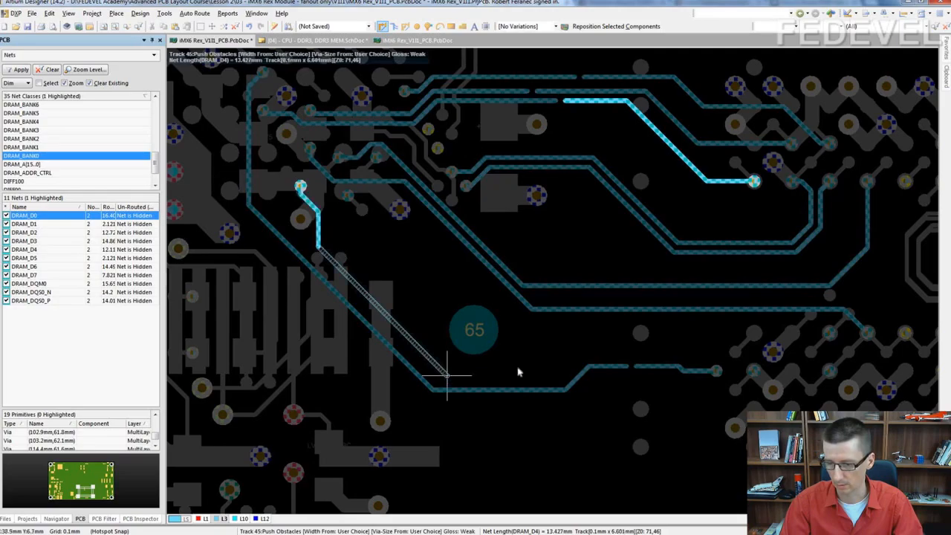
{"action": "left_click", "coordinate": [547, 379]}
{"action": "left_click", "coordinate": [570, 364]}
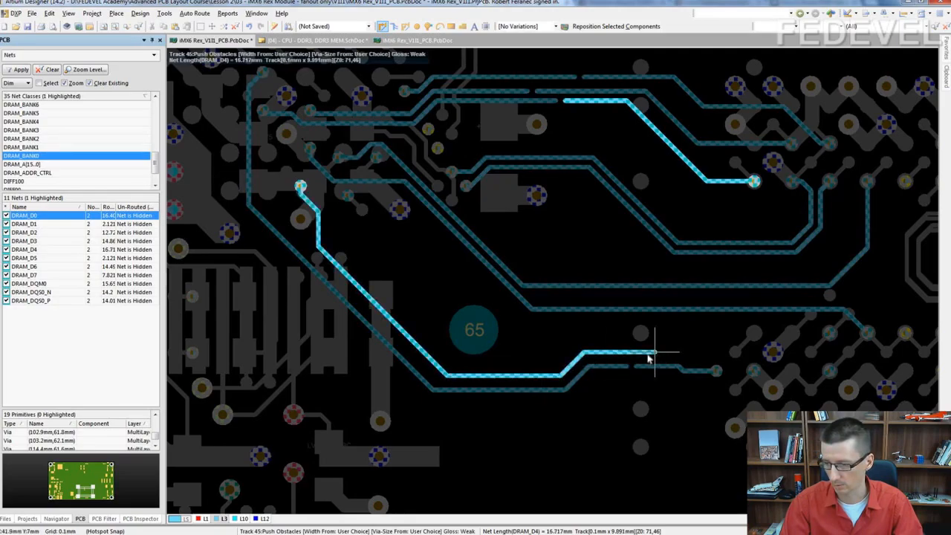
{"action": "left_click", "coordinate": [648, 355]}
{"action": "left_click", "coordinate": [754, 371]}
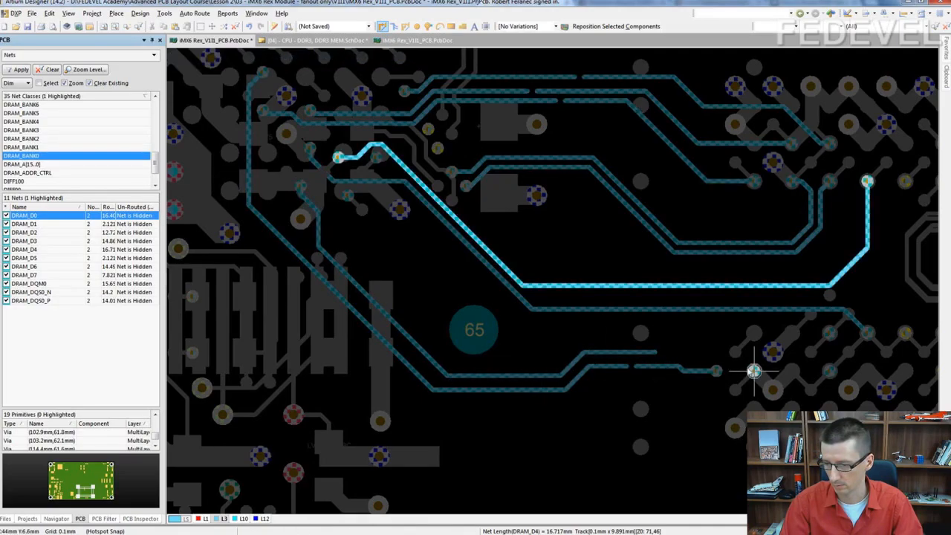
{"action": "right_click", "coordinate": [656, 353]}
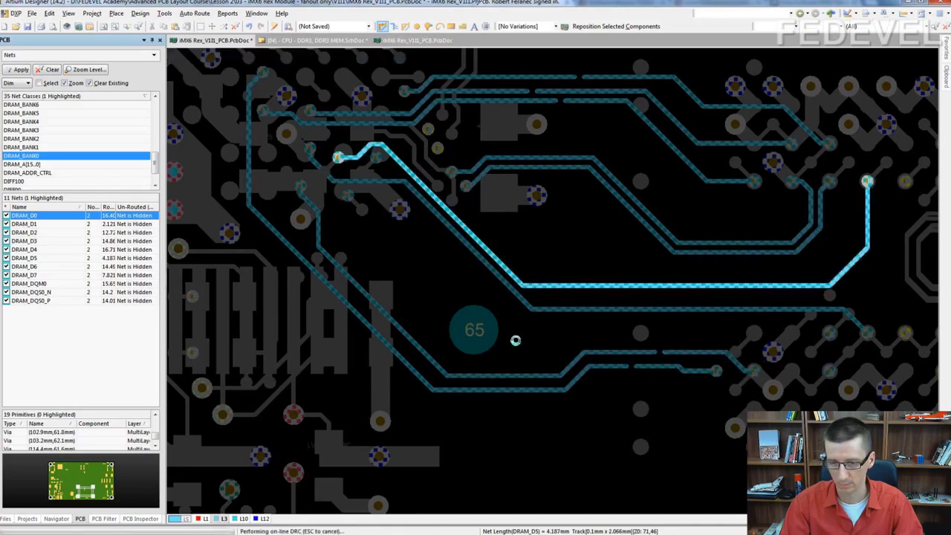
Step: Route a partial DRAM_D5 track about 7.2 mm long from its CPU via, running between the DRAM_DQM0 and DRAM_D4 tracks
{"action": "left_click", "coordinate": [348, 196]}
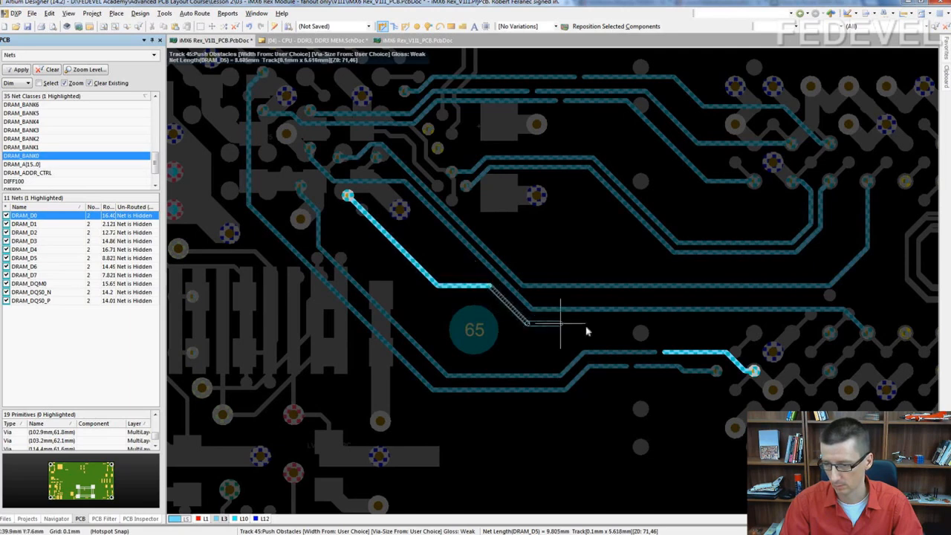
{"action": "right_click", "coordinate": [686, 350]}
{"action": "key", "text": "ctrl+w"}
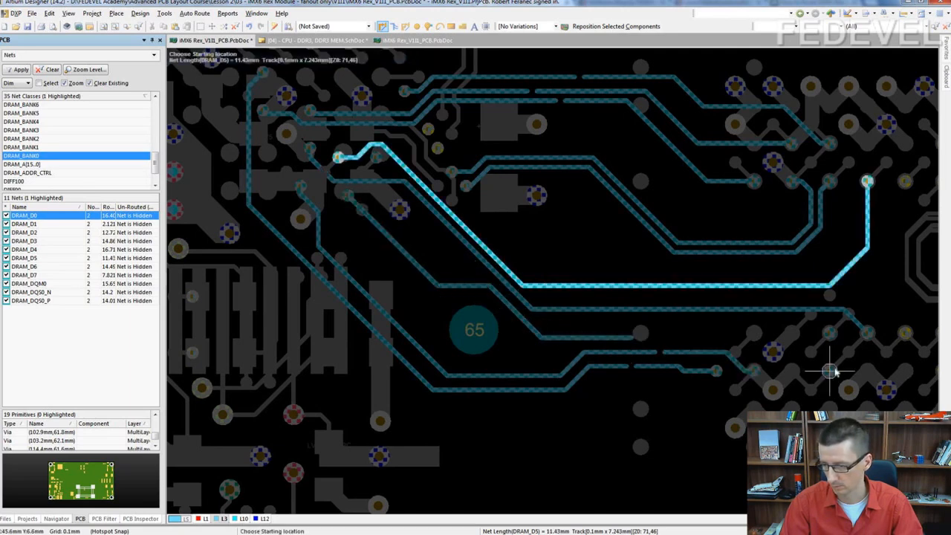
Step: Route a partial DRAM_D3 track about 4.3 mm long from its memory via back to the open end of the DRAM_D5 track
{"action": "left_click", "coordinate": [831, 371]}
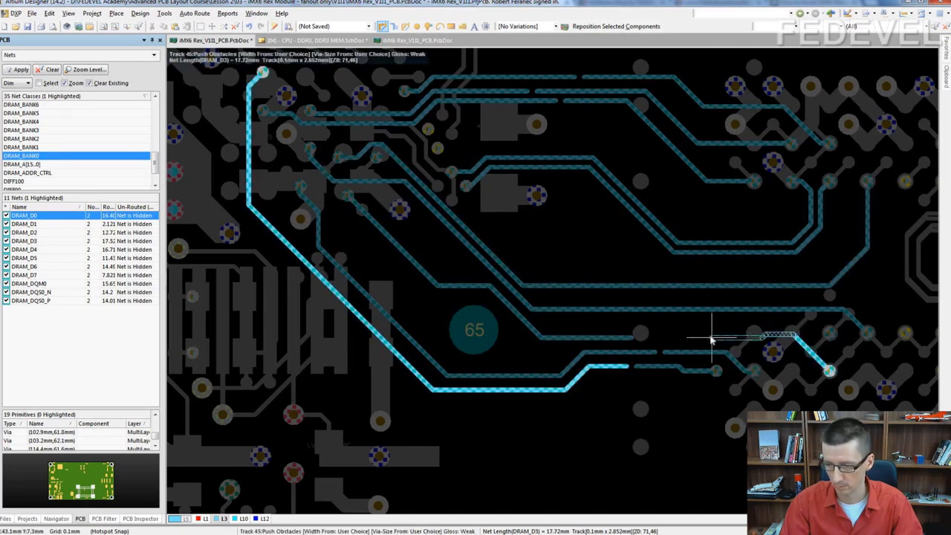
{"action": "left_click", "coordinate": [644, 339]}
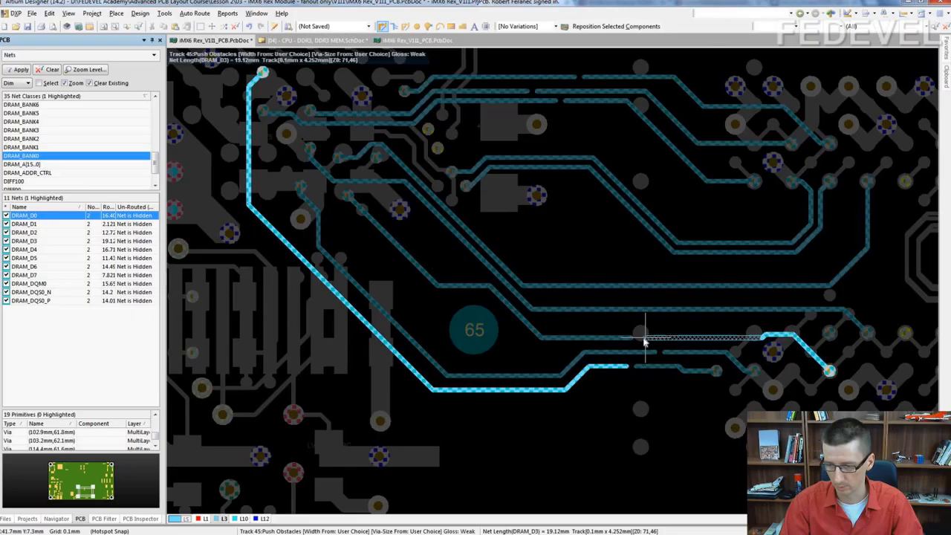
{"action": "left_click", "coordinate": [645, 339]}
{"action": "right_click", "coordinate": [644, 339]}
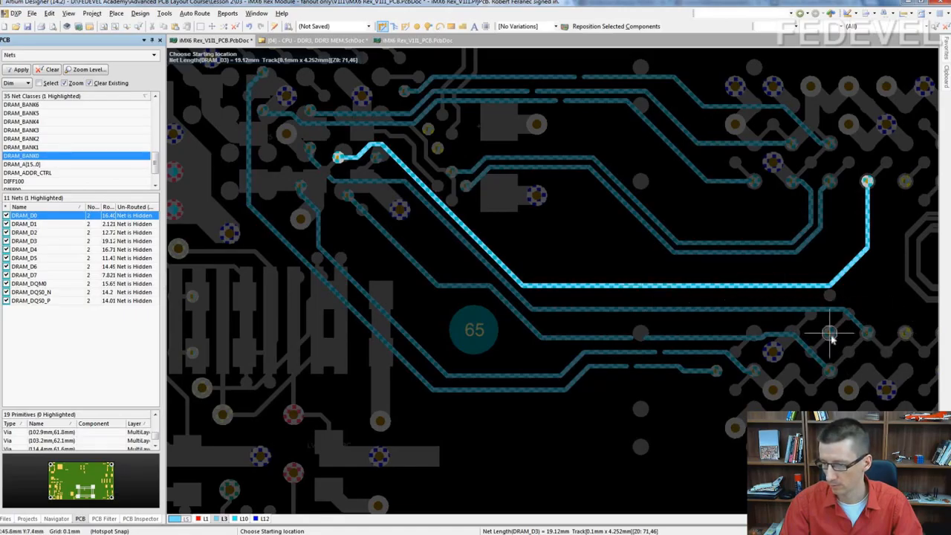
Step: Reroute the memory end of DRAM_DQM0 below the DRAM_D1 via, and route DRAM_D1 about 11.1 mm from its CPU via to its memory via
{"action": "left_click", "coordinate": [727, 312]}
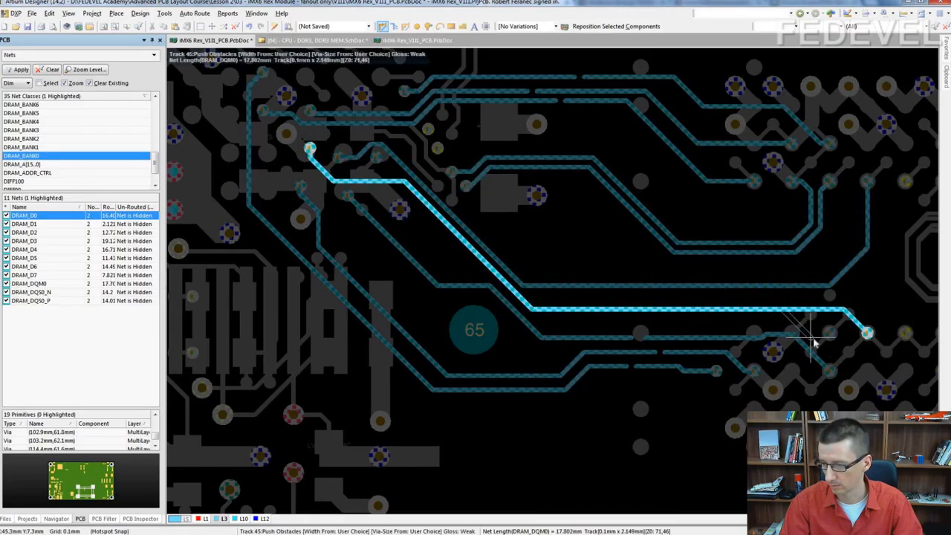
{"action": "left_click", "coordinate": [867, 333]}
{"action": "left_click", "coordinate": [341, 156]}
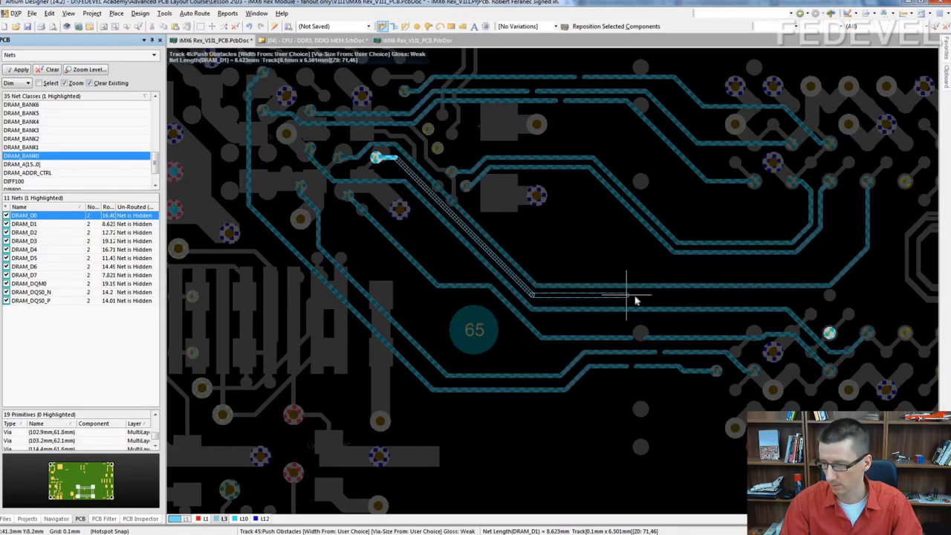
{"action": "left_click", "coordinate": [828, 333]}
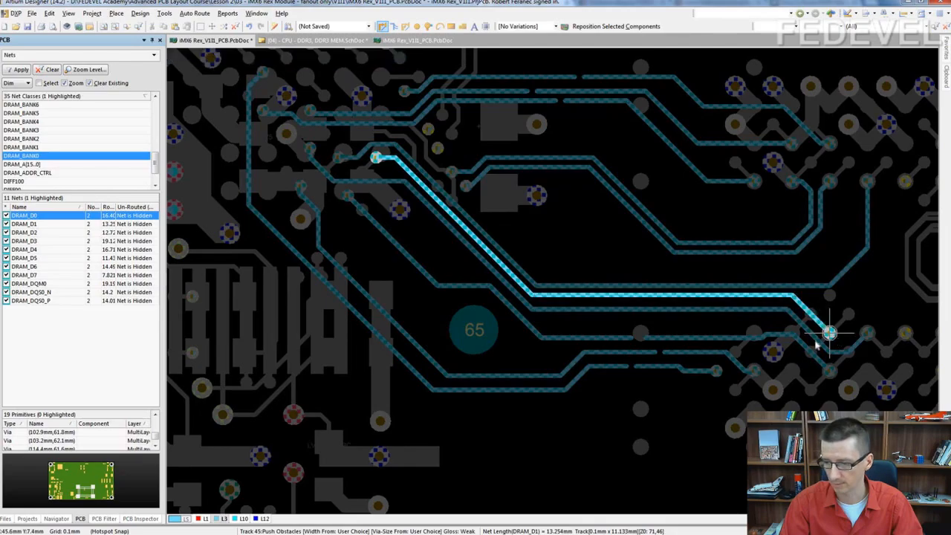
{"action": "right_click", "coordinate": [816, 345]}
{"action": "right_click_drag", "start_coordinate": [779, 353], "coordinate": [721, 349]}
{"action": "right_click", "coordinate": [677, 351]}
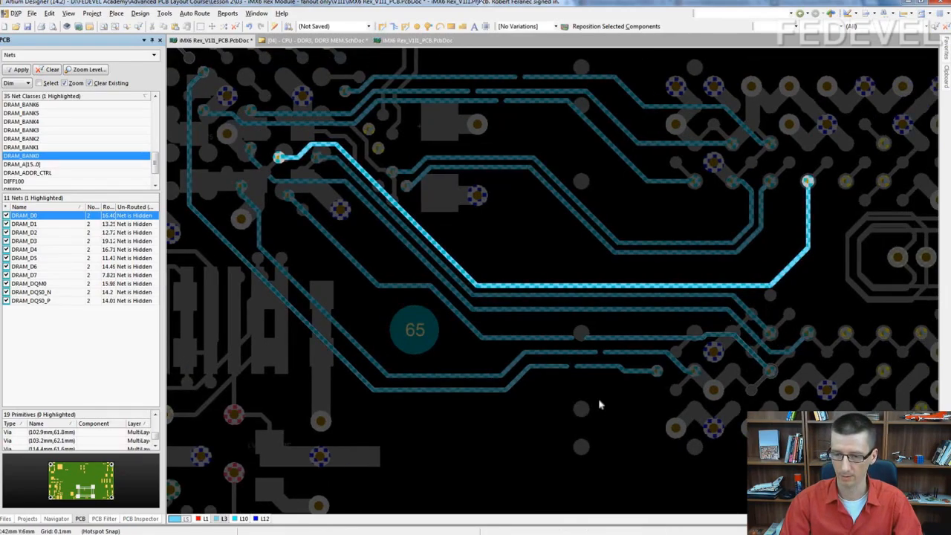
Step: Examine which net names face each other across the gaps in the uppermost DRAM_BANK0 tracks
{"action": "right_click_drag", "start_coordinate": [601, 406], "coordinate": [567, 452]}
{"action": "right_click_drag", "start_coordinate": [531, 193], "coordinate": [545, 244]}
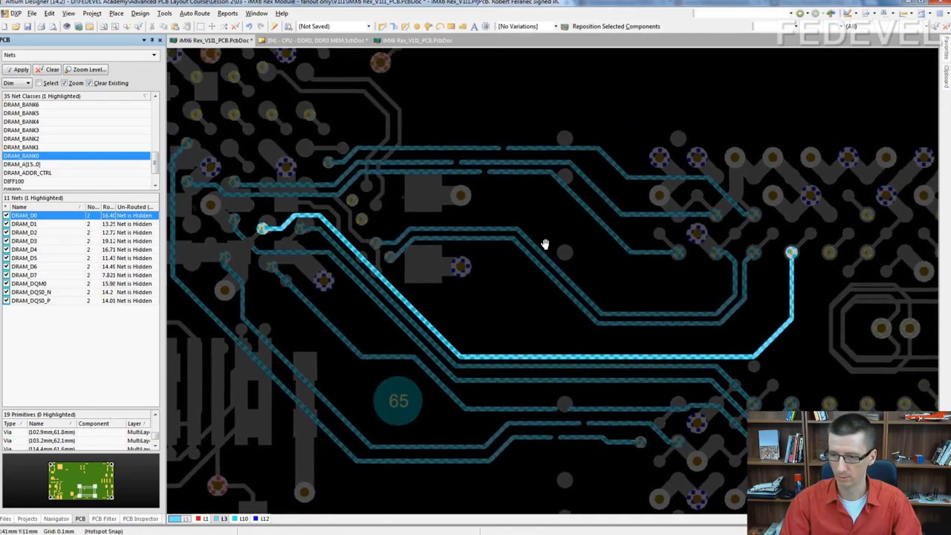
{"action": "scroll", "coordinate": [495, 156], "scroll_direction": "up", "scroll_amount": 6, "text": "ctrl"}
{"action": "right_click_drag", "start_coordinate": [569, 186], "coordinate": [609, 198]}
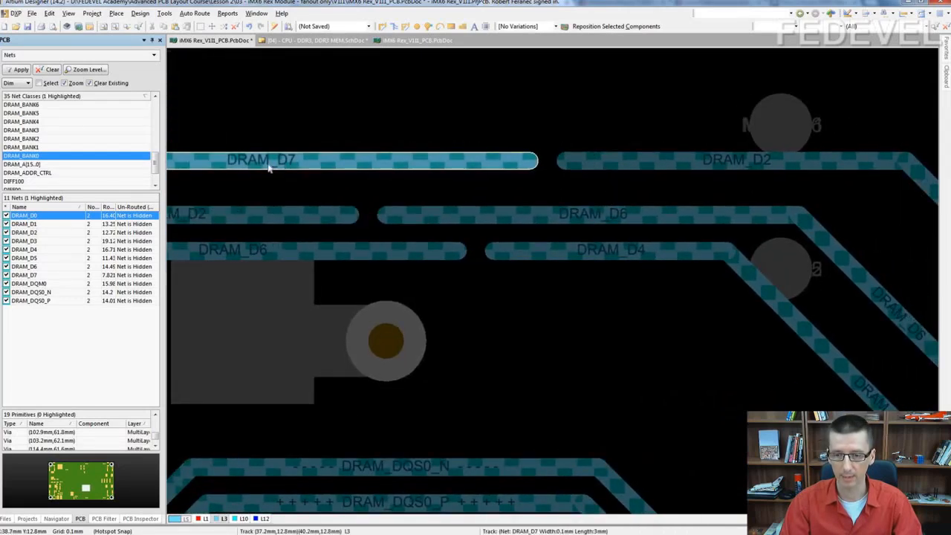
{"action": "scroll", "coordinate": [269, 168], "scroll_direction": "down", "scroll_amount": 3, "text": "ctrl"}
{"action": "scroll", "coordinate": [330, 148], "scroll_direction": "down", "scroll_amount": 2, "text": "ctrl"}
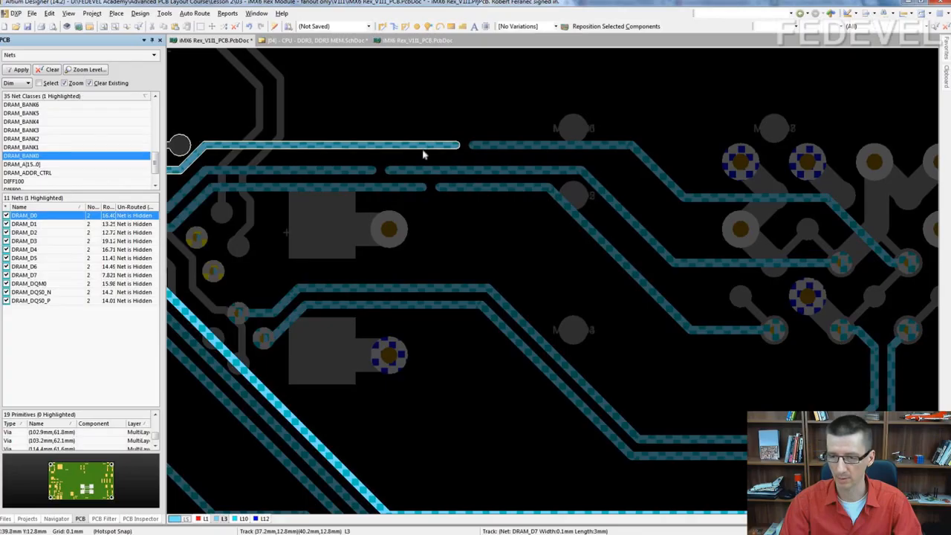
{"action": "scroll", "coordinate": [423, 154], "scroll_direction": "up", "scroll_amount": 5, "text": "ctrl"}
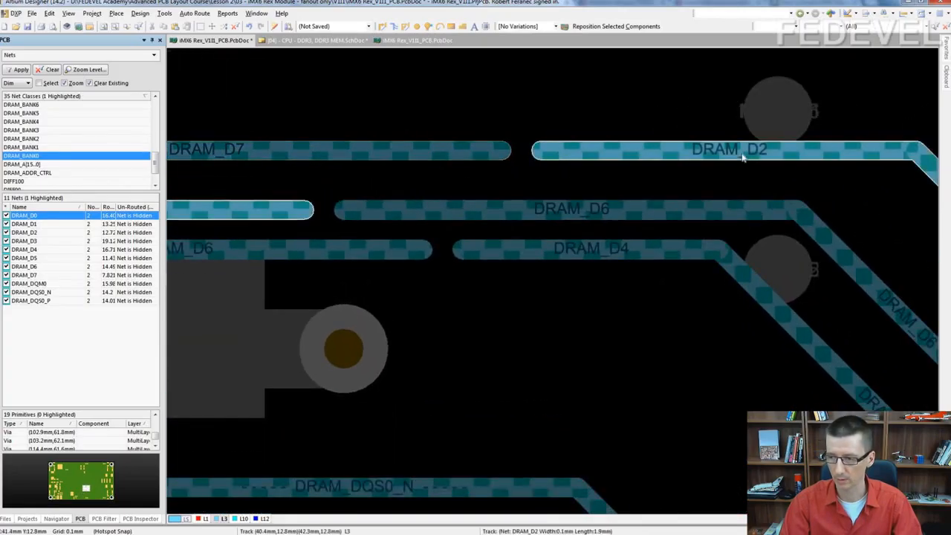
Step: In the DDR3 memory schematic, swap two net labels so that DRAM_D7 is on pin DQ10 and DRAM_D2 is on pin DQ15
{"action": "left_click", "coordinate": [26, 519]}
{"action": "left_click", "coordinate": [85, 148]}
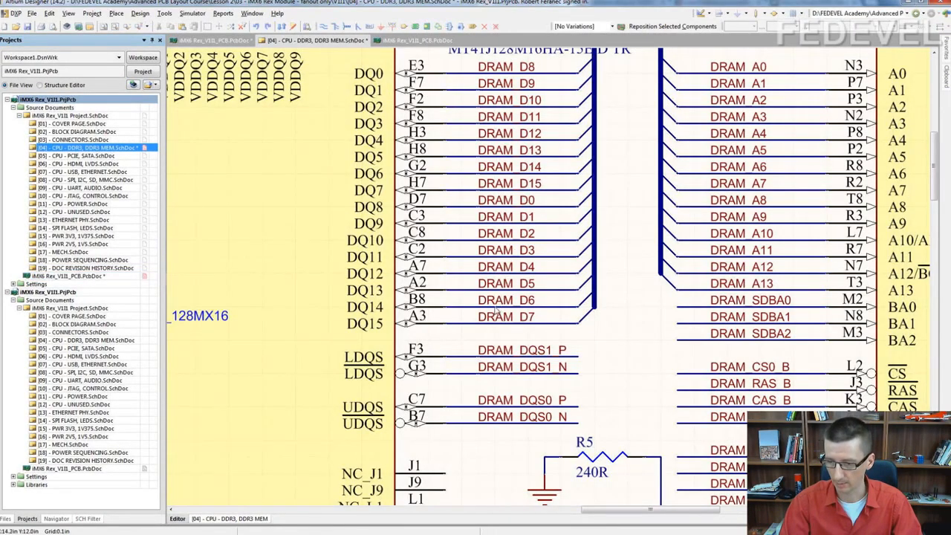
{"action": "left_click_drag", "start_coordinate": [492, 318], "coordinate": [611, 343]}
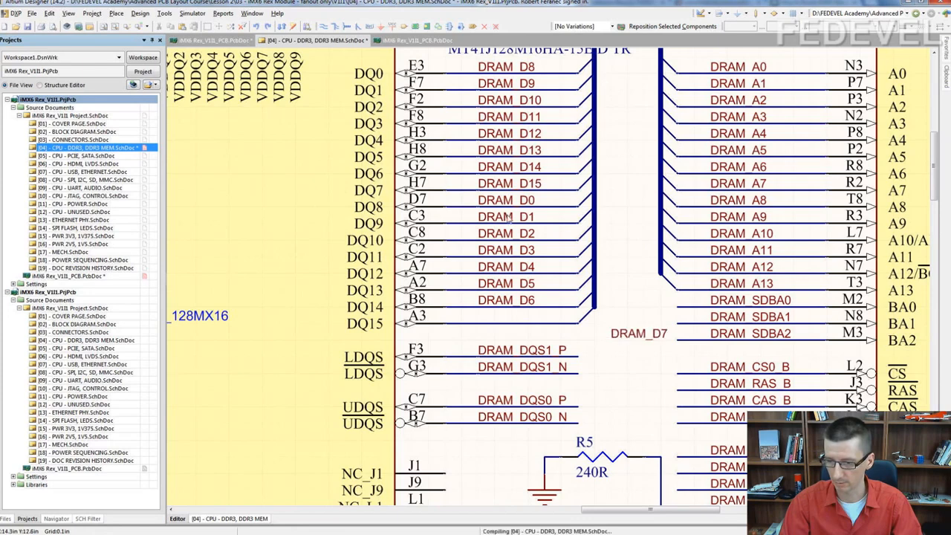
{"action": "left_click_drag", "start_coordinate": [499, 234], "coordinate": [478, 326]}
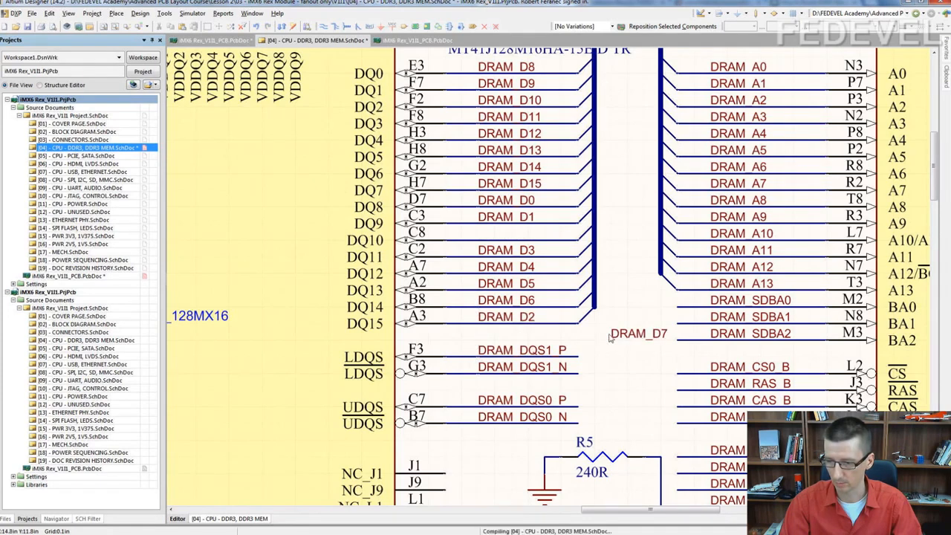
{"action": "left_click_drag", "start_coordinate": [613, 337], "coordinate": [478, 241]}
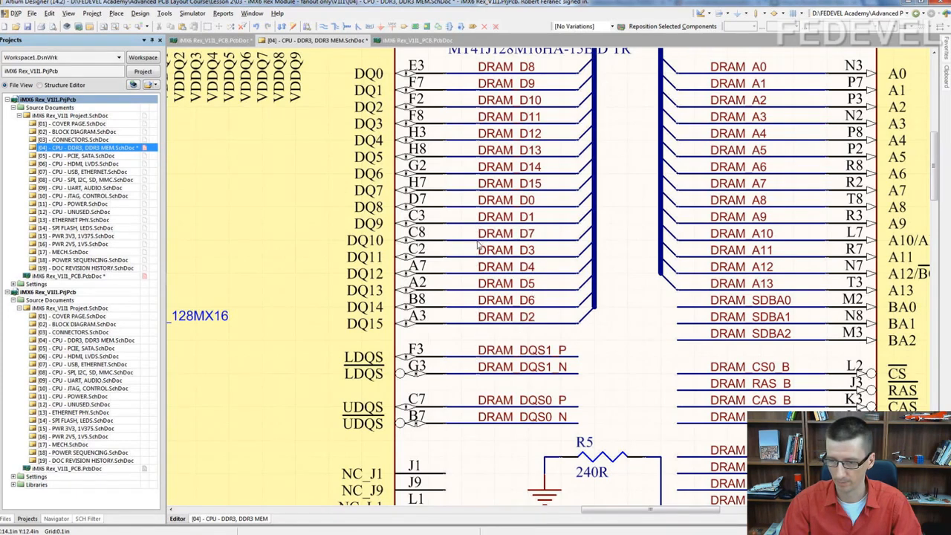
Step: Update the PCB from the schematic by executing the pin-to-net changes that swap DRAM_D2 and DRAM_D7 on U2
{"action": "left_click", "coordinate": [139, 13]}
{"action": "left_click", "coordinate": [144, 24]}
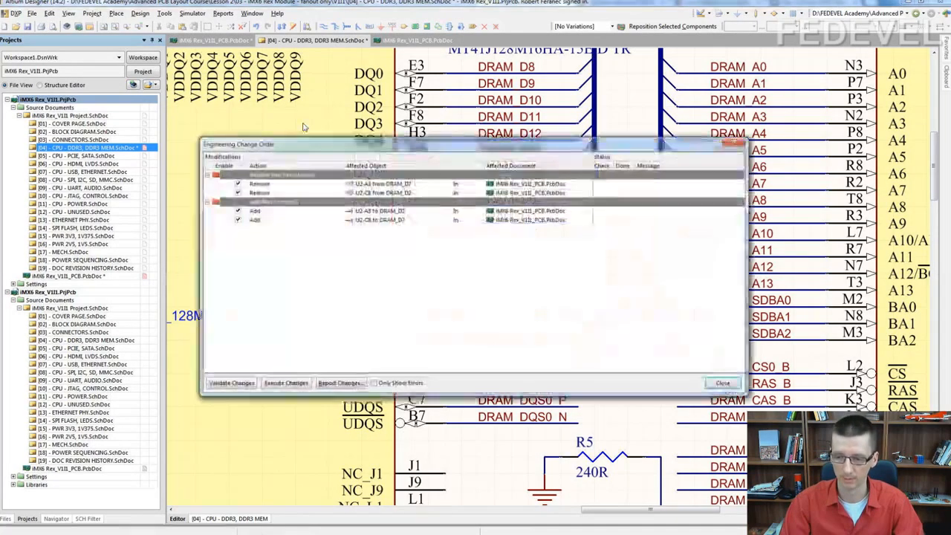
{"action": "left_click", "coordinate": [297, 385]}
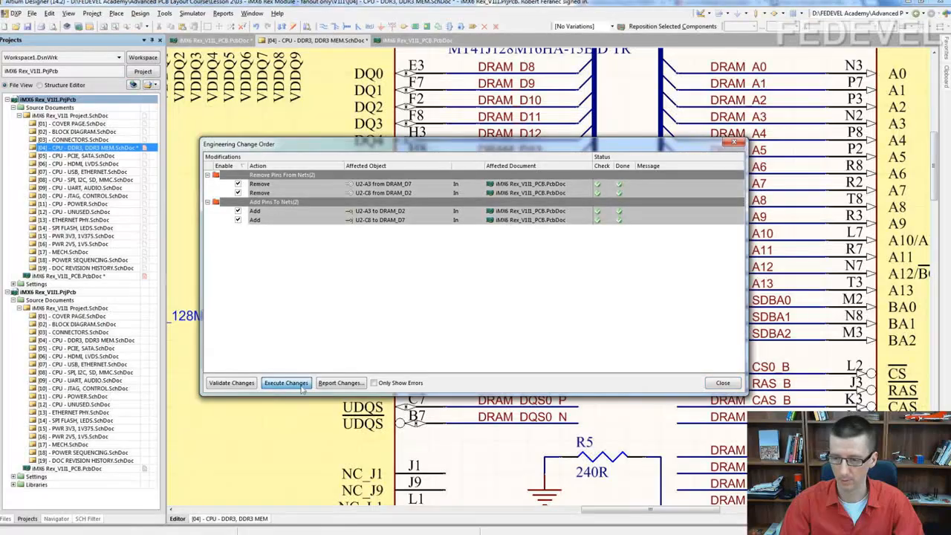
{"action": "left_click", "coordinate": [723, 382]}
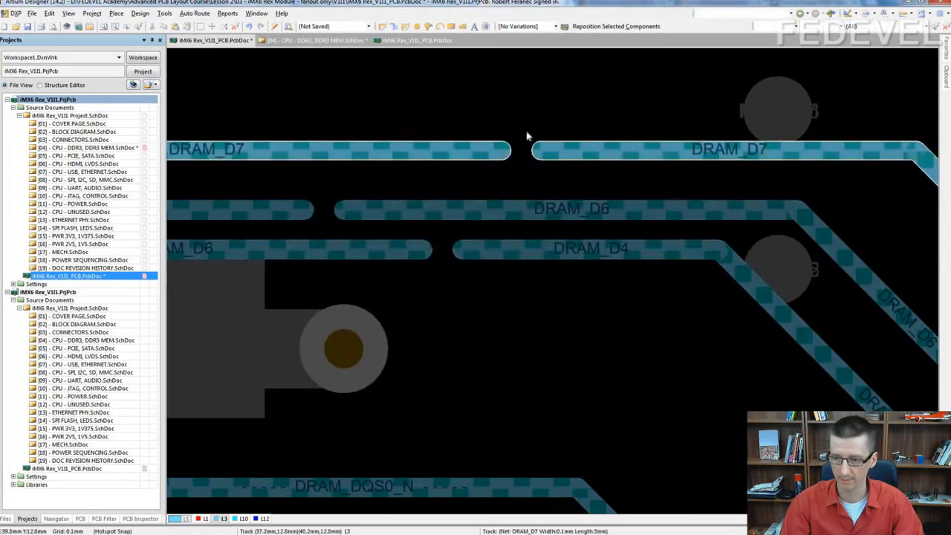
Step: Route a track across the gap in DRAM_D7 on L3 so that its CPU and memory ends join
{"action": "key", "text": "ctrl+w"}
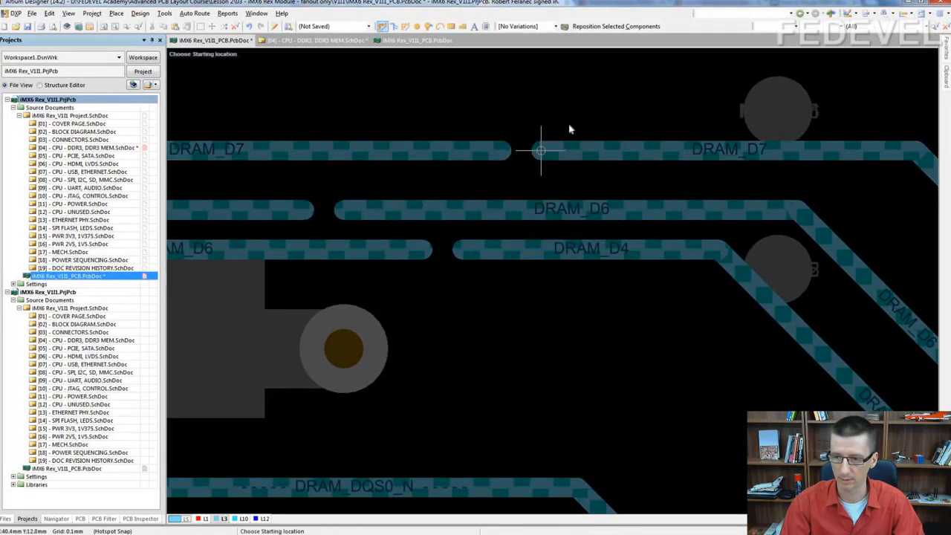
{"action": "left_click", "coordinate": [402, 152]}
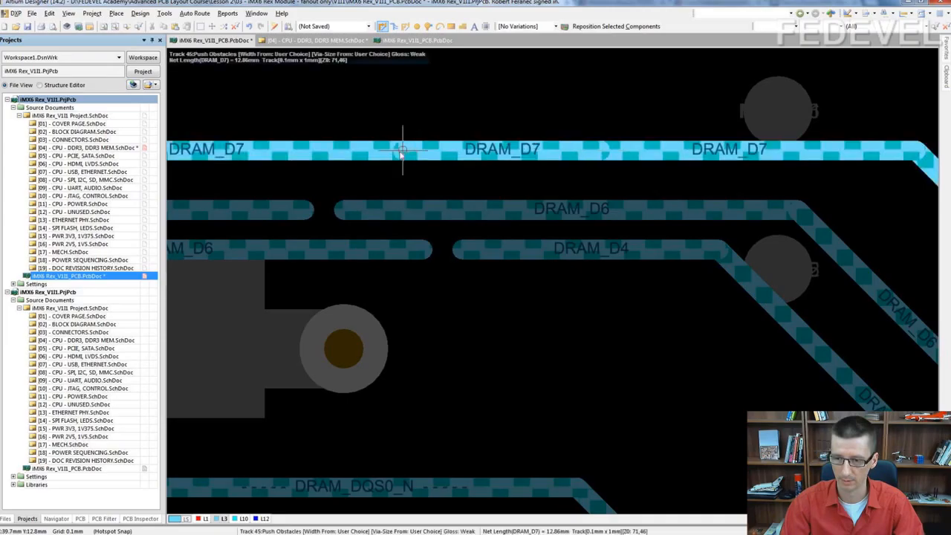
{"action": "right_click", "coordinate": [402, 152]}
{"action": "right_click_drag", "start_coordinate": [446, 157], "coordinate": [473, 182]}
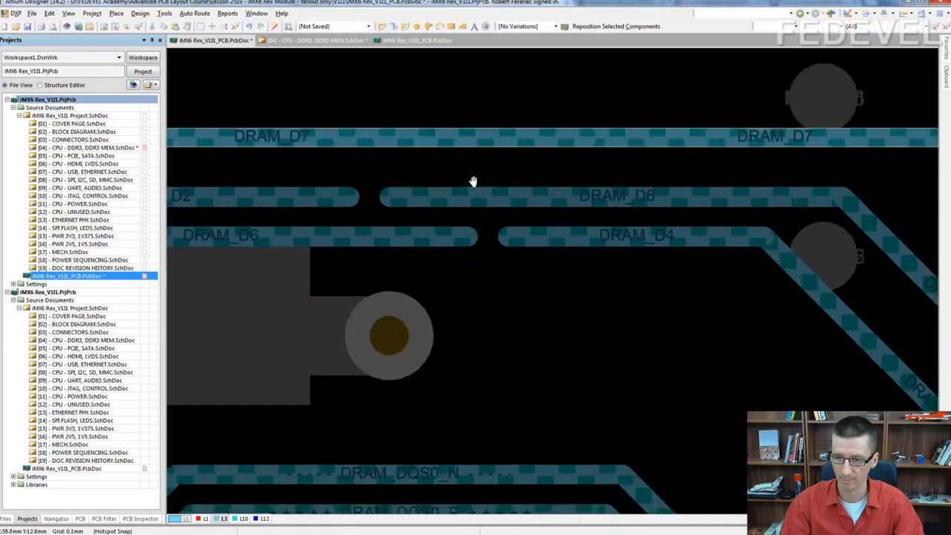
Step: Examine the DRAM_BANK0 routing between CPU and memory on the working board, then compare it with the original reference PCB
{"action": "scroll", "coordinate": [459, 176], "scroll_direction": "down", "scroll_amount": 16, "text": "ctrl"}
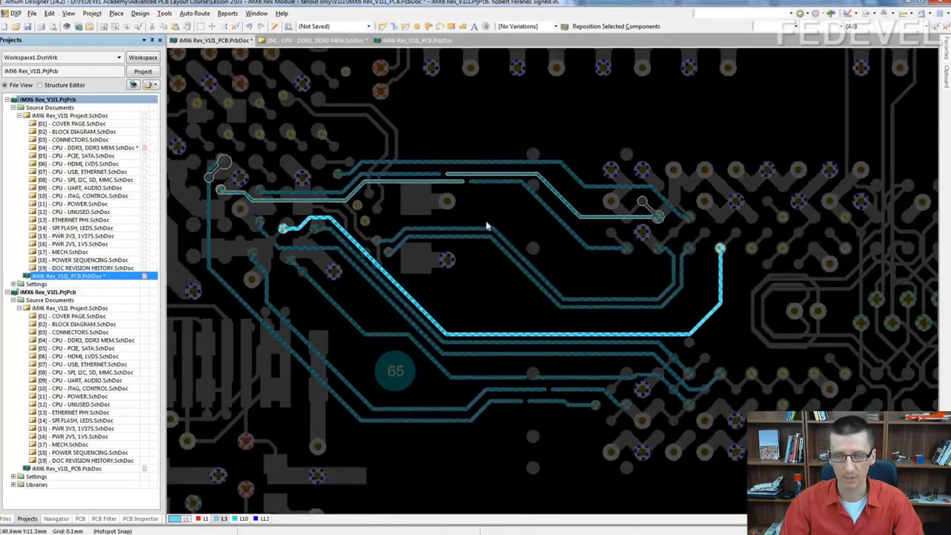
{"action": "scroll", "coordinate": [486, 226], "scroll_direction": "down", "scroll_amount": 3, "text": "ctrl"}
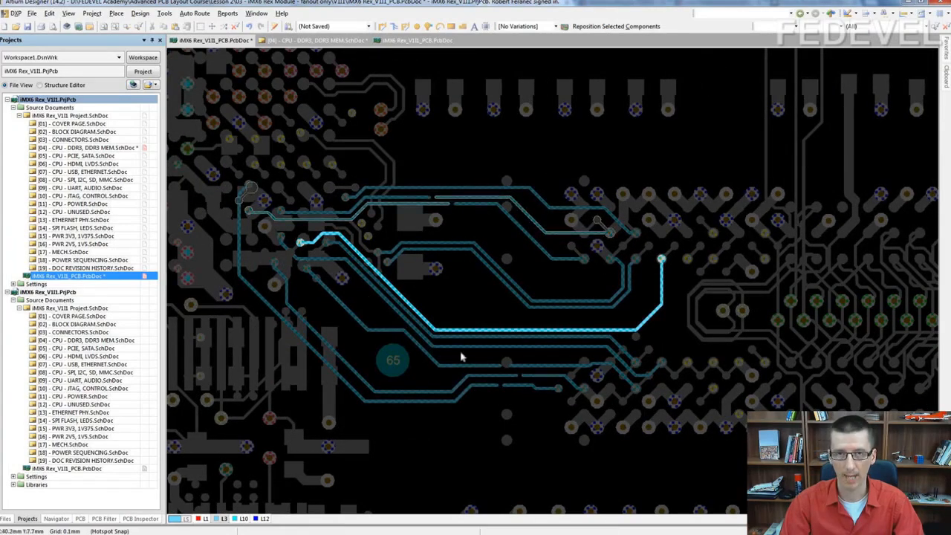
{"action": "scroll", "coordinate": [418, 206], "scroll_direction": "down", "scroll_amount": 2, "text": "ctrl"}
{"action": "right_click_drag", "start_coordinate": [419, 206], "coordinate": [409, 318]}
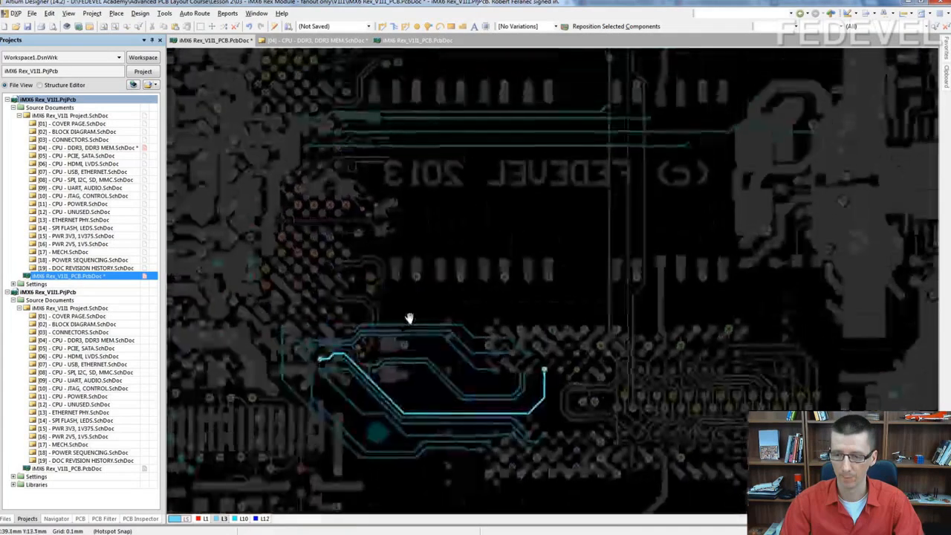
{"action": "scroll", "coordinate": [404, 255], "scroll_direction": "down", "scroll_amount": 3, "text": "ctrl"}
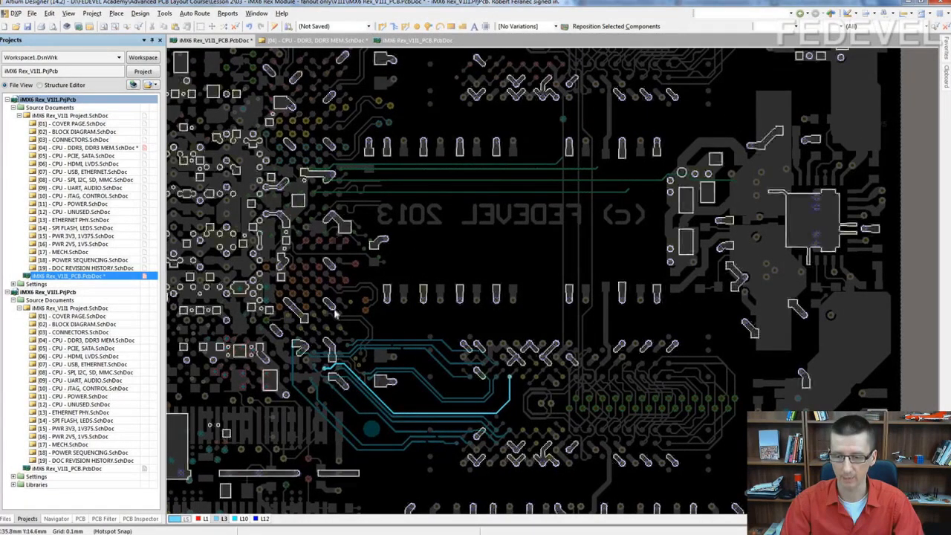
{"action": "right_click_drag", "start_coordinate": [410, 322], "coordinate": [404, 276]}
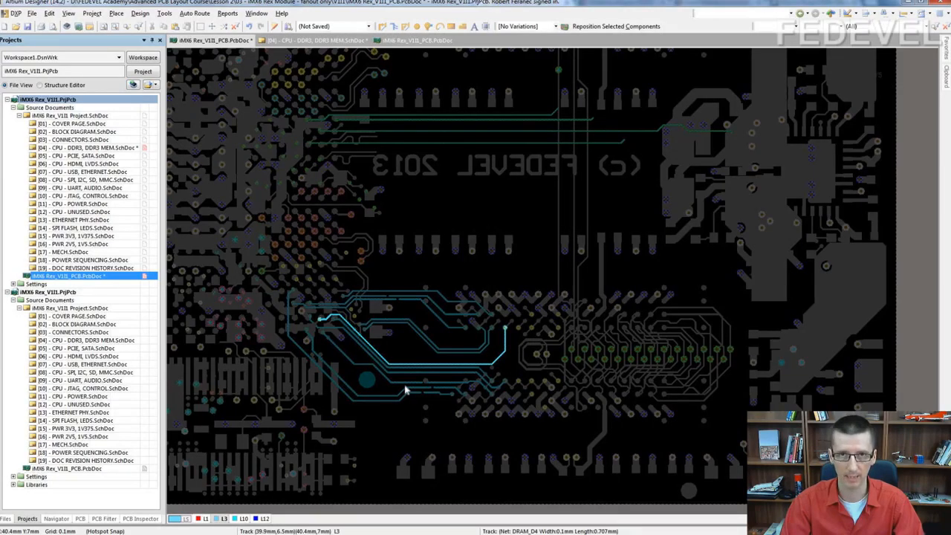
{"action": "left_click", "coordinate": [408, 40]}
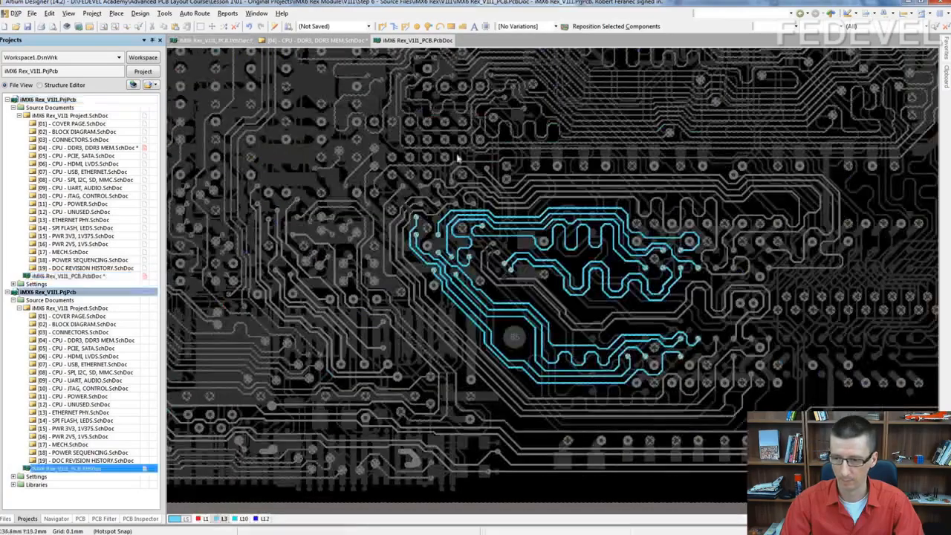
{"action": "left_click", "coordinate": [80, 519]}
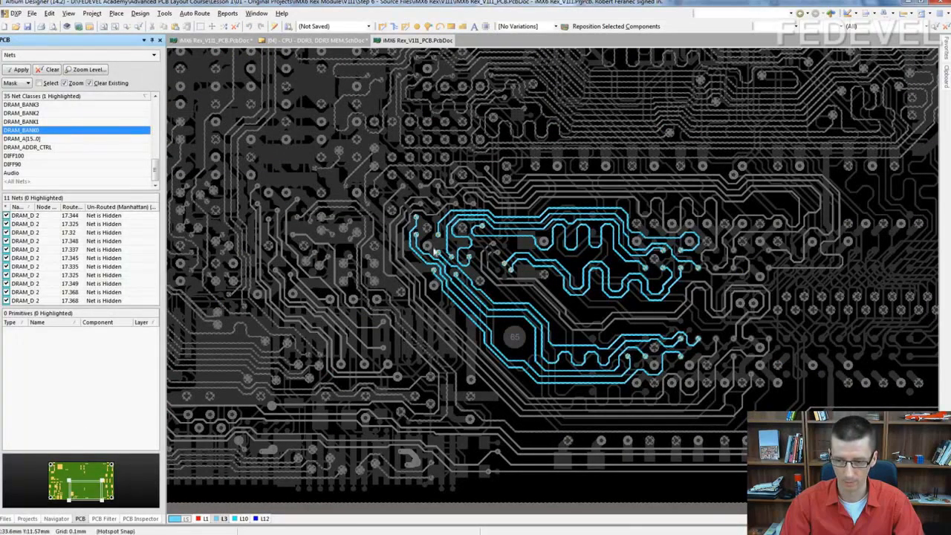
{"action": "right_click_drag", "start_coordinate": [455, 259], "coordinate": [444, 258]}
{"action": "scroll", "coordinate": [405, 237], "scroll_direction": "down", "scroll_amount": 2, "text": "ctrl"}
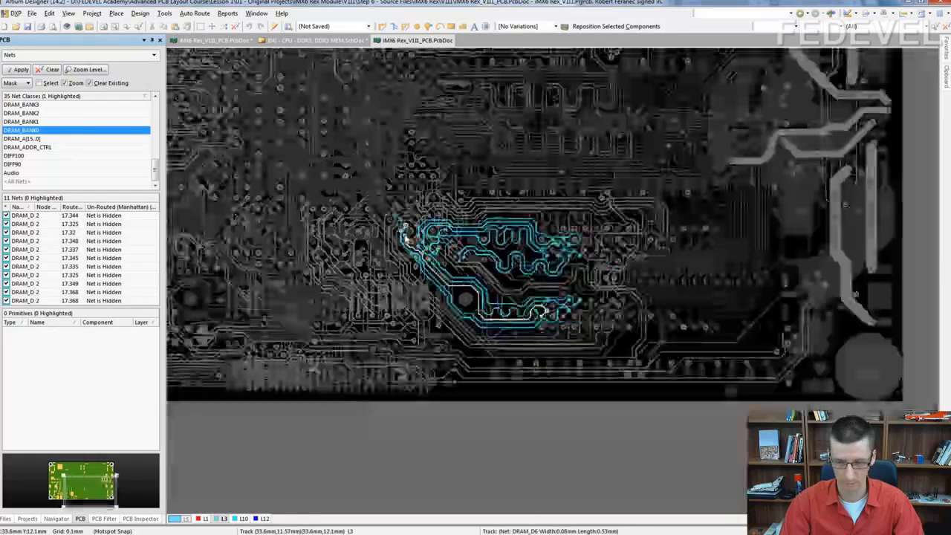
{"action": "right_click_drag", "start_coordinate": [416, 156], "coordinate": [406, 203]}
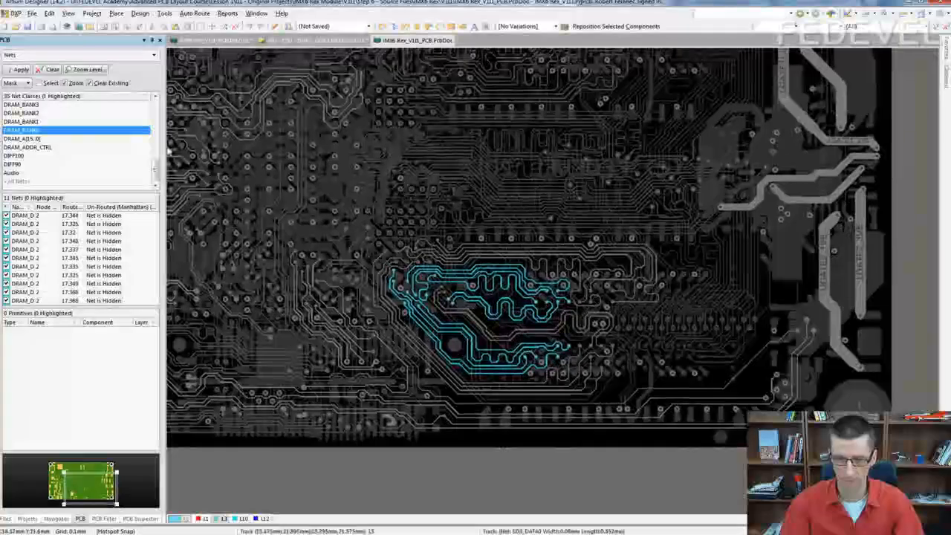
Step: Highlight DRAM_BANK1 together with DRAM_BANK0 in the reference PCB and examine how the two groups run around each other
{"action": "left_click", "coordinate": [67, 124], "text": "ctrl"}
{"action": "scroll", "coordinate": [444, 253], "scroll_direction": "up", "scroll_amount": 1, "text": "ctrl"}
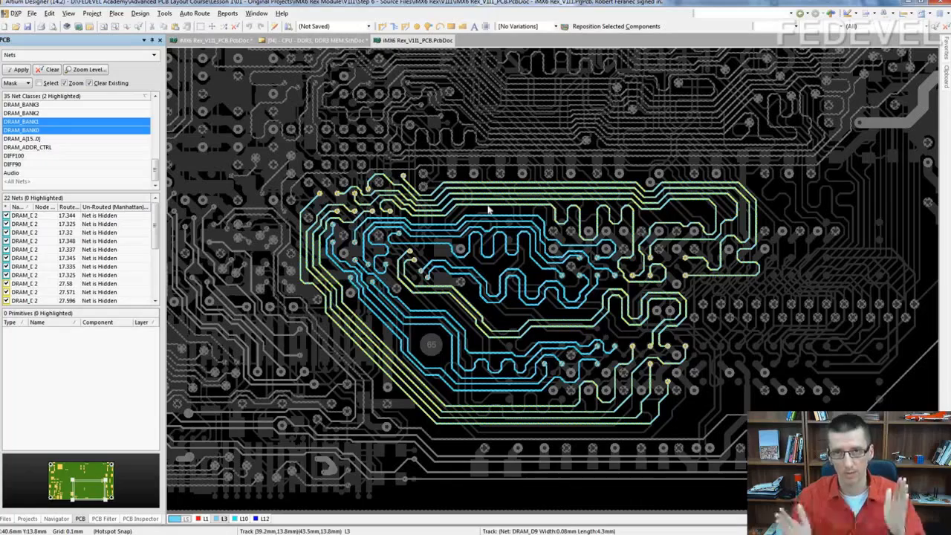
{"action": "scroll", "coordinate": [489, 210], "scroll_direction": "up", "scroll_amount": 3, "text": "ctrl"}
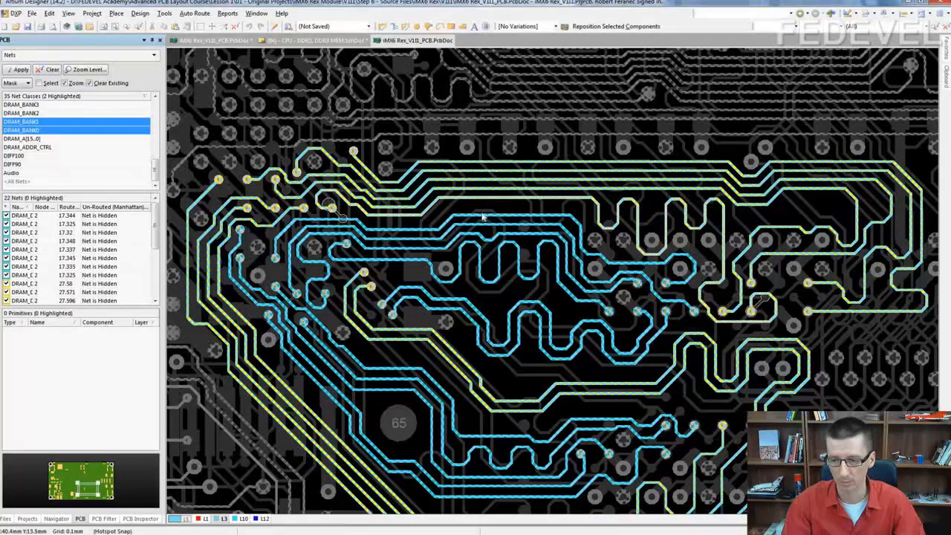
{"action": "scroll", "coordinate": [483, 215], "scroll_direction": "down", "scroll_amount": 1, "text": "ctrl"}
{"action": "scroll", "coordinate": [481, 217], "scroll_direction": "down", "scroll_amount": 1, "text": "ctrl"}
{"action": "right_click_drag", "start_coordinate": [511, 273], "coordinate": [499, 282]}
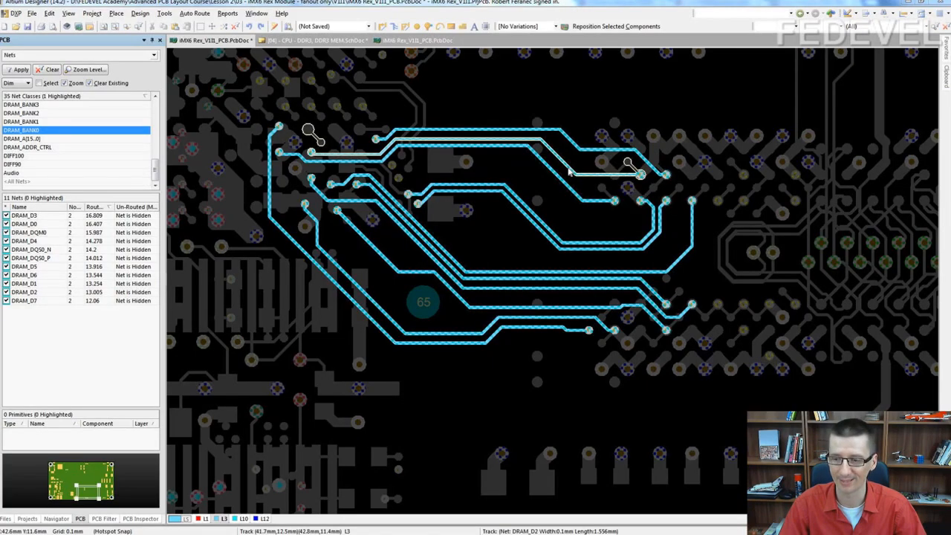
Step: On the working board, sort the DRAM_BANK0 nets by routed length, longest first, and examine the path of DRAM_D3
{"action": "right_click_drag", "start_coordinate": [553, 191], "coordinate": [533, 205]}
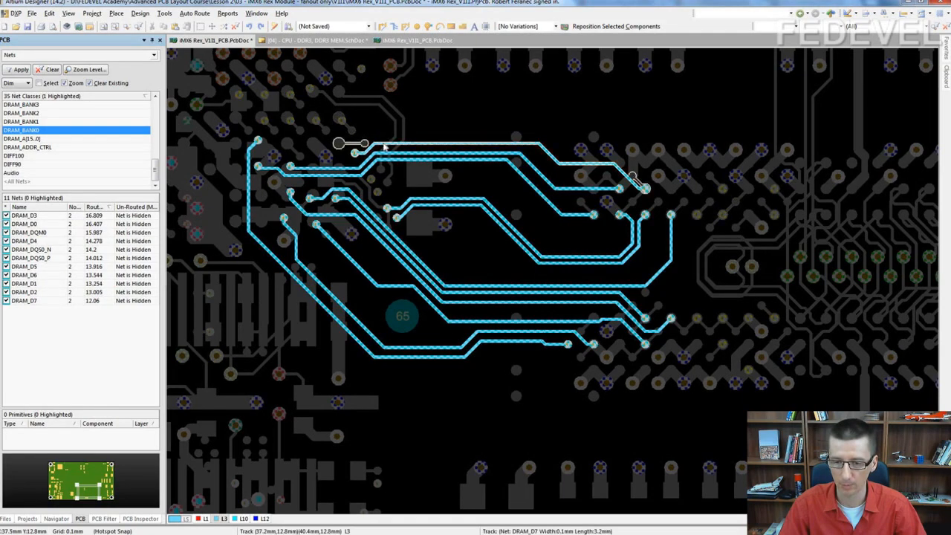
{"action": "left_click", "coordinate": [83, 134]}
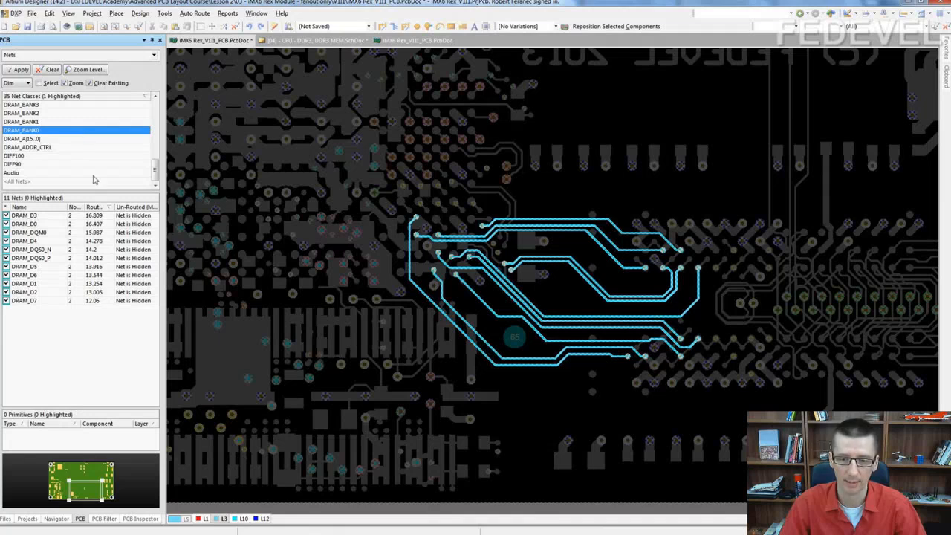
{"action": "left_click", "coordinate": [94, 209]}
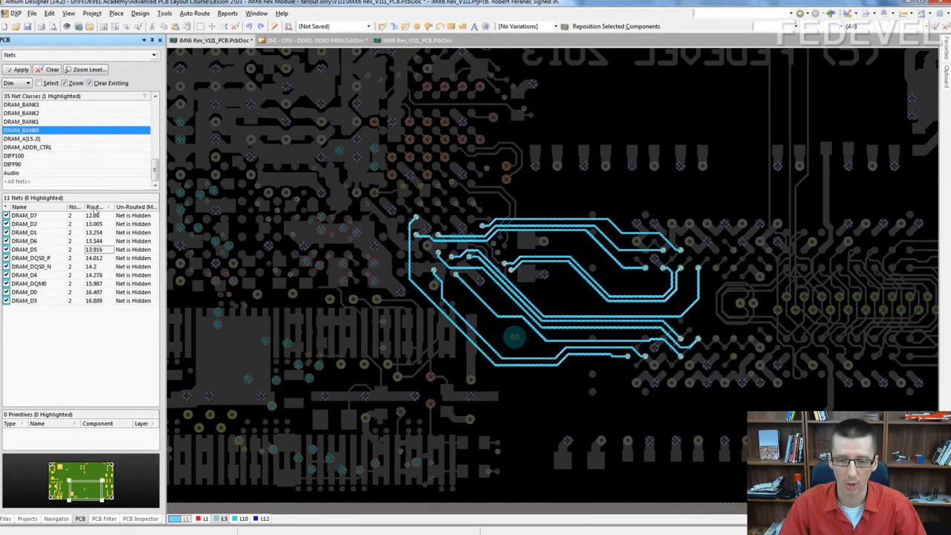
{"action": "left_click", "coordinate": [94, 209]}
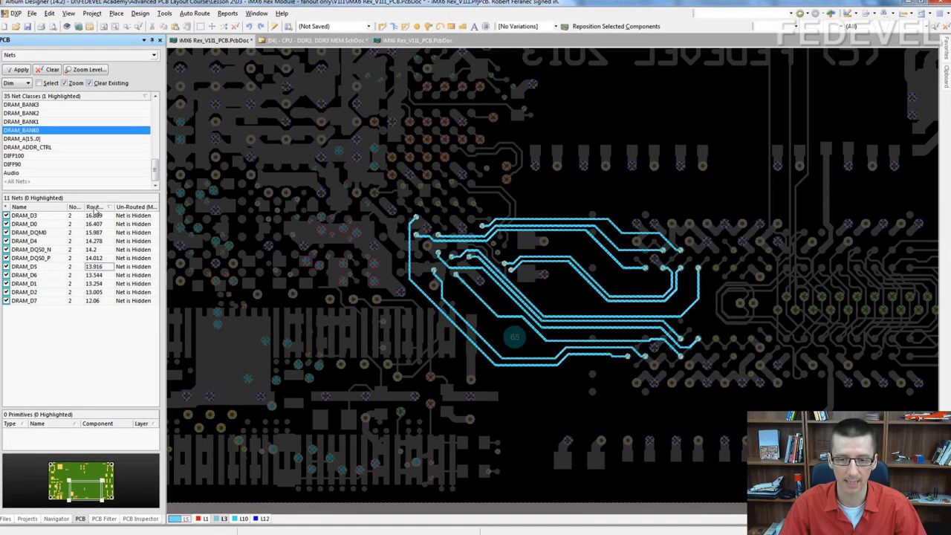
{"action": "left_click", "coordinate": [25, 215]}
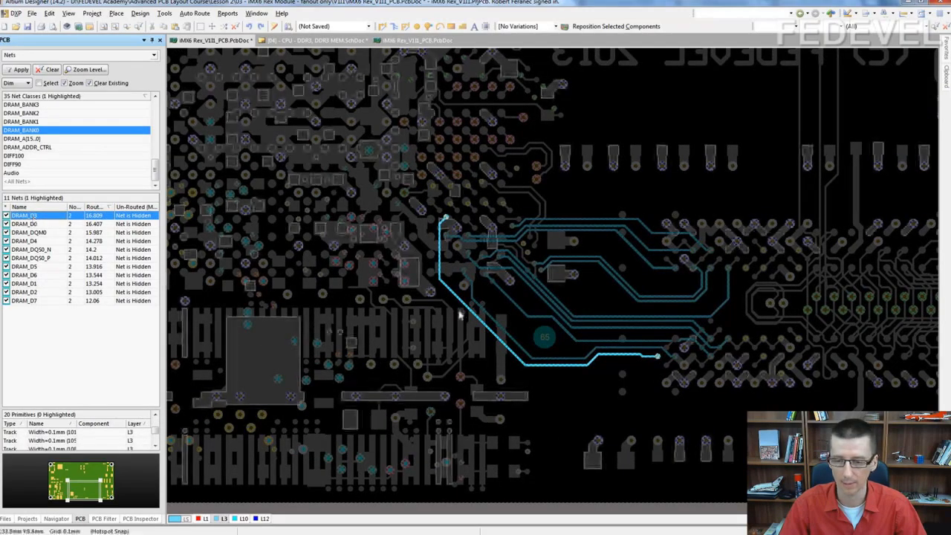
{"action": "right_click_drag", "start_coordinate": [467, 315], "coordinate": [457, 255]}
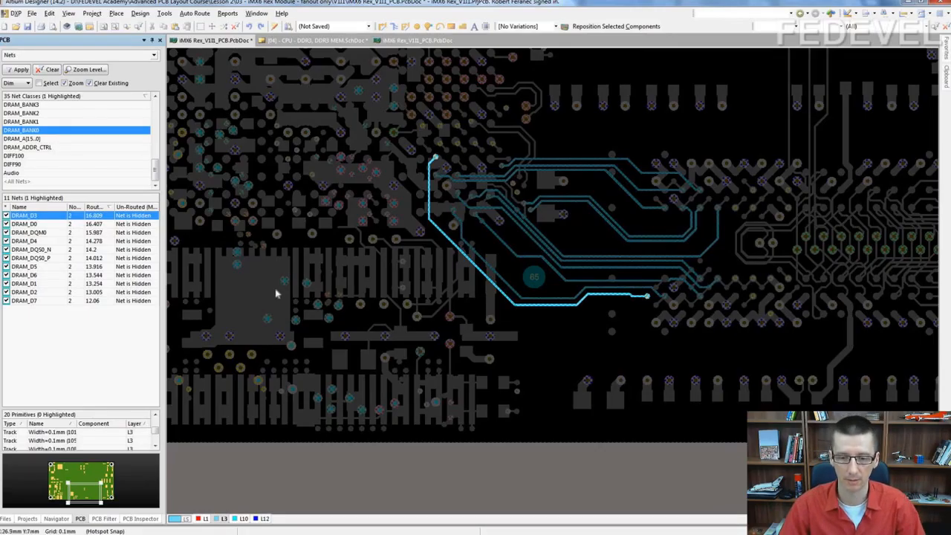
Step: Reroute DRAM_D7 from its CPU via to its memory via along a wider loop above the group, about 16.9 mm long
{"action": "left_click", "coordinate": [24, 300]}
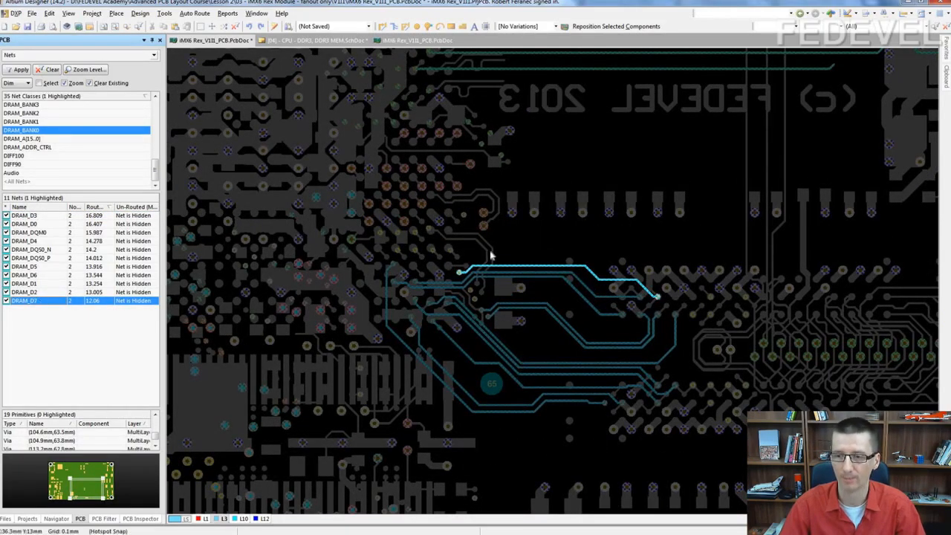
{"action": "left_click", "coordinate": [381, 26]}
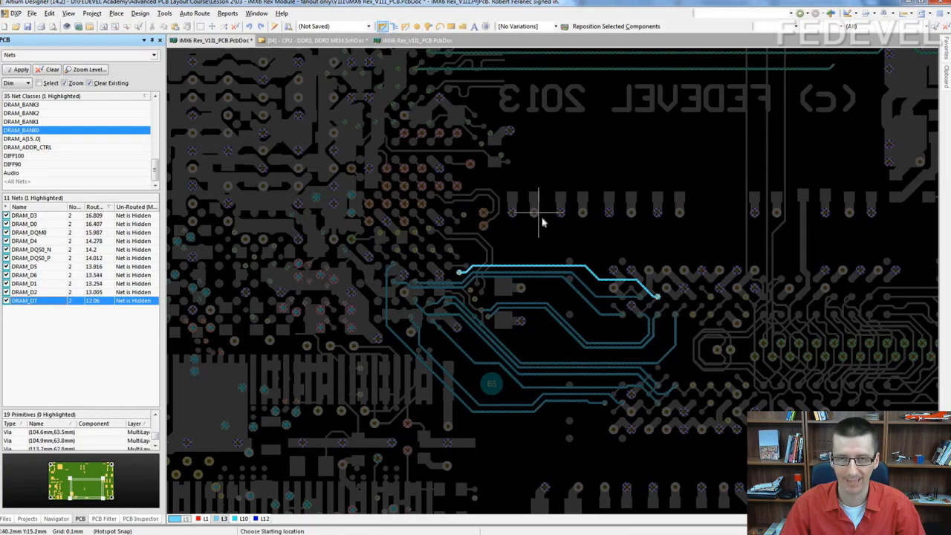
{"action": "scroll", "coordinate": [543, 218], "scroll_direction": "up", "scroll_amount": 3, "text": "ctrl"}
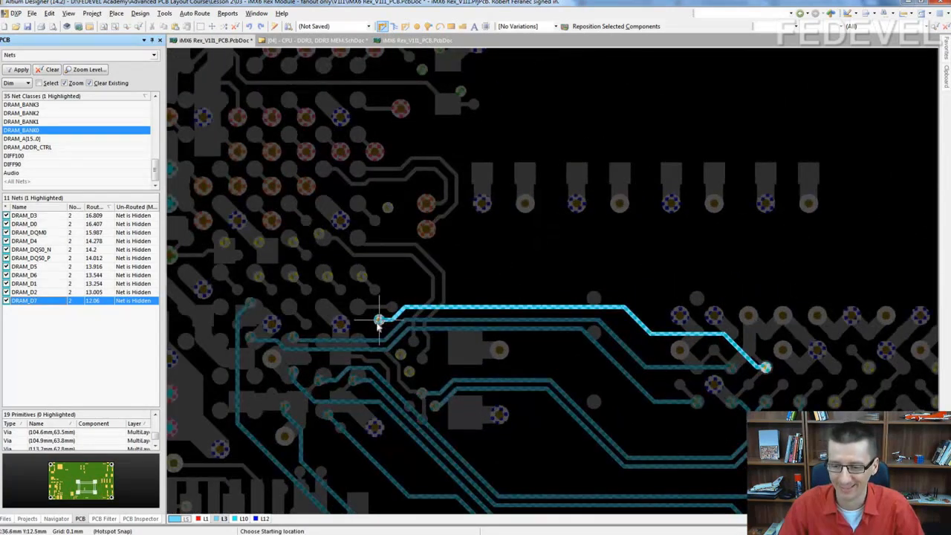
{"action": "left_click", "coordinate": [379, 319]}
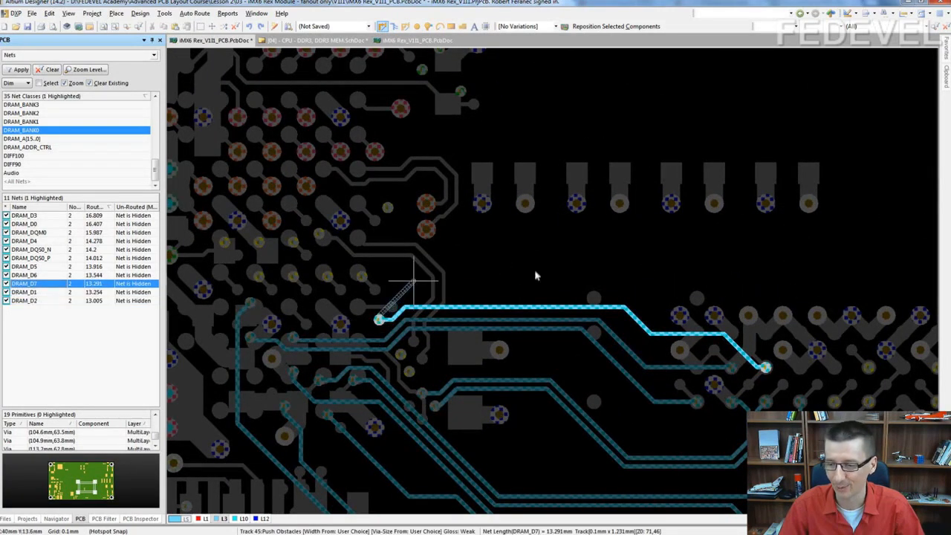
{"action": "left_click", "coordinate": [834, 281]}
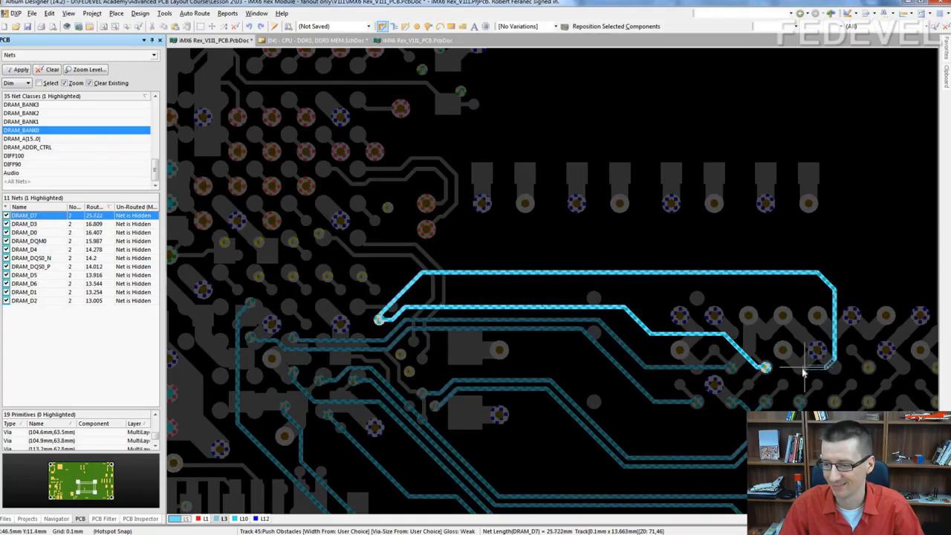
{"action": "left_click", "coordinate": [766, 368]}
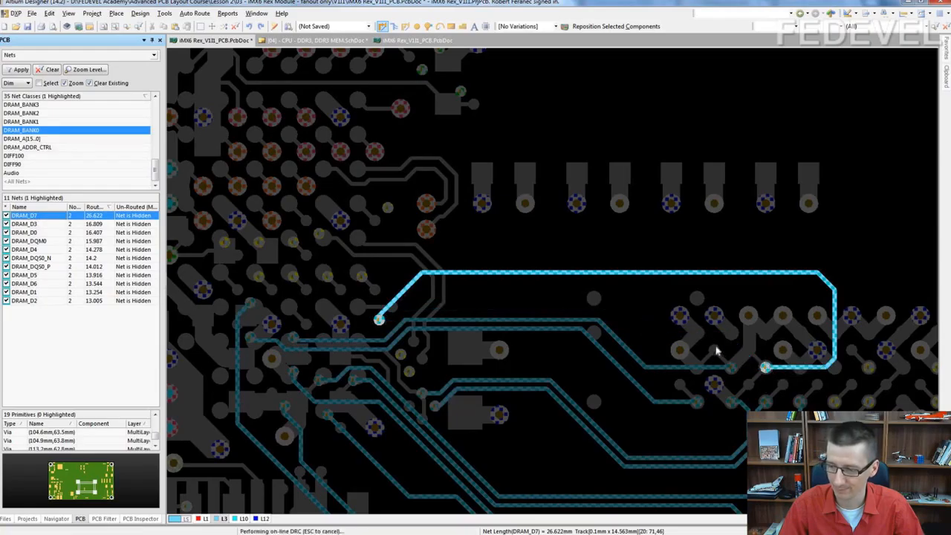
{"action": "key", "text": "Escape"}
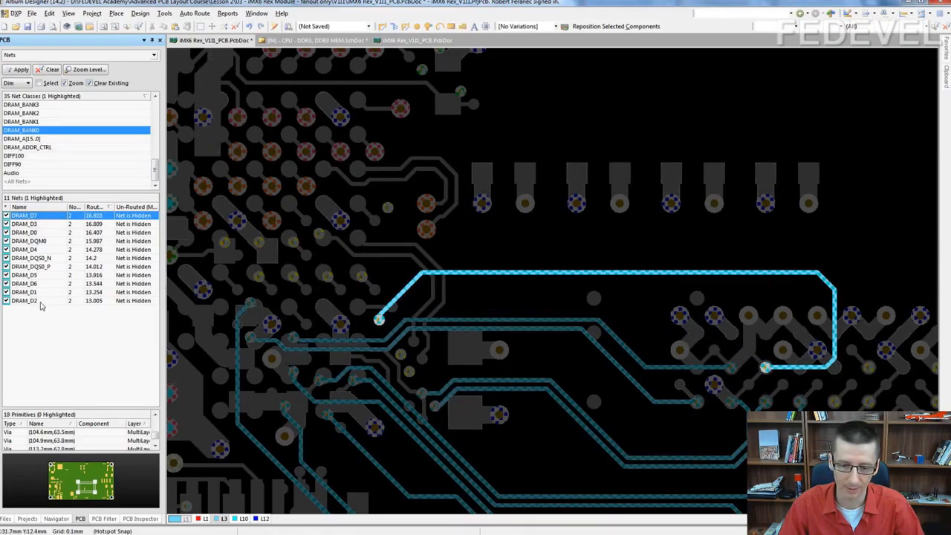
Step: Reroute DRAM_D2 to its memory via along a wider loop just inside the DRAM_D7 trace, about 17.4 mm long
{"action": "left_click", "coordinate": [37, 302]}
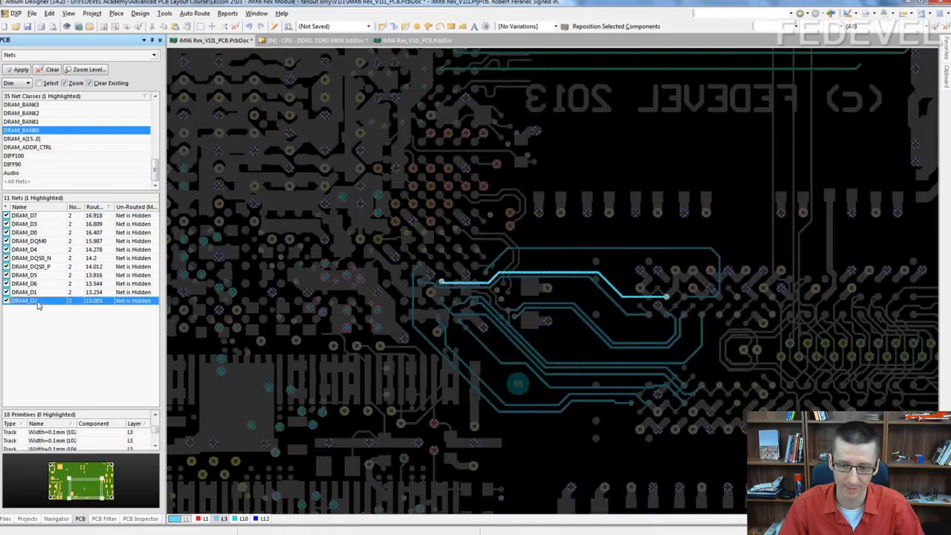
{"action": "left_click", "coordinate": [383, 27]}
{"action": "scroll", "coordinate": [531, 241], "scroll_direction": "down", "scroll_amount": 1, "text": "ctrl"}
{"action": "scroll", "coordinate": [536, 253], "scroll_direction": "up", "scroll_amount": 4, "text": "ctrl"}
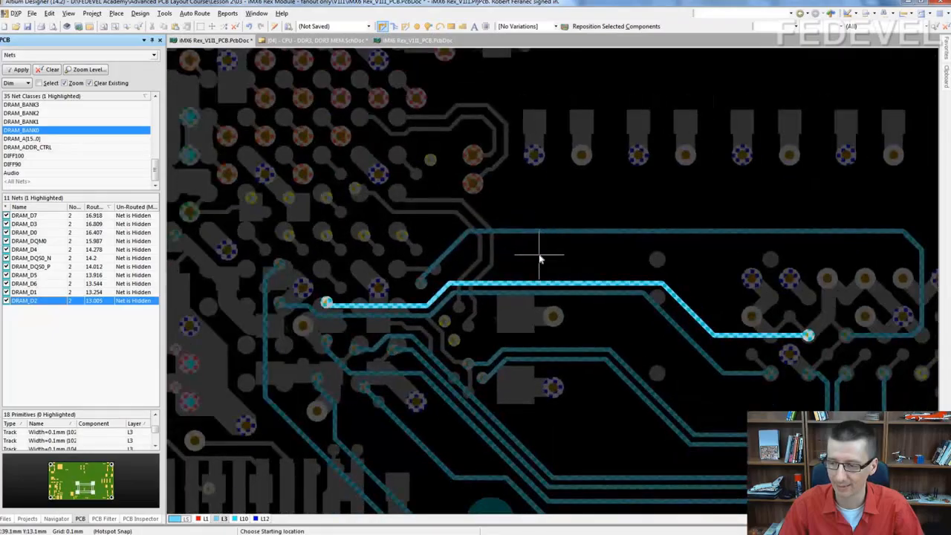
{"action": "left_click", "coordinate": [421, 296]}
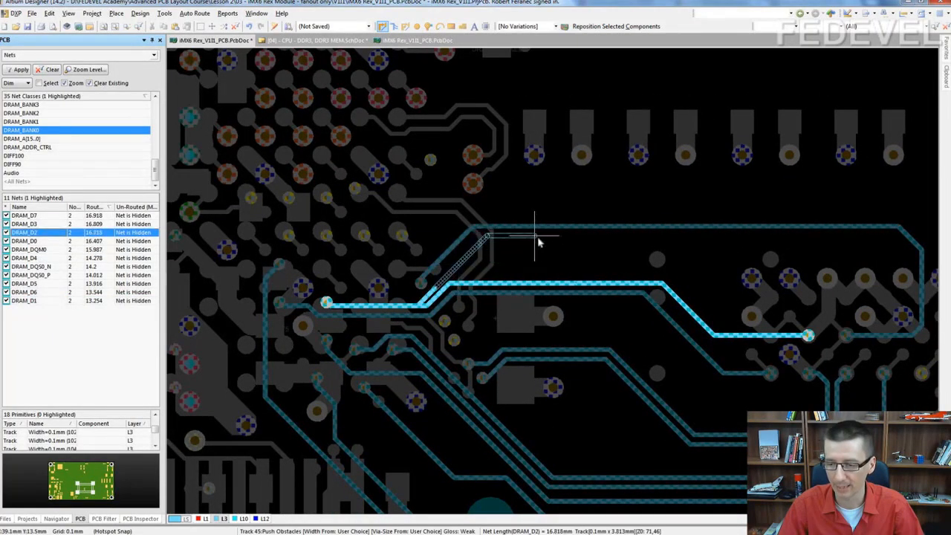
{"action": "left_click", "coordinate": [874, 240]}
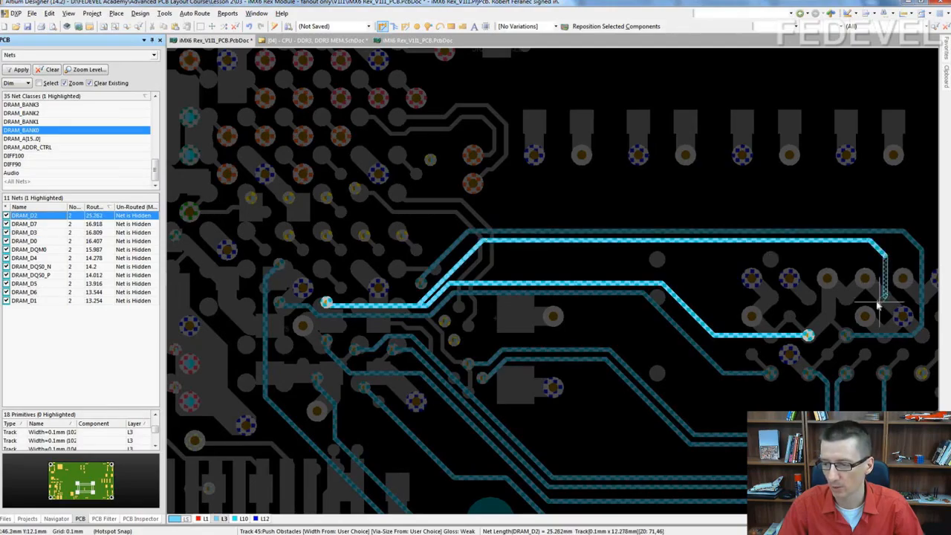
{"action": "left_click", "coordinate": [807, 336]}
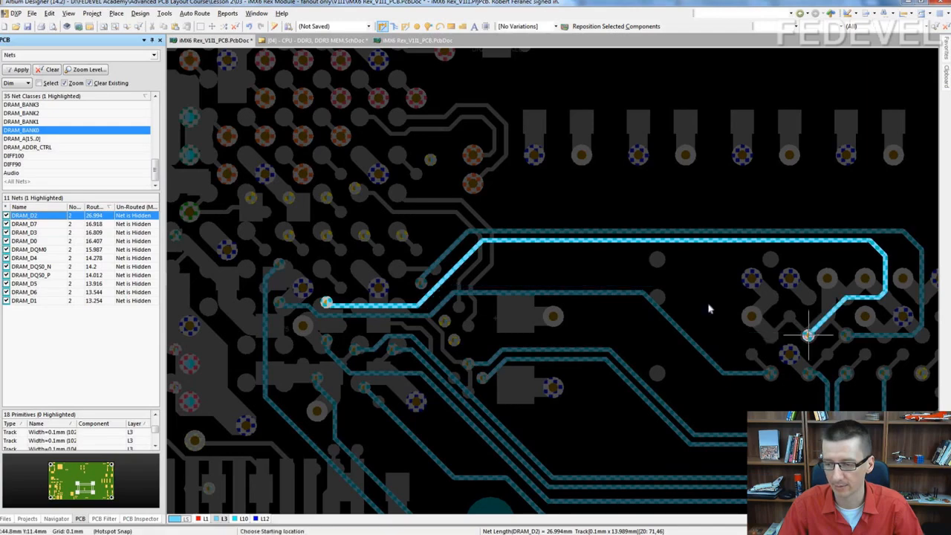
Step: Lengthen DRAM_D1 to about 15.9 mm by looping its end around the neighbouring via before it enters its memory via
{"action": "left_click", "coordinate": [97, 301]}
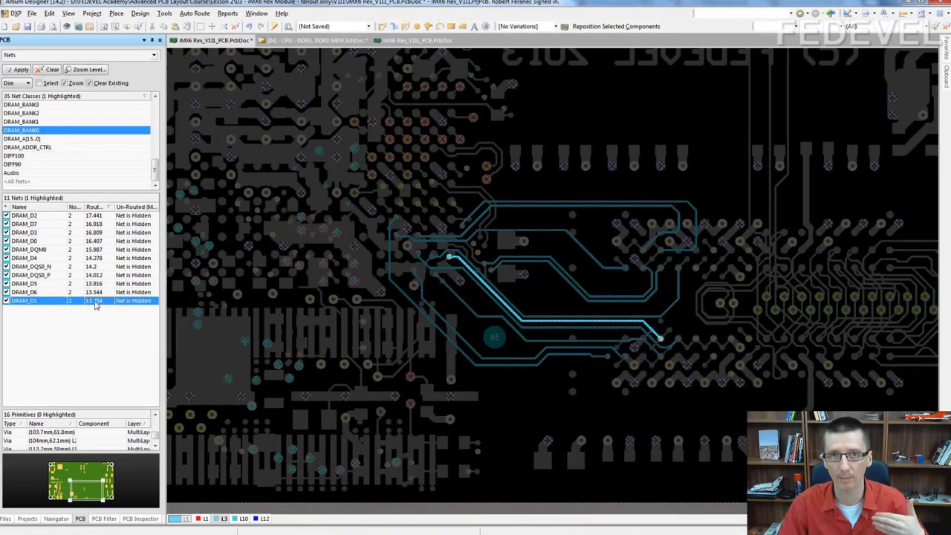
{"action": "left_click", "coordinate": [382, 26]}
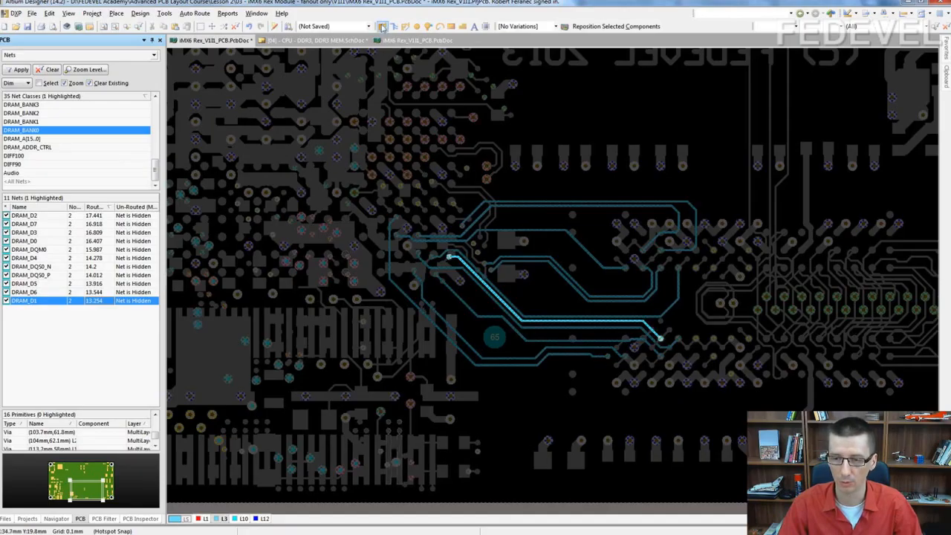
{"action": "scroll", "coordinate": [659, 335], "scroll_direction": "up", "scroll_amount": 2, "text": "ctrl"}
{"action": "scroll", "coordinate": [659, 334], "scroll_direction": "up", "scroll_amount": 2, "text": "ctrl"}
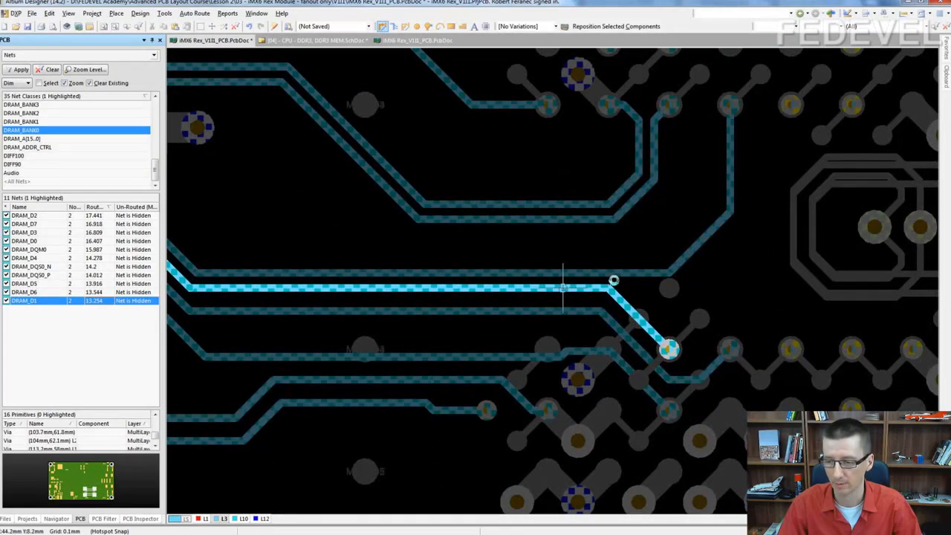
{"action": "left_click", "coordinate": [614, 281]}
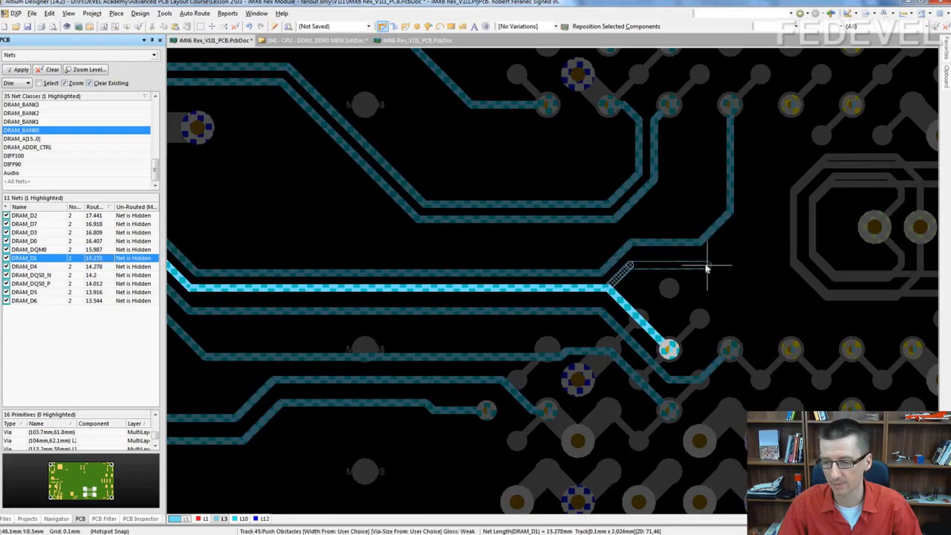
{"action": "left_click", "coordinate": [747, 285]}
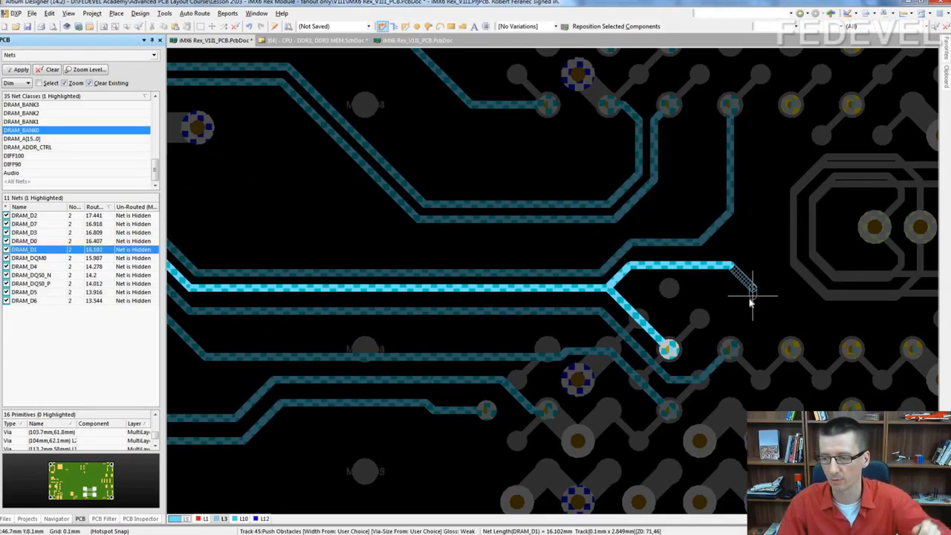
{"action": "left_click", "coordinate": [748, 306]}
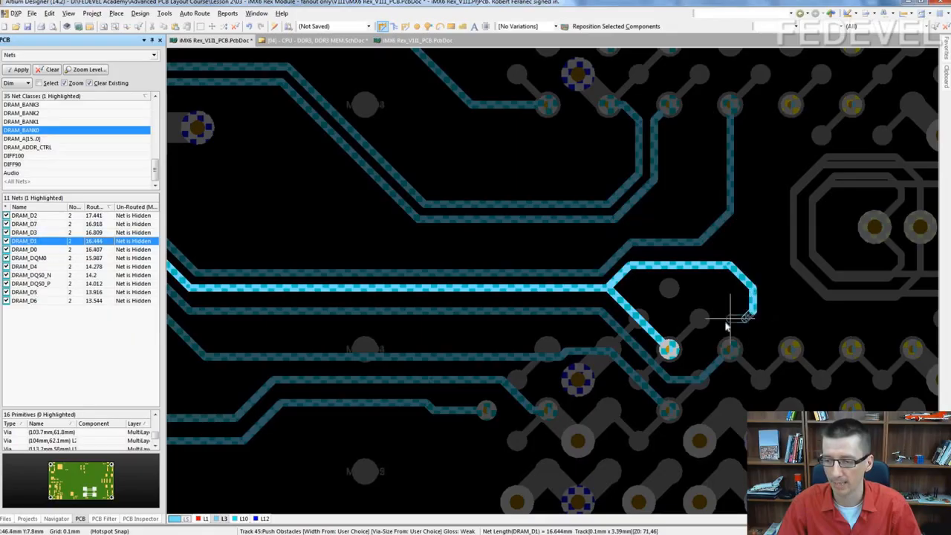
{"action": "left_click", "coordinate": [725, 321]}
{"action": "left_click", "coordinate": [669, 348]}
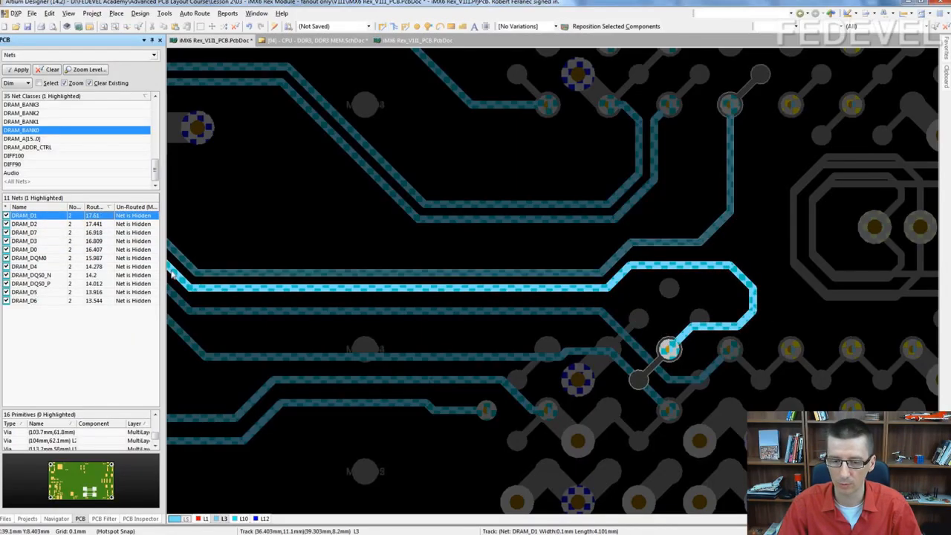
Step: Reroute DRAM_D6 along a wider loop inside the DRAM_D2 trace to its memory via, about 16.8 mm long
{"action": "left_click", "coordinate": [95, 300]}
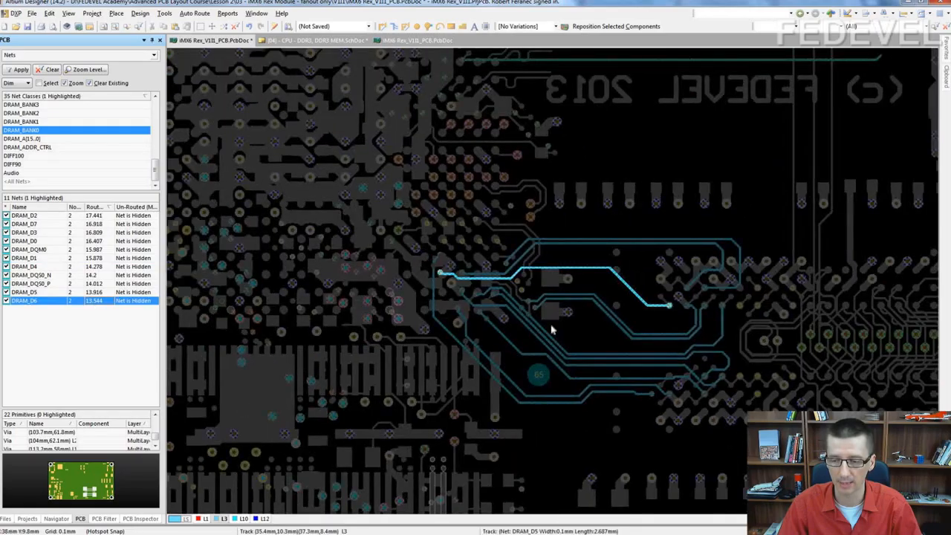
{"action": "scroll", "coordinate": [501, 269], "scroll_direction": "up", "scroll_amount": 4, "text": "ctrl"}
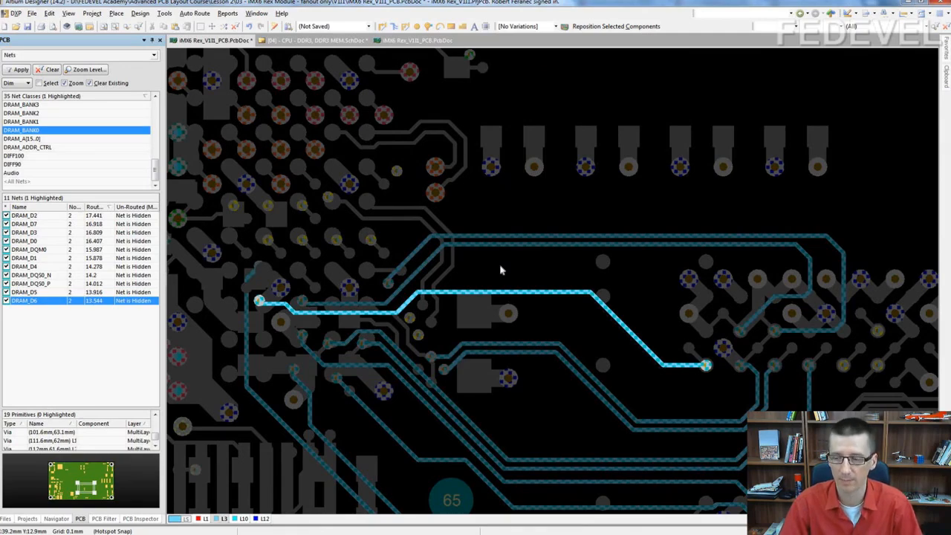
{"action": "left_click", "coordinate": [382, 26]}
{"action": "scroll", "coordinate": [428, 294], "scroll_direction": "up", "scroll_amount": 2, "text": "ctrl"}
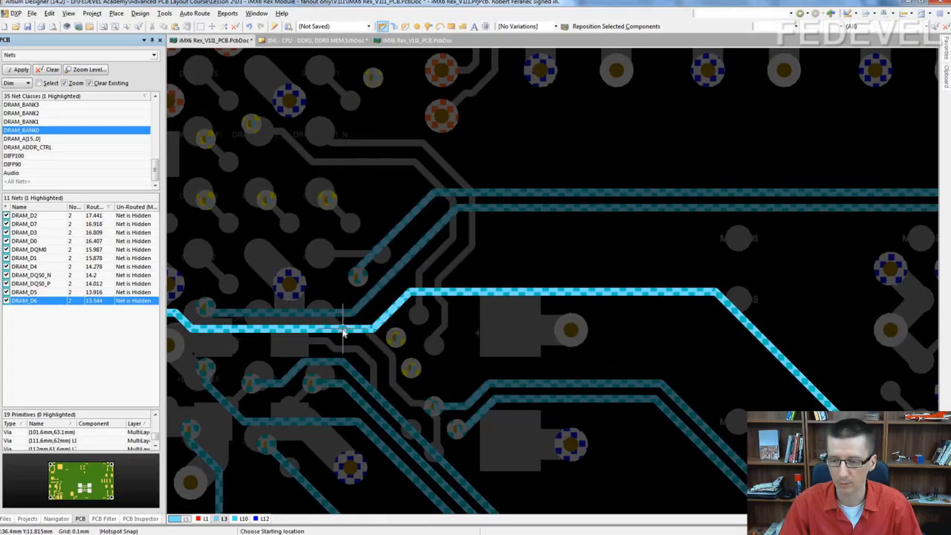
{"action": "left_click", "coordinate": [427, 265]}
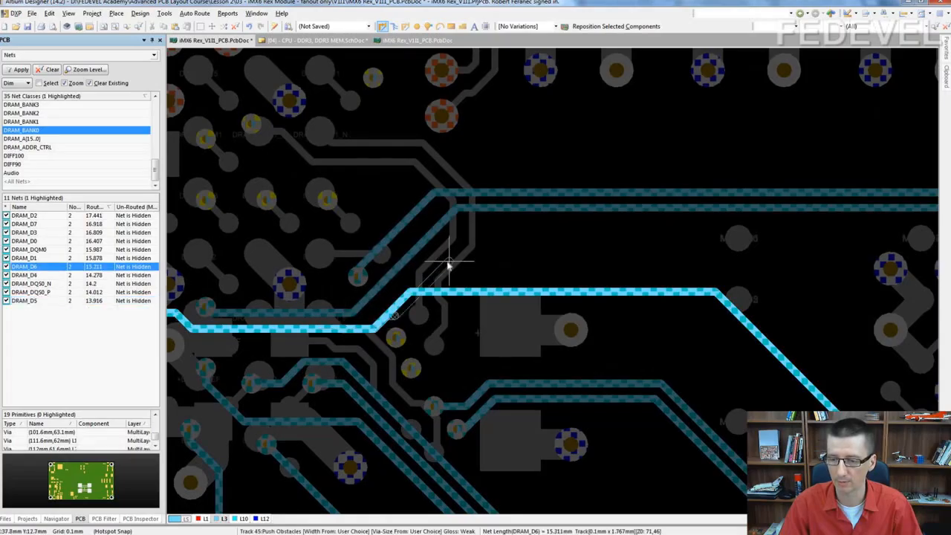
{"action": "left_click", "coordinate": [652, 231]}
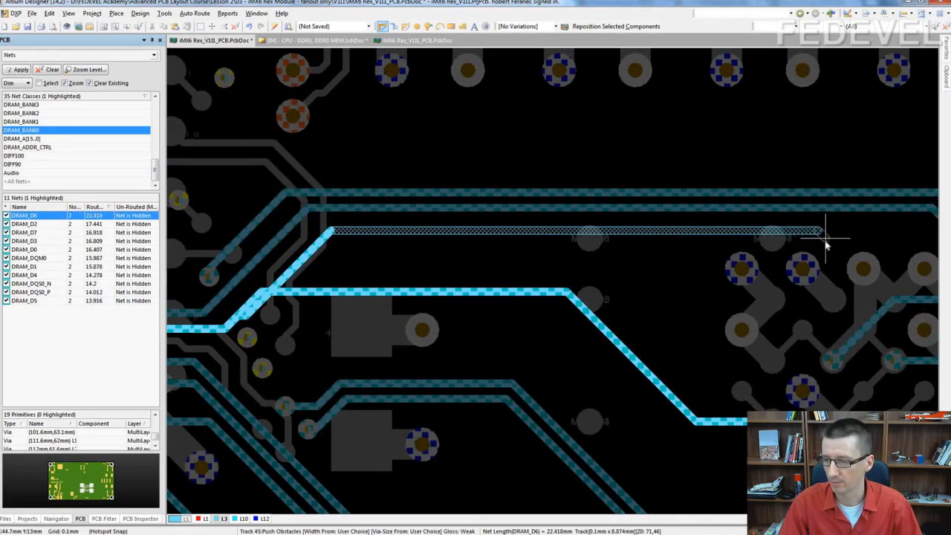
{"action": "left_click", "coordinate": [825, 236]}
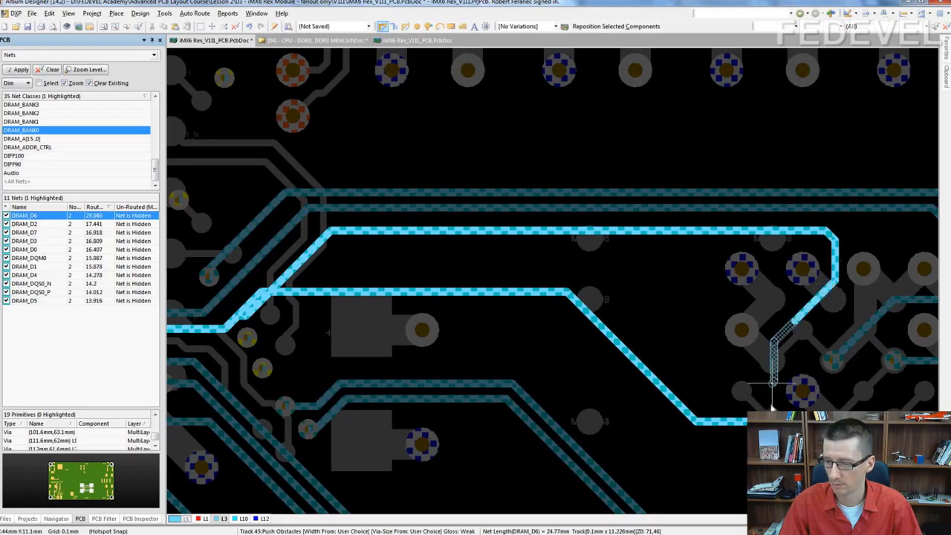
{"action": "left_click", "coordinate": [773, 401]}
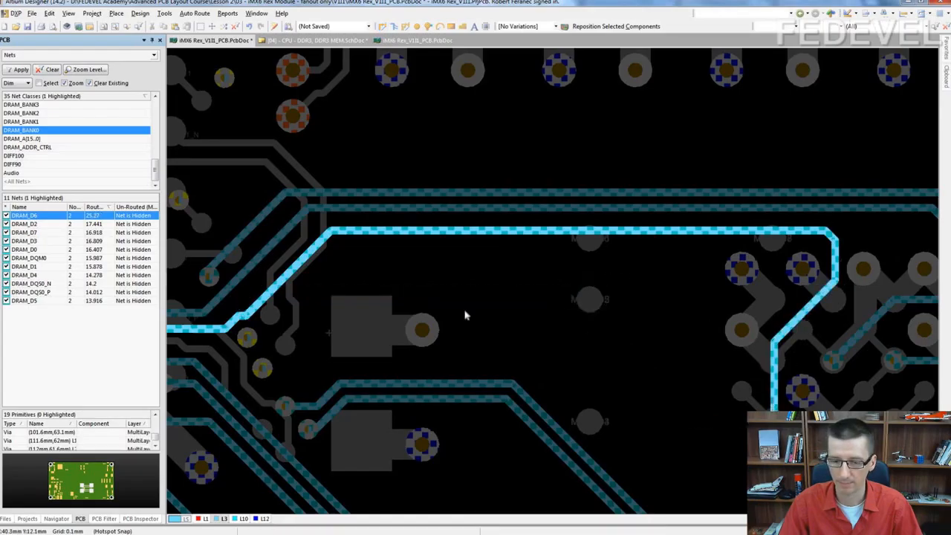
Step: Reroute the CPU end of DRAM_D5 around the outside of the large 65 pad, making the net about 15.5 mm long
{"action": "left_click", "coordinate": [78, 301]}
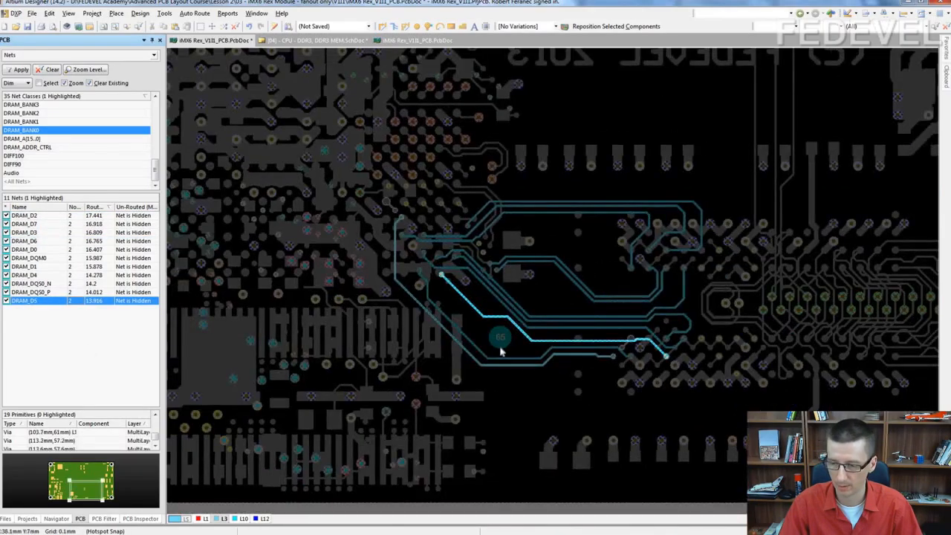
{"action": "scroll", "coordinate": [525, 369], "scroll_direction": "up", "scroll_amount": 3, "text": "ctrl"}
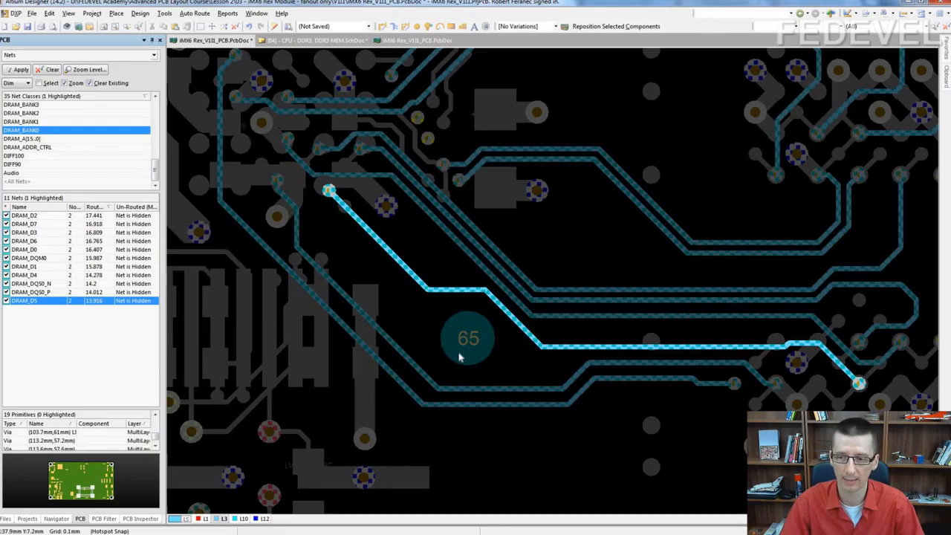
{"action": "key", "text": "ctrl+w"}
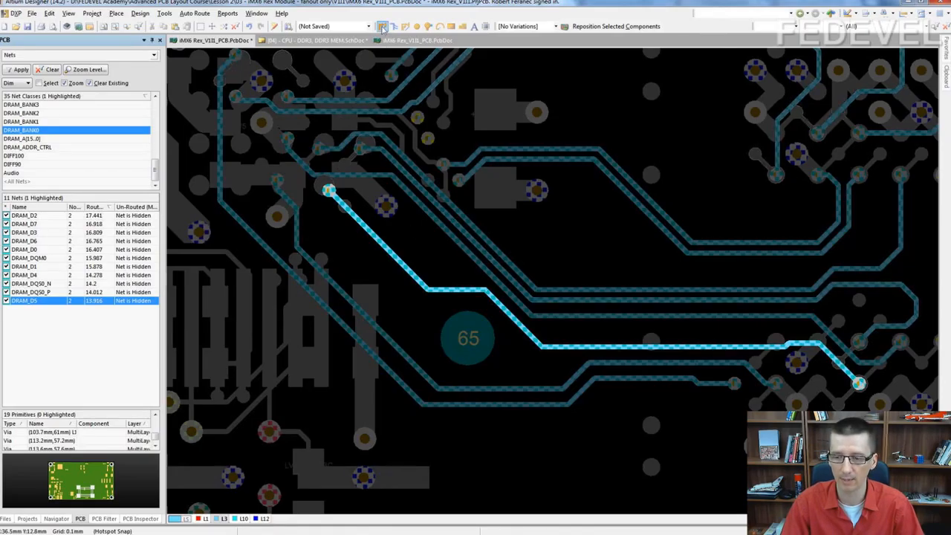
{"action": "left_click", "coordinate": [329, 191]}
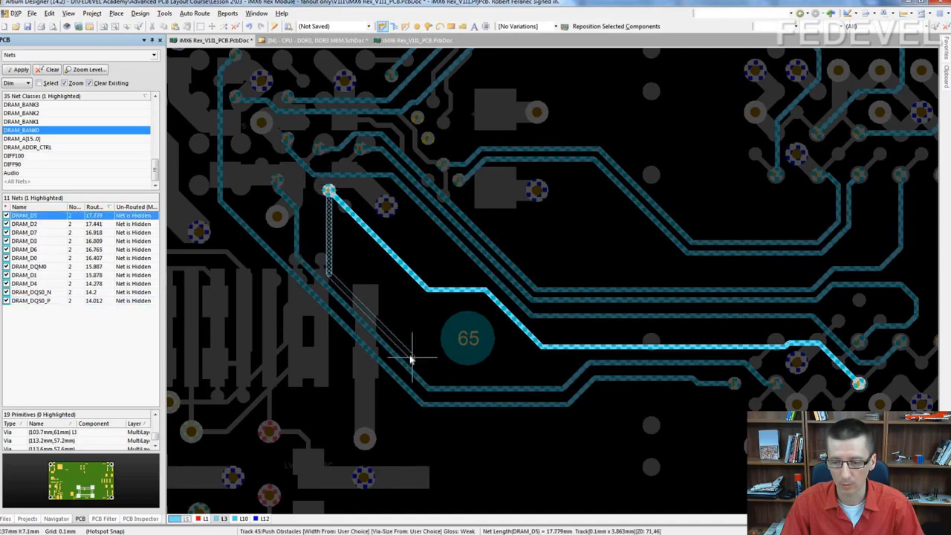
{"action": "left_click", "coordinate": [522, 385]}
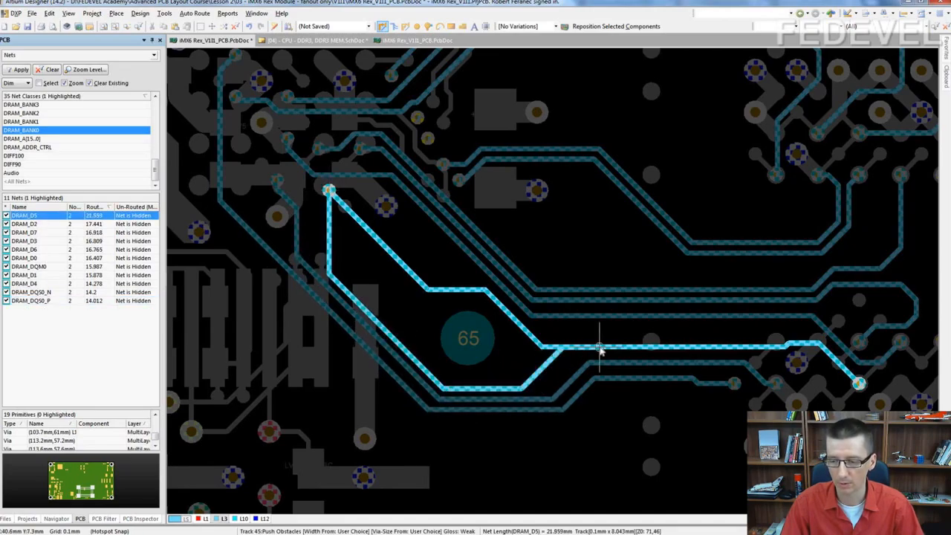
{"action": "left_click", "coordinate": [600, 349]}
{"action": "right_click", "coordinate": [541, 354]}
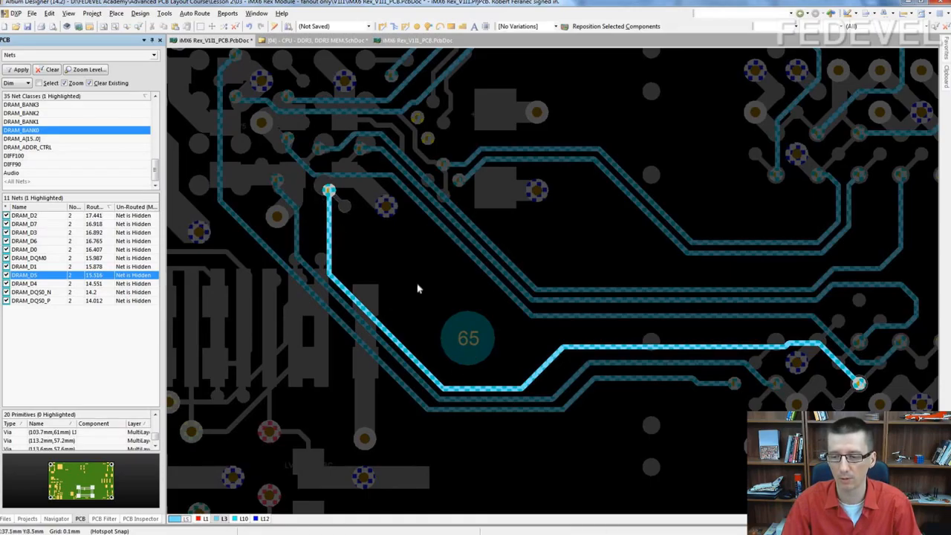
Step: Examine how the lengthened DRAM_BANK0 traces run between the CPU and the memory and what surrounds them
{"action": "scroll", "coordinate": [416, 287], "scroll_direction": "down", "scroll_amount": 3, "text": "ctrl"}
{"action": "right_click_drag", "start_coordinate": [427, 272], "coordinate": [416, 327]}
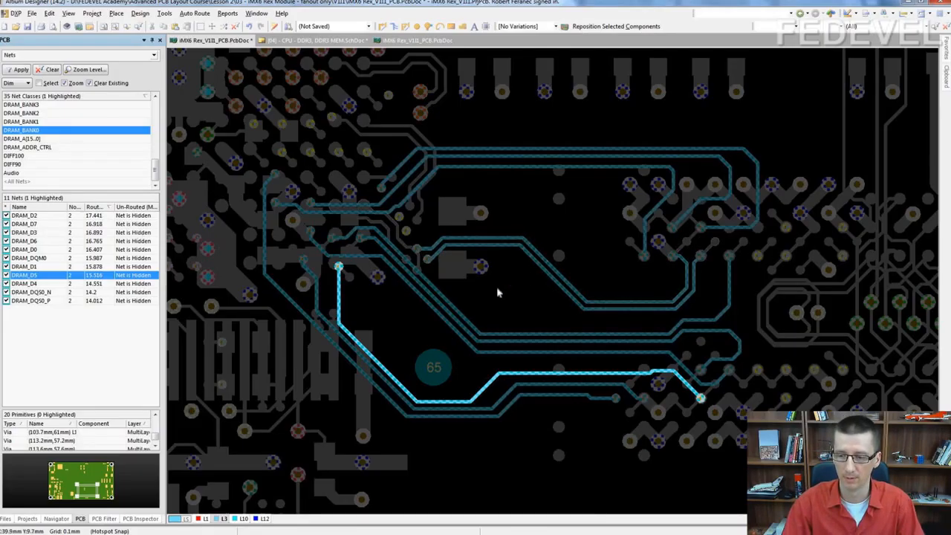
{"action": "scroll", "coordinate": [498, 293], "scroll_direction": "down", "scroll_amount": 3, "text": "ctrl"}
{"action": "right_click_drag", "start_coordinate": [529, 248], "coordinate": [484, 324]}
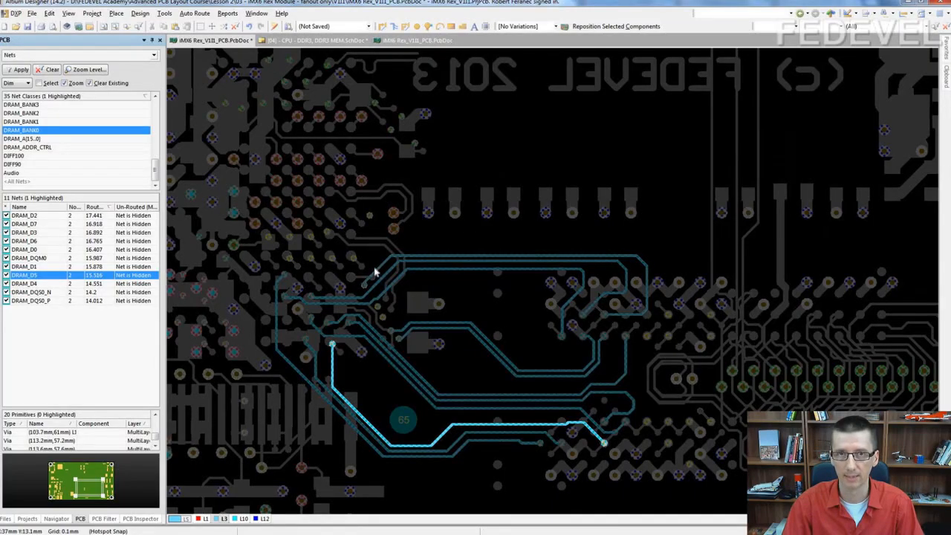
{"action": "scroll", "coordinate": [416, 245], "scroll_direction": "down", "scroll_amount": 3, "text": "ctrl"}
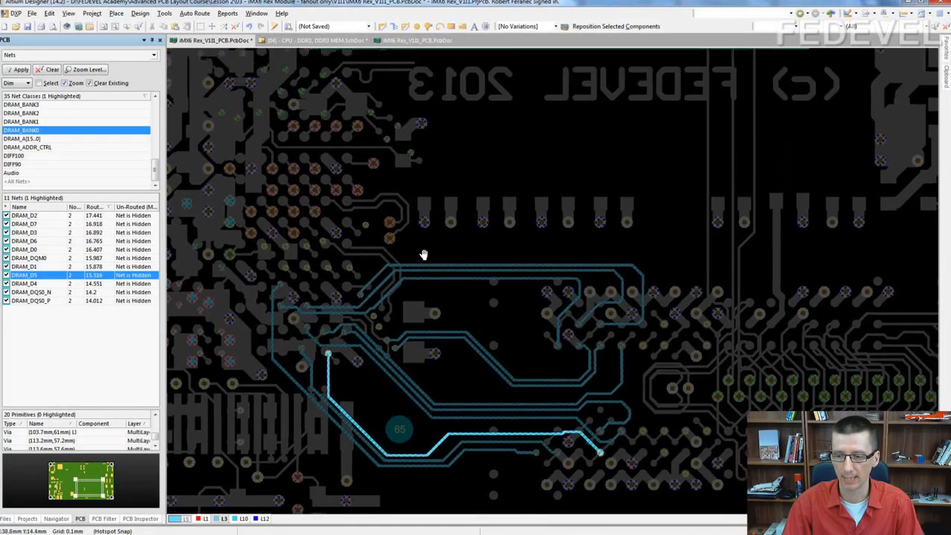
{"action": "scroll", "coordinate": [412, 262], "scroll_direction": "down", "scroll_amount": 1, "text": "ctrl"}
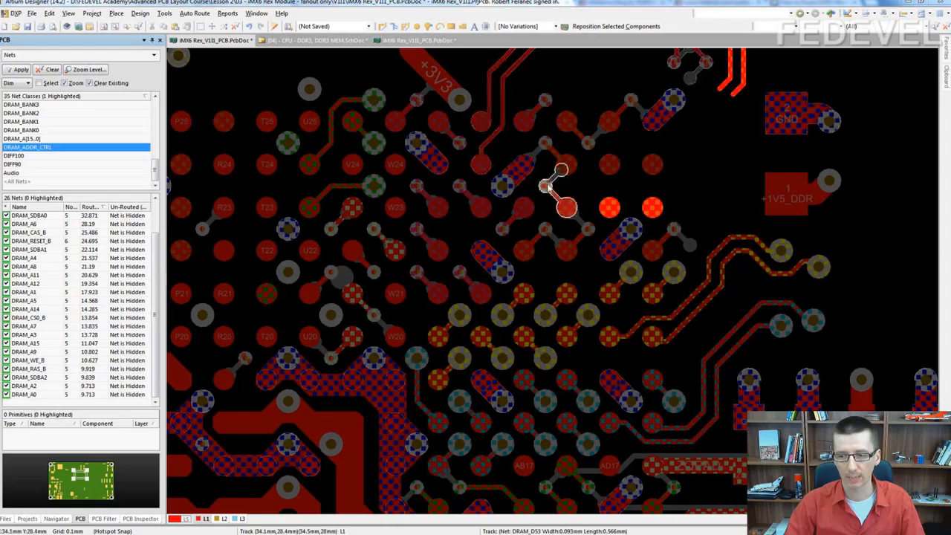
Step: Lock the CPU component U1 in its properties so that it cannot be moved
{"action": "left_click", "coordinate": [578, 183]}
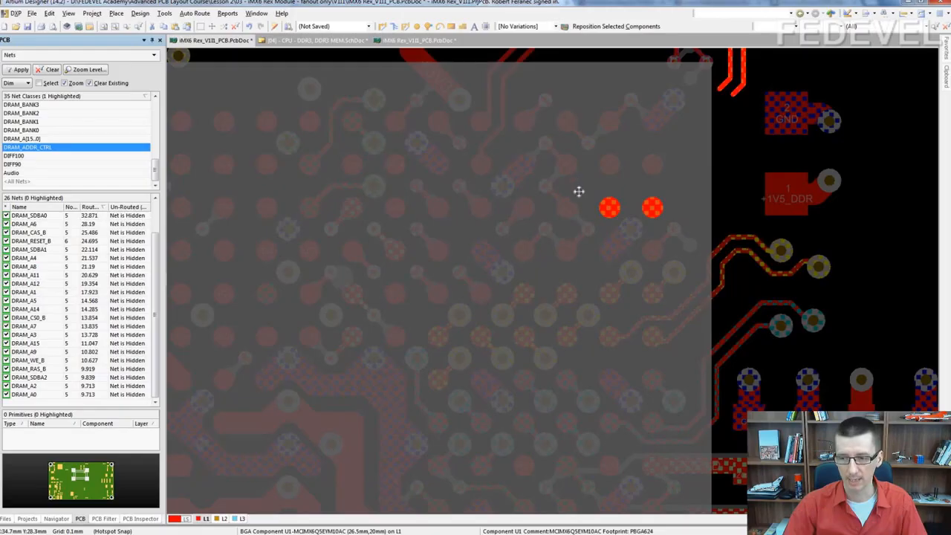
{"action": "double_click", "coordinate": [579, 191]}
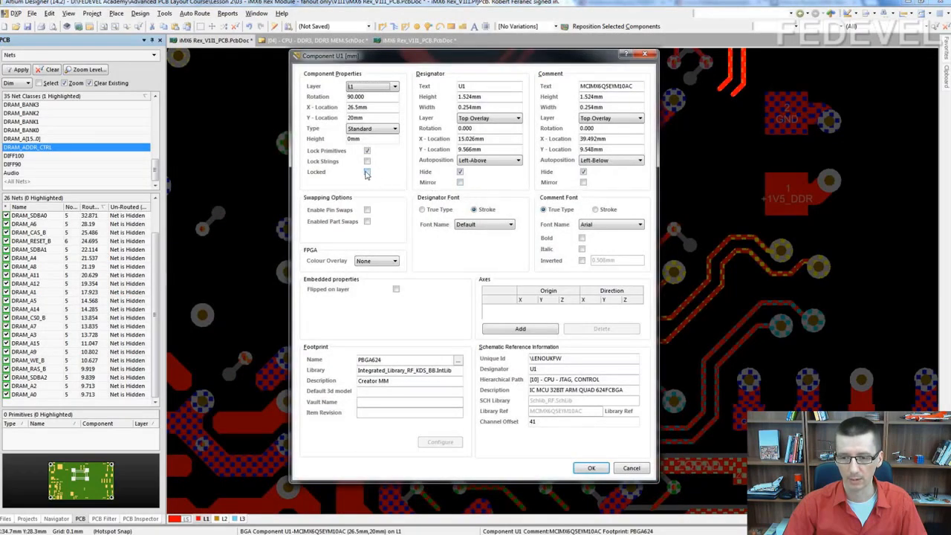
{"action": "left_click", "coordinate": [367, 172]}
{"action": "left_click", "coordinate": [584, 468]}
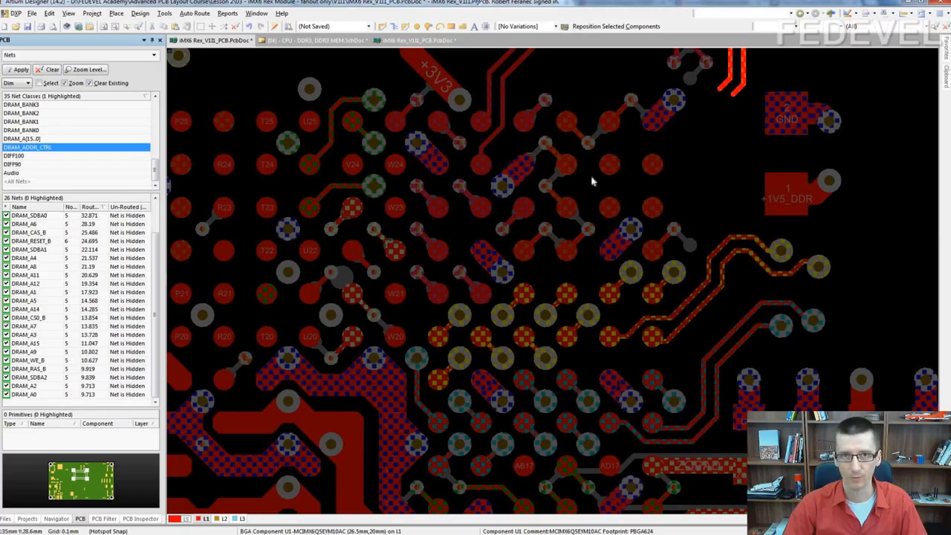
Step: Show layer L2 and examine the DRAM_D60 fanout vias and short track under the CPU
{"action": "left_click", "coordinate": [224, 518]}
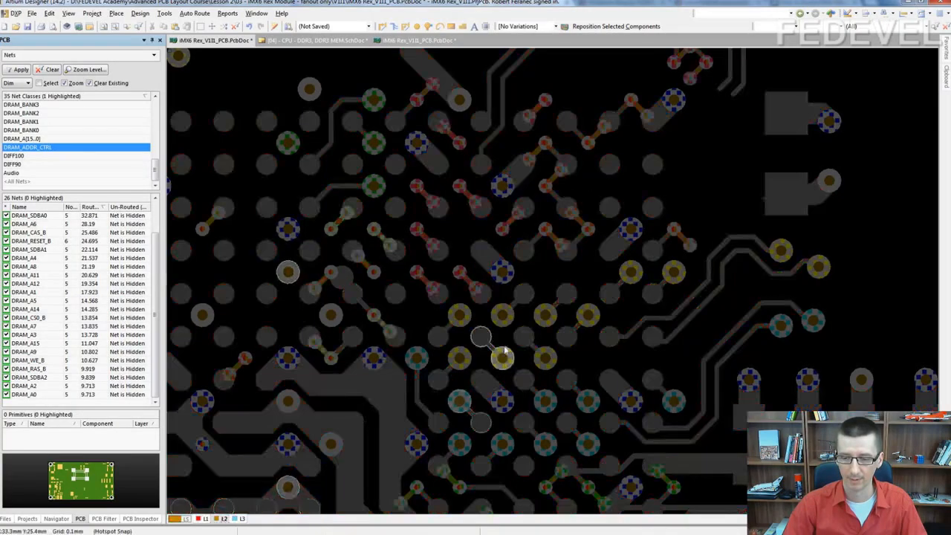
{"action": "right_click_drag", "start_coordinate": [502, 349], "coordinate": [358, 353]}
{"action": "scroll", "coordinate": [377, 231], "scroll_direction": "up", "scroll_amount": 5, "text": "ctrl"}
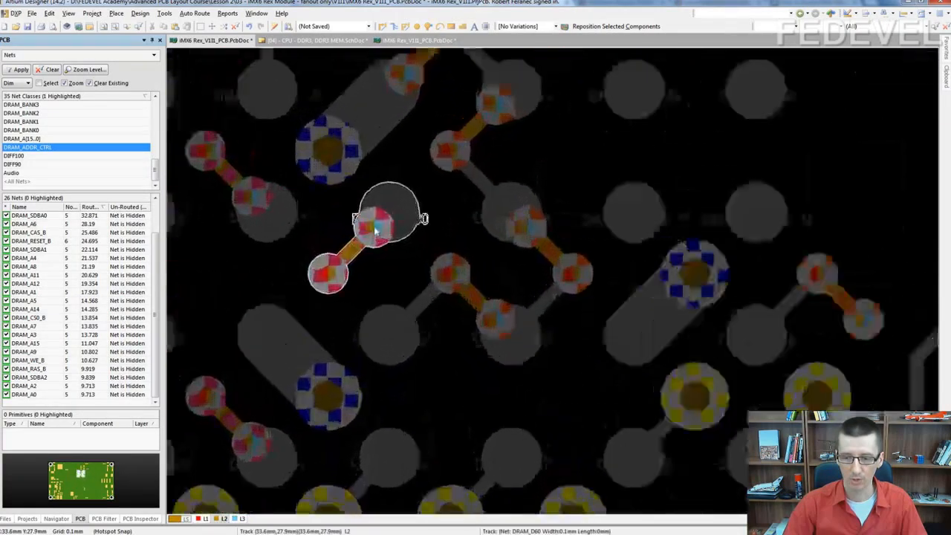
{"action": "right_click_drag", "start_coordinate": [383, 297], "coordinate": [360, 301]}
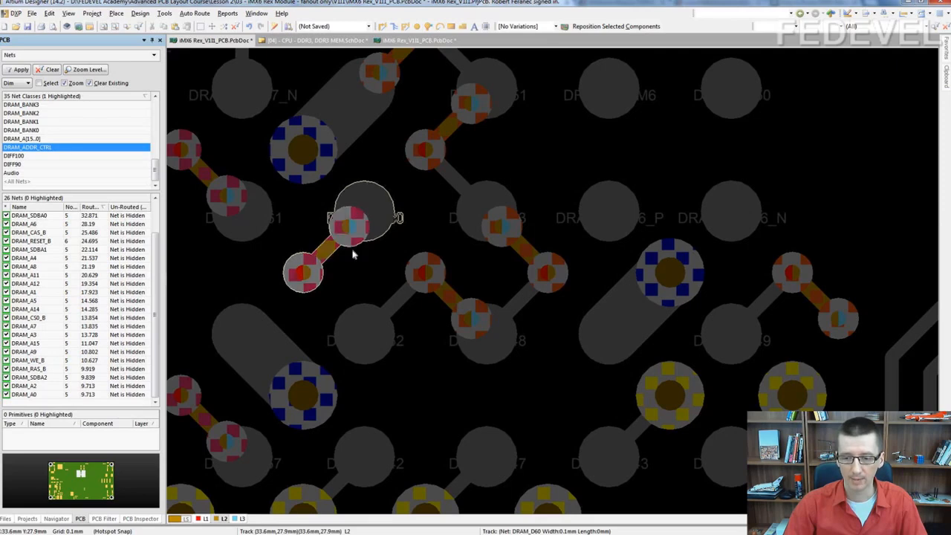
Step: Try moving the DRAM_D60 via between L2 and L3 to other spots under the CPU and back to its original place
{"action": "left_click_drag", "start_coordinate": [355, 248], "coordinate": [364, 304]}
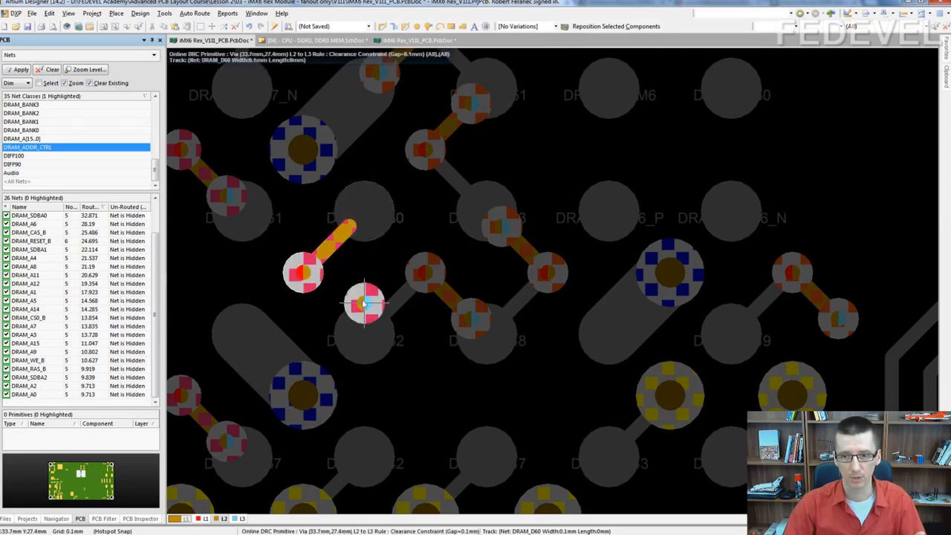
{"action": "left_click_drag", "start_coordinate": [365, 304], "coordinate": [365, 214]}
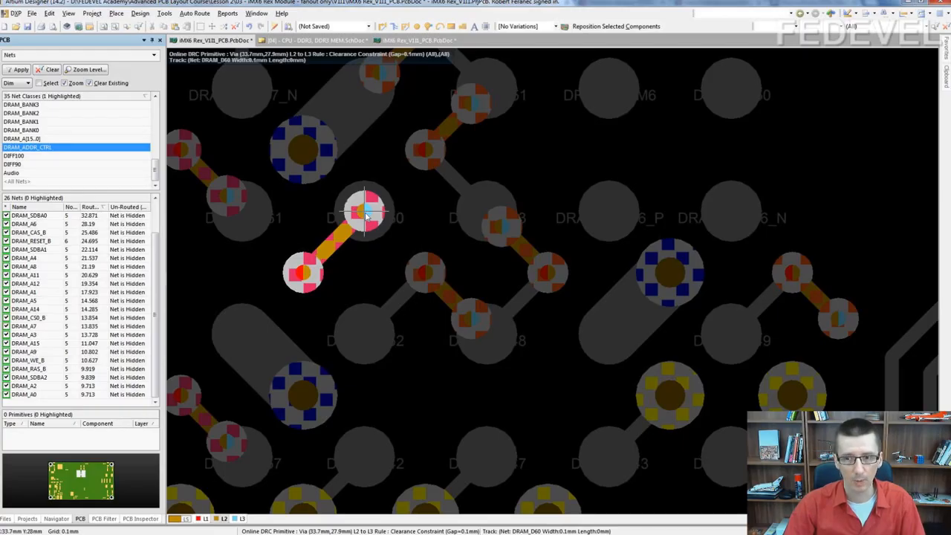
{"action": "left_click_drag", "start_coordinate": [366, 215], "coordinate": [338, 237]}
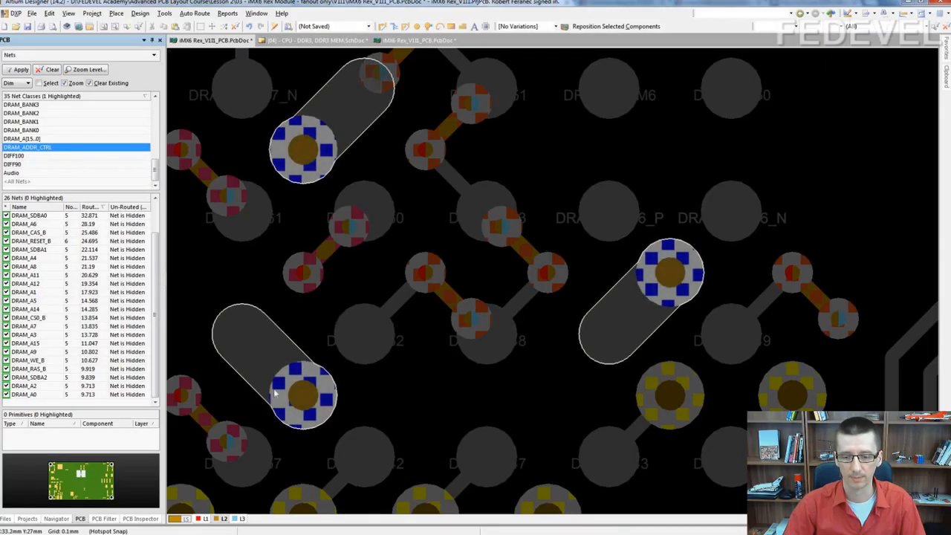
Step: Show layer L1 and paste the copied fanout track and via onto CPU pad AE23 of DRAM_DQS6_N
{"action": "left_click", "coordinate": [204, 519]}
{"action": "right_click_drag", "start_coordinate": [632, 218], "coordinate": [385, 380]}
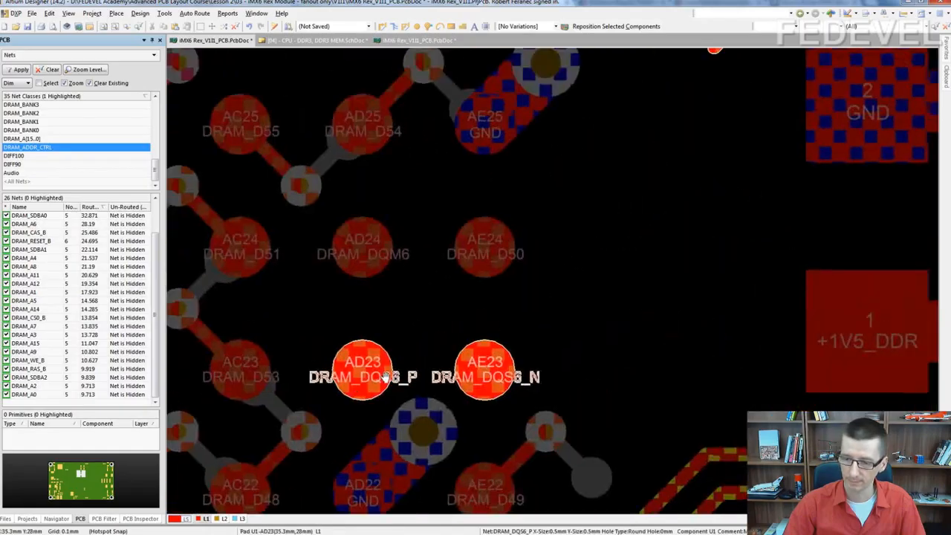
{"action": "right_click_drag", "start_coordinate": [402, 340], "coordinate": [424, 275]}
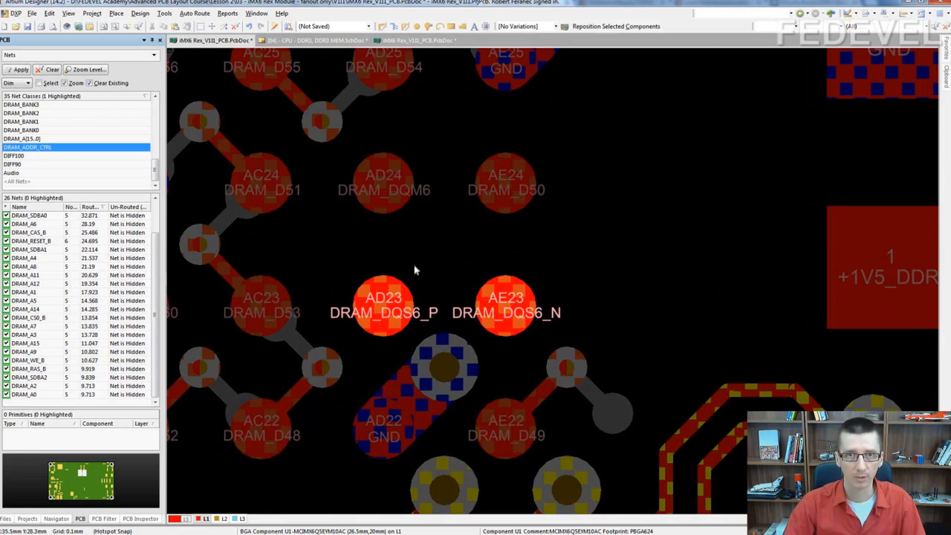
{"action": "key", "text": "ctrl+v"}
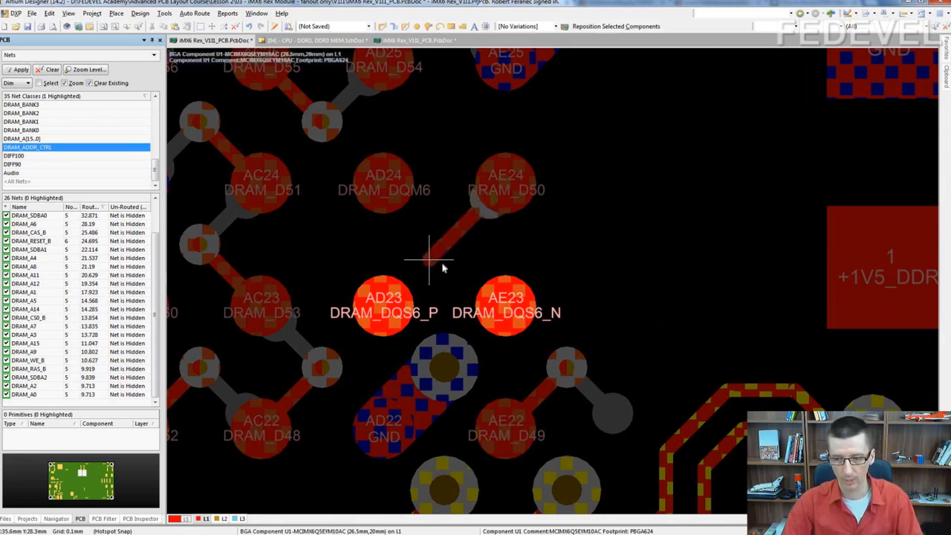
{"action": "left_click", "coordinate": [524, 296]}
Step: Try rotated fanout copies on pads AD23 and AD24, with their vias placed diagonally opposite, and undo both placements
{"action": "key", "text": "ctrl+v"}
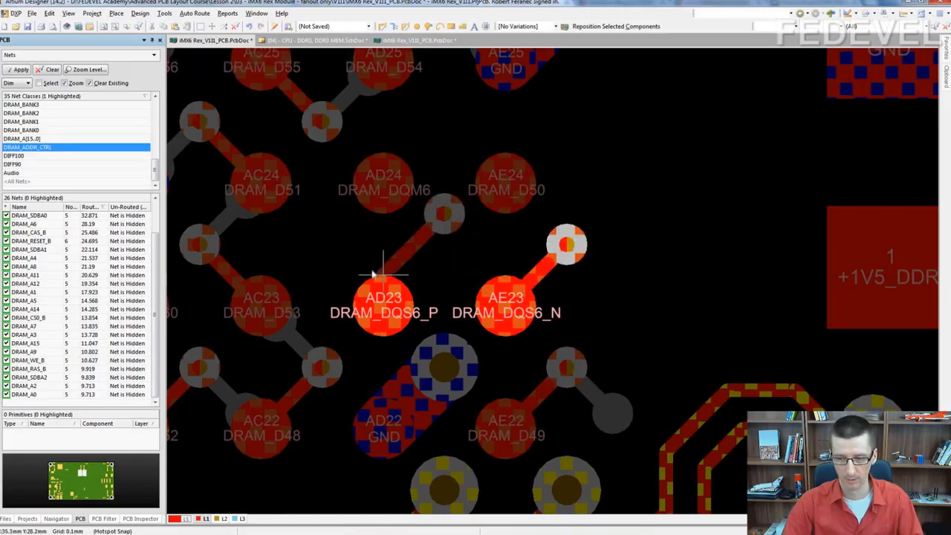
{"action": "key", "text": "space"}
{"action": "left_click", "coordinate": [371, 306]}
{"action": "left_click", "coordinate": [372, 306]}
{"action": "key", "text": "ctrl+v"}
{"action": "key", "text": "space"}
{"action": "key", "text": "space"}
{"action": "key", "text": "space"}
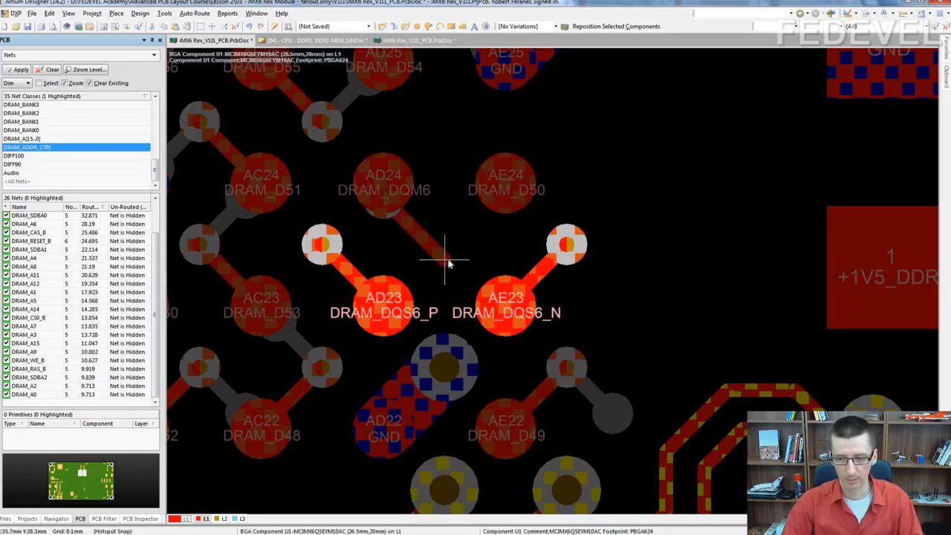
{"action": "left_click", "coordinate": [385, 182]}
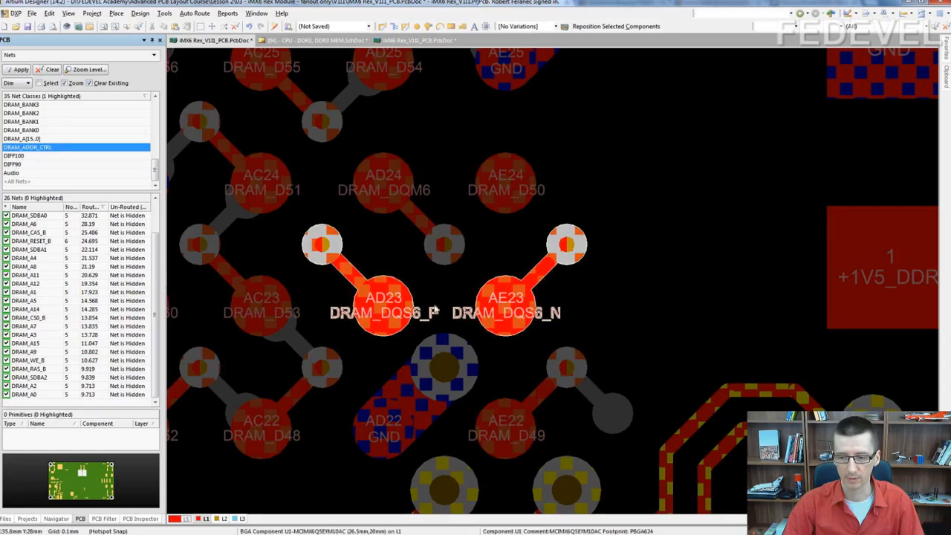
{"action": "key", "text": "ctrl+z"}
{"action": "key", "text": "ctrl+z"}
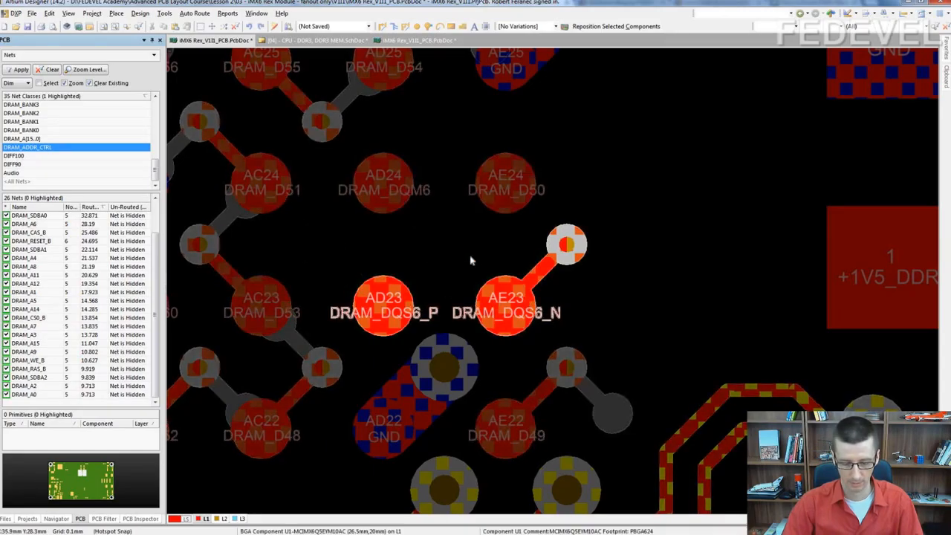
Step: Paste fanouts onto AD23 (DRAM_DQS6_P), parallel to the DRAM_DQS6_N fanout, and onto AD24 (DRAM_DQM6), with its via on the opposite side
{"action": "key", "text": "ctrl+v"}
{"action": "key", "text": "space"}
{"action": "left_click", "coordinate": [398, 298]}
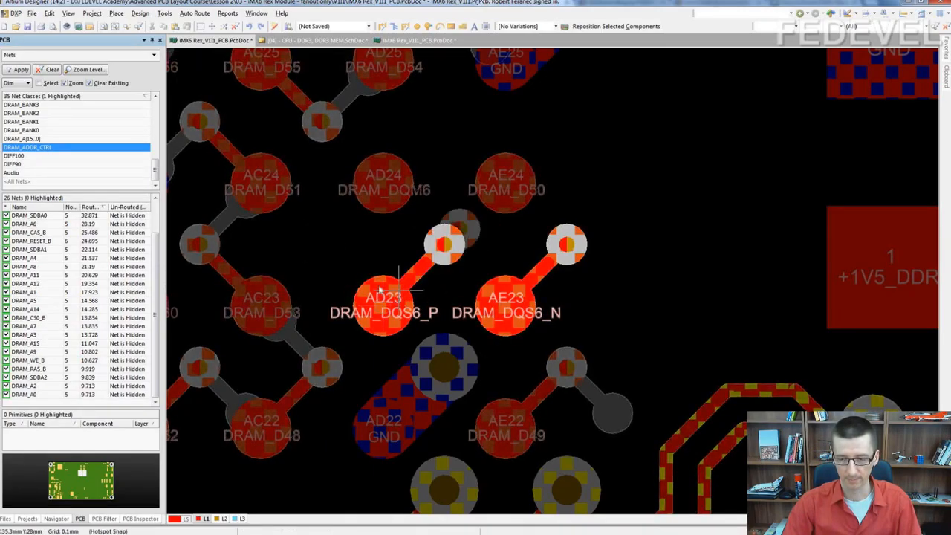
{"action": "key", "text": "ctrl+v"}
{"action": "left_click", "coordinate": [385, 192]}
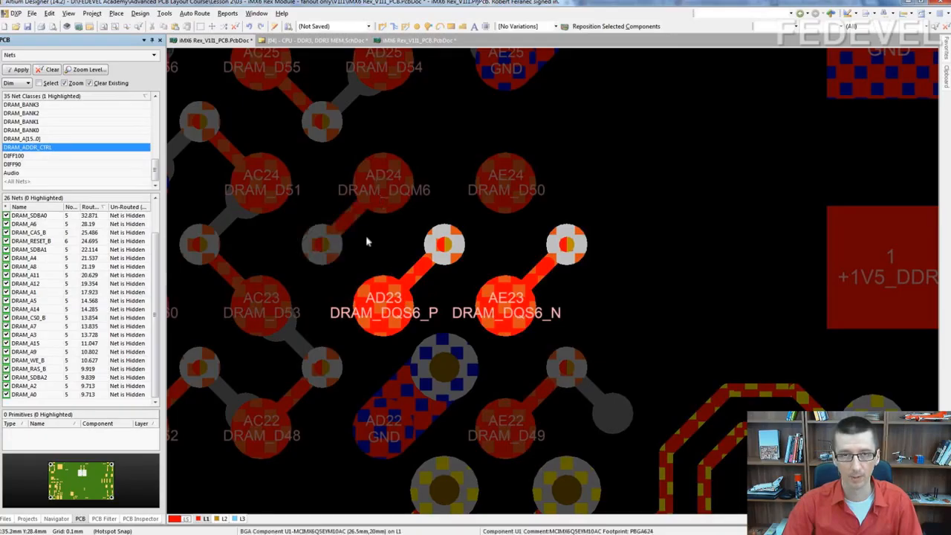
Step: Show layer L3 around the DRAM_DQS0 differential pair between the CPU and the memory
{"action": "scroll", "coordinate": [333, 203], "scroll_direction": "down", "scroll_amount": 3, "text": "ctrl"}
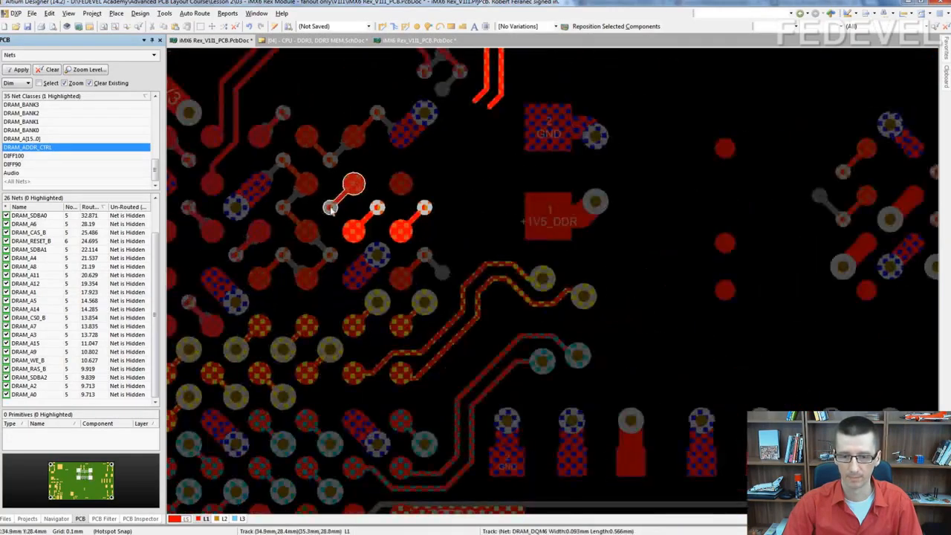
{"action": "scroll", "coordinate": [334, 207], "scroll_direction": "down", "scroll_amount": 2, "text": "ctrl"}
{"action": "right_click_drag", "start_coordinate": [467, 390], "coordinate": [417, 110]}
{"action": "left_click", "coordinate": [240, 519]}
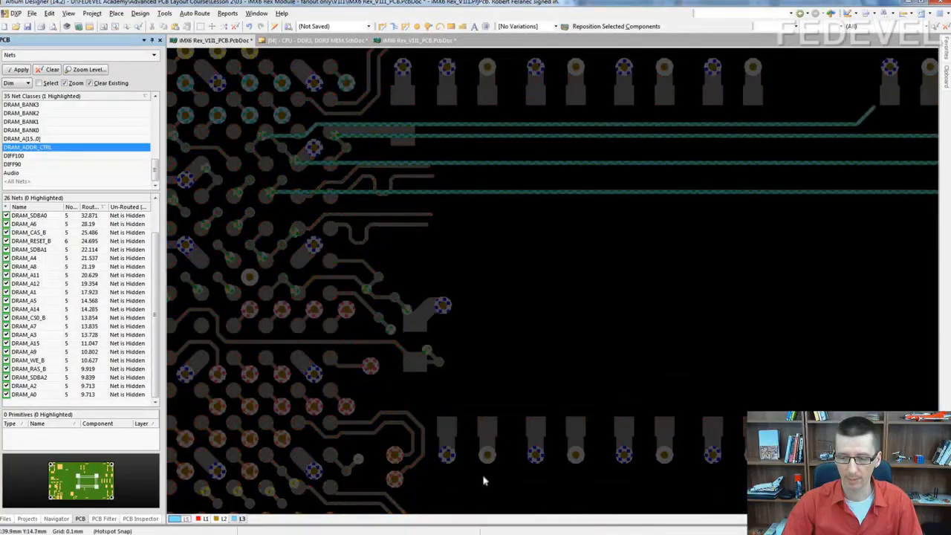
{"action": "right_click_drag", "start_coordinate": [488, 478], "coordinate": [437, 163]}
{"action": "scroll", "coordinate": [385, 245], "scroll_direction": "up", "scroll_amount": 2, "text": "ctrl"}
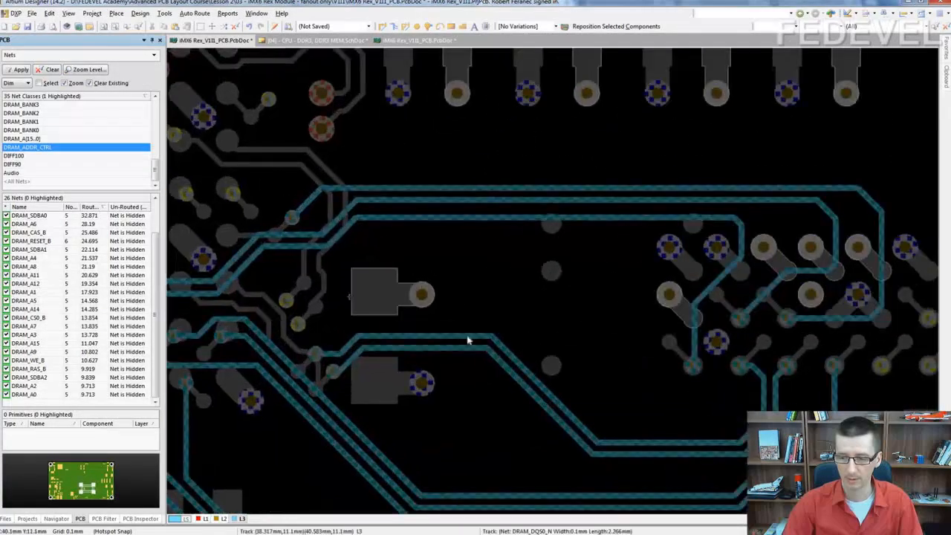
{"action": "right_click_drag", "start_coordinate": [478, 321], "coordinate": [457, 221]}
{"action": "scroll", "coordinate": [450, 147], "scroll_direction": "up", "scroll_amount": 1, "text": "ctrl"}
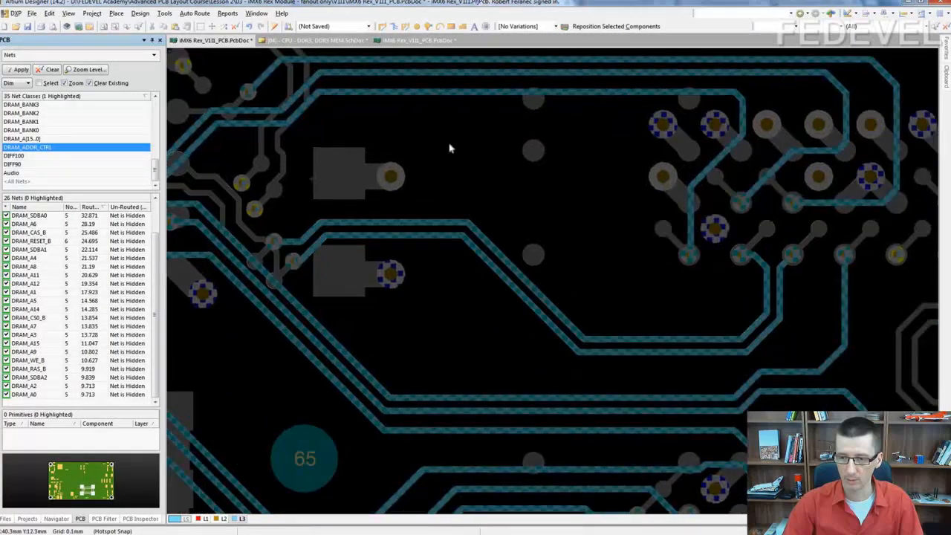
Step: Try rerouting DRAM_DQS0 from its CPU-side vias with differential pair routing, and undo the attempt
{"action": "left_click", "coordinate": [406, 26]}
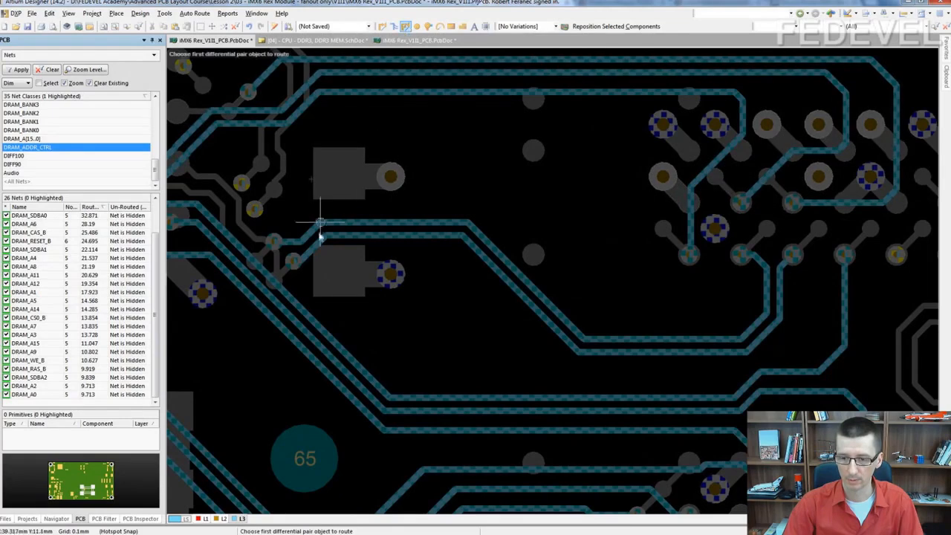
{"action": "left_click", "coordinate": [294, 260]}
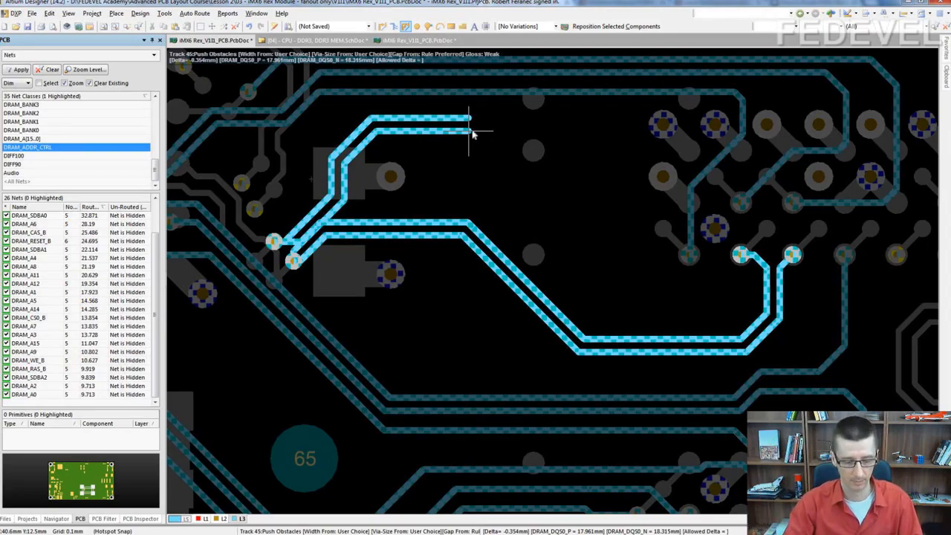
{"action": "right_click", "coordinate": [473, 133]}
{"action": "right_click", "coordinate": [487, 163]}
{"action": "key", "text": "ctrl+z"}
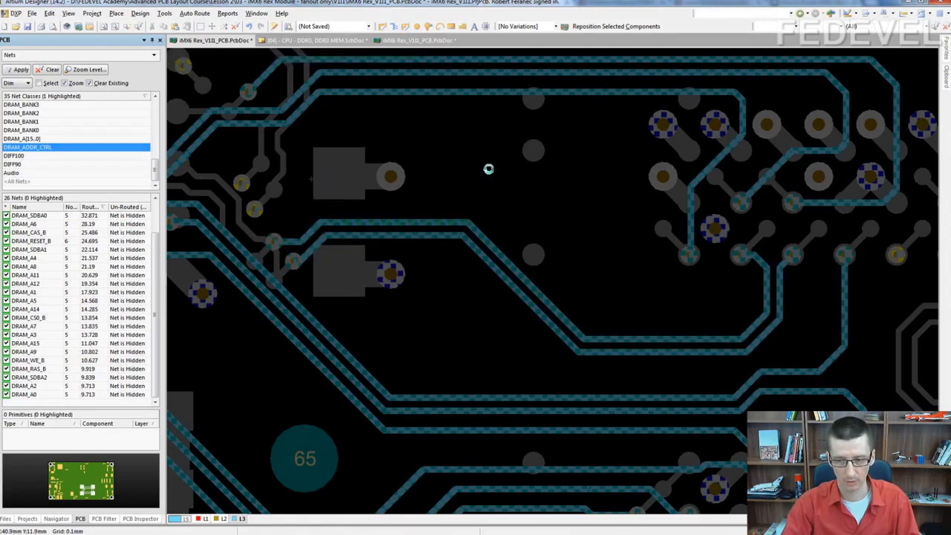
Step: Reroute DRAM_DQS0_N as a single track over the upper capacitor pad and down to its memory via
{"action": "left_click", "coordinate": [382, 26]}
{"action": "left_click", "coordinate": [304, 214]}
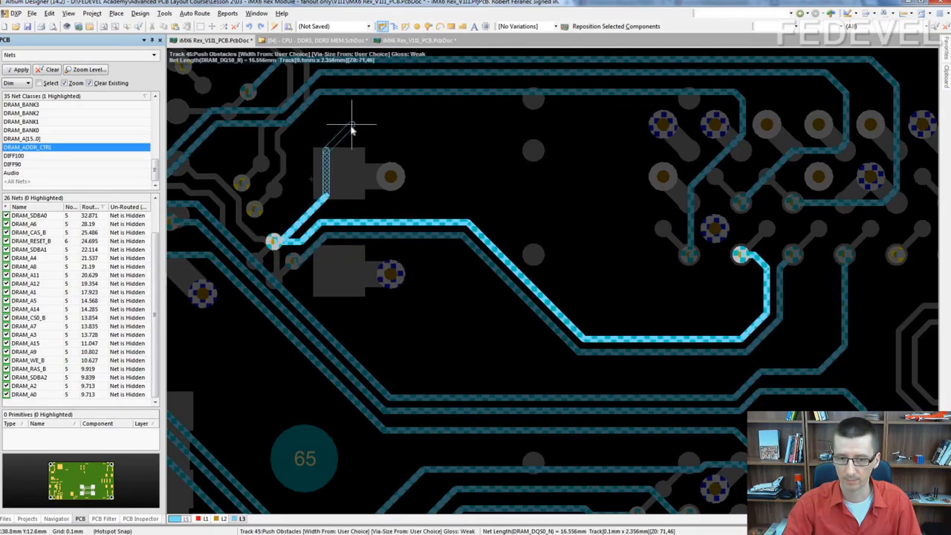
{"action": "left_click", "coordinate": [599, 172]}
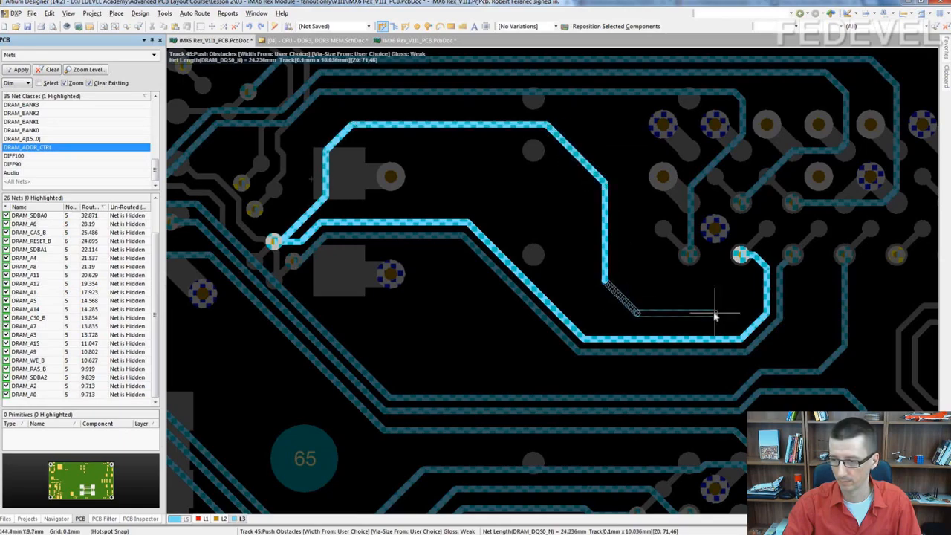
{"action": "right_click", "coordinate": [743, 262]}
{"action": "right_click", "coordinate": [744, 262]}
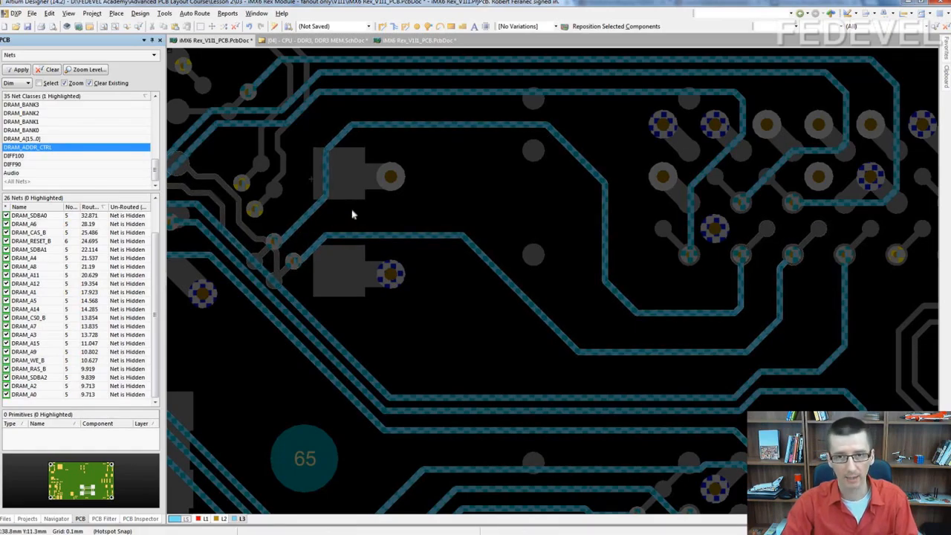
Step: Reroute DRAM_DQS0_P in Walkaround Obstacles mode, hugging the new DRAM_DQS0_N track all the way to its memory via
{"action": "left_click", "coordinate": [382, 26]}
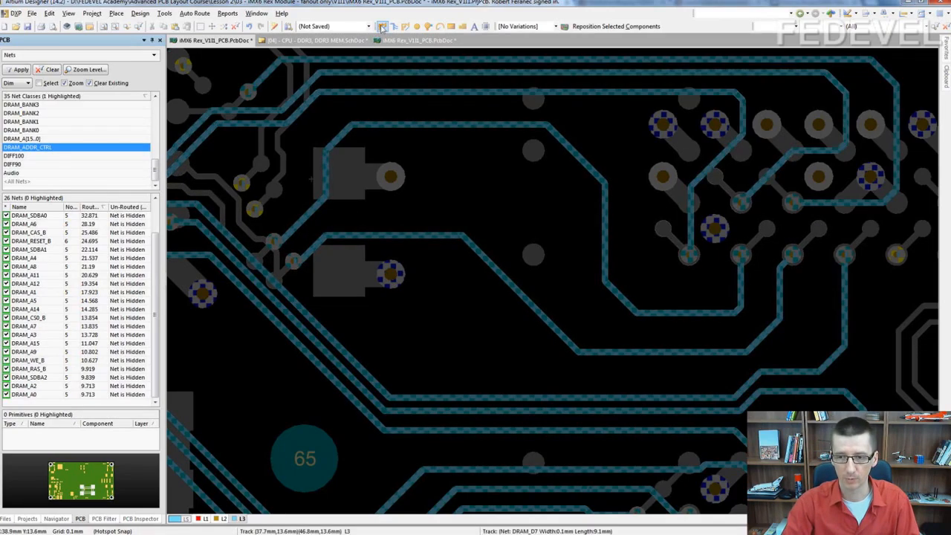
{"action": "left_click", "coordinate": [292, 258]}
{"action": "left_click", "coordinate": [305, 240]}
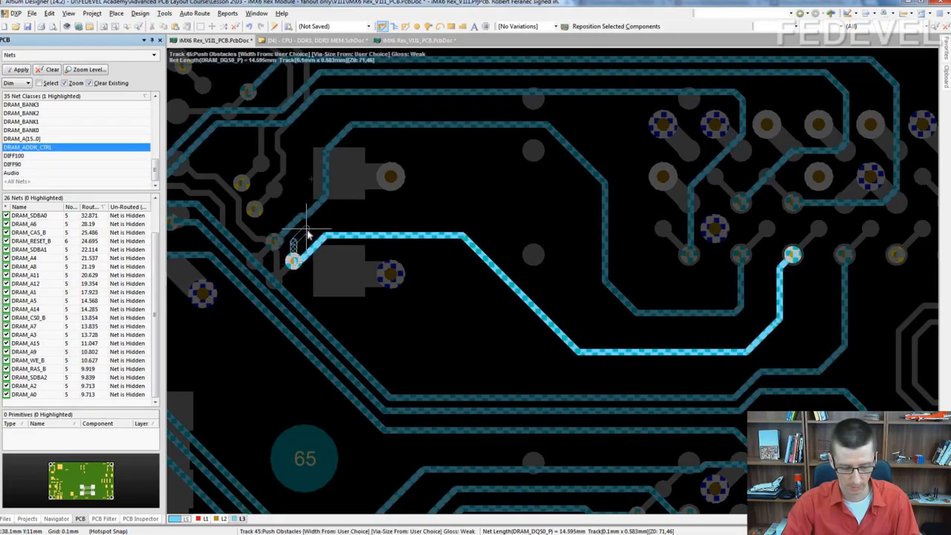
{"action": "key", "text": "shift+r"}
{"action": "key", "text": "shift+r"}
{"action": "key", "text": "shift+r"}
{"action": "key", "text": "shift+r"}
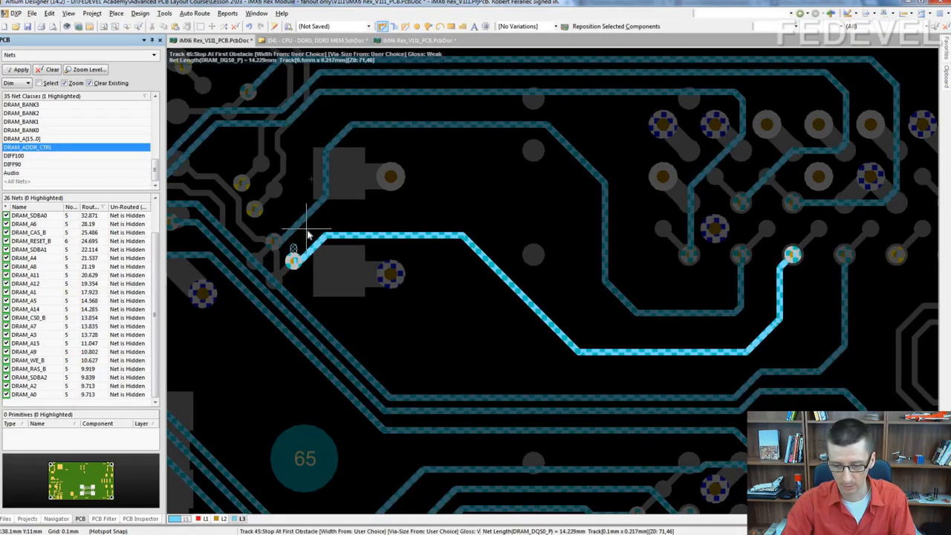
{"action": "key", "text": "shift+r"}
{"action": "key", "text": "shift+r"}
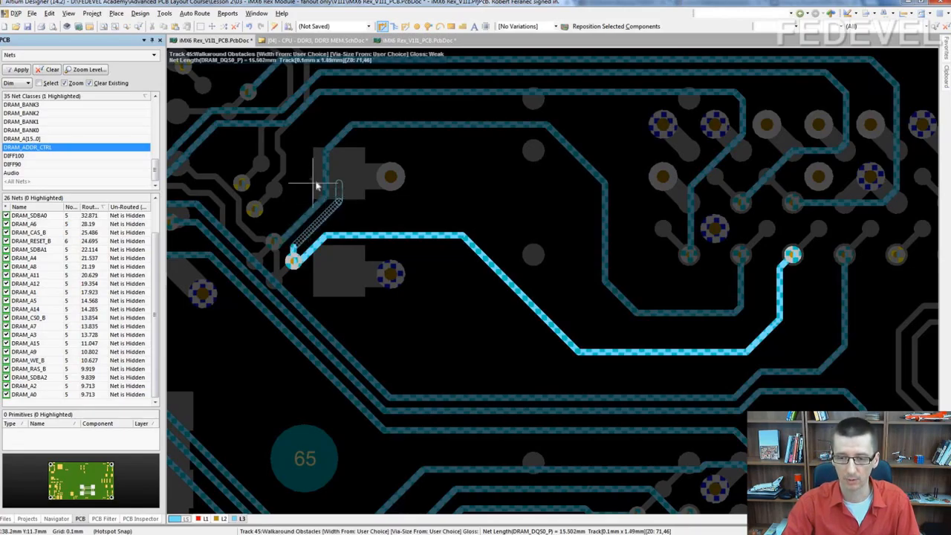
{"action": "left_click", "coordinate": [329, 93]}
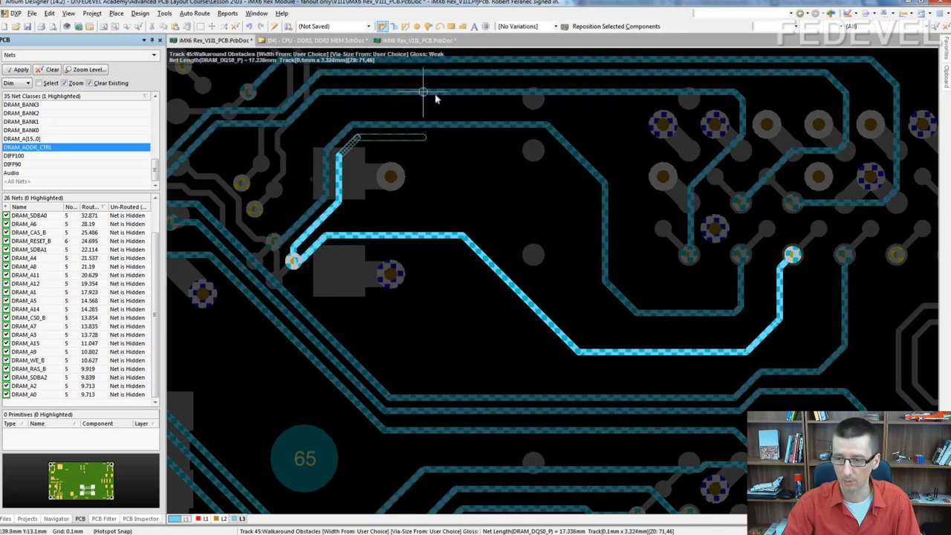
{"action": "left_click", "coordinate": [624, 236]}
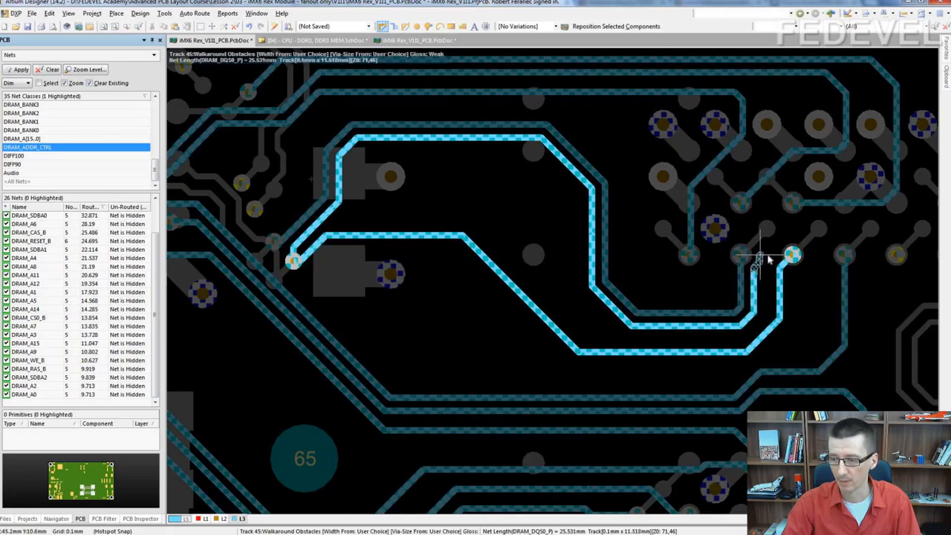
{"action": "left_click", "coordinate": [794, 255]}
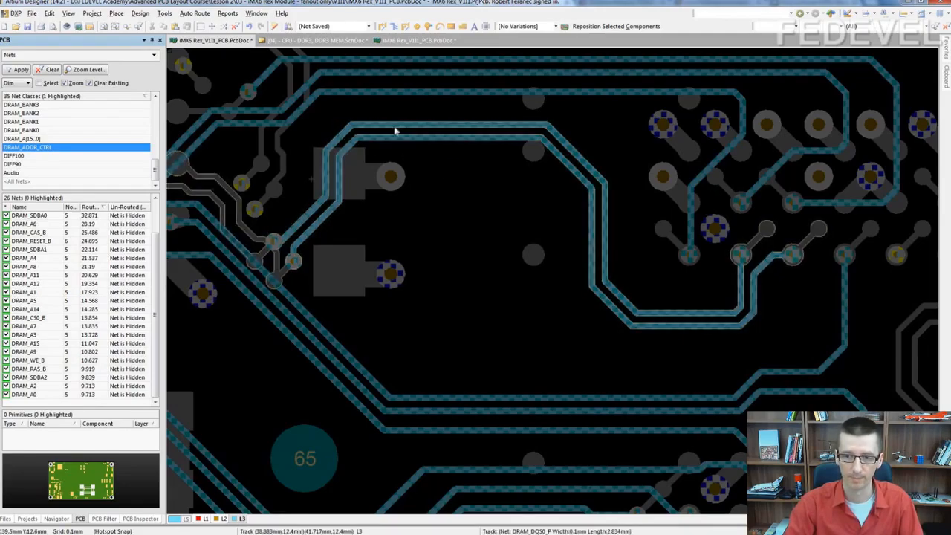
Step: Switch to the finished reference board, show only layer L3 and examine how the DRAM_ADDR_CTRL traces run between CPU and memory
{"action": "left_click", "coordinate": [392, 41]}
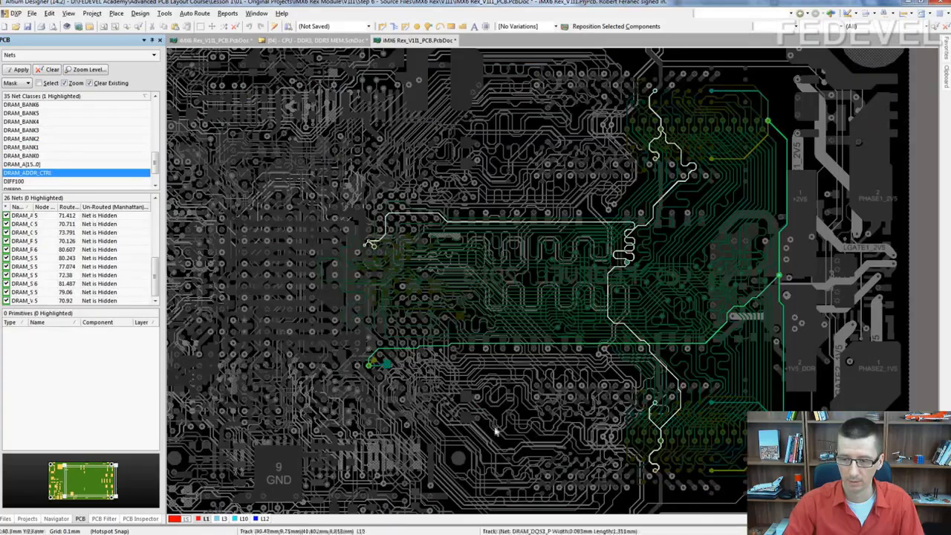
{"action": "right_click_drag", "start_coordinate": [496, 420], "coordinate": [465, 380]}
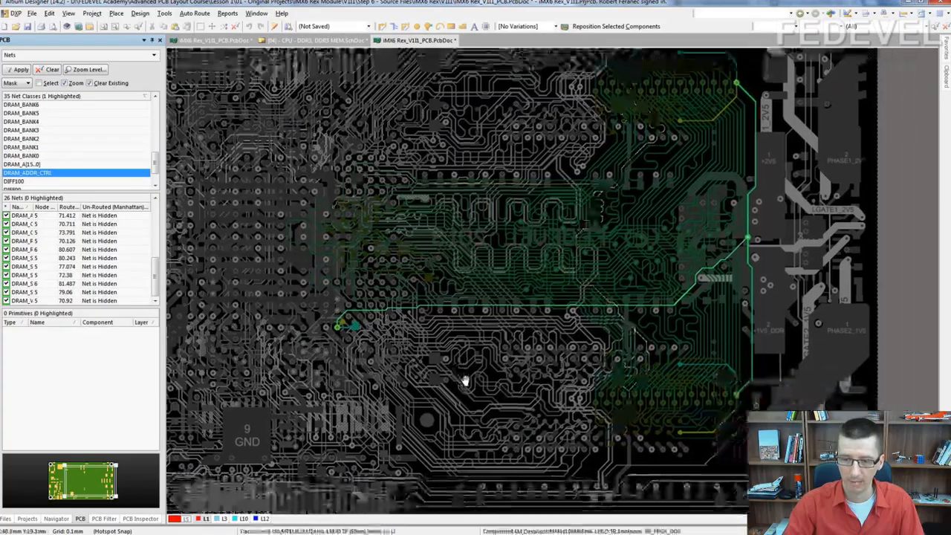
{"action": "left_click", "coordinate": [186, 518]}
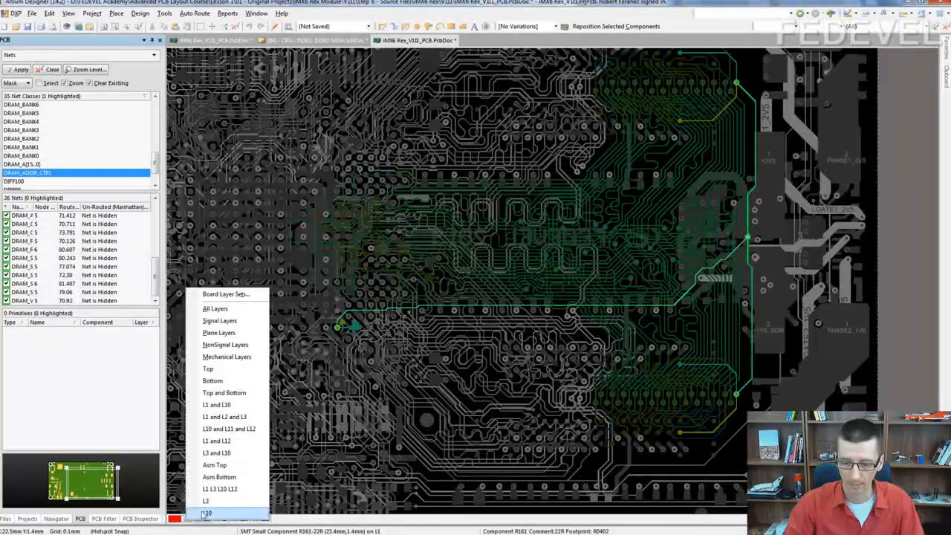
{"action": "left_click", "coordinate": [207, 513]}
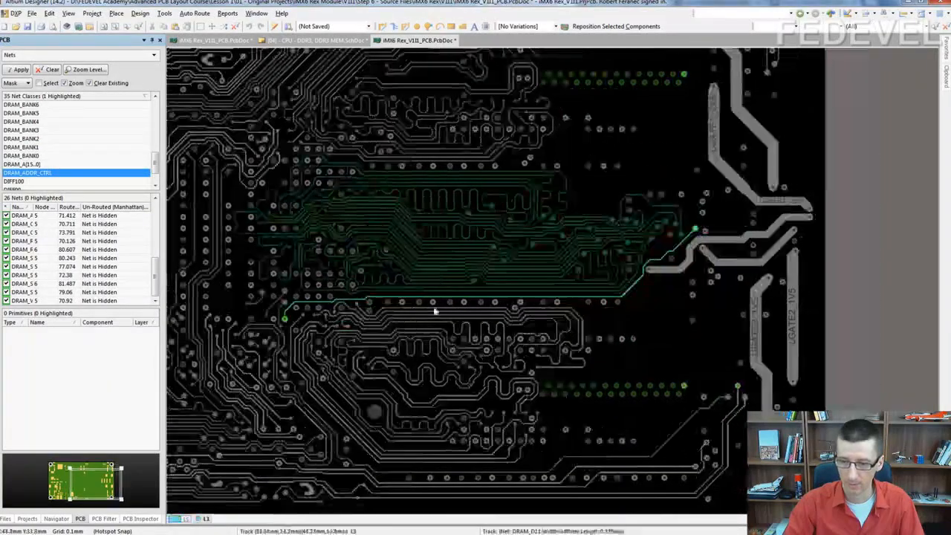
{"action": "scroll", "coordinate": [417, 299], "scroll_direction": "up", "scroll_amount": 5, "text": "ctrl"}
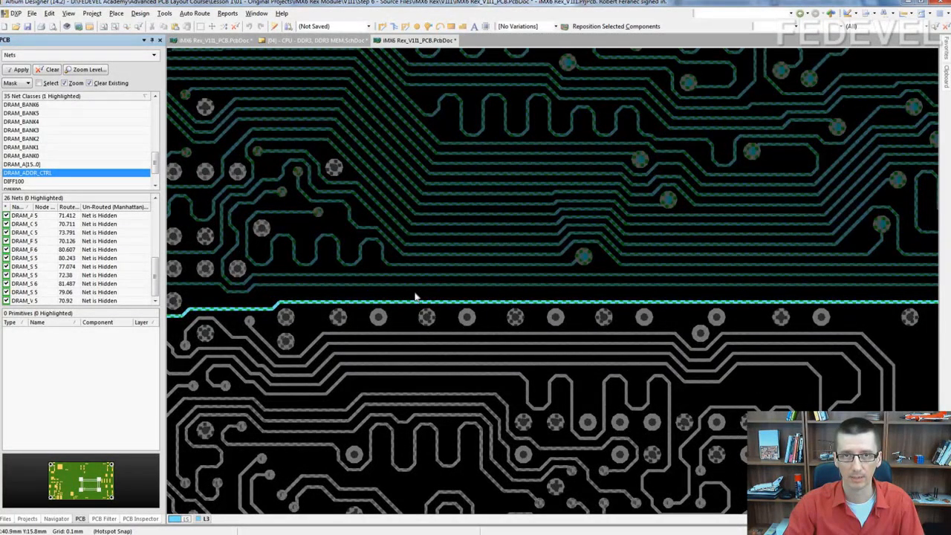
{"action": "scroll", "coordinate": [416, 299], "scroll_direction": "up", "scroll_amount": 1, "text": "ctrl"}
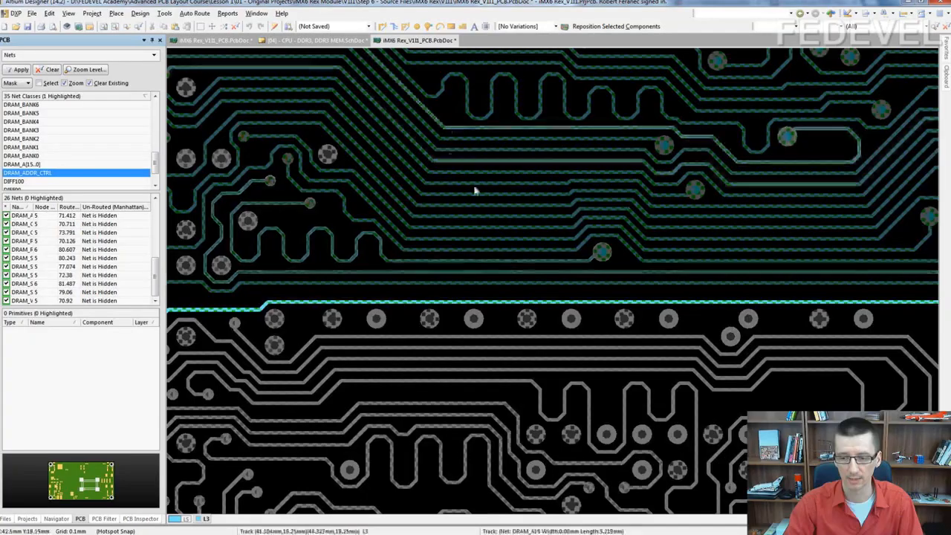
{"action": "right_click_drag", "start_coordinate": [561, 209], "coordinate": [369, 195]}
{"action": "scroll", "coordinate": [405, 194], "scroll_direction": "down", "scroll_amount": 2, "text": "ctrl"}
{"action": "right_click_drag", "start_coordinate": [535, 231], "coordinate": [356, 276]}
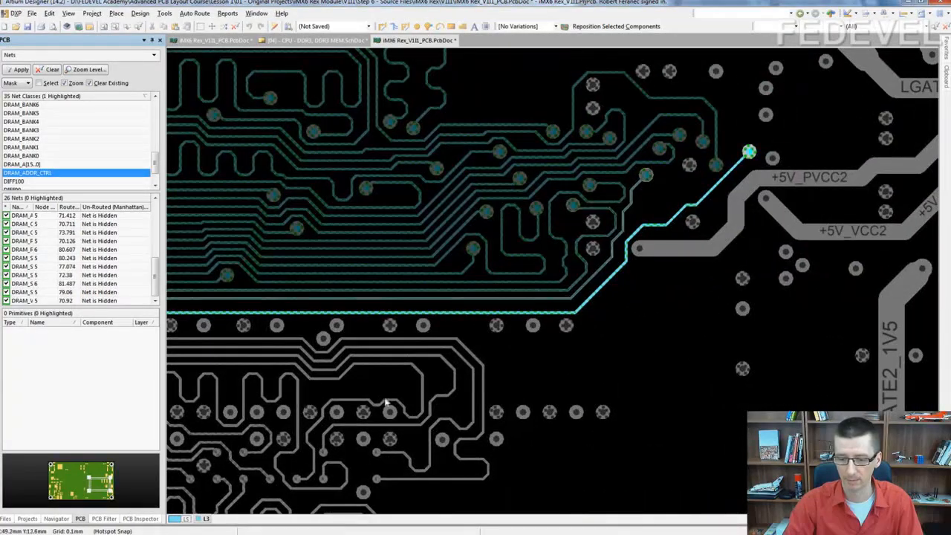
Step: Show only layer L10 of the reference board and examine the DRAM_ADDR_CTRL traces around the memory chips
{"action": "left_click", "coordinate": [186, 522]}
{"action": "left_click", "coordinate": [205, 513]}
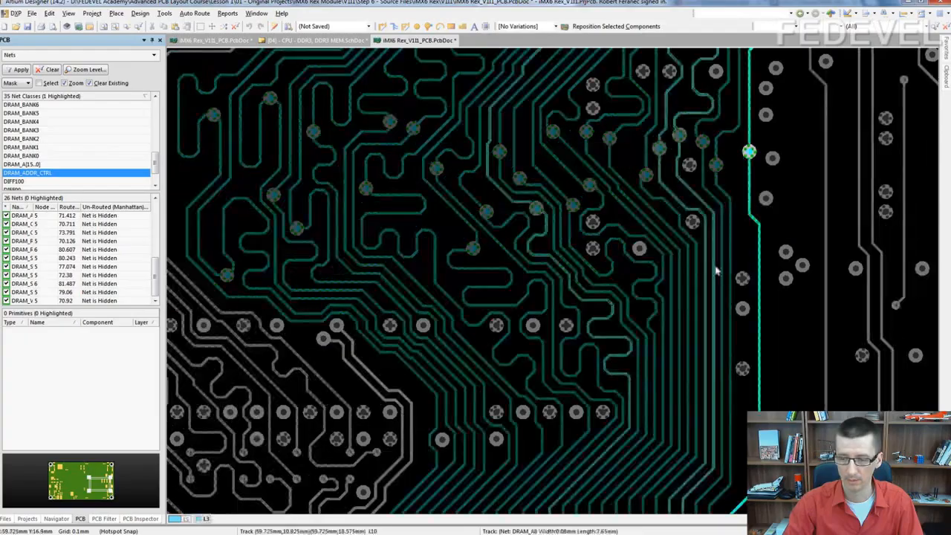
{"action": "right_click_drag", "start_coordinate": [717, 272], "coordinate": [419, 284]}
{"action": "right_click_drag", "start_coordinate": [393, 170], "coordinate": [411, 210]}
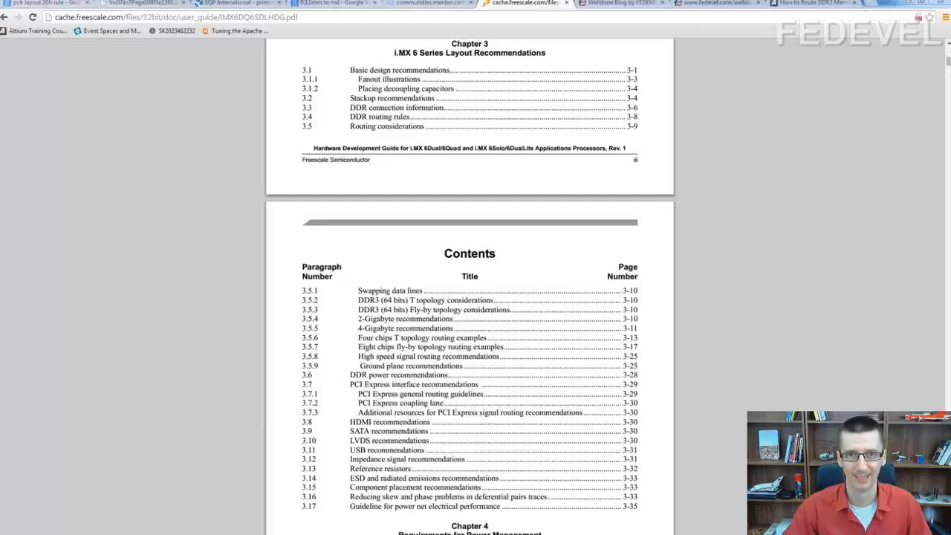